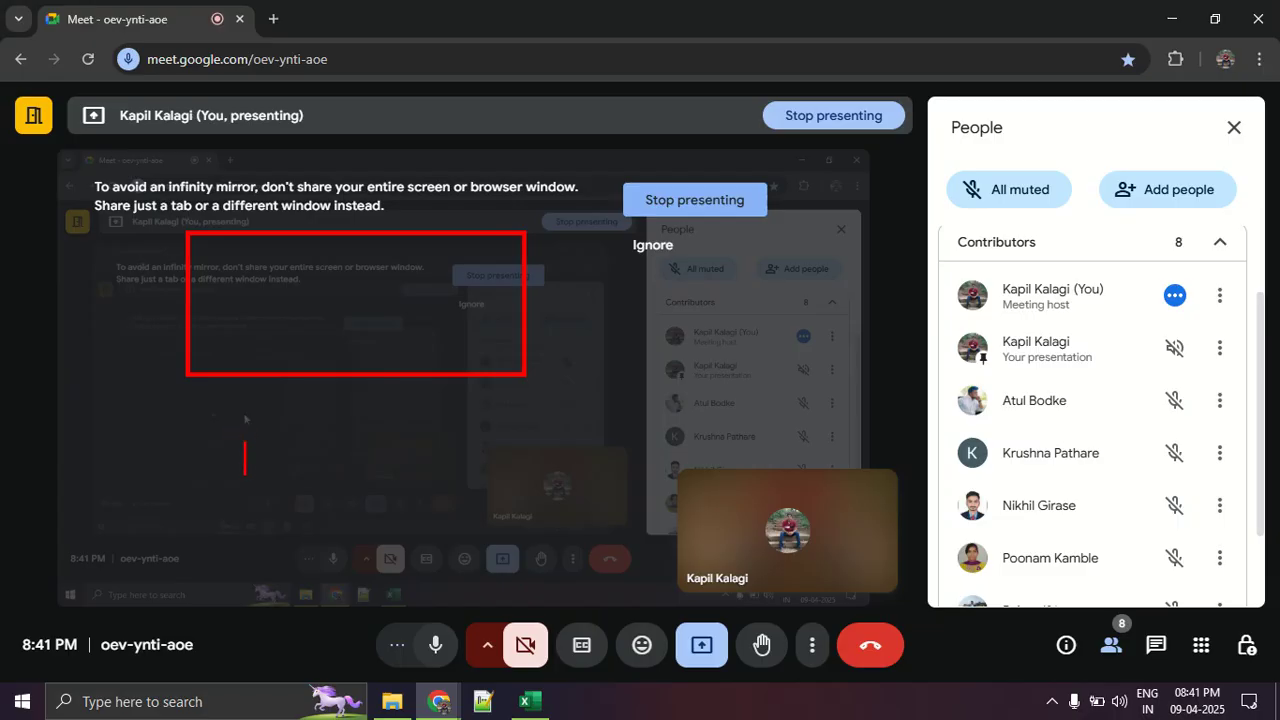
# Step: Write the annotation text "area = len x breadth" below the red rectangle
pyautogui.write('area ')
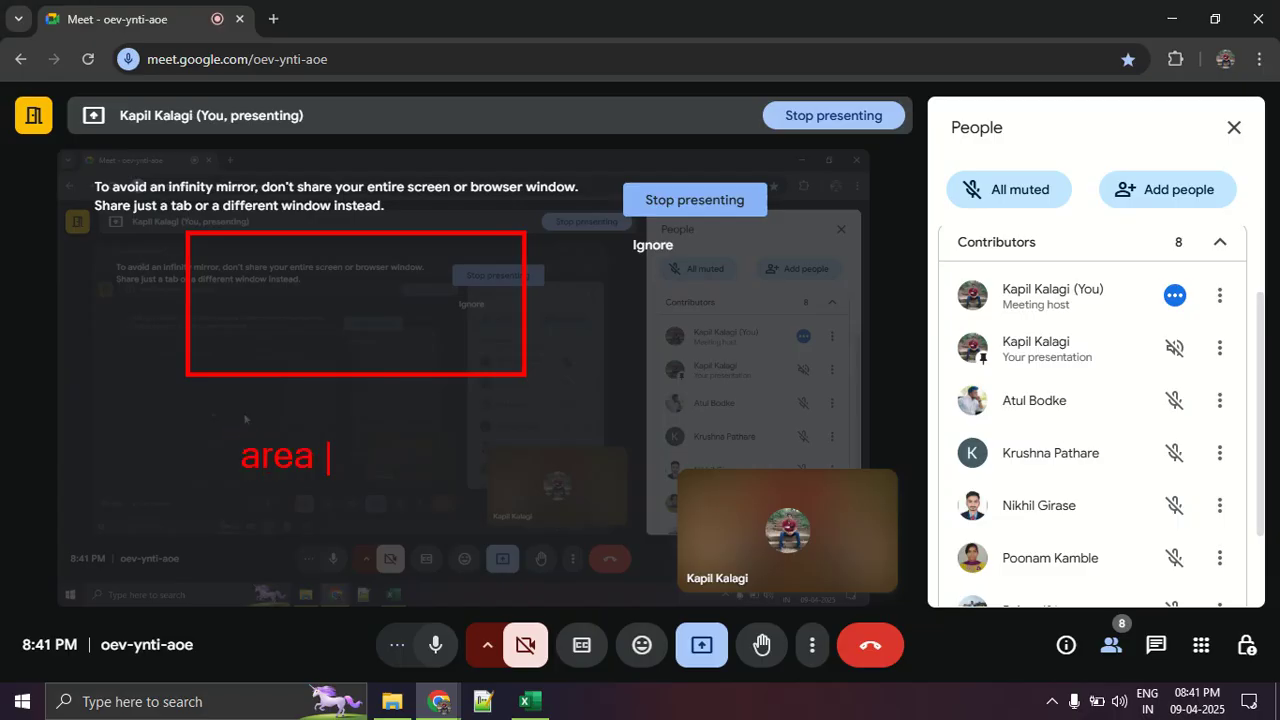
pyautogui.write('= len')
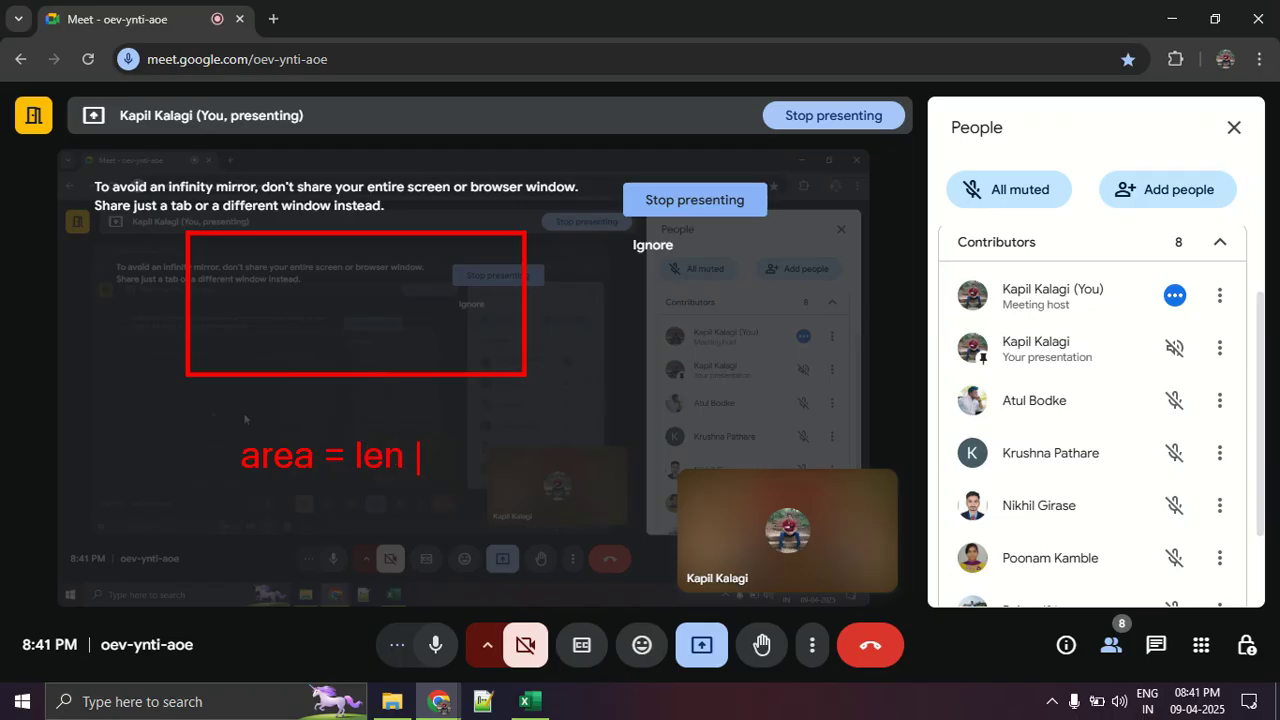
pyautogui.write(' x breadth')
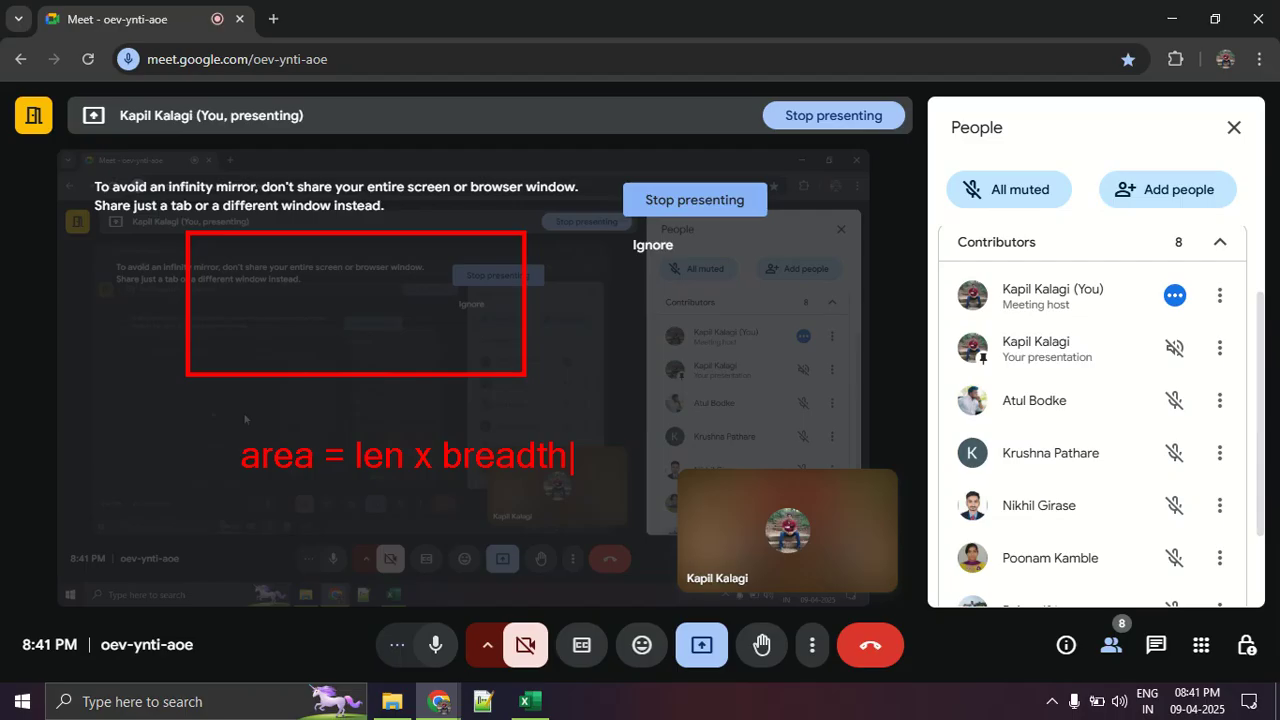
# Step: Sketch a freehand extension onto the rectangle's right side and label the original length "a" and breadth "b"
pyautogui.moveTo(527, 234)
pyautogui.mouseDown()
pyautogui.moveTo(729, 243)
pyautogui.moveTo(741, 350)
pyautogui.mouseUp()
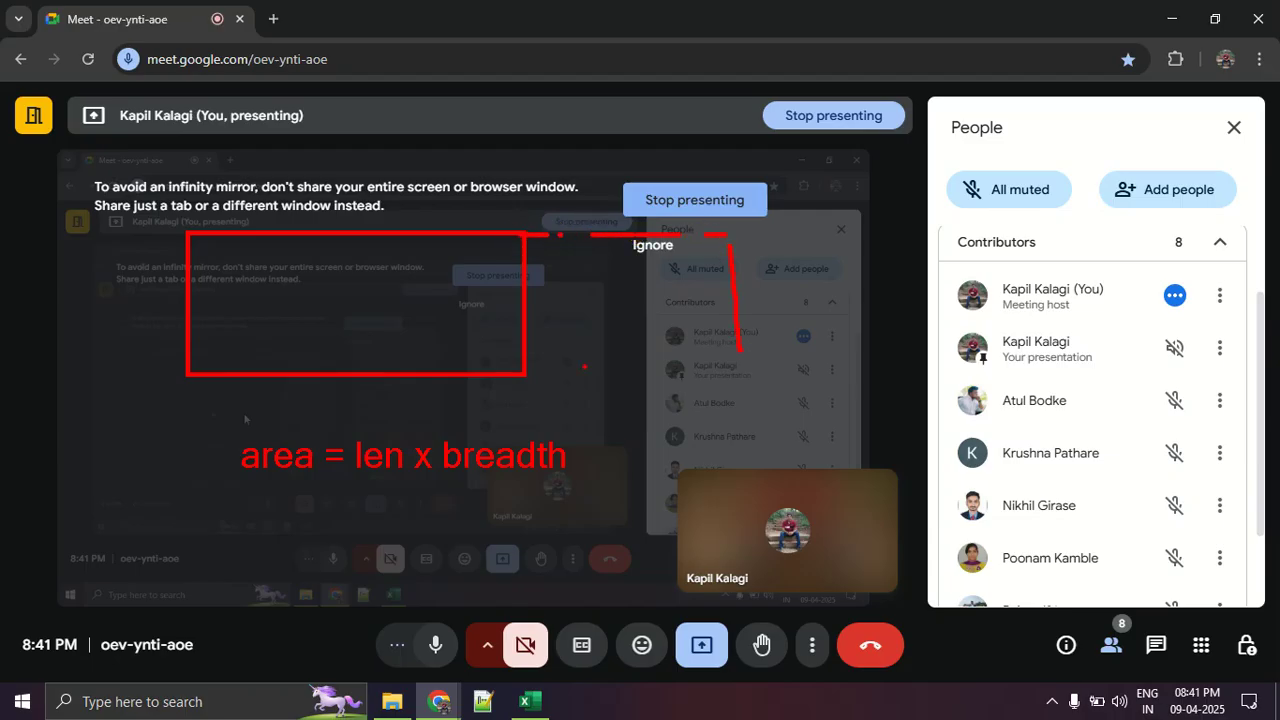
pyautogui.moveTo(533, 368); pyautogui.dragTo(738, 371)
pyautogui.moveTo(308, 394); pyautogui.dragTo(308, 426)
pyautogui.write('a')
pyautogui.click(141, 304)
pyautogui.write('b')
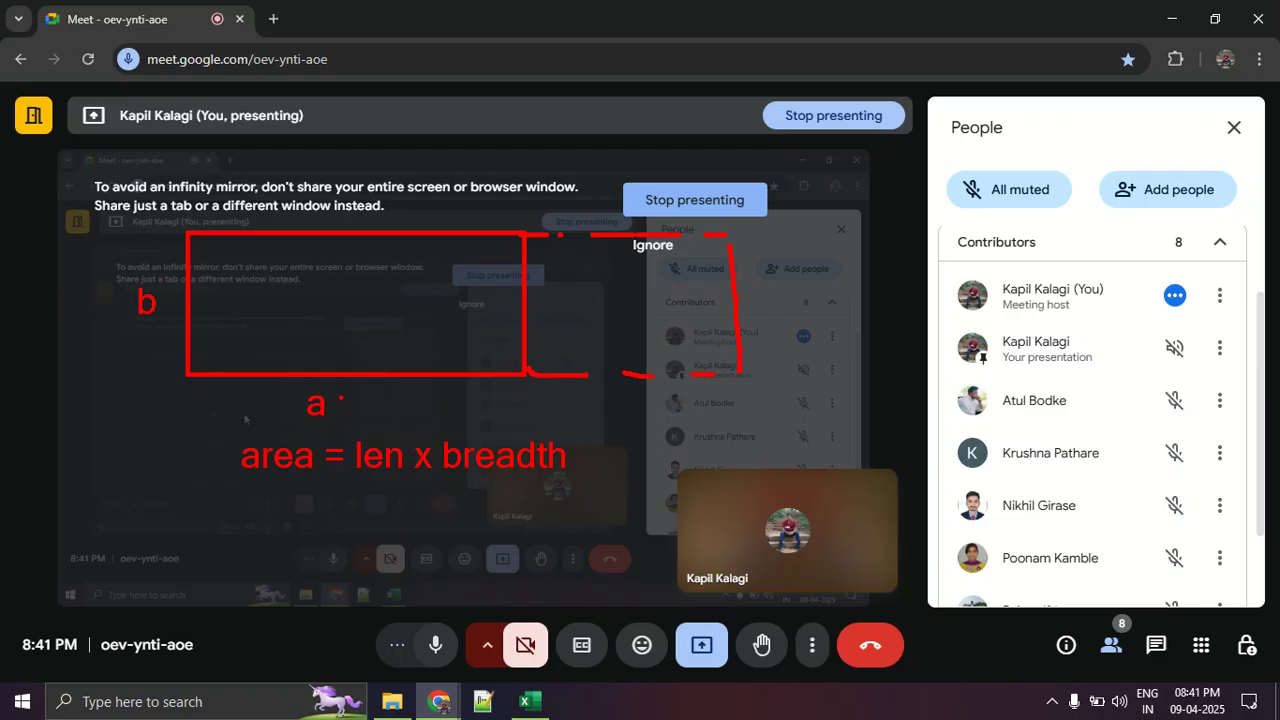
# Step: Mark the added length with strokes beside the "a" label and beneath the extension, and clear all annotations
pyautogui.moveTo(340, 388)
pyautogui.mouseDown()
pyautogui.moveTo(370, 412)
pyautogui.moveTo(432, 418)
pyautogui.mouseUp()
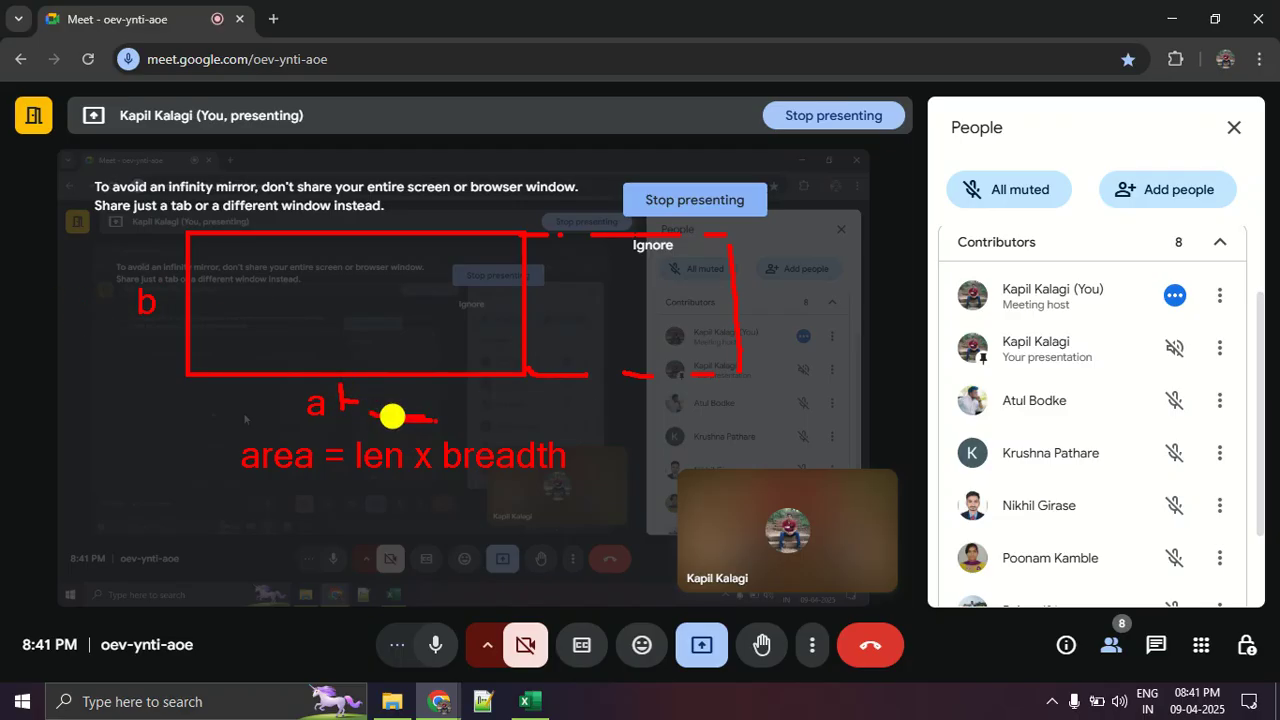
pyautogui.moveTo(549, 393); pyautogui.dragTo(680, 406)
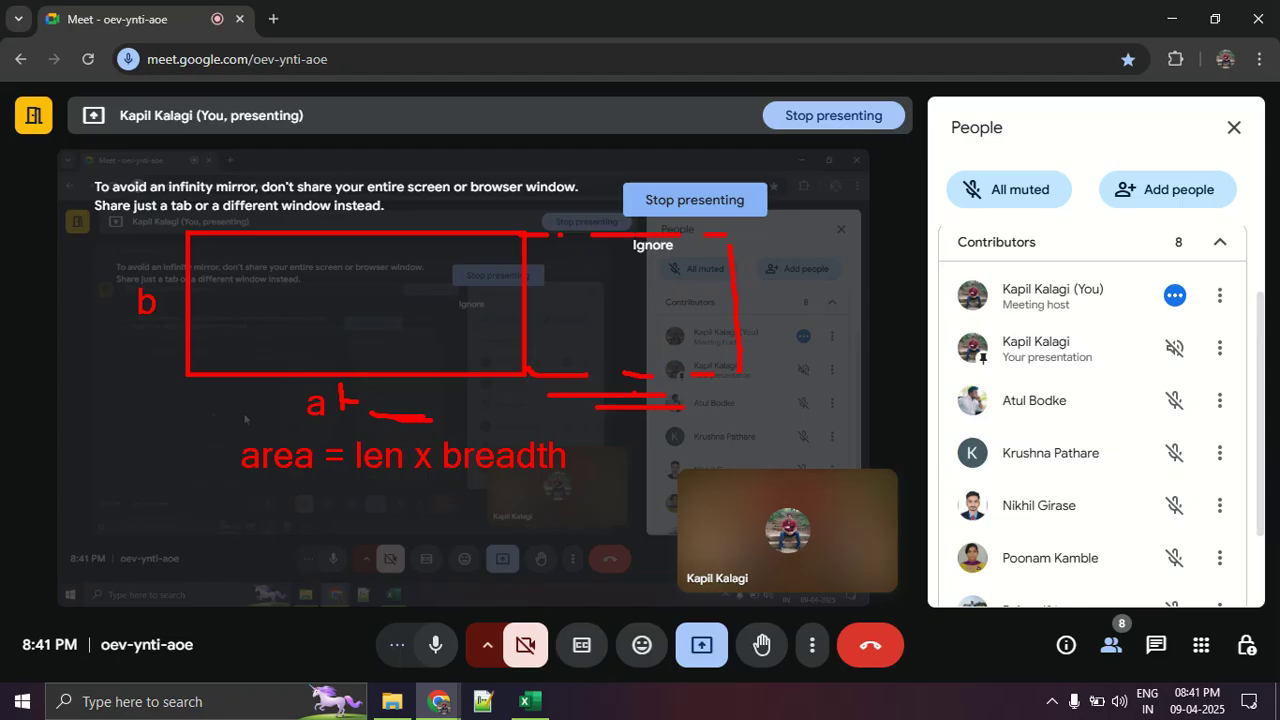
pyautogui.press('Escape')
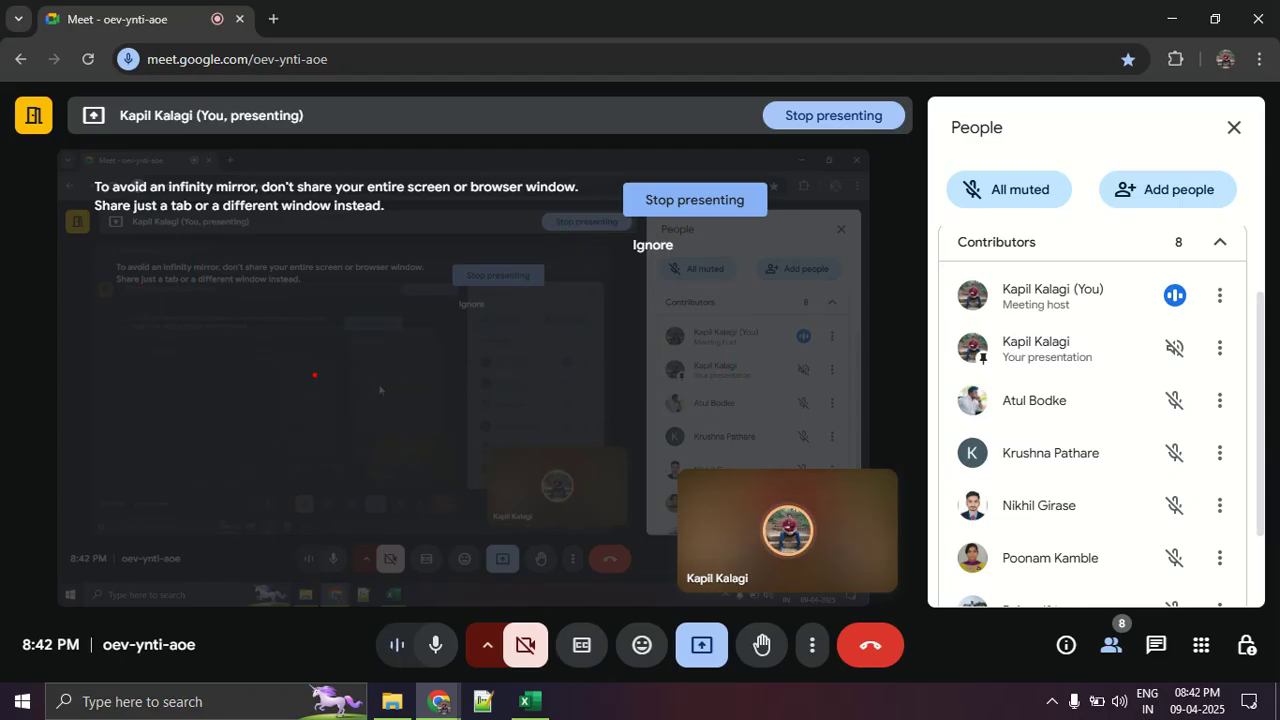
# Step: Write the annotation text "area = len X beadth" across the middle of the cleared screen
pyautogui.click(254, 372)
pyautogui.write('area = len X bea')
pyautogui.press('BackSpace')
pyautogui.write('adth')
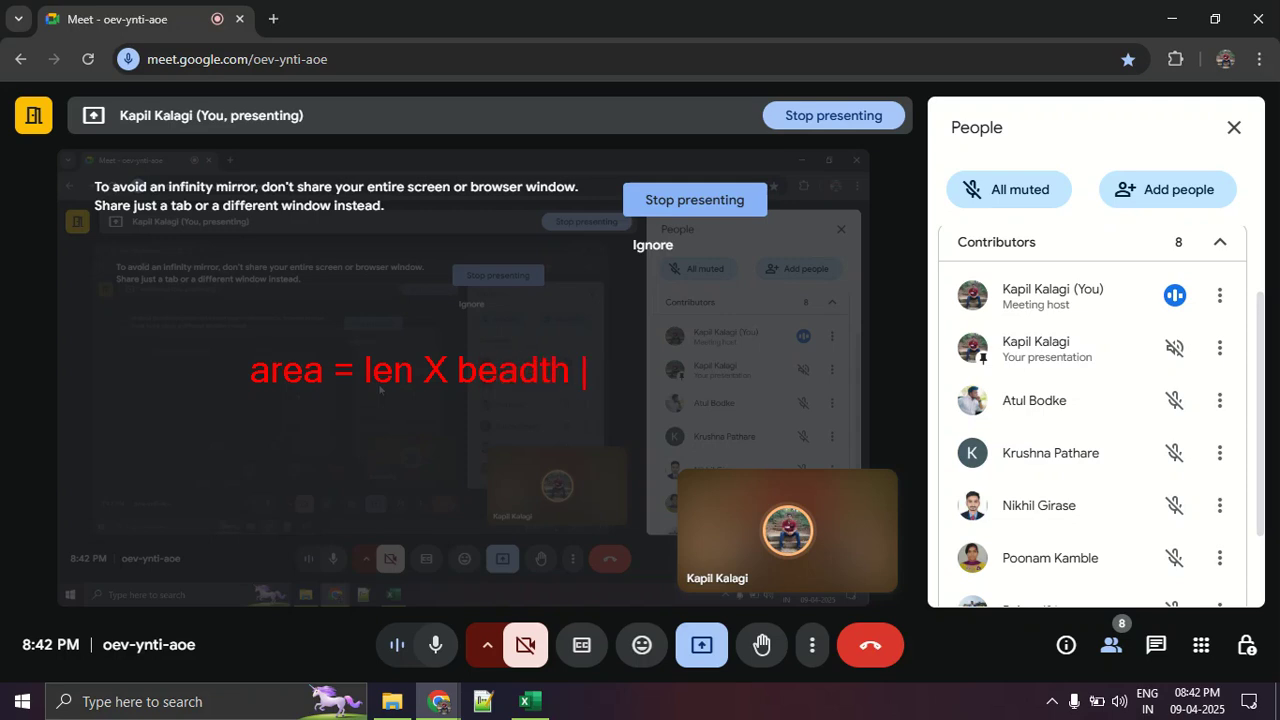
# Step: Handwrite the first example above the formula, with 1 for the area, 1 for the length and 1 for the breadth
pyautogui.moveTo(381, 298); pyautogui.dragTo(383, 322)
pyautogui.click(411, 325)
pyautogui.moveTo(506, 305); pyautogui.dragTo(509, 328)
pyautogui.moveTo(340, 312); pyautogui.dragTo(376, 312)
pyautogui.moveTo(378, 321)
pyautogui.mouseDown()
pyautogui.moveTo(285, 328)
pyautogui.moveTo(285, 348)
pyautogui.mouseUp()
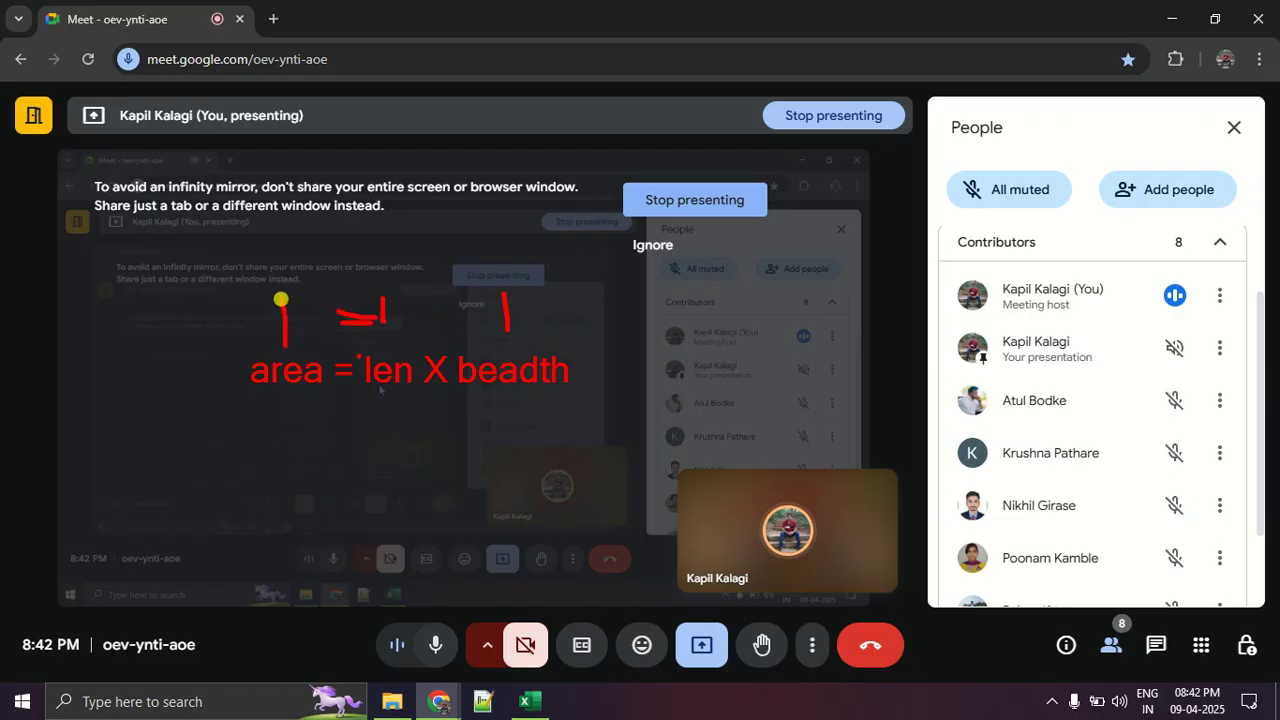
# Step: Handwrite the second example, 2 = 2 × 1, above the row of ones
pyautogui.moveTo(355, 228)
pyautogui.mouseDown()
pyautogui.moveTo(360, 254)
pyautogui.moveTo(460, 256)
pyautogui.moveTo(434, 257)
pyautogui.mouseUp()
pyautogui.moveTo(519, 225); pyautogui.dragTo(513, 258)
pyautogui.click(305, 242)
pyautogui.moveTo(284, 243); pyautogui.dragTo(300, 240)
pyautogui.moveTo(270, 257); pyautogui.dragTo(300, 252)
pyautogui.moveTo(226, 232); pyautogui.dragTo(265, 266)
# Step: Handwrite two further examples above the others: 4 = 2 × 2 and 4 × 6 = 24
pyautogui.click(349, 164)
pyautogui.moveTo(349, 164); pyautogui.dragTo(603, 178)
pyautogui.moveTo(292, 166)
pyautogui.mouseDown()
pyautogui.moveTo(334, 166)
pyautogui.moveTo(312, 178)
pyautogui.mouseUp()
pyautogui.moveTo(205, 140)
pyautogui.mouseDown()
pyautogui.moveTo(244, 160)
pyautogui.moveTo(248, 180)
pyautogui.mouseUp()
pyautogui.moveTo(352, 61)
pyautogui.mouseDown()
pyautogui.moveTo(396, 80)
pyautogui.moveTo(394, 104)
pyautogui.moveTo(484, 100)
pyautogui.moveTo(450, 102)
pyautogui.mouseUp()
pyautogui.moveTo(555, 55)
pyautogui.mouseDown()
pyautogui.moveTo(512, 112)
pyautogui.moveTo(644, 96)
pyautogui.mouseUp()
pyautogui.moveTo(590, 107)
pyautogui.mouseDown()
pyautogui.moveTo(632, 108)
pyautogui.moveTo(676, 84)
pyautogui.moveTo(778, 90)
pyautogui.mouseUp()
pyautogui.moveTo(762, 64); pyautogui.dragTo(770, 104)
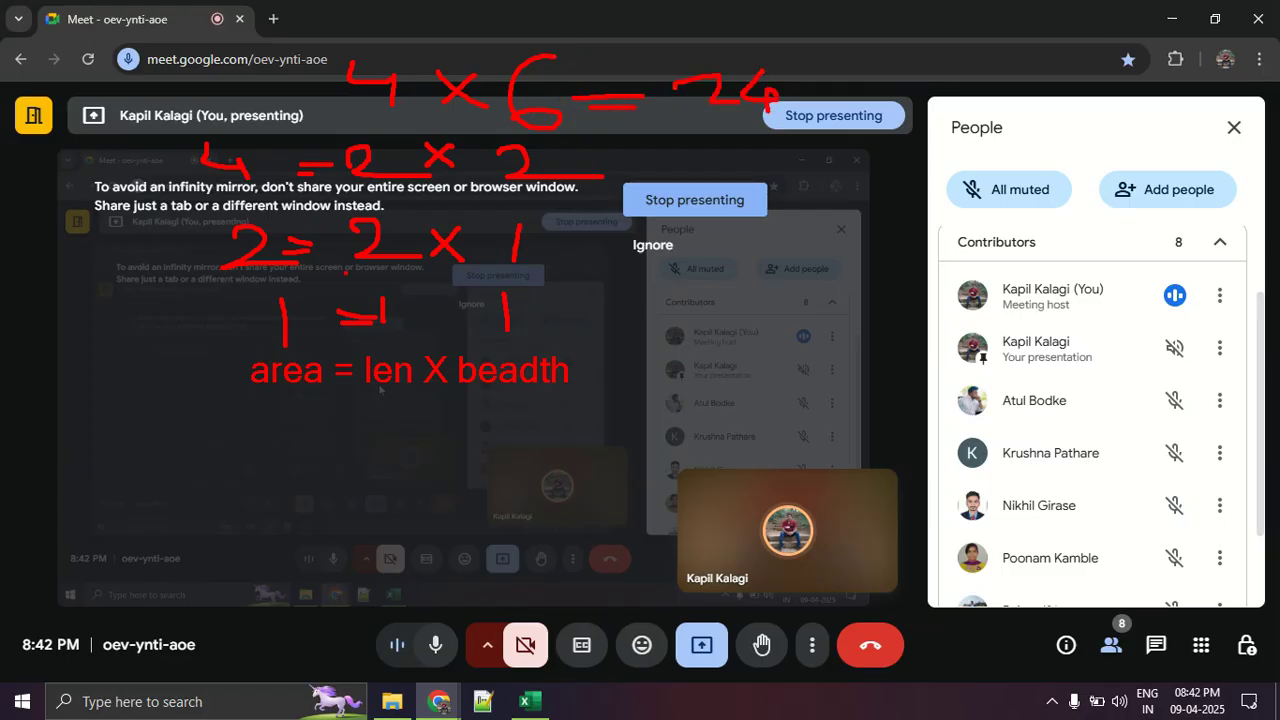
# Step: Double-underline the words len, beadth and area in the written formula
pyautogui.moveTo(354, 398); pyautogui.dragTo(563, 404)
pyautogui.moveTo(465, 406); pyautogui.dragTo(567, 408)
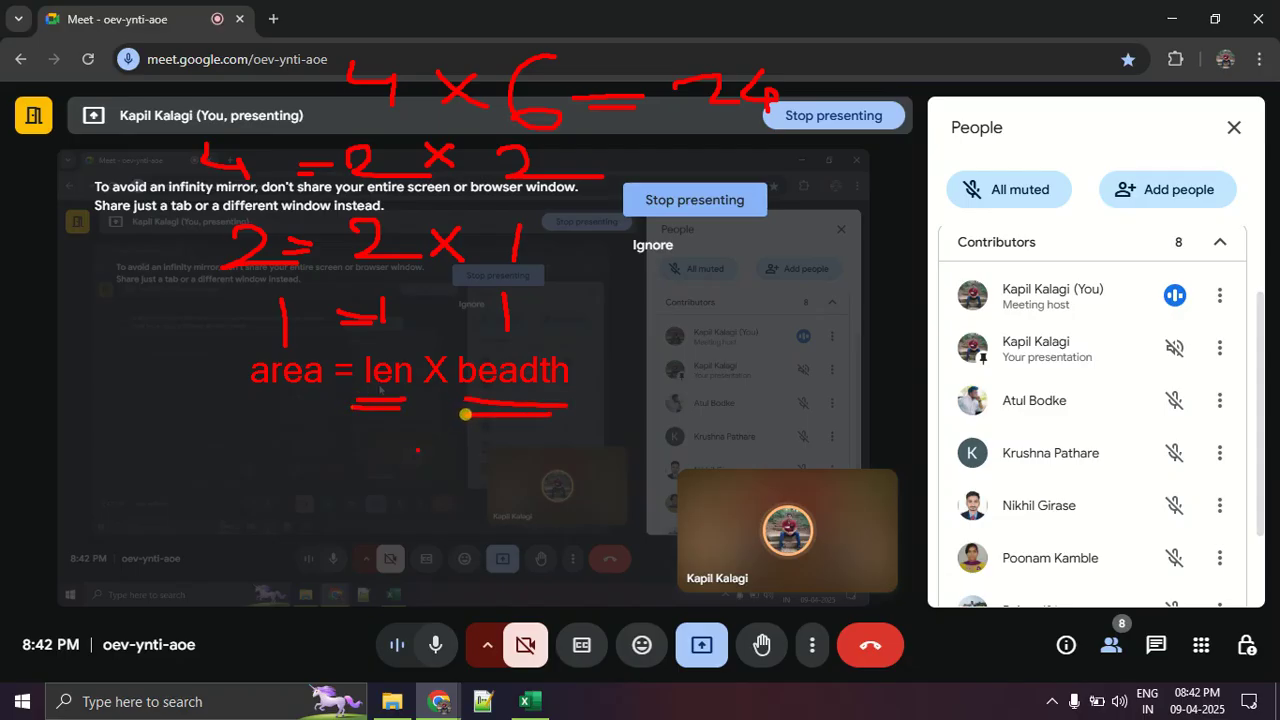
pyautogui.moveTo(240, 405)
pyautogui.mouseDown()
pyautogui.moveTo(342, 407)
pyautogui.moveTo(328, 396)
pyautogui.mouseUp()
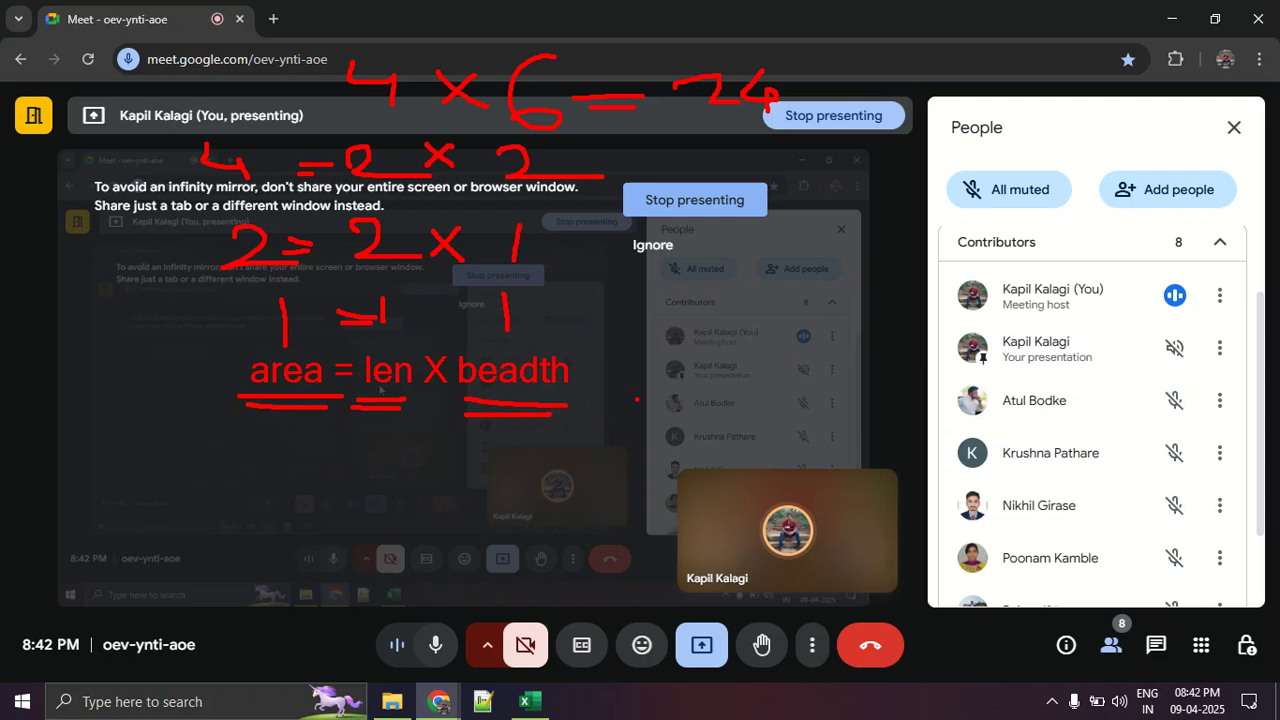
# Step: Draw upward arrows beneath len and beadth in the formula and add freehand strokes below the arrows
pyautogui.moveTo(378, 430)
pyautogui.mouseDown()
pyautogui.moveTo(372, 496)
pyautogui.moveTo(371, 434)
pyautogui.moveTo(354, 446)
pyautogui.mouseUp()
pyautogui.moveTo(379, 421); pyautogui.dragTo(397, 436)
pyautogui.moveTo(512, 428); pyautogui.dragTo(518, 496)
pyautogui.moveTo(510, 428)
pyautogui.mouseDown()
pyautogui.moveTo(492, 462)
pyautogui.moveTo(534, 446)
pyautogui.mouseUp()
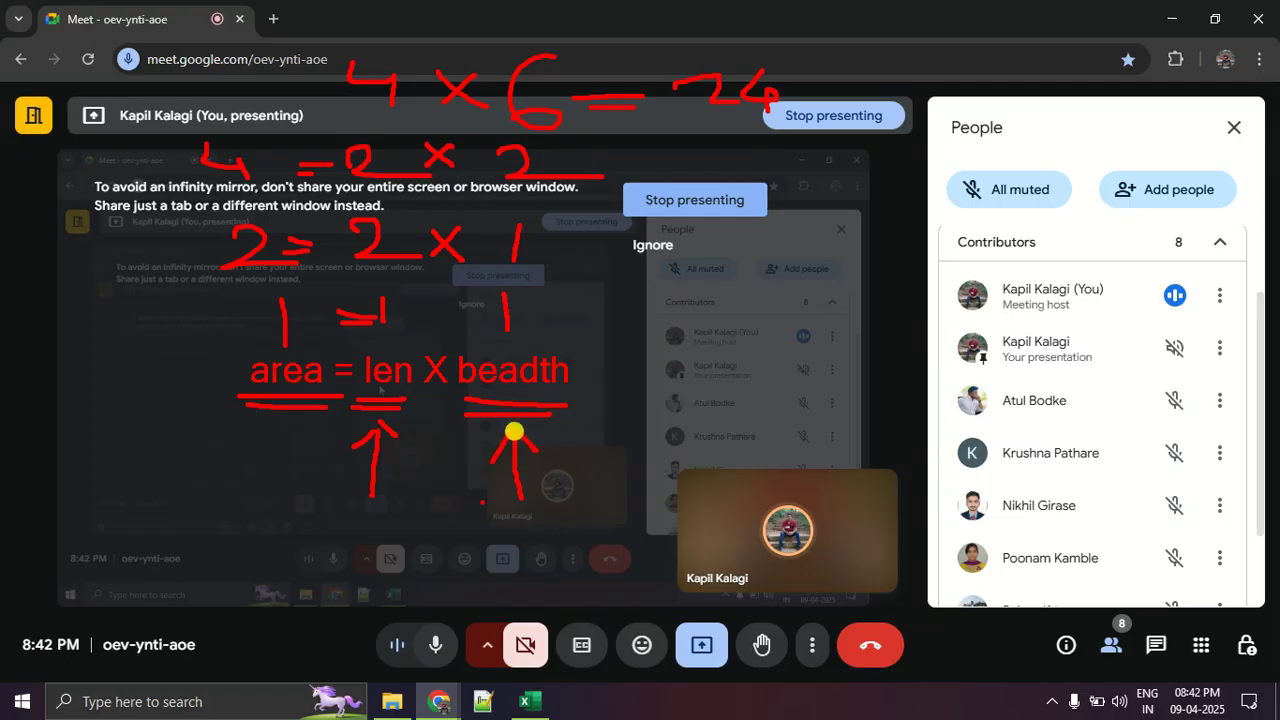
pyautogui.moveTo(346, 517); pyautogui.dragTo(381, 516)
pyautogui.moveTo(477, 517); pyautogui.dragTo(543, 518)
pyautogui.moveTo(429, 531)
pyautogui.mouseDown()
pyautogui.moveTo(340, 470)
pyautogui.moveTo(330, 430)
pyautogui.moveTo(316, 455)
pyautogui.moveTo(348, 444)
pyautogui.mouseUp()
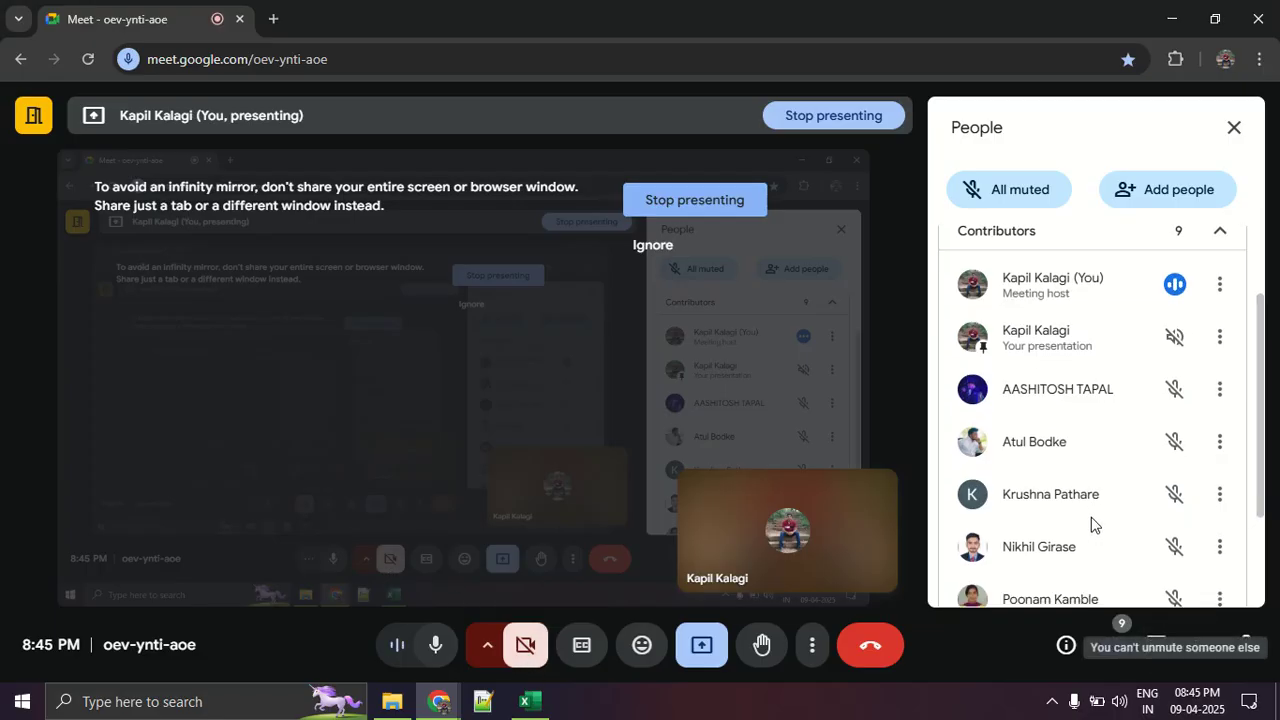
# Step: Switch to the Day 6 class work workbook in Excel and bring the Example 1 loan table into view
pyautogui.scroll(-3, 1091, 524)
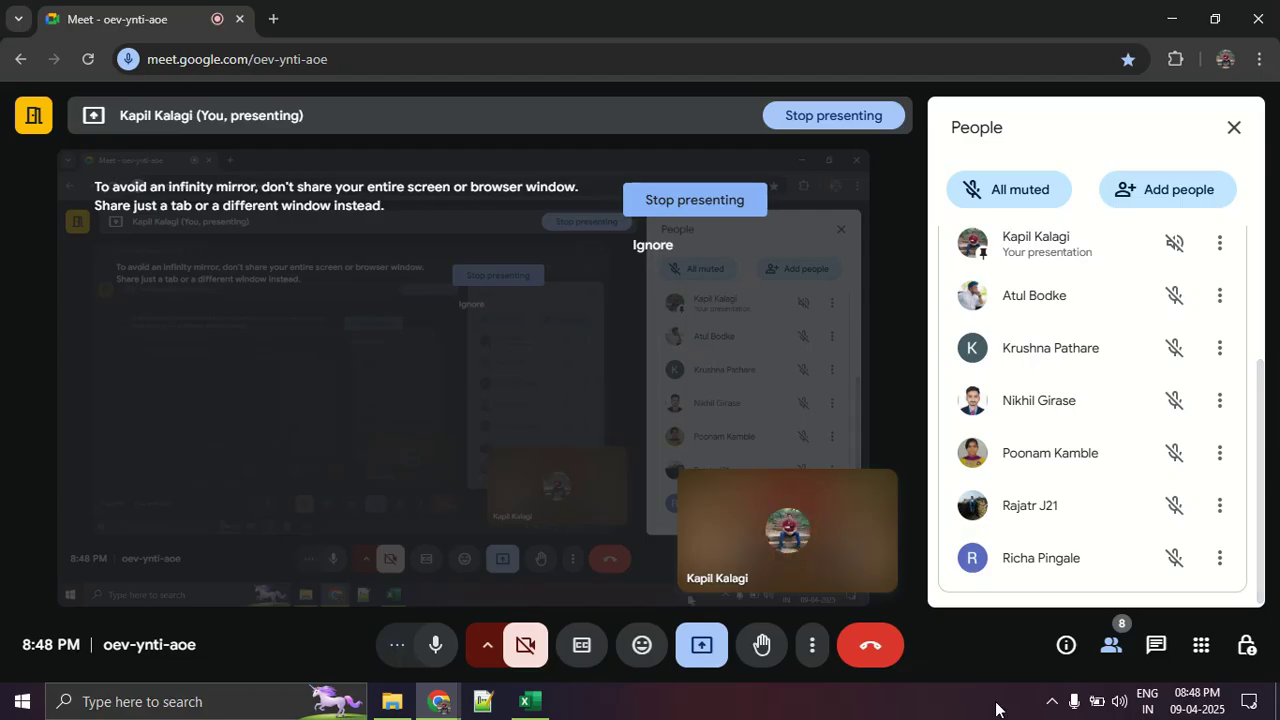
pyautogui.click(530, 701)
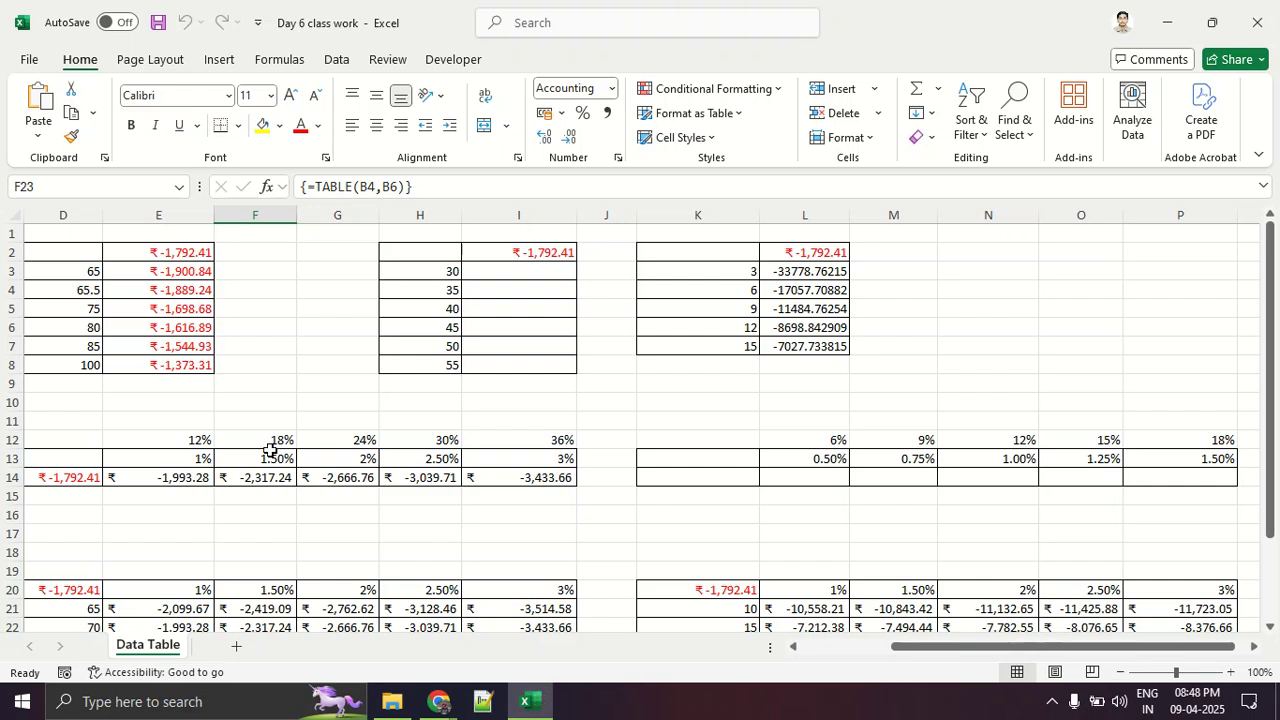
pyautogui.moveTo(195, 265); pyautogui.dragTo(200, 330)
pyautogui.click(244, 343)
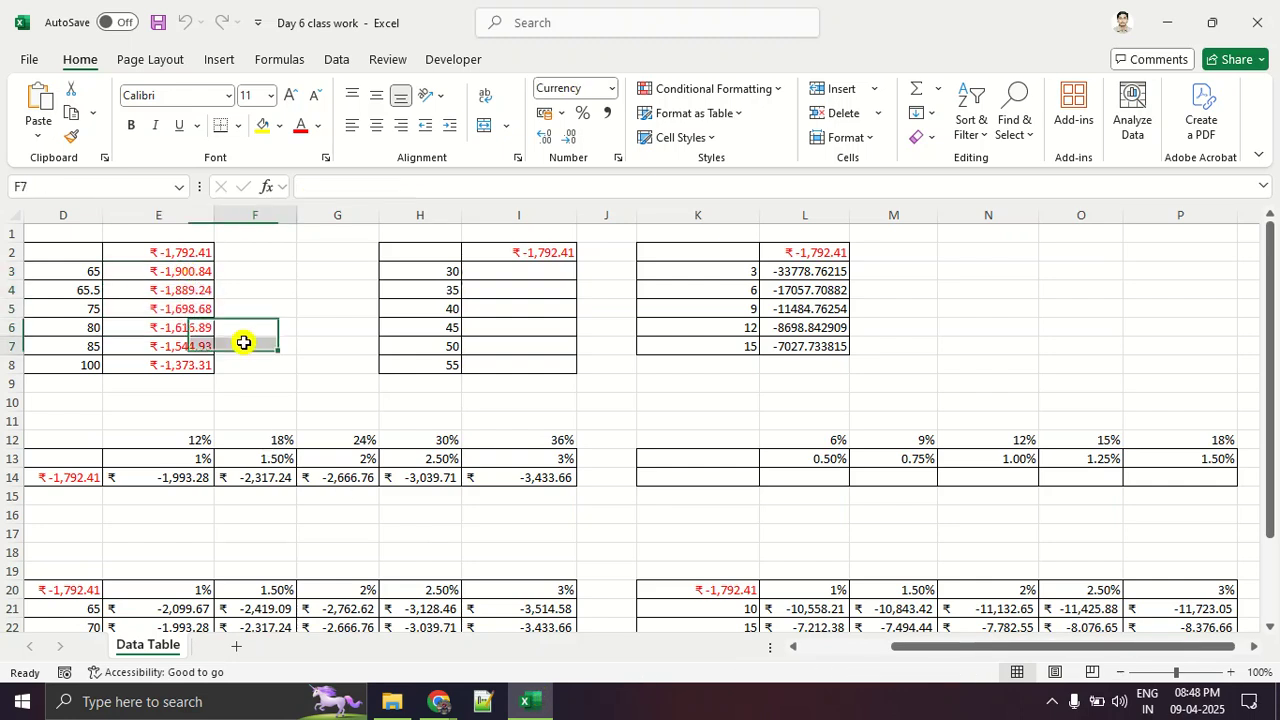
pyautogui.moveTo(951, 654); pyautogui.dragTo(471, 654)
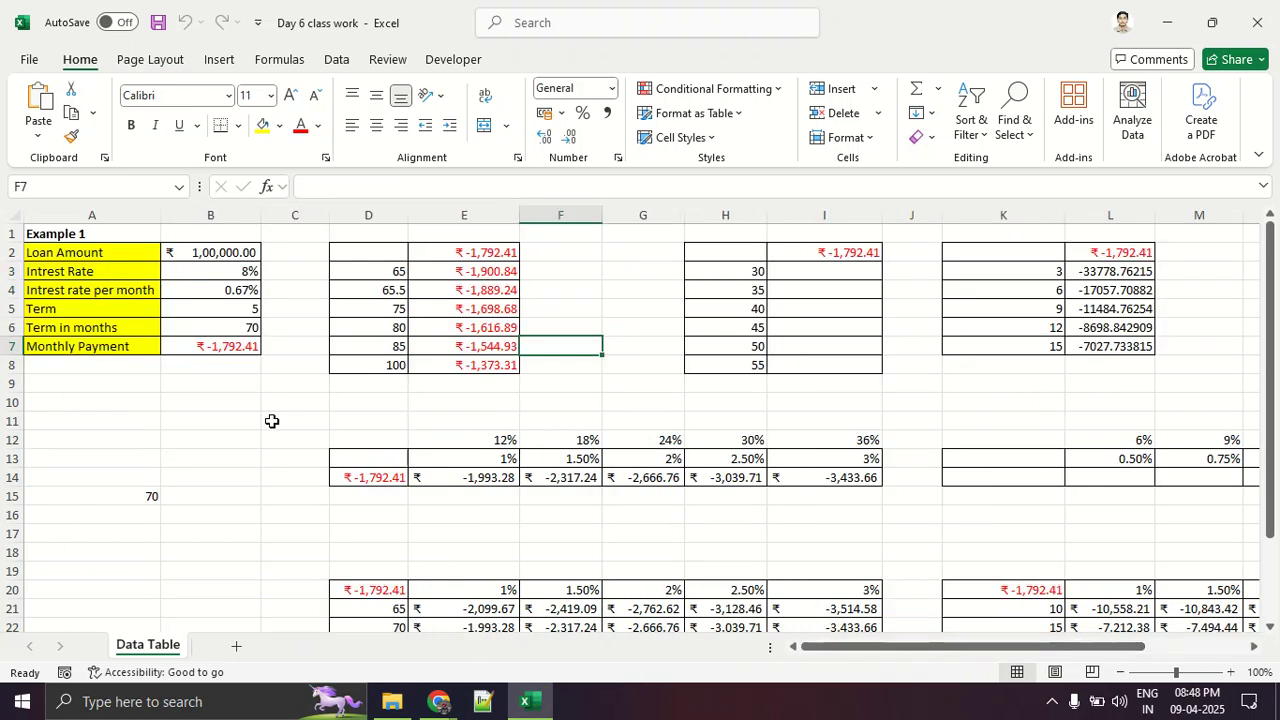
# Step: Clear the results beside the three vertical input lists, in E2:E8, I2 and L2:L7
pyautogui.moveTo(465, 254); pyautogui.dragTo(514, 363)
pyautogui.press('Delete')
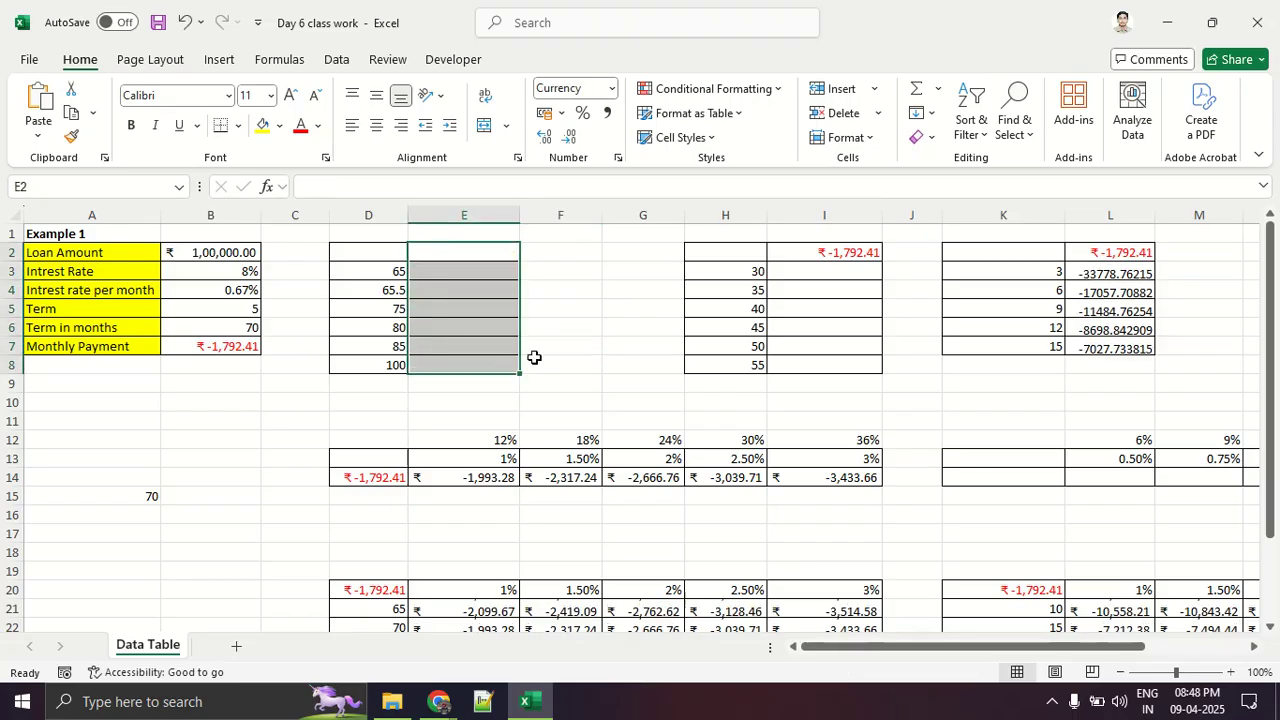
pyautogui.moveTo(870, 236); pyautogui.dragTo(871, 331)
pyautogui.moveTo(1141, 250); pyautogui.dragTo(1146, 337)
pyautogui.press('Delete')
pyautogui.click(758, 386)
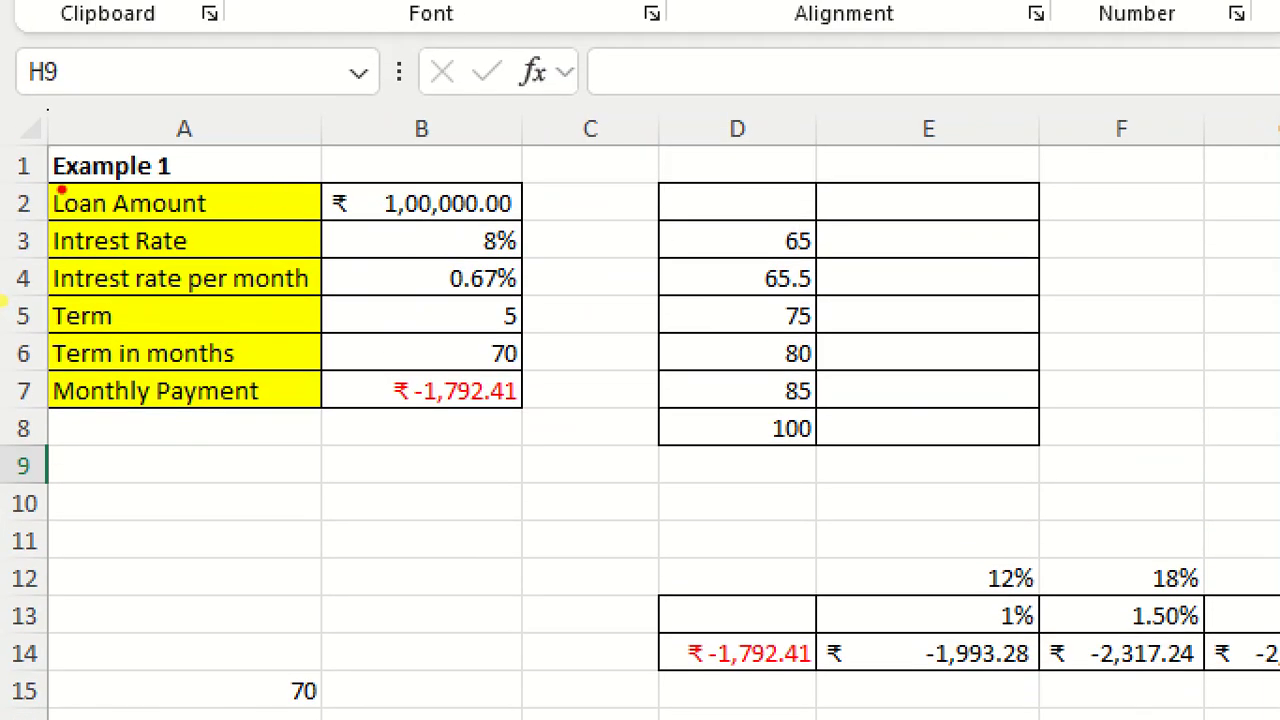
# Step: Underline the Example 1 heading, the loan amount with its value, and the interest rate with its value
pyautogui.moveTo(2, 177)
pyautogui.mouseDown()
pyautogui.moveTo(258, 173)
pyautogui.moveTo(3, 188)
pyautogui.mouseUp()
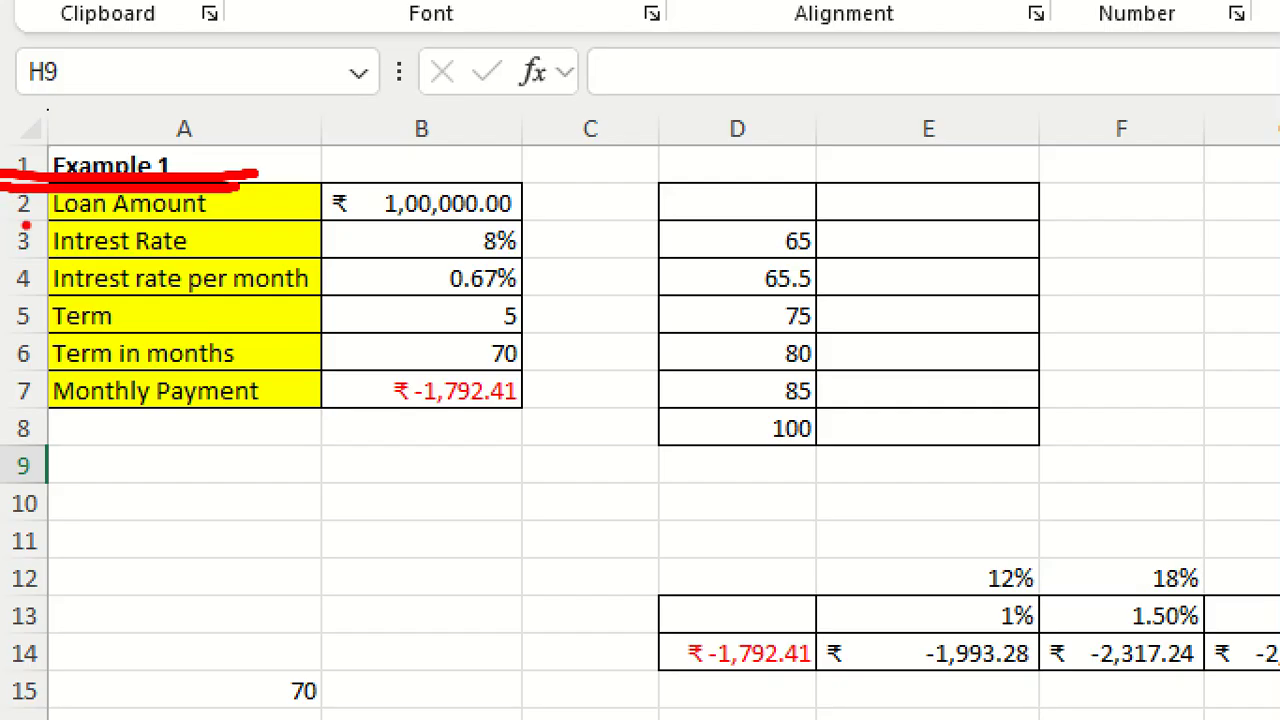
pyautogui.moveTo(25, 222); pyautogui.dragTo(208, 213)
pyautogui.moveTo(334, 199); pyautogui.dragTo(535, 216)
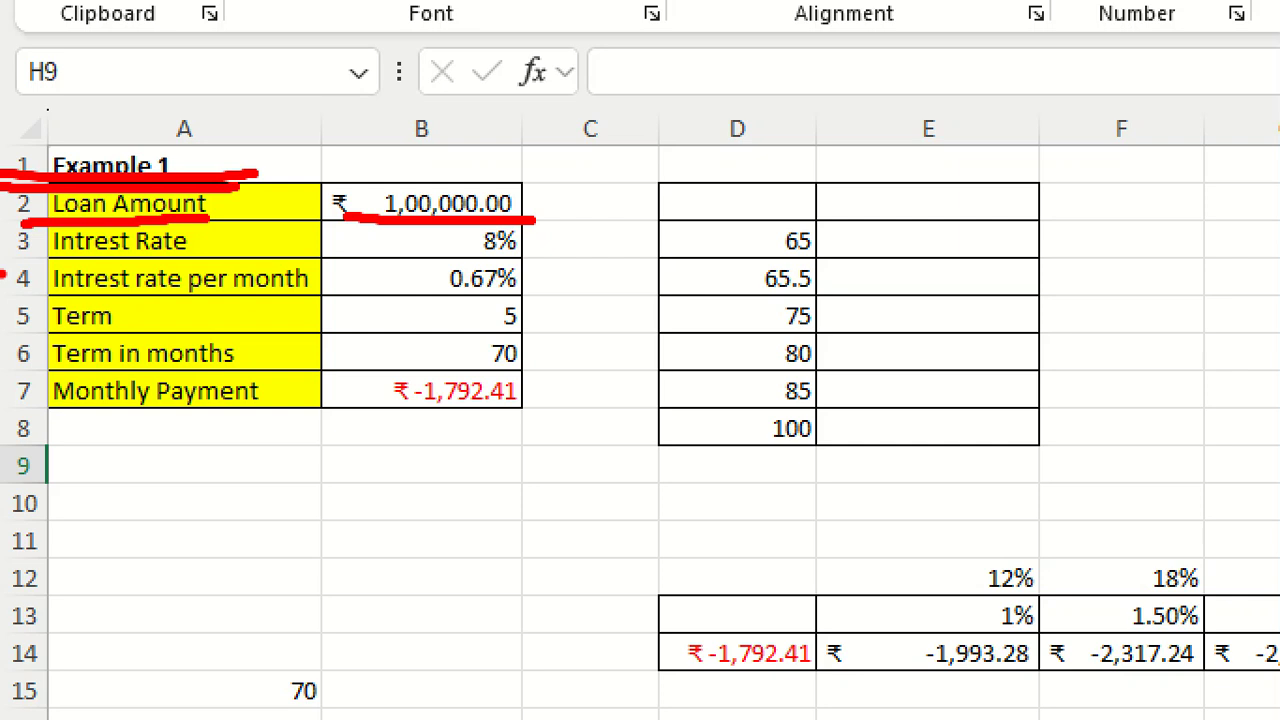
pyautogui.moveTo(26, 256); pyautogui.dragTo(212, 249)
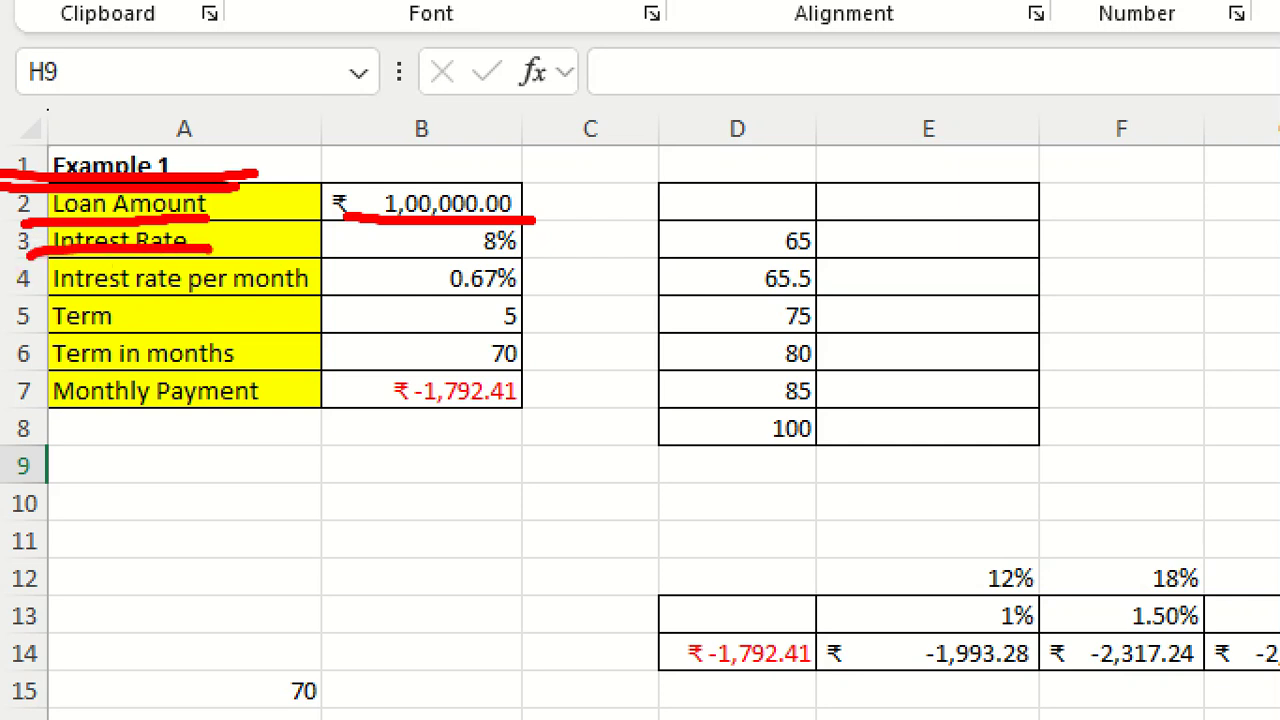
pyautogui.moveTo(485, 263); pyautogui.dragTo(550, 258)
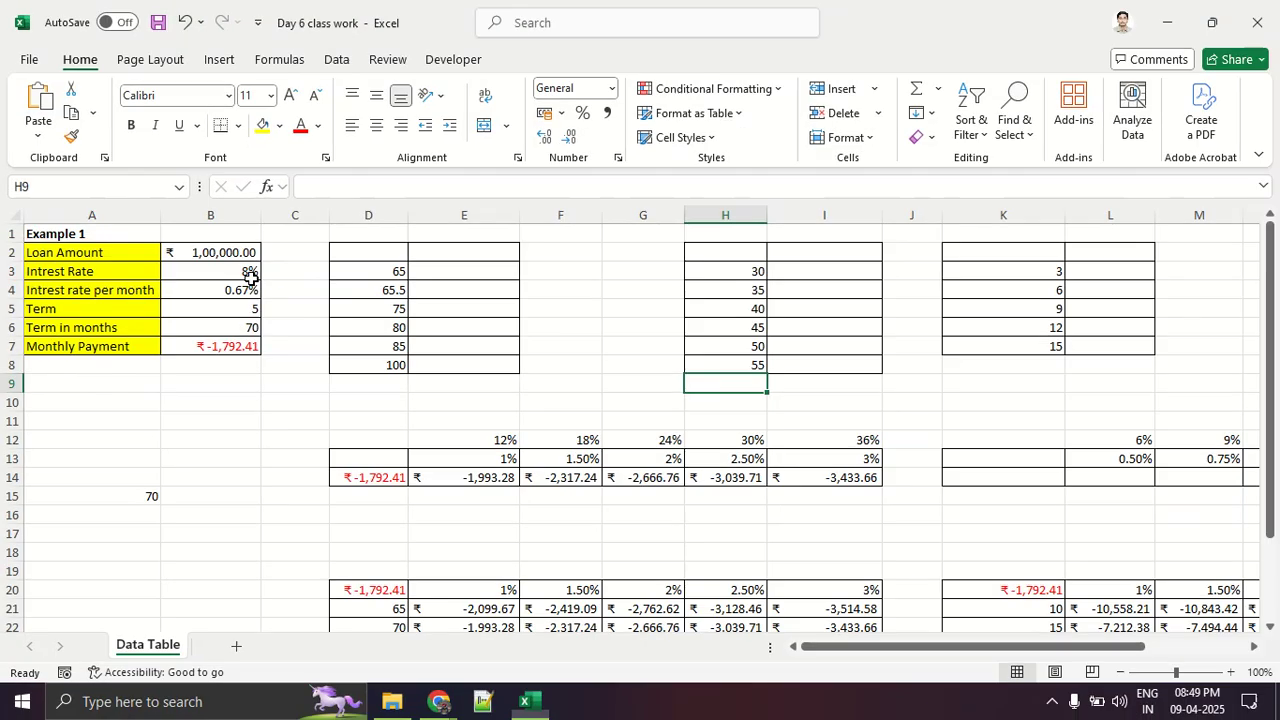
pyautogui.click(529, 701)
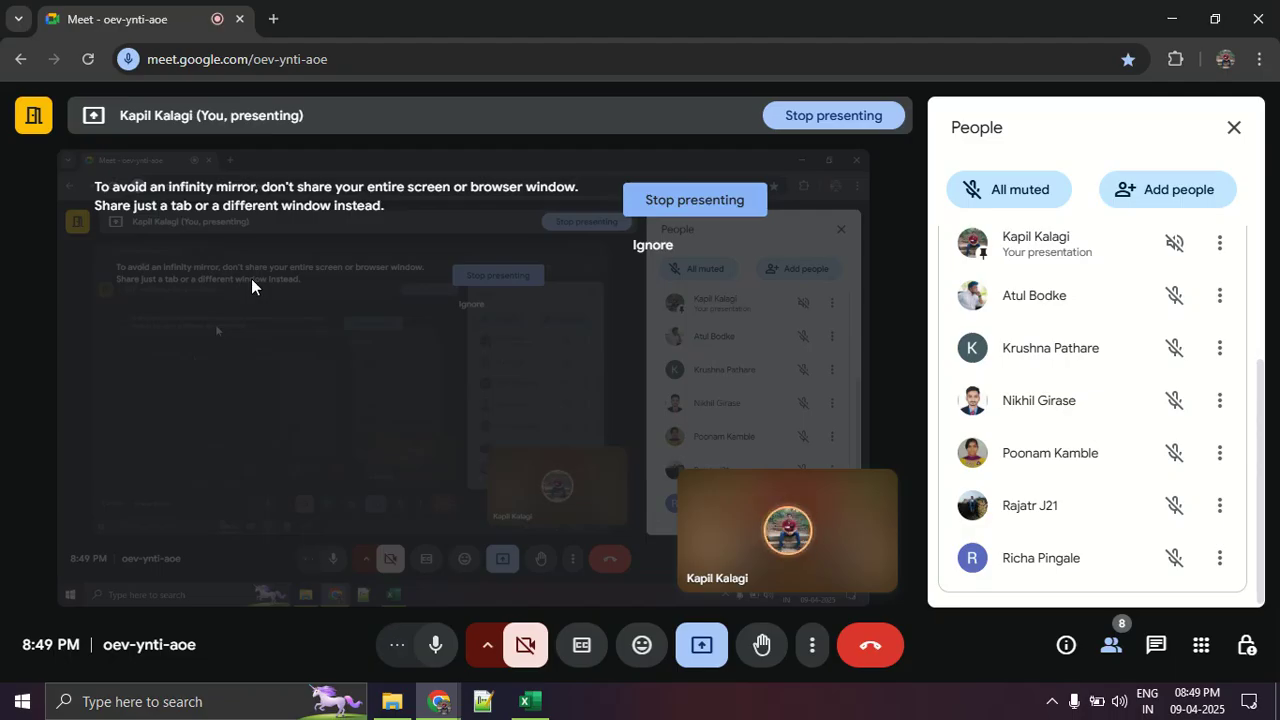
pyautogui.hotkey('alt', 'Tab')
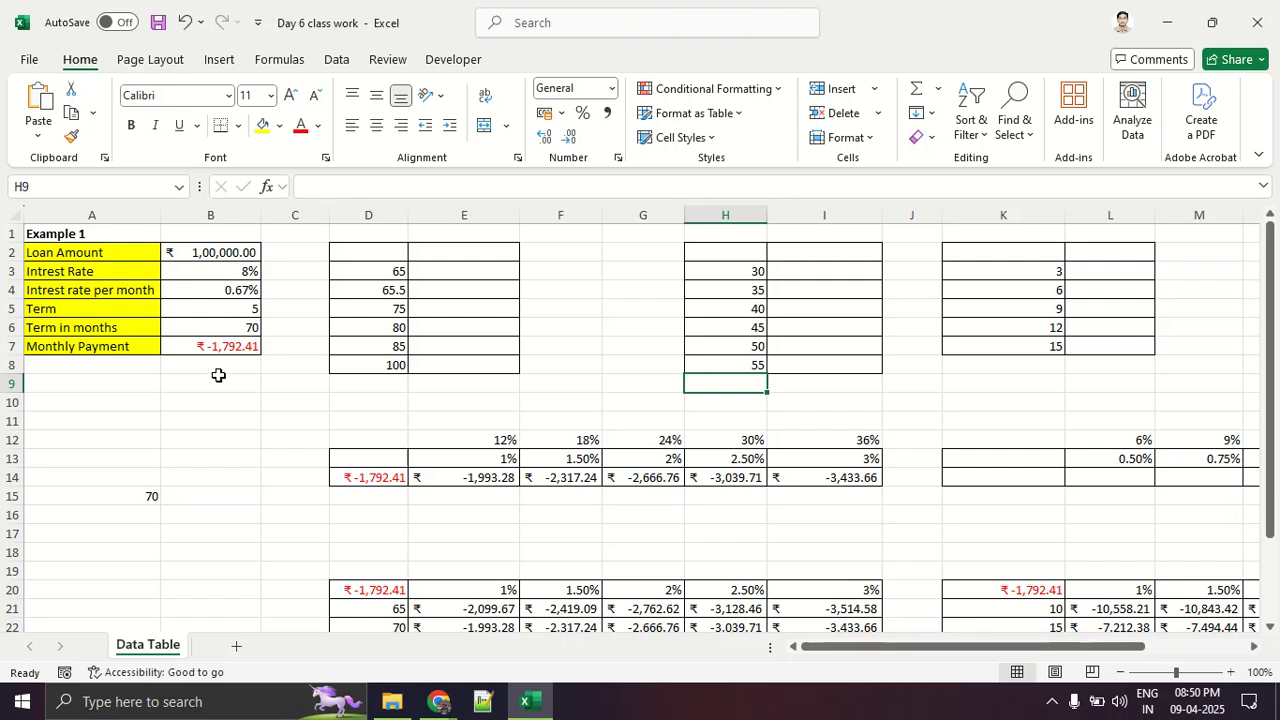
pyautogui.hotkey('alt', 'Tab')
pyautogui.hotkey('alt', 'Tab')
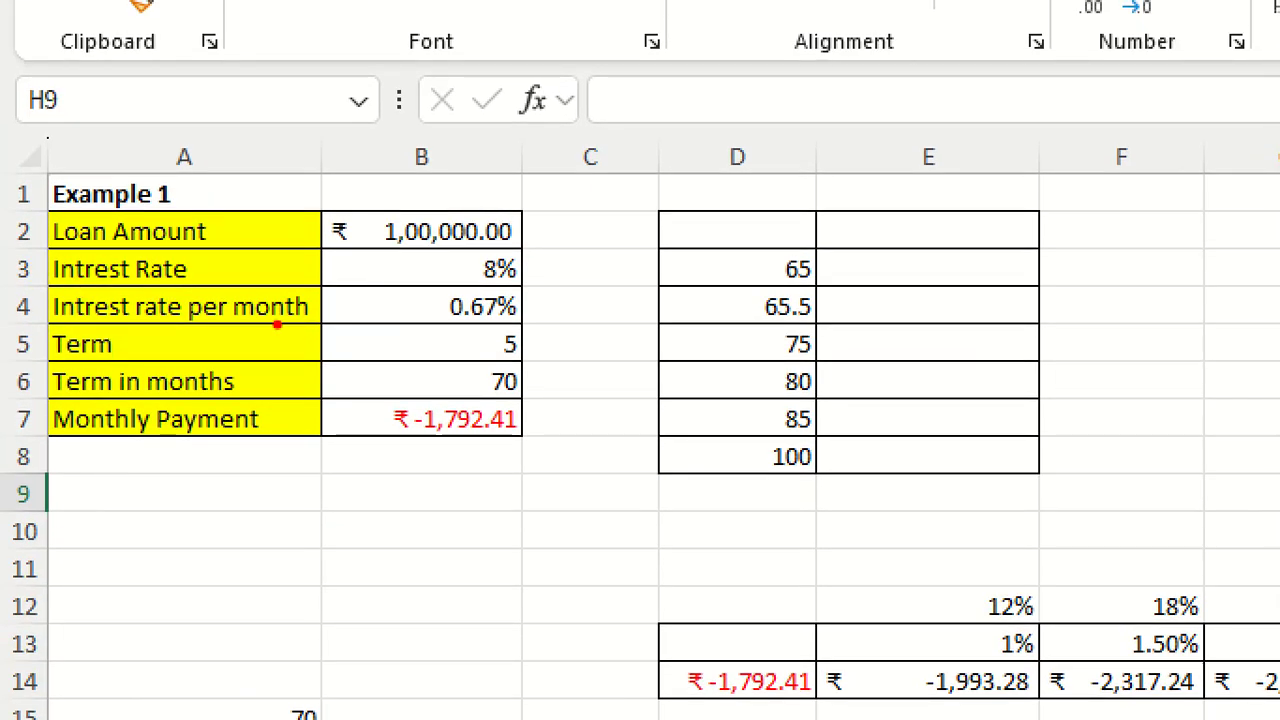
# Step: Underline the annual interest rate and the interest rate per month, each with its value, in the loan table
pyautogui.moveTo(56, 286); pyautogui.dragTo(232, 286)
pyautogui.moveTo(459, 283); pyautogui.dragTo(556, 289)
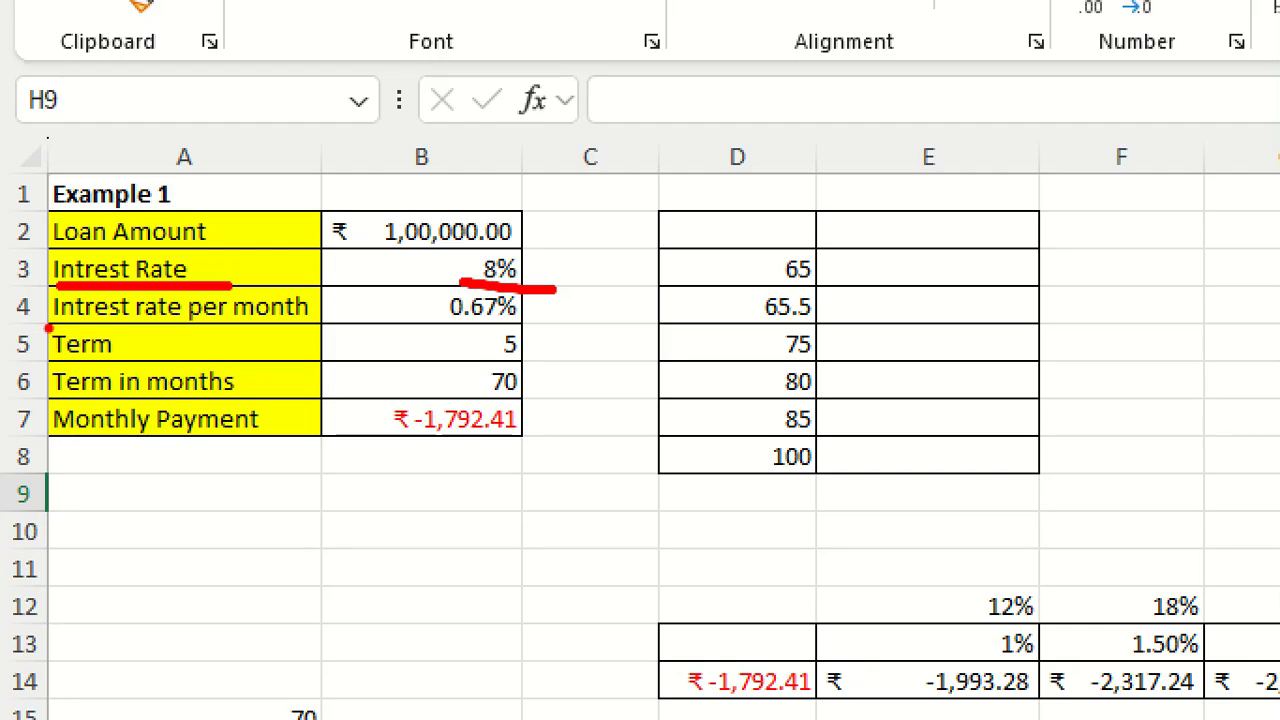
pyautogui.moveTo(45, 325); pyautogui.dragTo(320, 336)
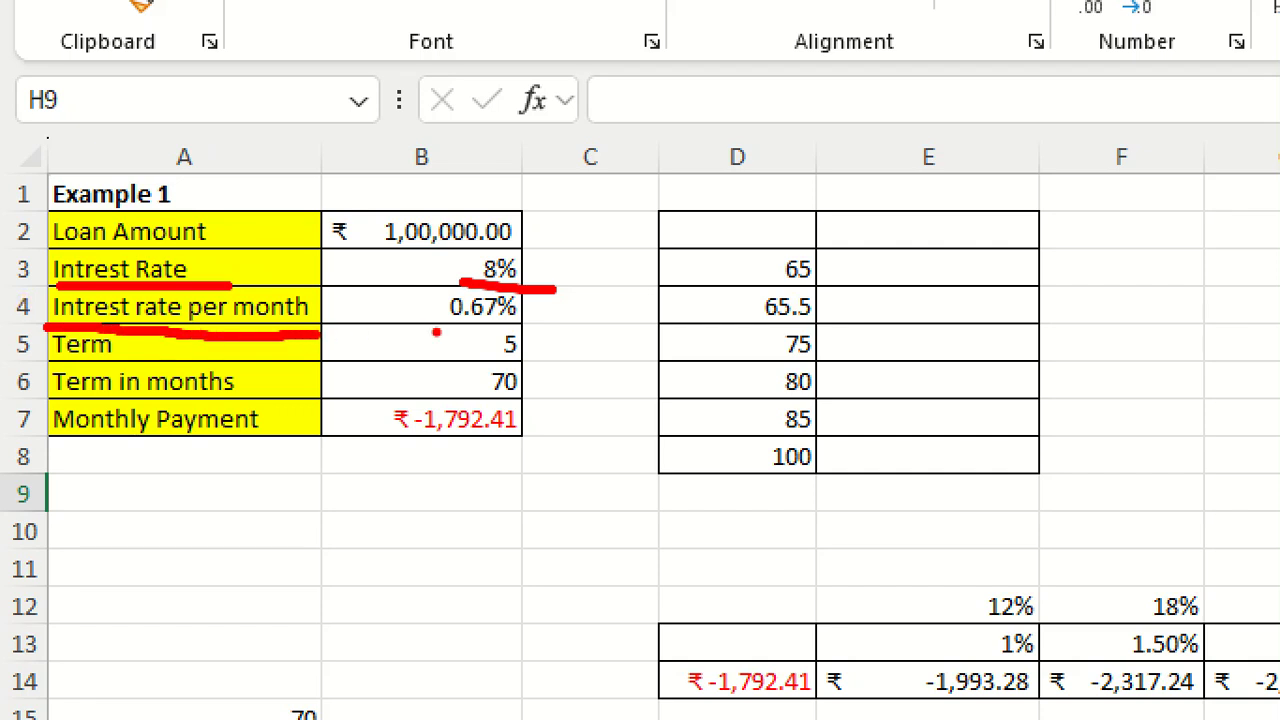
pyautogui.moveTo(546, 321); pyautogui.dragTo(405, 325)
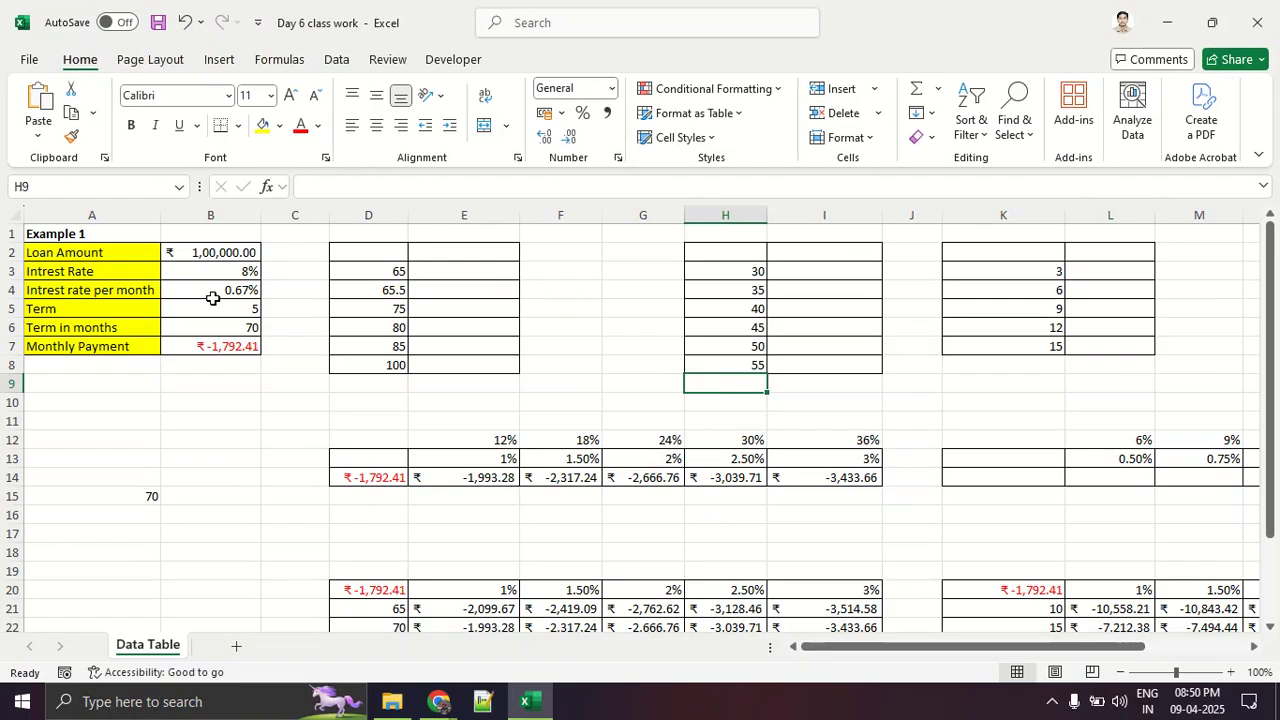
# Step: Inspect the monthly interest rate formula in B4, mark it with freehand strokes, and leave the annotation
pyautogui.click(466, 300)
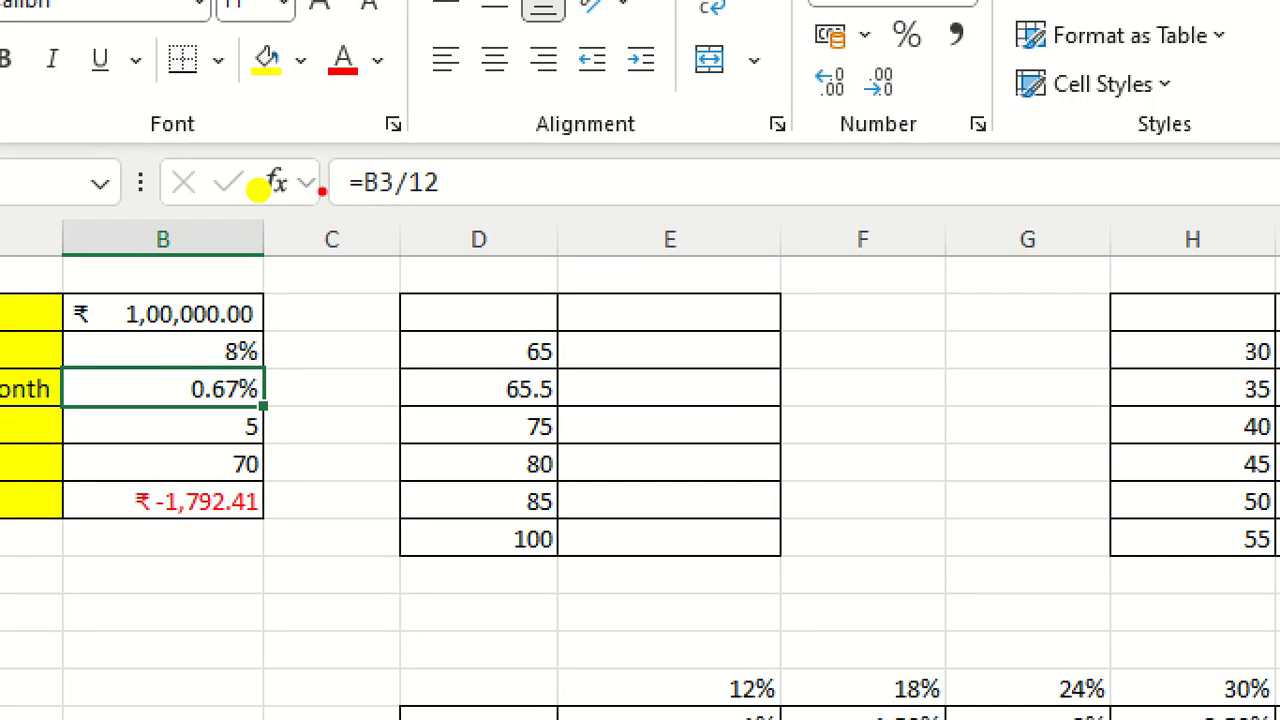
pyautogui.moveTo(264, 273); pyautogui.dragTo(285, 240)
pyautogui.moveTo(314, 290)
pyautogui.mouseDown()
pyautogui.moveTo(358, 180)
pyautogui.moveTo(370, 222)
pyautogui.moveTo(470, 207)
pyautogui.mouseUp()
pyautogui.moveTo(278, 394)
pyautogui.mouseDown()
pyautogui.moveTo(172, 390)
pyautogui.moveTo(280, 372)
pyautogui.mouseUp()
pyautogui.press('Escape')
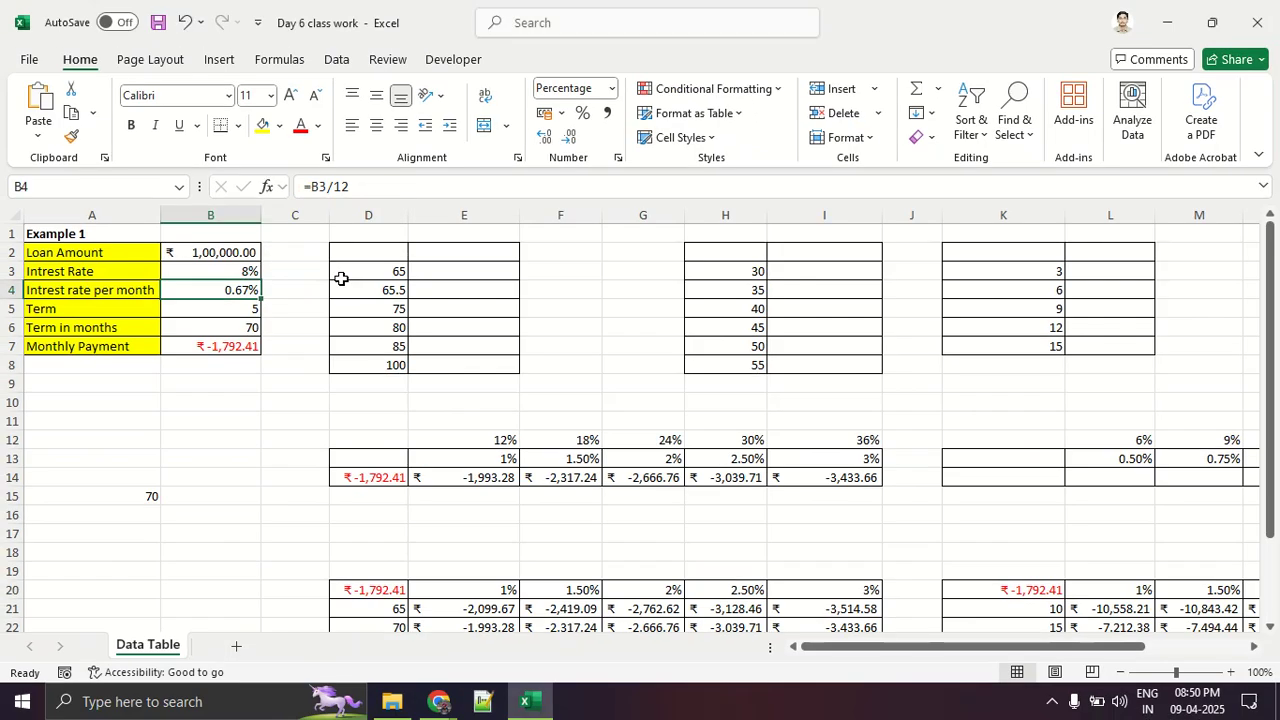
# Step: Examine the loan's Term value in B5 and its Term in months value in B6
pyautogui.click(86, 311)
pyautogui.click(223, 317)
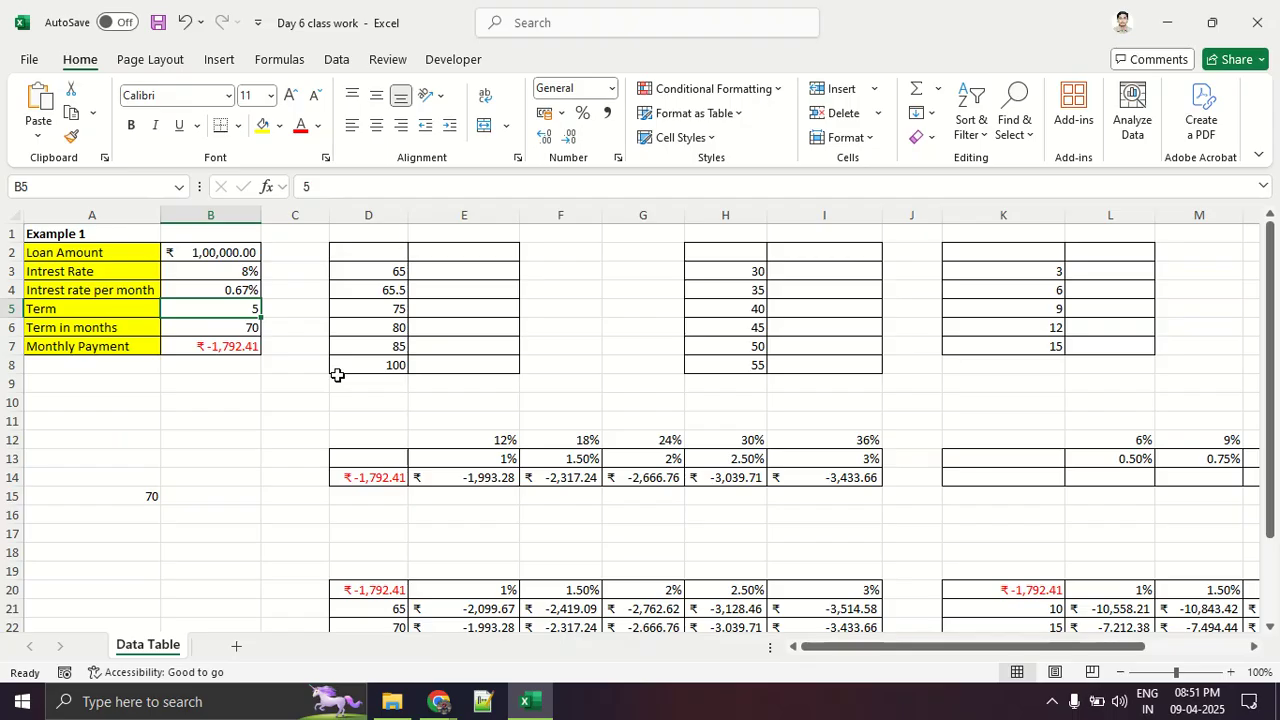
pyautogui.press('Down')
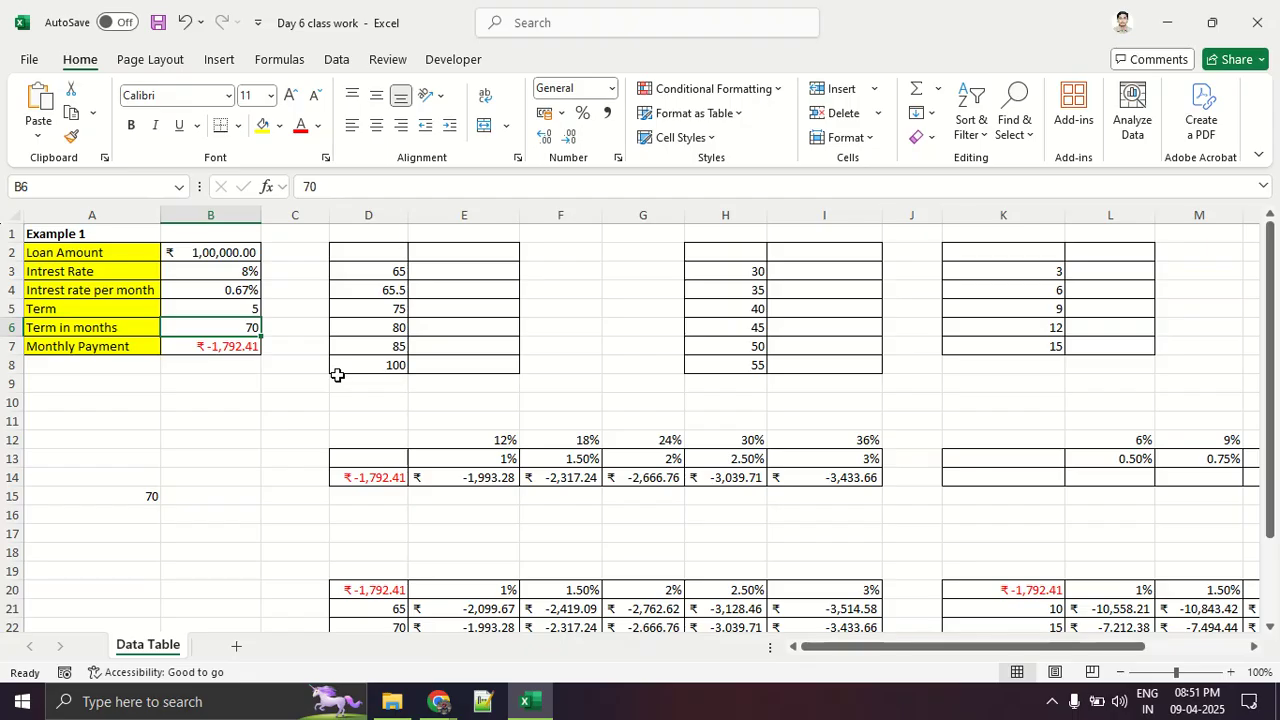
# Step: Calculate Term in months in B6 with =B5*12, and clear the Monthly Payment formula from B7
pyautogui.write('=')
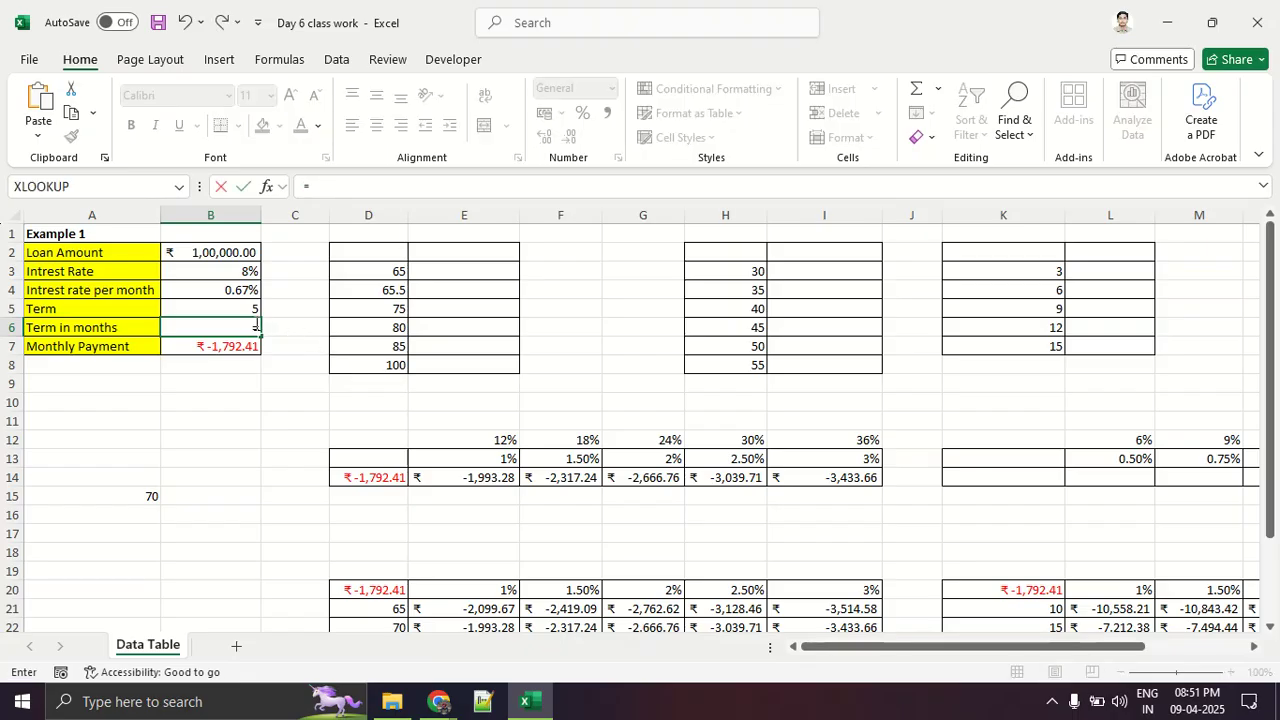
pyautogui.click(227, 308)
pyautogui.write('*')
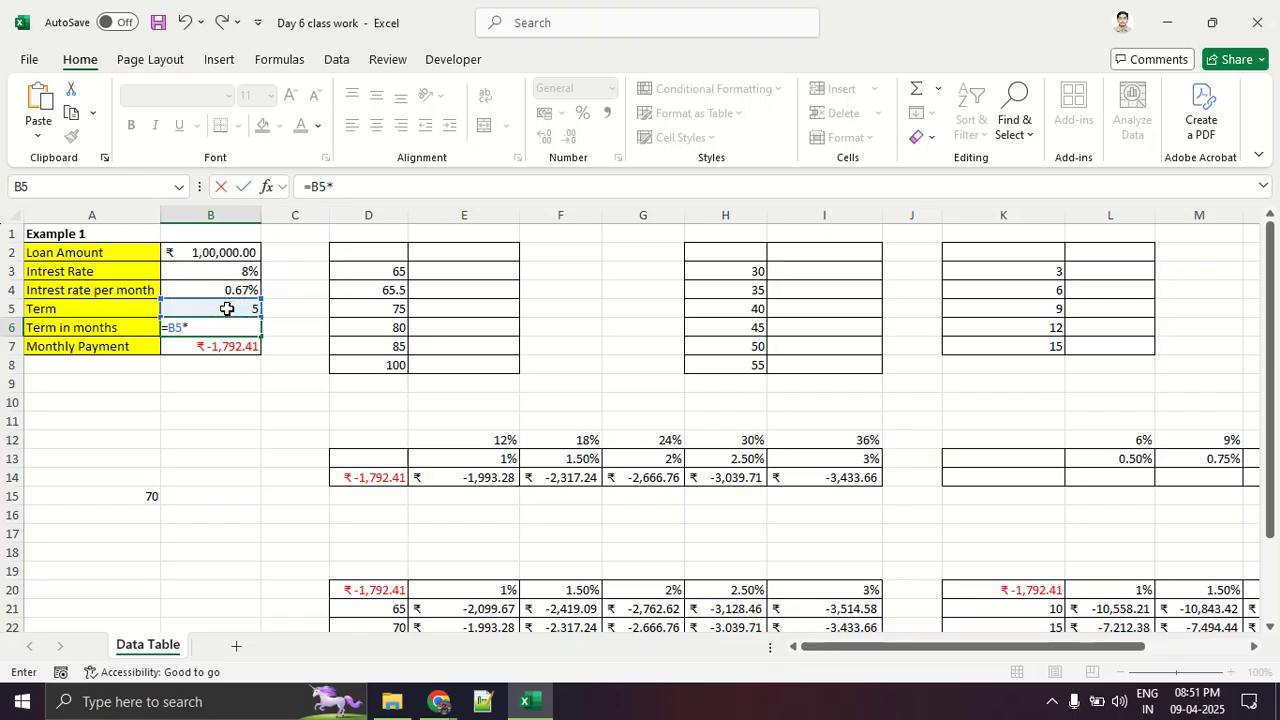
pyautogui.write('12')
pyautogui.press('Return')
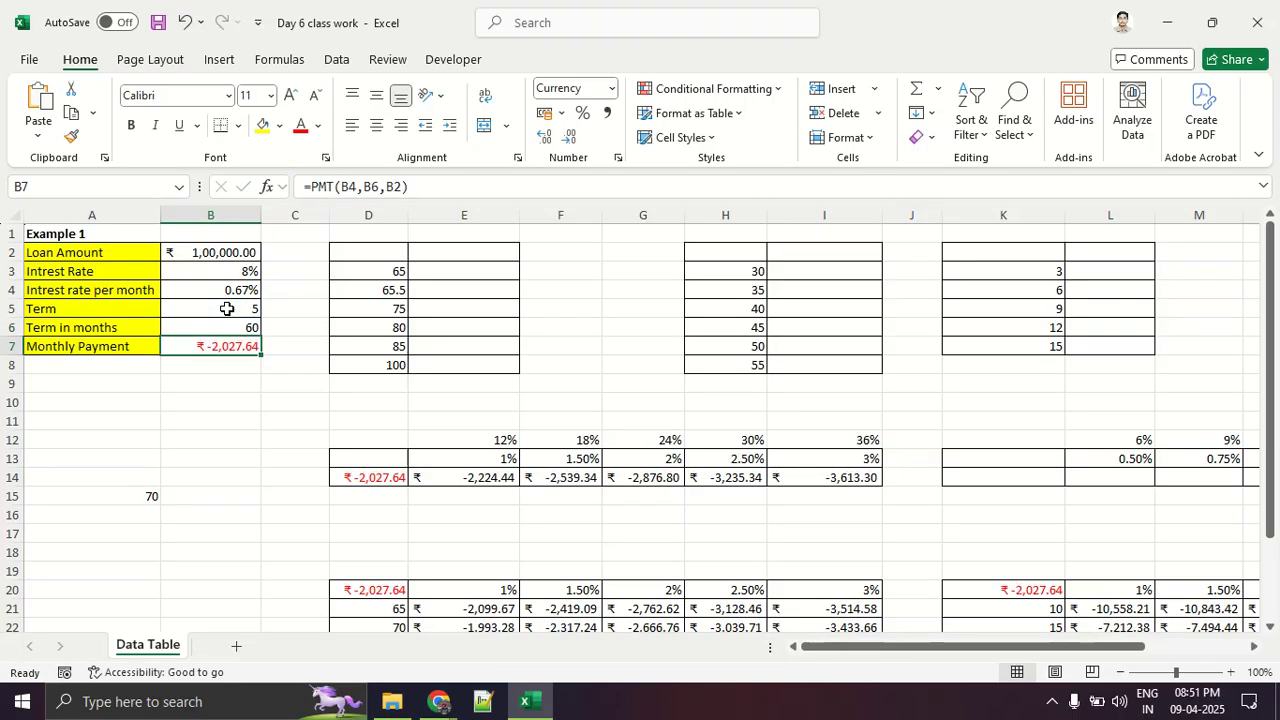
pyautogui.click(235, 327)
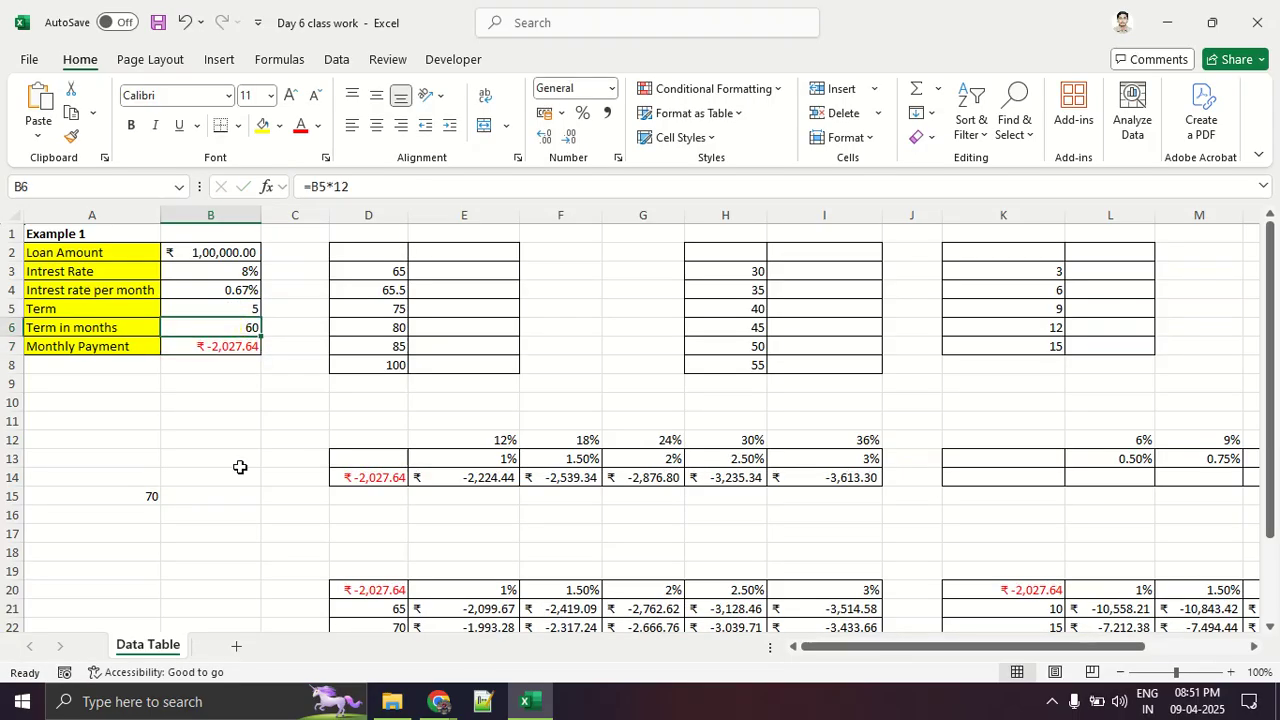
pyautogui.click(237, 346)
pyautogui.press('Delete')
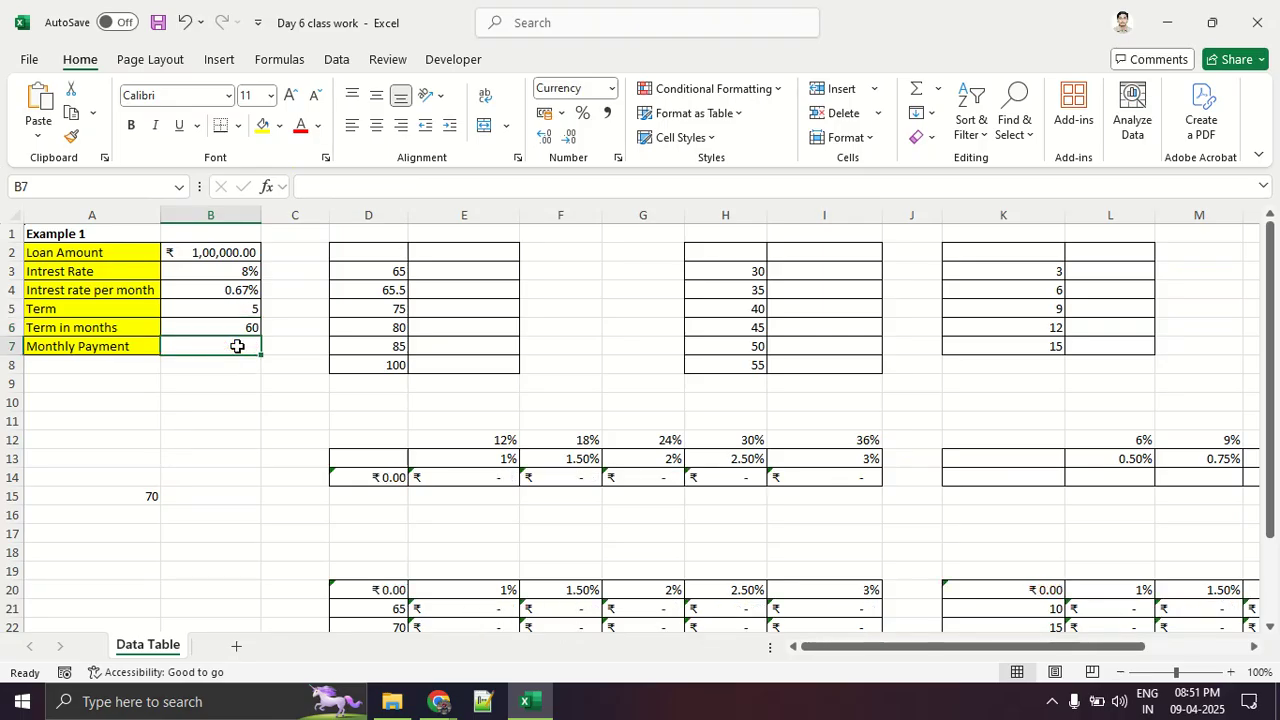
pyautogui.click(251, 443)
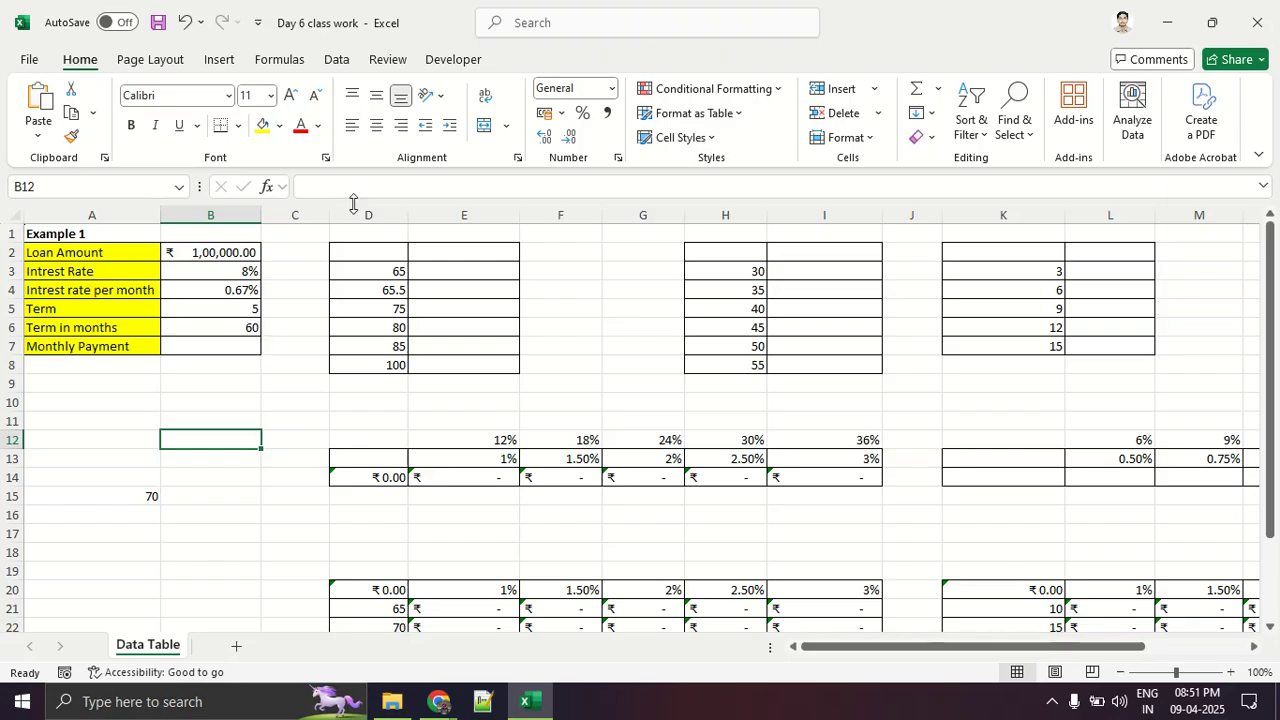
pyautogui.click(279, 64)
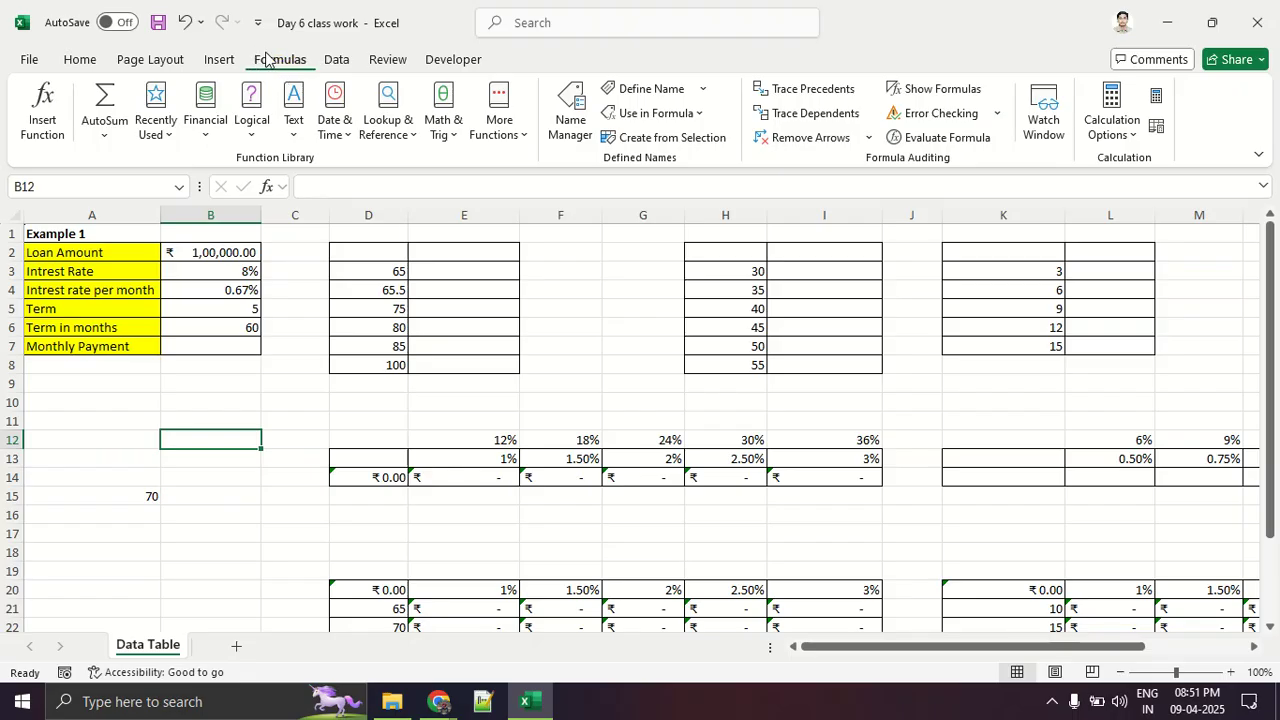
pyautogui.click(205, 120)
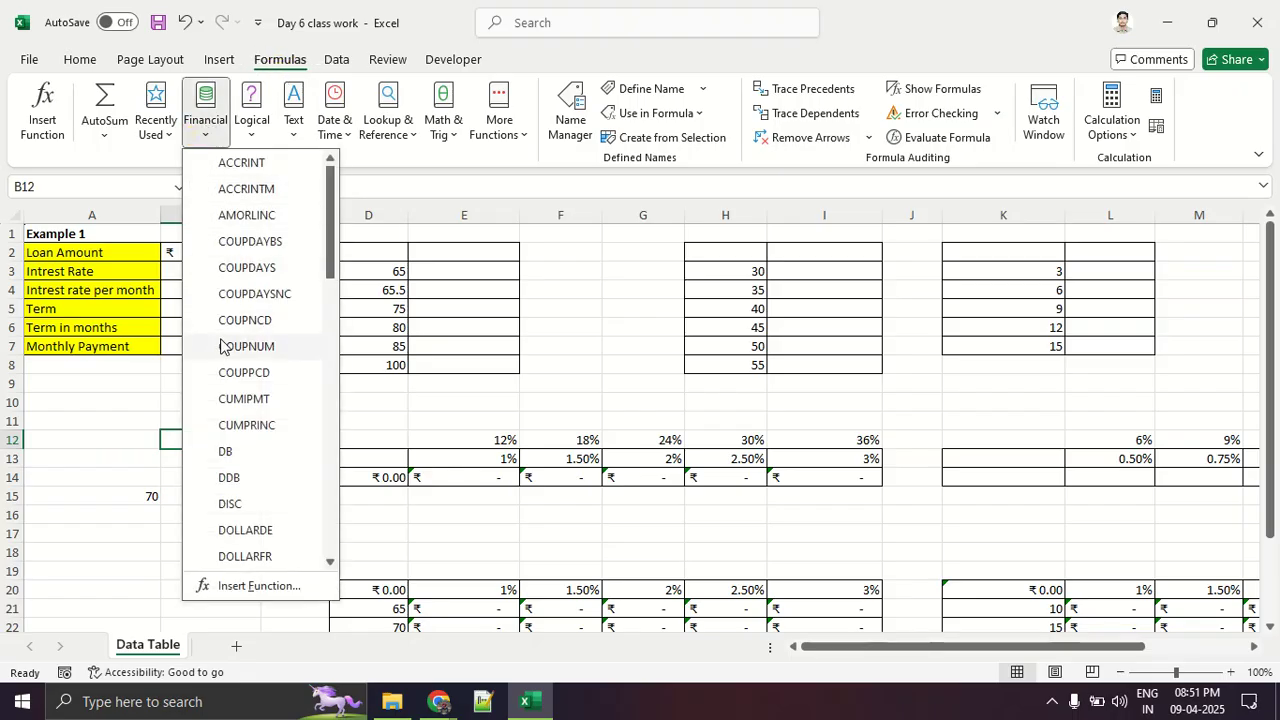
pyautogui.scroll(-5, 229, 343)
pyautogui.scroll(-2, 257, 403)
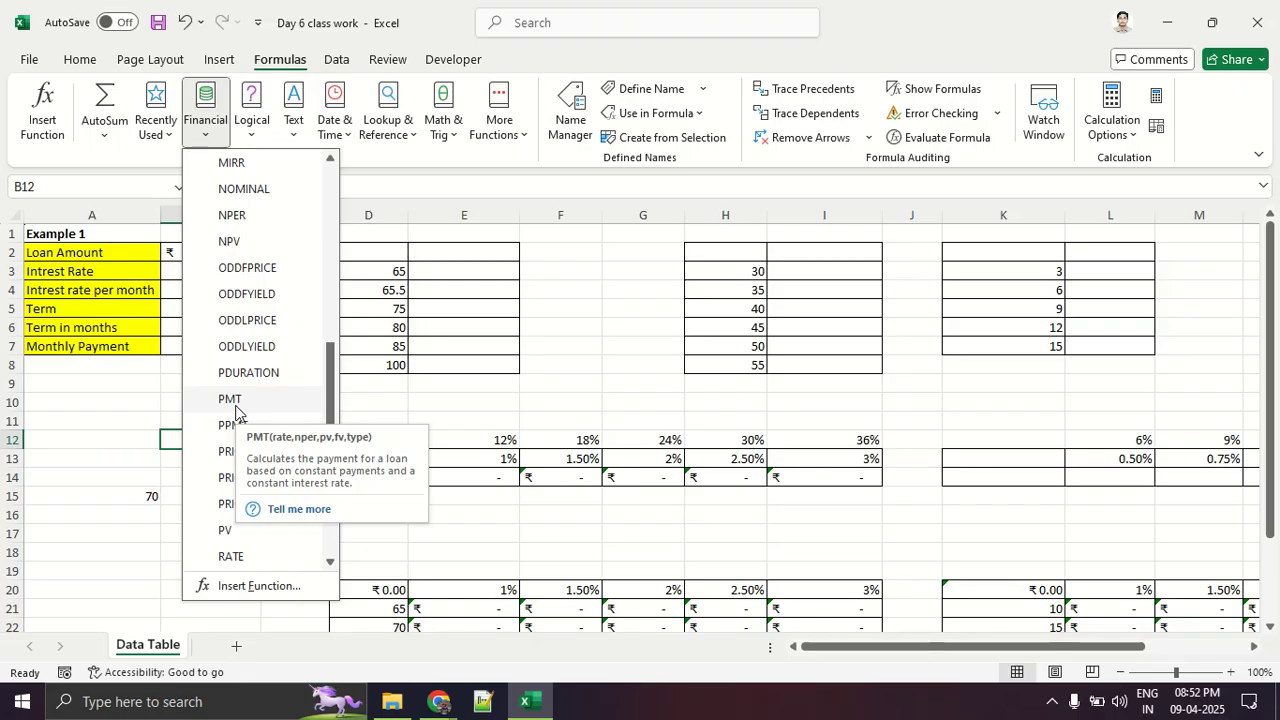
pyautogui.click(234, 401)
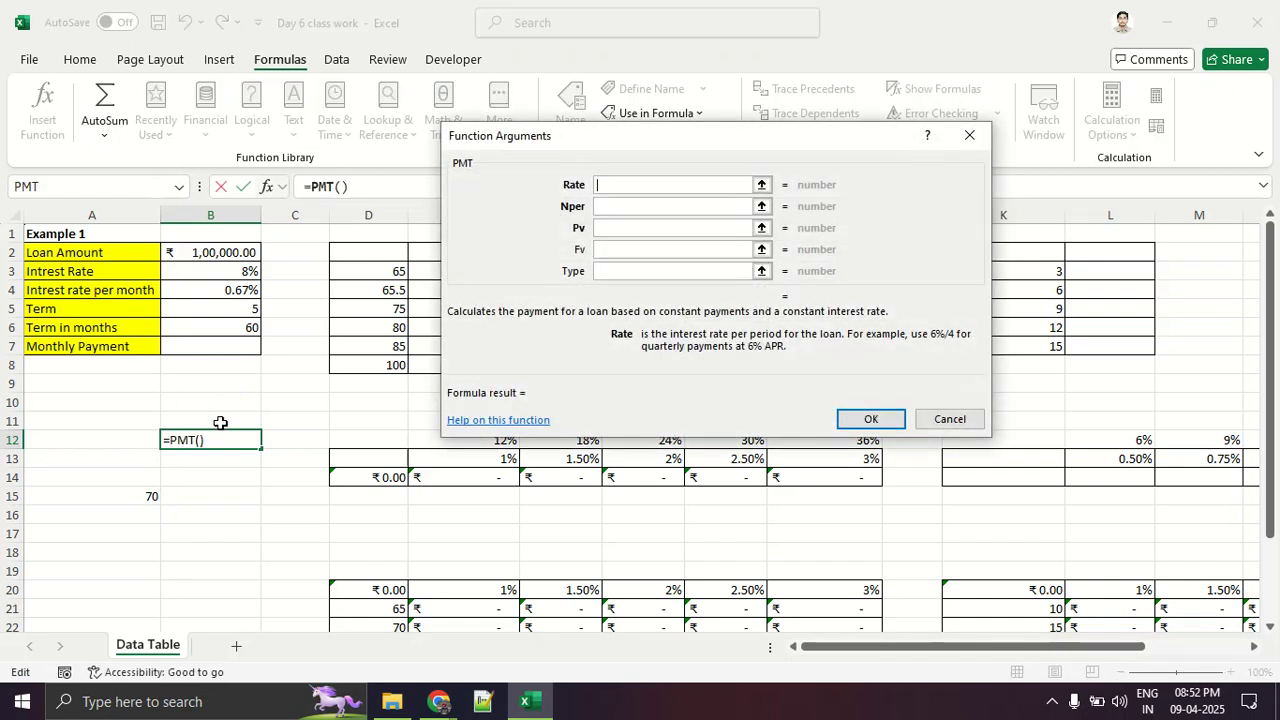
pyautogui.press('Escape')
# Step: Calculate the Monthly Payment in B7 with the PMT function, using B4 as Rate, B6 as Nper and B2 as Pv
pyautogui.click(225, 348)
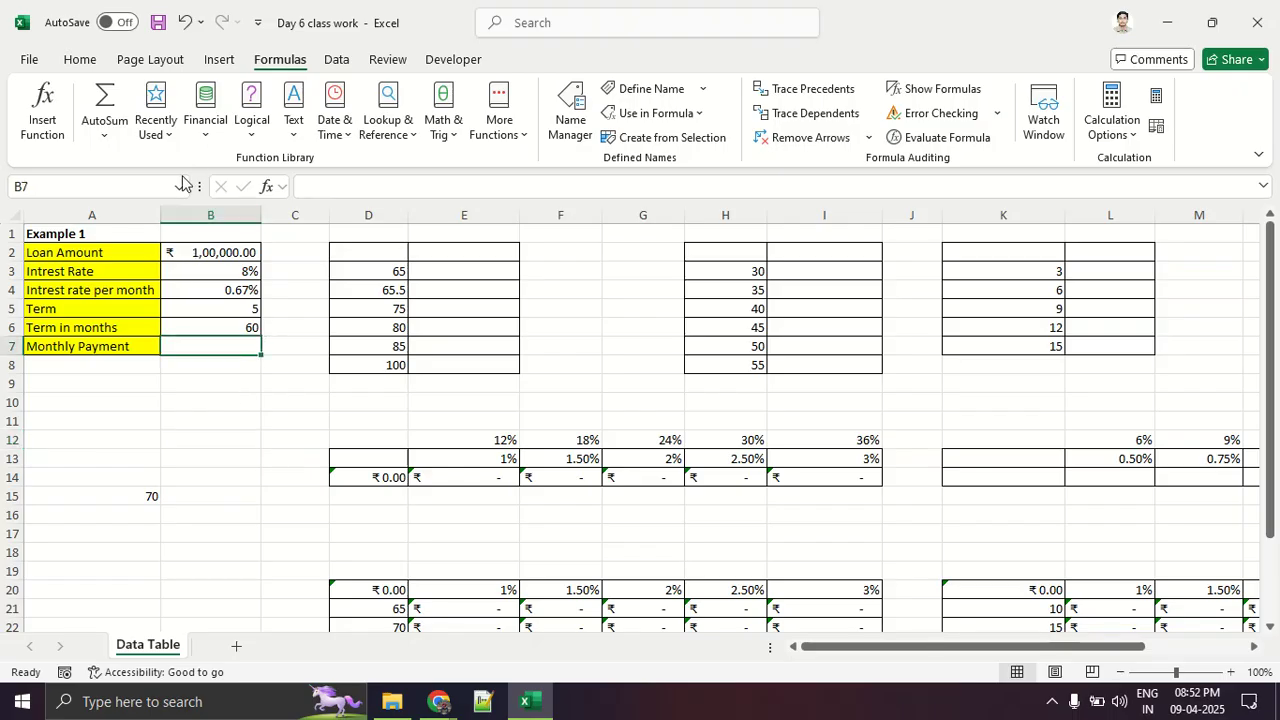
pyautogui.click(207, 118)
pyautogui.scroll(-5, 248, 458)
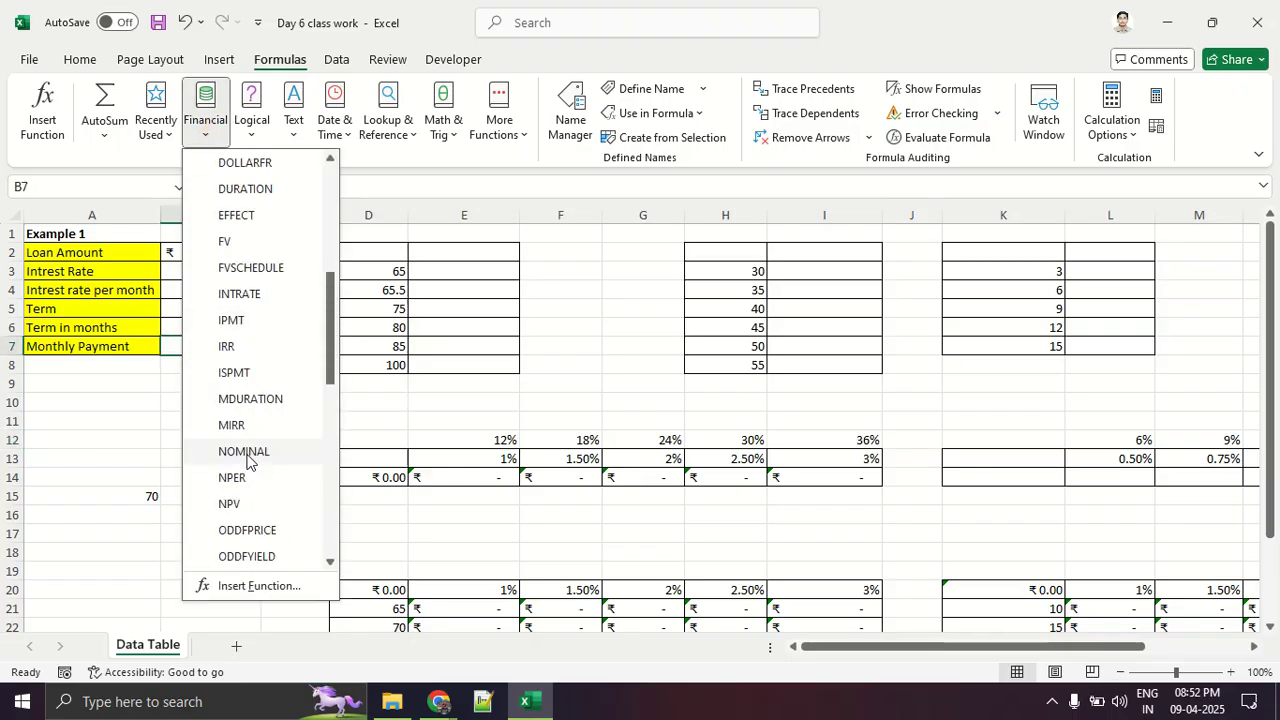
pyautogui.scroll(-3, 248, 458)
pyautogui.click(239, 401)
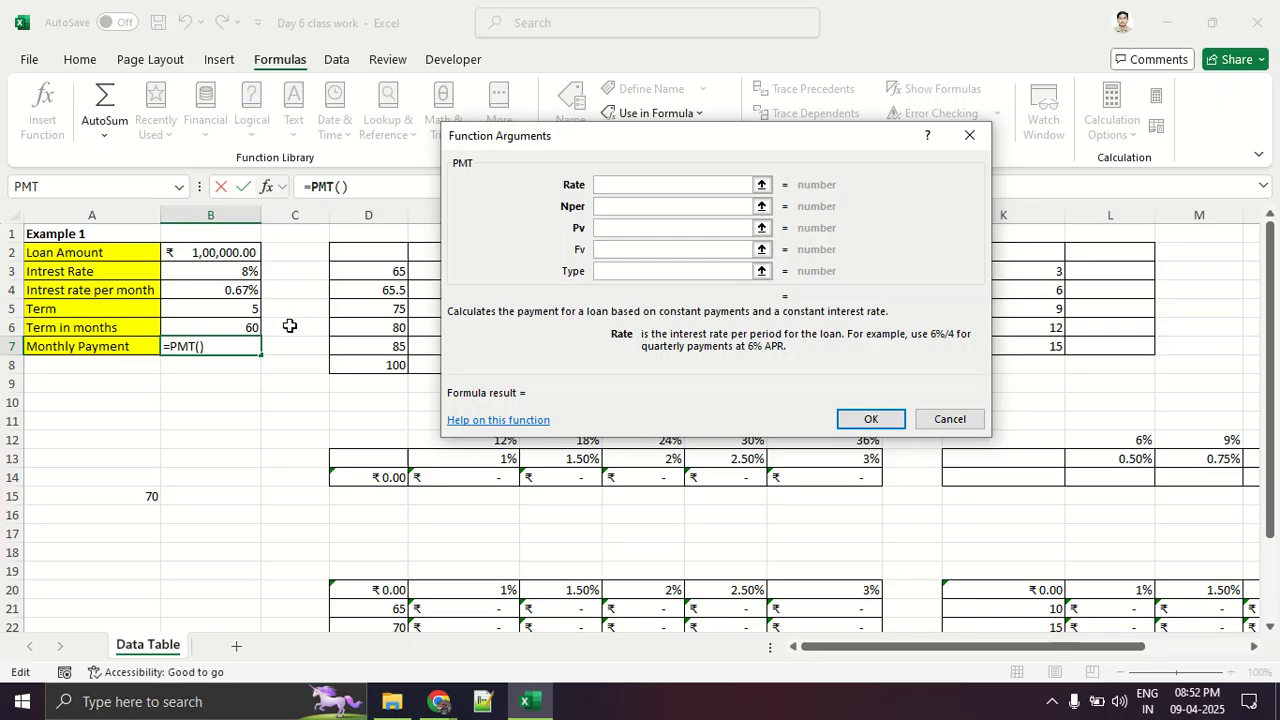
pyautogui.click(251, 289)
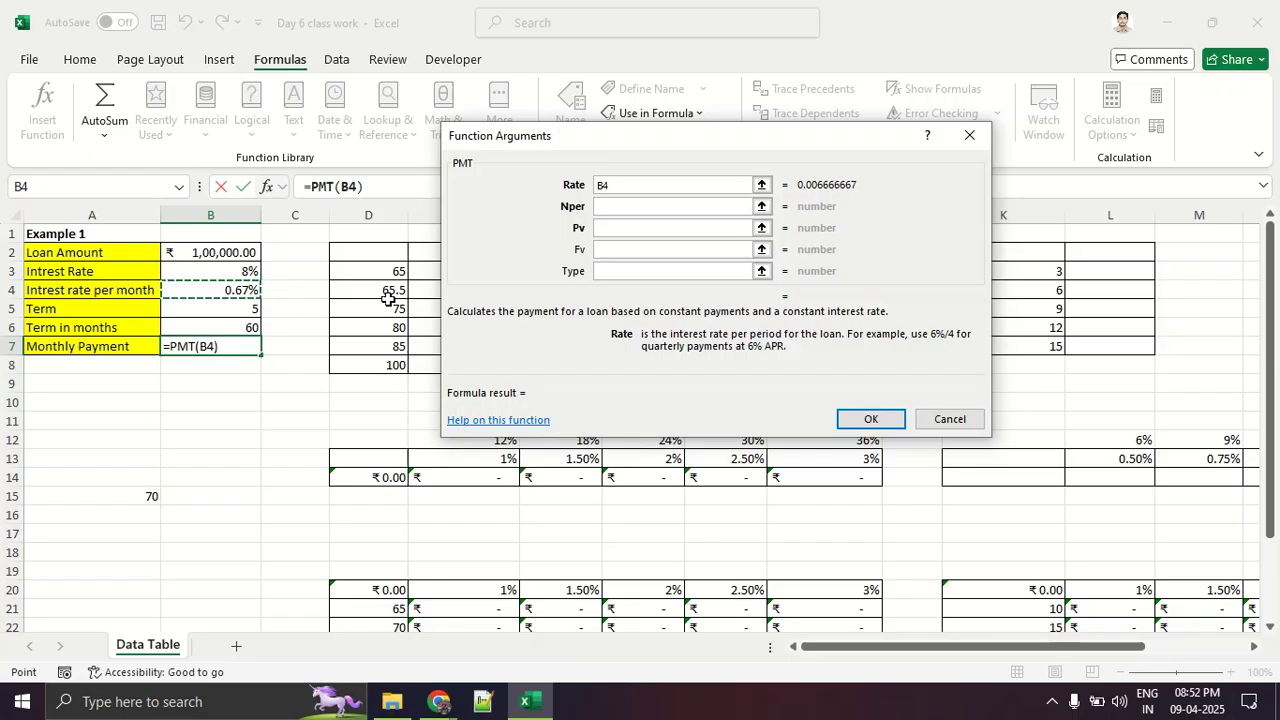
pyautogui.click(620, 206)
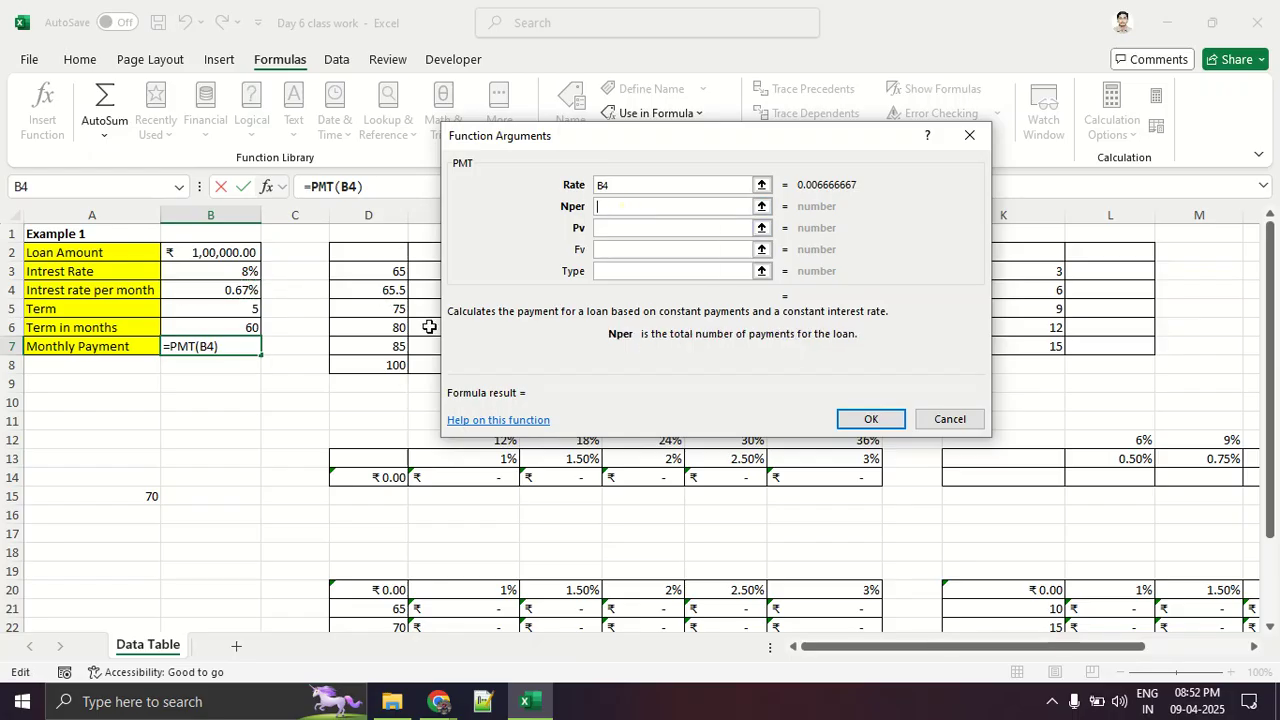
pyautogui.click(251, 329)
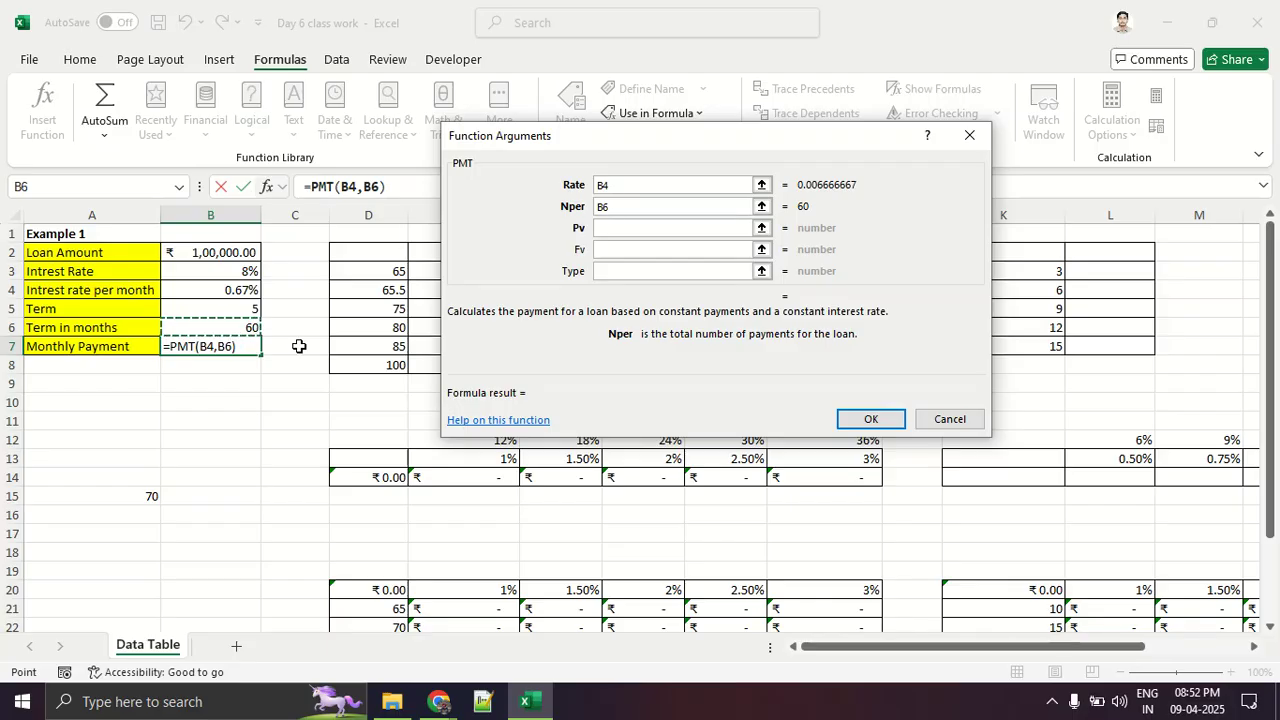
pyautogui.click(630, 226)
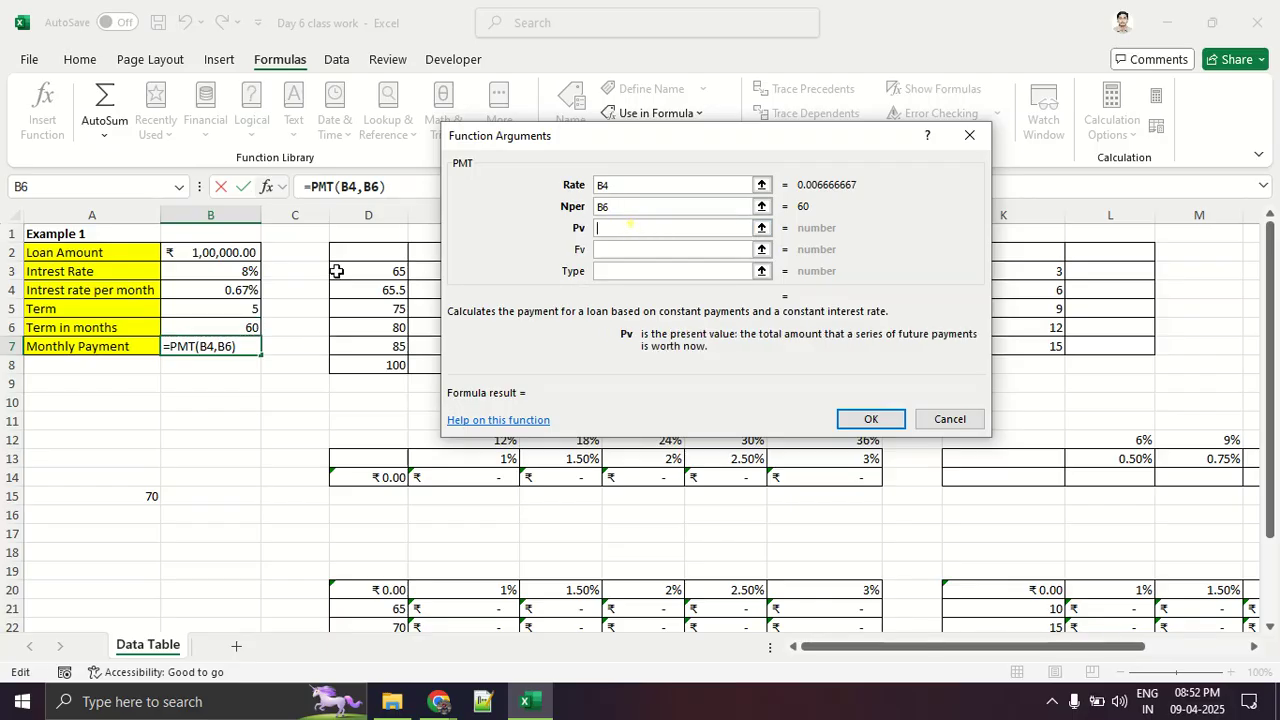
pyautogui.click(225, 252)
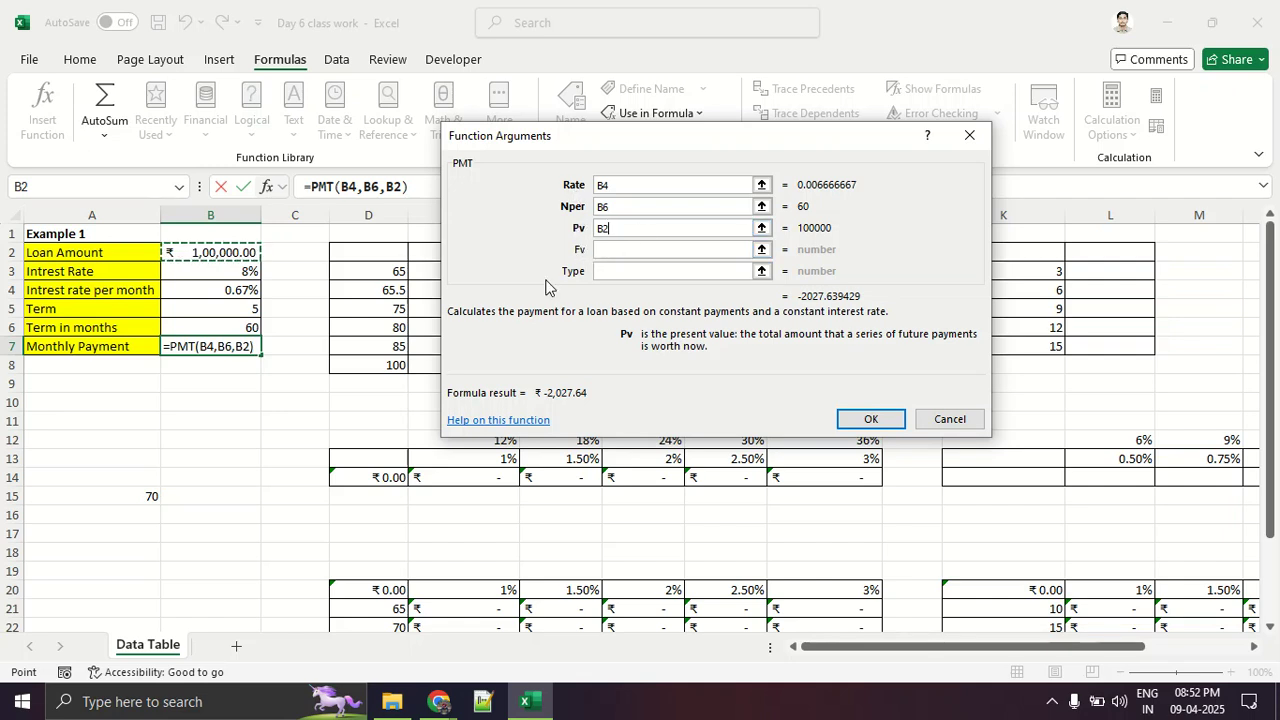
pyautogui.click(847, 419)
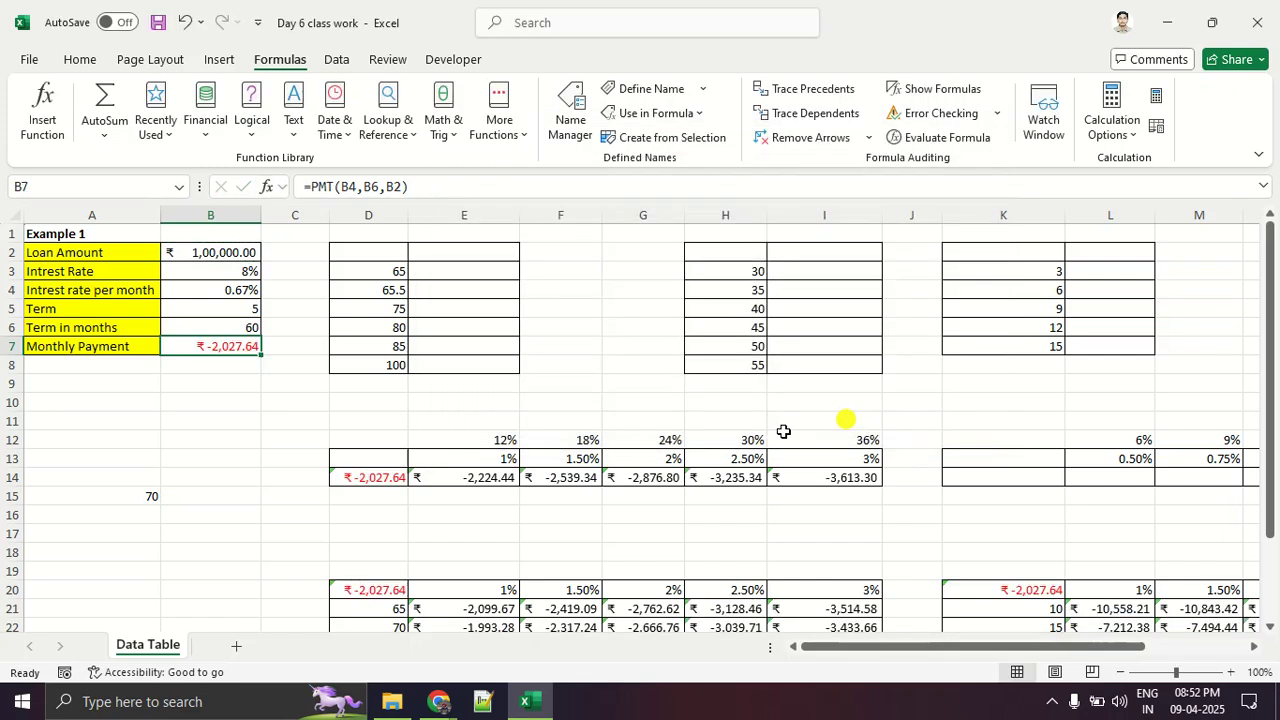
# Step: Circle the Monthly Payment value in B7 with a freehand annotation on the zoomed view
pyautogui.click(220, 418)
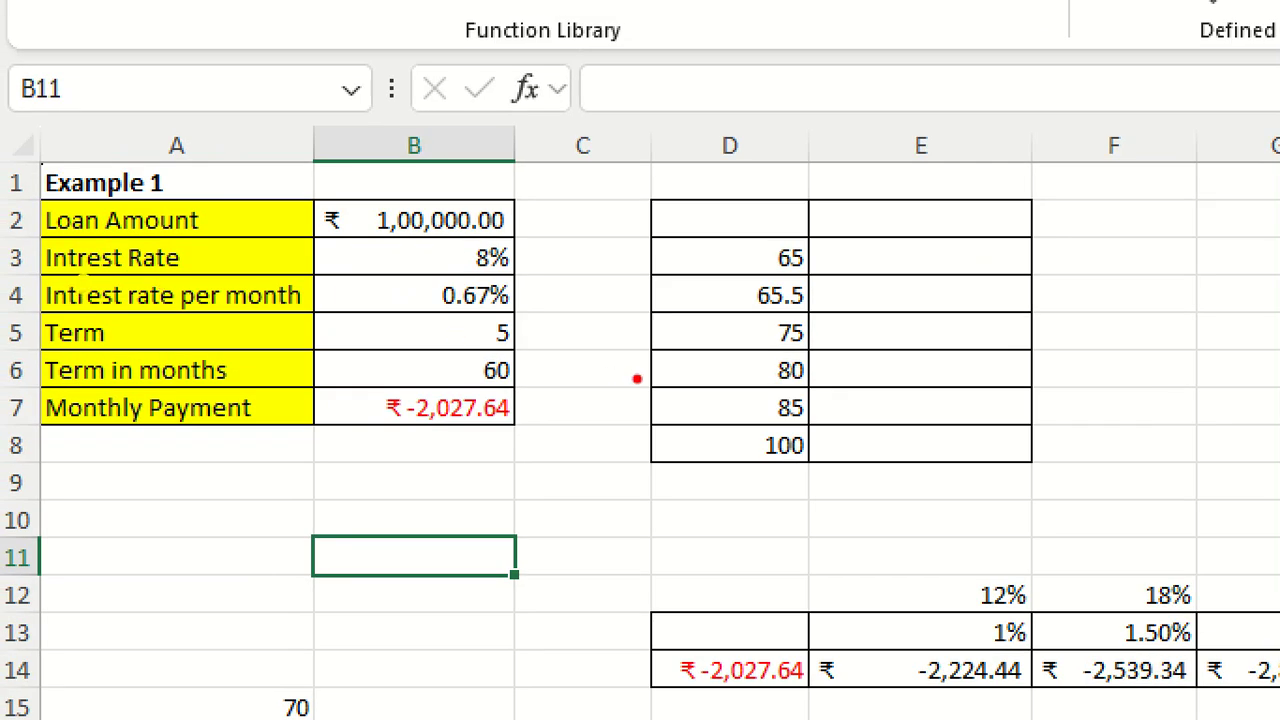
pyautogui.moveTo(290, 253)
pyautogui.mouseDown()
pyautogui.moveTo(250, 253)
pyautogui.moveTo(360, 328)
pyautogui.mouseUp()
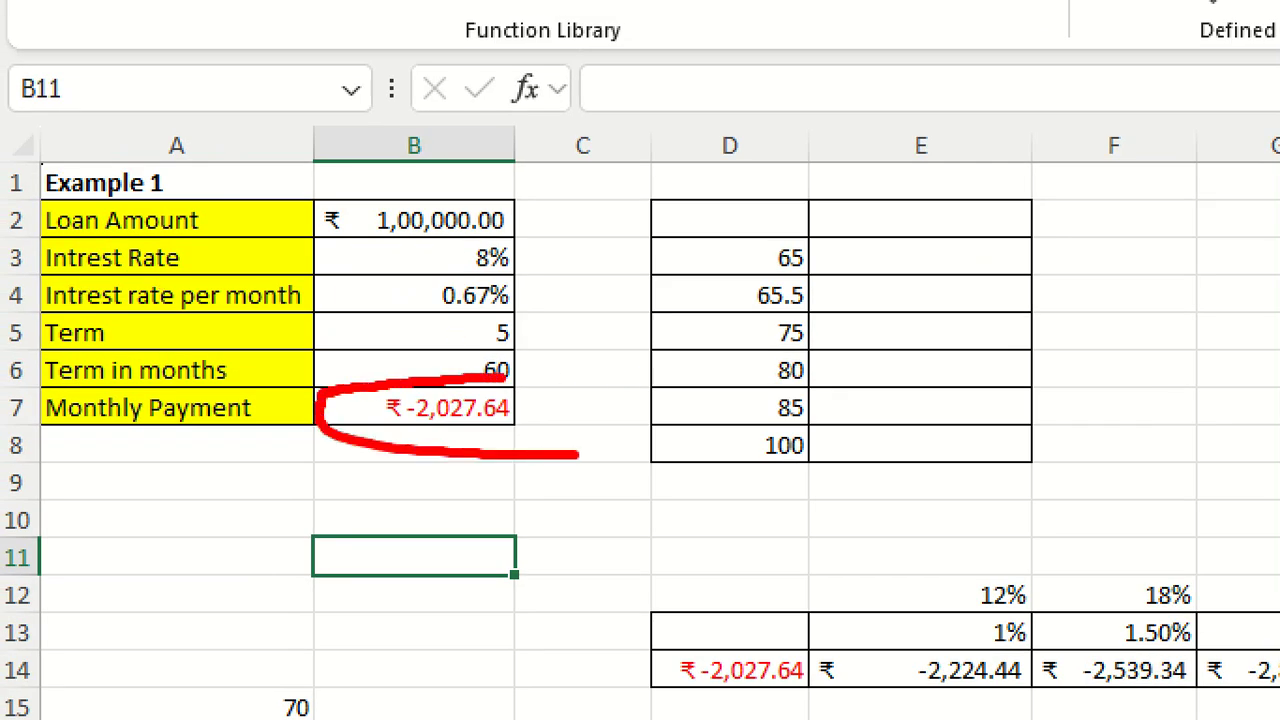
pyautogui.moveTo(578, 455); pyautogui.dragTo(462, 380)
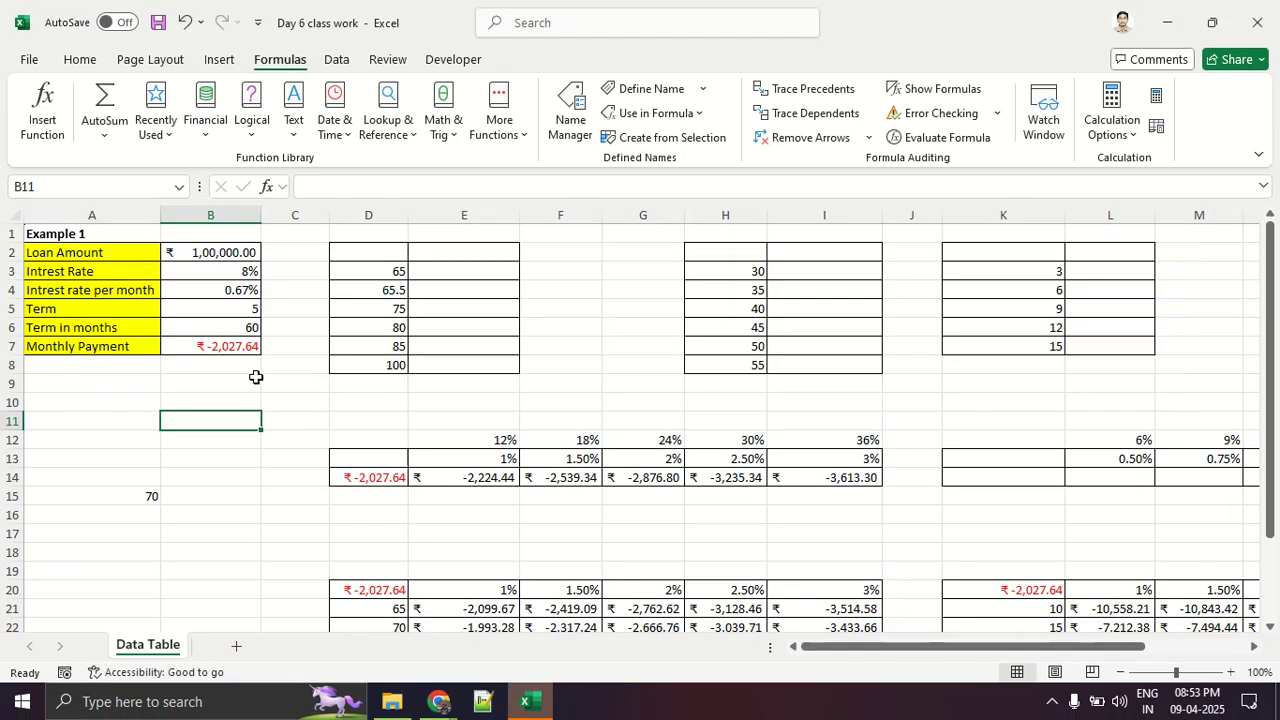
# Step: Switch to the Google Meet call to check the participants, and return to the Day 6 class work workbook in Excel
pyautogui.hotkey('alt', 'Tab')
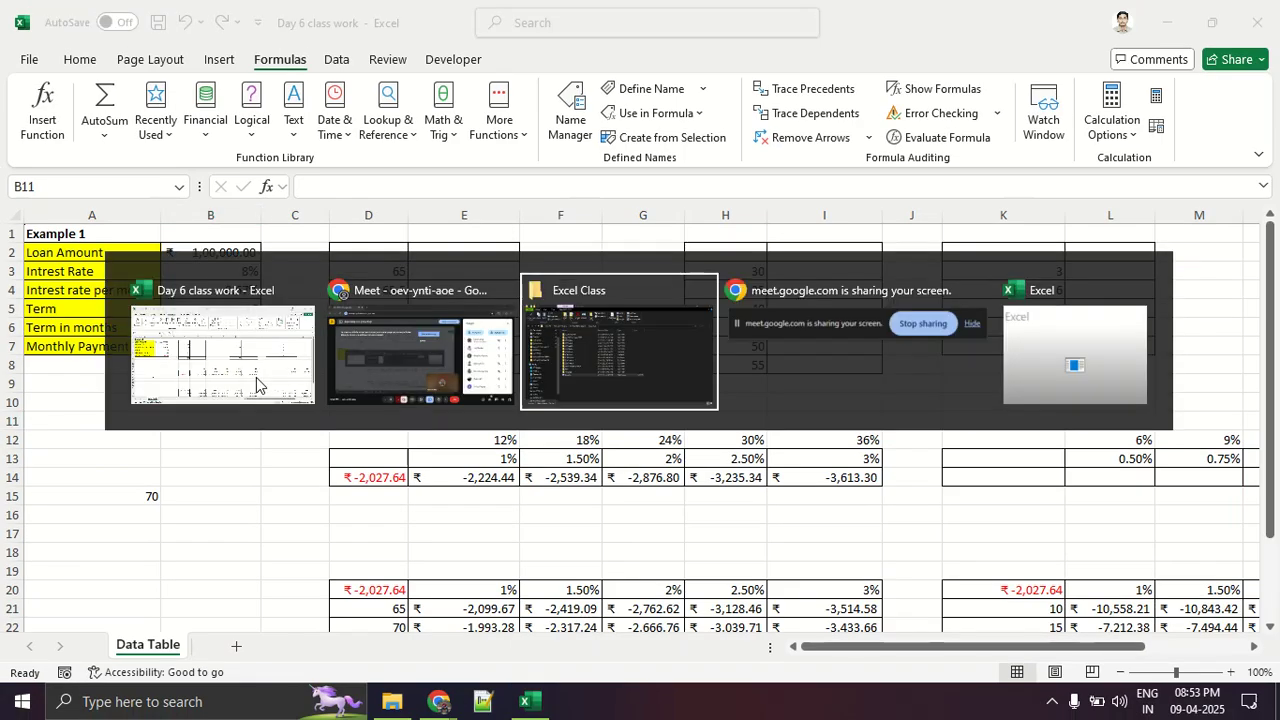
pyautogui.click(415, 368)
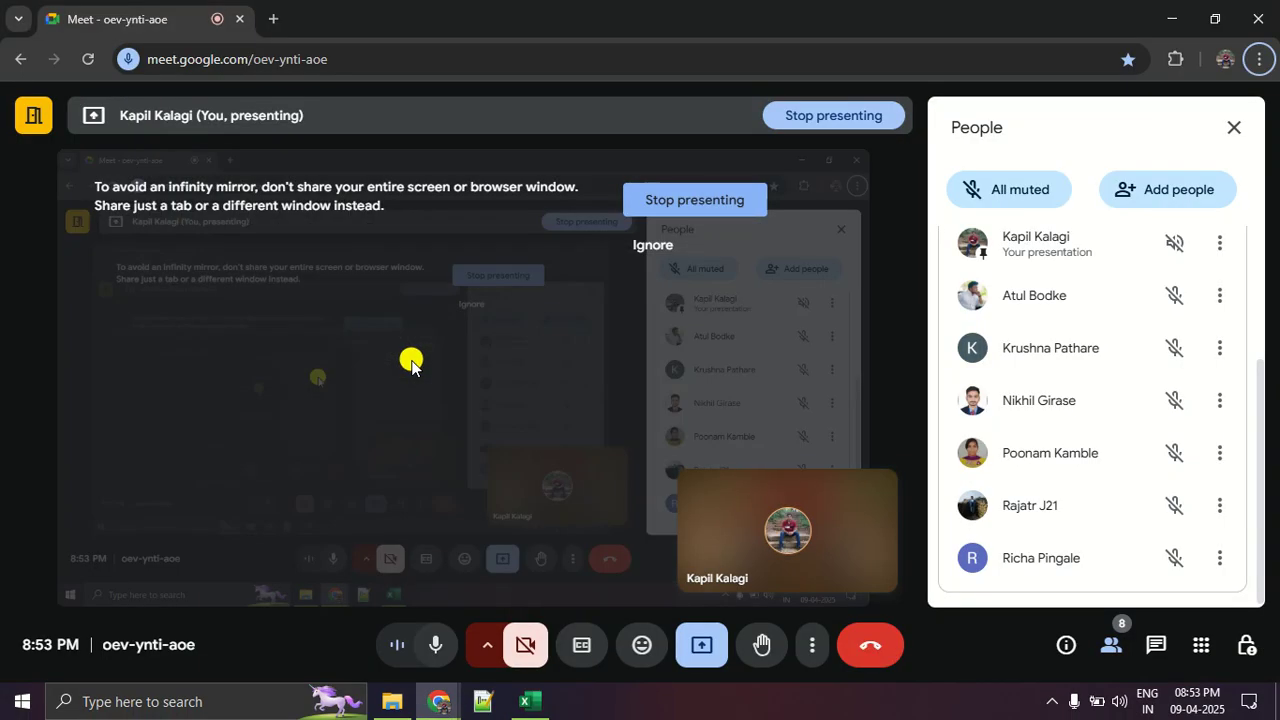
pyautogui.hotkey('alt', 'Tab')
pyautogui.press('Tab')
pyautogui.press('Tab')
pyautogui.press('Tab')
pyautogui.press('Tab')
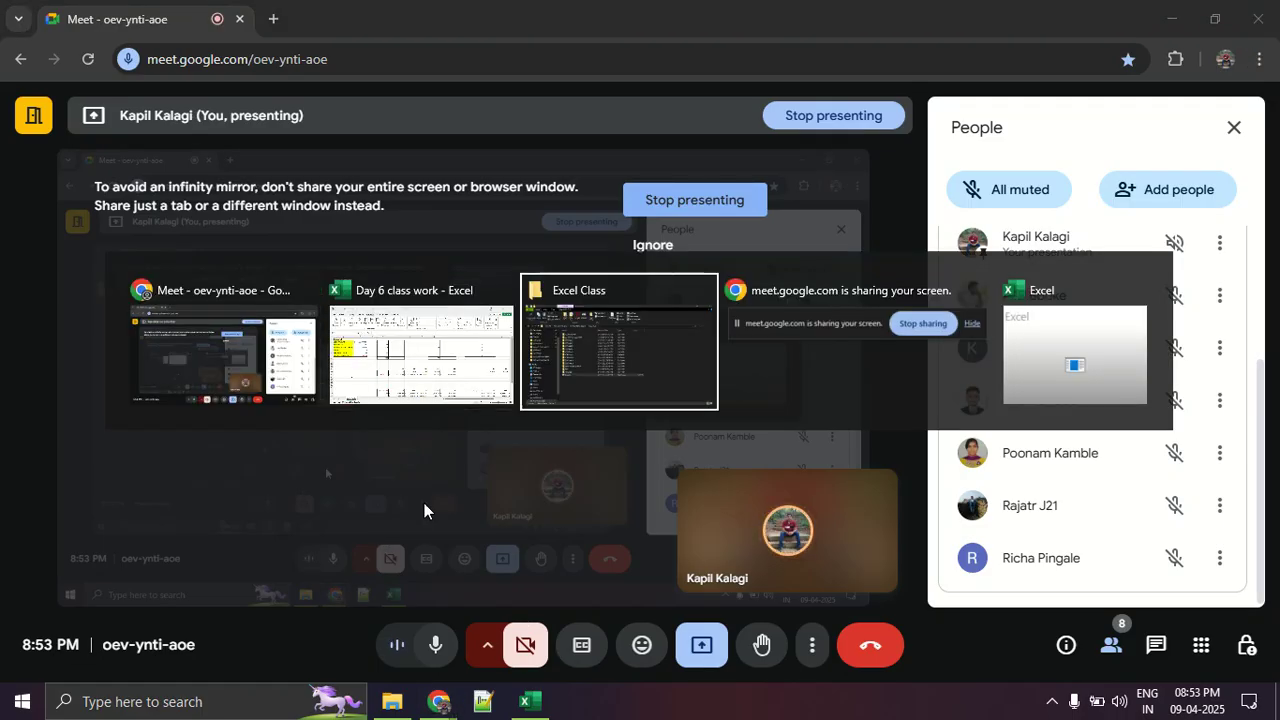
pyautogui.press('Tab')
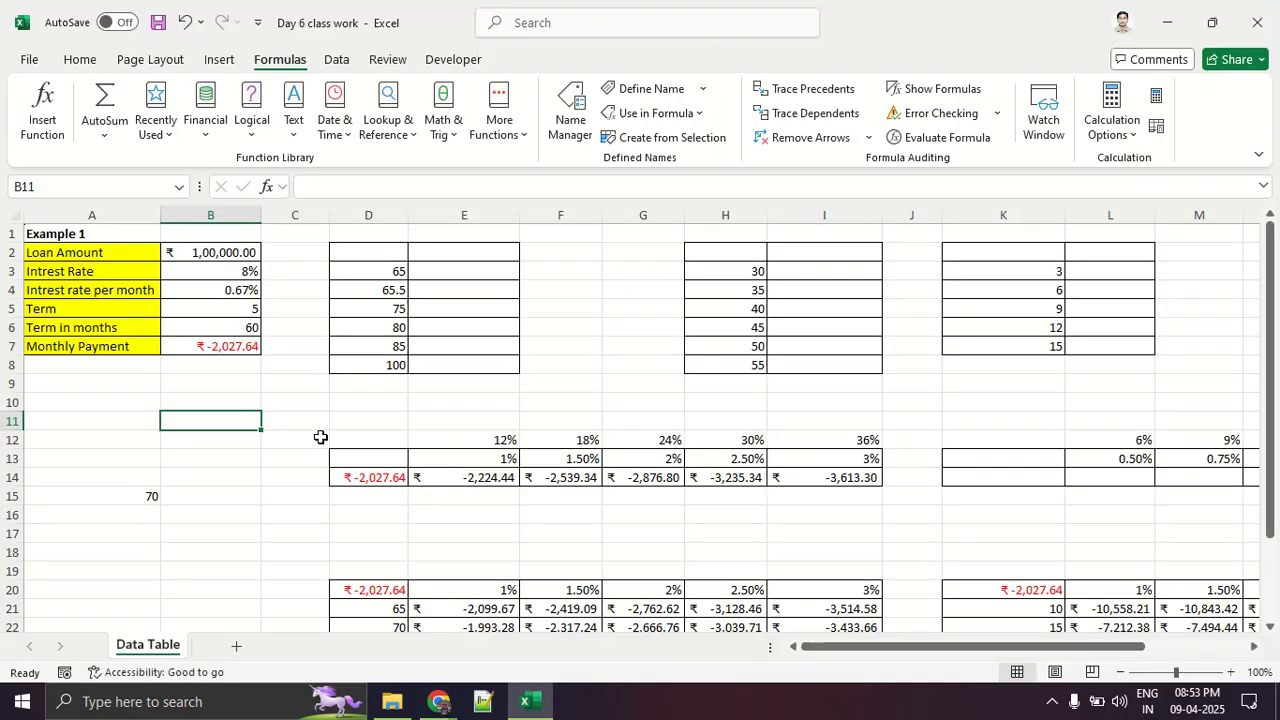
# Step: Inspect the PMT formula in B7, check on the class in Google Meet, and return to the Excel workbook
pyautogui.click(234, 345)
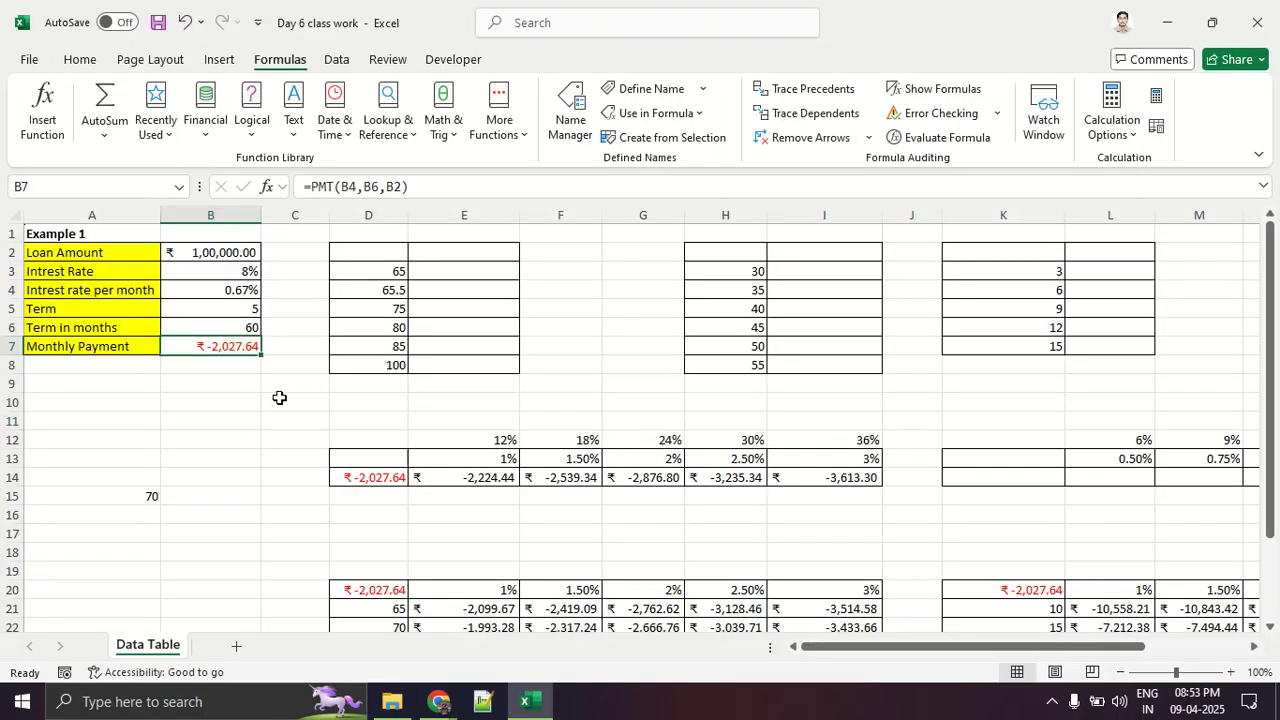
pyautogui.hotkey('alt', 'Tab')
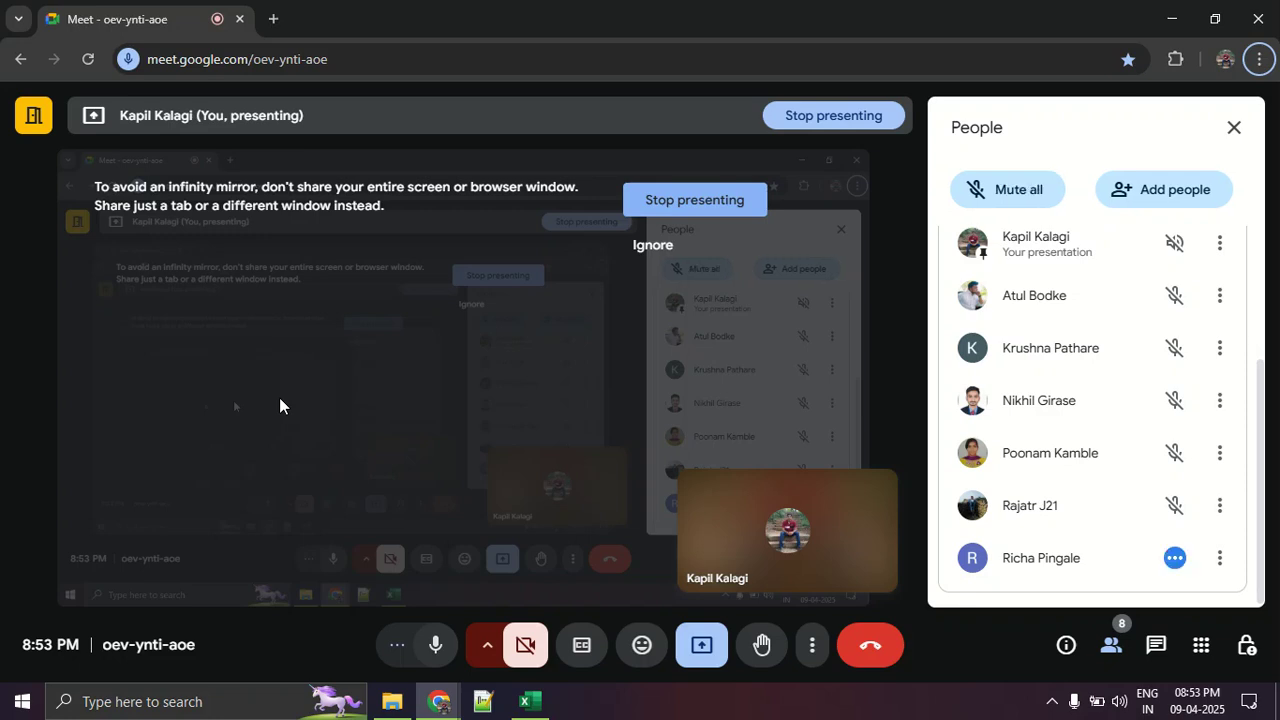
pyautogui.hotkey('alt', 'Tab')
pyautogui.hotkey('alt', 'Tab')
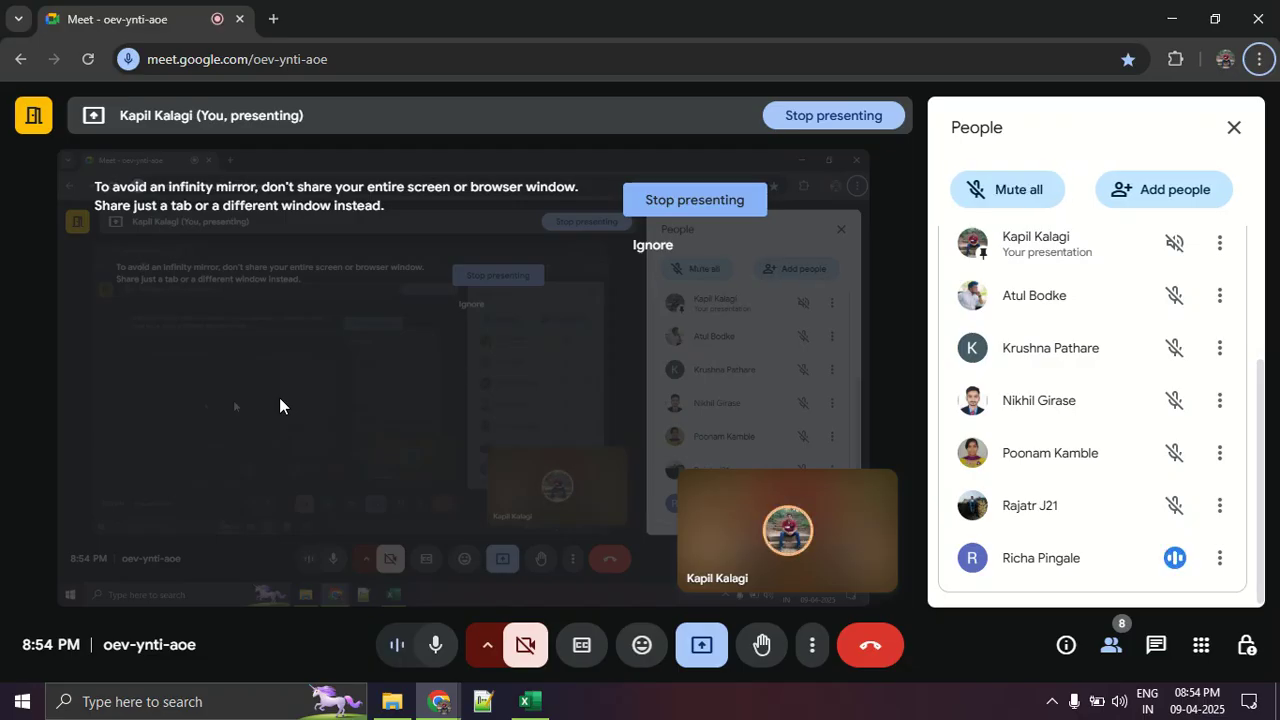
pyautogui.hotkey('alt', 'Tab')
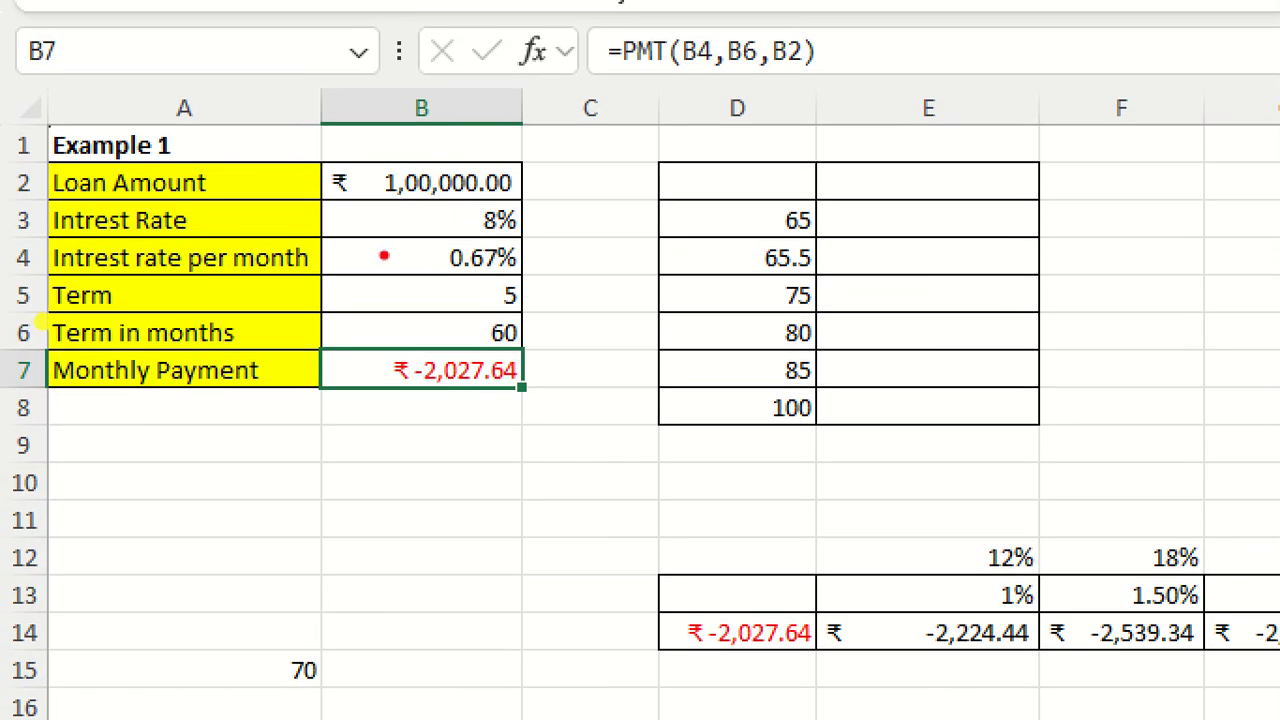
# Step: Circle the loan amount in B2 on the zoomed view and draw two arrows pointing toward it
pyautogui.moveTo(571, 143)
pyautogui.mouseDown()
pyautogui.moveTo(485, 140)
pyautogui.moveTo(342, 194)
pyautogui.moveTo(548, 128)
pyautogui.moveTo(578, 138)
pyautogui.mouseUp()
pyautogui.moveTo(650, 163); pyautogui.dragTo(782, 167)
pyautogui.moveTo(736, 128)
pyautogui.mouseDown()
pyautogui.moveTo(618, 148)
pyautogui.moveTo(642, 163)
pyautogui.mouseUp()
pyautogui.moveTo(1244, 187); pyautogui.dragTo(900, 194)
pyautogui.moveTo(918, 172)
pyautogui.mouseDown()
pyautogui.moveTo(880, 196)
pyautogui.moveTo(880, 213)
pyautogui.mouseUp()
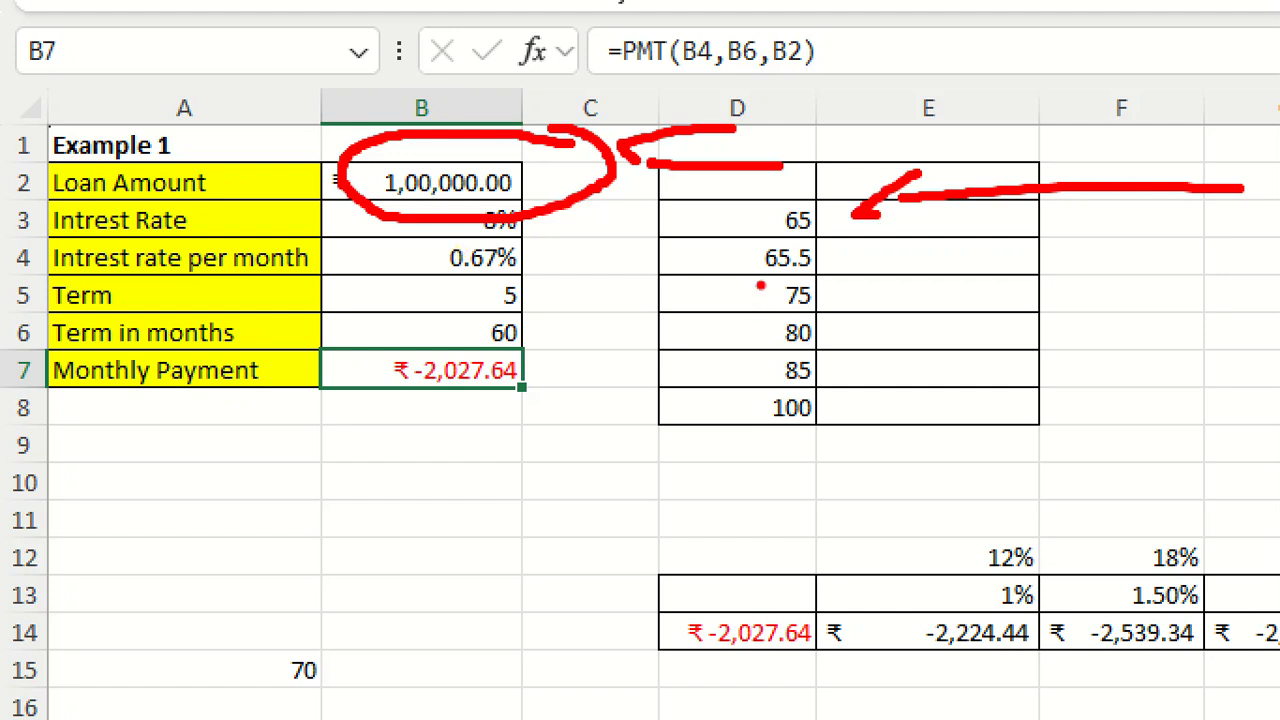
# Step: Write the word "credit" freehand beneath the arrows that point to the loan amount
pyautogui.moveTo(760, 283); pyautogui.dragTo(880, 350)
pyautogui.moveTo(862, 300)
pyautogui.mouseDown()
pyautogui.moveTo(1090, 332)
pyautogui.moveTo(1130, 368)
pyautogui.mouseUp()
pyautogui.click(1160, 370)
pyautogui.click(1178, 292)
pyautogui.moveTo(1208, 252)
pyautogui.mouseDown()
pyautogui.moveTo(1210, 300)
pyautogui.moveTo(1248, 358)
pyautogui.mouseUp()
# Step: Circle the Monthly Payment value in B7 and draw an arrow pointing away from it below the table
pyautogui.moveTo(542, 362)
pyautogui.mouseDown()
pyautogui.moveTo(416, 366)
pyautogui.moveTo(548, 354)
pyautogui.mouseUp()
pyautogui.moveTo(471, 516); pyautogui.dragTo(926, 518)
pyautogui.moveTo(872, 474)
pyautogui.mouseDown()
pyautogui.moveTo(962, 514)
pyautogui.moveTo(900, 568)
pyautogui.mouseUp()
# Step: Write the word "debit" freehand below the outgoing arrow, add a stroke pointing at the monthly payment, and leave the annotation
pyautogui.moveTo(549, 571); pyautogui.dragTo(570, 520)
pyautogui.moveTo(570, 515)
pyautogui.mouseDown()
pyautogui.moveTo(570, 615)
pyautogui.moveTo(742, 573)
pyautogui.mouseUp()
pyautogui.moveTo(745, 522); pyautogui.dragTo(745, 622)
pyautogui.moveTo(750, 595); pyautogui.dragTo(866, 628)
pyautogui.click(832, 546)
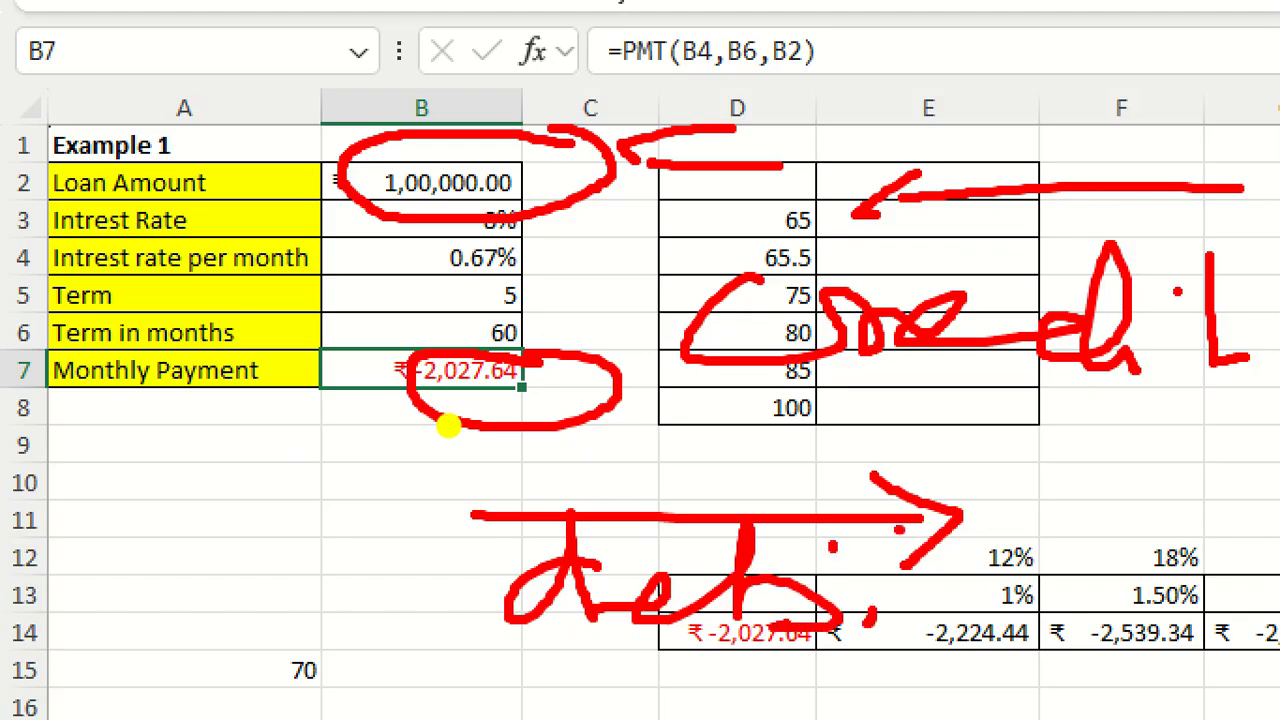
pyautogui.moveTo(912, 540); pyautogui.dragTo(1005, 590)
pyautogui.moveTo(307, 416); pyautogui.dragTo(425, 371)
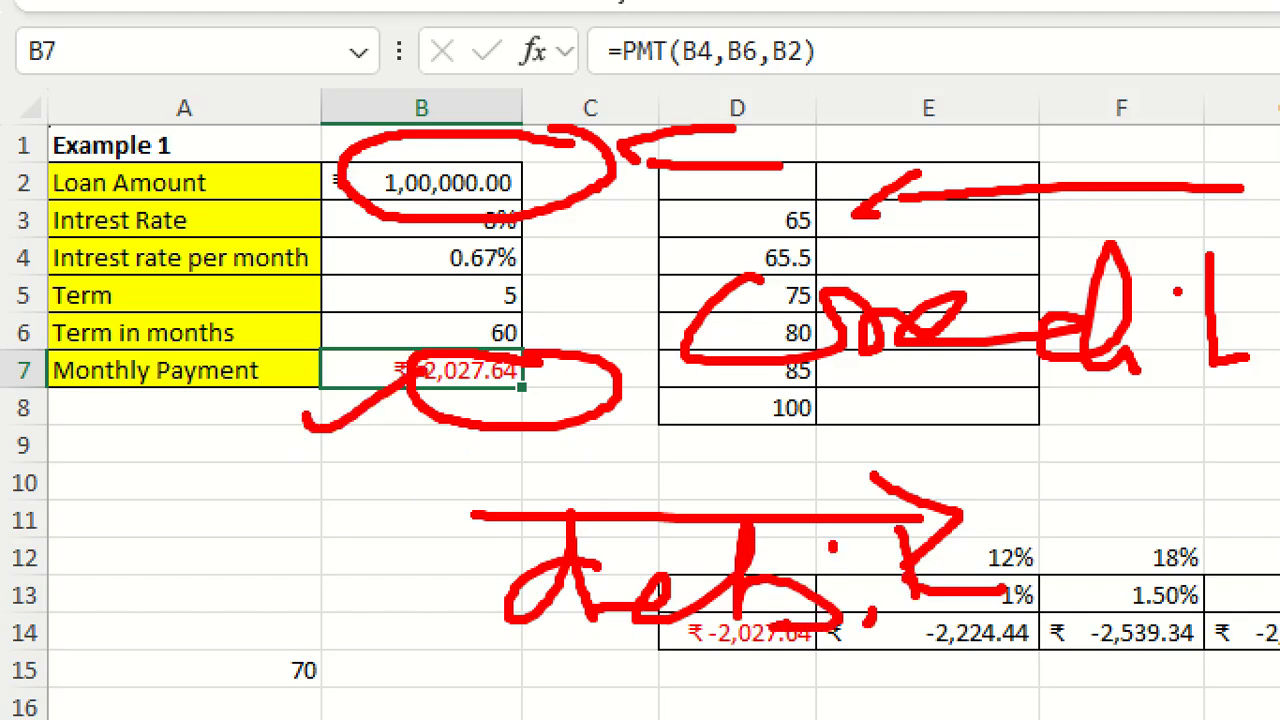
pyautogui.press('Escape')
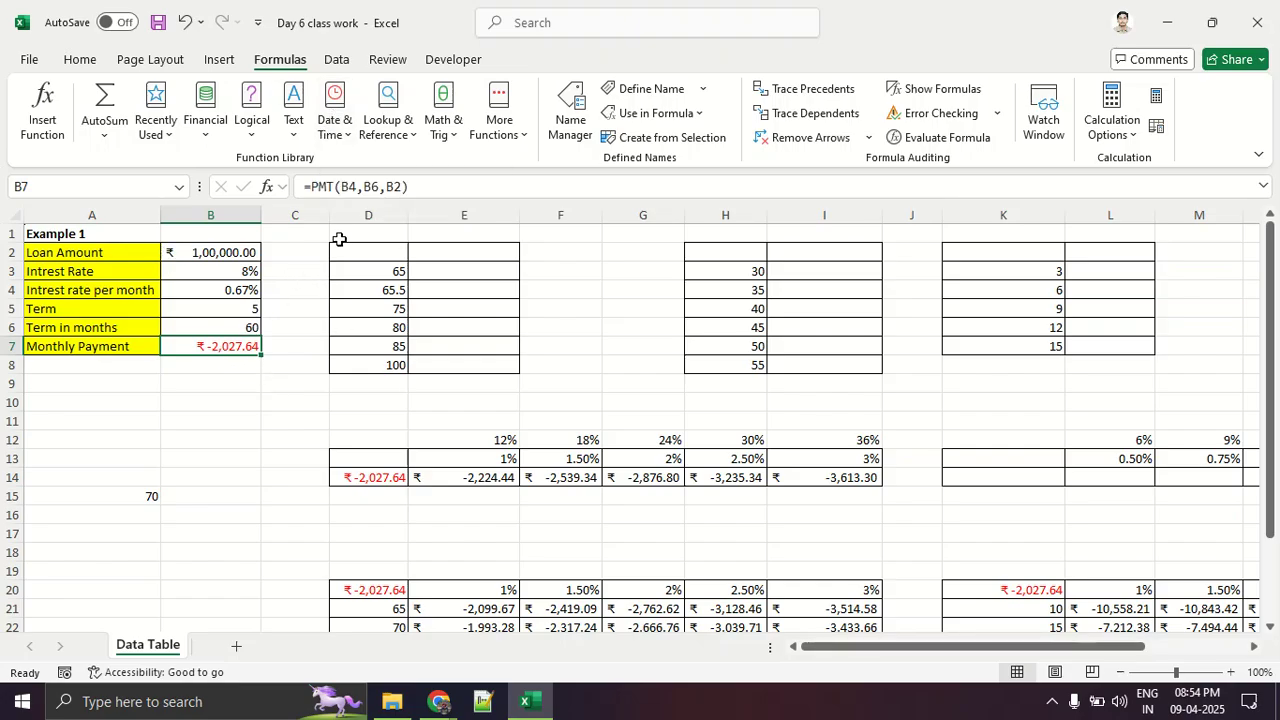
pyautogui.hotkey('ctrl', '1')
pyautogui.click(311, 199)
pyautogui.moveTo(311, 199); pyautogui.dragTo(315, 204)
pyautogui.press('Escape')
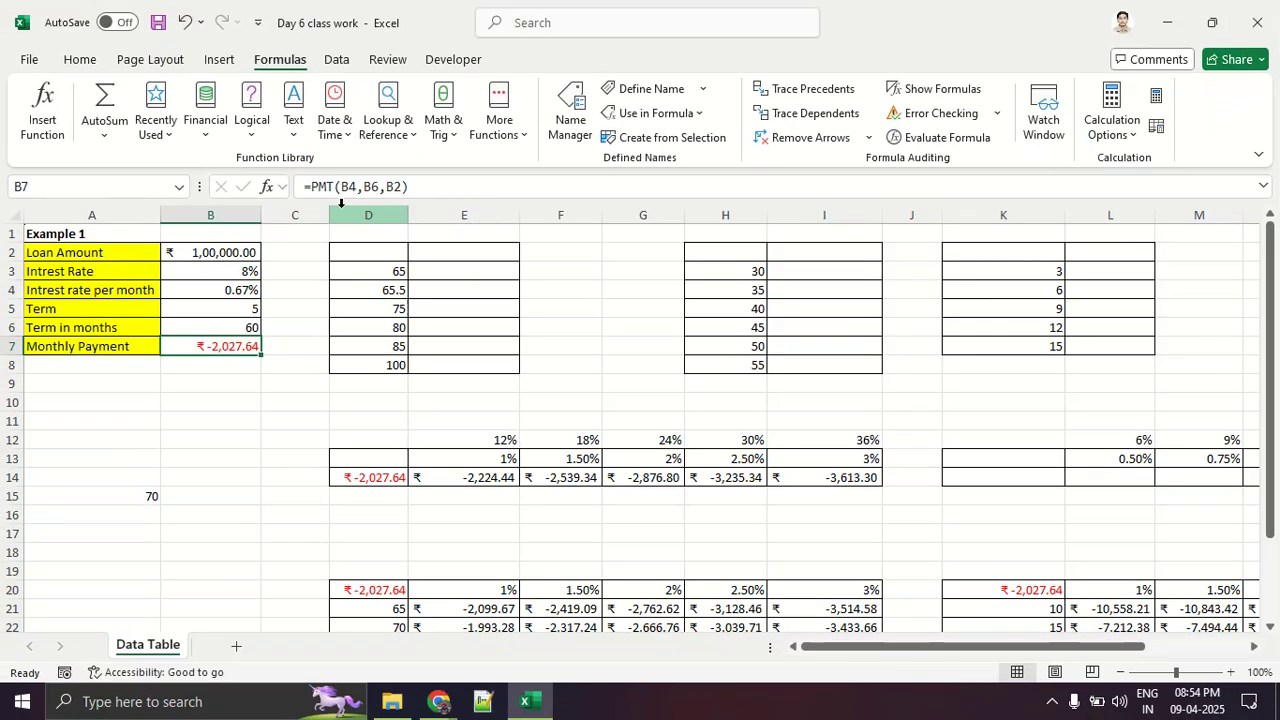
# Step: Negate the Monthly Payment formula in B7 to read =-PMT(B4,B6,B2) and underline it on the zoomed view
pyautogui.click(310, 186)
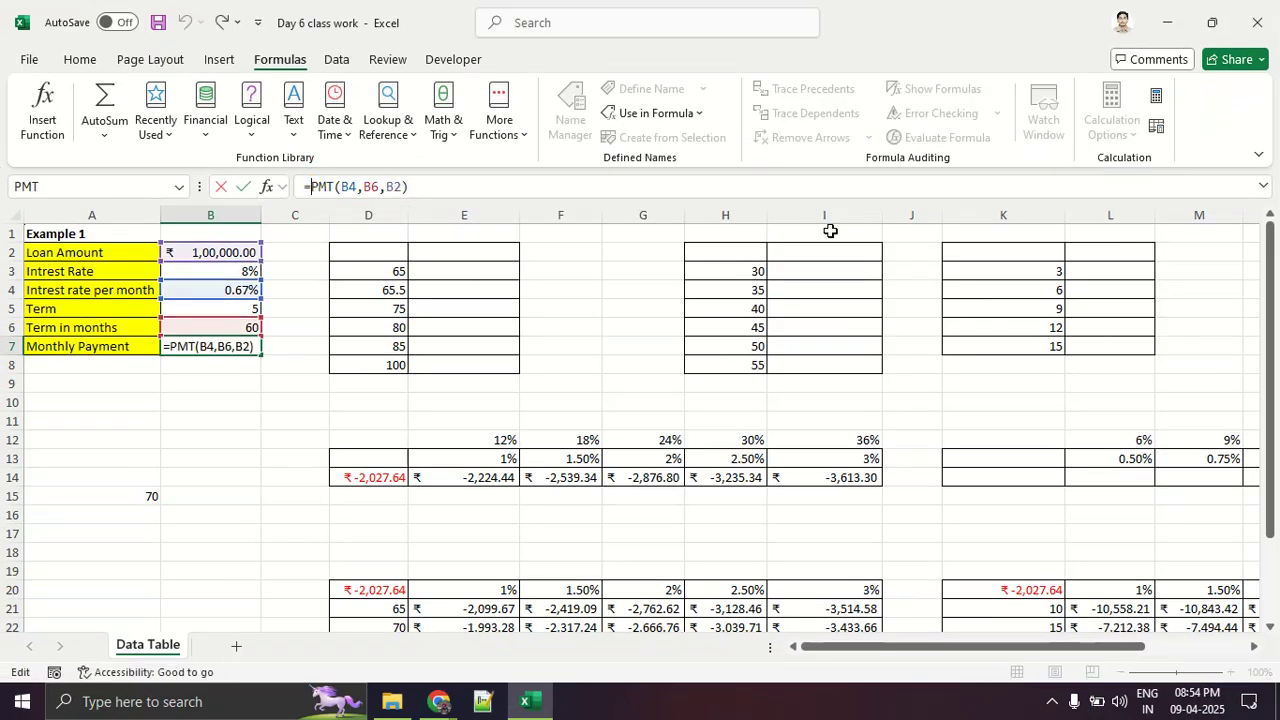
pyautogui.press('Return')
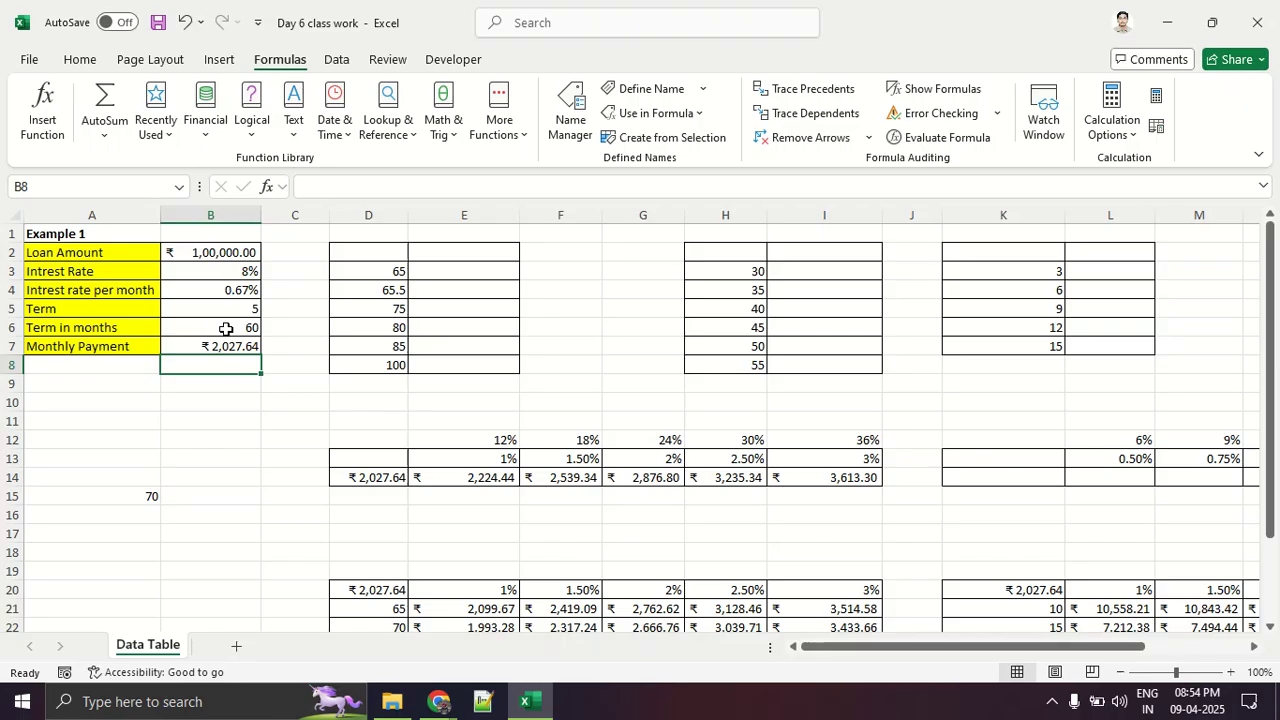
pyautogui.click(127, 456)
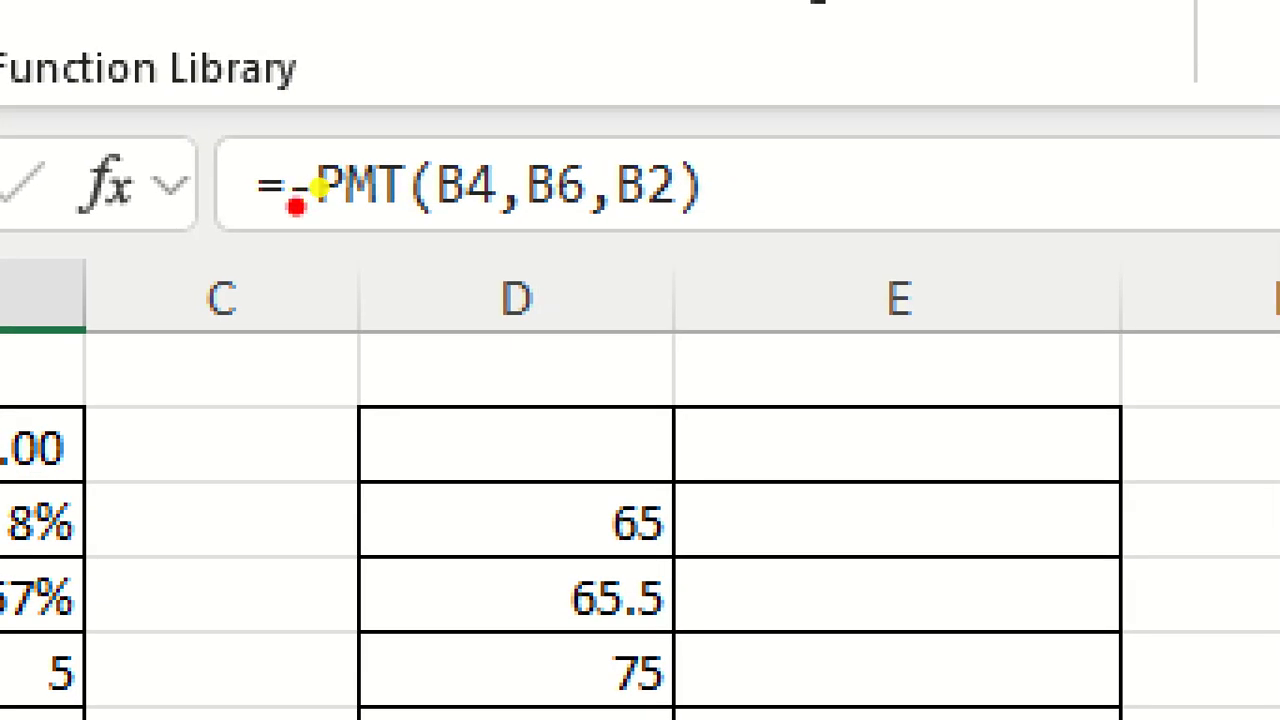
pyautogui.moveTo(272, 220); pyautogui.dragTo(888, 234)
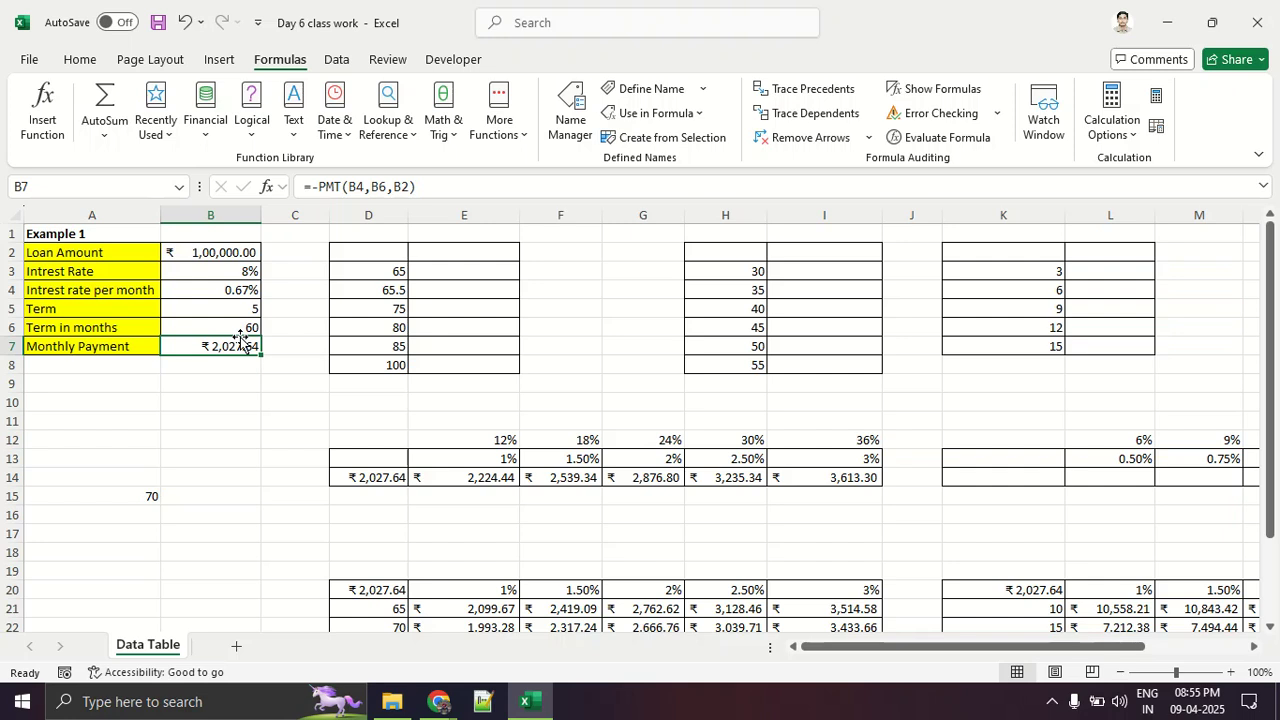
pyautogui.click(234, 377)
pyautogui.click(234, 346)
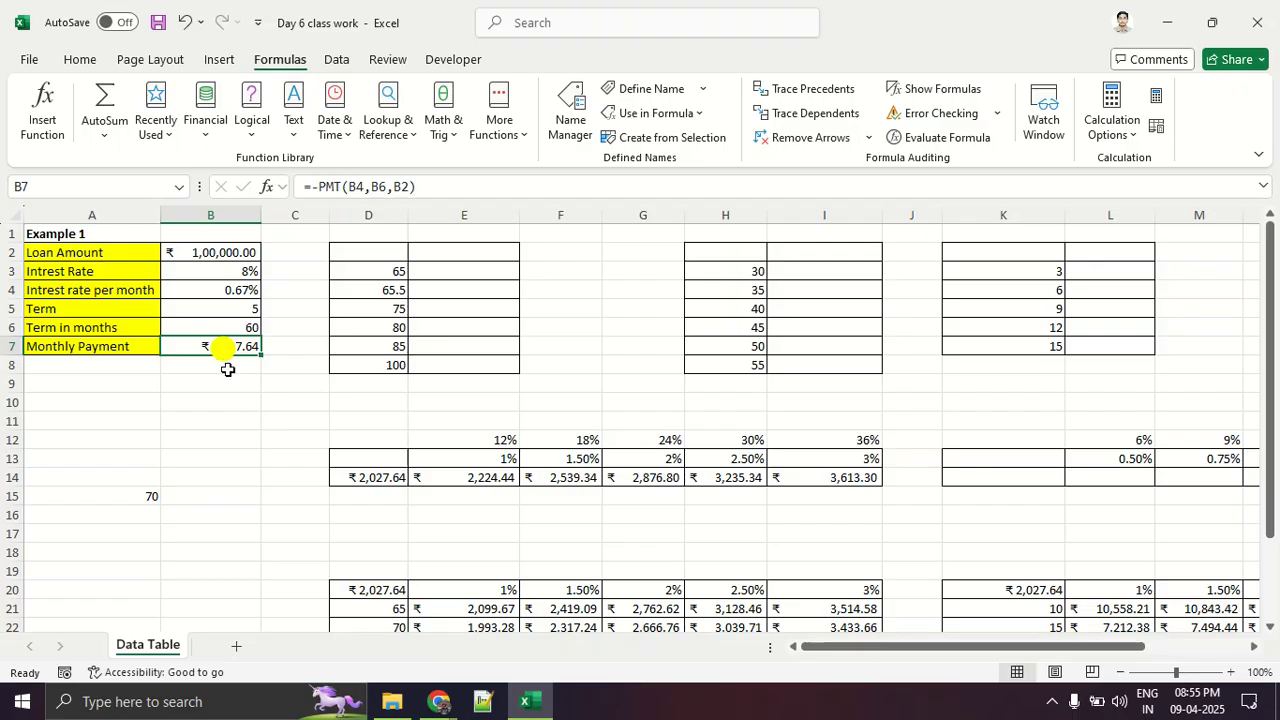
# Step: Try 65, 75 and 100 in turn as the Term in months in B6
pyautogui.click(244, 312)
pyautogui.click(244, 328)
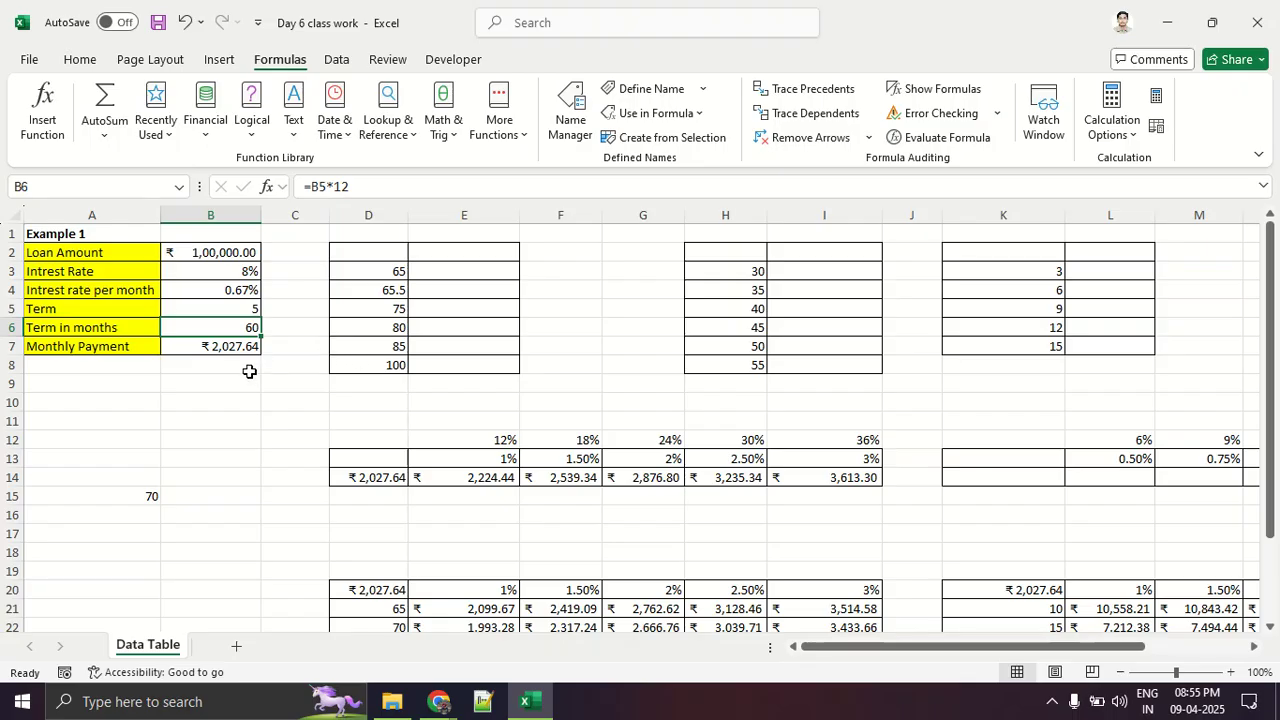
pyautogui.write('65')
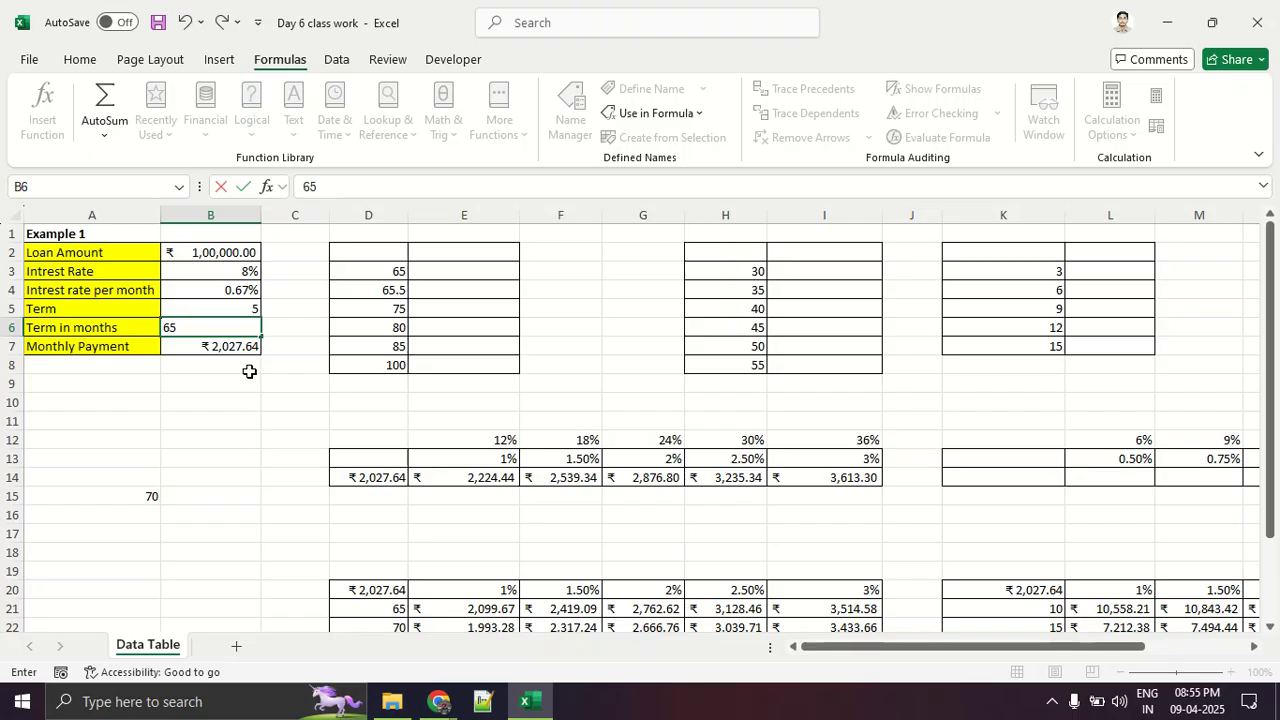
pyautogui.press('Return')
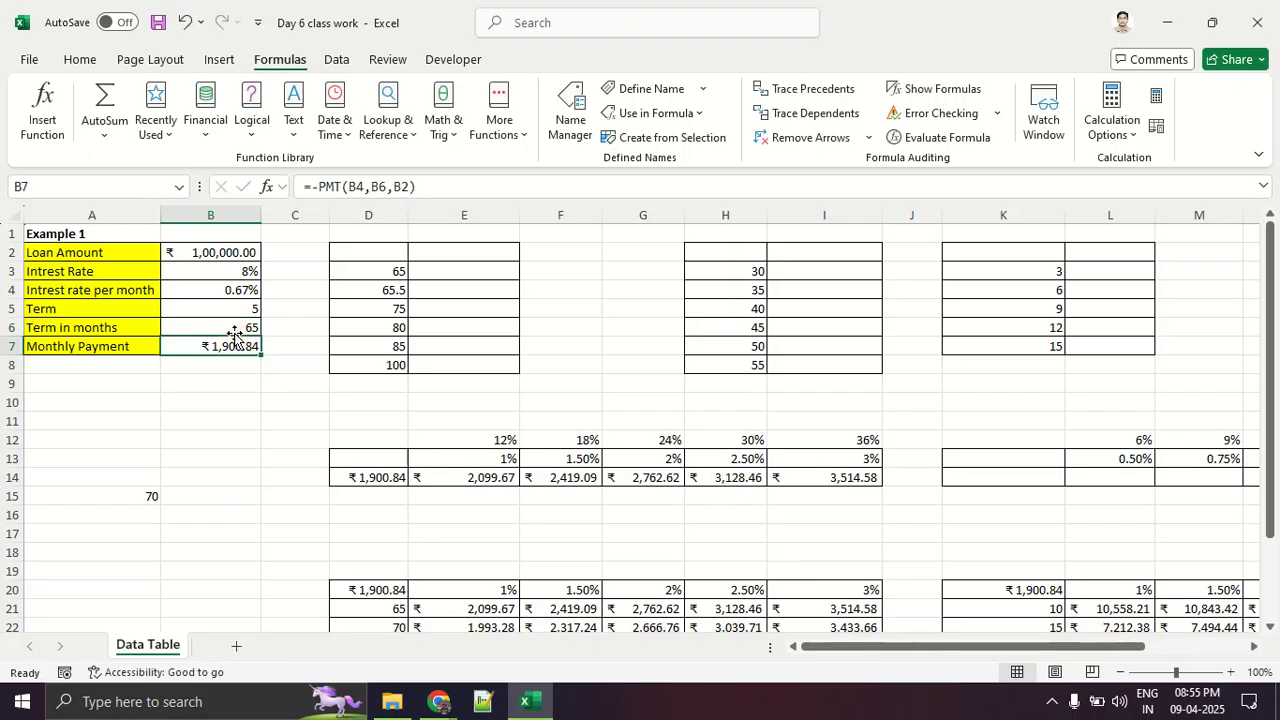
pyautogui.click(234, 328)
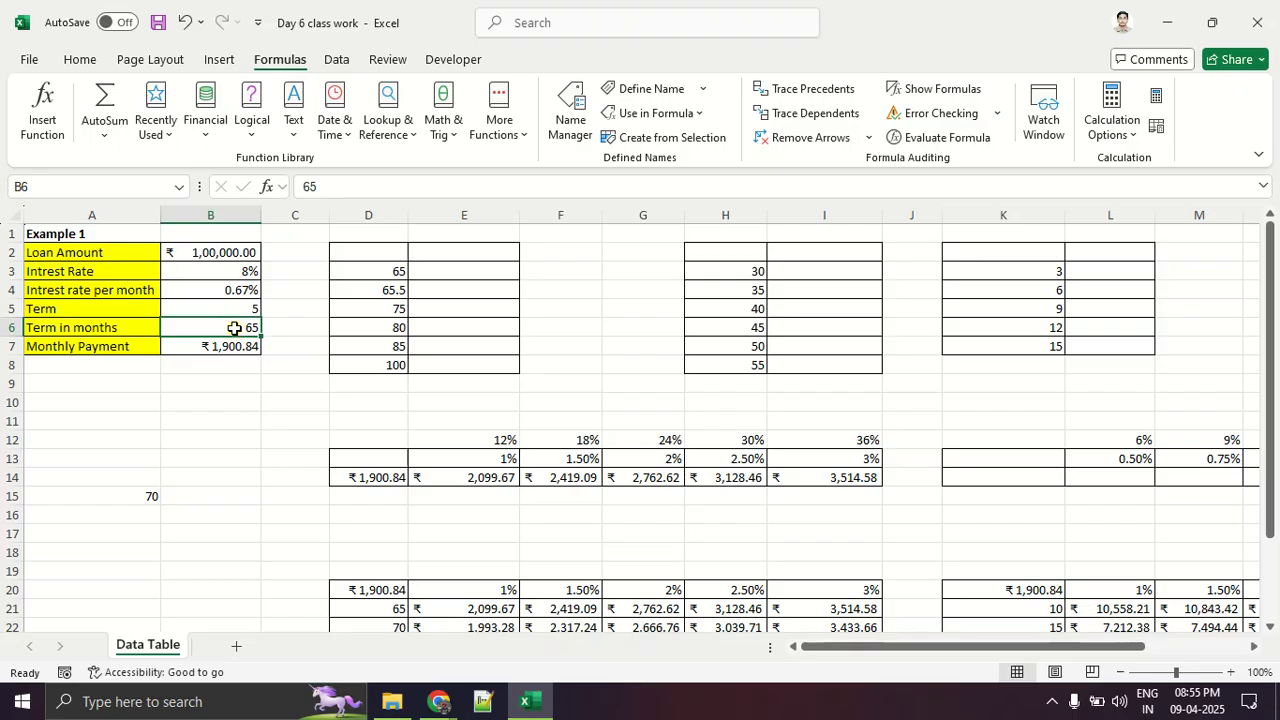
pyautogui.write('75')
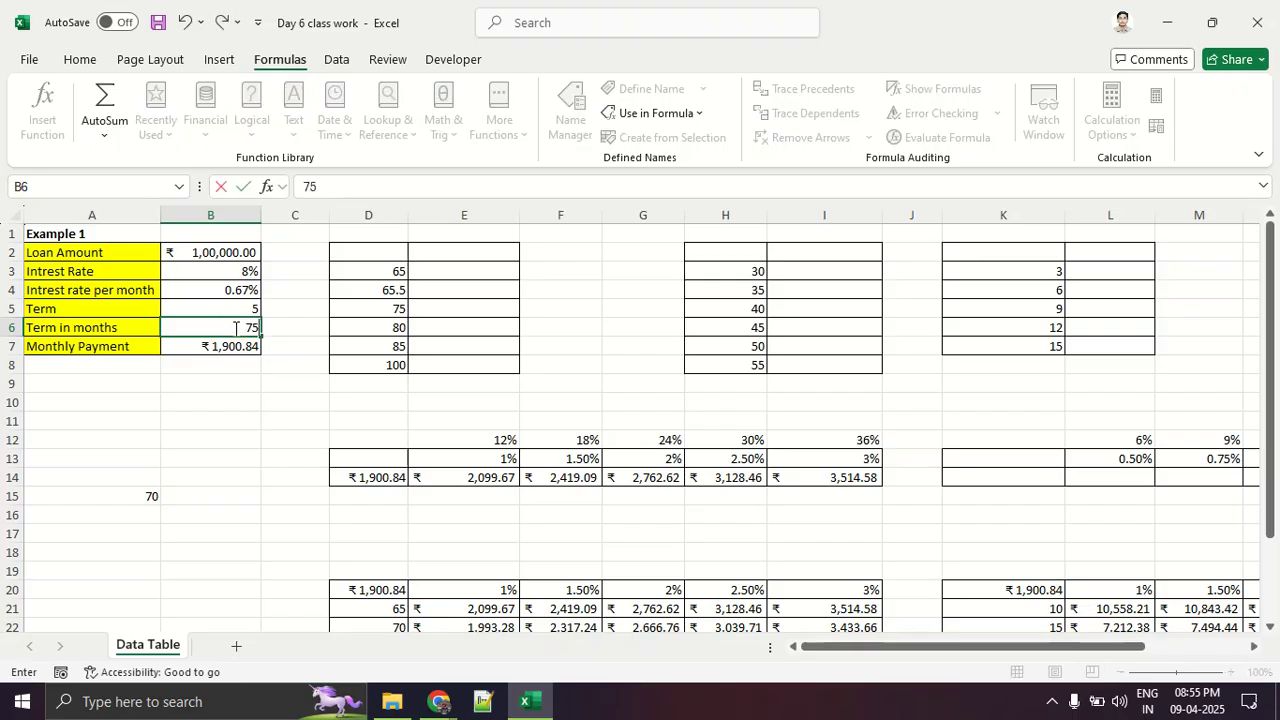
pyautogui.press('Return')
pyautogui.click(234, 328)
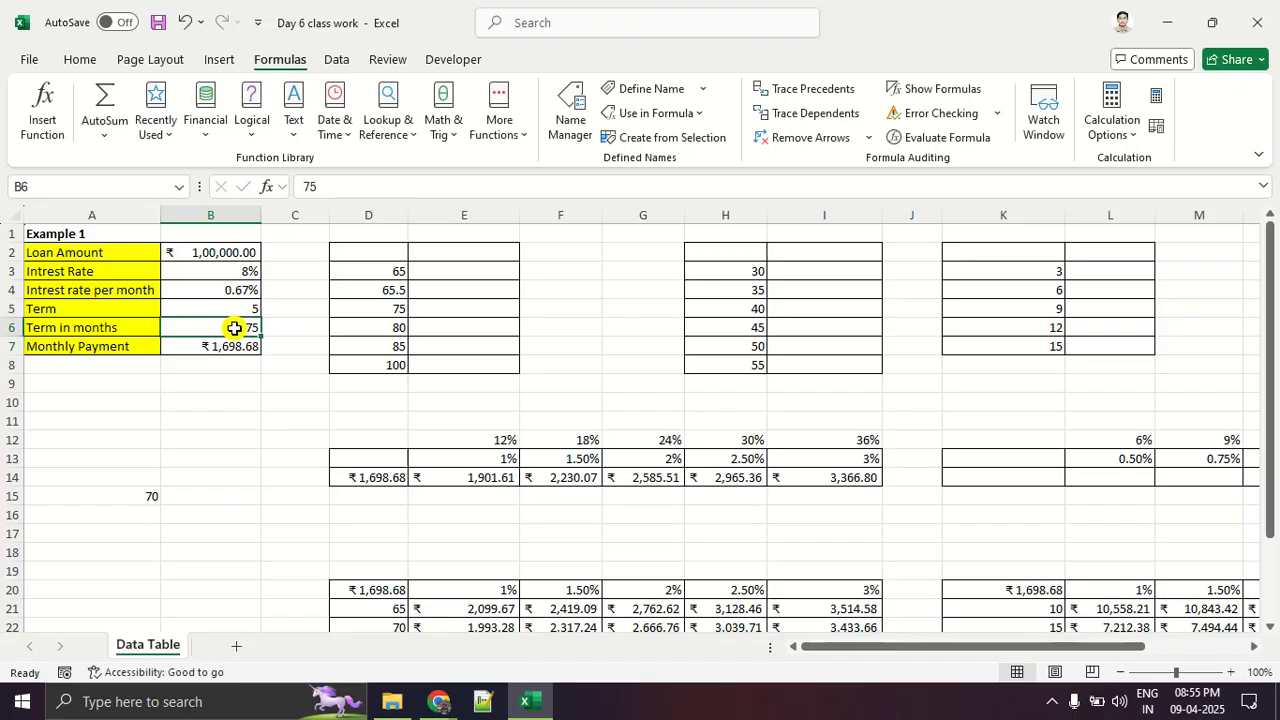
pyautogui.write('100')
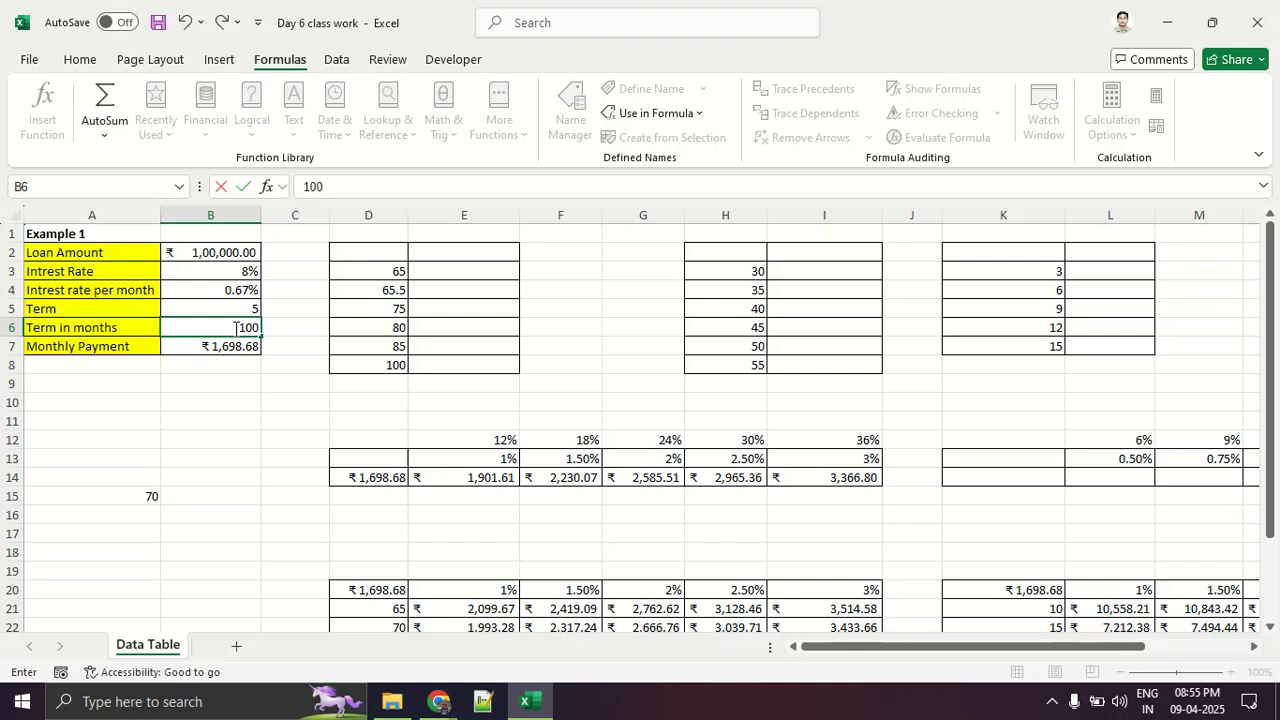
pyautogui.press('Return')
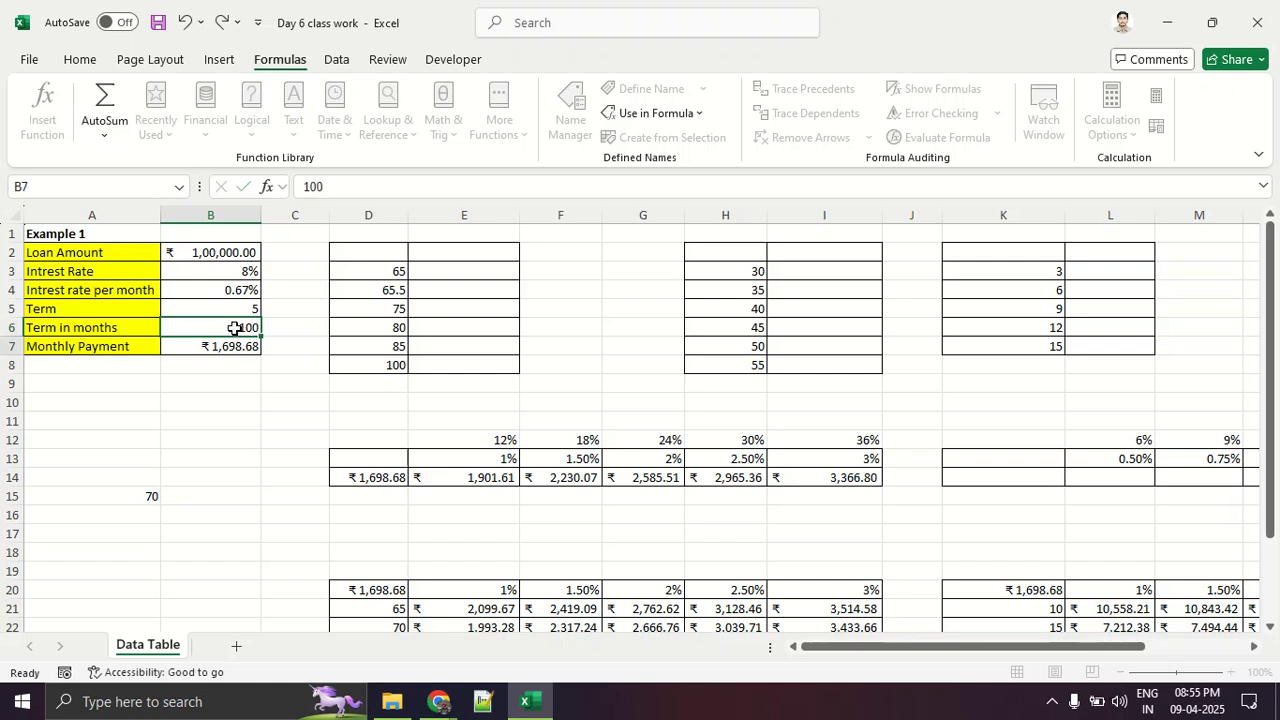
# Step: Set the Term in months in B6 to 120 and after that to 130
pyautogui.click(234, 328)
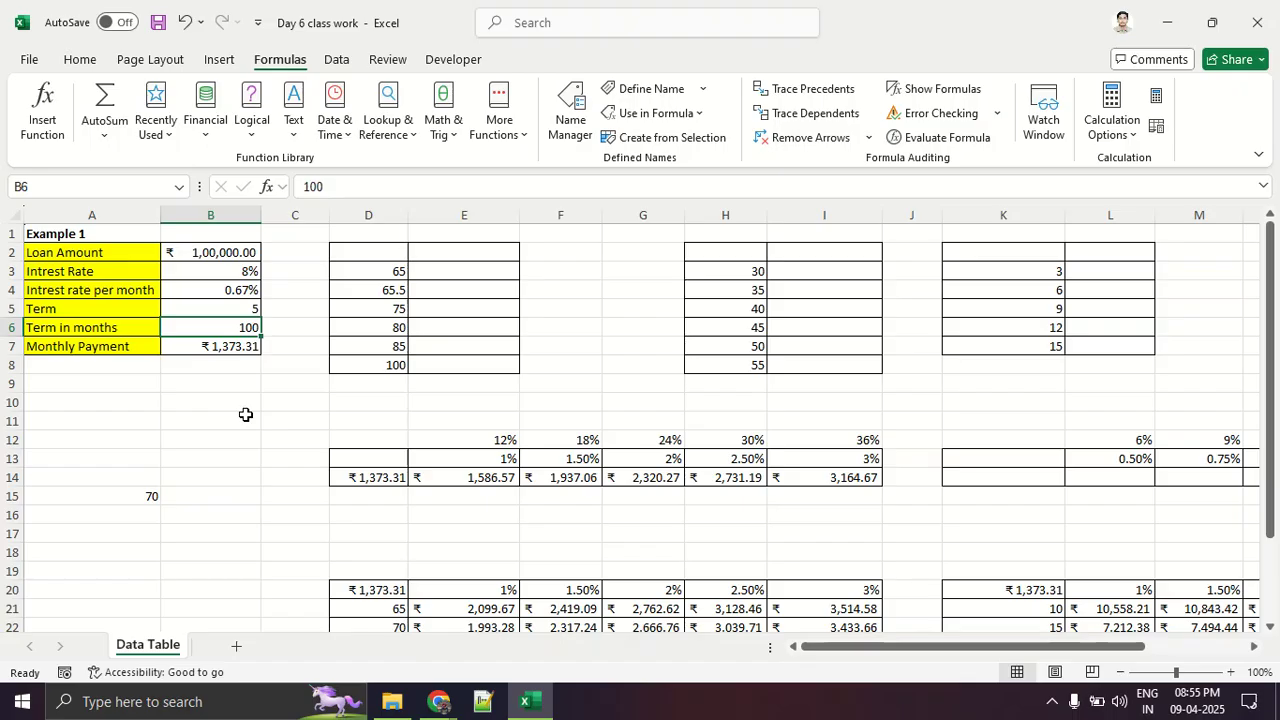
pyautogui.write('120')
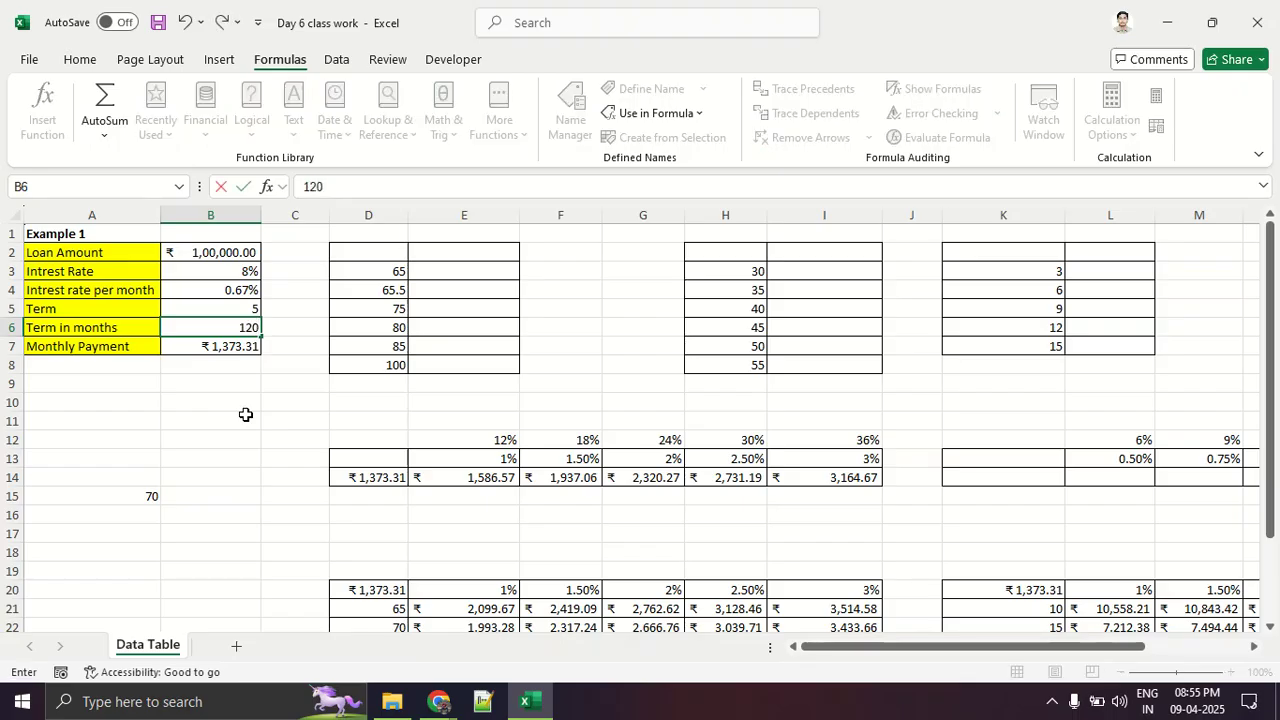
pyautogui.press('Return')
pyautogui.press('Up')
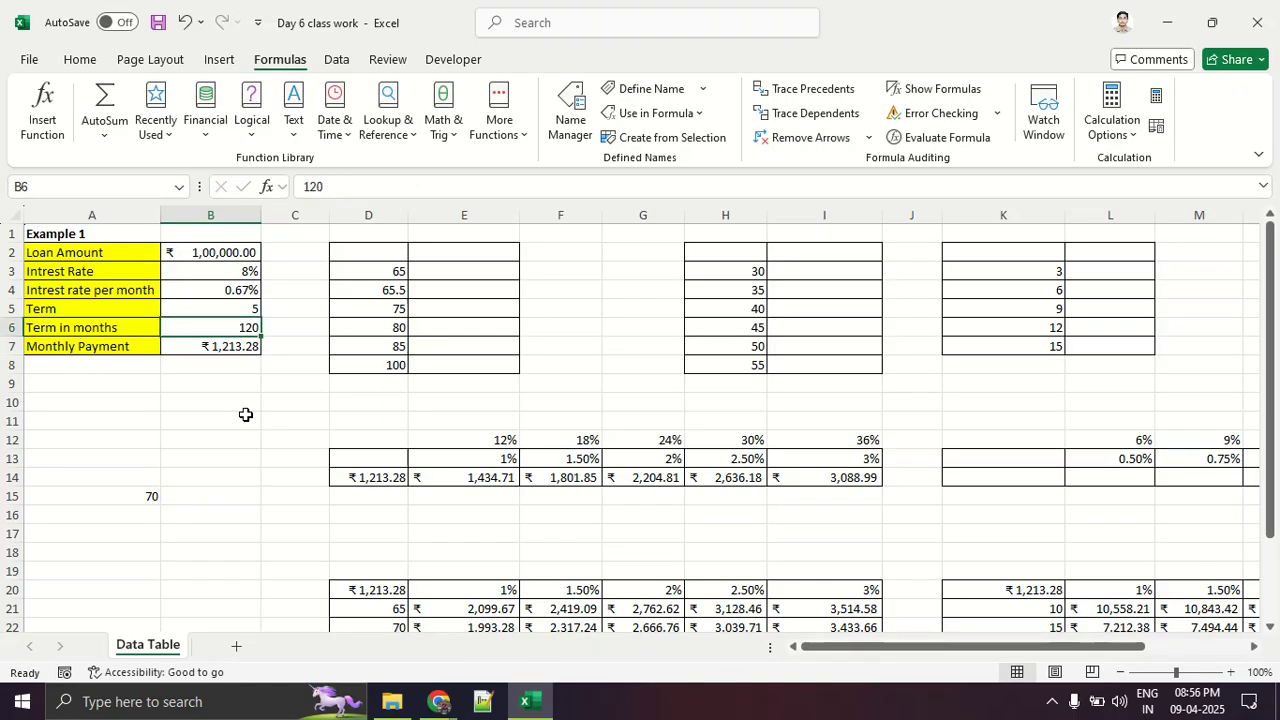
pyautogui.write('130')
pyautogui.press('Return')
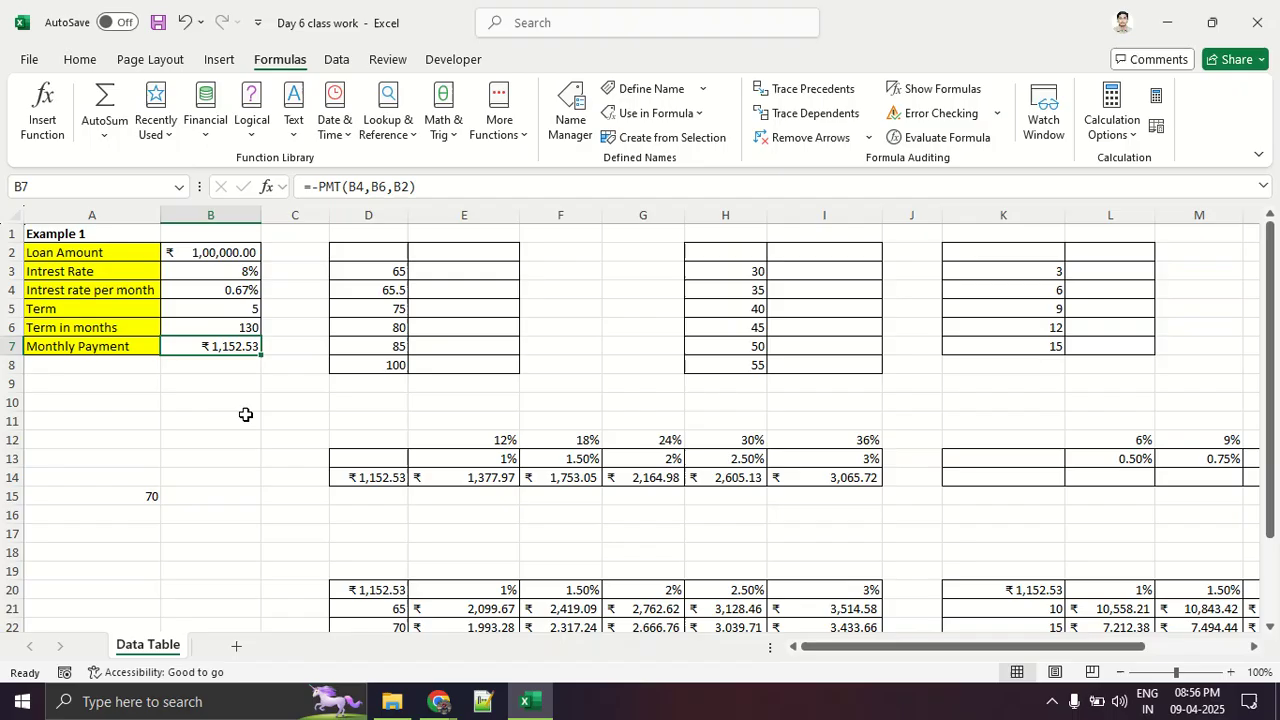
pyautogui.press('Up')
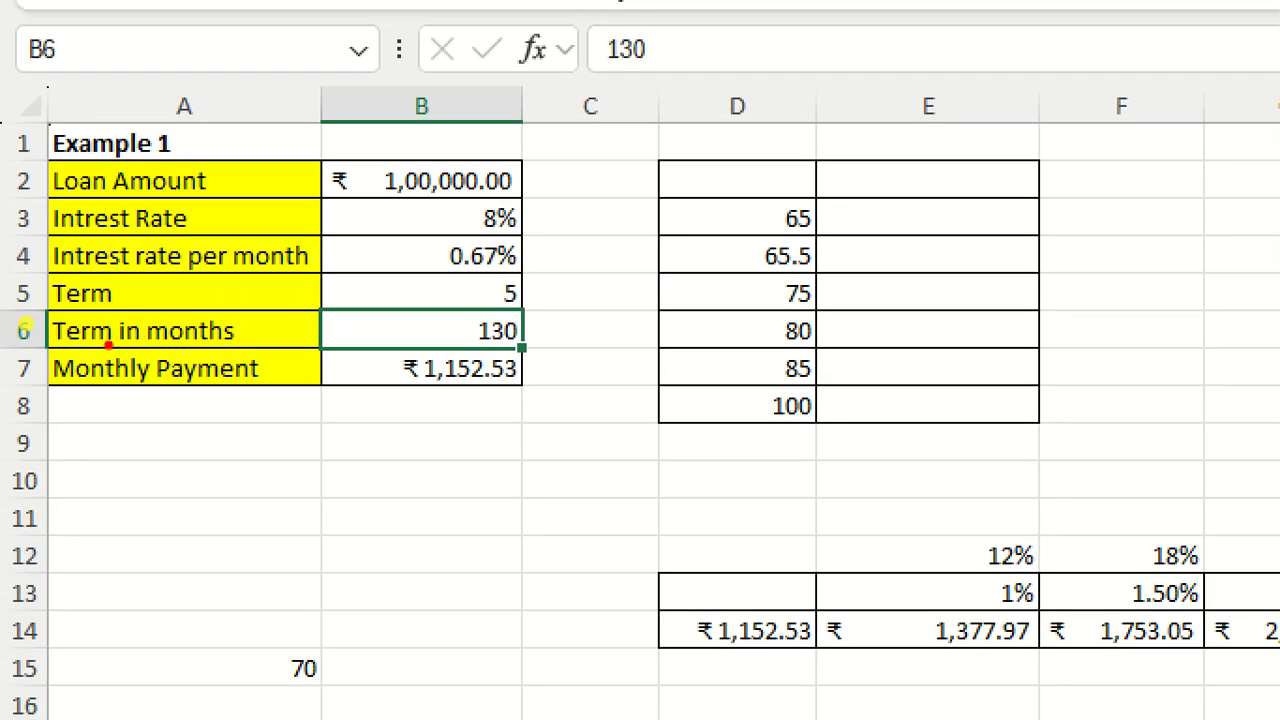
# Step: Underline the Term in months row on the zoomed view, circle its value, and write 100 and 110 freehand below the table
pyautogui.moveTo(82, 338)
pyautogui.mouseDown()
pyautogui.moveTo(20, 338)
pyautogui.moveTo(543, 338)
pyautogui.moveTo(420, 298)
pyautogui.moveTo(605, 345)
pyautogui.mouseUp()
pyautogui.moveTo(107, 515); pyautogui.dragTo(140, 575)
pyautogui.moveTo(163, 532); pyautogui.dragTo(170, 566)
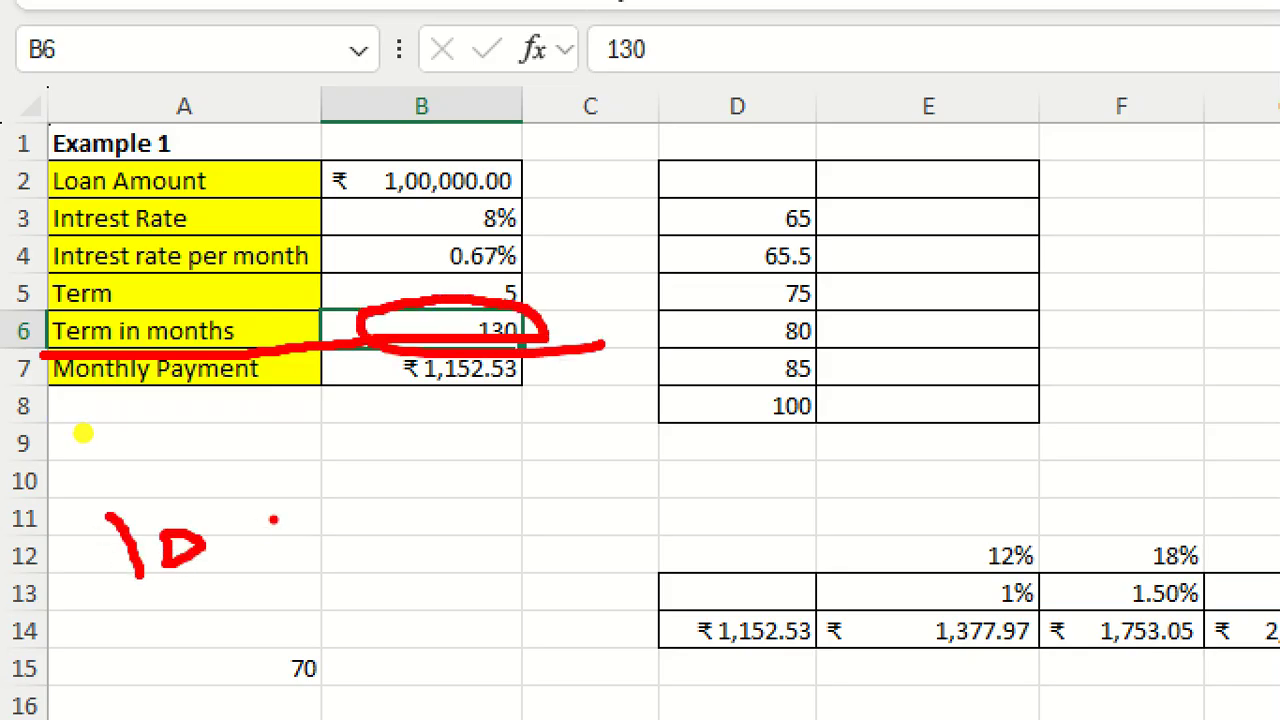
pyautogui.moveTo(262, 520); pyautogui.dragTo(258, 528)
pyautogui.moveTo(150, 590); pyautogui.dragTo(158, 650)
pyautogui.moveTo(185, 612); pyautogui.dragTo(192, 645)
pyautogui.moveTo(240, 598); pyautogui.dragTo(276, 620)
# Step: Write 120 and 130 freehand beside the other numbers, add a line beneath 120, and leave the annotation
pyautogui.moveTo(336, 522); pyautogui.dragTo(336, 614)
pyautogui.moveTo(386, 540)
pyautogui.mouseDown()
pyautogui.moveTo(522, 545)
pyautogui.moveTo(490, 585)
pyautogui.mouseUp()
pyautogui.click(343, 437)
pyautogui.moveTo(343, 430); pyautogui.dragTo(343, 480)
pyautogui.moveTo(402, 405)
pyautogui.mouseDown()
pyautogui.moveTo(405, 432)
pyautogui.moveTo(370, 466)
pyautogui.mouseUp()
pyautogui.moveTo(452, 408)
pyautogui.mouseDown()
pyautogui.moveTo(470, 475)
pyautogui.moveTo(452, 412)
pyautogui.mouseUp()
pyautogui.moveTo(365, 658); pyautogui.dragTo(536, 648)
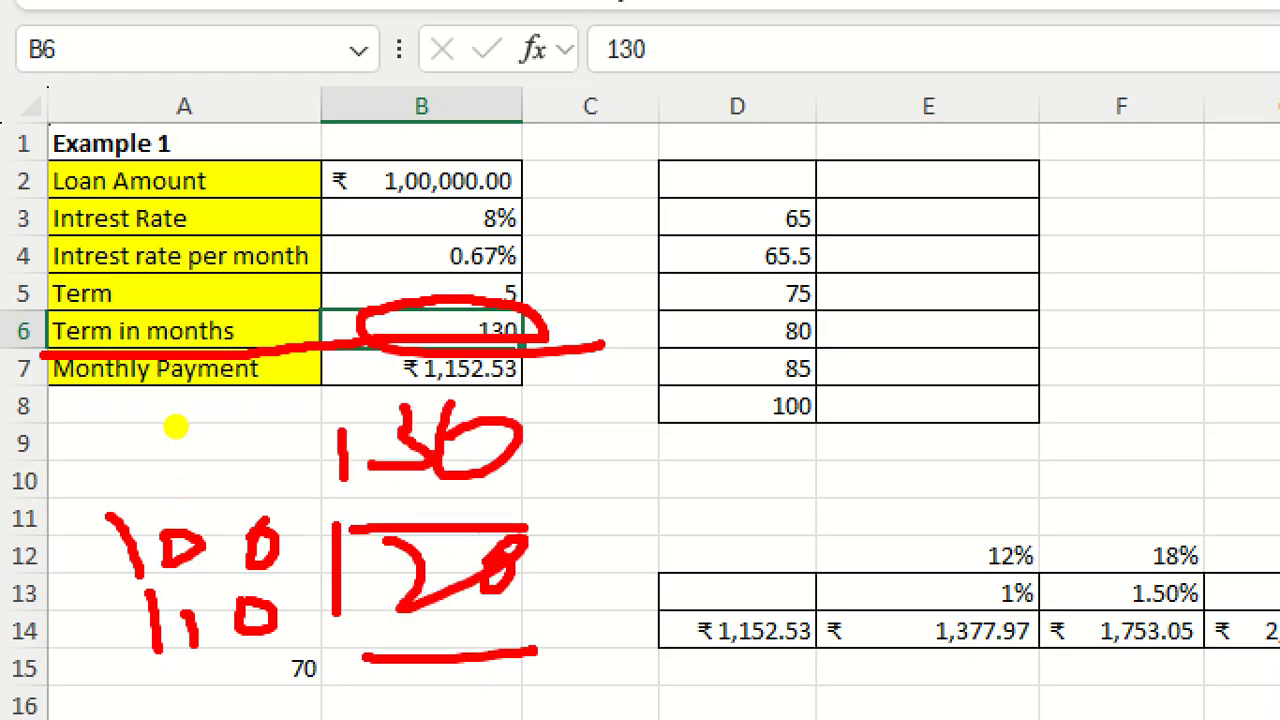
pyautogui.press('Escape')
# Step: Replace the term values in D4, D5 and D6 with 70, 100 and 120
pyautogui.moveTo(400, 266); pyautogui.dragTo(390, 373)
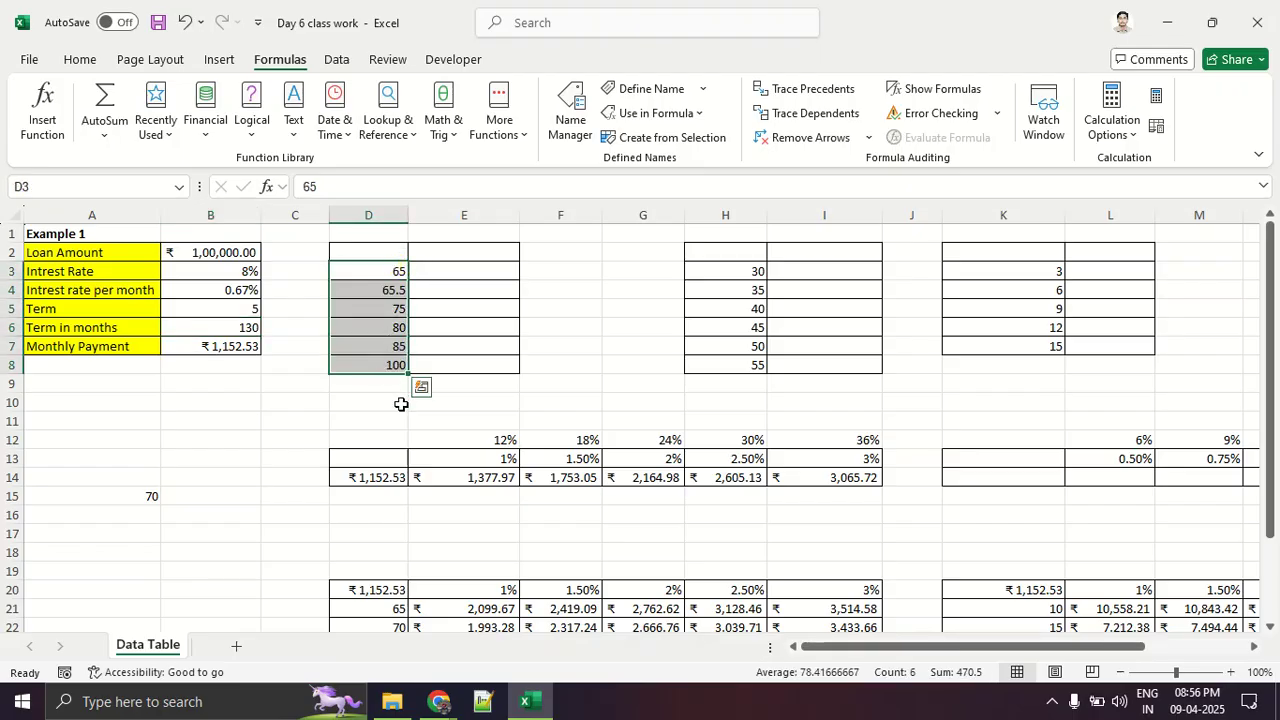
pyautogui.click(368, 400)
pyautogui.click(371, 266)
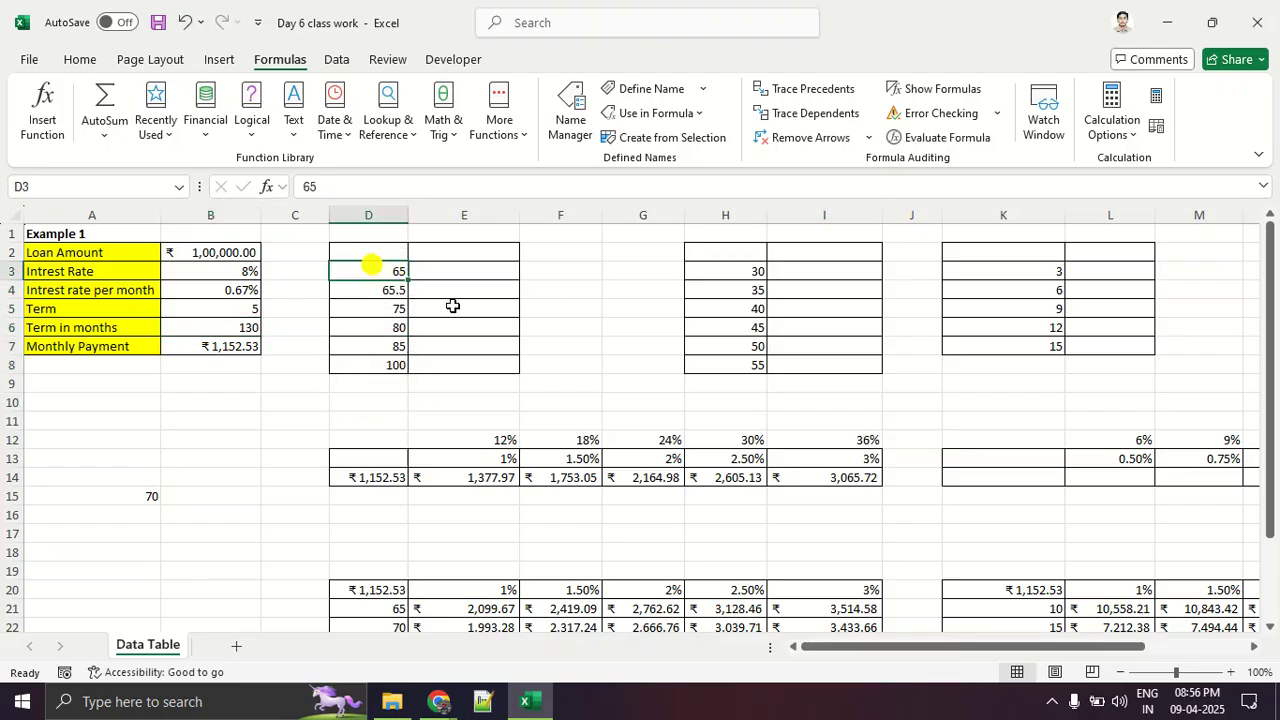
pyautogui.click(371, 289)
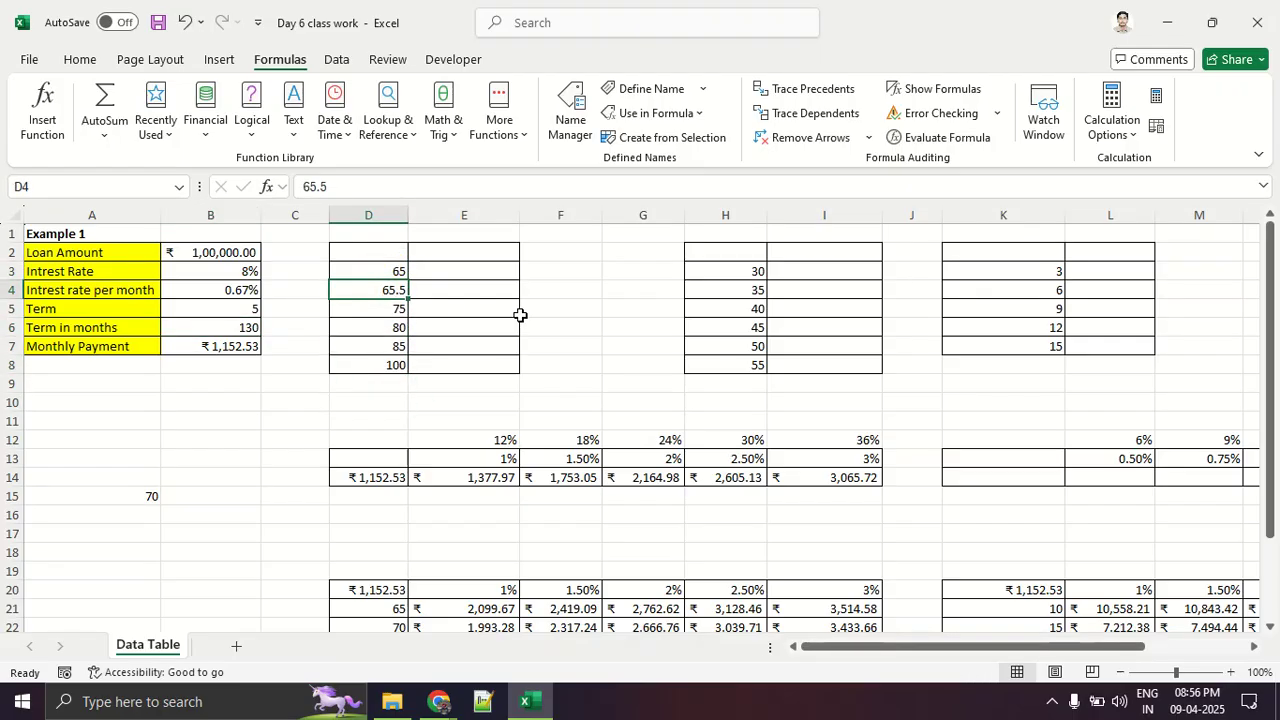
pyautogui.write('70')
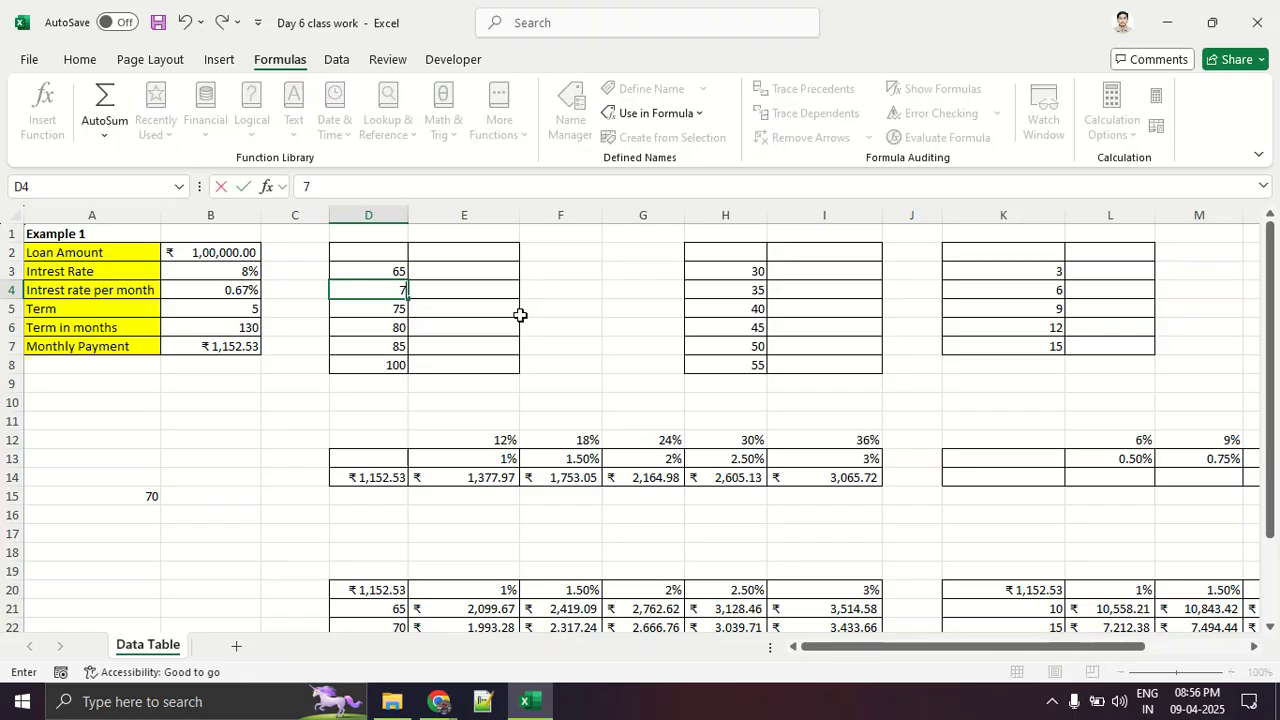
pyautogui.press('Return')
pyautogui.write('100')
pyautogui.press('Return')
pyautogui.write('120')
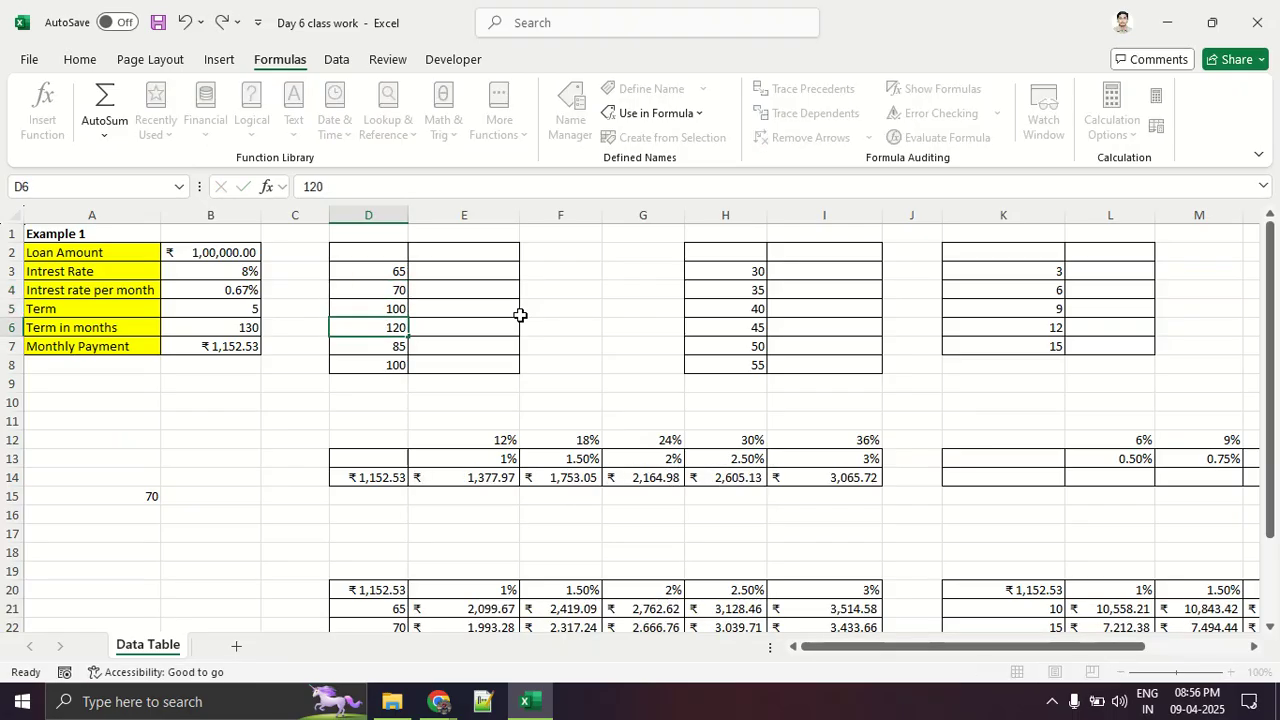
pyautogui.press('Return')
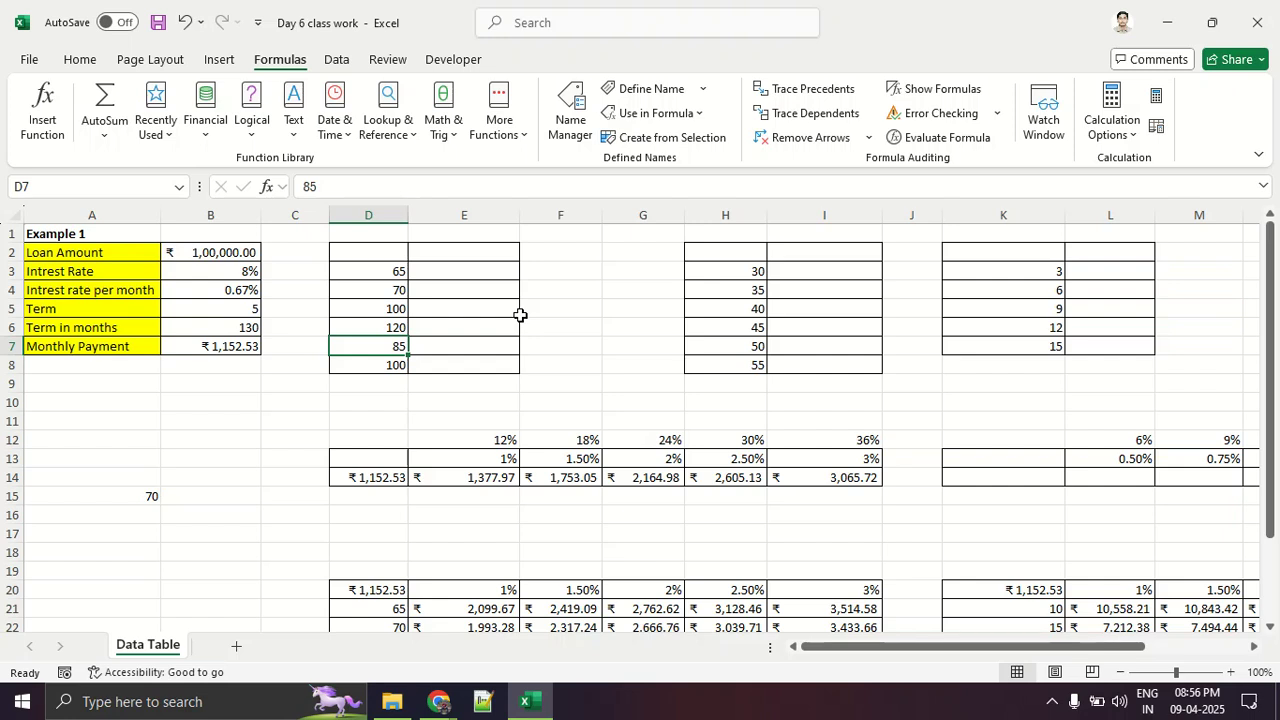
# Step: Replace the term values in D7 and D8 with 112 and 130, and highlight the list D3:D8
pyautogui.write('112')
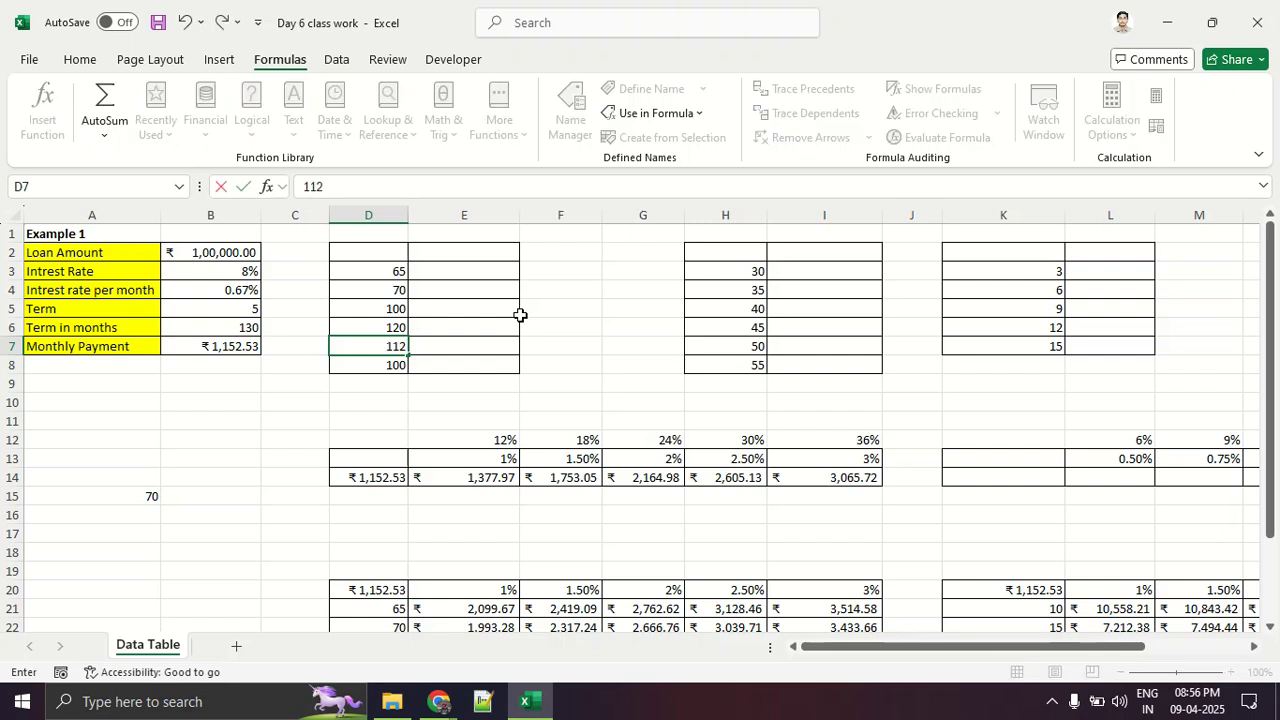
pyautogui.press('Return')
pyautogui.write('130')
pyautogui.press('Return')
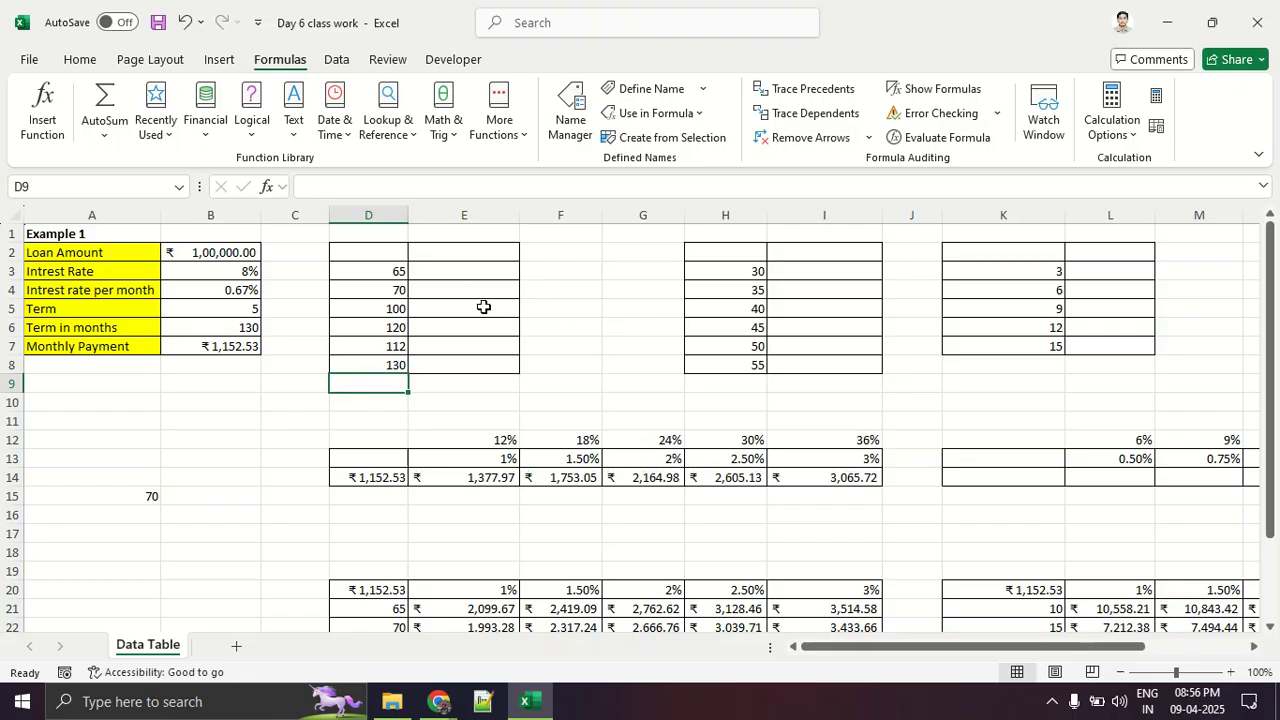
pyautogui.moveTo(400, 271); pyautogui.dragTo(380, 368)
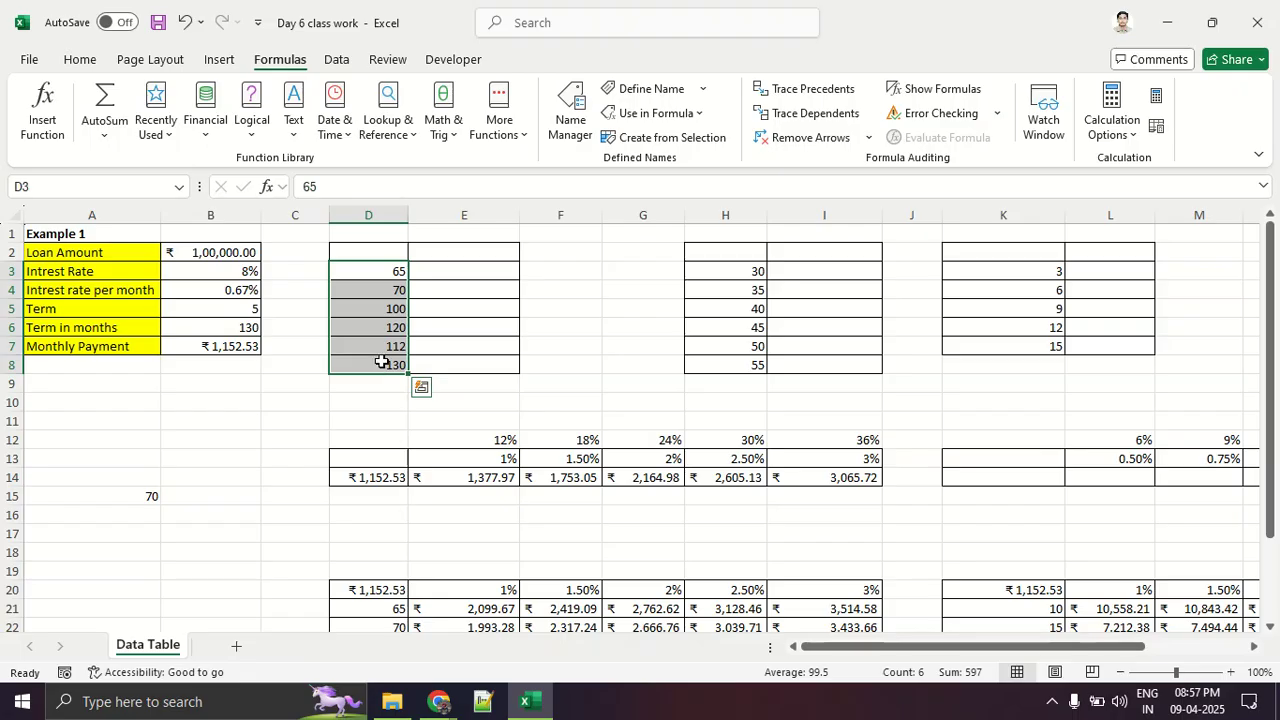
pyautogui.click(374, 401)
# Step: Remove all borders from the range D2:E8 and select the term values in D3:D8 for review
pyautogui.click(396, 249)
pyautogui.moveTo(396, 249); pyautogui.dragTo(474, 369)
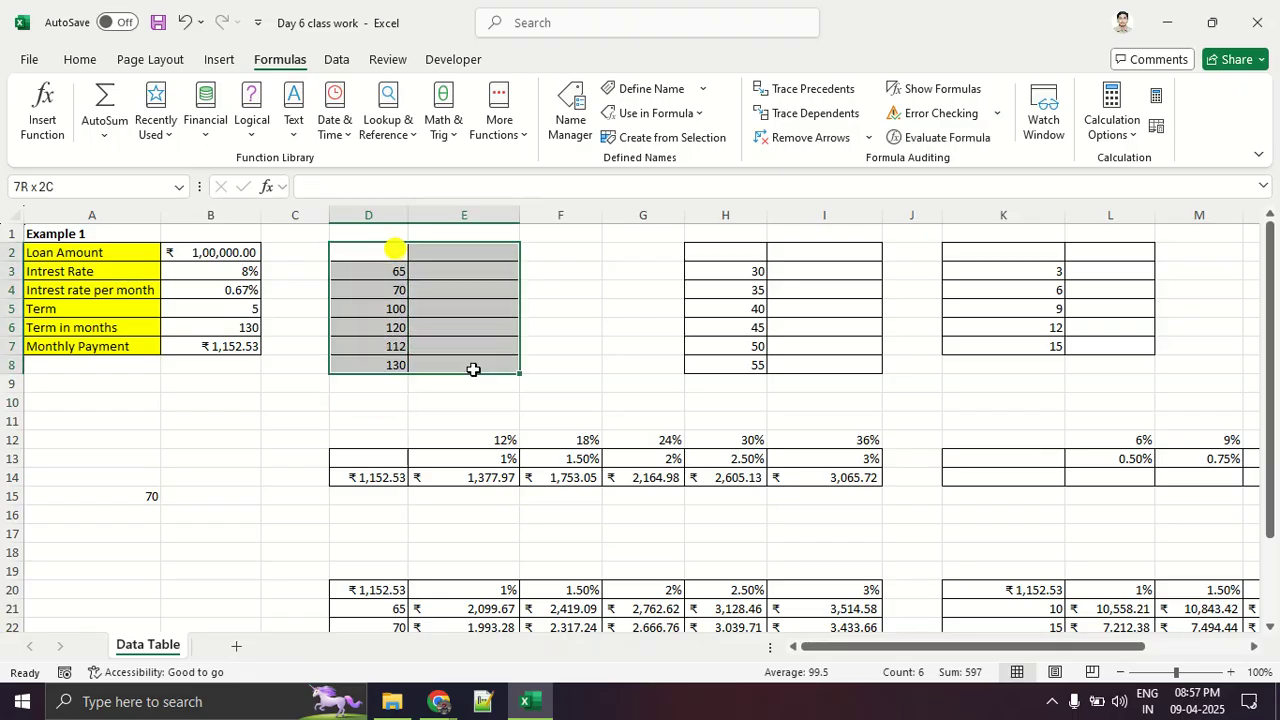
pyautogui.click(112, 60)
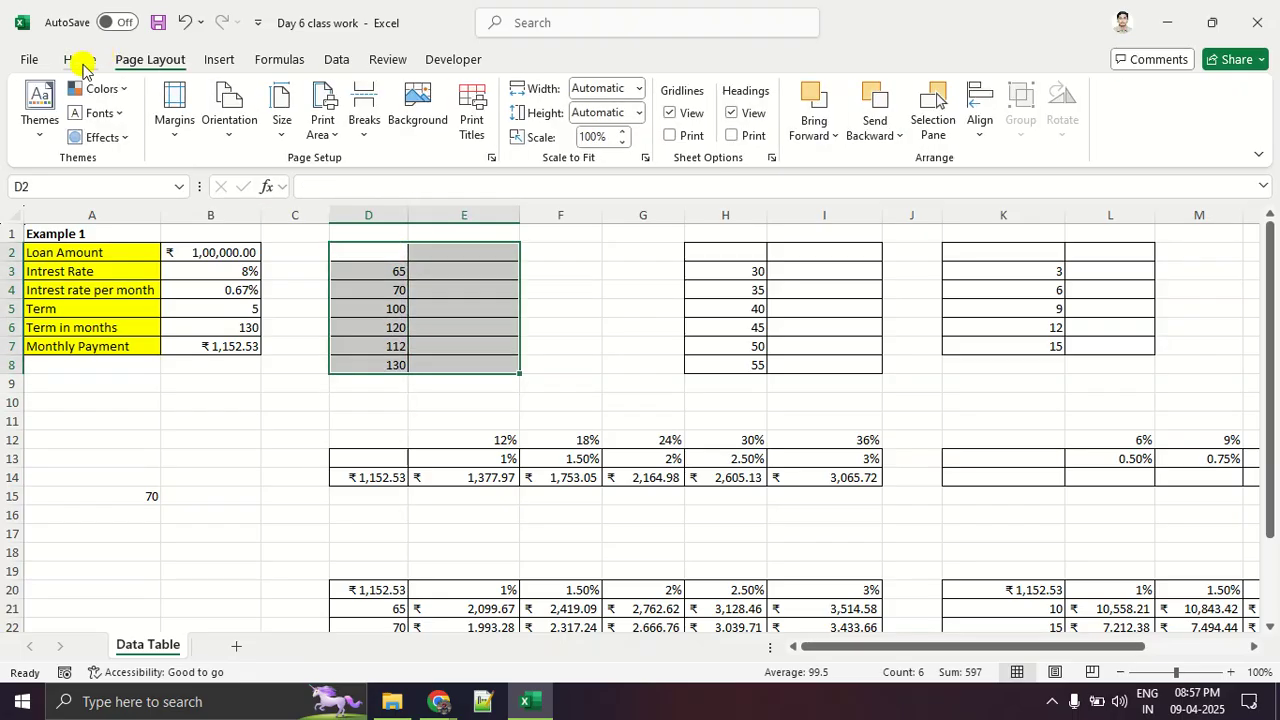
pyautogui.click(80, 59)
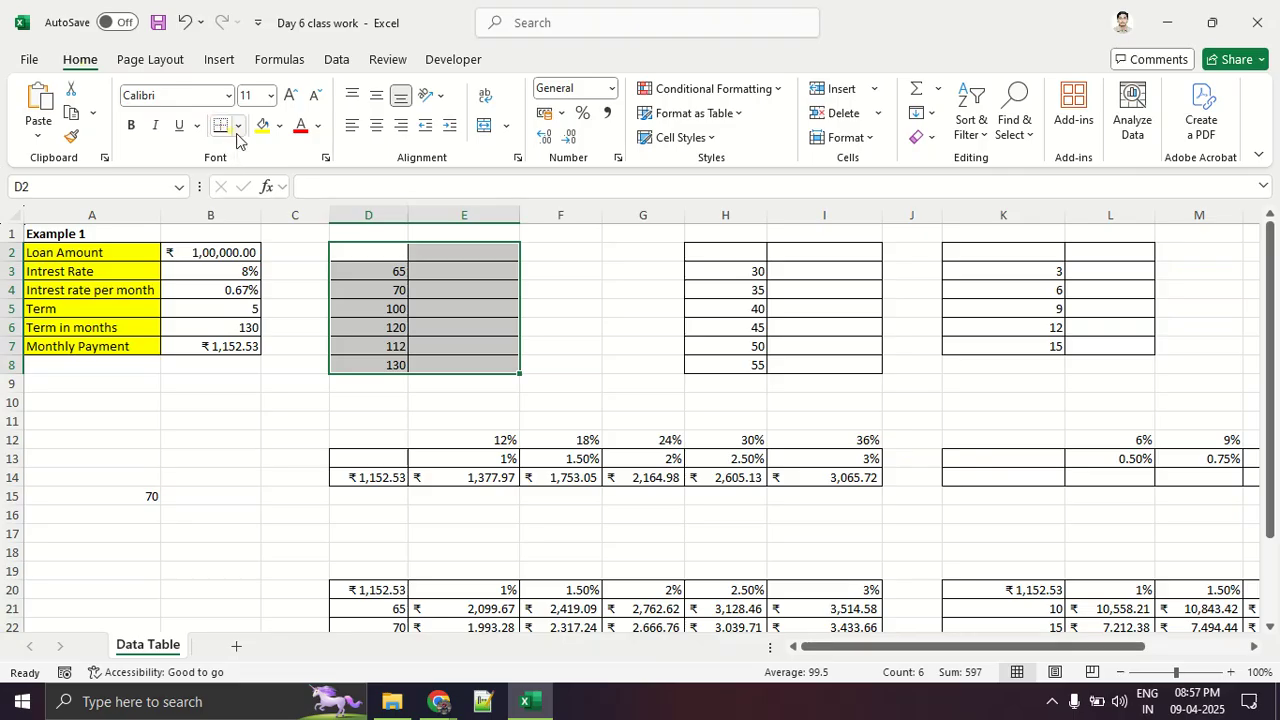
pyautogui.click(238, 125)
pyautogui.click(258, 288)
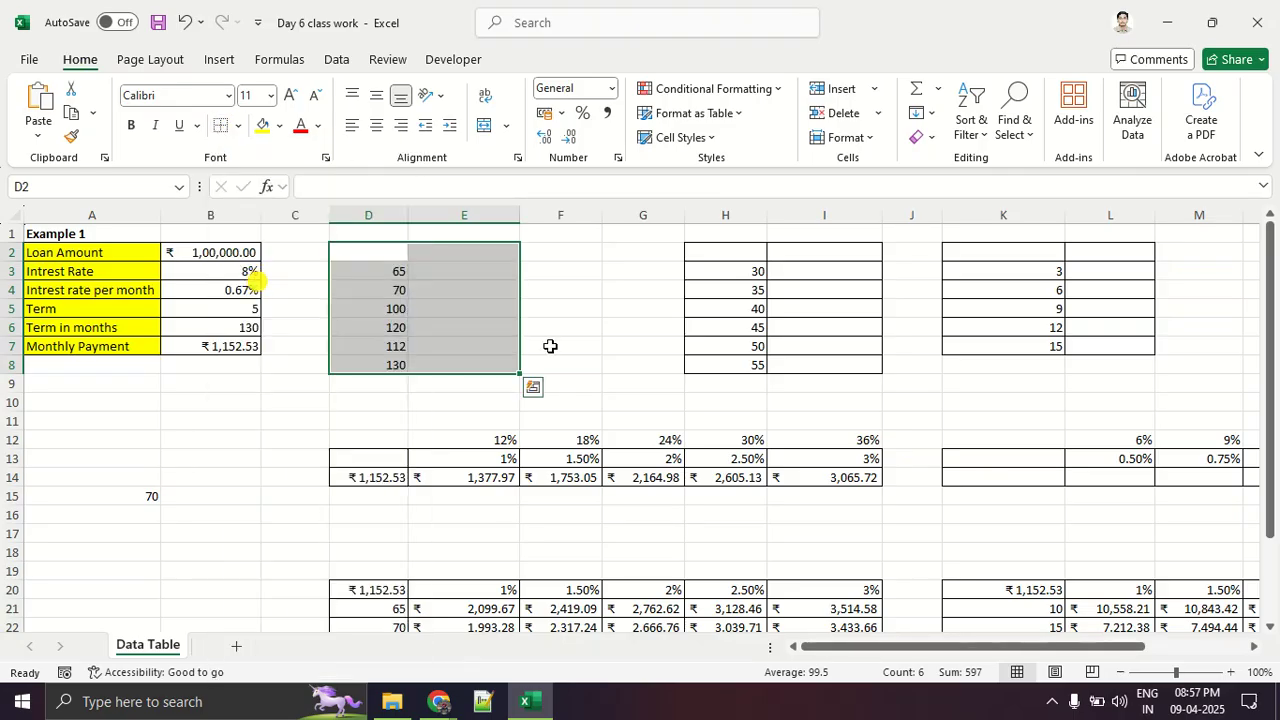
pyautogui.click(550, 346)
pyautogui.moveTo(363, 274); pyautogui.dragTo(366, 357)
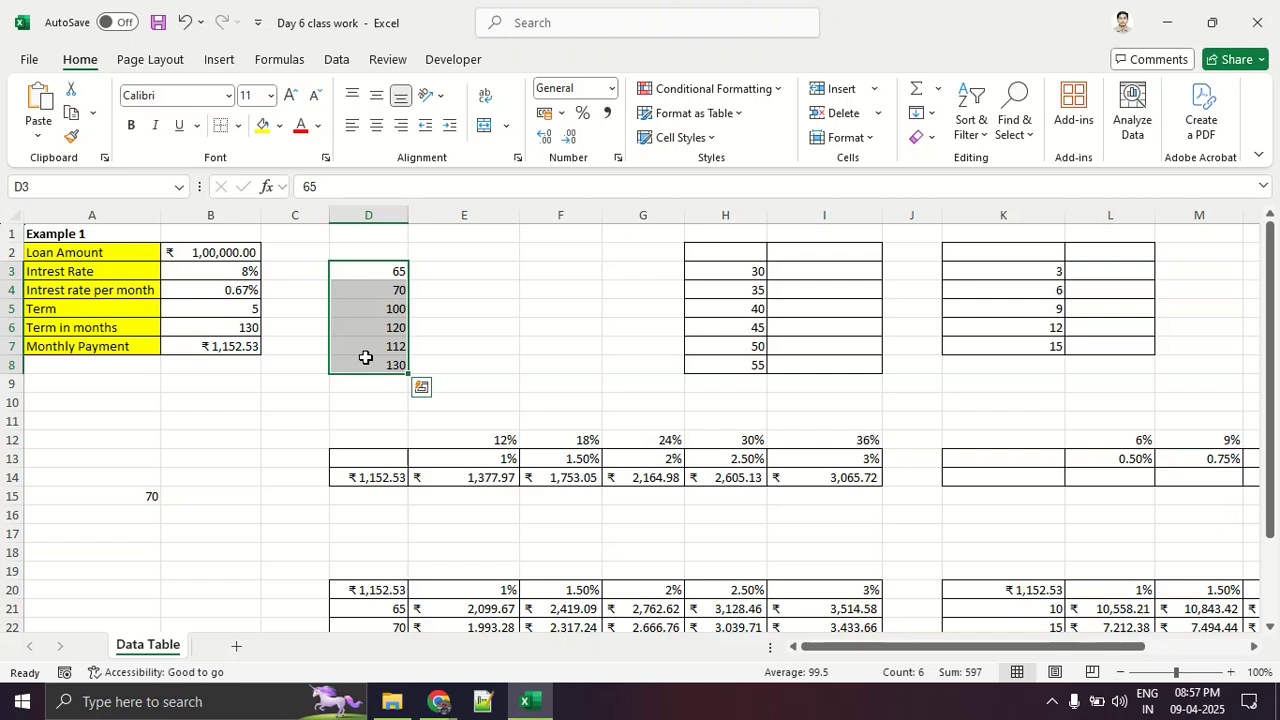
pyautogui.click(367, 358)
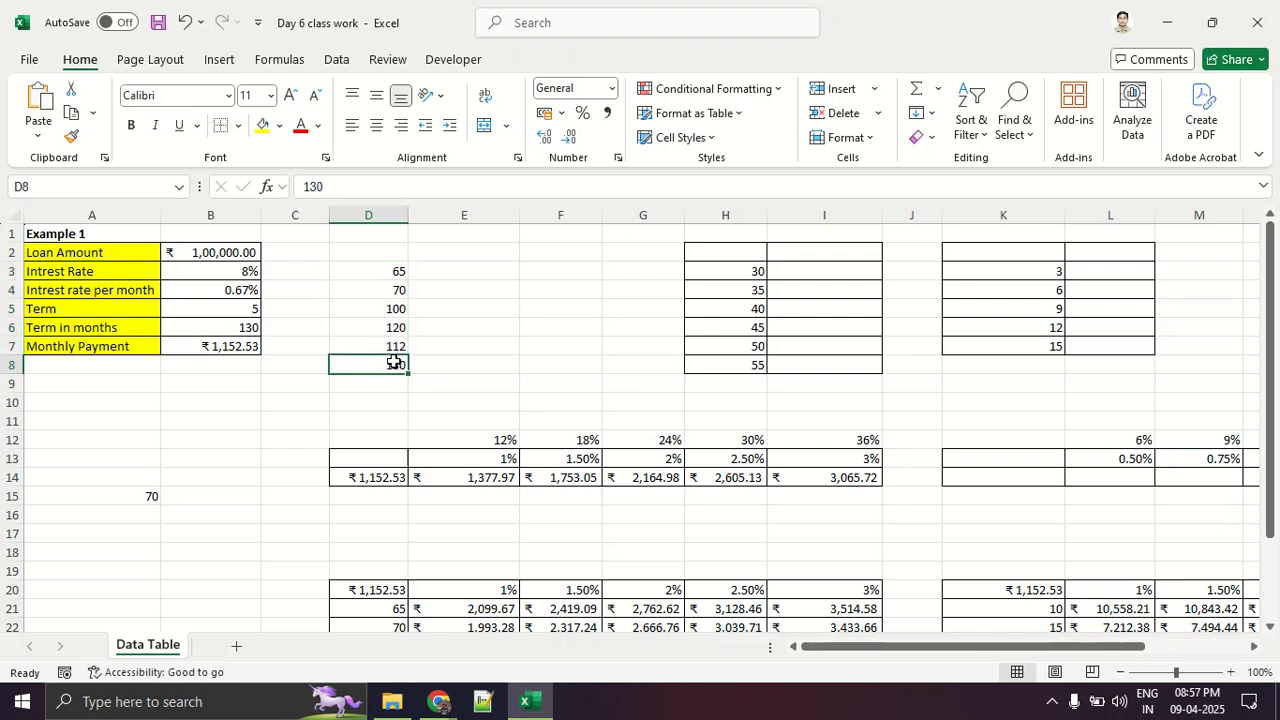
# Step: Enter the formula =B7 in E2 to link the header cell to the monthly payment
pyautogui.click(435, 257)
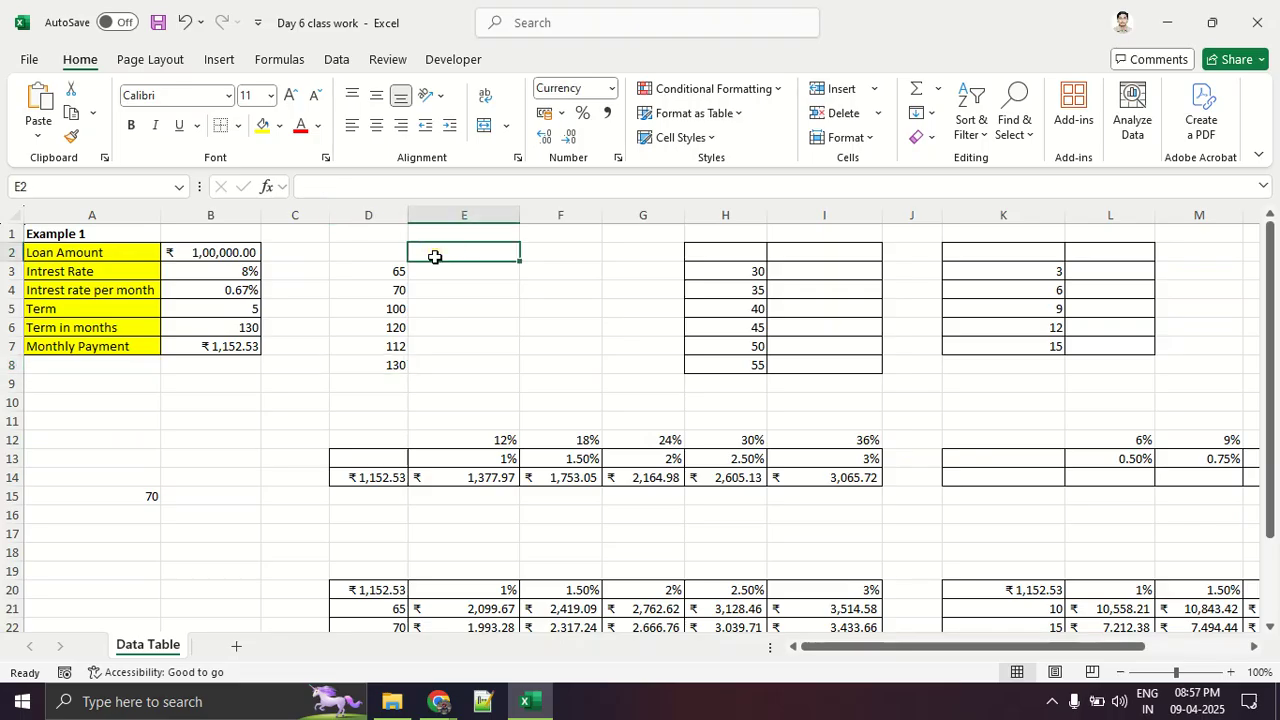
pyautogui.moveTo(398, 264)
pyautogui.mouseDown()
pyautogui.moveTo(366, 266)
pyautogui.moveTo(400, 287)
pyautogui.moveTo(432, 258)
pyautogui.moveTo(425, 250)
pyautogui.moveTo(462, 243)
pyautogui.mouseUp()
pyautogui.moveTo(284, 337)
pyautogui.mouseDown()
pyautogui.moveTo(248, 320)
pyautogui.moveTo(275, 366)
pyautogui.moveTo(292, 336)
pyautogui.mouseUp()
pyautogui.press('Escape')
pyautogui.write('=PM')
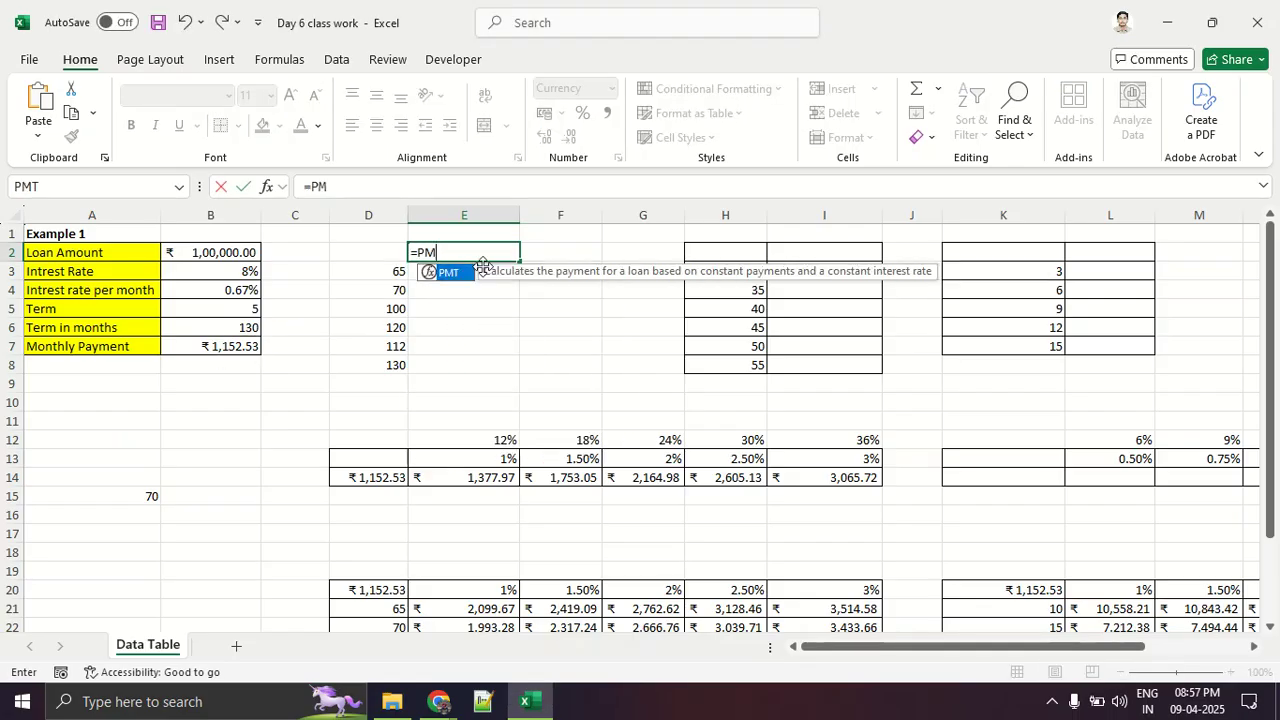
pyautogui.press('BackSpace')
pyautogui.press('BackSpace')
pyautogui.press('BackSpace')
pyautogui.write('=')
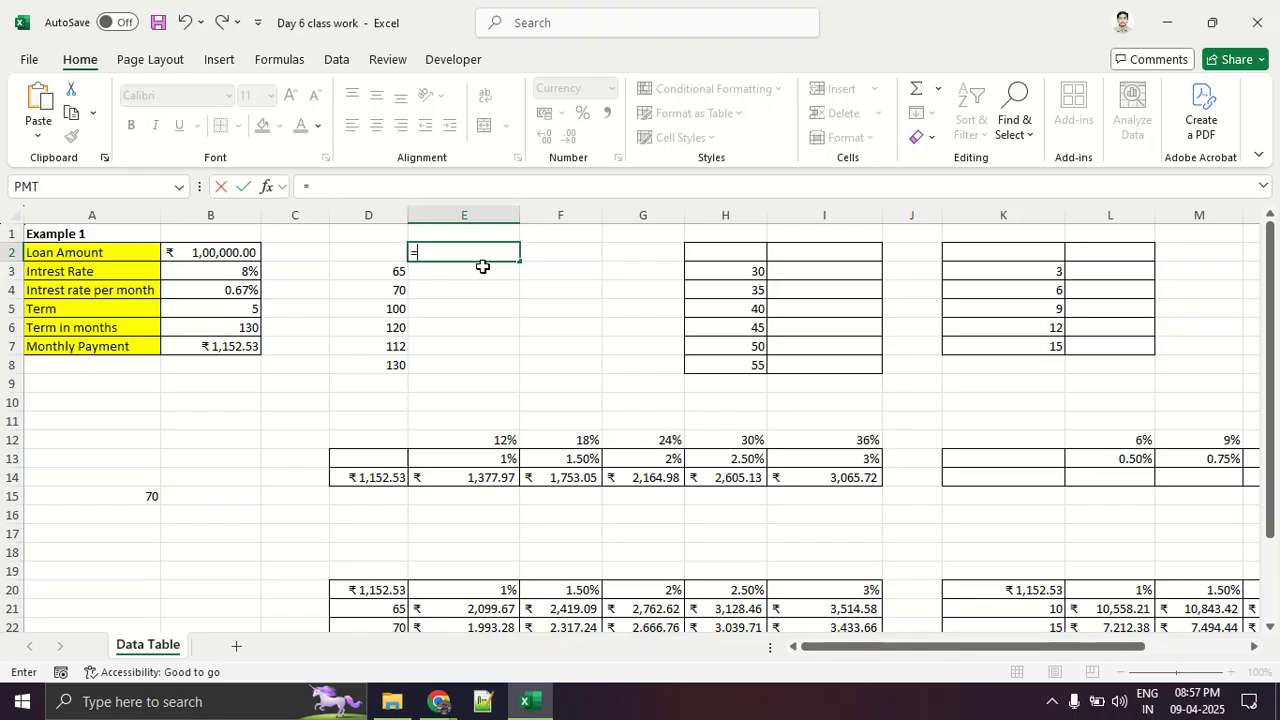
pyautogui.click(206, 343)
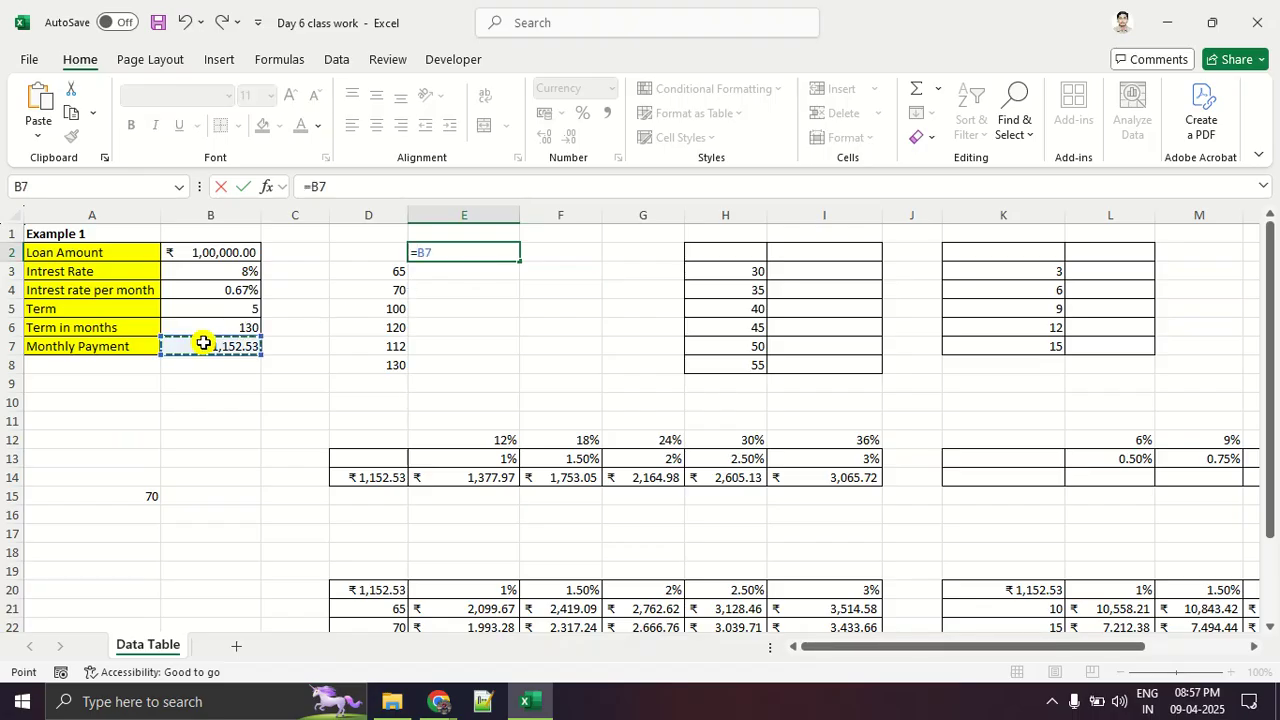
pyautogui.press('Return')
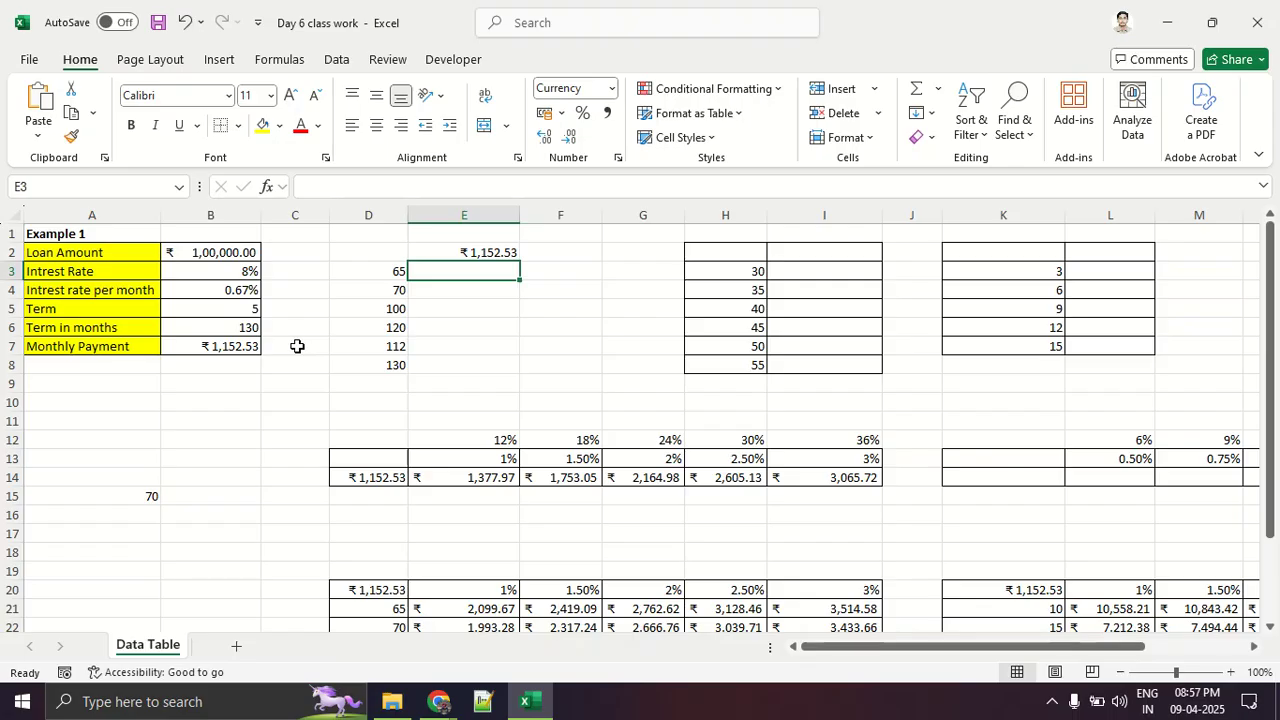
# Step: Open the What-If Analysis Data Table settings for the range D2:E8
pyautogui.moveTo(385, 250); pyautogui.dragTo(469, 371)
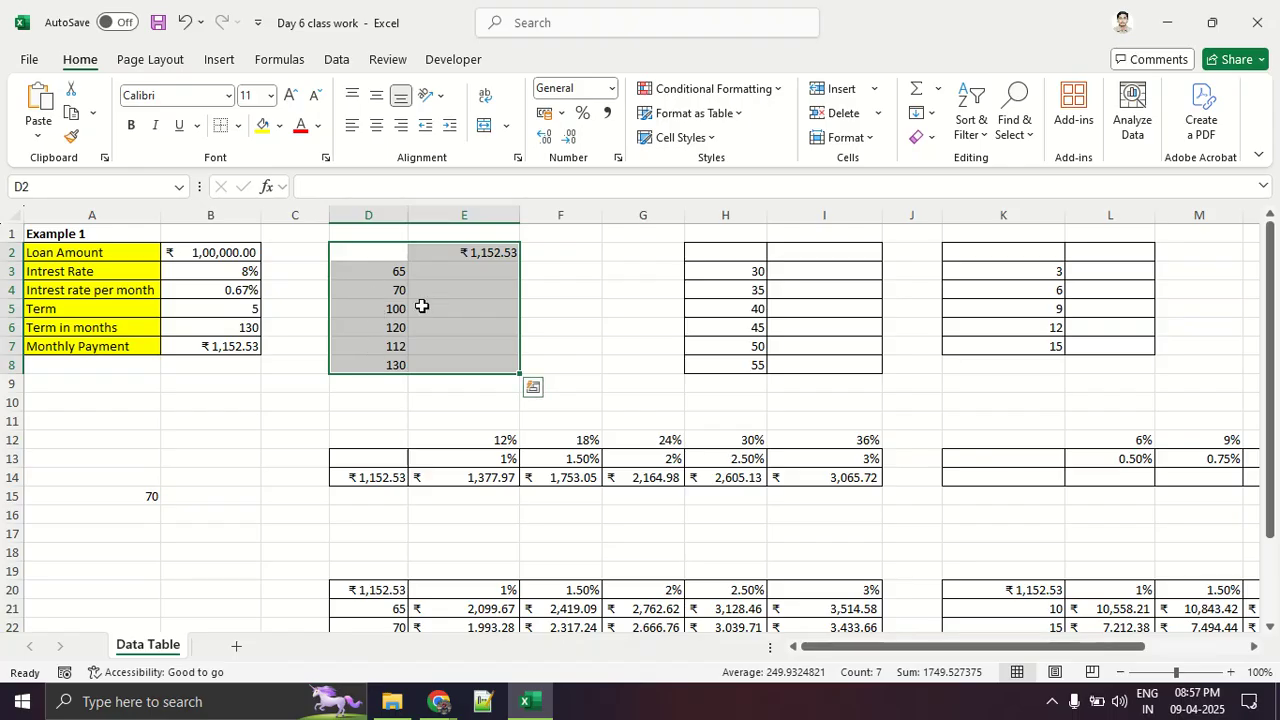
pyautogui.click(336, 60)
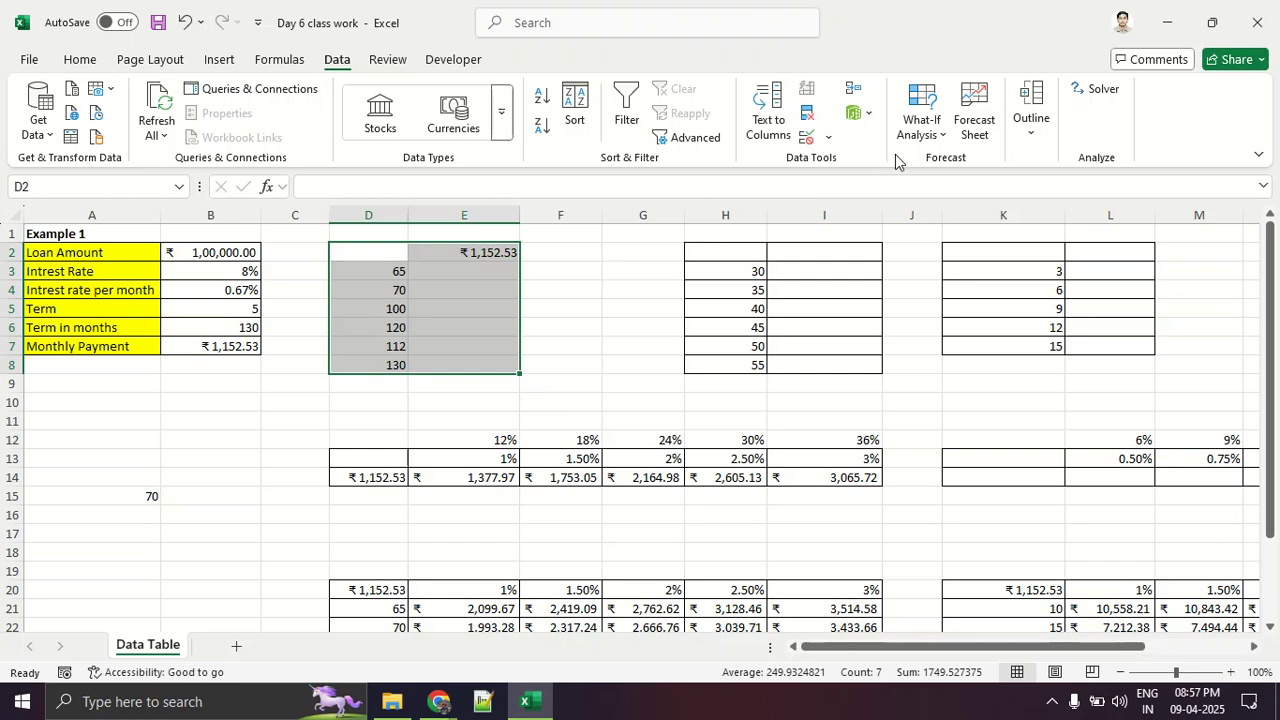
pyautogui.click(916, 128)
pyautogui.click(935, 211)
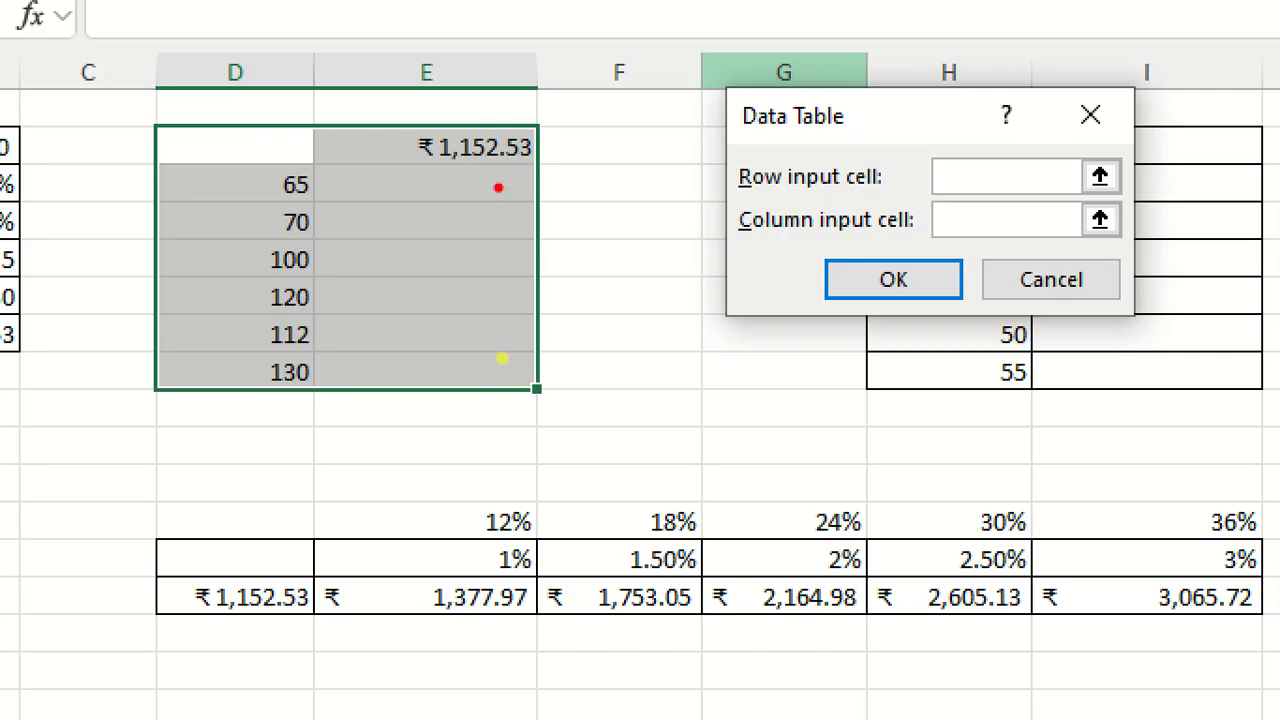
# Step: Mark the empty payment cells E3:E8 with freehand lines, draw a downward arrow beside them, and leave the annotation
pyautogui.moveTo(417, 267)
pyautogui.mouseDown()
pyautogui.moveTo(468, 267)
pyautogui.moveTo(417, 291)
pyautogui.moveTo(413, 371)
pyautogui.mouseUp()
pyautogui.moveTo(610, 104); pyautogui.dragTo(617, 408)
pyautogui.moveTo(590, 335)
pyautogui.mouseDown()
pyautogui.moveTo(606, 378)
pyautogui.moveTo(660, 340)
pyautogui.mouseUp()
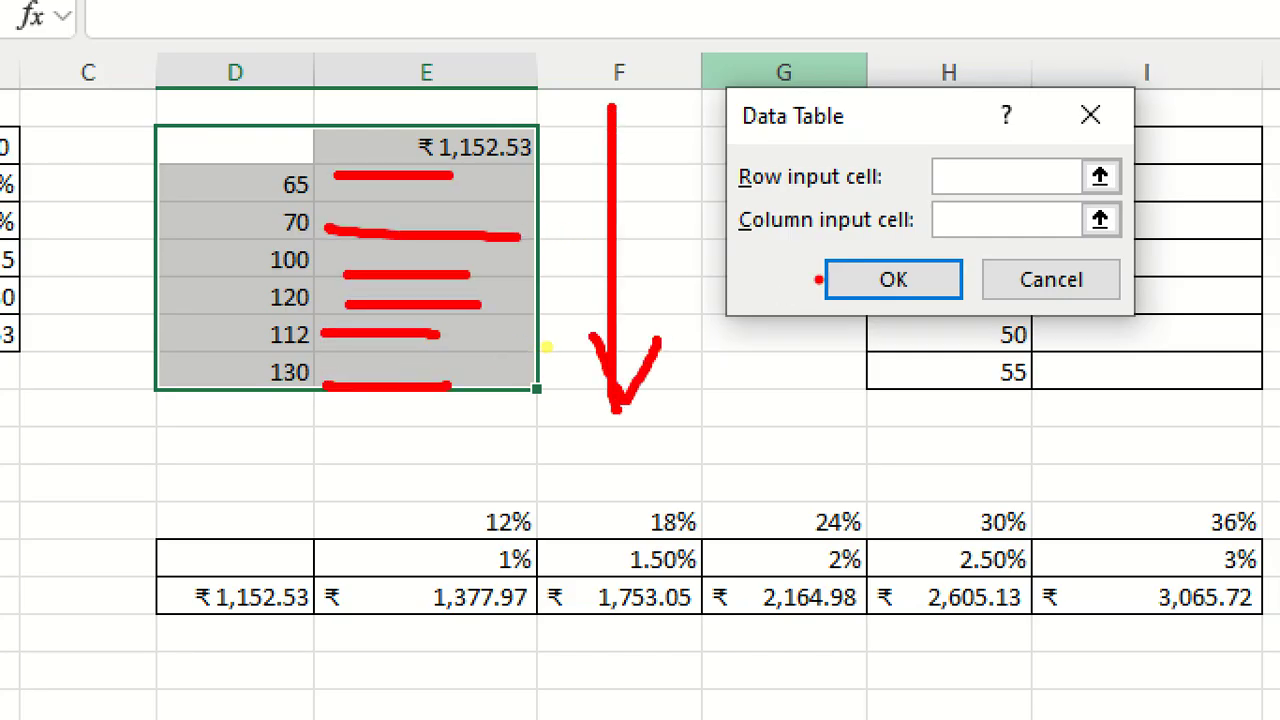
pyautogui.moveTo(751, 249)
pyautogui.mouseDown()
pyautogui.moveTo(1115, 242)
pyautogui.moveTo(1090, 183)
pyautogui.moveTo(758, 196)
pyautogui.moveTo(790, 245)
pyautogui.mouseUp()
pyautogui.press('Escape')
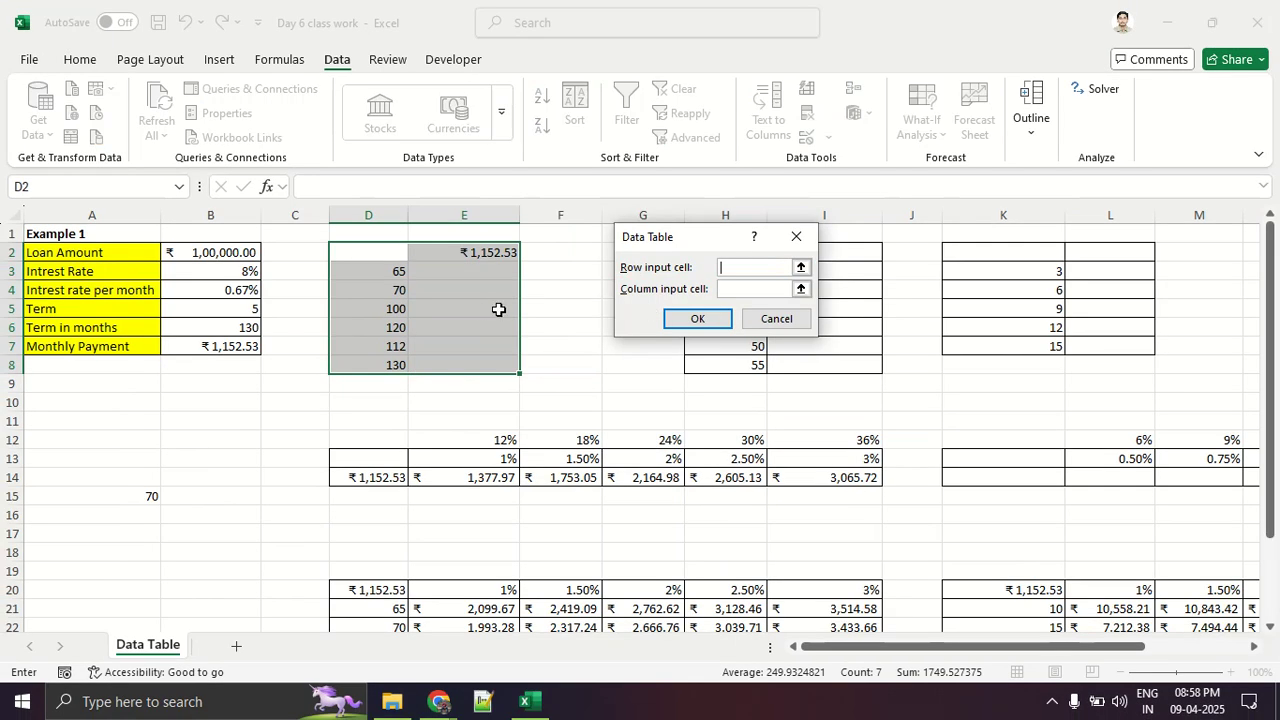
# Step: Set the column input cell to B6, the term in months, and create the data table
pyautogui.click(741, 290)
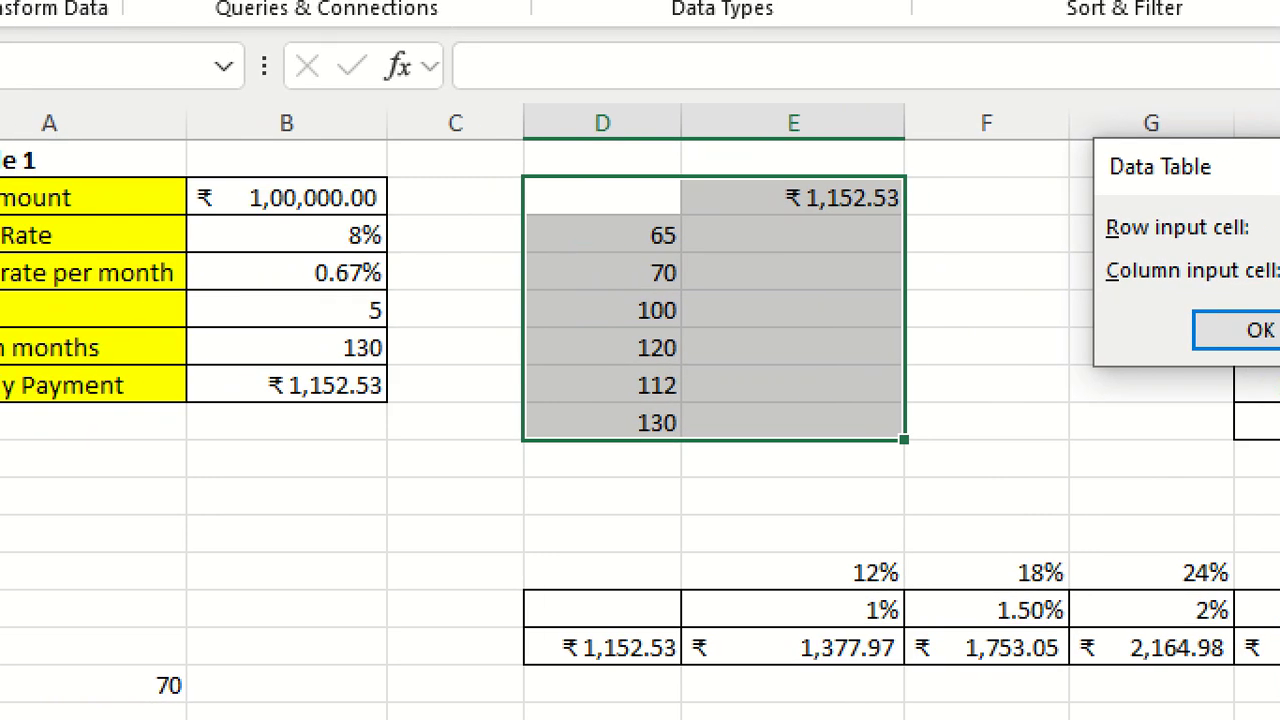
pyautogui.moveTo(638, 200)
pyautogui.mouseDown()
pyautogui.moveTo(665, 438)
pyautogui.moveTo(752, 212)
pyautogui.moveTo(658, 265)
pyautogui.mouseUp()
pyautogui.moveTo(396, 322)
pyautogui.mouseDown()
pyautogui.moveTo(412, 375)
pyautogui.moveTo(425, 322)
pyautogui.mouseUp()
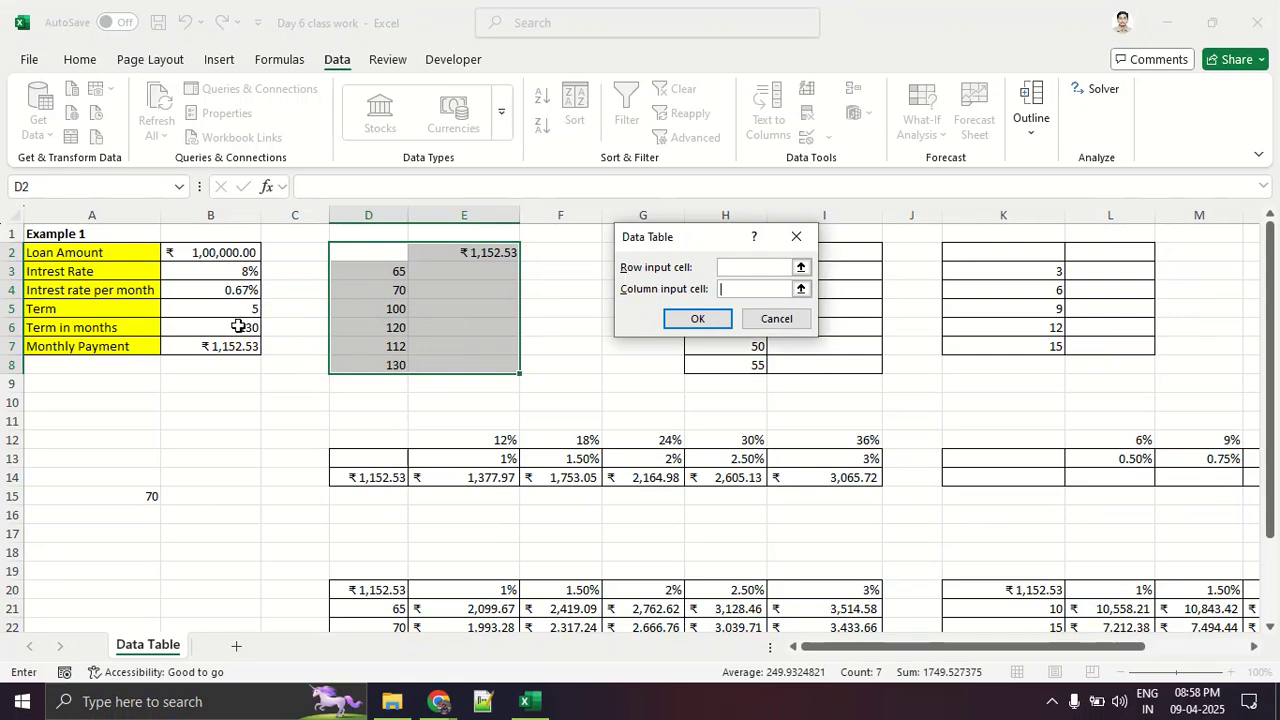
pyautogui.click(238, 327)
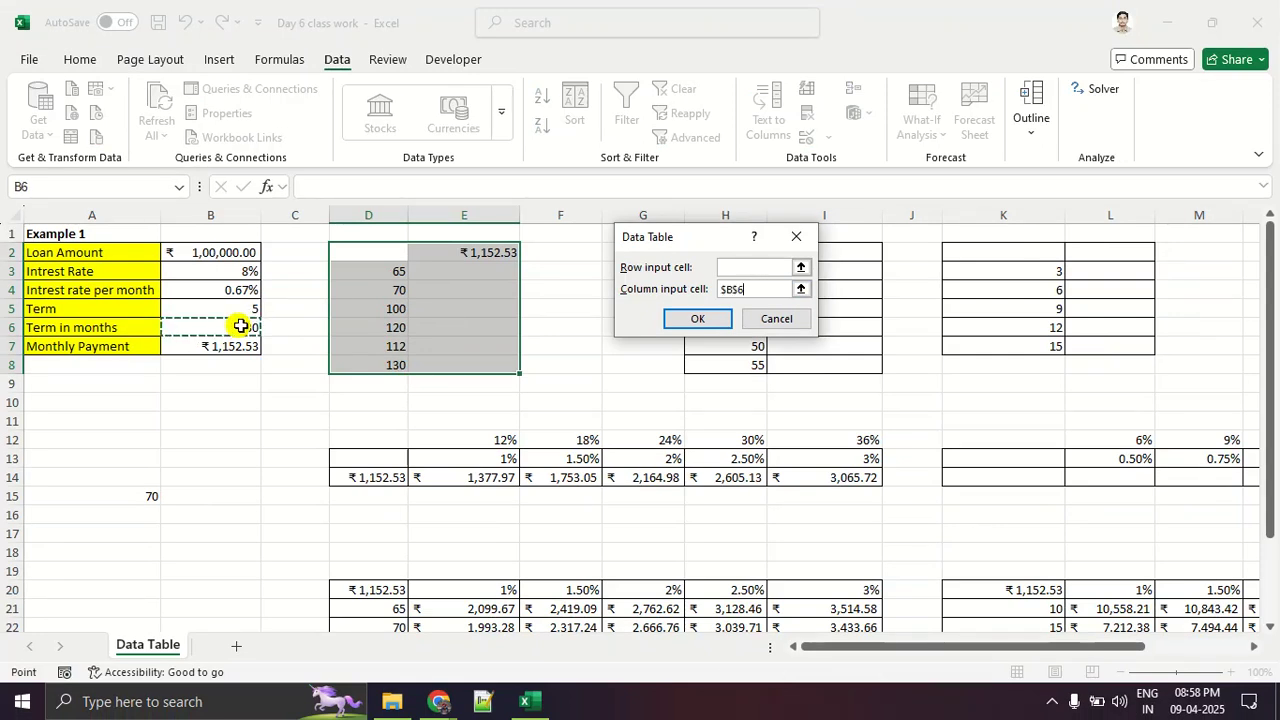
pyautogui.click(696, 319)
pyautogui.click(568, 330)
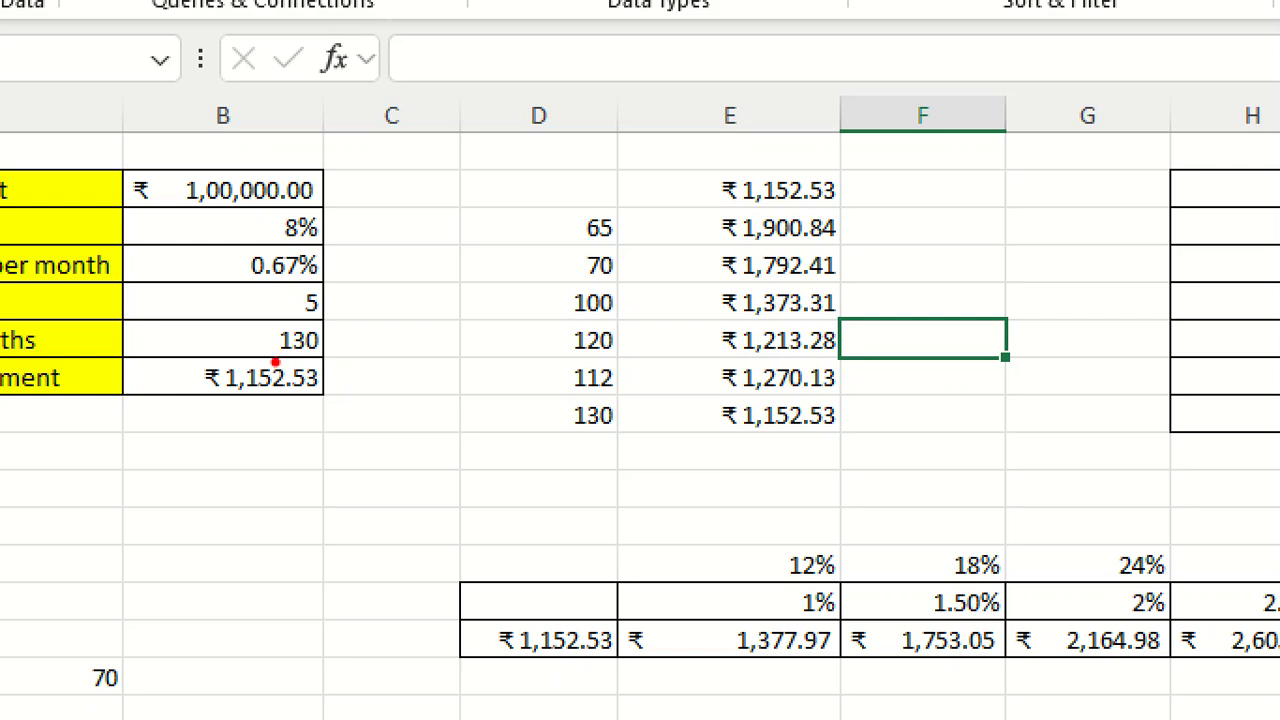
# Step: Underline the term and payment in B6:B7 and the table rows for 130, 112, 120 and 100 months, and leave the annotation
pyautogui.moveTo(270, 362); pyautogui.dragTo(380, 362)
pyautogui.moveTo(228, 384); pyautogui.dragTo(350, 398)
pyautogui.moveTo(574, 437); pyautogui.dragTo(988, 443)
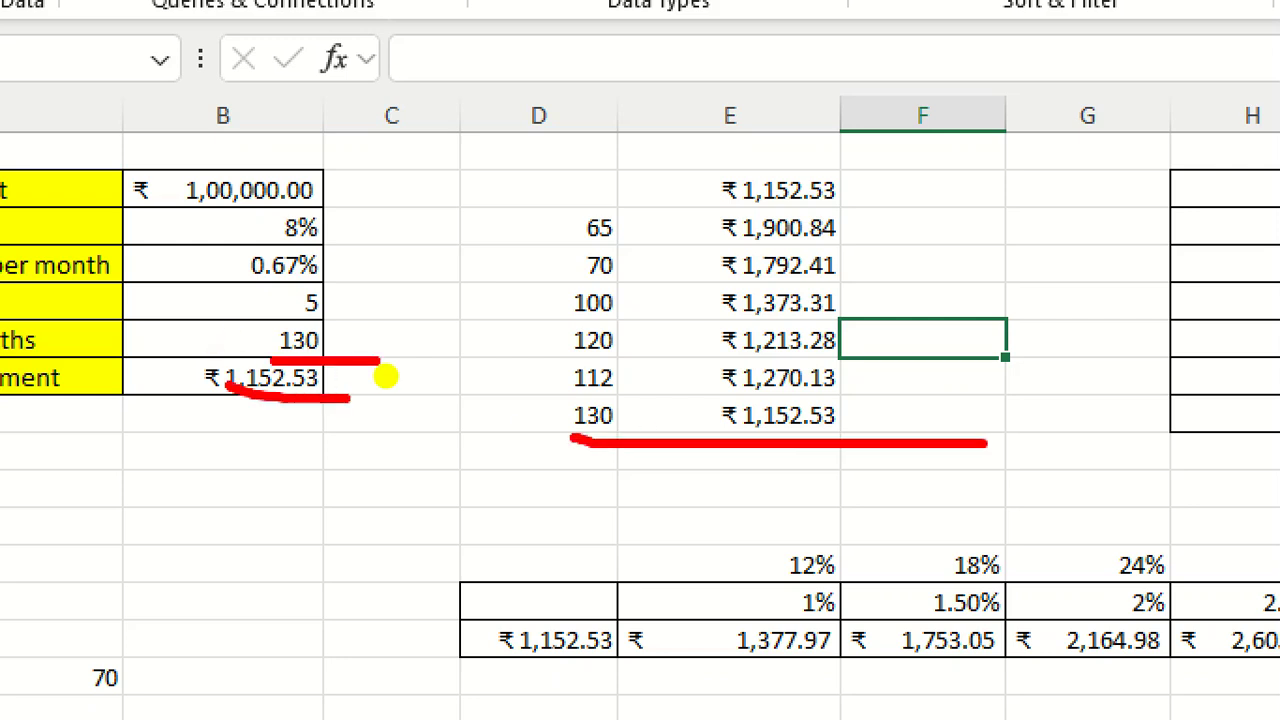
pyautogui.moveTo(572, 392); pyautogui.dragTo(614, 394)
pyautogui.moveTo(720, 388); pyautogui.dragTo(890, 401)
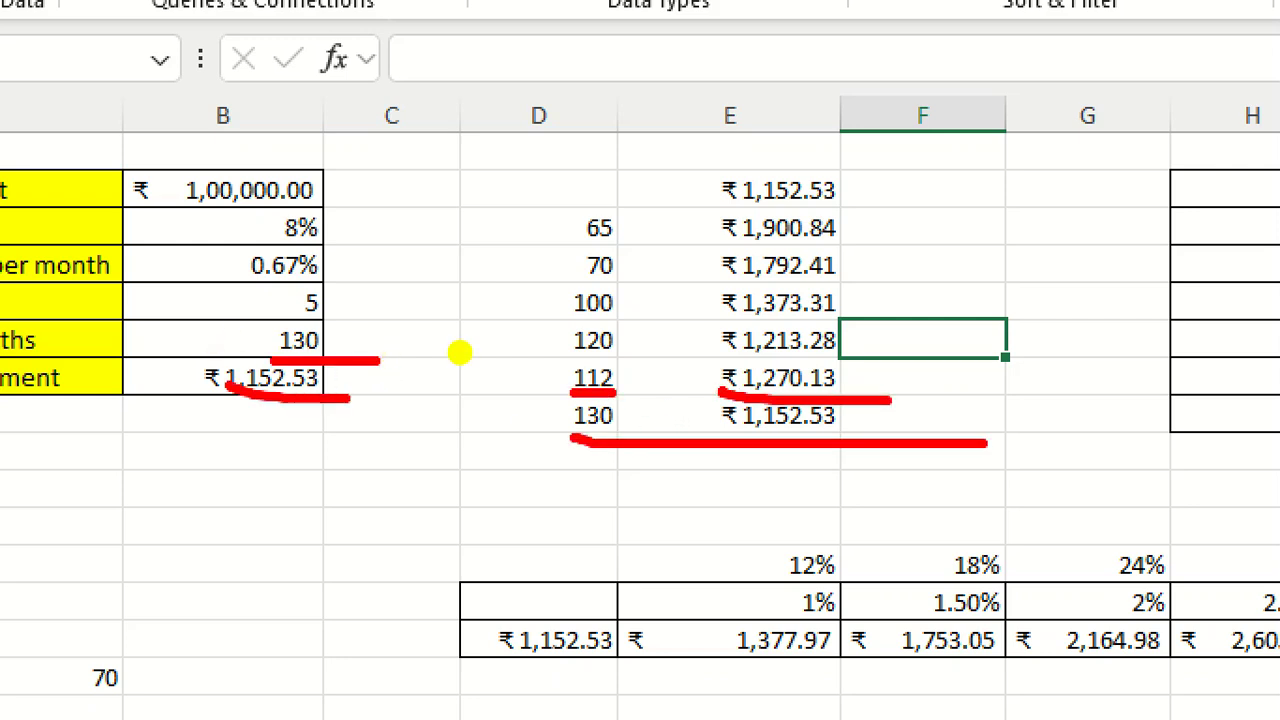
pyautogui.moveTo(560, 355); pyautogui.dragTo(938, 366)
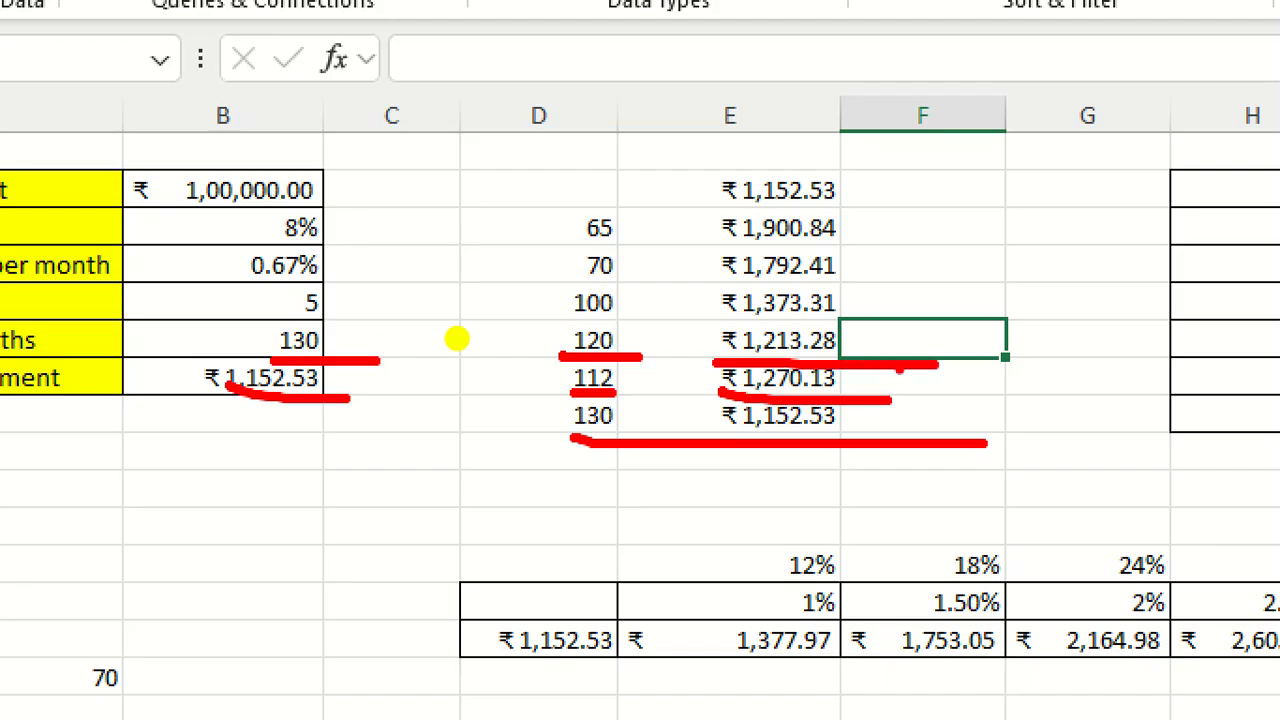
pyautogui.moveTo(545, 323); pyautogui.dragTo(622, 323)
pyautogui.moveTo(740, 324); pyautogui.dragTo(908, 323)
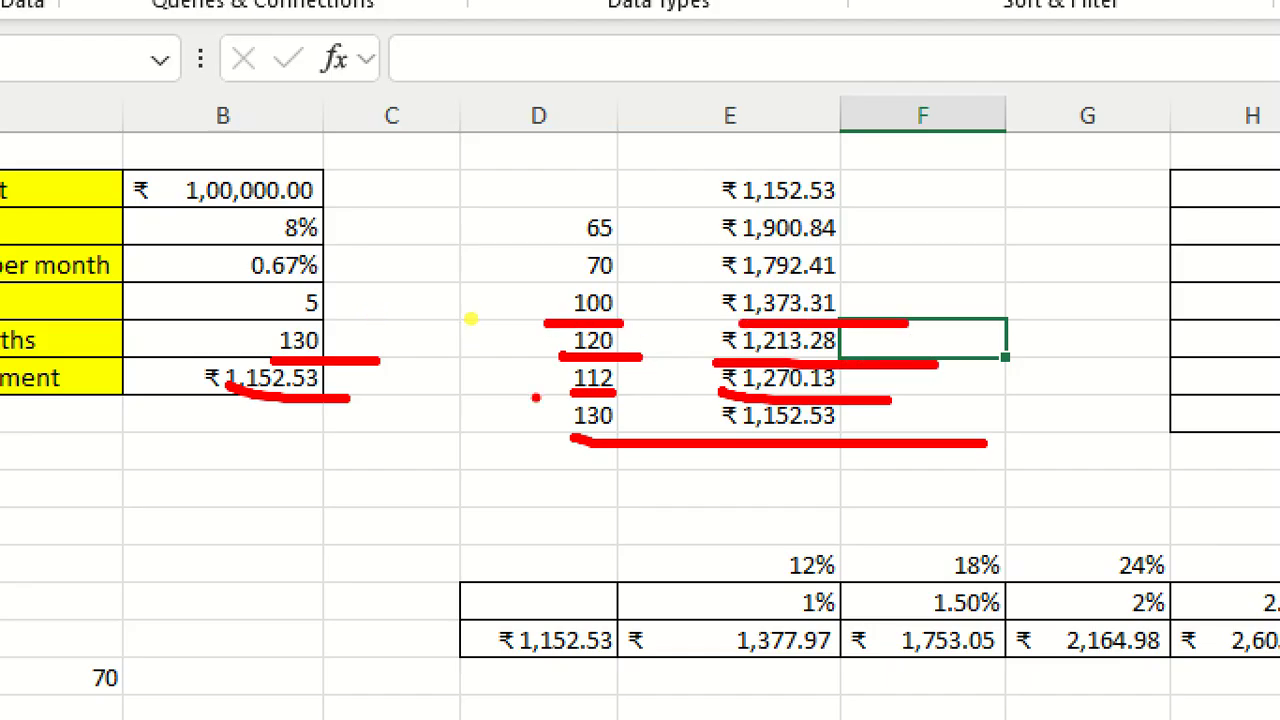
pyautogui.press('Escape')
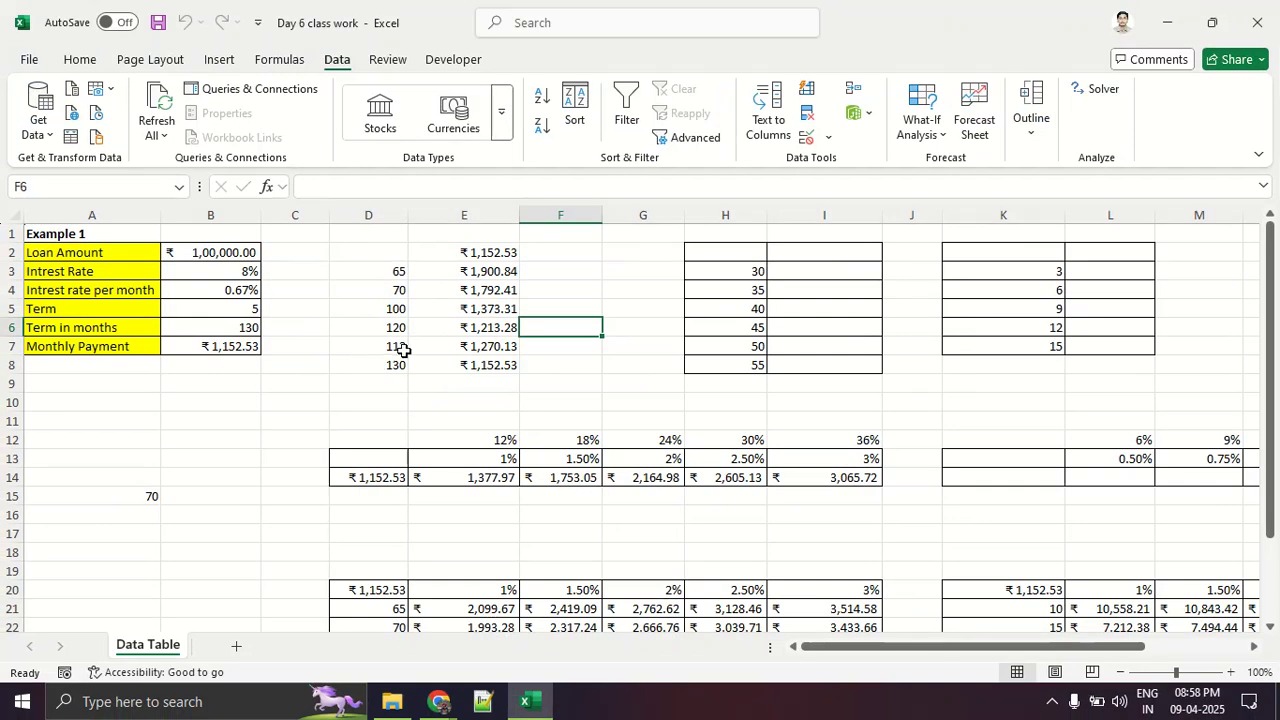
# Step: Replace the term in D7 with 145 as a test, and finally set it to 148
pyautogui.click(404, 346)
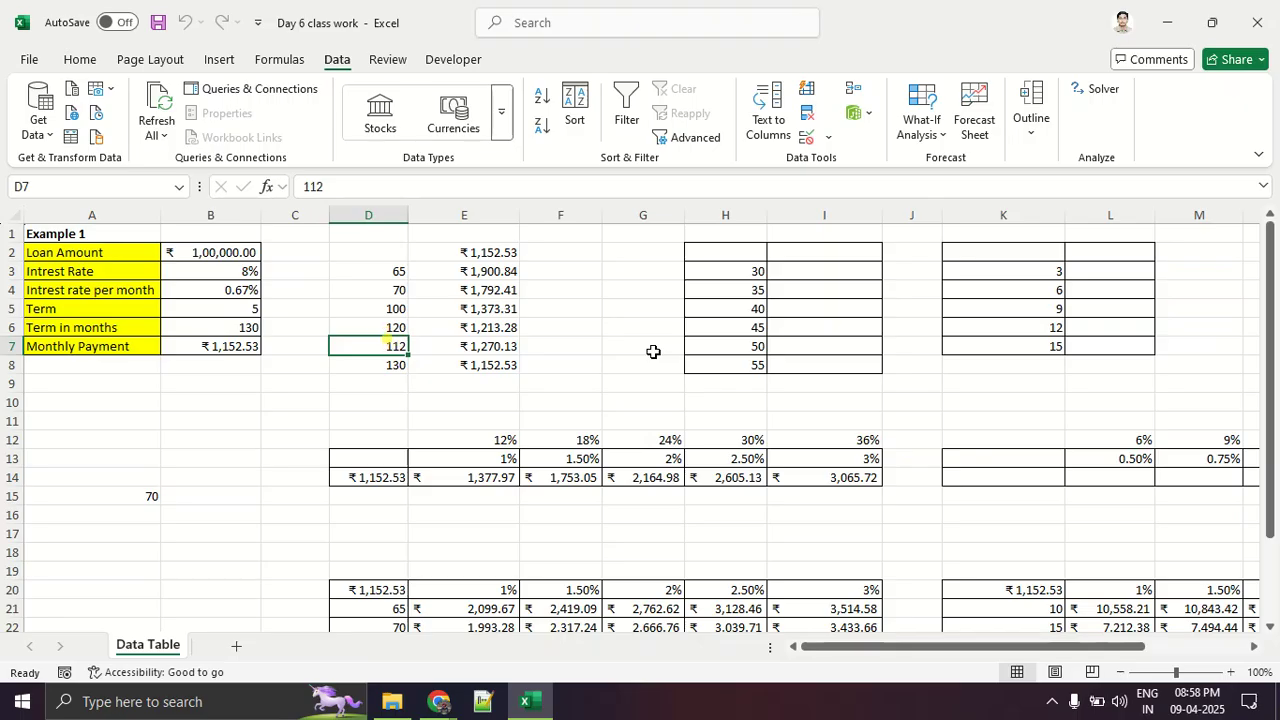
pyautogui.write('145')
pyautogui.press('Return')
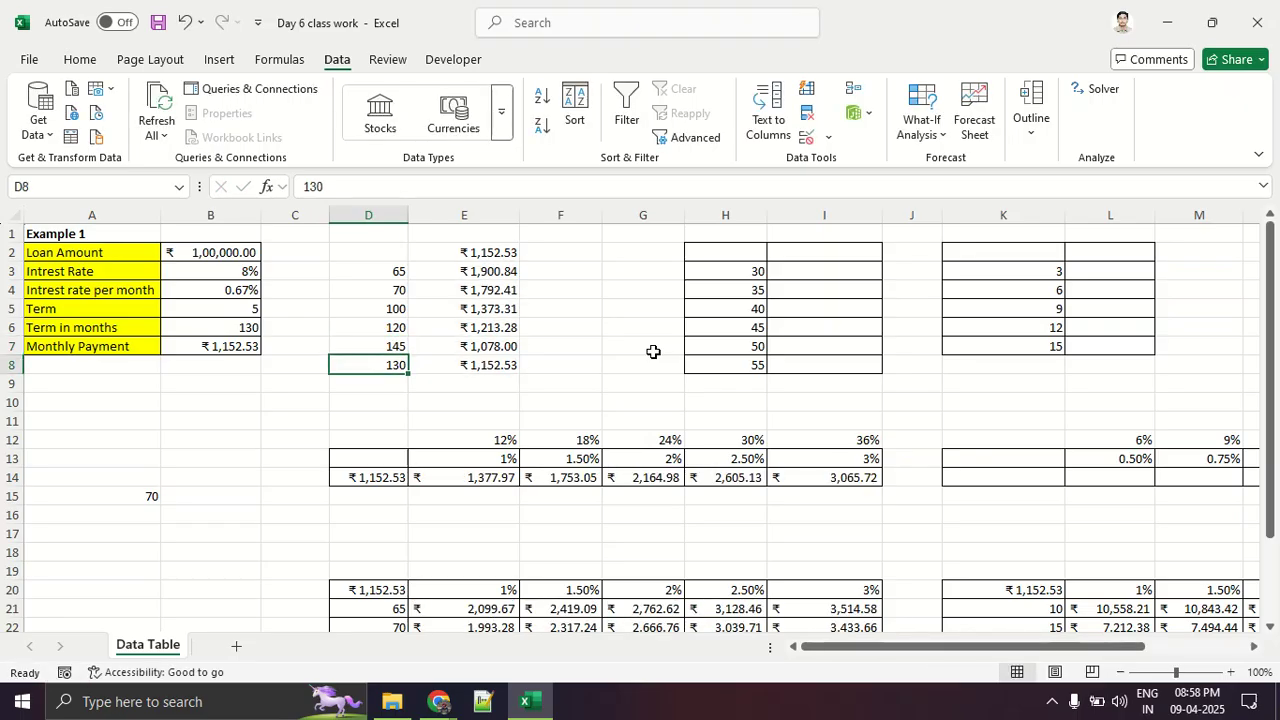
pyautogui.click(398, 343)
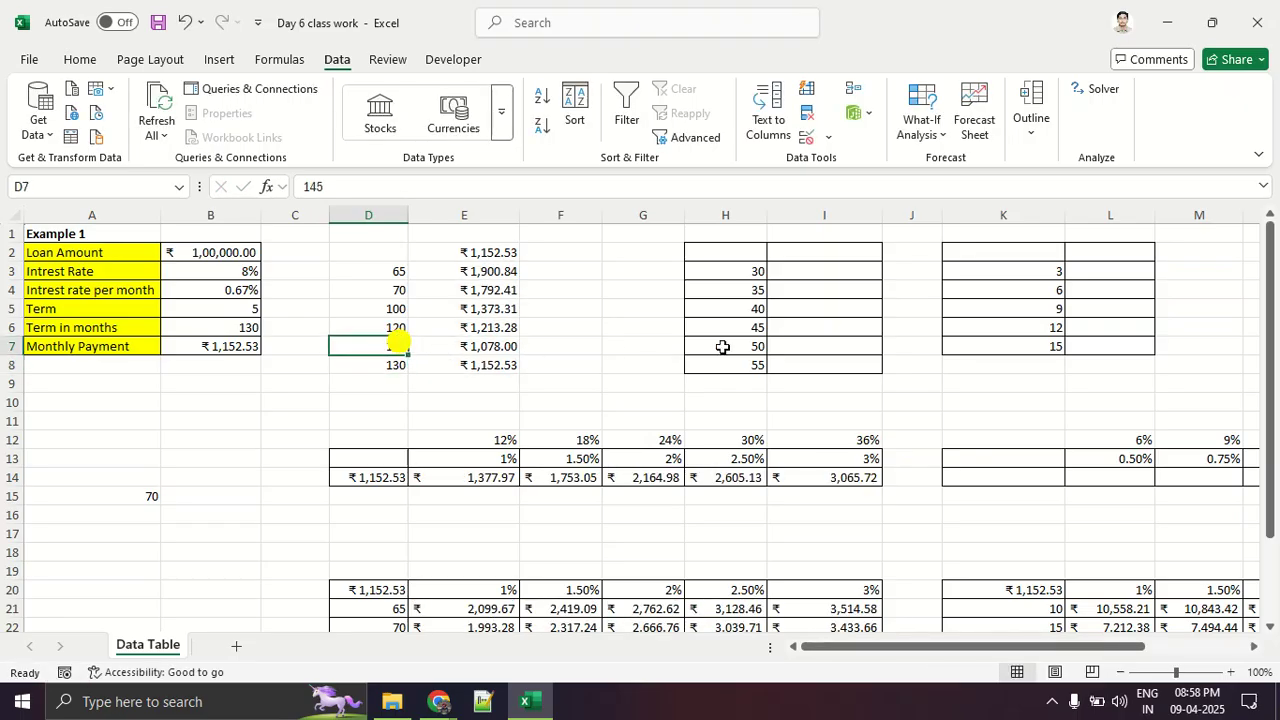
pyautogui.write('14')
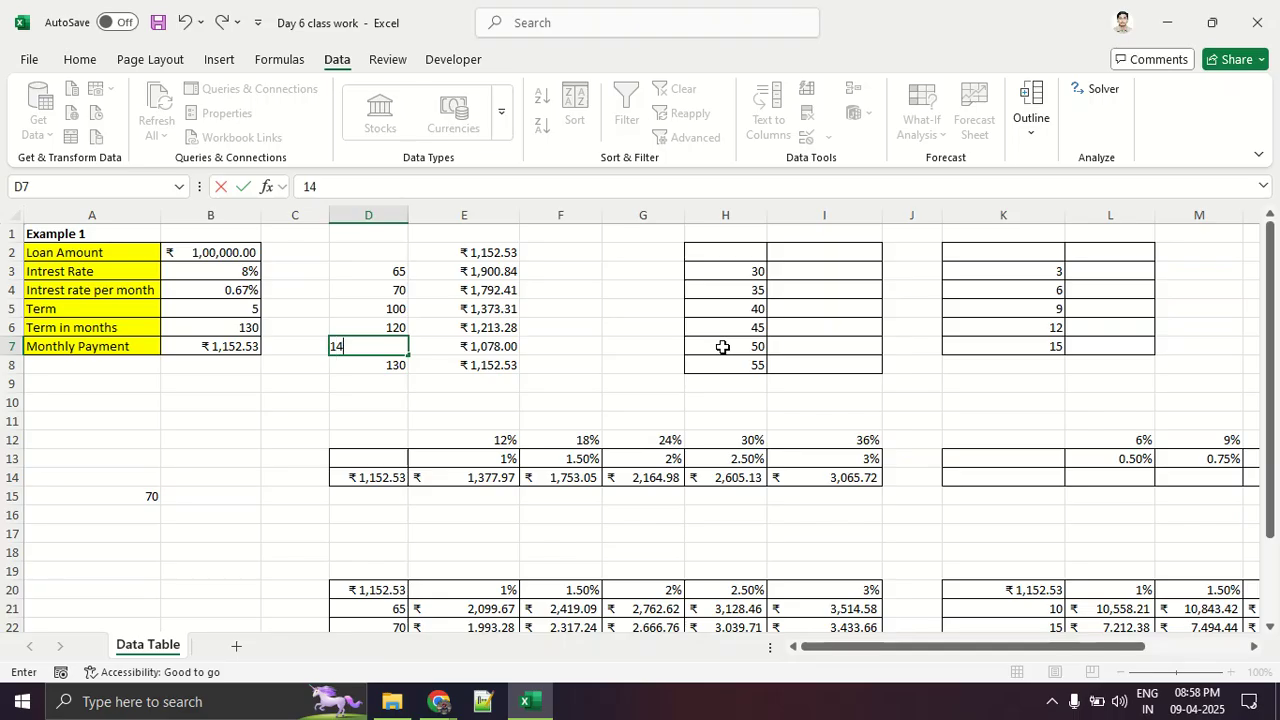
pyautogui.write('8')
pyautogui.press('Return')
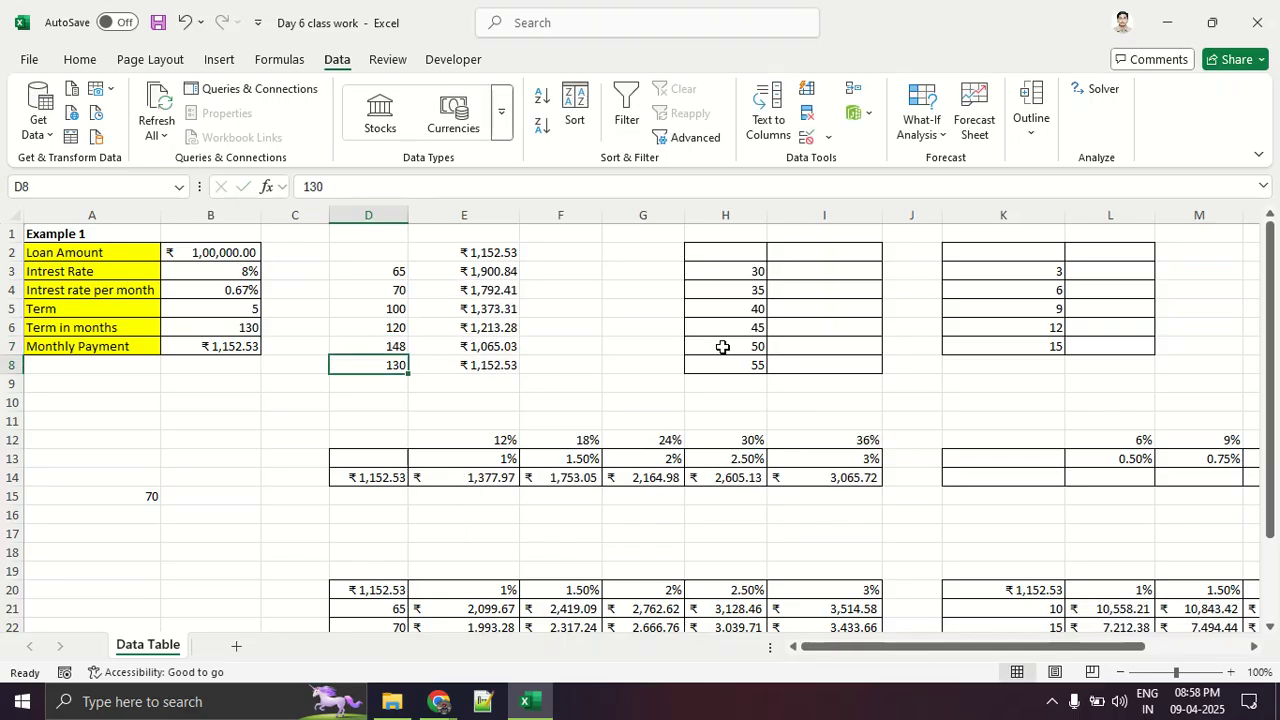
# Step: Check the Google Meet call, return to the Excel workbook, and select the first term in D3
pyautogui.hotkey('alt', 'Tab')
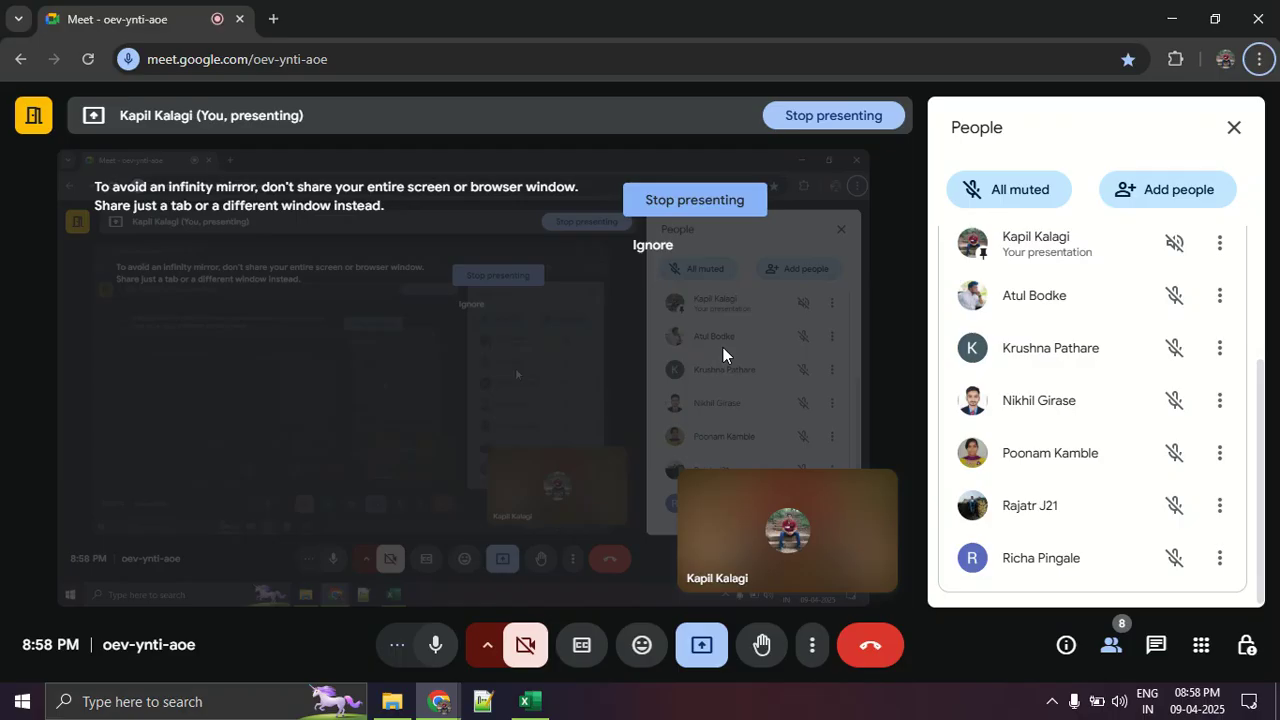
pyautogui.hotkey('alt', 'Tab')
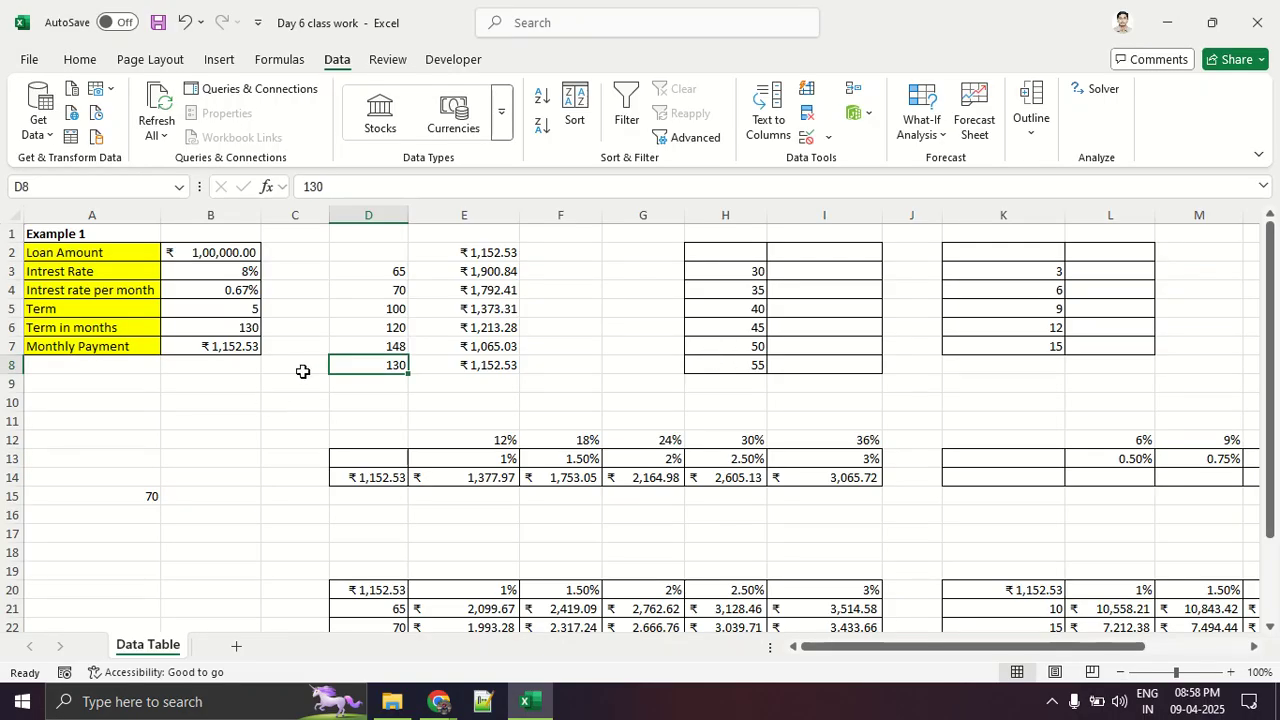
pyautogui.click(394, 271)
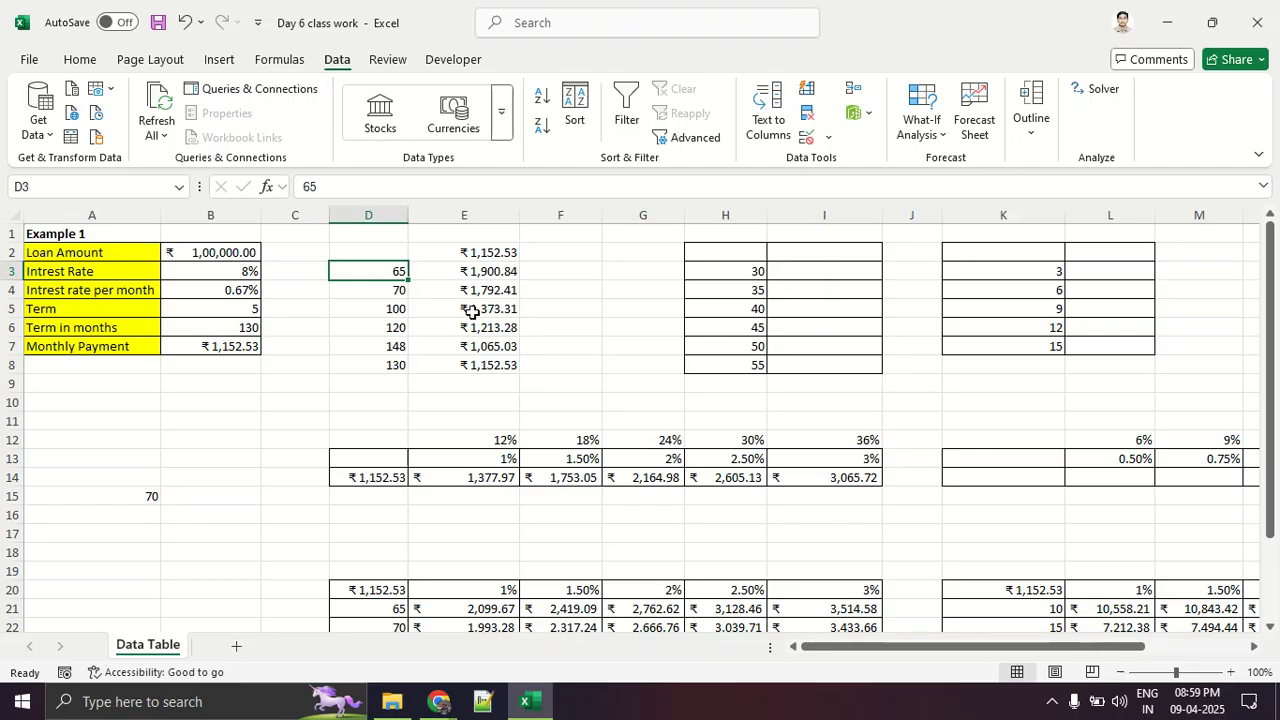
# Step: Apply all borders to the data table range D2:E8
pyautogui.click(442, 401)
pyautogui.moveTo(383, 254); pyautogui.dragTo(494, 372)
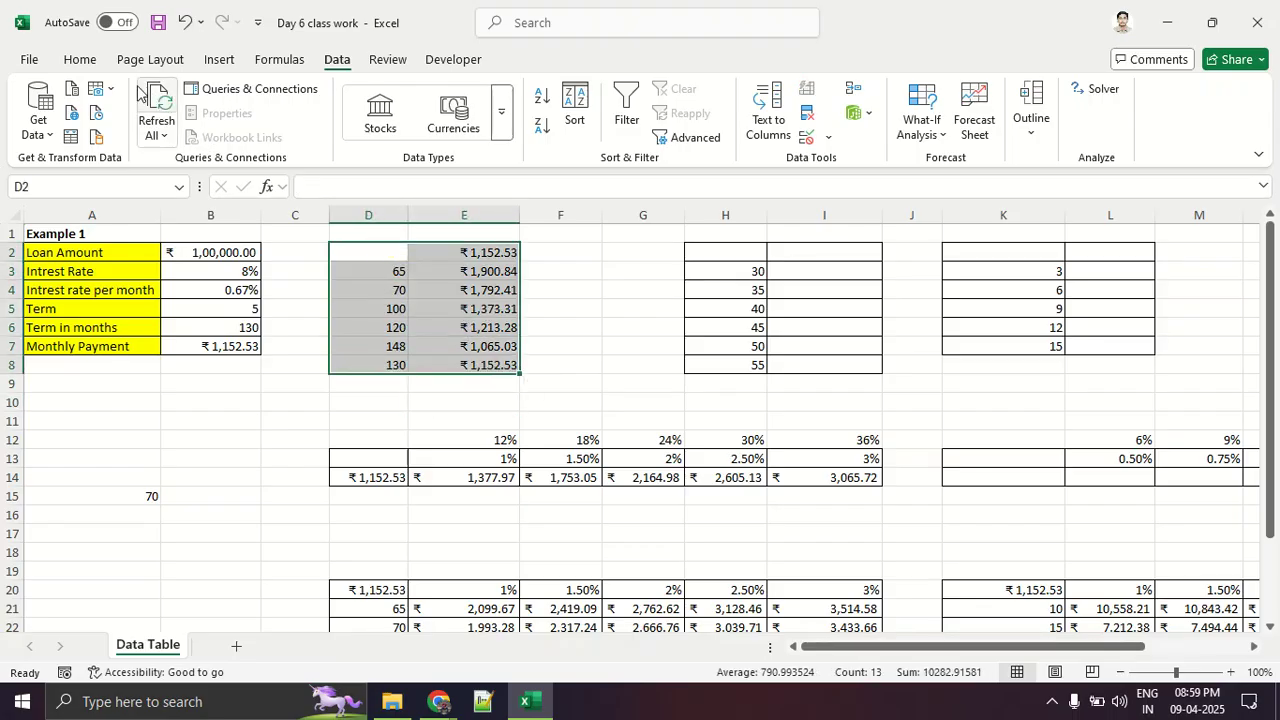
pyautogui.click(80, 59)
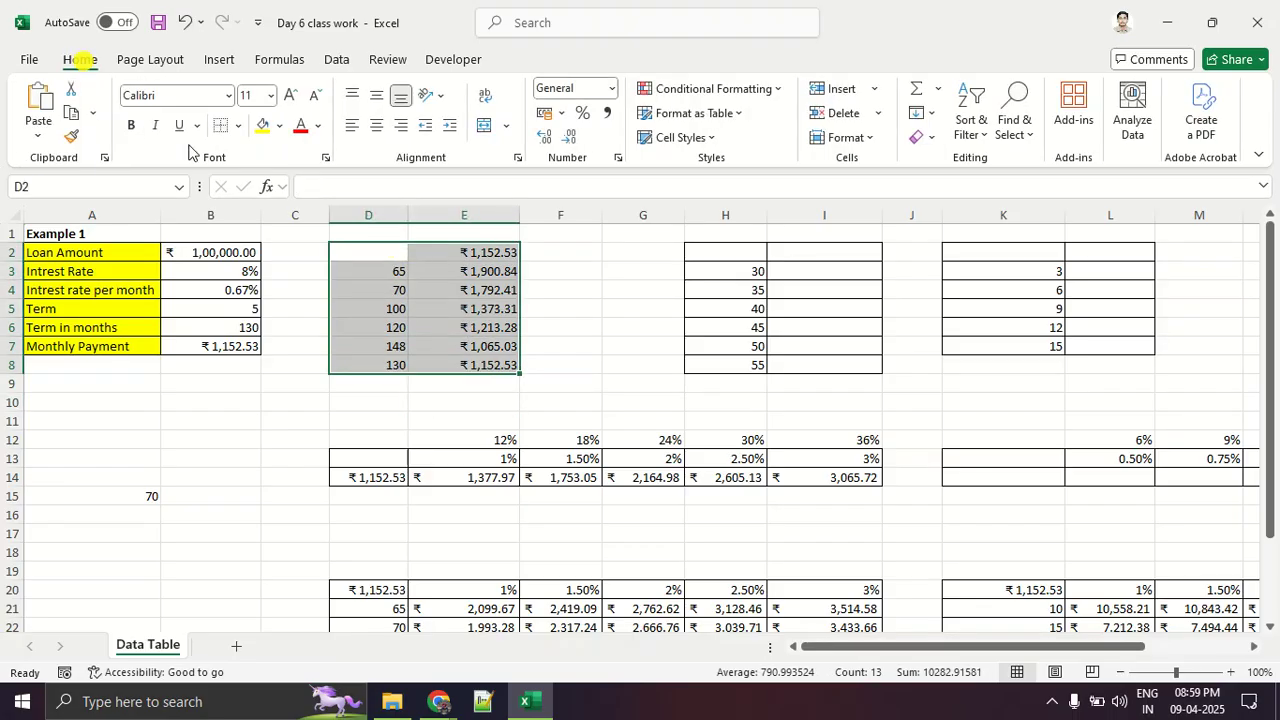
pyautogui.click(238, 125)
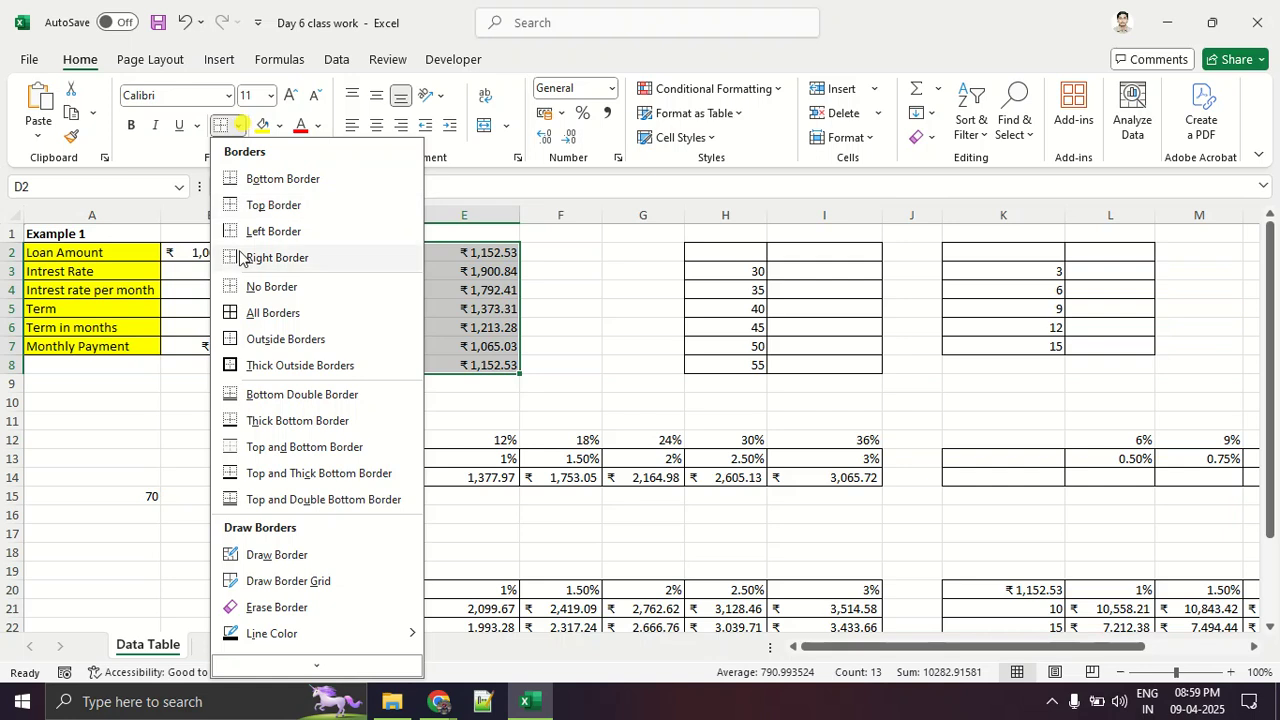
pyautogui.click(280, 313)
pyautogui.click(566, 339)
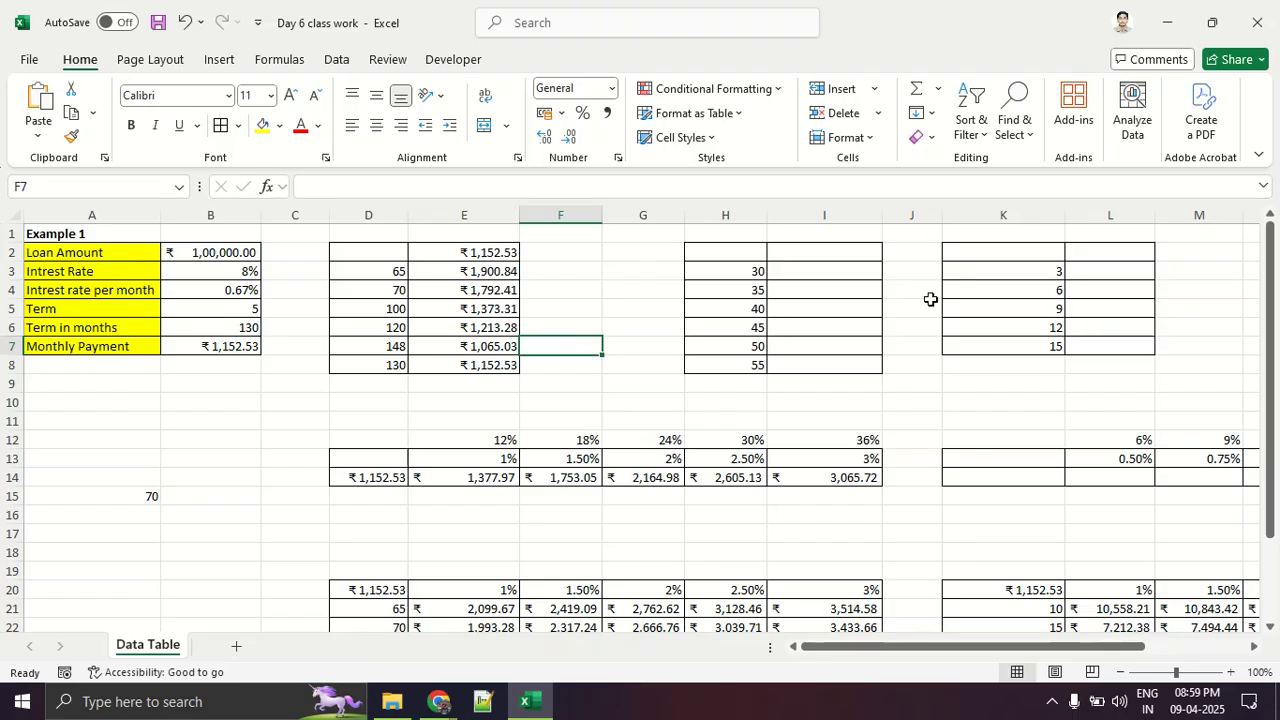
# Step: Enter the terms 12, 15, 24 and 18 months in cells H3:H6 of the second table
pyautogui.click(758, 269)
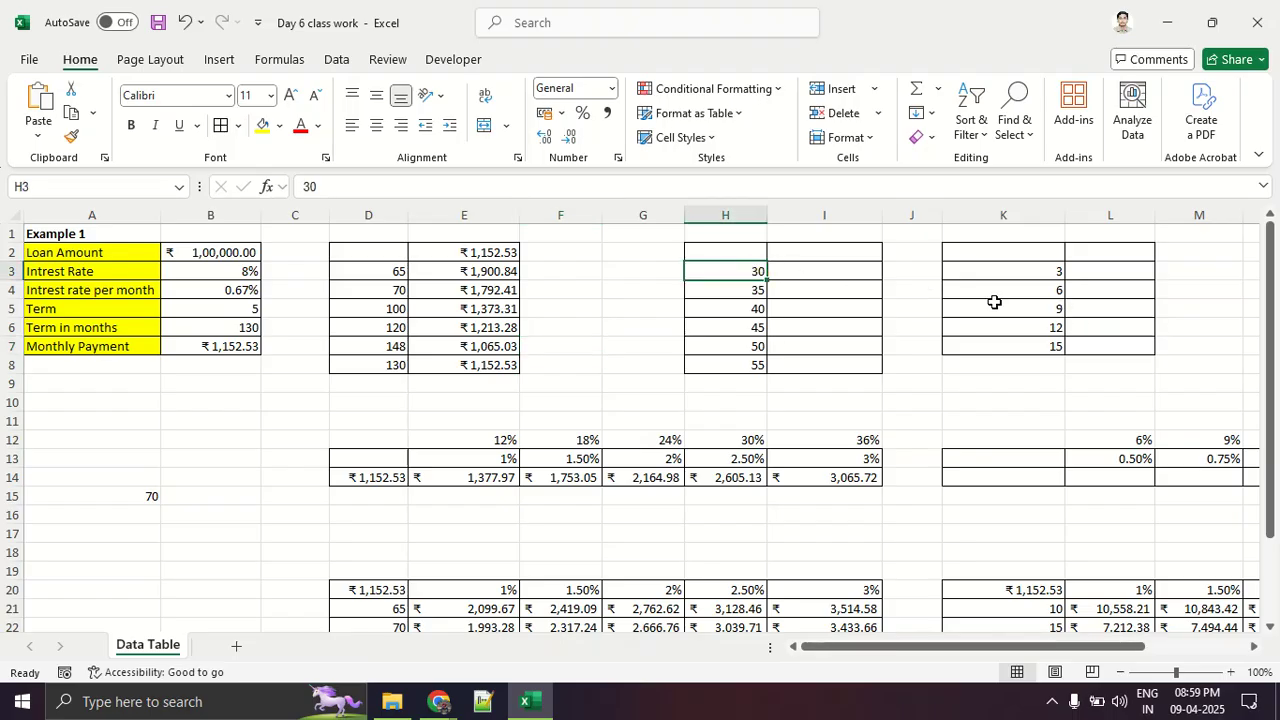
pyautogui.write('12')
pyautogui.press('Return')
pyautogui.write('15')
pyautogui.press('Return')
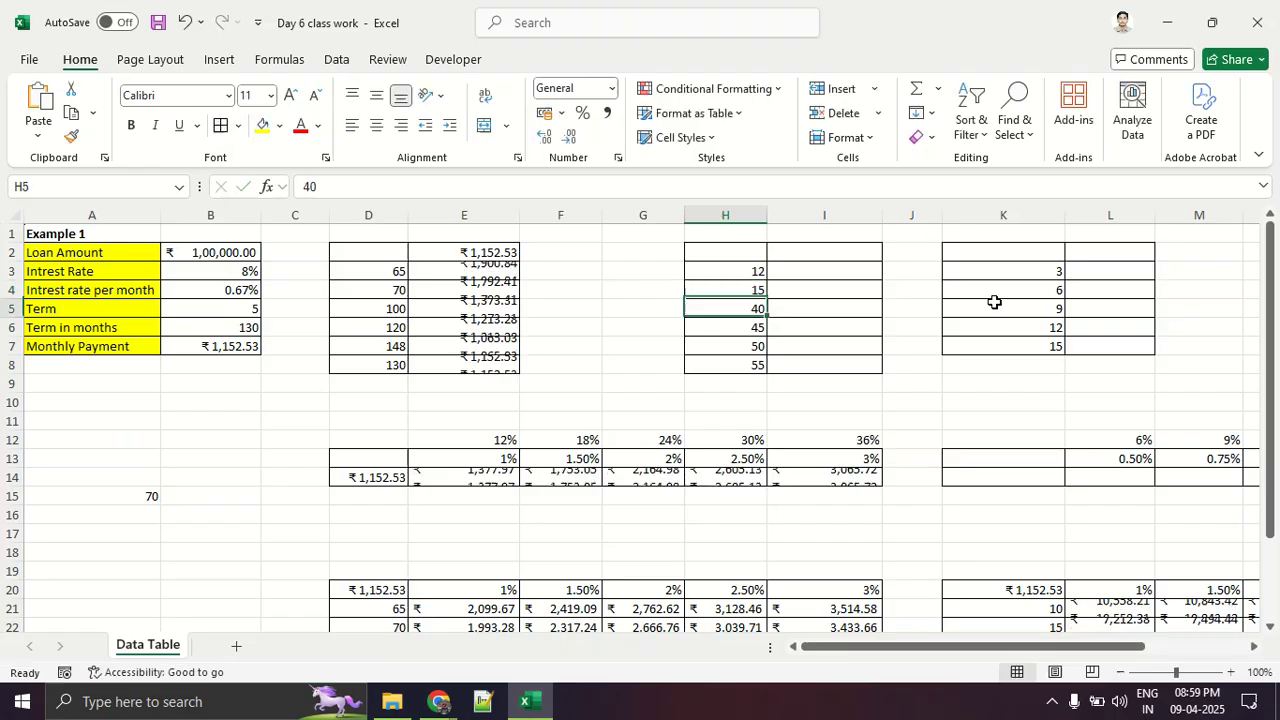
pyautogui.write('1')
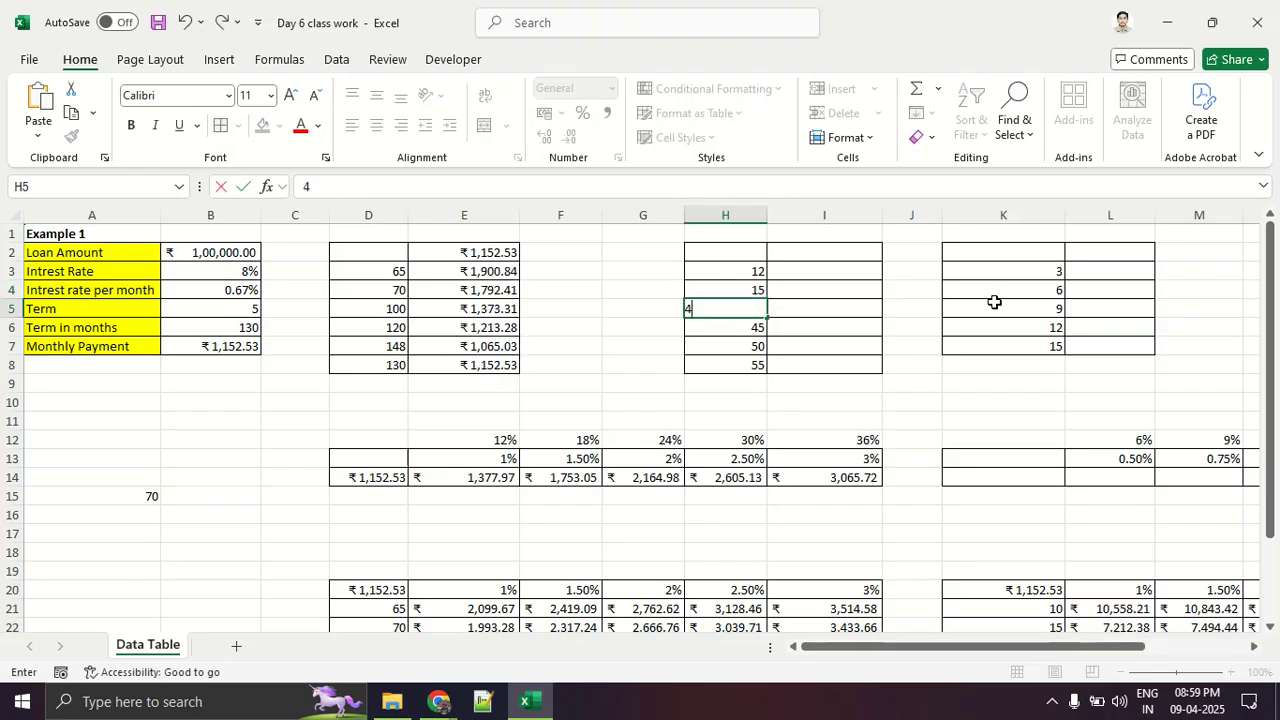
pyautogui.write('4')
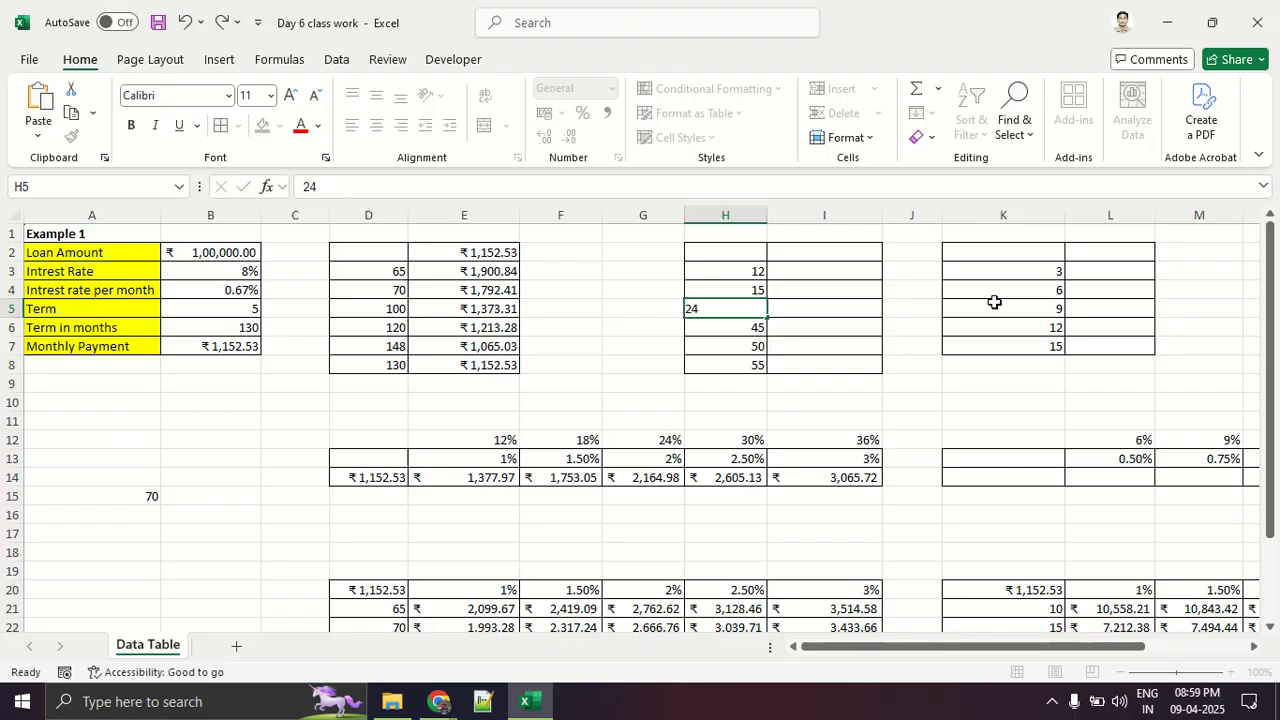
pyautogui.press('Return')
pyautogui.write('18')
pyautogui.press('Return')
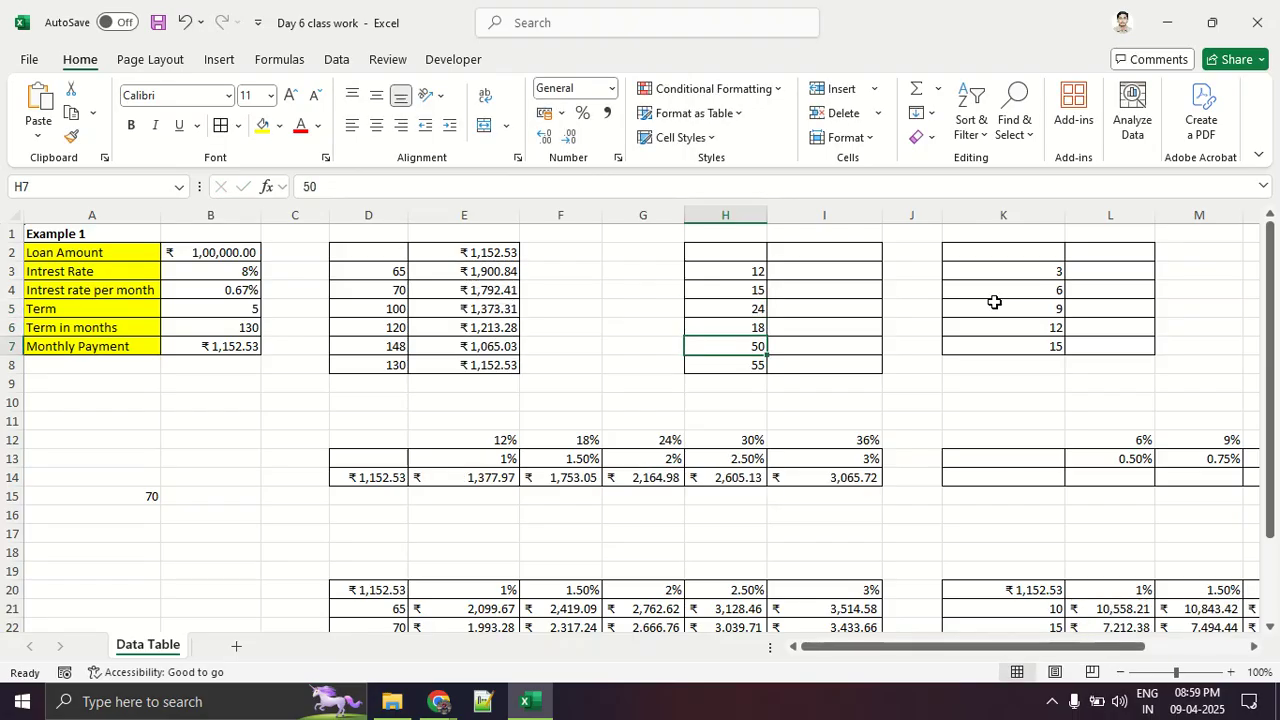
# Step: Enter the terms 34 and 55 in H7 and H8, and look back over the term column
pyautogui.write('34')
pyautogui.press('Return')
pyautogui.write('55')
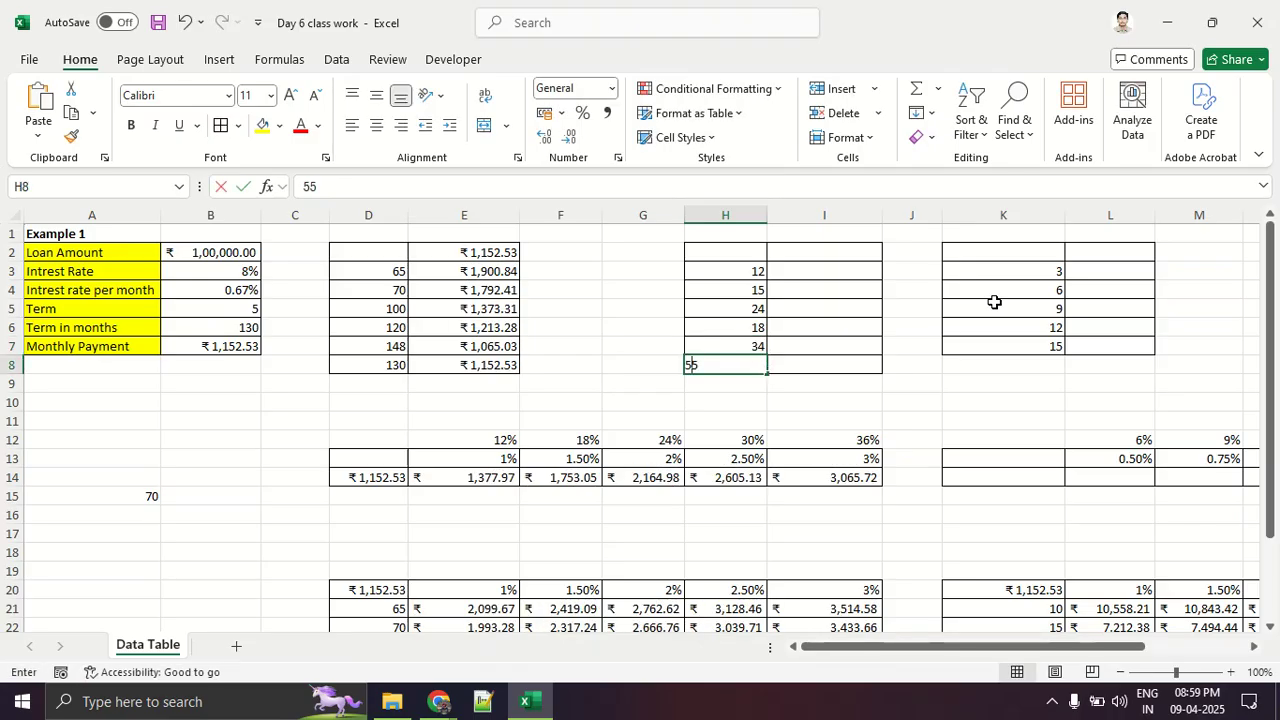
pyautogui.press('Up')
pyautogui.press('Up')
pyautogui.press('Up')
pyautogui.press('Up')
pyautogui.press('Up')
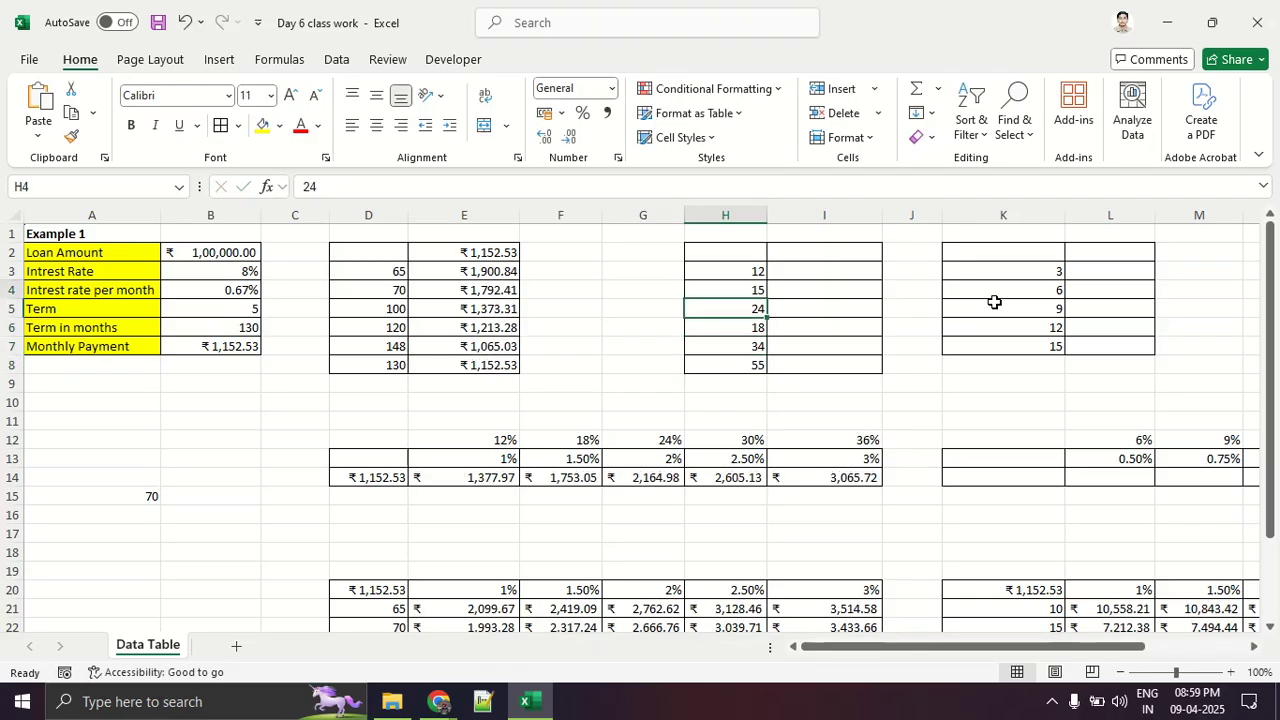
pyautogui.press('Down')
pyautogui.press('Down')
pyautogui.press('Down')
pyautogui.press('Down')
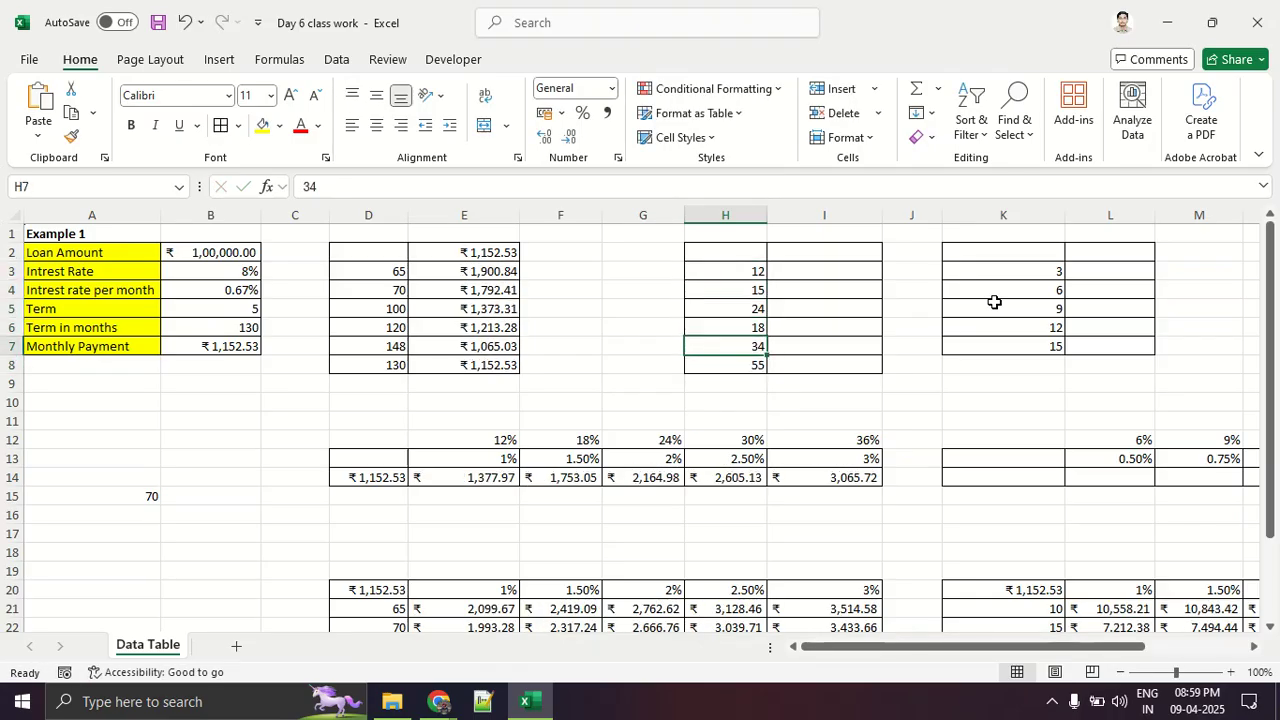
# Step: Apply all borders to the second table range H2:I8
pyautogui.moveTo(692, 270); pyautogui.dragTo(700, 366)
pyautogui.moveTo(737, 252); pyautogui.dragTo(803, 371)
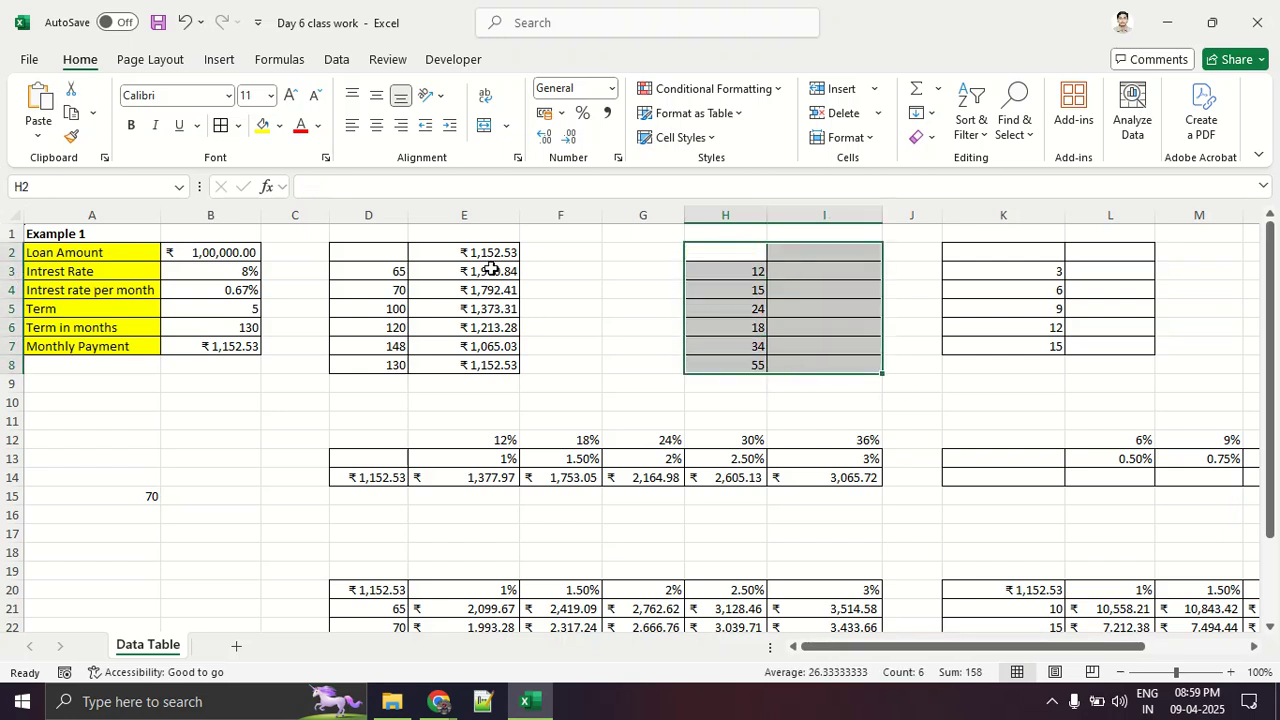
pyautogui.click(240, 126)
pyautogui.click(290, 318)
pyautogui.click(638, 380)
# Step: Link I2 to the monthly payment with the formula =B7
pyautogui.click(783, 255)
pyautogui.write('=')
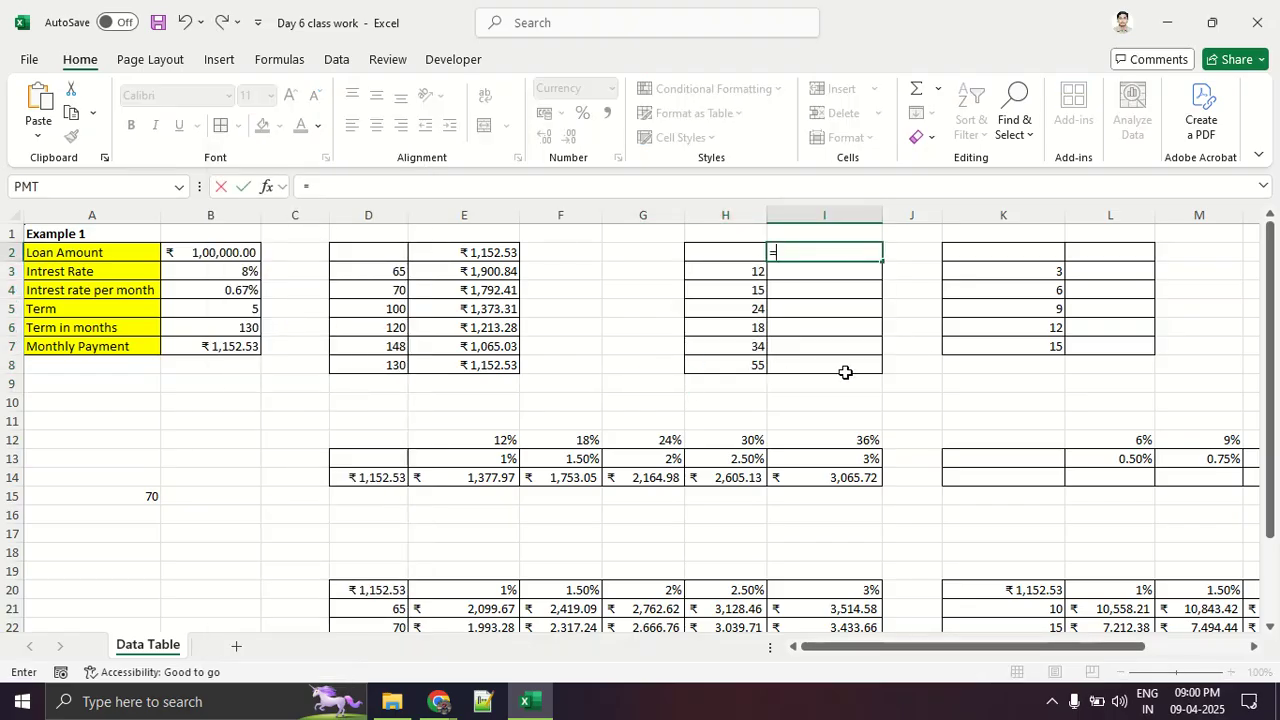
pyautogui.click(240, 345)
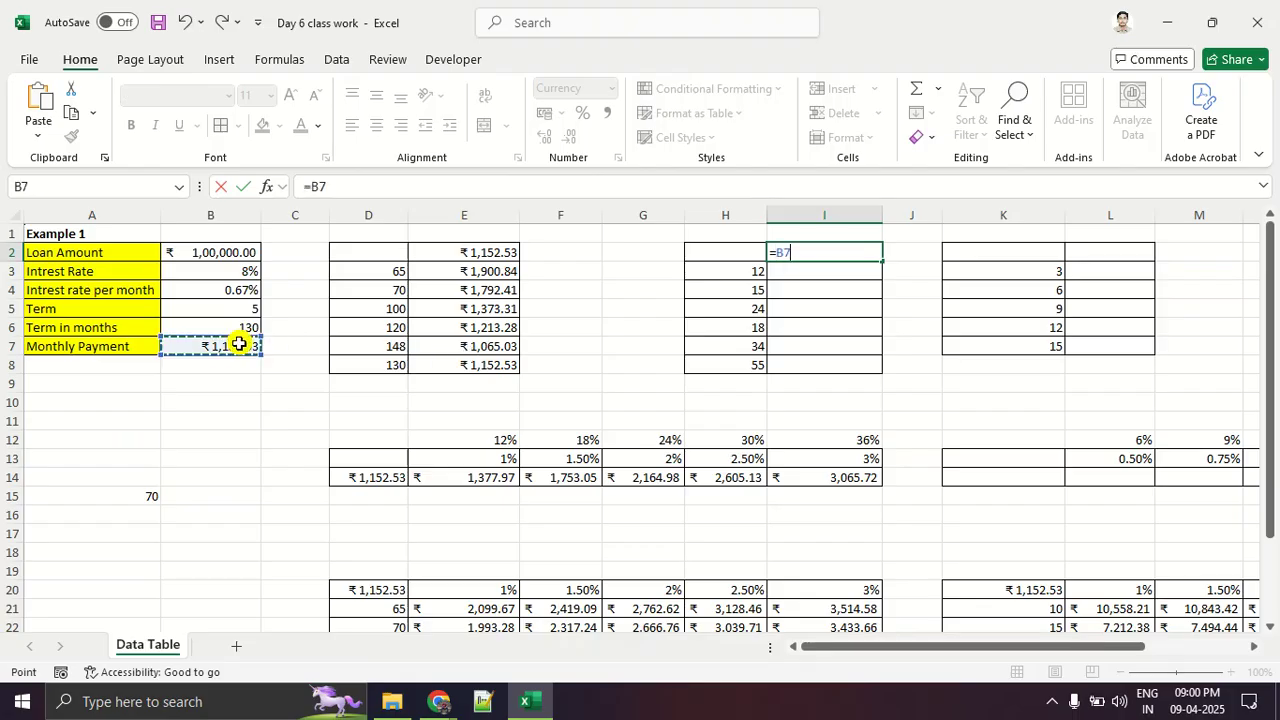
pyautogui.press('Return')
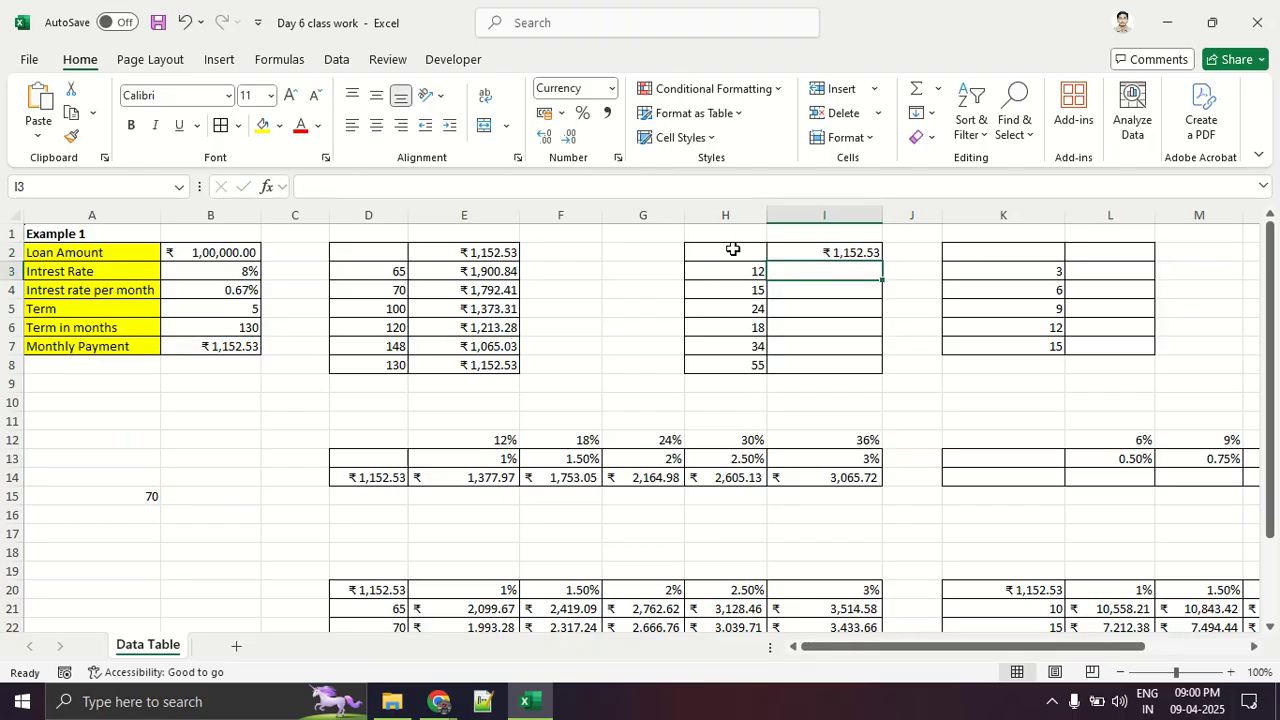
# Step: Create a what-if data table on H2:I8 with the term in months, B6, as the column input cell, marking both on screen
pyautogui.moveTo(733, 249); pyautogui.dragTo(803, 365)
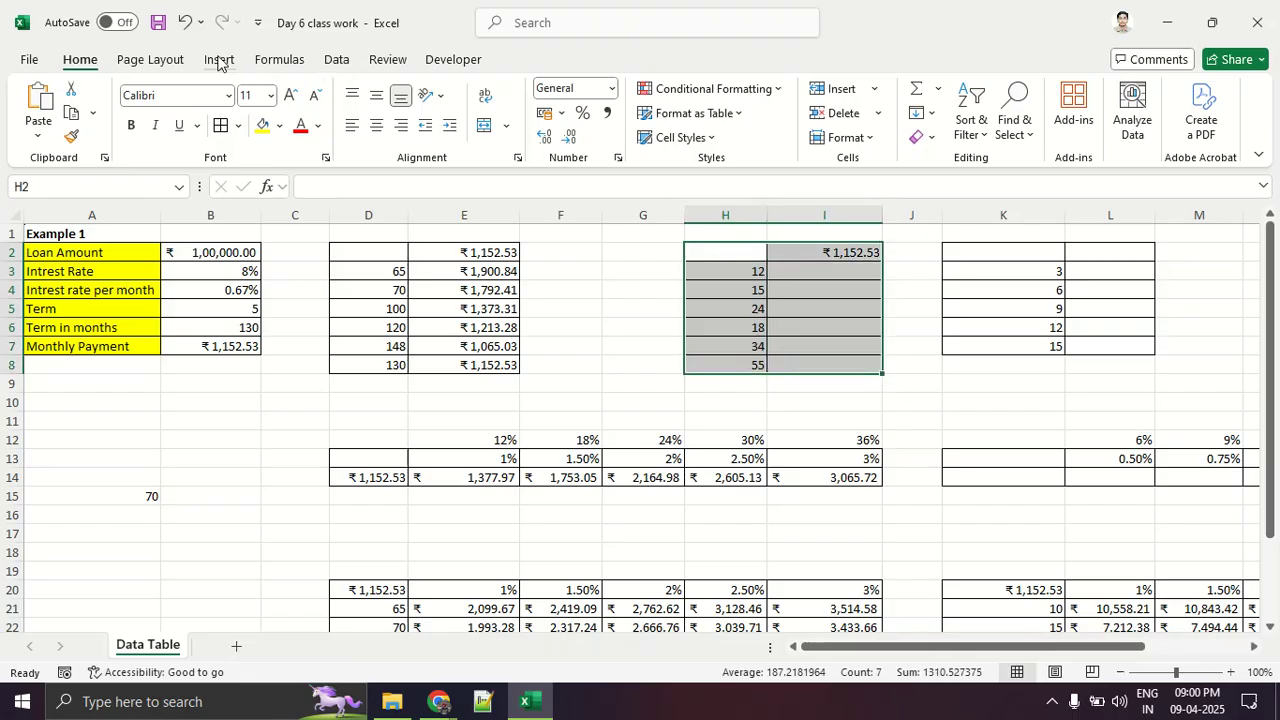
pyautogui.click(339, 66)
pyautogui.click(918, 128)
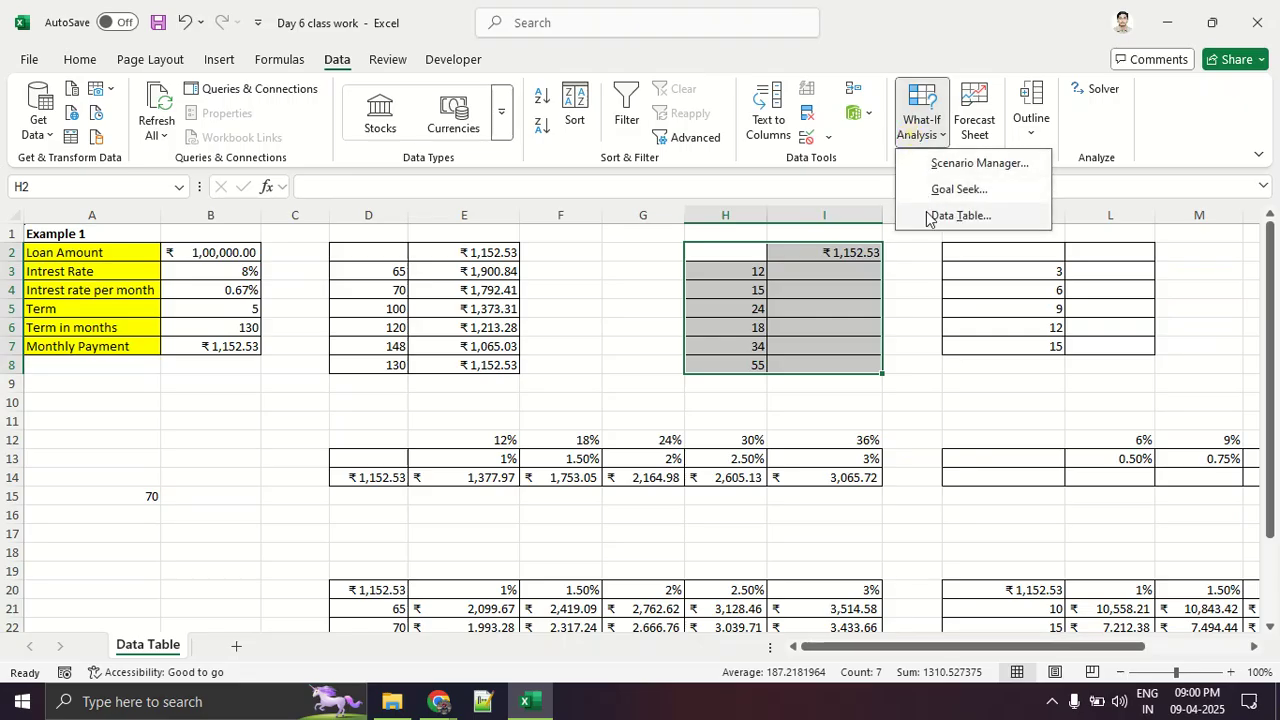
pyautogui.click(958, 216)
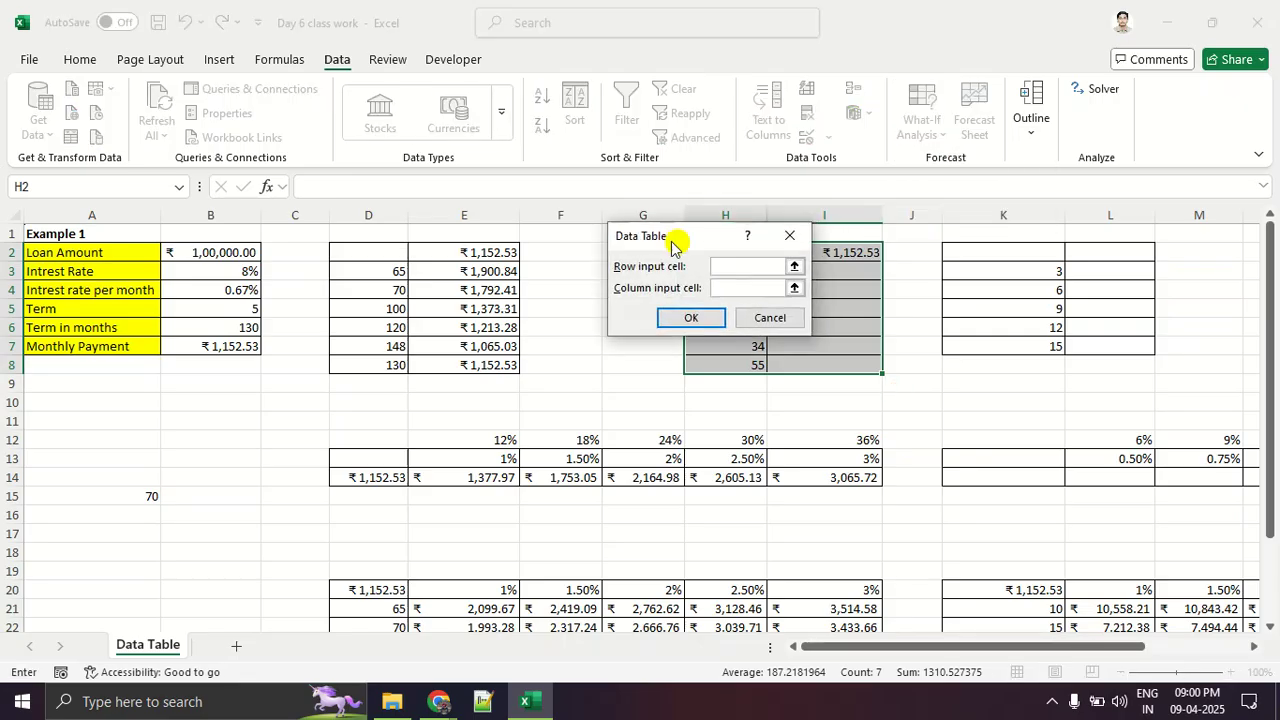
pyautogui.moveTo(672, 245); pyautogui.dragTo(541, 200)
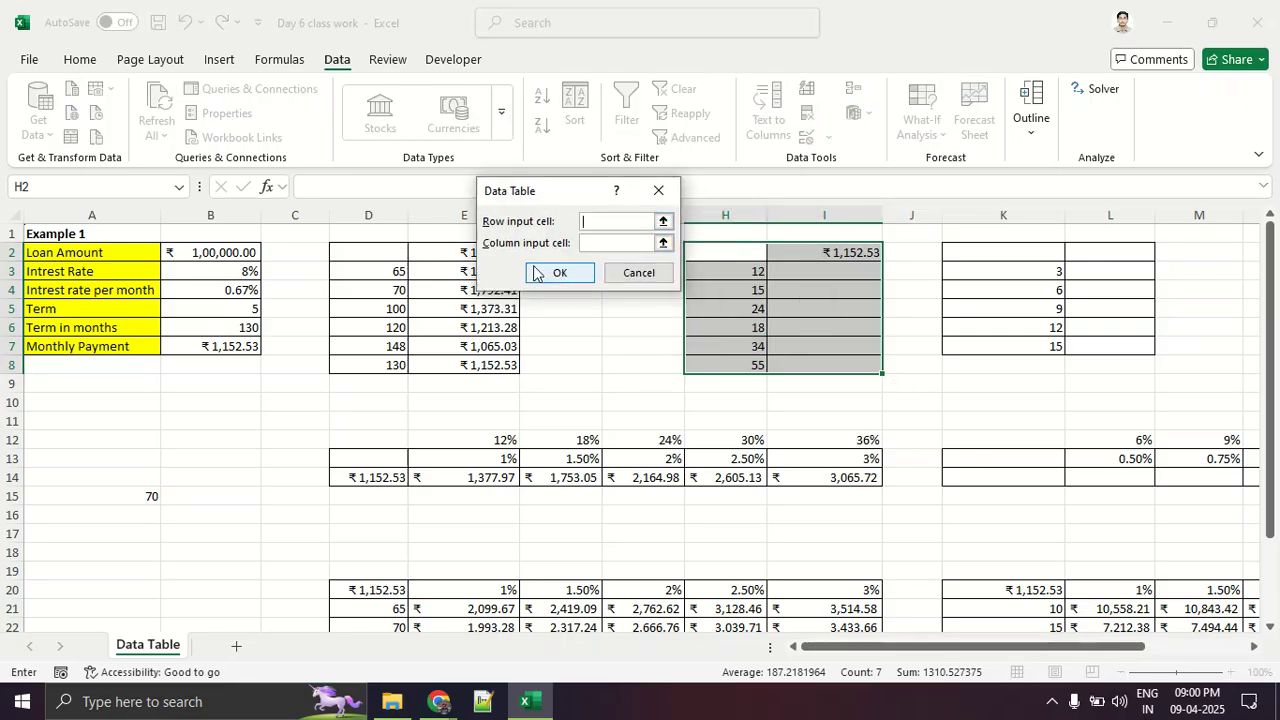
pyautogui.moveTo(495, 254); pyautogui.dragTo(652, 256)
pyautogui.moveTo(271, 325)
pyautogui.mouseDown()
pyautogui.moveTo(245, 336)
pyautogui.moveTo(280, 318)
pyautogui.mouseUp()
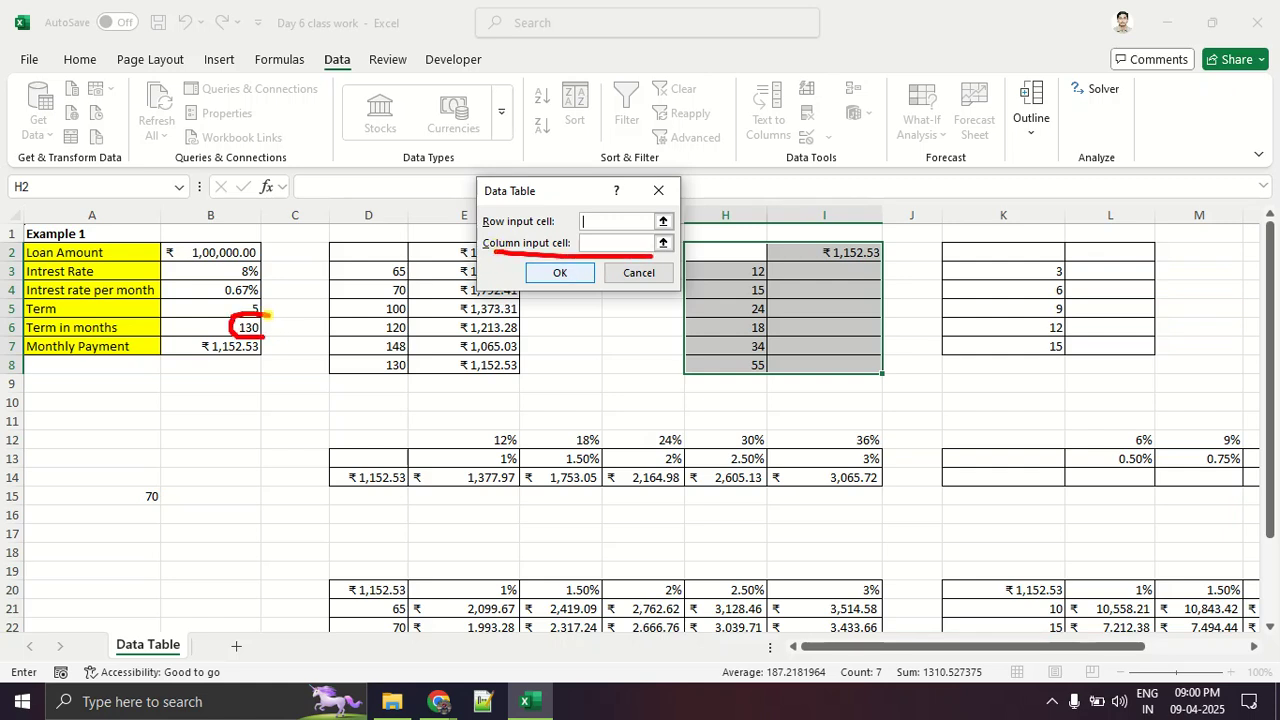
pyautogui.click(592, 242)
pyautogui.click(250, 325)
pyautogui.click(570, 276)
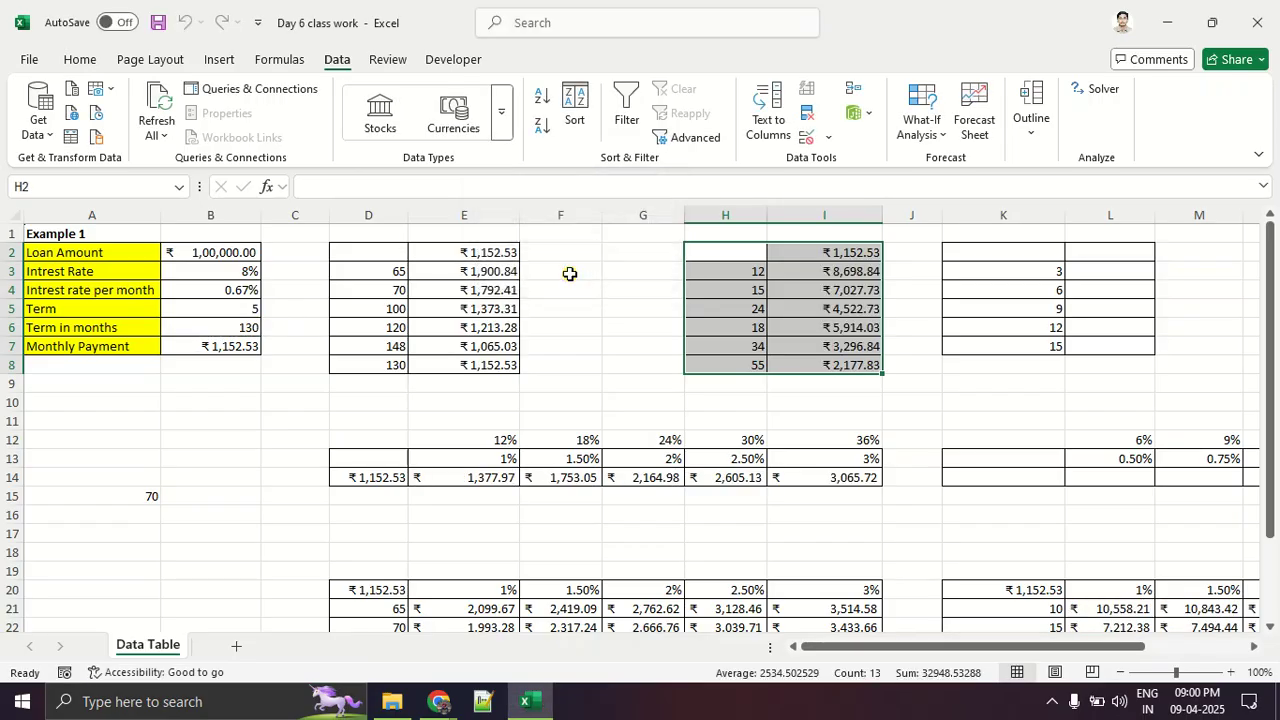
pyautogui.click(665, 372)
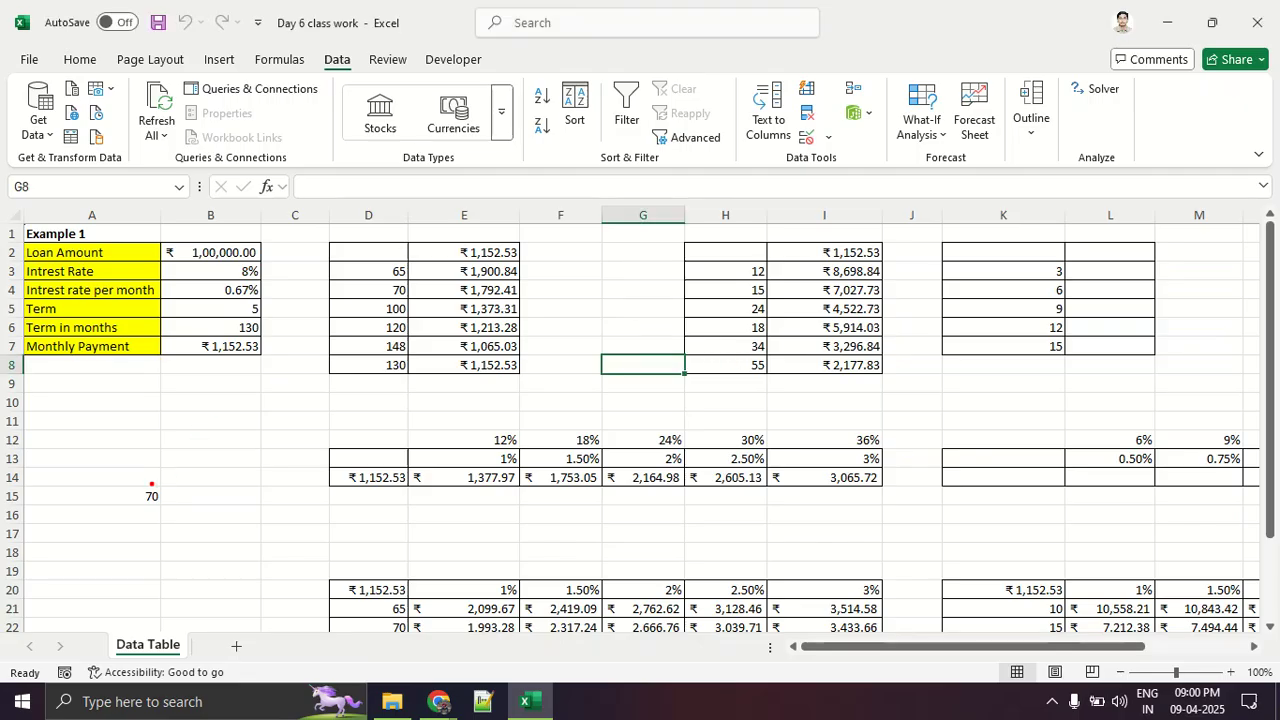
# Step: Draw an annotation from the term in B6 to the term column at H3, mark the payment in I2, and leave the annotation
pyautogui.moveTo(219, 326)
pyautogui.mouseDown()
pyautogui.moveTo(190, 368)
pyautogui.moveTo(395, 262)
pyautogui.moveTo(720, 283)
pyautogui.mouseUp()
pyautogui.moveTo(889, 234)
pyautogui.mouseDown()
pyautogui.moveTo(940, 405)
pyautogui.moveTo(880, 230)
pyautogui.mouseUp()
pyautogui.press('Escape')
# Step: Clear cell A15 and the third table's contents in K2:L8, checking the Google Meet call in between
pyautogui.click(80, 497)
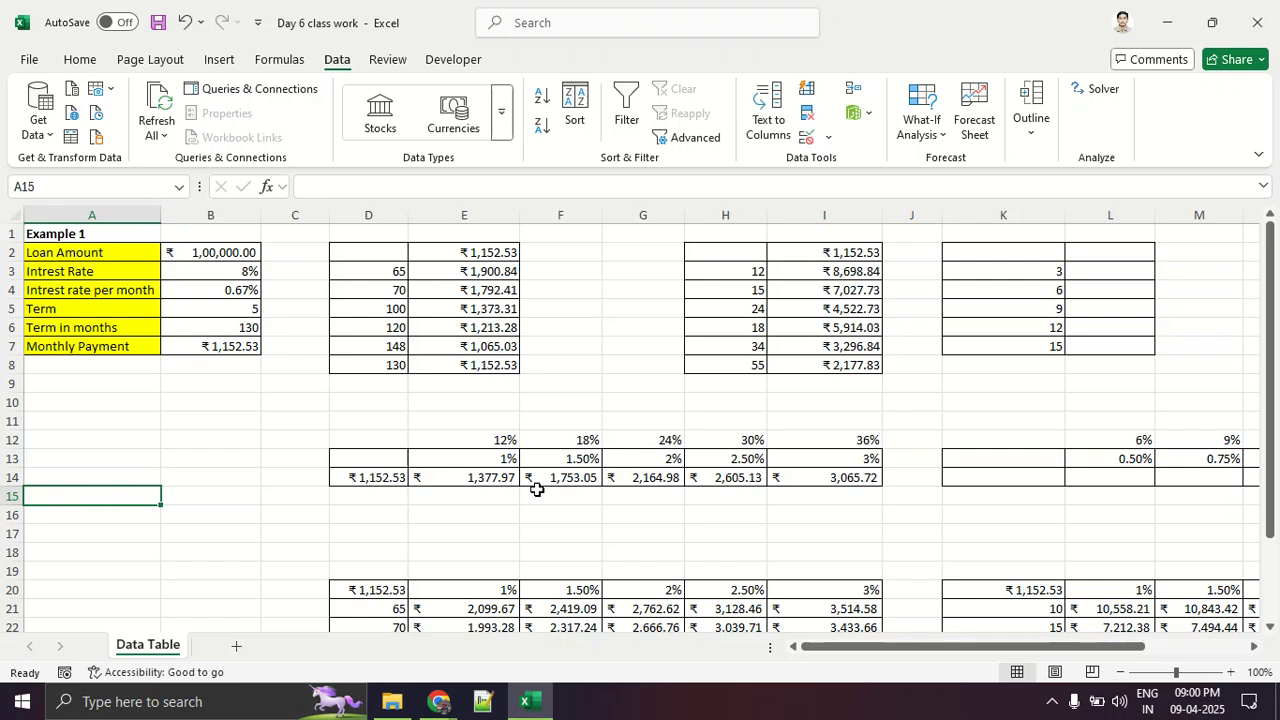
pyautogui.hotkey('alt', 'Tab')
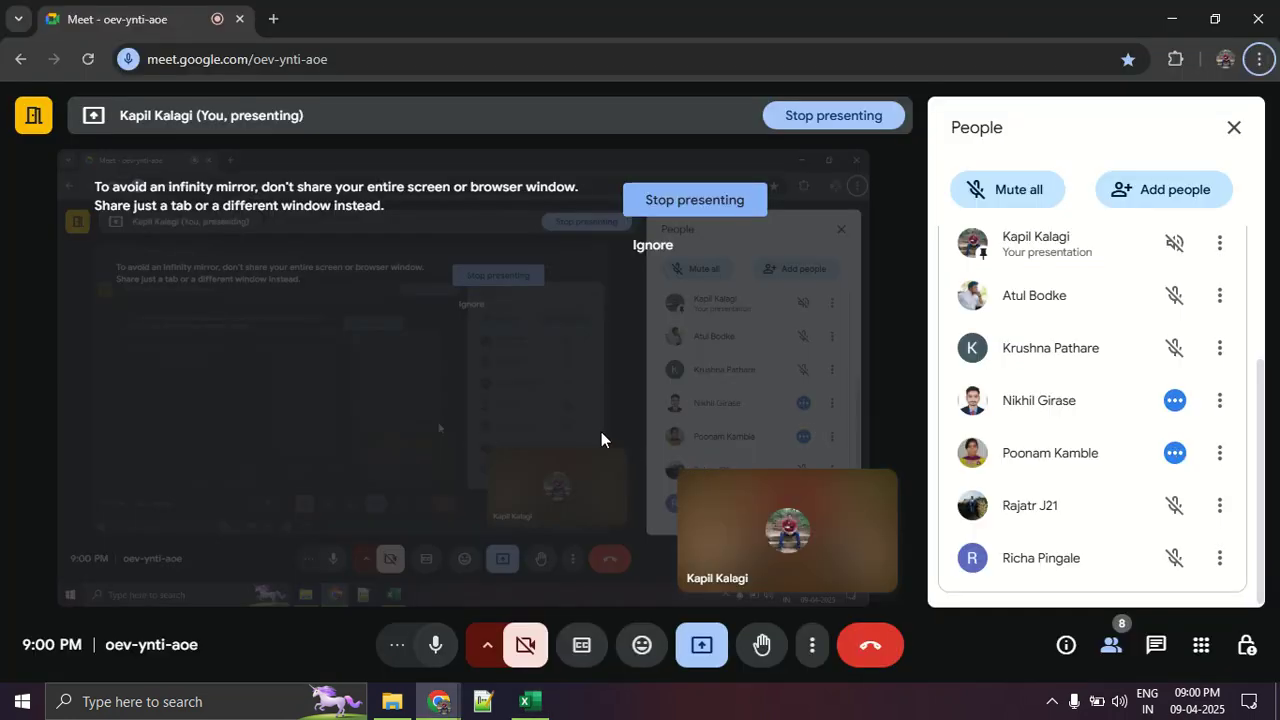
pyautogui.hotkey('alt', 'Tab')
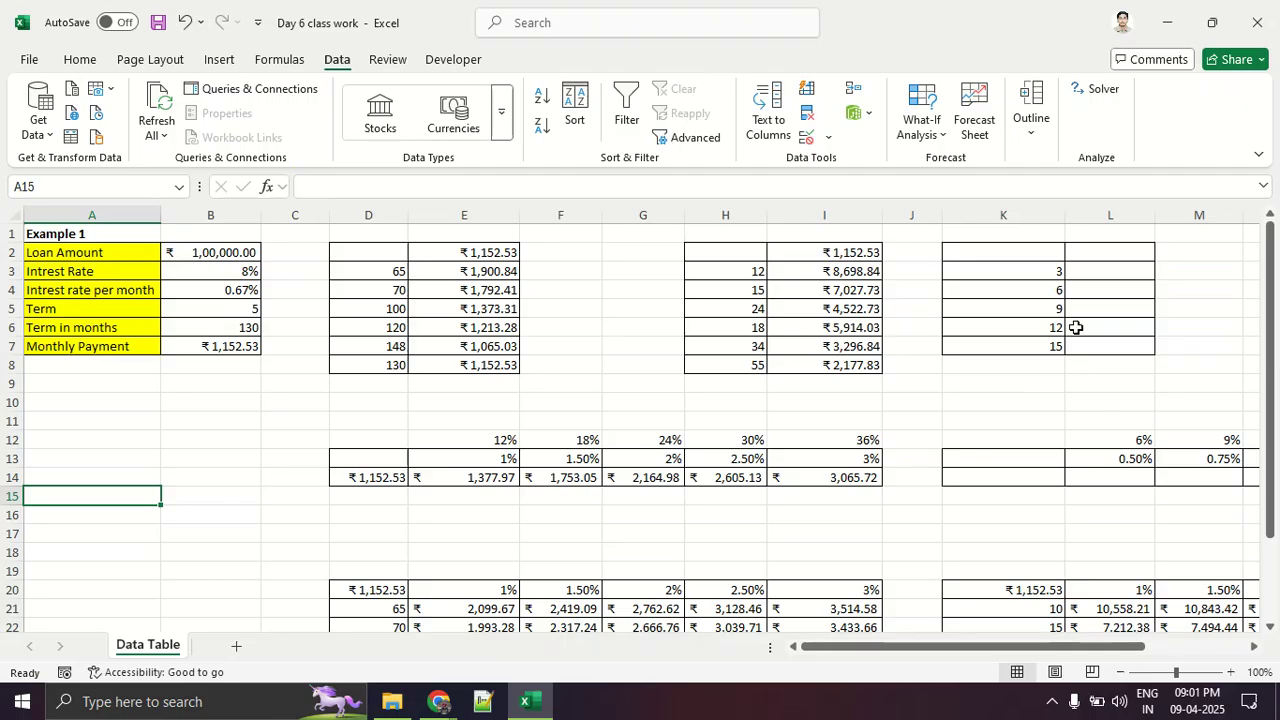
pyautogui.moveTo(1028, 256); pyautogui.dragTo(1105, 358)
pyautogui.press('Delete')
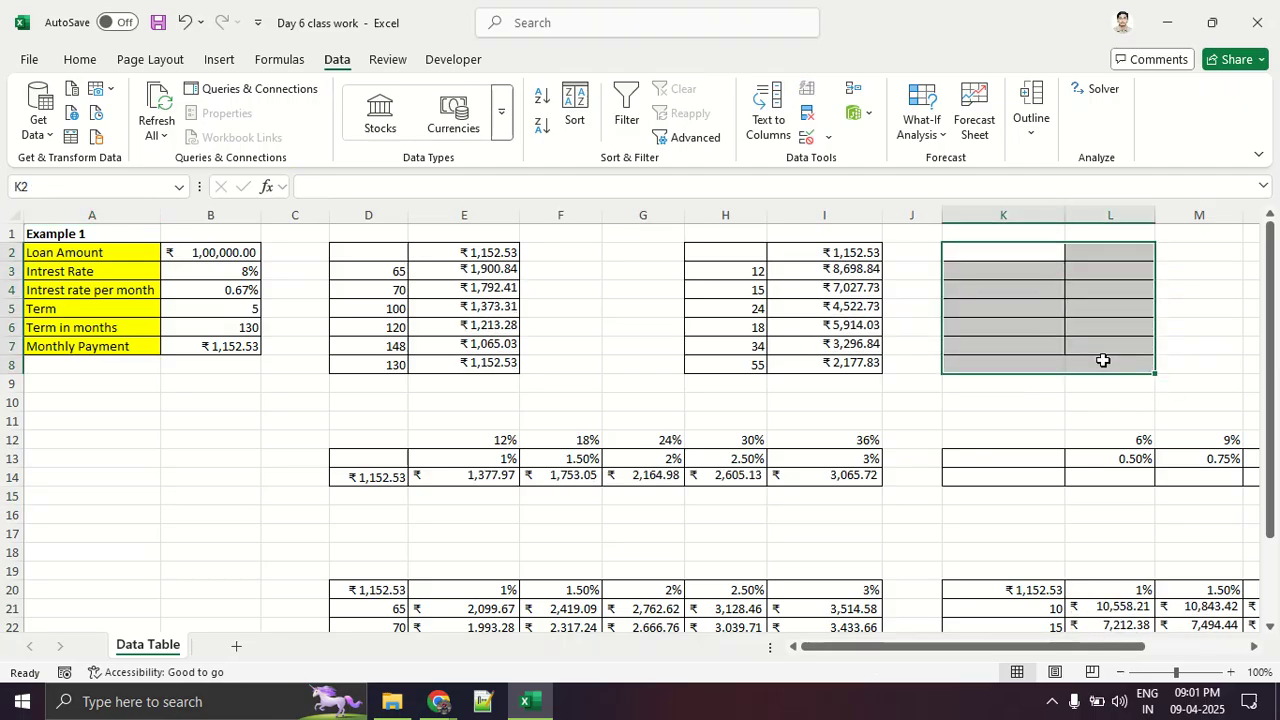
pyautogui.click(1026, 386)
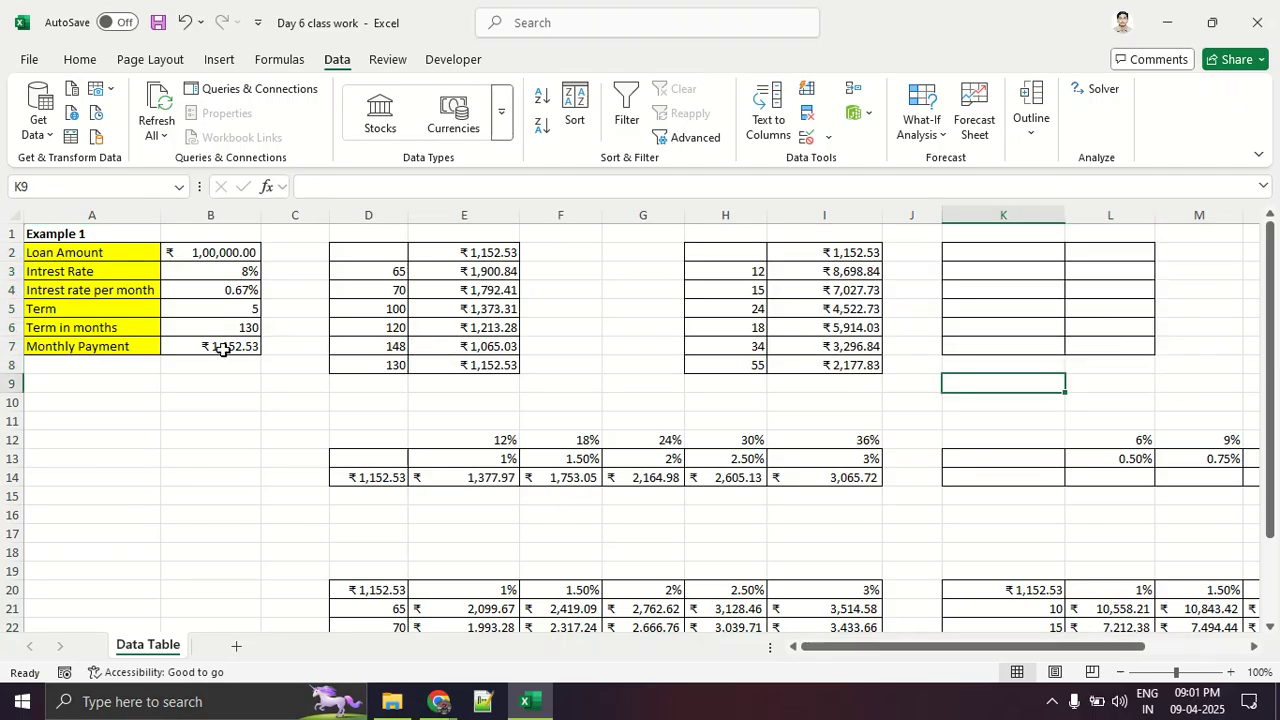
# Step: Check the Google Meet call, return to the Excel workbook, and select K3 as the first term cell
pyautogui.hotkey('alt', 'Tab')
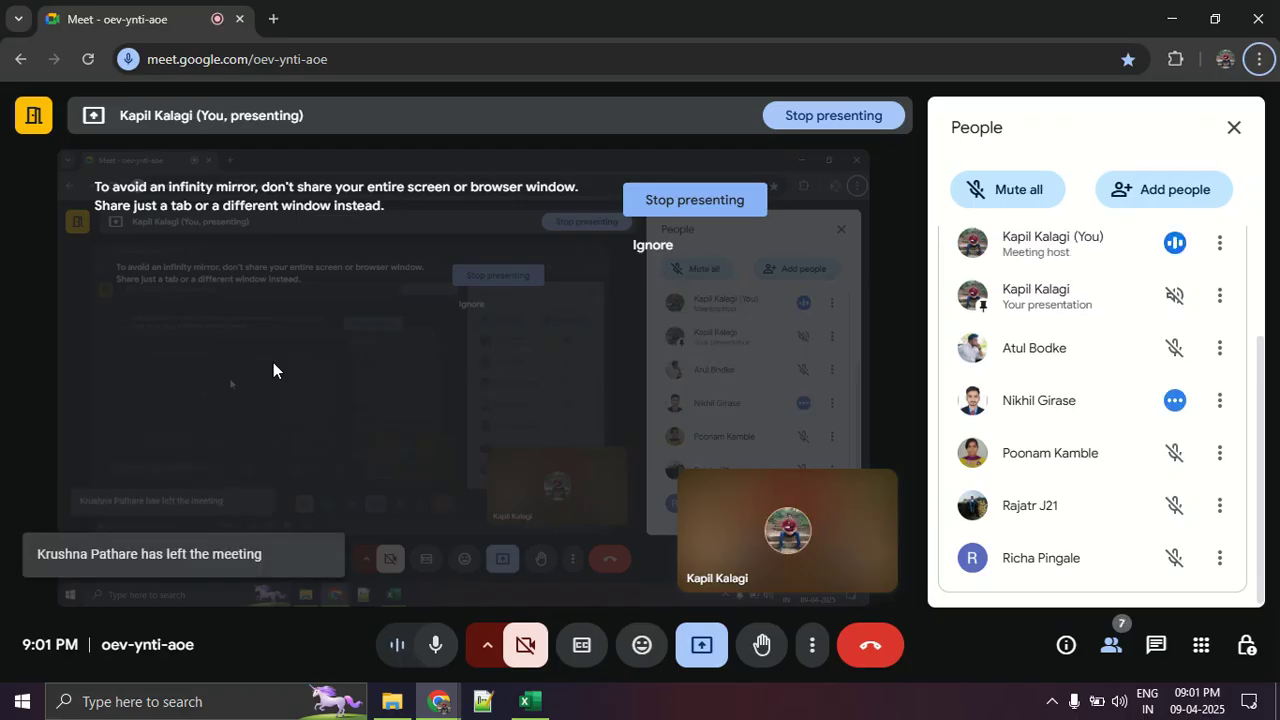
pyautogui.hotkey('alt', 'Tab')
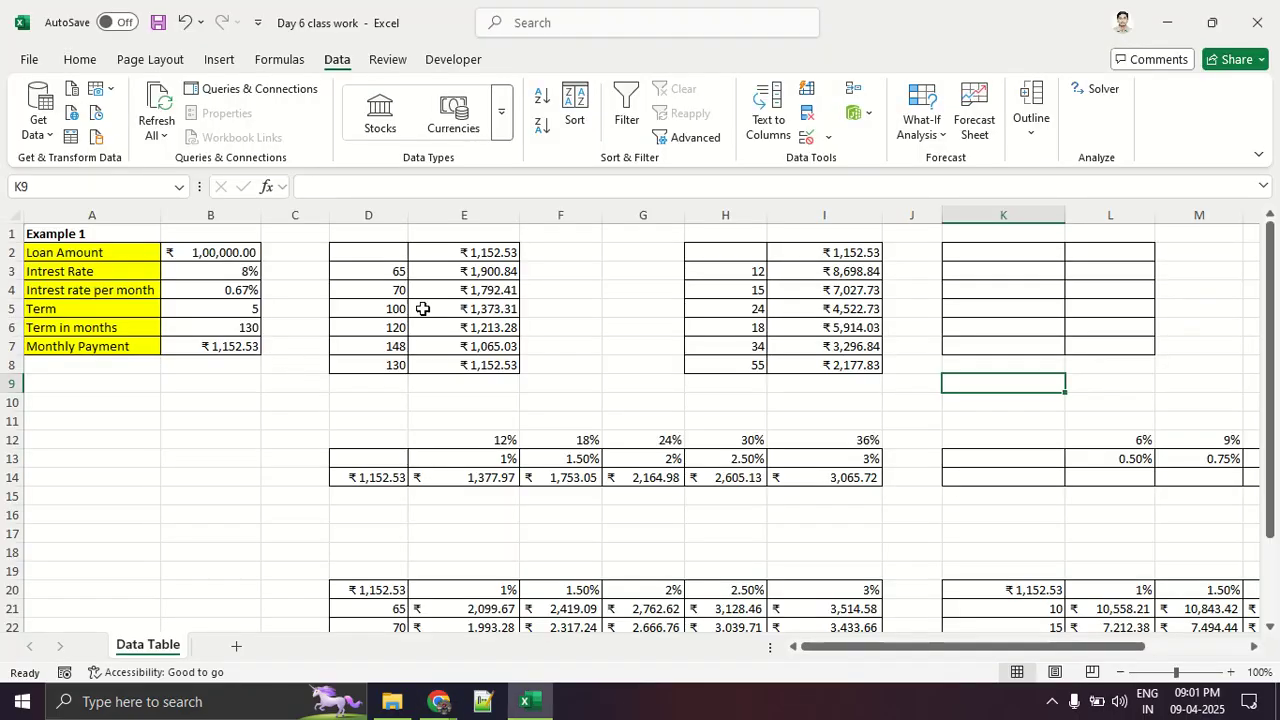
pyautogui.click(987, 273)
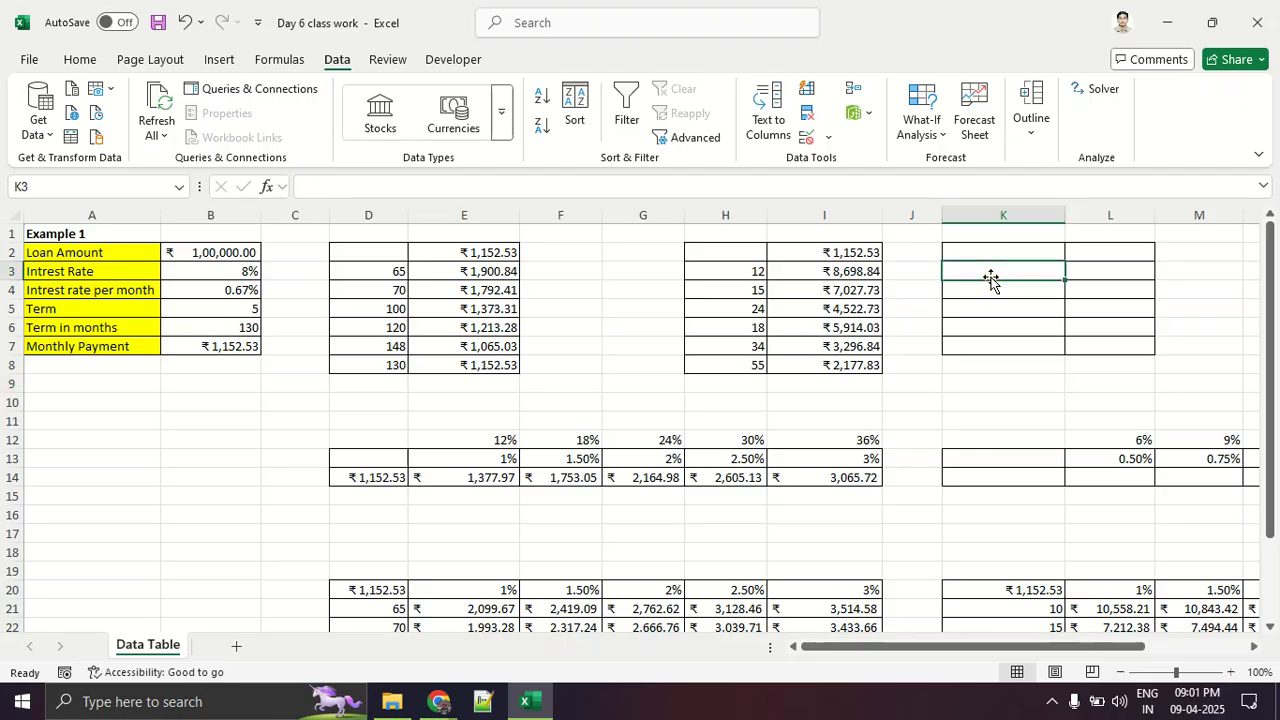
pyautogui.hotkey('alt', 'Tab')
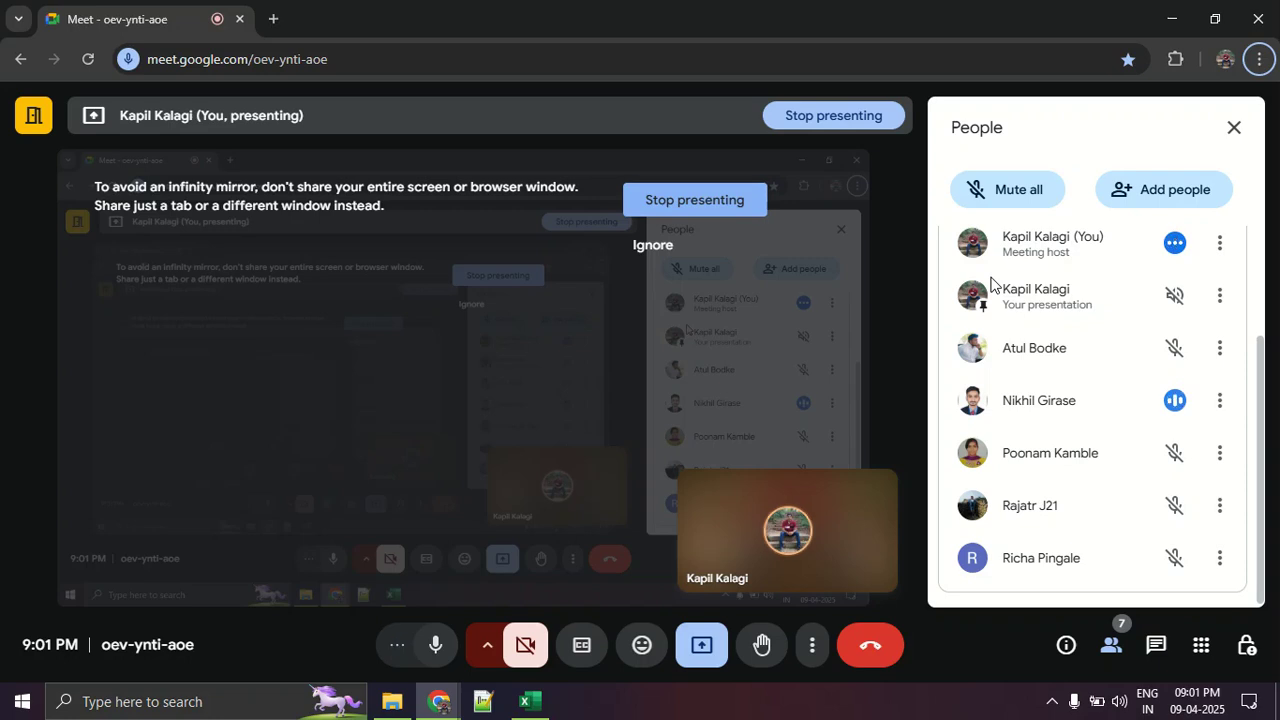
pyautogui.hotkey('alt', 'Tab')
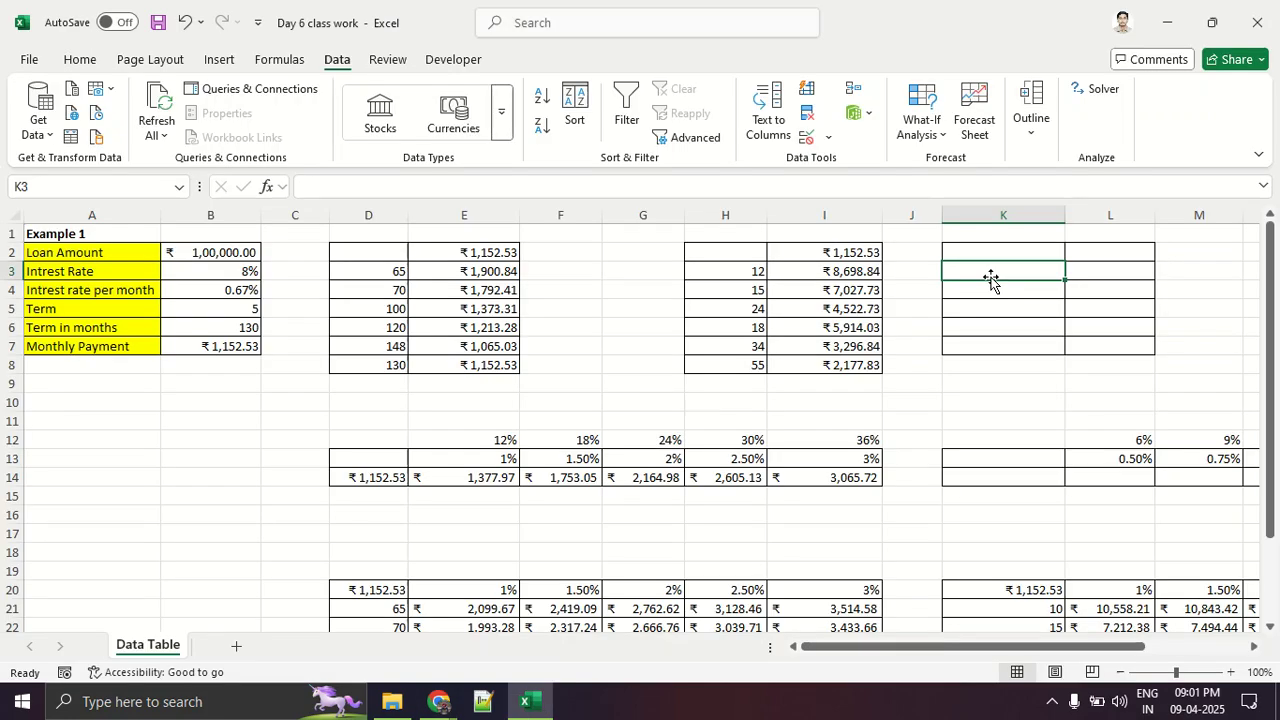
# Step: Enter 36 as the first term in K3, check the Google Meet call, and return to the Excel workbook
pyautogui.write('36')
pyautogui.press('Return')
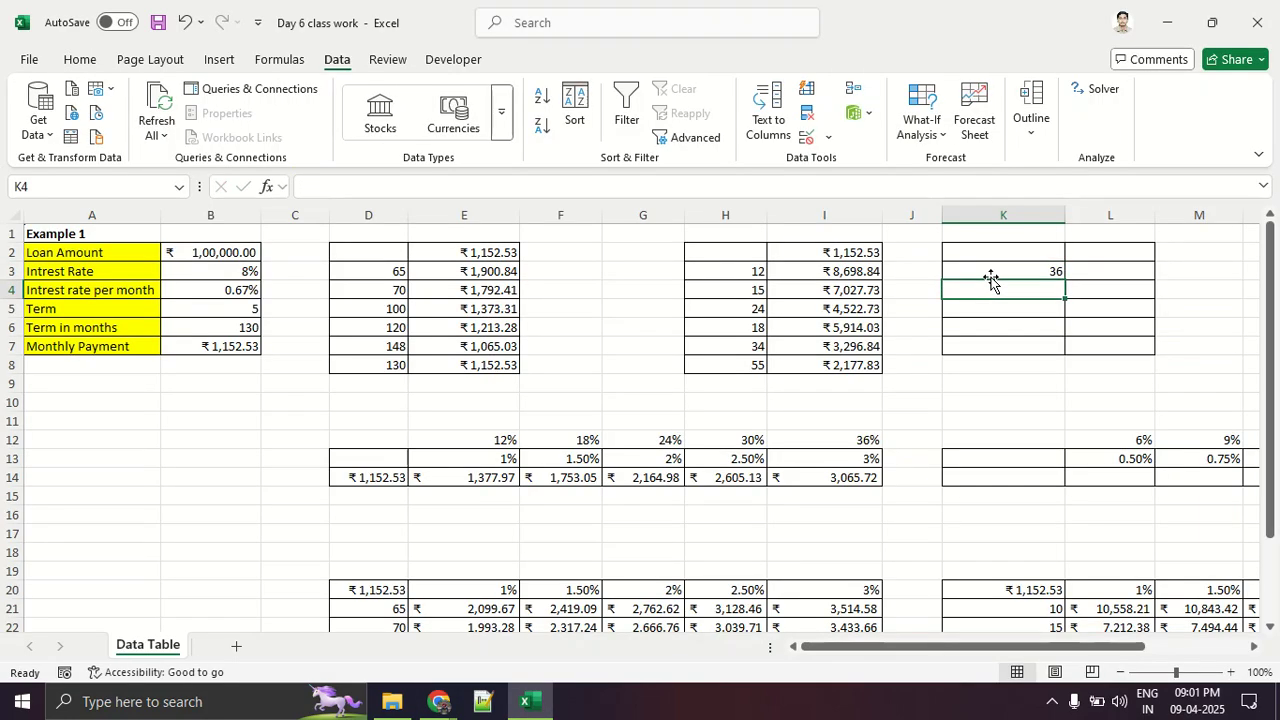
pyautogui.press('Right')
pyautogui.hotkey('alt', 'Tab')
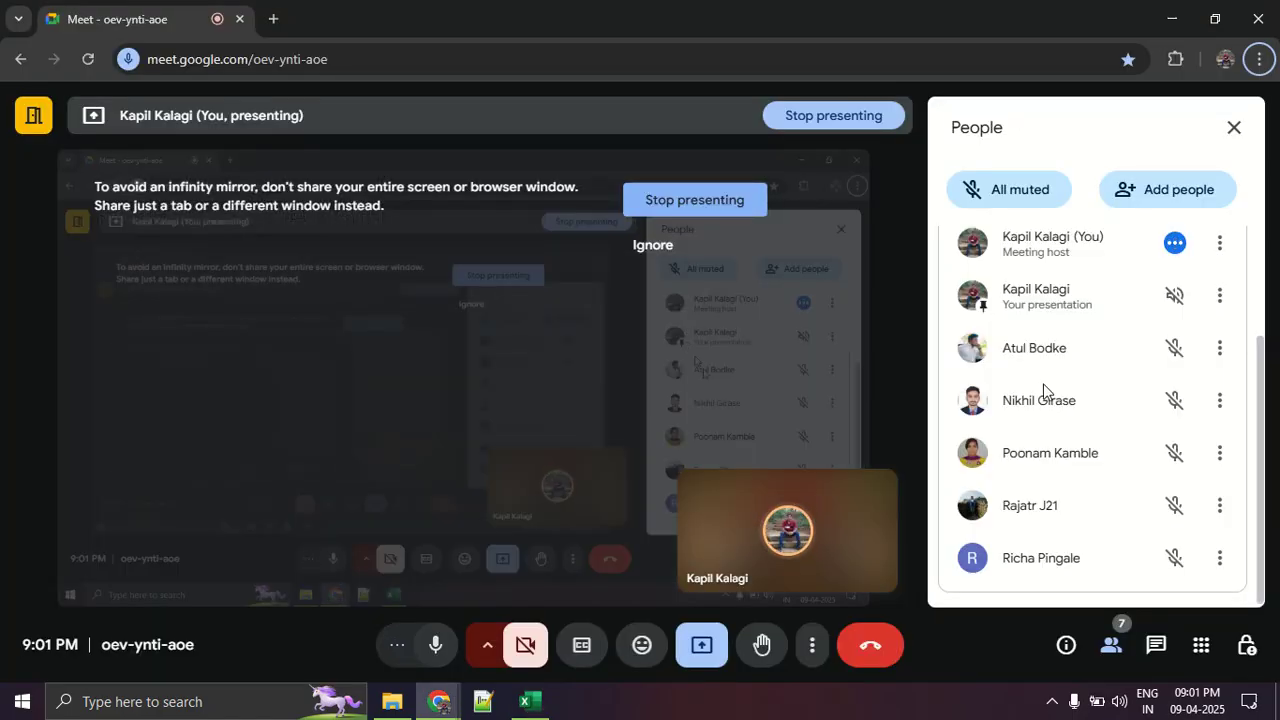
pyautogui.hotkey('alt', 'Tab')
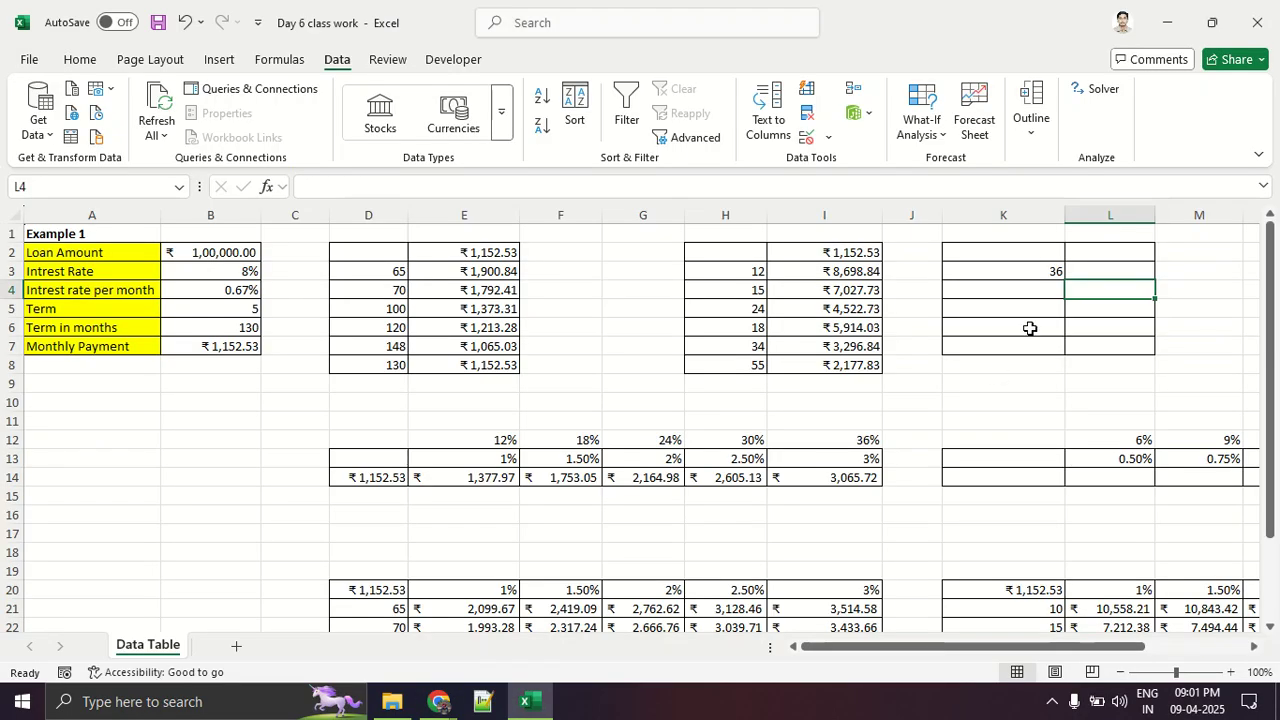
# Step: Fill the remaining term cells K4:K7 with 45, 16, 6 and 12
pyautogui.click(1031, 284)
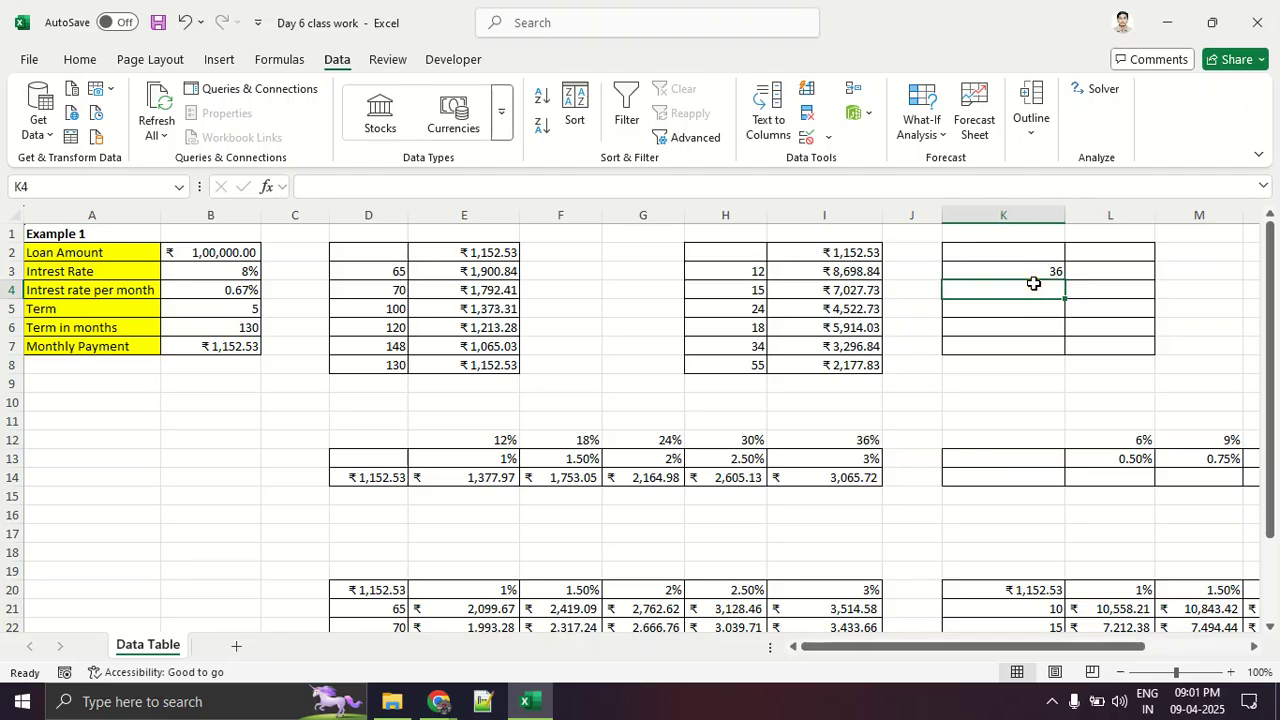
pyautogui.write('45')
pyautogui.press('Return')
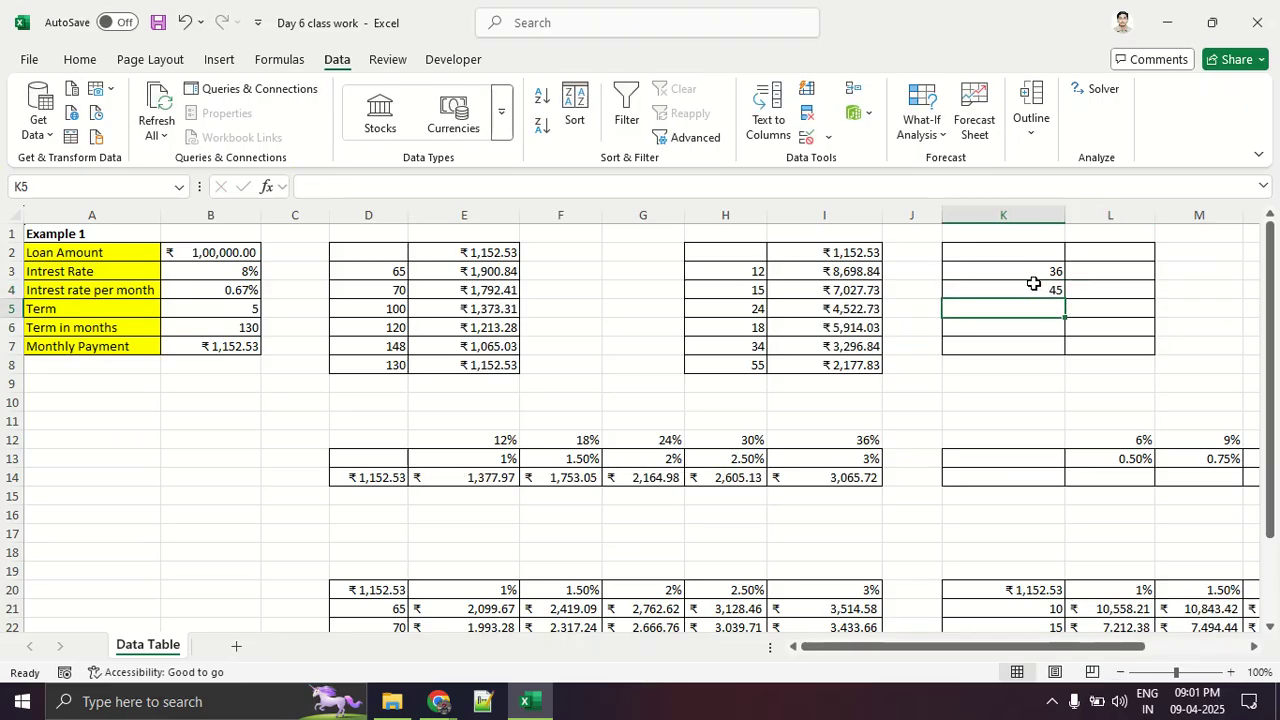
pyautogui.write('6')
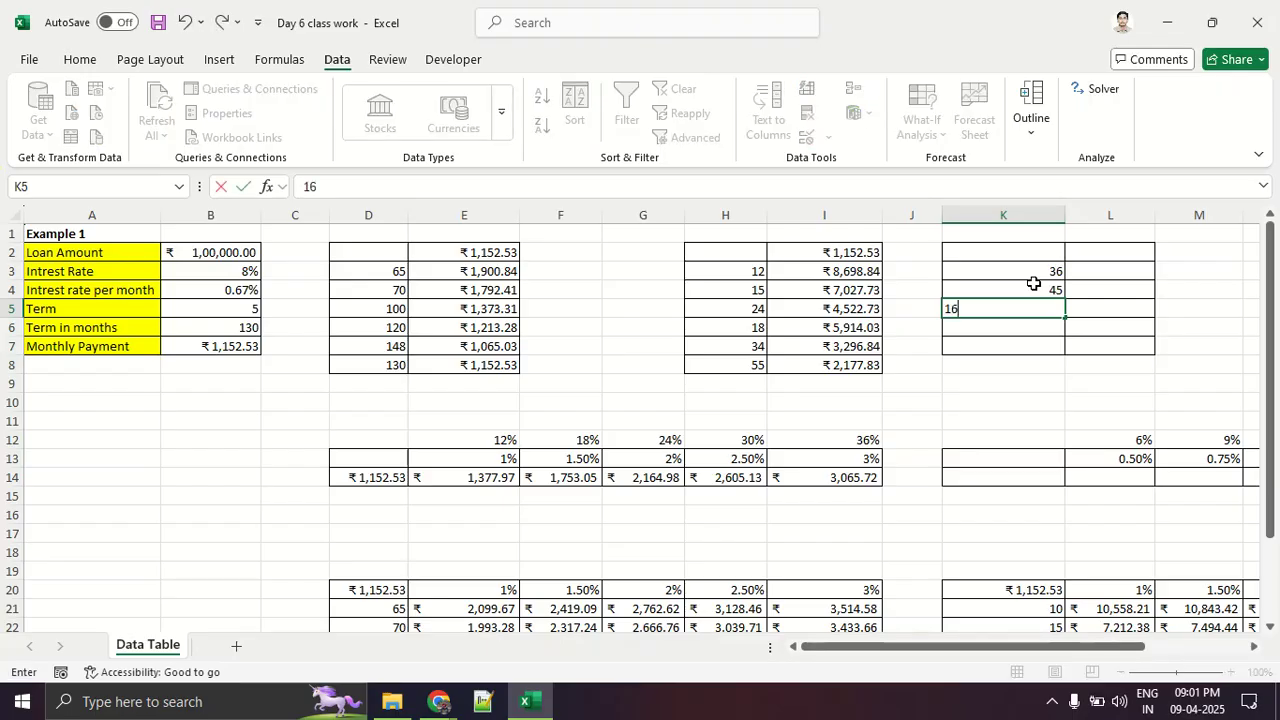
pyautogui.press('Return')
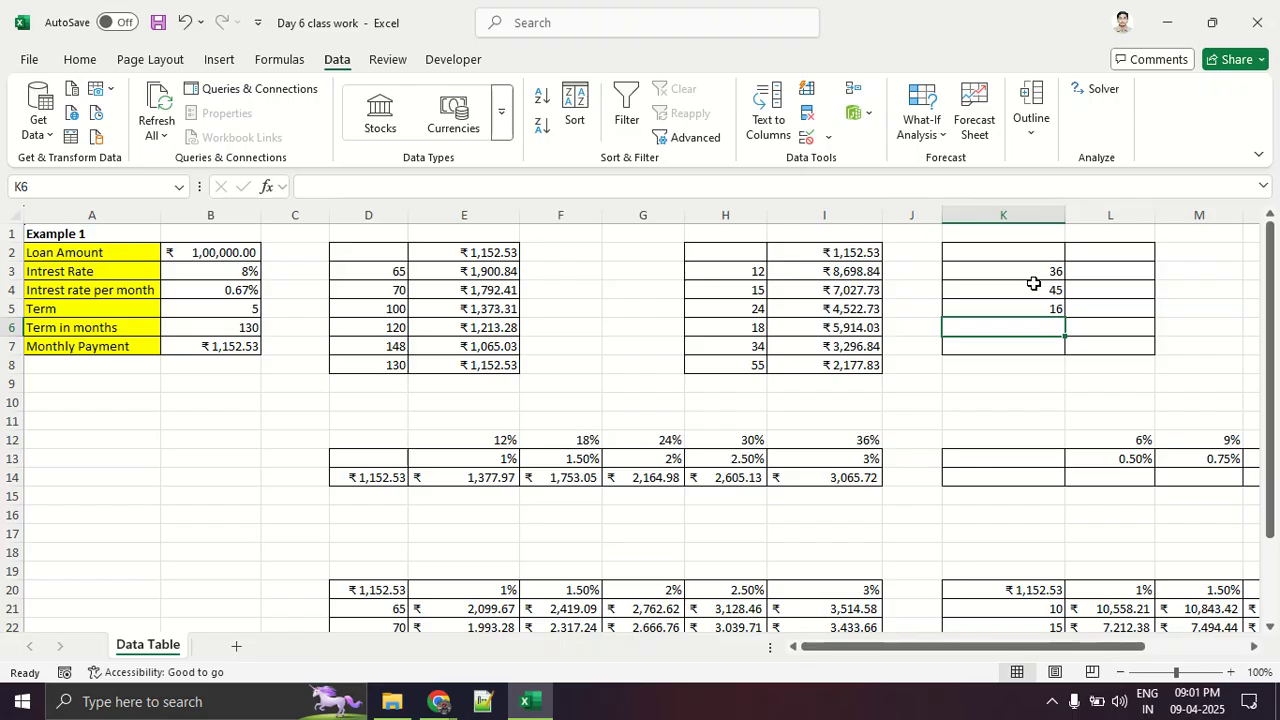
pyautogui.write('6')
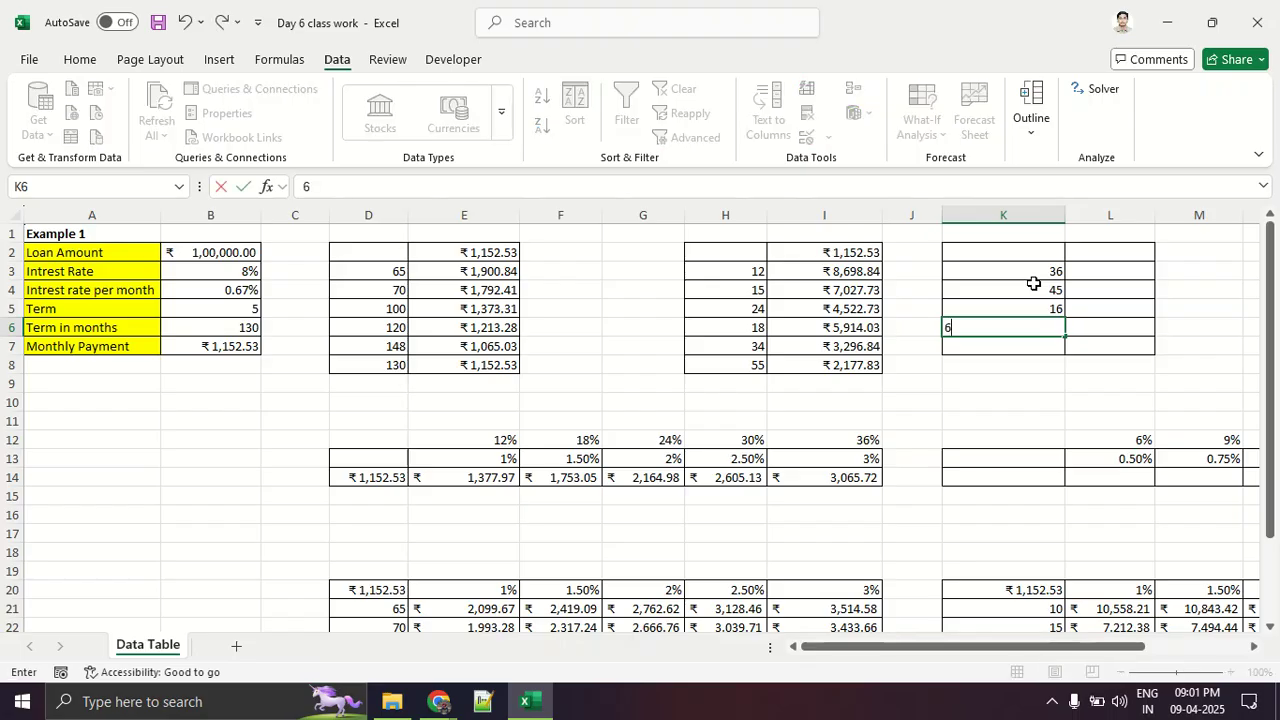
pyautogui.press('Return')
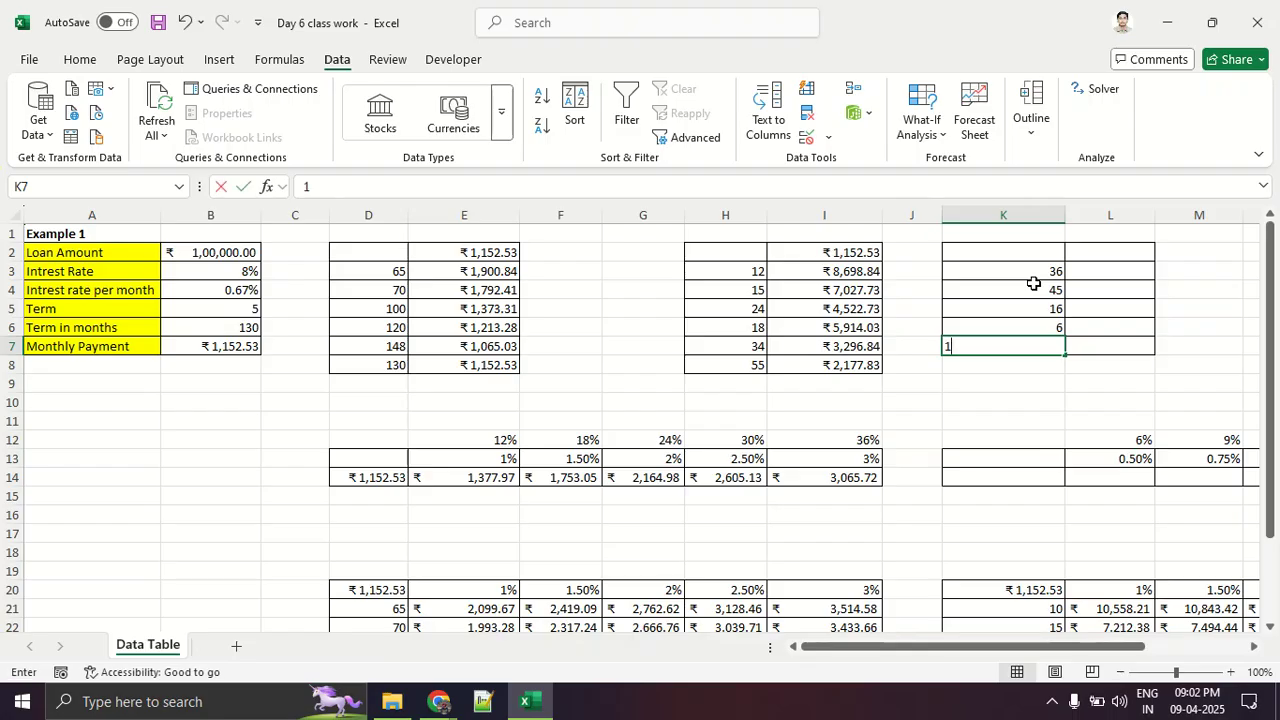
pyautogui.write('12')
pyautogui.press('Return')
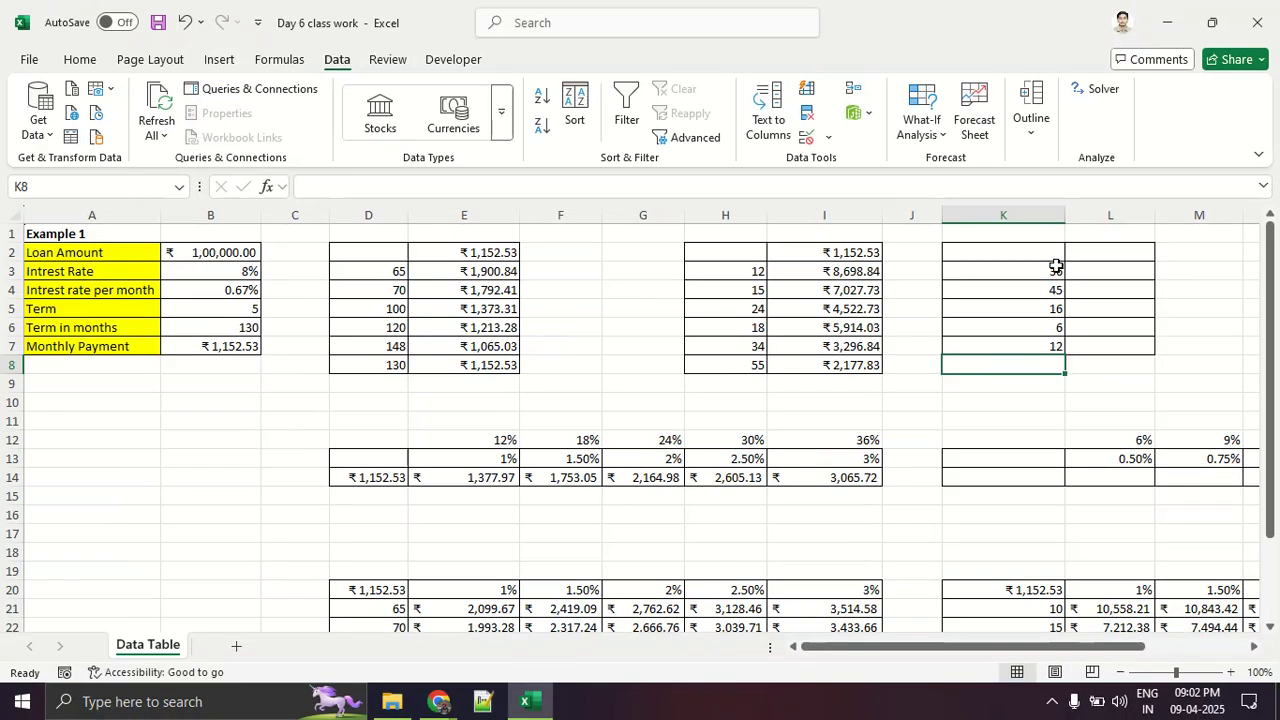
# Step: Underline the blank payment cells beside the column K terms, circle the third table on screen, and clear the annotation
pyautogui.moveTo(1057, 278)
pyautogui.mouseDown()
pyautogui.moveTo(1152, 279)
pyautogui.moveTo(1173, 300)
pyautogui.mouseUp()
pyautogui.moveTo(1072, 320)
pyautogui.mouseDown()
pyautogui.moveTo(1200, 320)
pyautogui.moveTo(1166, 334)
pyautogui.mouseUp()
pyautogui.moveTo(1036, 360); pyautogui.dragTo(1197, 369)
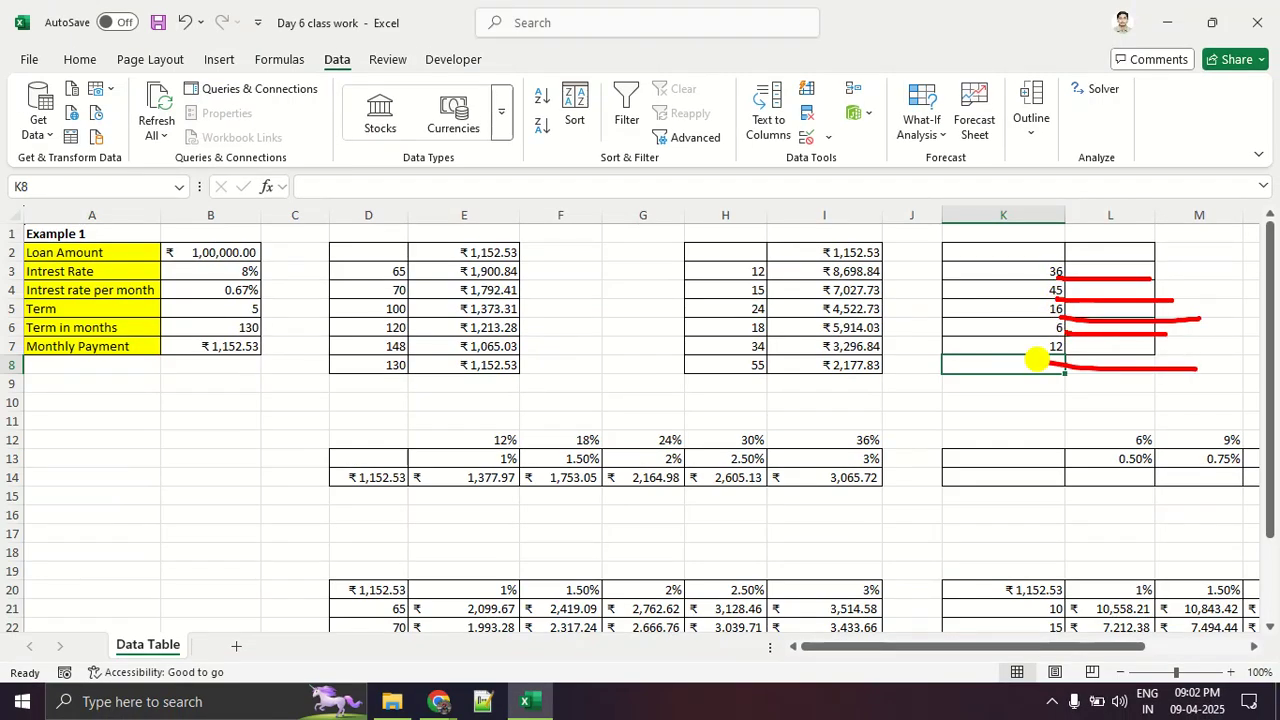
pyautogui.moveTo(1176, 312); pyautogui.dragTo(1172, 308)
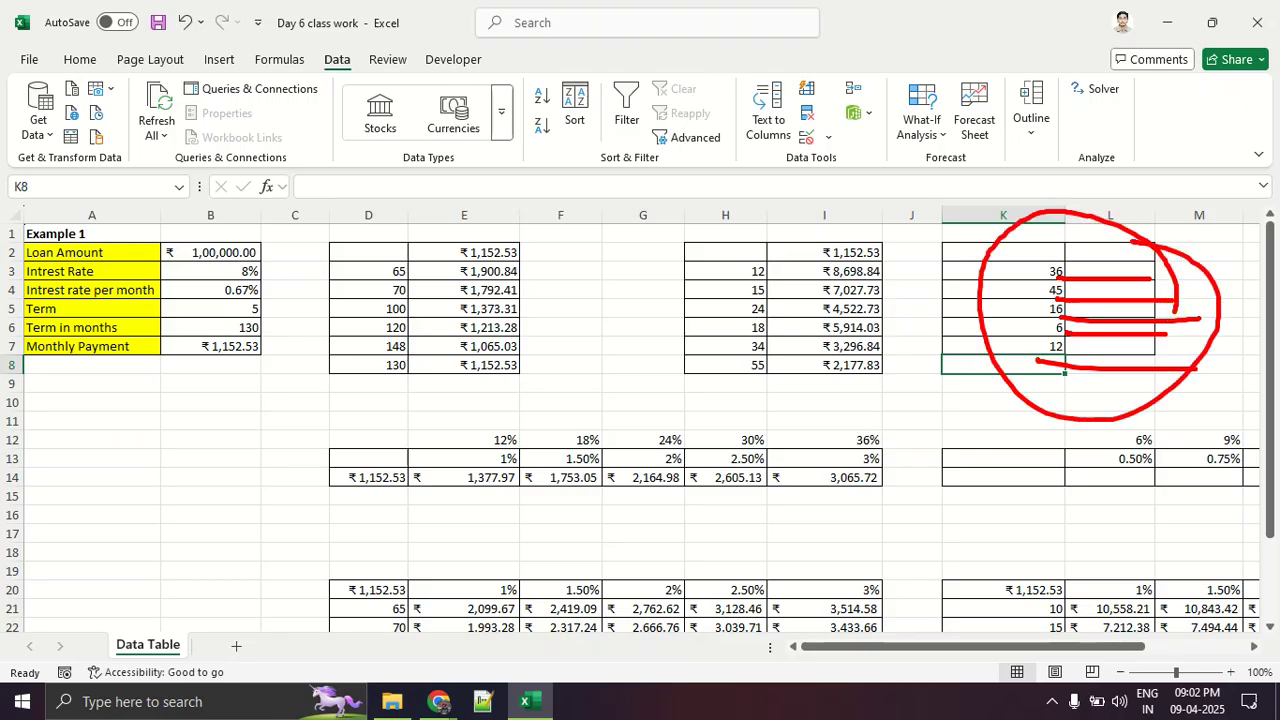
pyautogui.press('Escape')
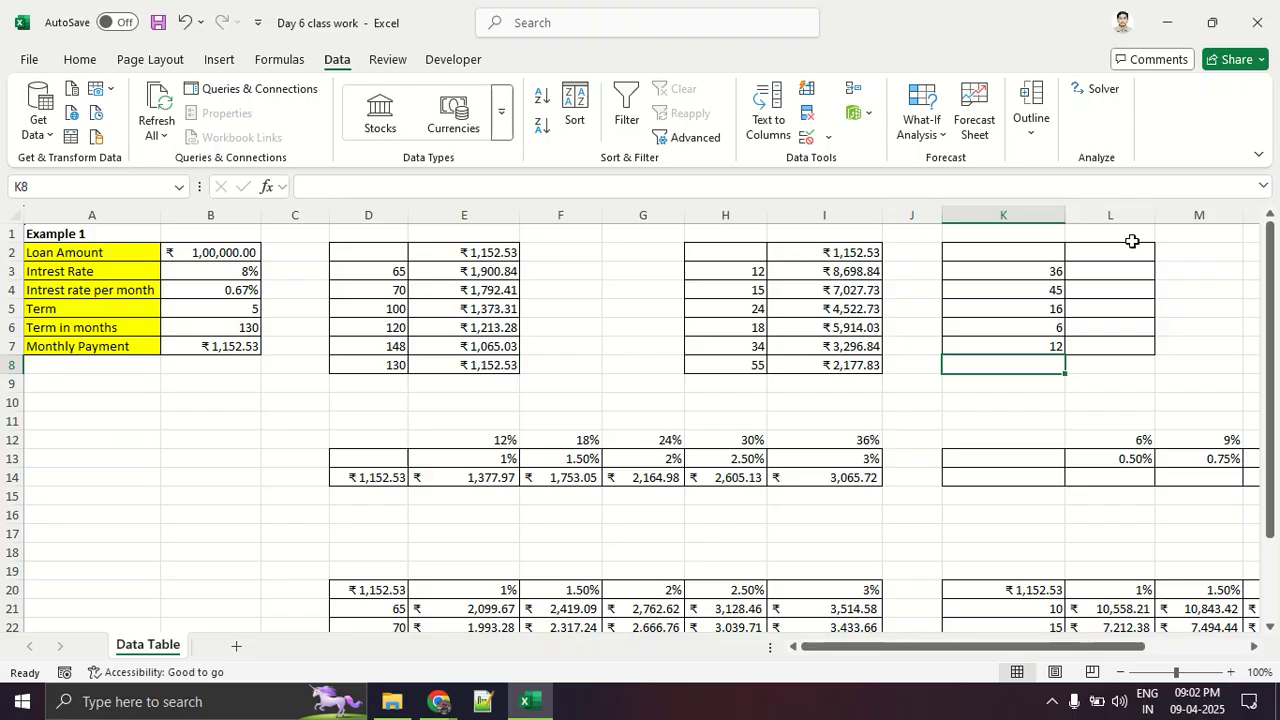
# Step: Highlight the loan details in A2:B7 and link L2 to the monthly payment in B7
pyautogui.moveTo(114, 258); pyautogui.dragTo(199, 341)
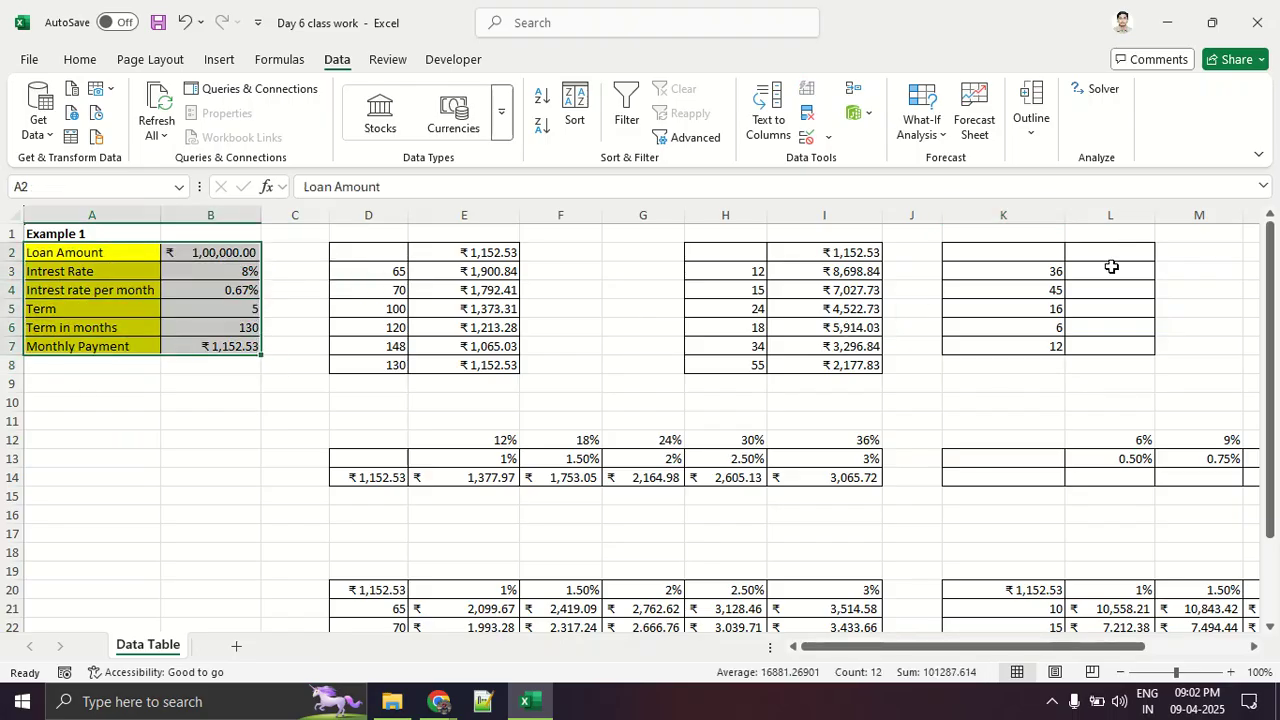
pyautogui.click(1105, 248)
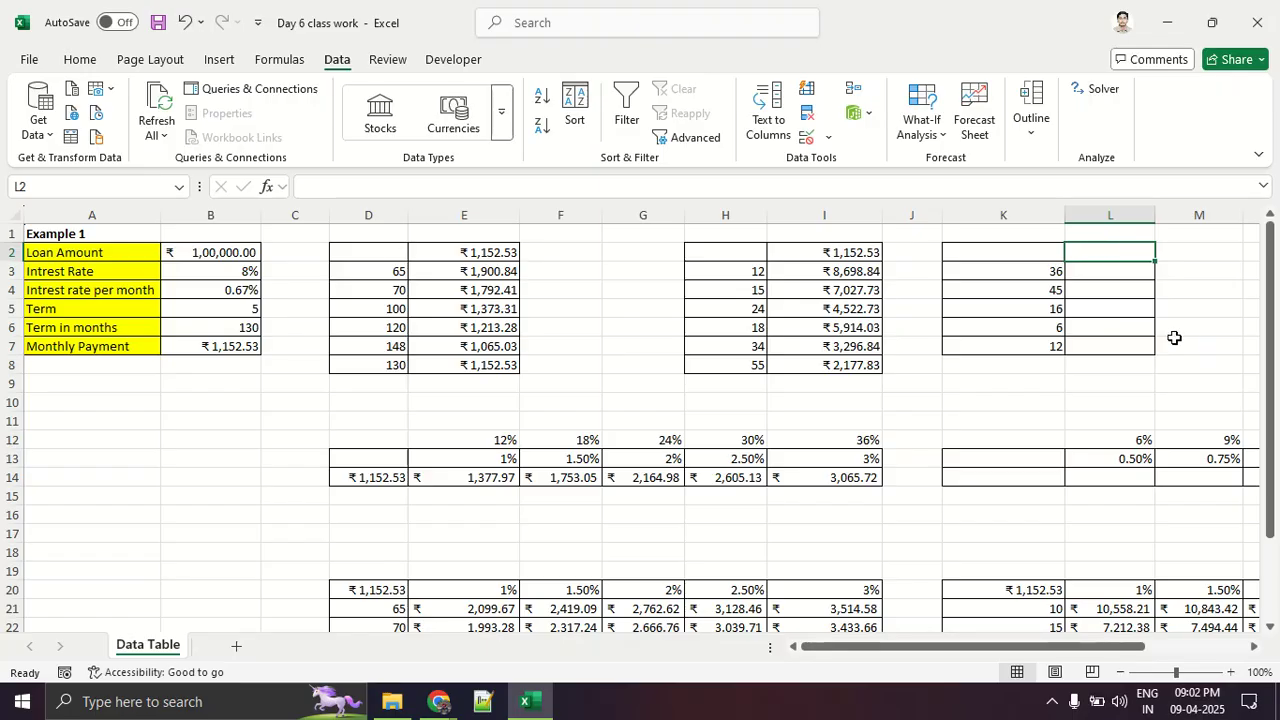
pyautogui.write('=')
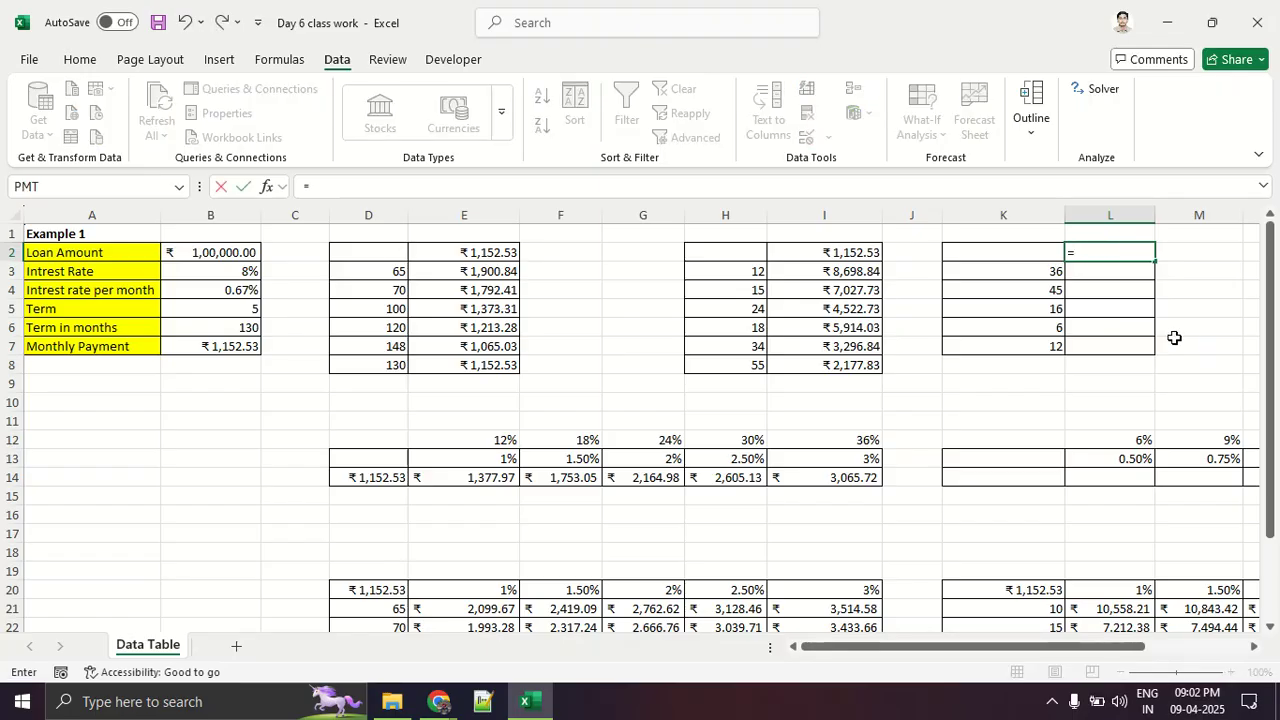
pyautogui.click(255, 346)
pyautogui.press('Return')
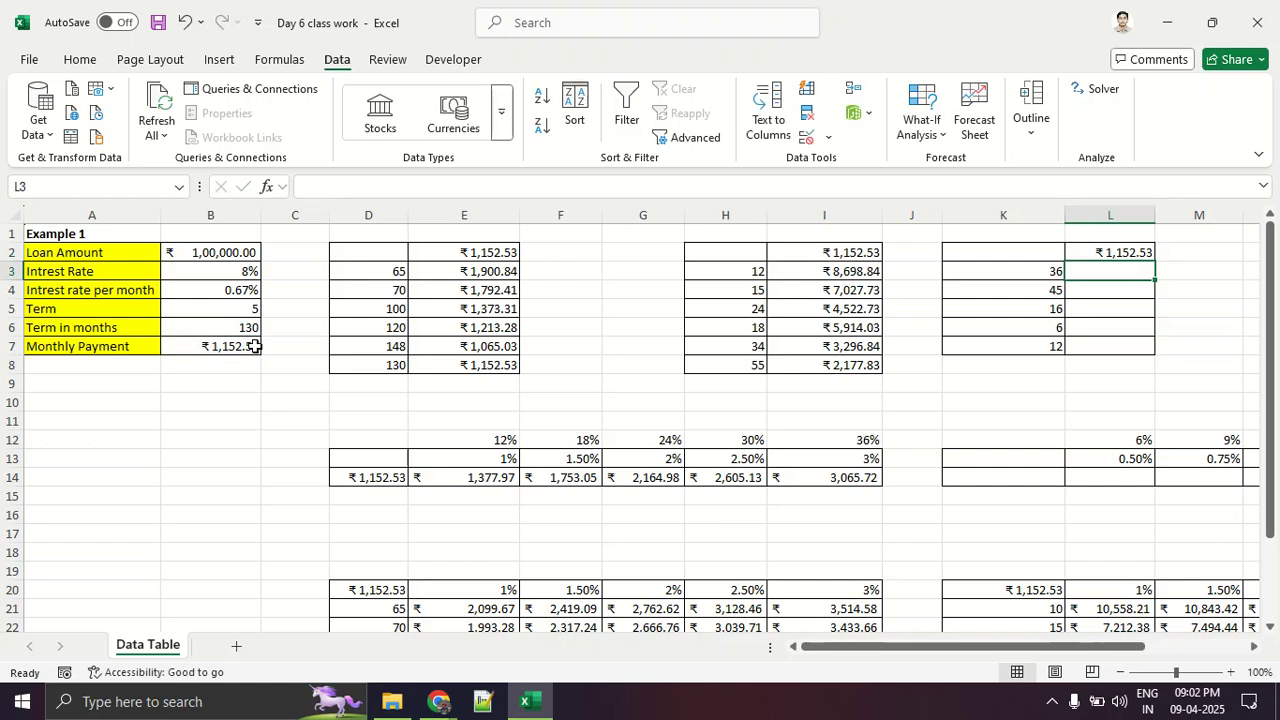
# Step: Replace the link in L2 with the payment formula =PMT(B4,B6,B2)
pyautogui.click(1122, 262)
pyautogui.write('=')
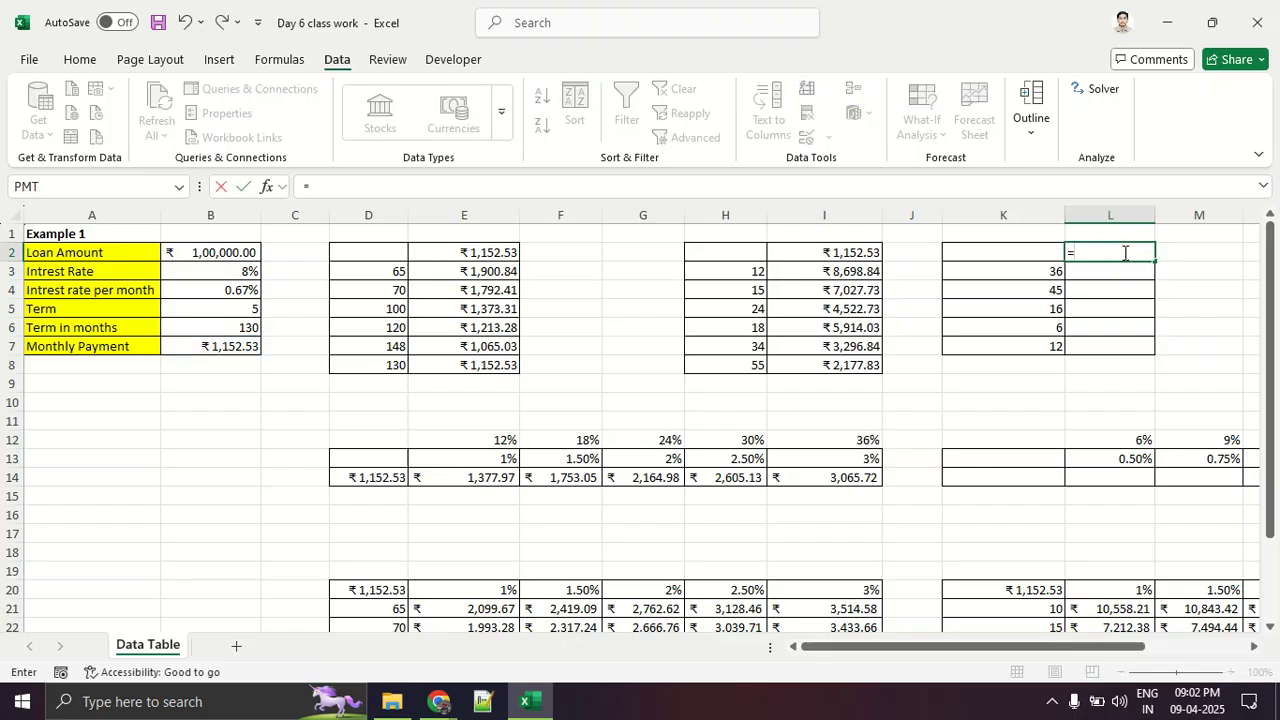
pyautogui.write('PMT')
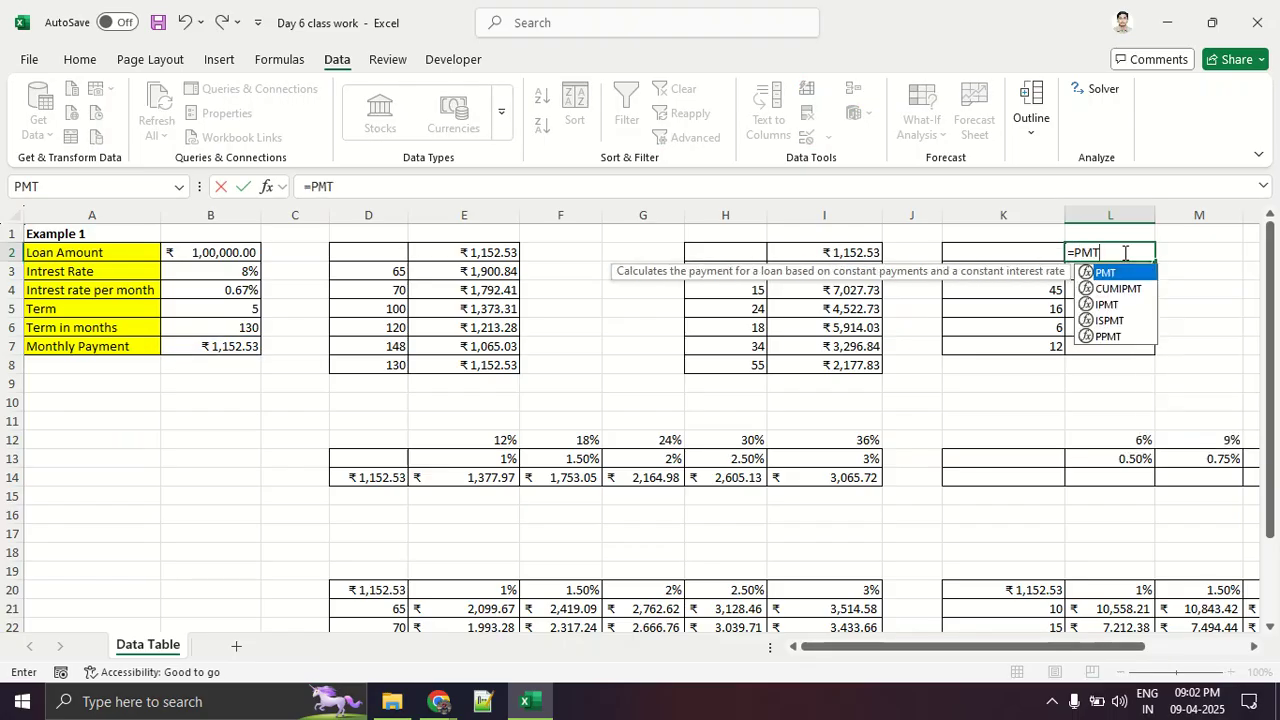
pyautogui.write('(')
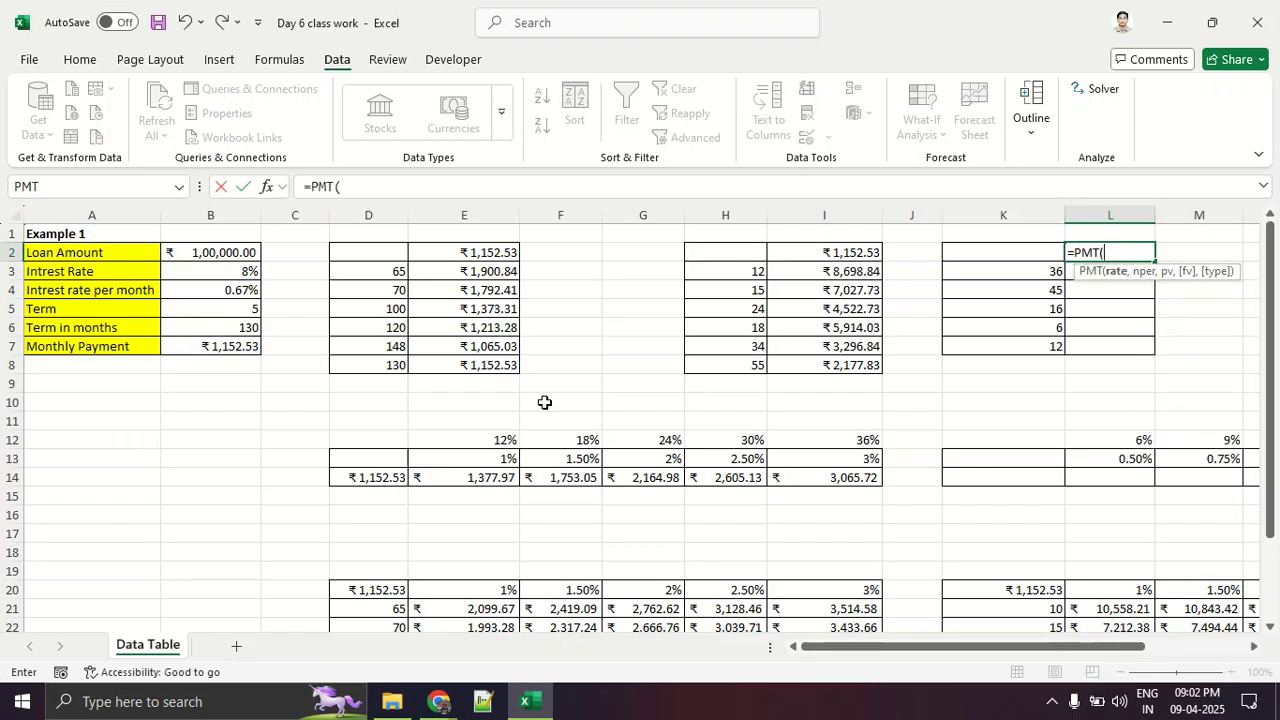
pyautogui.click(221, 290)
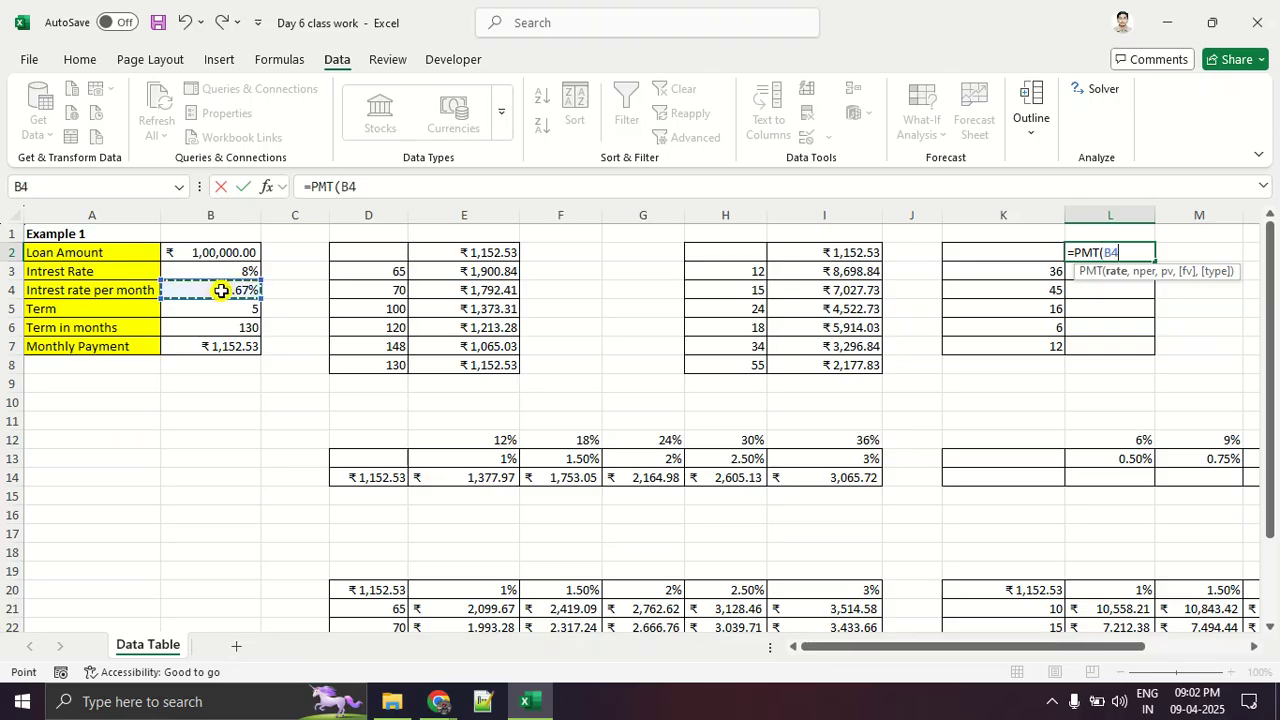
pyautogui.write(',')
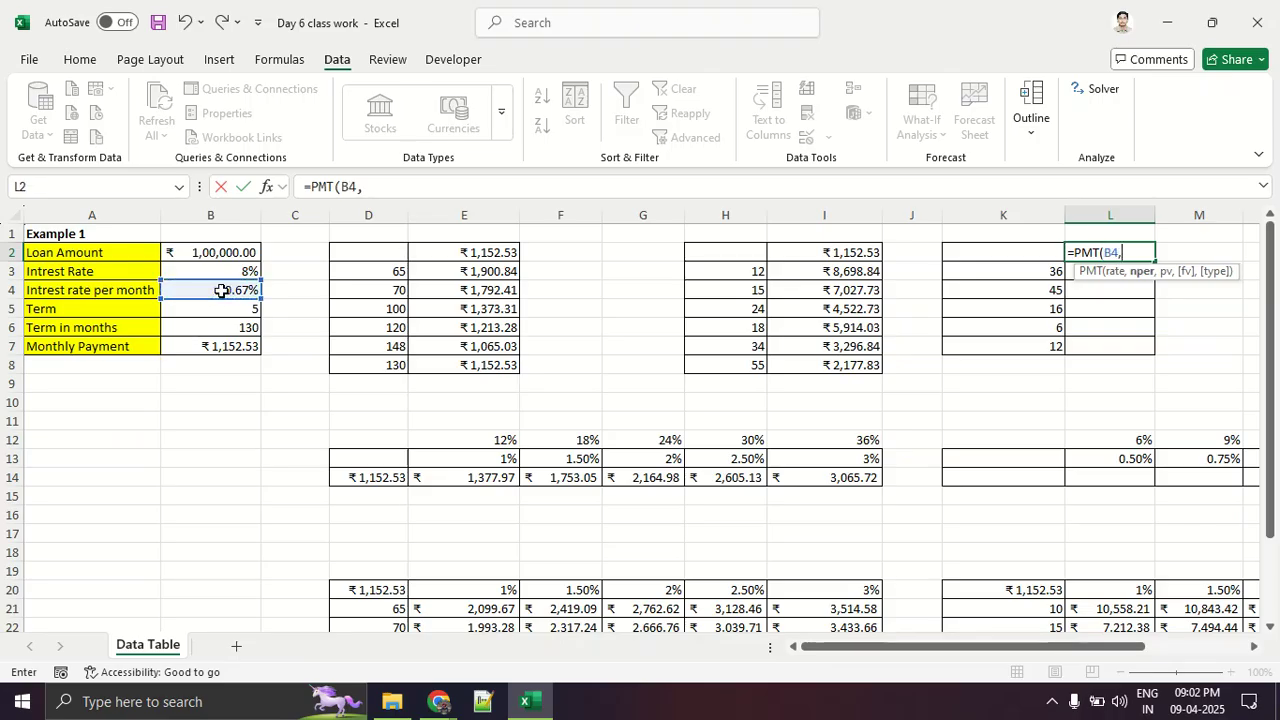
pyautogui.click(214, 329)
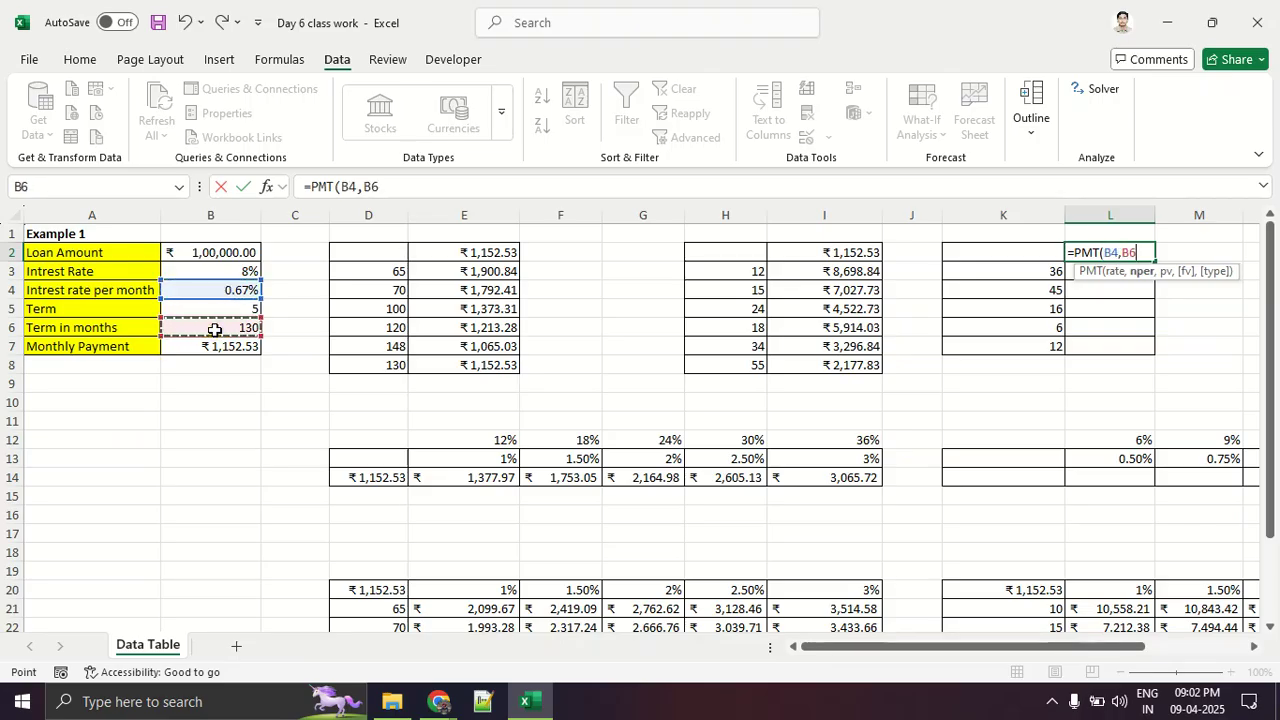
pyautogui.write(',')
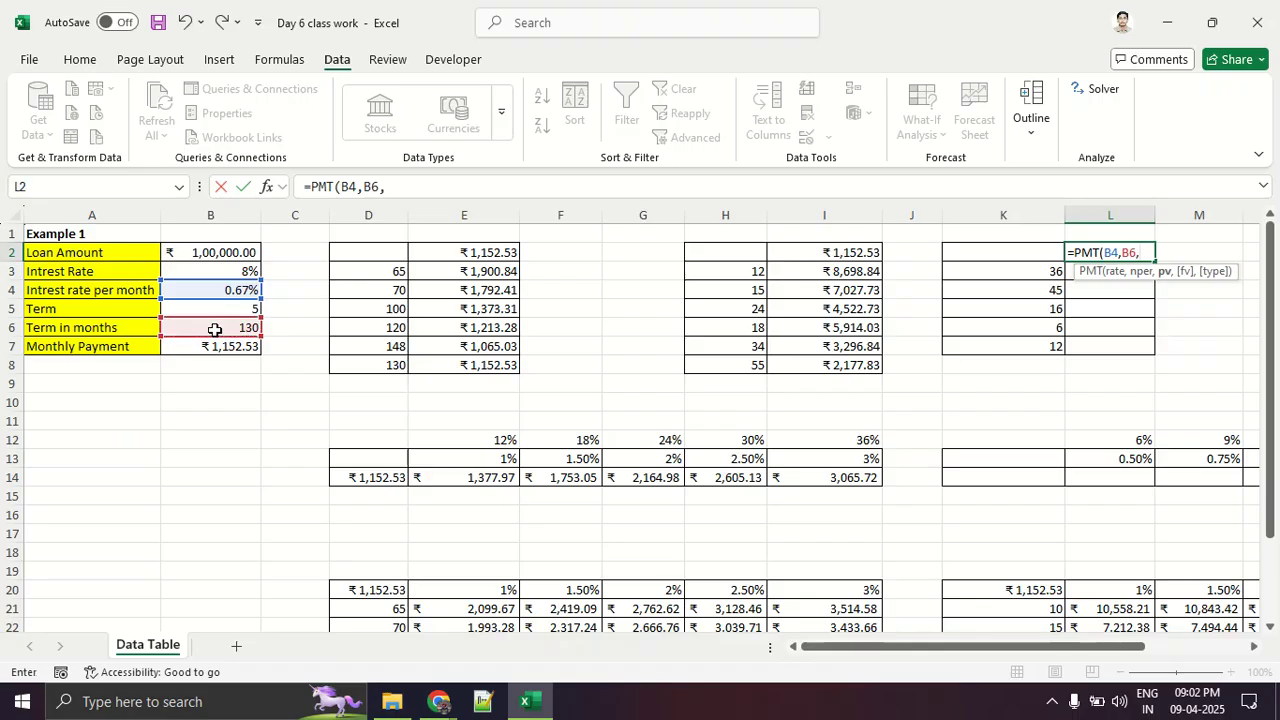
pyautogui.click(229, 258)
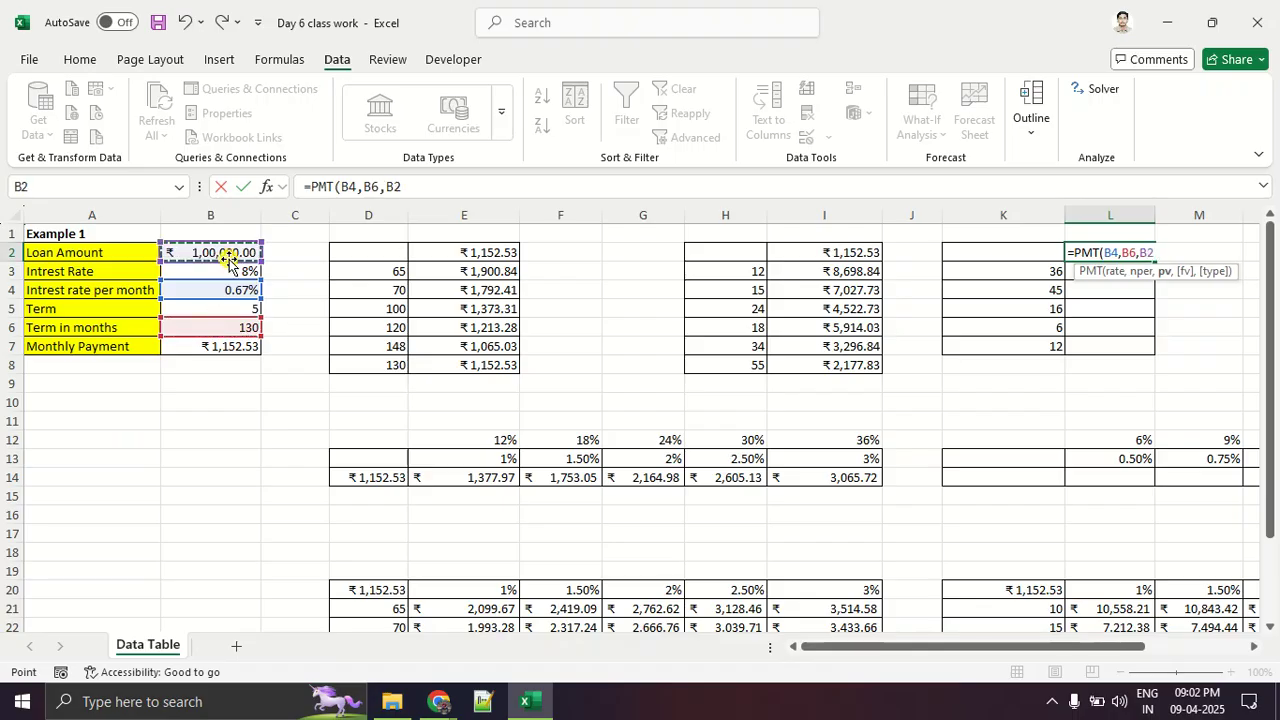
pyautogui.write(')')
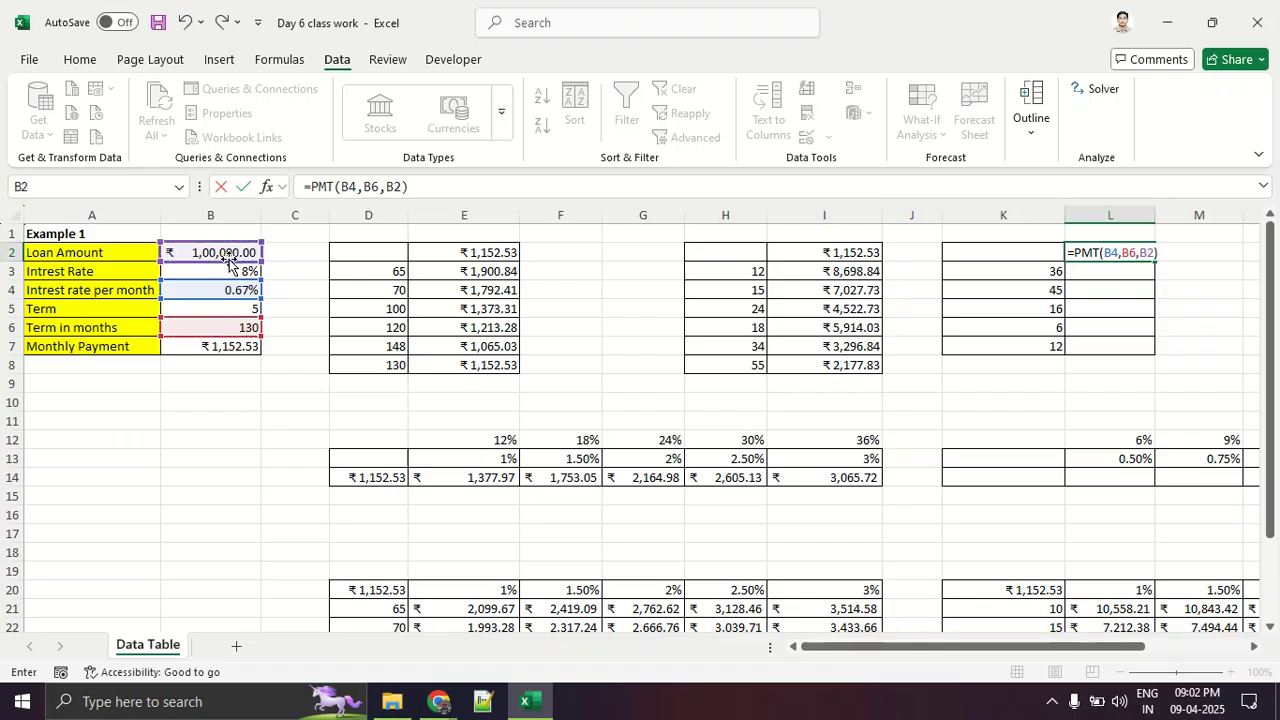
pyautogui.press('Return')
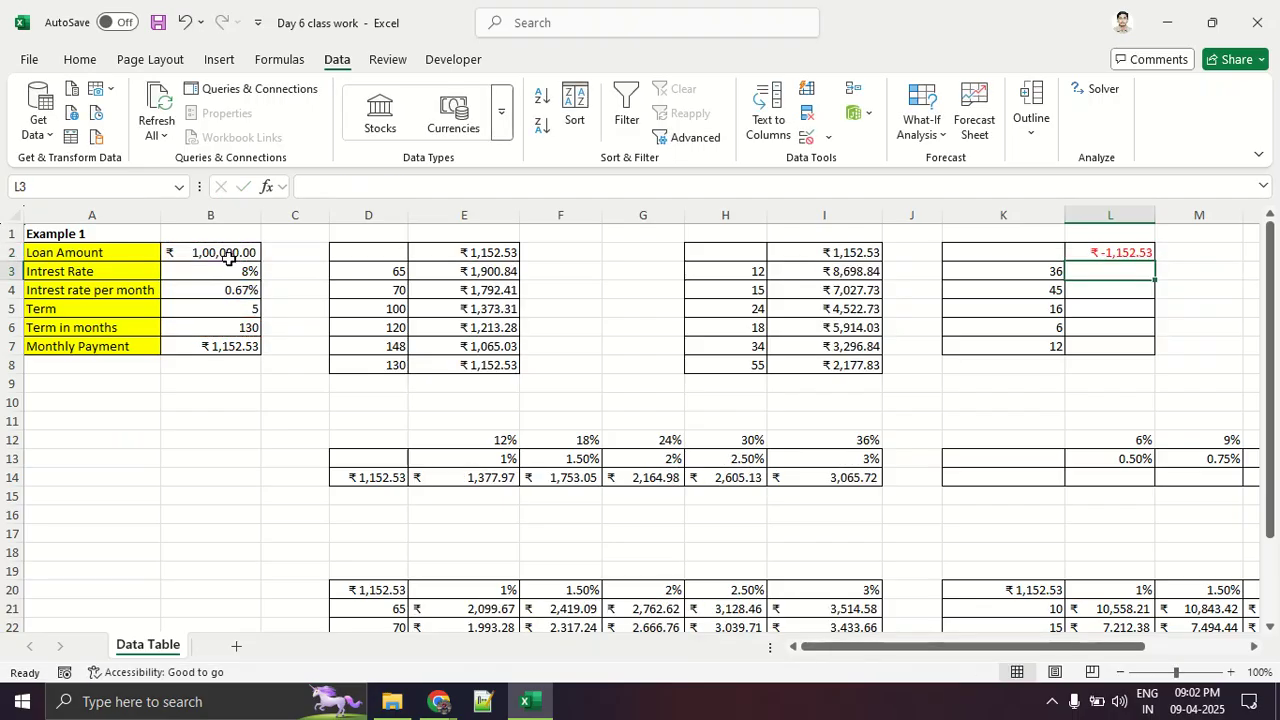
# Step: Review the PMT formula in L2 and the terms listed from K3 down
pyautogui.click(1127, 252)
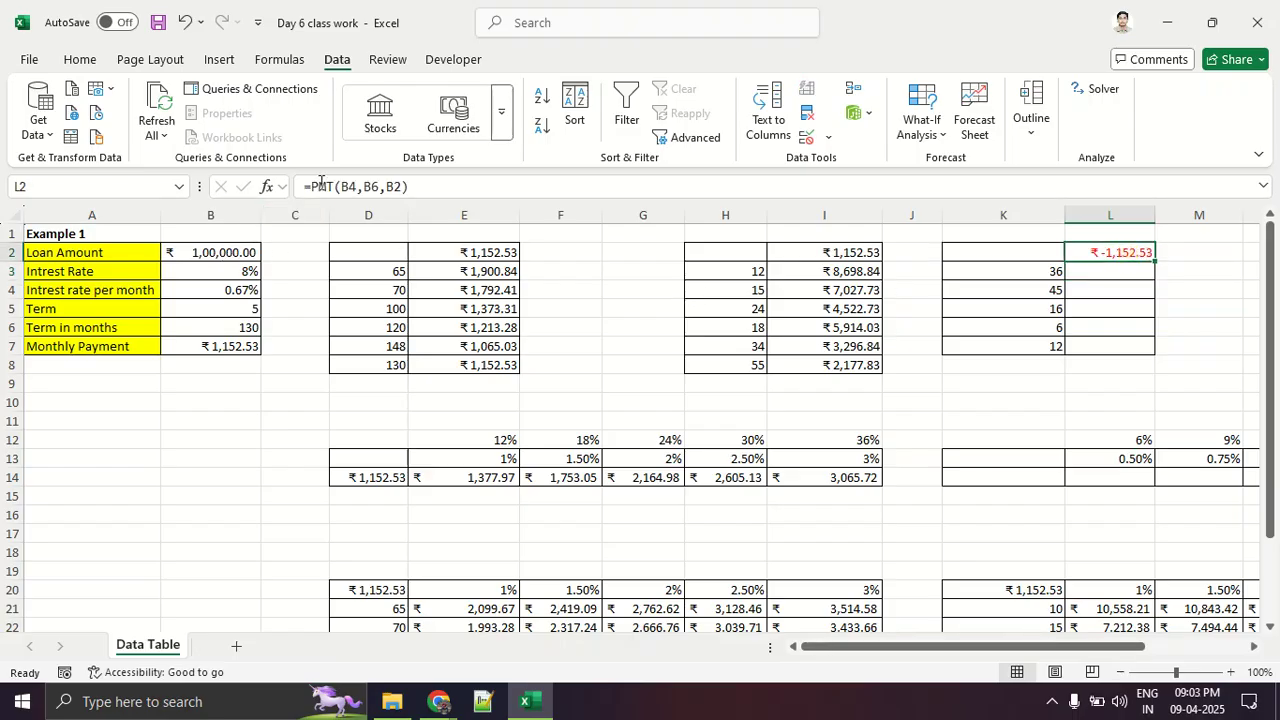
pyautogui.click(1114, 378)
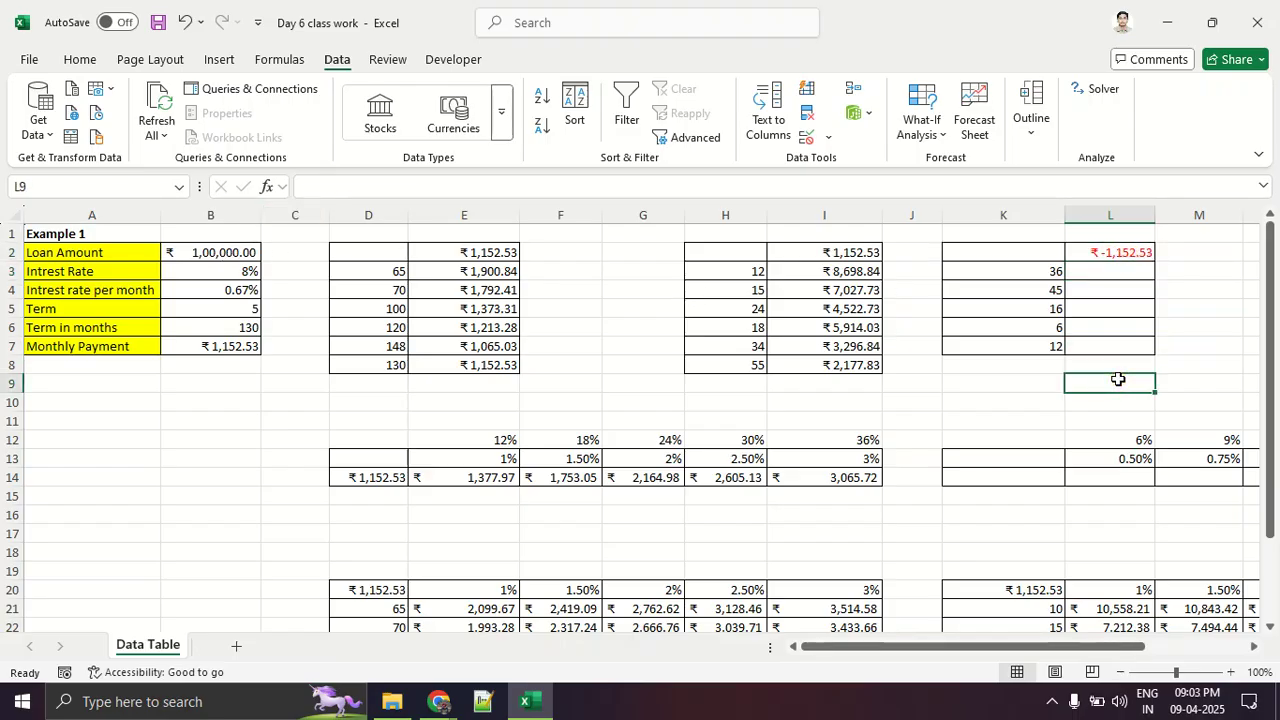
pyautogui.click(1134, 251)
pyautogui.moveTo(1020, 271); pyautogui.dragTo(1030, 331)
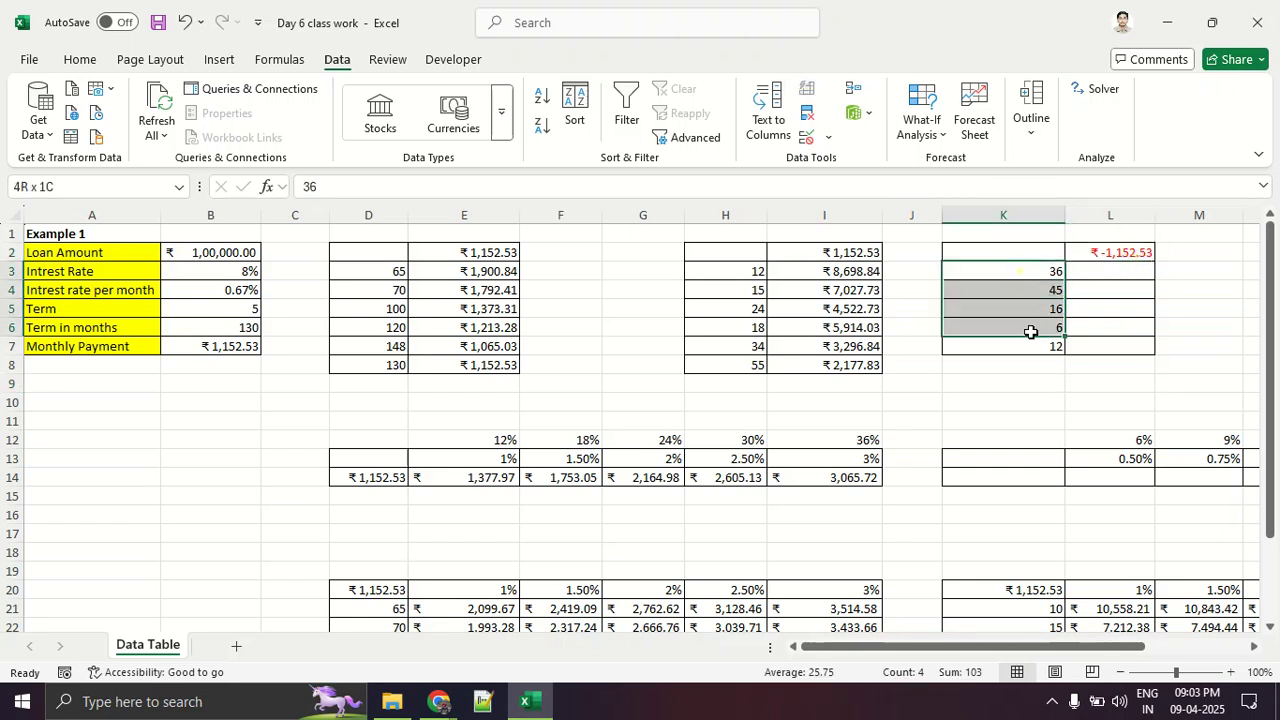
pyautogui.click(1052, 362)
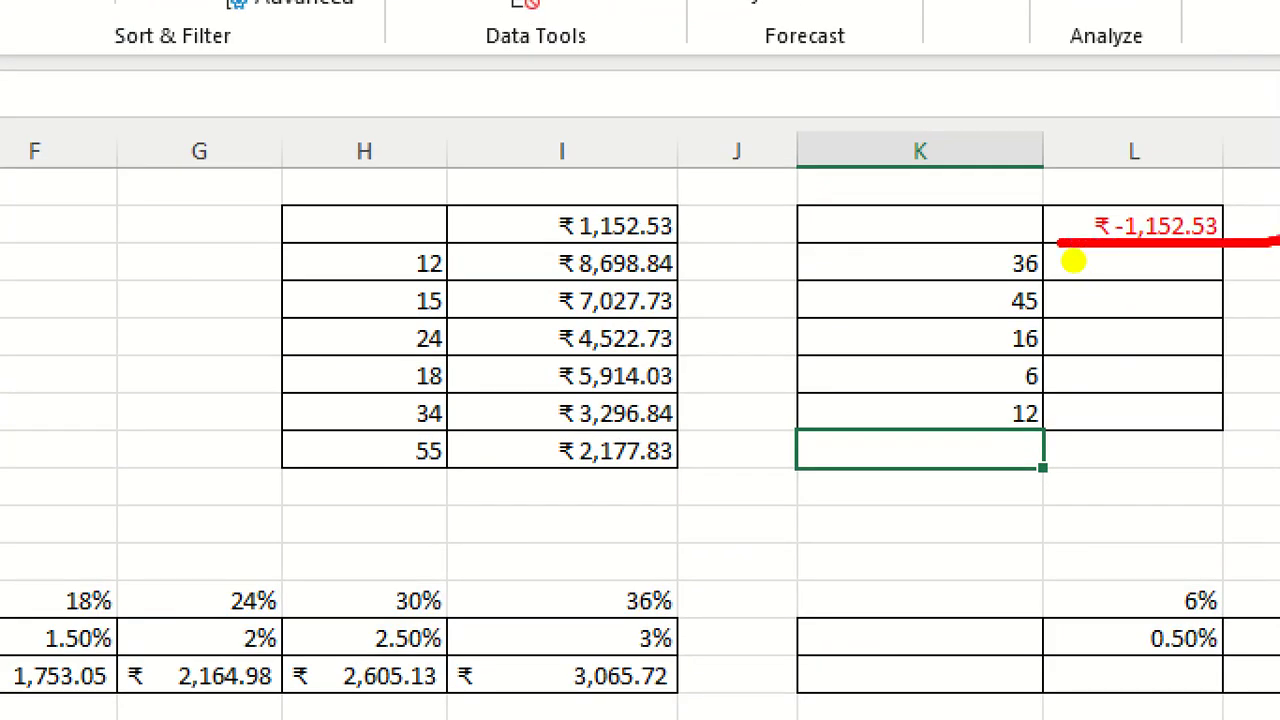
# Step: Circle the payment in L2, draw an arrow to a handwritten, underlined 130, circle the terms 36, 45 and 6, and clear the annotation
pyautogui.moveTo(1278, 242); pyautogui.dragTo(1060, 236)
pyautogui.moveTo(1178, 190); pyautogui.dragTo(777, 86)
pyautogui.moveTo(735, 155); pyautogui.dragTo(815, 162)
pyautogui.moveTo(378, 74); pyautogui.dragTo(402, 178)
pyautogui.moveTo(456, 86); pyautogui.dragTo(486, 157)
pyautogui.moveTo(597, 80)
pyautogui.mouseDown()
pyautogui.moveTo(682, 108)
pyautogui.moveTo(530, 74)
pyautogui.mouseUp()
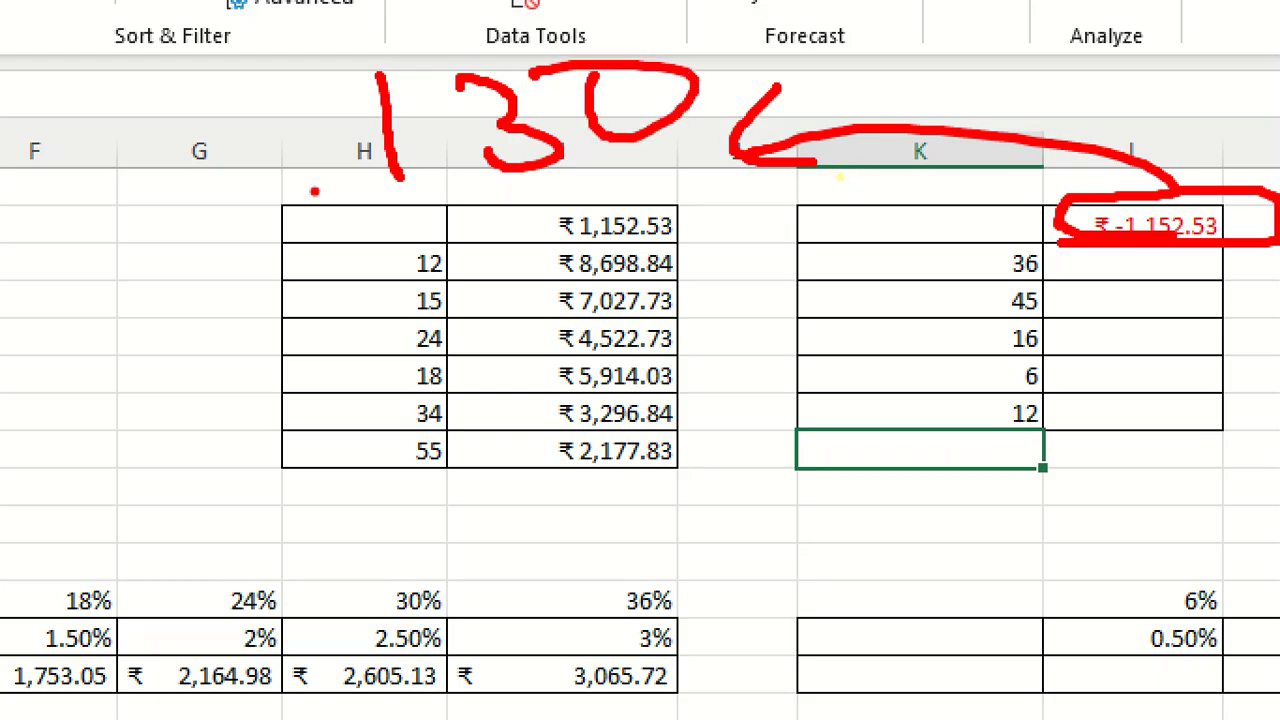
pyautogui.moveTo(314, 191); pyautogui.dragTo(682, 186)
pyautogui.moveTo(1045, 242)
pyautogui.mouseDown()
pyautogui.moveTo(1063, 257)
pyautogui.moveTo(1058, 240)
pyautogui.moveTo(1068, 282)
pyautogui.mouseUp()
pyautogui.moveTo(1052, 375)
pyautogui.mouseDown()
pyautogui.moveTo(1008, 362)
pyautogui.moveTo(1050, 348)
pyautogui.mouseUp()
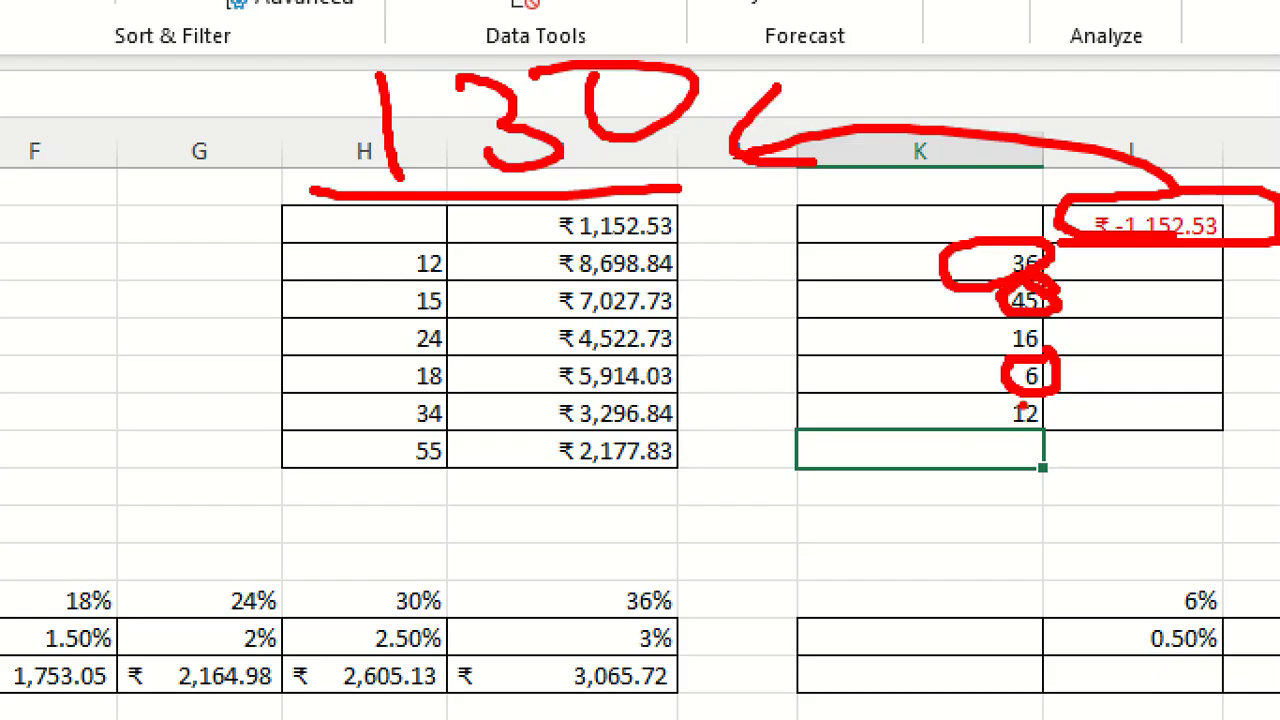
pyautogui.press('Escape')
# Step: Draw a series of horizontal red strokes down column L beneath the payment in L2, and clear the annotation
pyautogui.hotkey('ctrl', '1')
pyautogui.click(1162, 267)
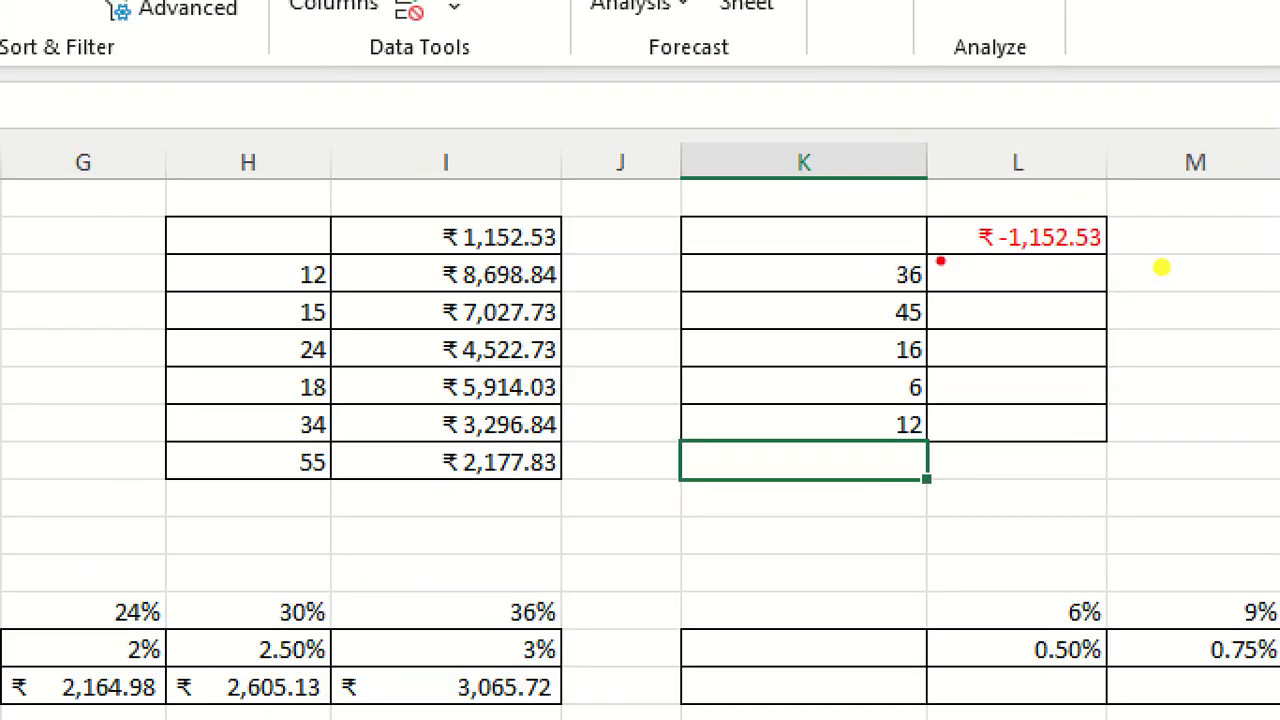
pyautogui.moveTo(936, 260); pyautogui.dragTo(1182, 260)
pyautogui.moveTo(952, 298); pyautogui.dragTo(1060, 297)
pyautogui.moveTo(910, 353); pyautogui.dragTo(1112, 353)
pyautogui.moveTo(958, 394); pyautogui.dragTo(1070, 391)
pyautogui.moveTo(940, 420); pyautogui.dragTo(1064, 419)
pyautogui.moveTo(942, 461); pyautogui.dragTo(1070, 462)
pyautogui.moveTo(928, 511); pyautogui.dragTo(1062, 514)
pyautogui.moveTo(942, 575); pyautogui.dragTo(1084, 575)
pyautogui.moveTo(910, 659); pyautogui.dragTo(1064, 654)
pyautogui.click(1068, 606)
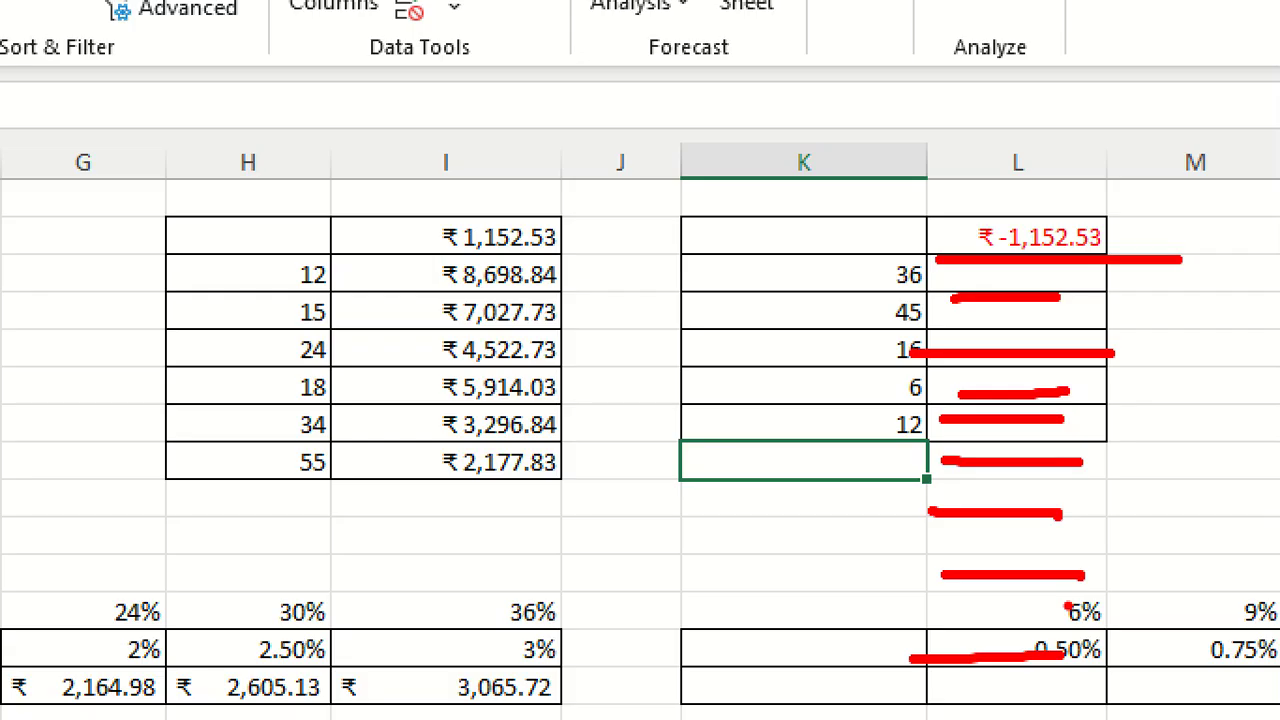
pyautogui.press('Escape')
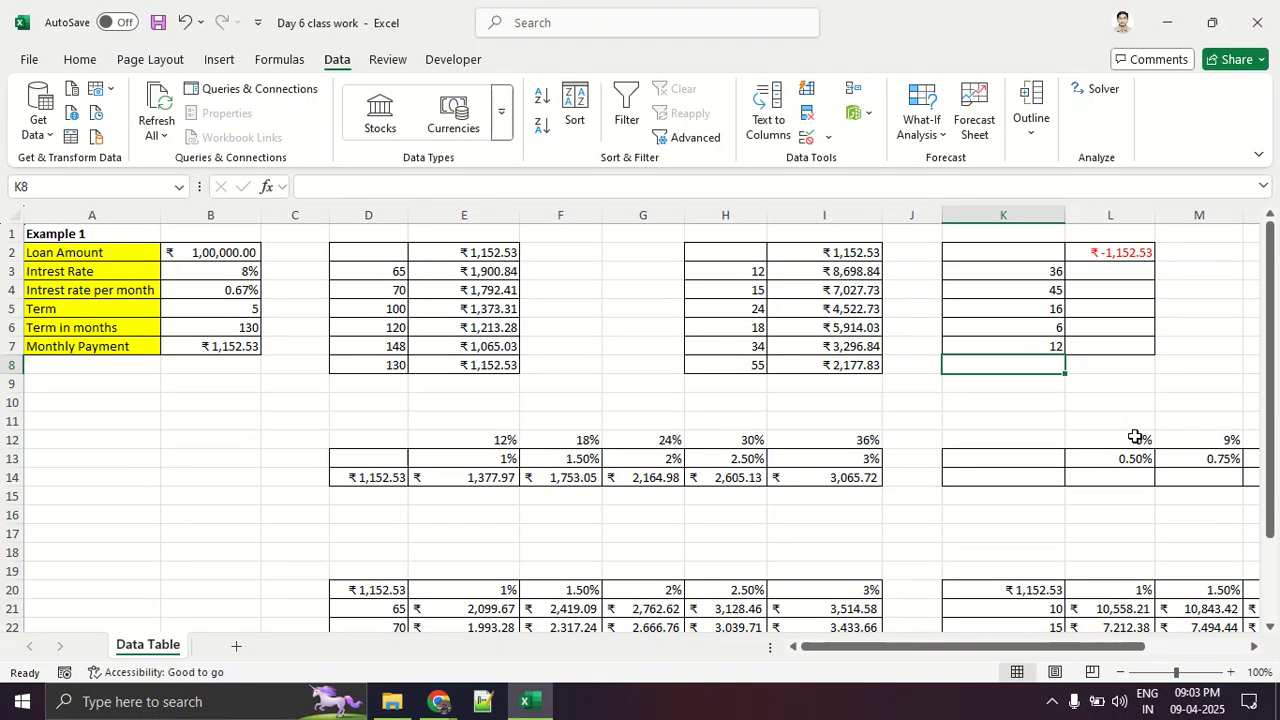
# Step: Circle the payment in L2, handwrite an underlined 130 above the term table, mark the term 36 with a stroke, and clear the annotation
pyautogui.moveTo(1023, 240); pyautogui.dragTo(1112, 334)
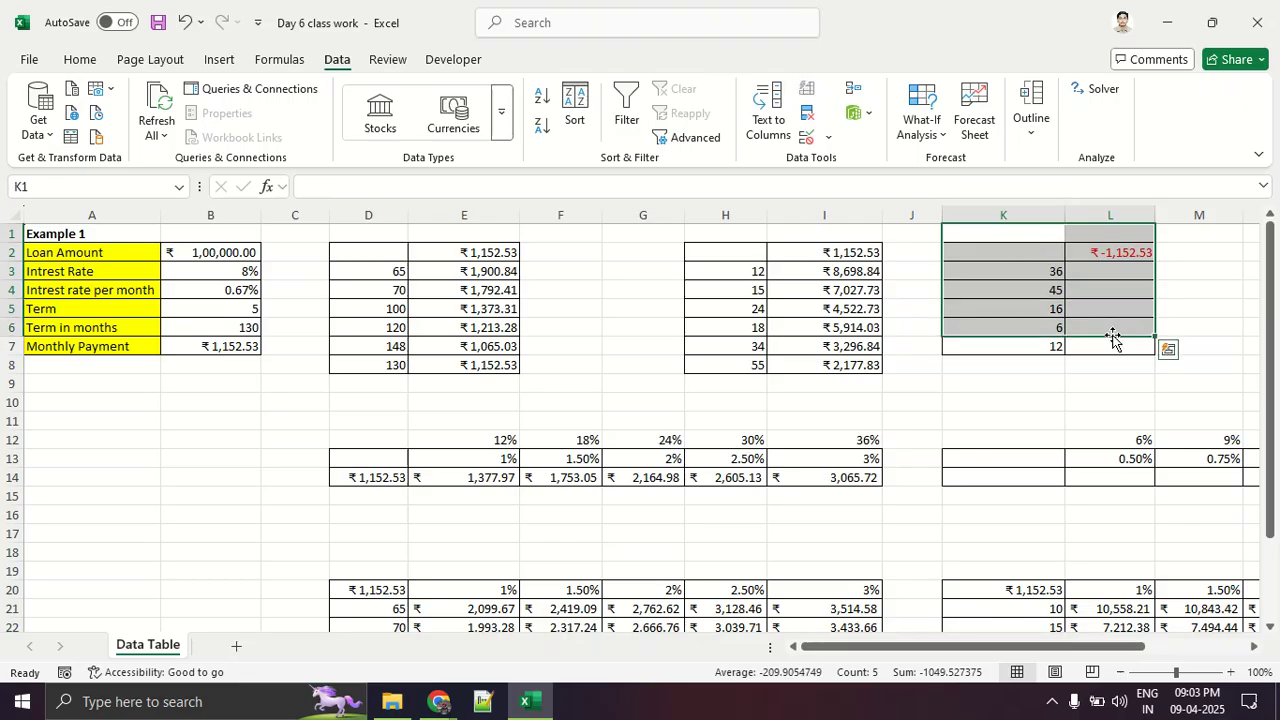
pyautogui.click(1108, 402)
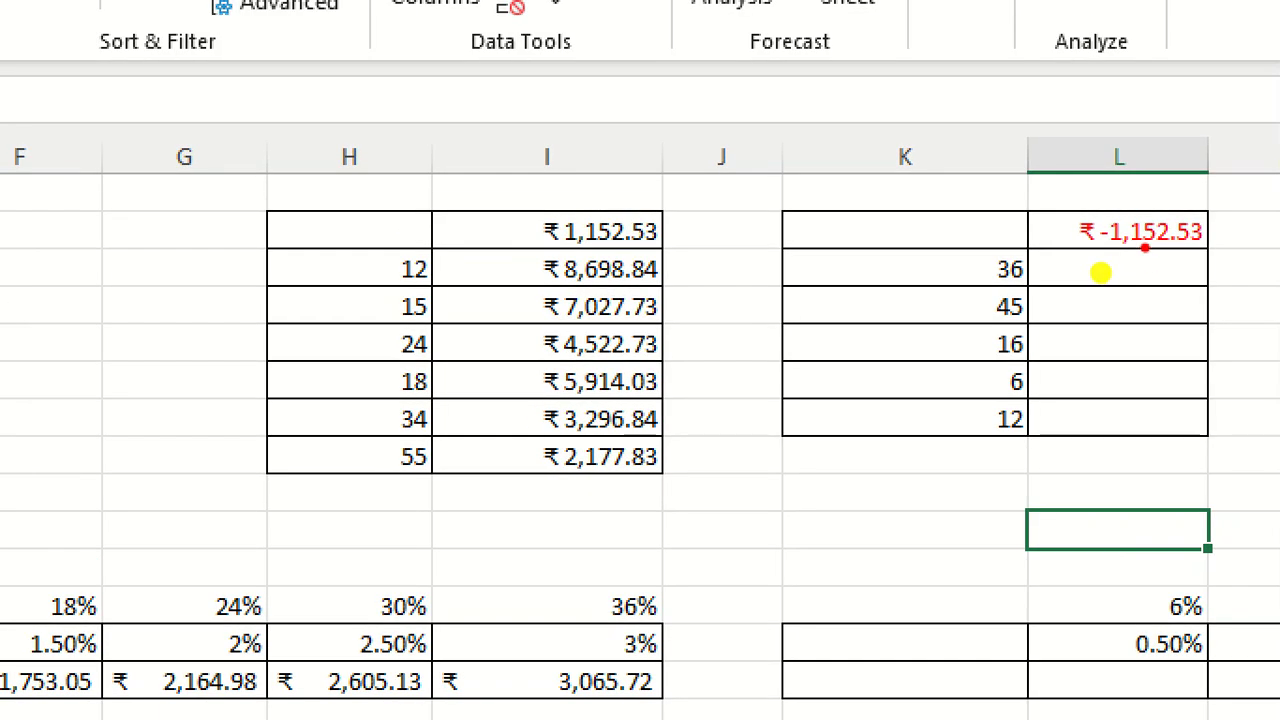
pyautogui.moveTo(1090, 256)
pyautogui.mouseDown()
pyautogui.moveTo(1200, 210)
pyautogui.moveTo(1052, 240)
pyautogui.moveTo(1155, 268)
pyautogui.mouseUp()
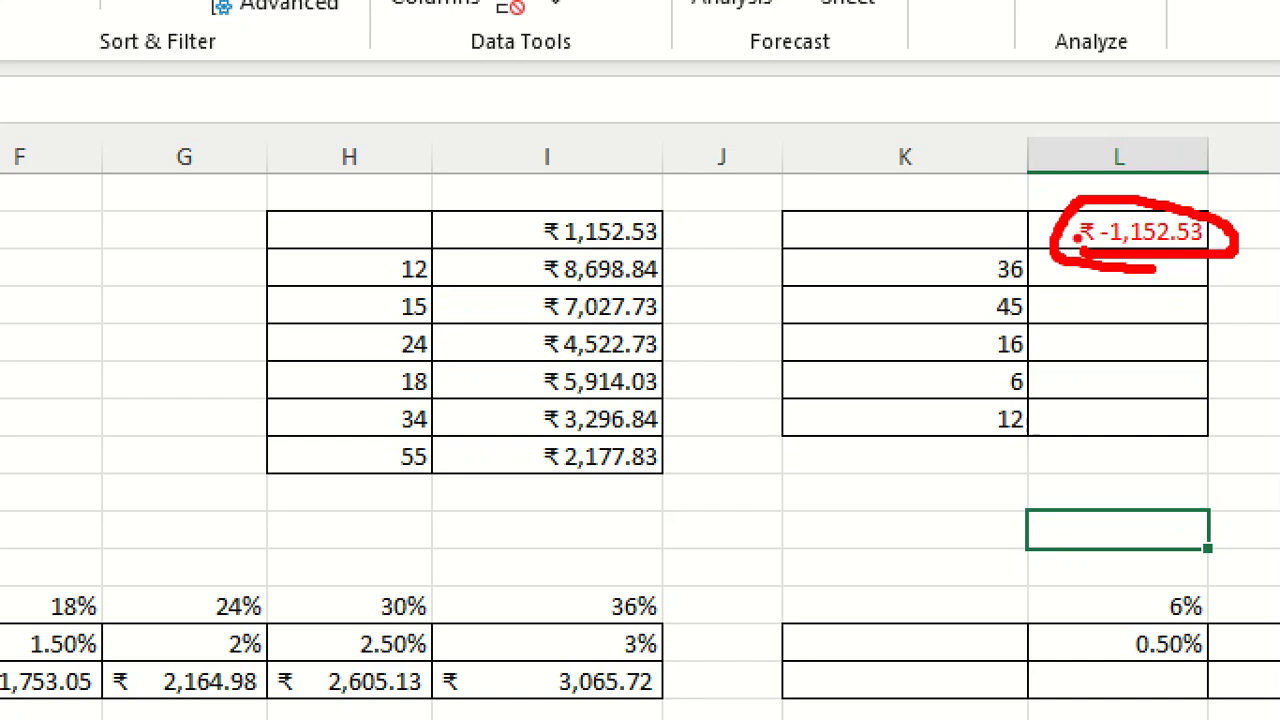
pyautogui.moveTo(1054, 237); pyautogui.dragTo(836, 238)
pyautogui.moveTo(716, 112)
pyautogui.mouseDown()
pyautogui.moveTo(706, 188)
pyautogui.moveTo(765, 170)
pyautogui.moveTo(736, 200)
pyautogui.mouseUp()
pyautogui.moveTo(840, 128); pyautogui.dragTo(900, 118)
pyautogui.moveTo(682, 228)
pyautogui.mouseDown()
pyautogui.moveTo(754, 206)
pyautogui.moveTo(1070, 166)
pyautogui.mouseUp()
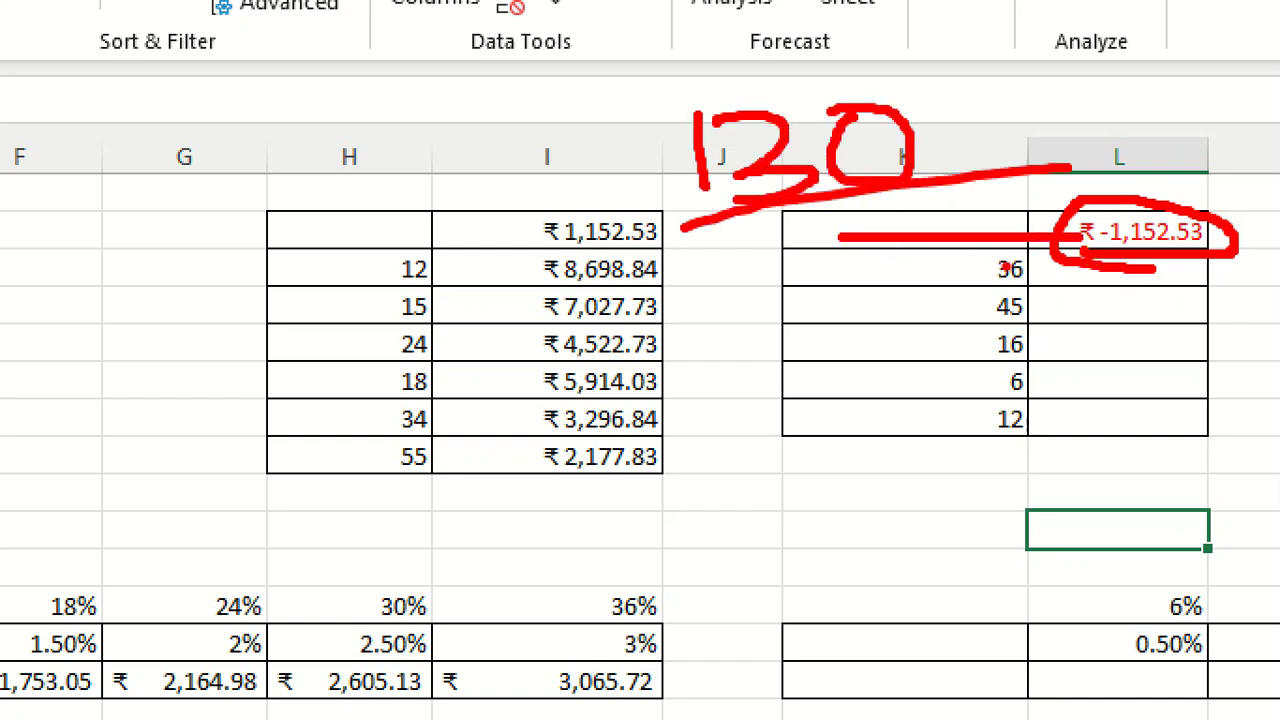
pyautogui.moveTo(981, 267)
pyautogui.mouseDown()
pyautogui.moveTo(776, 248)
pyautogui.moveTo(838, 262)
pyautogui.mouseUp()
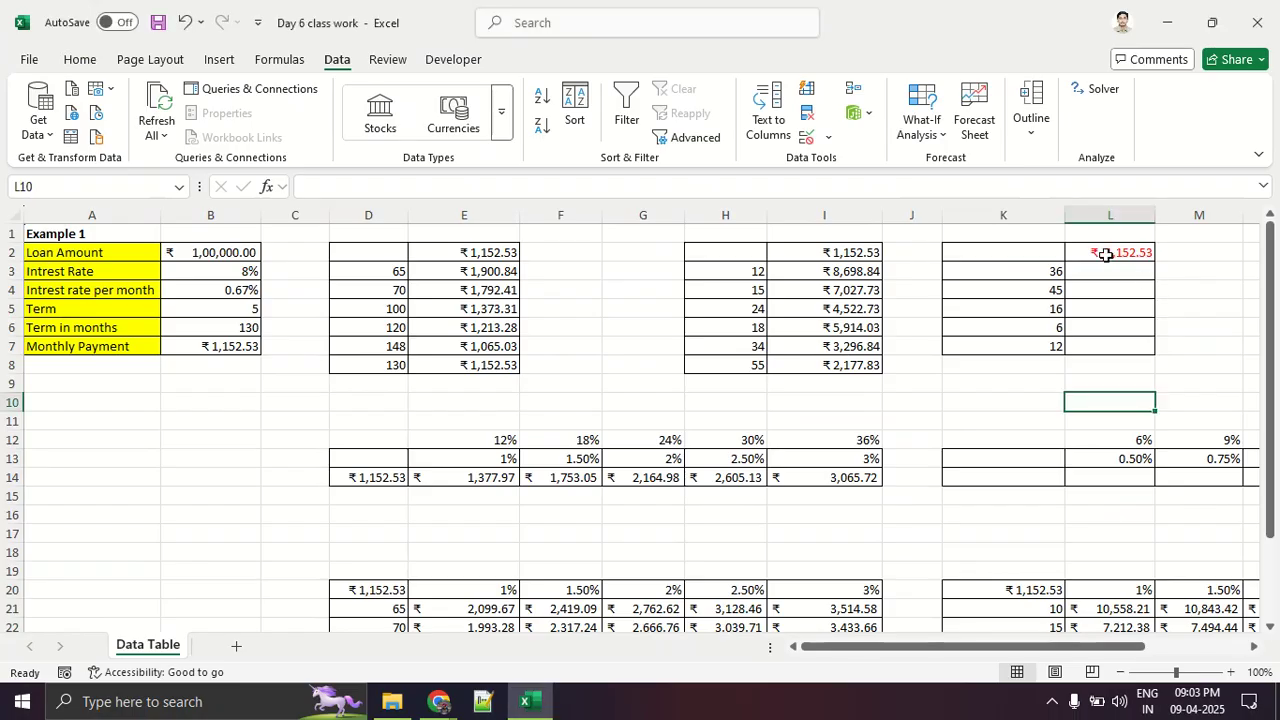
# Step: Enter the payment formula =PMT(B4,K3,B2) in cell L3
pyautogui.click(1102, 266)
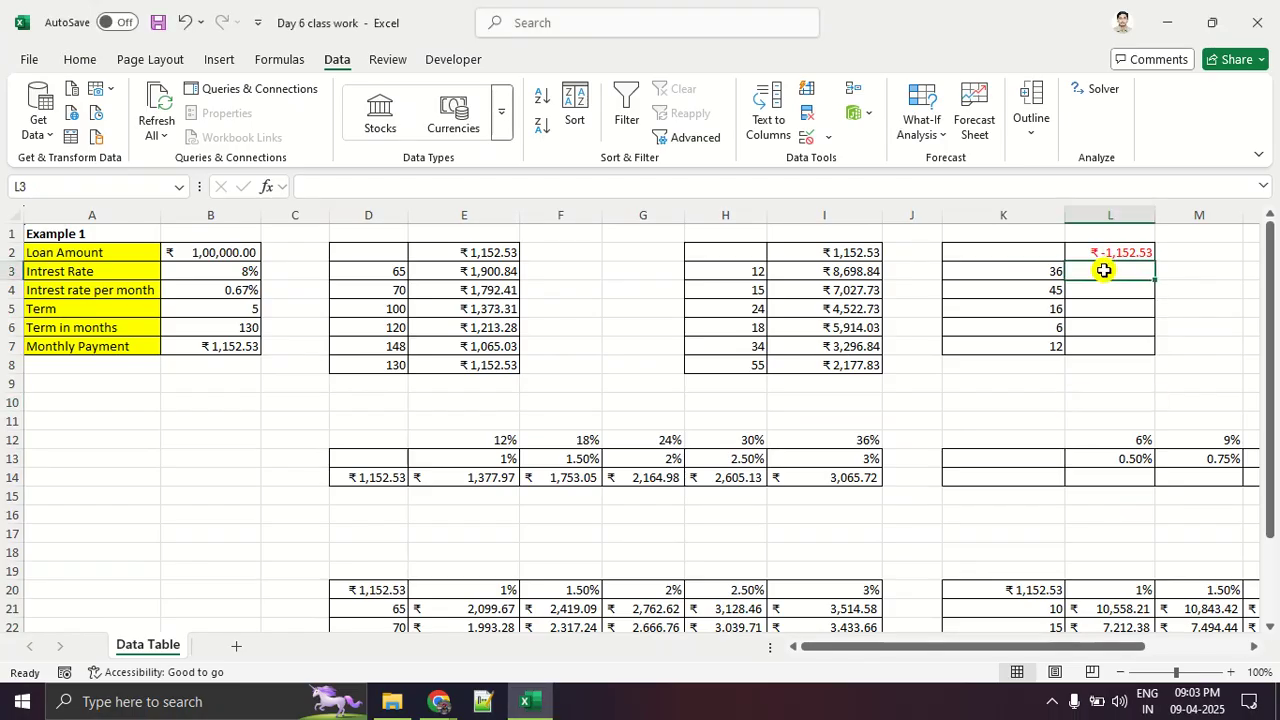
pyautogui.write('=')
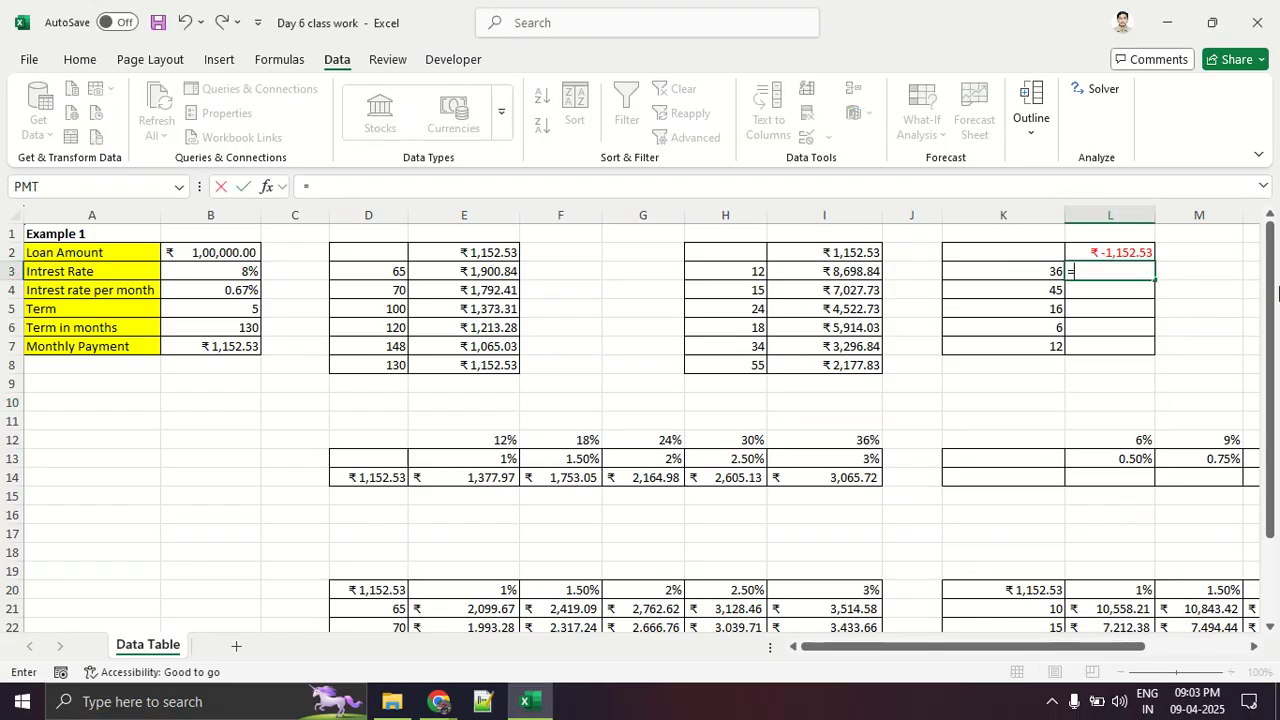
pyautogui.write('PMT')
pyautogui.write('(')
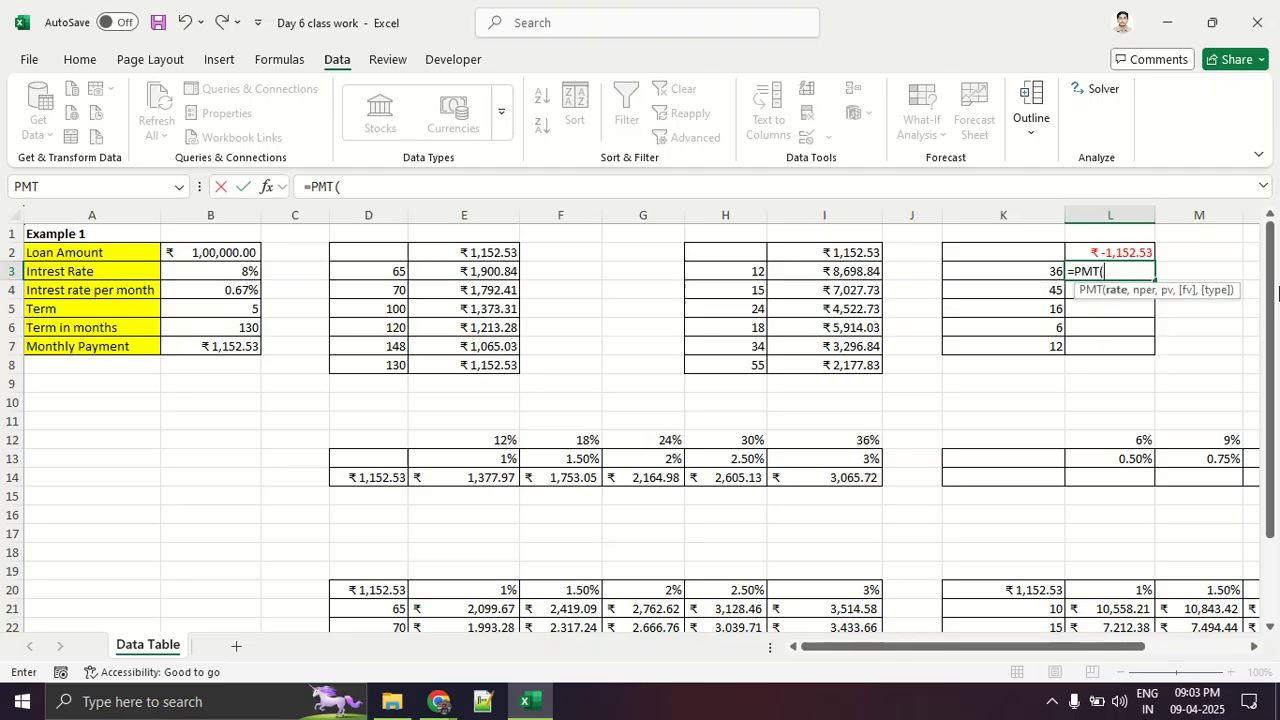
pyautogui.click(233, 285)
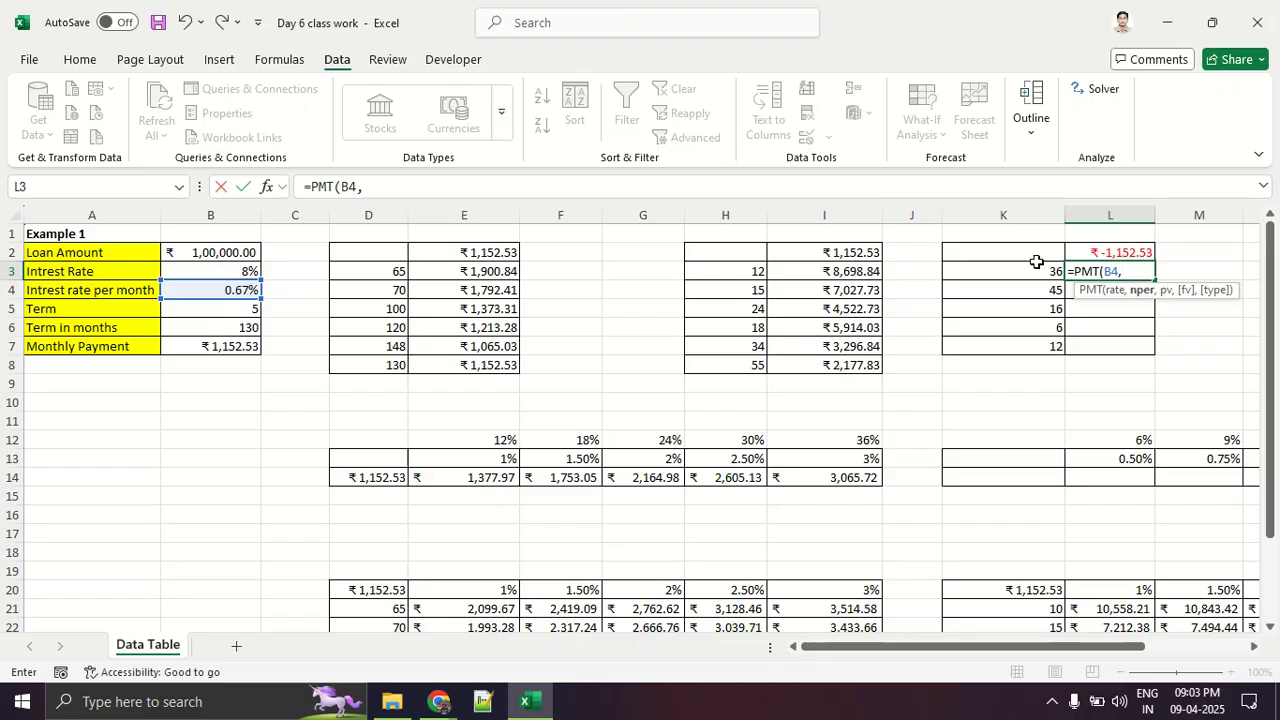
pyautogui.click(1030, 274)
pyautogui.write(',')
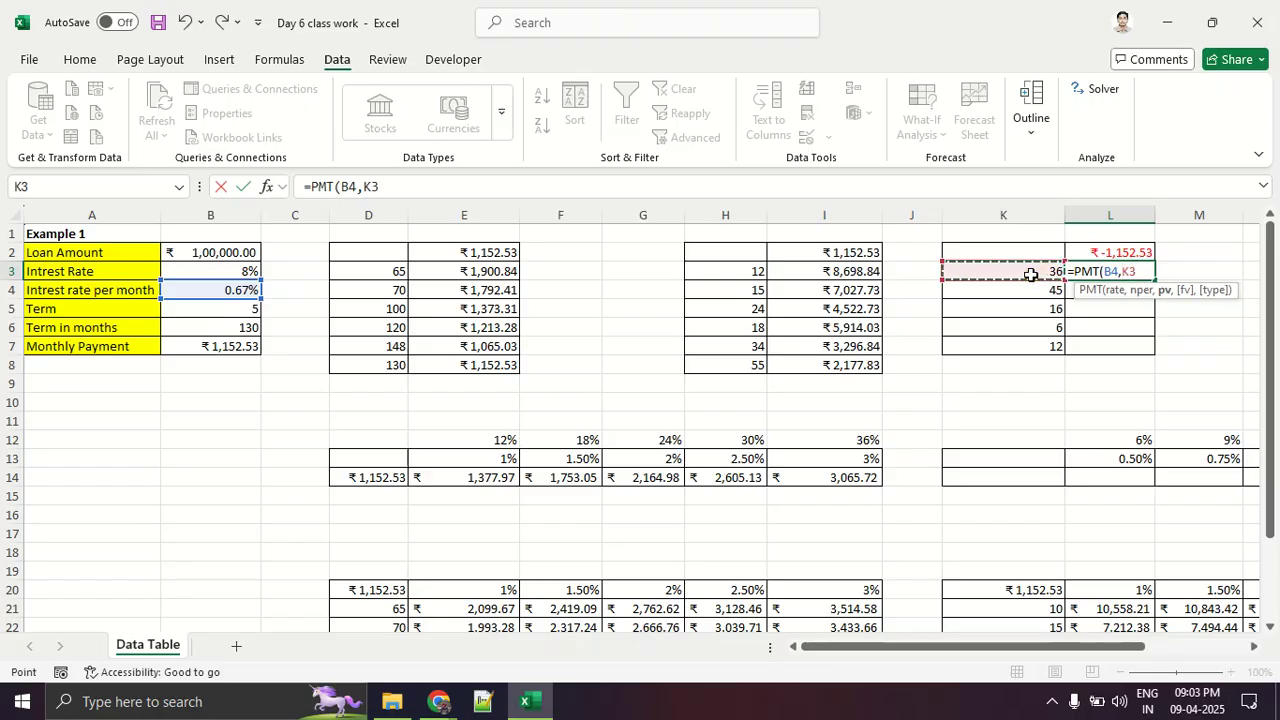
pyautogui.click(210, 247)
pyautogui.write(')')
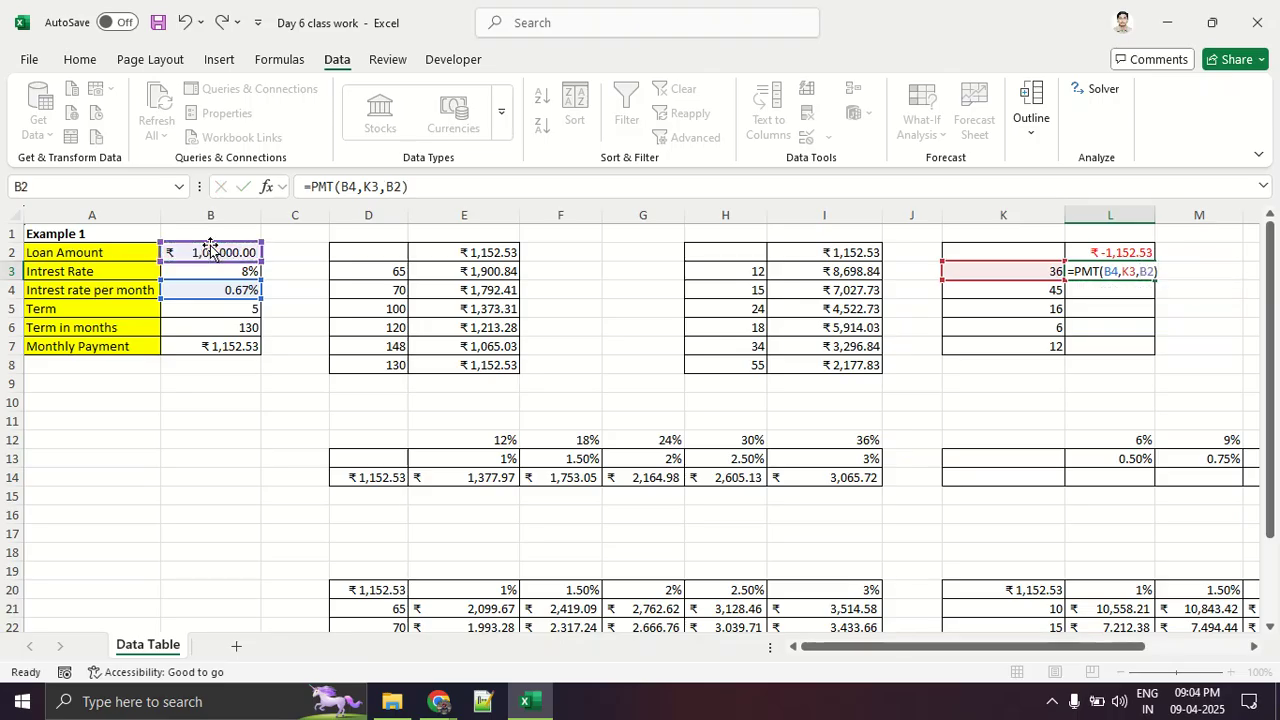
pyautogui.press('Return')
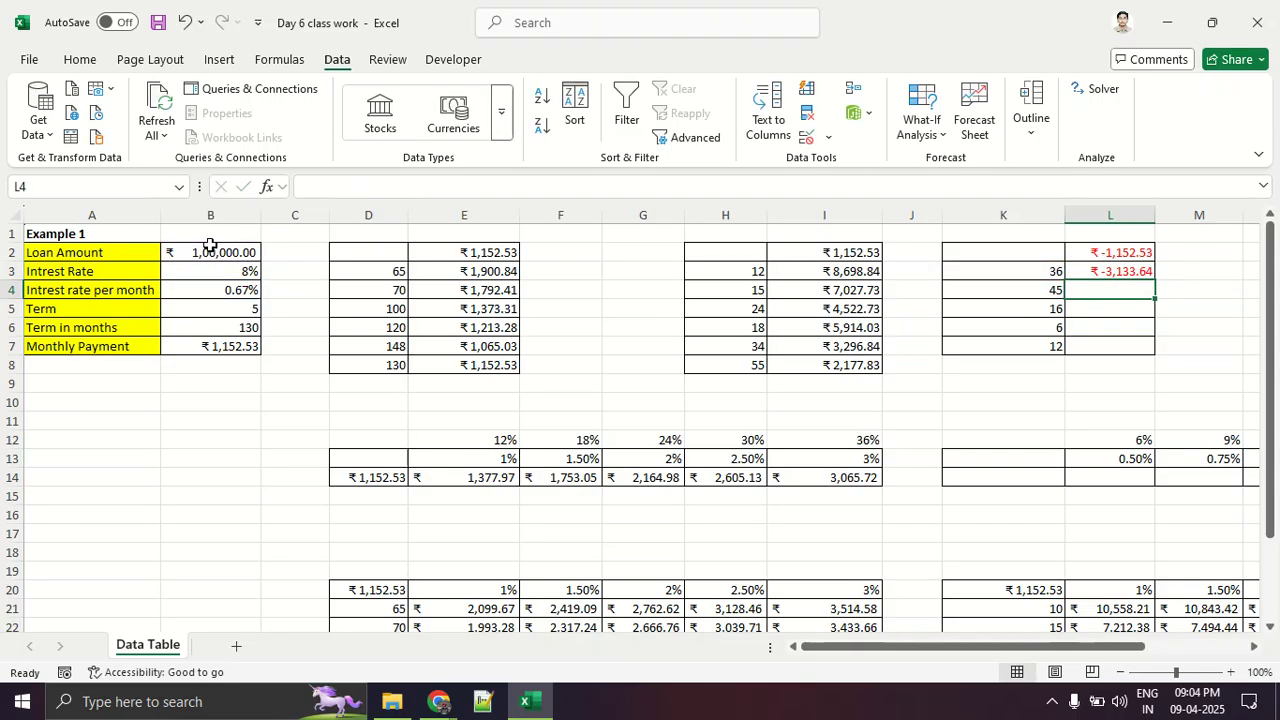
# Step: Clear the payment formula from cell L3
pyautogui.click(1088, 271)
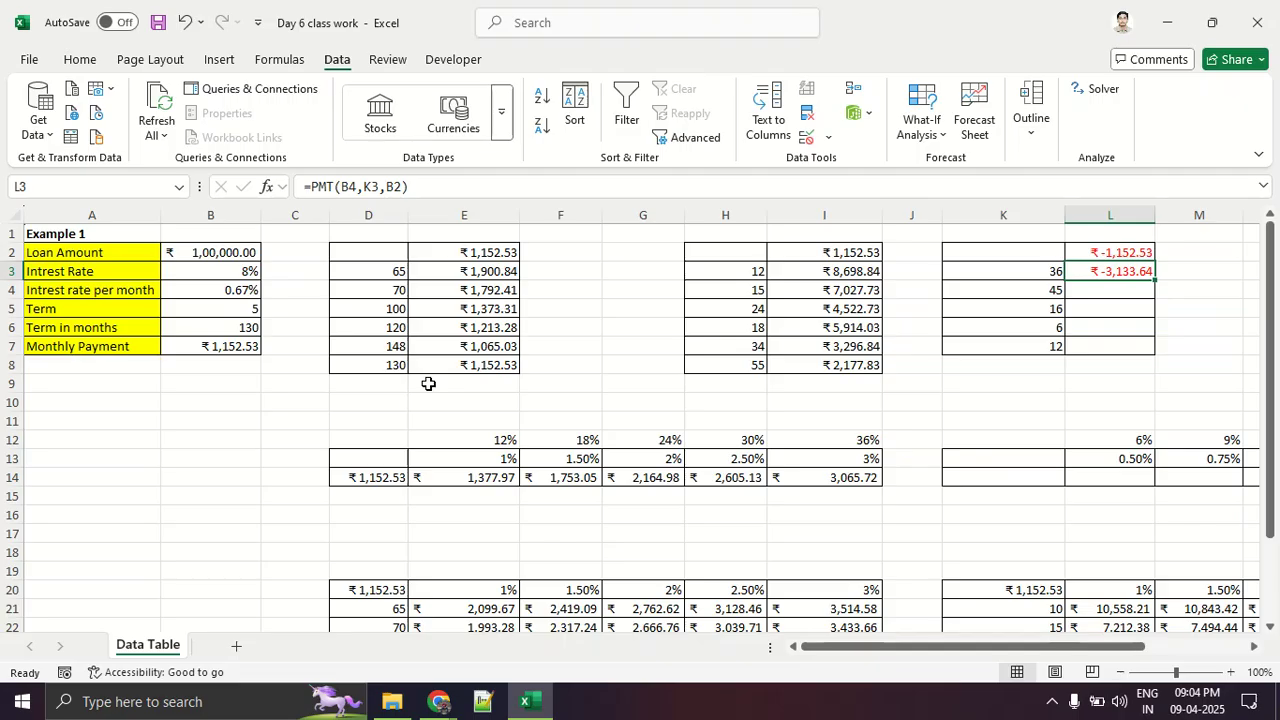
pyautogui.press('Delete')
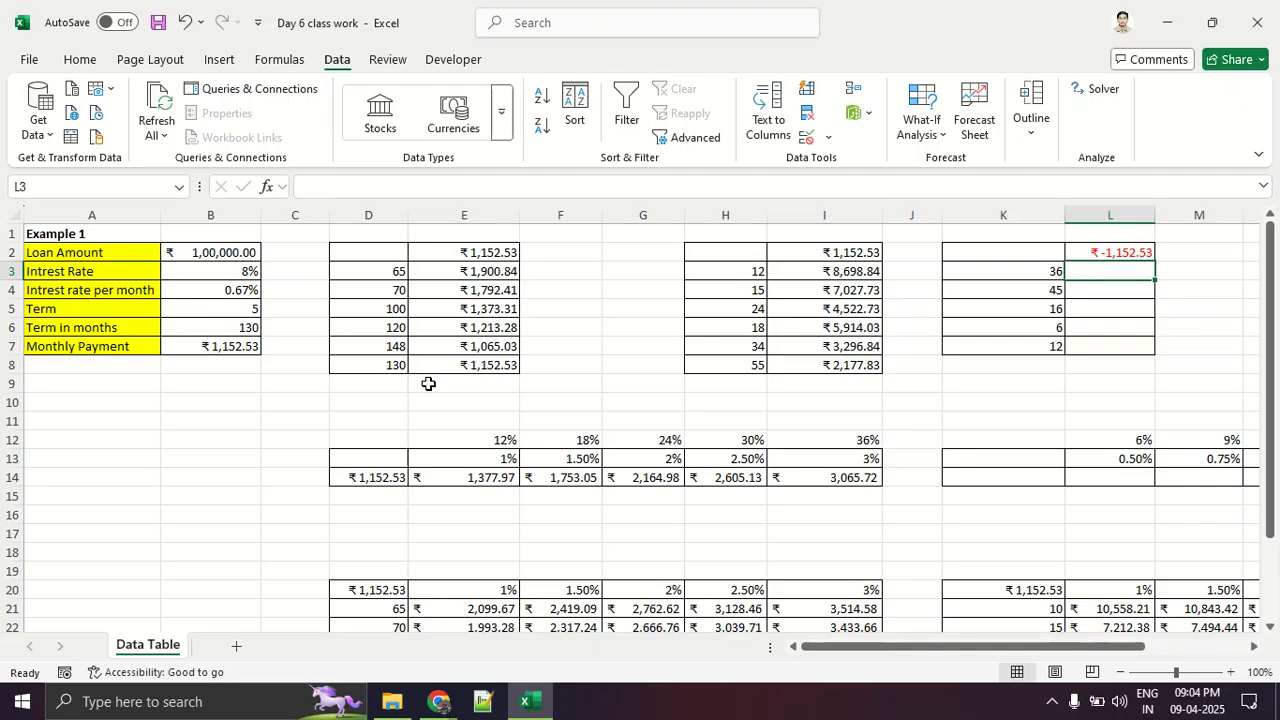
pyautogui.moveTo(1008, 274); pyautogui.dragTo(1022, 347)
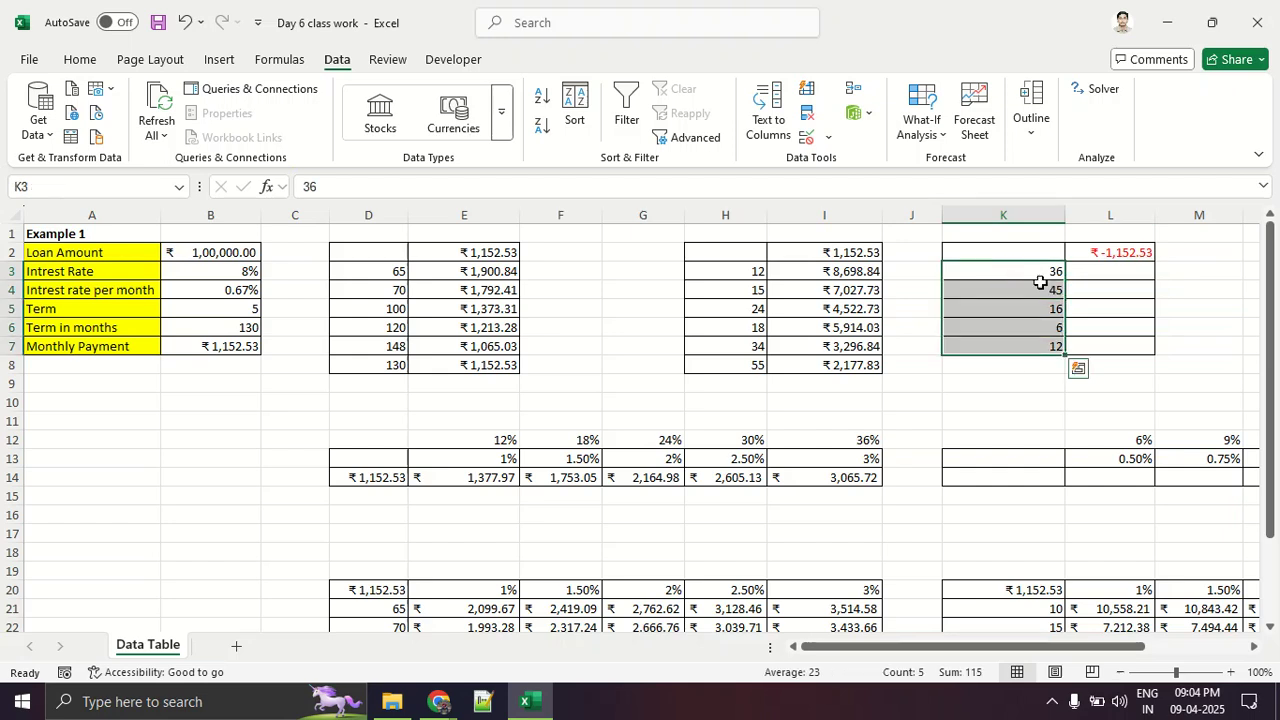
pyautogui.click(1094, 302)
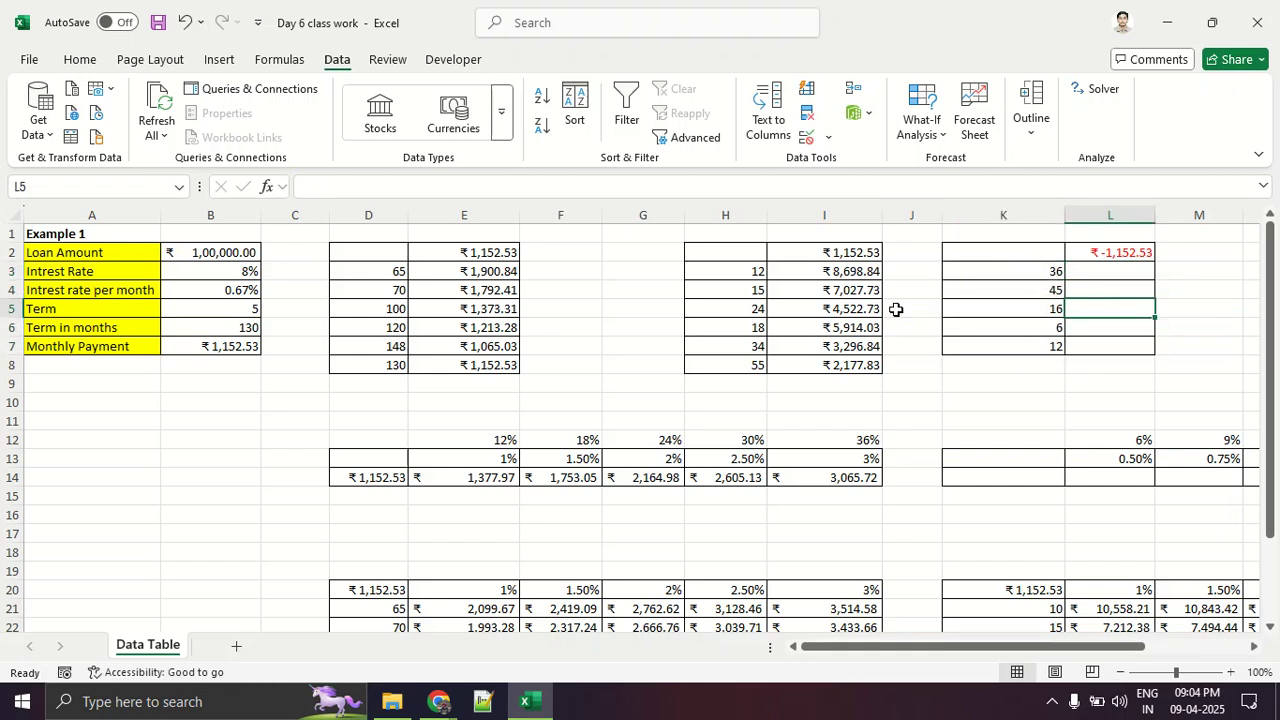
pyautogui.moveTo(96, 352)
pyautogui.mouseDown()
pyautogui.moveTo(238, 370)
pyautogui.moveTo(304, 477)
pyautogui.mouseUp()
pyautogui.moveTo(54, 403); pyautogui.dragTo(58, 450)
pyautogui.moveTo(174, 487); pyautogui.dragTo(178, 540)
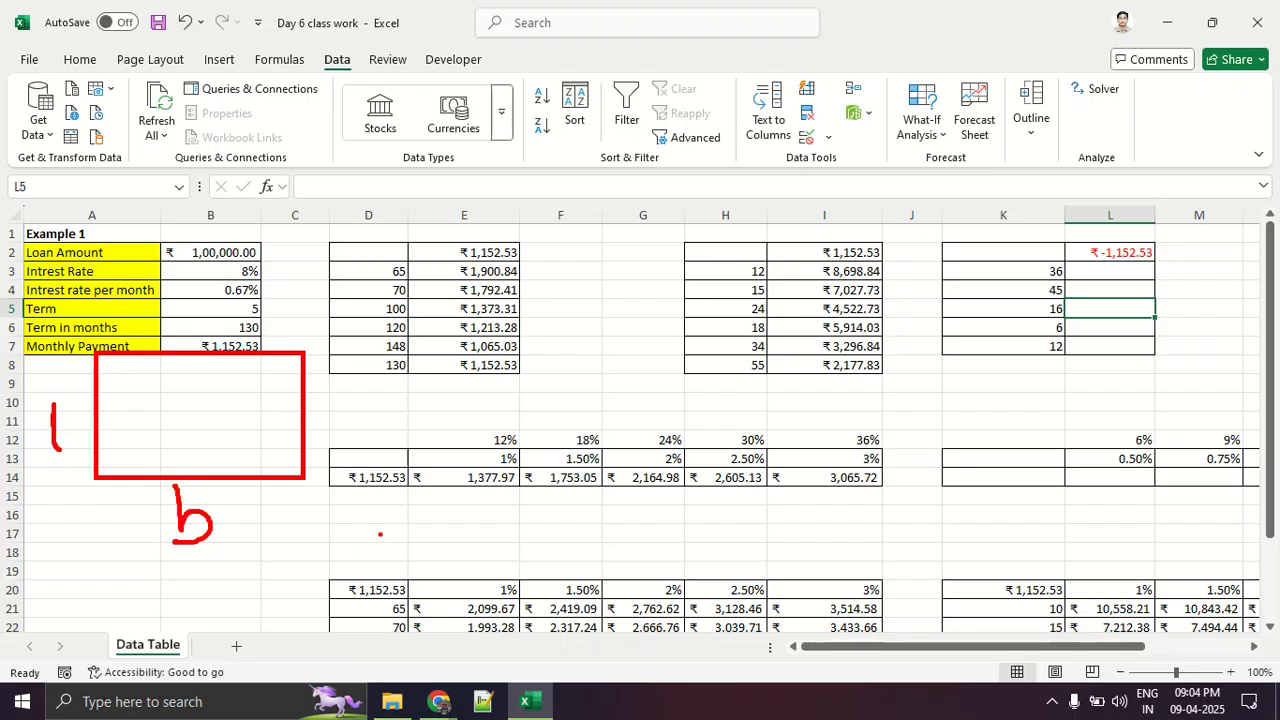
pyautogui.write('are')
pyautogui.press('BackSpace')
pyautogui.press('BackSpace')
pyautogui.write('rea ')
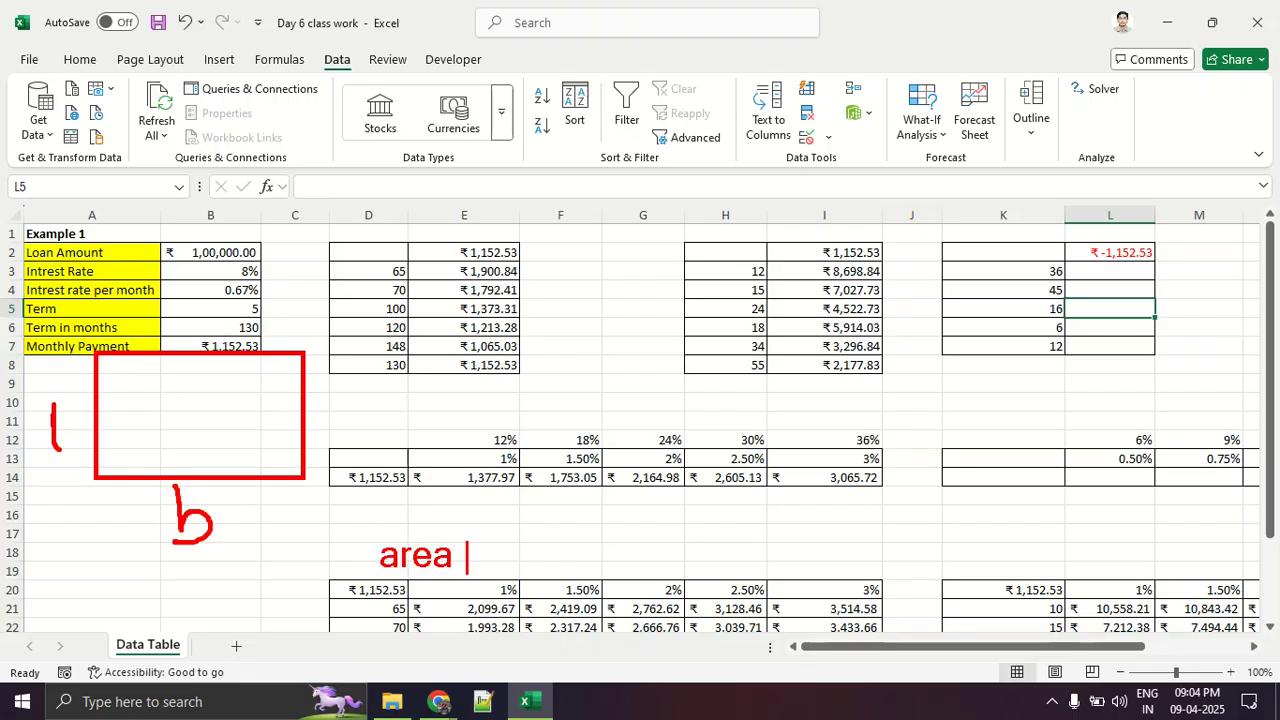
pyautogui.write('= leng ')
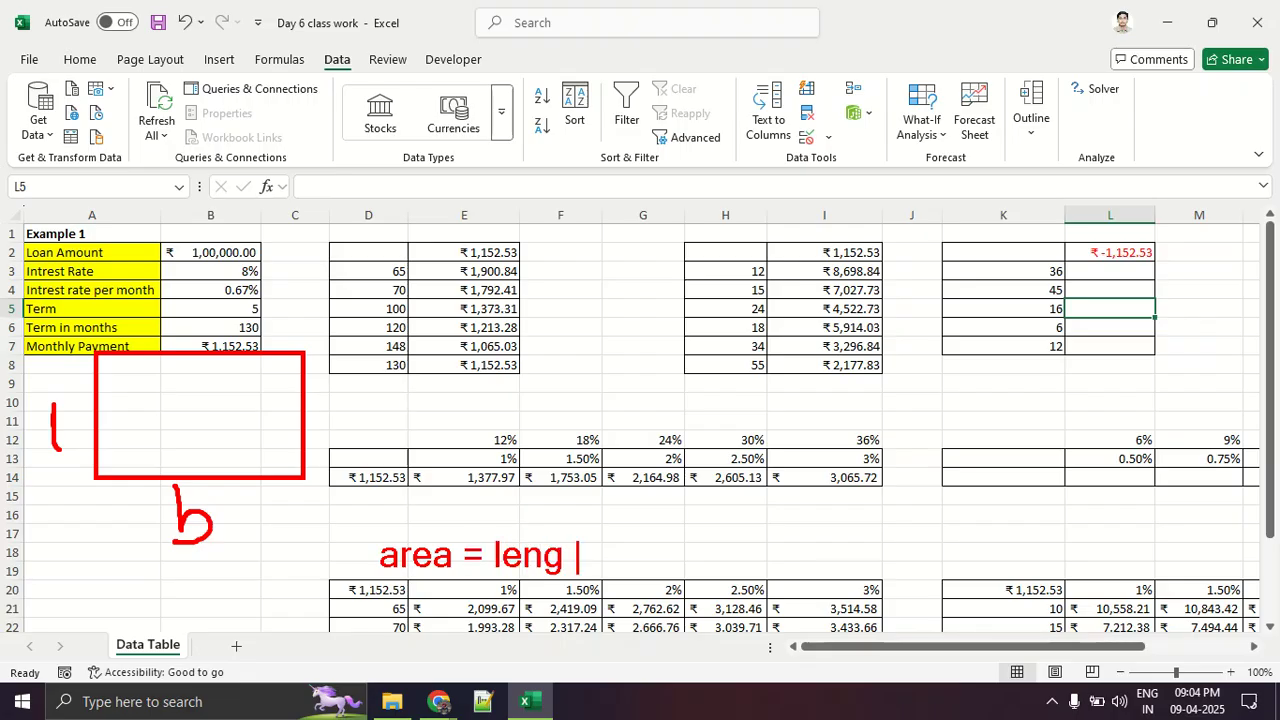
pyautogui.write('x breadth')
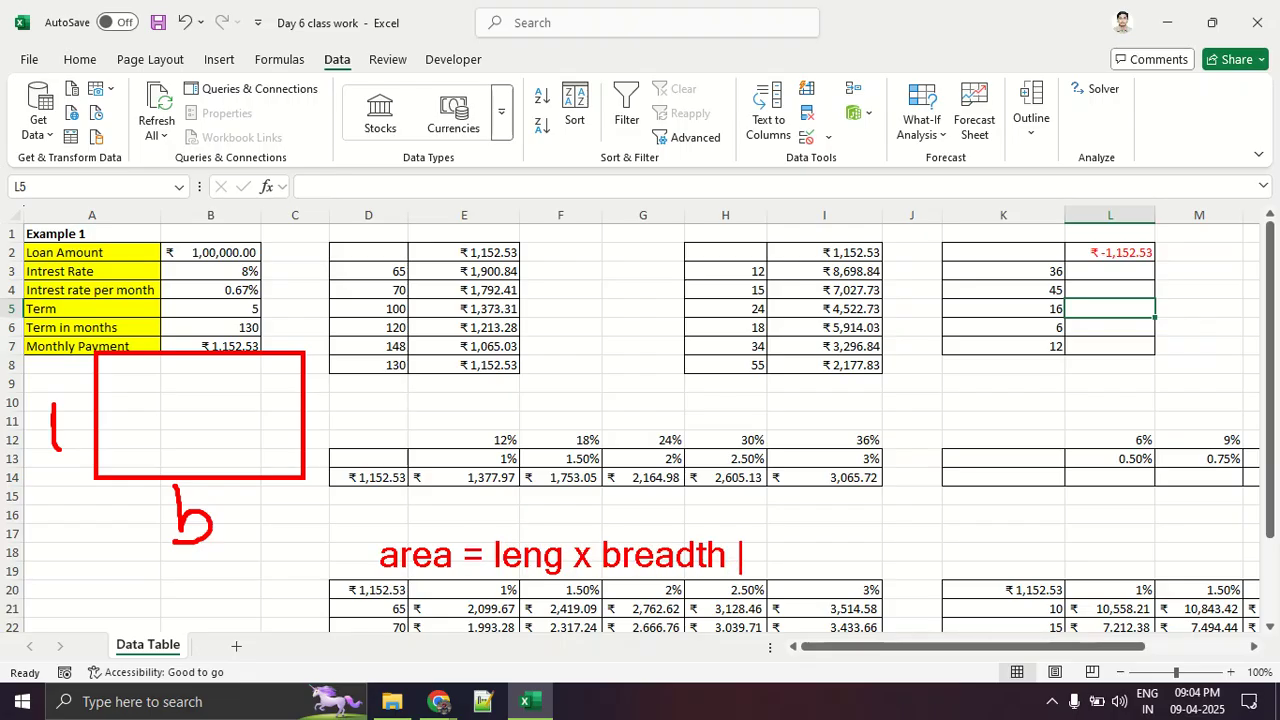
pyautogui.moveTo(534, 497); pyautogui.dragTo(534, 519)
pyautogui.moveTo(513, 436); pyautogui.dragTo(505, 262)
pyautogui.click(510, 217)
pyautogui.click(504, 163)
pyautogui.click(500, 145)
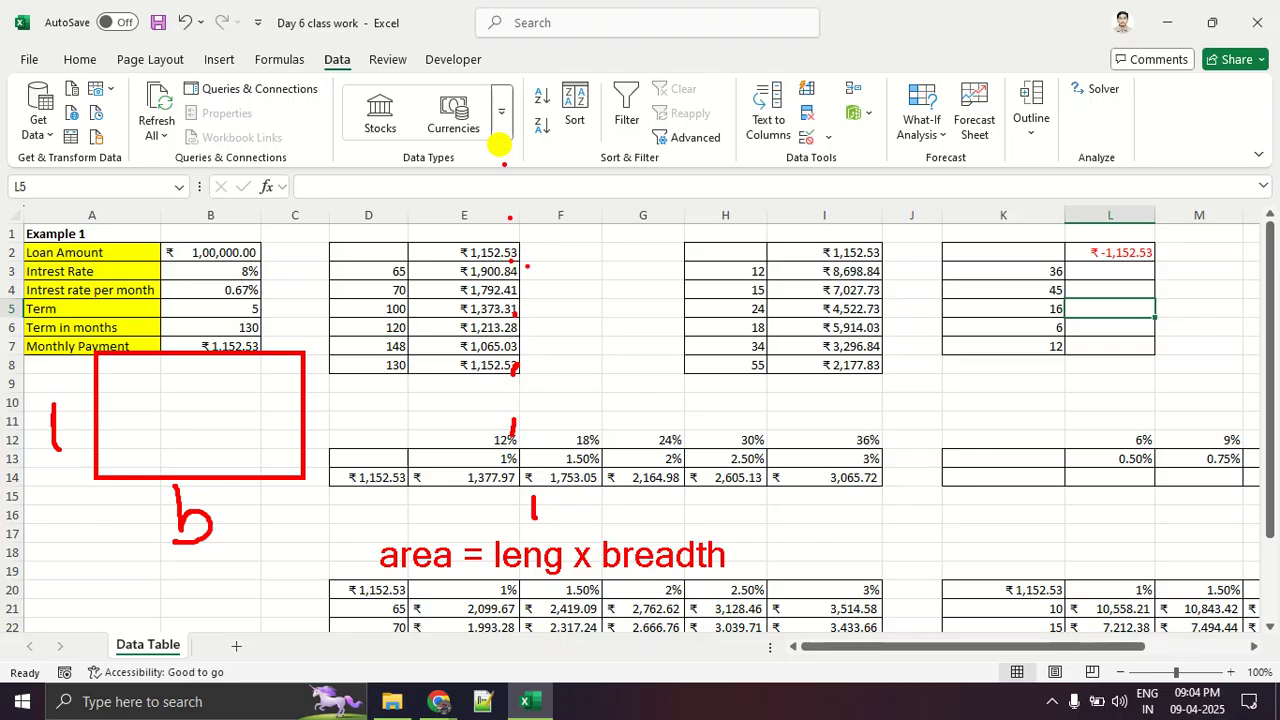
pyautogui.moveTo(381, 560)
pyautogui.mouseDown()
pyautogui.moveTo(444, 538)
pyautogui.moveTo(417, 468)
pyautogui.mouseUp()
pyautogui.click(410, 418)
pyautogui.click(410, 365)
pyautogui.click(411, 318)
pyautogui.click(414, 283)
pyautogui.moveTo(421, 250); pyautogui.dragTo(421, 230)
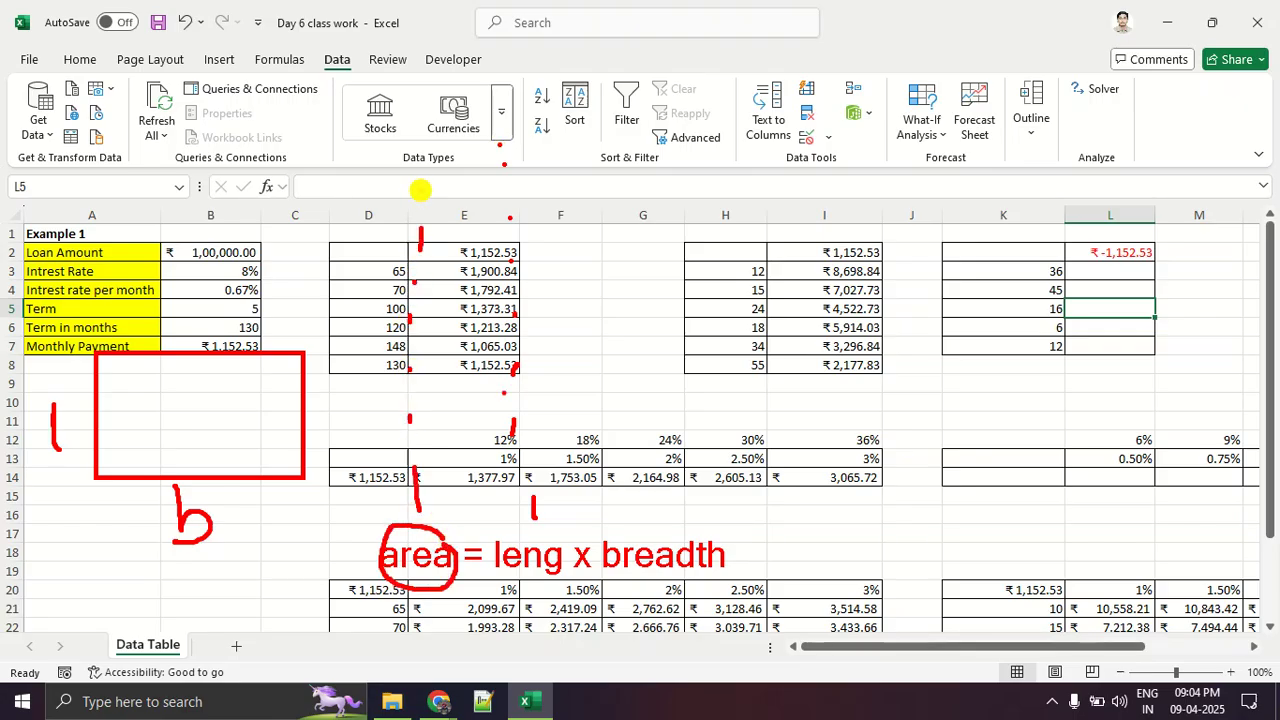
pyautogui.moveTo(553, 512)
pyautogui.mouseDown()
pyautogui.moveTo(601, 410)
pyautogui.moveTo(444, 178)
pyautogui.moveTo(364, 528)
pyautogui.moveTo(735, 468)
pyautogui.moveTo(552, 390)
pyautogui.mouseUp()
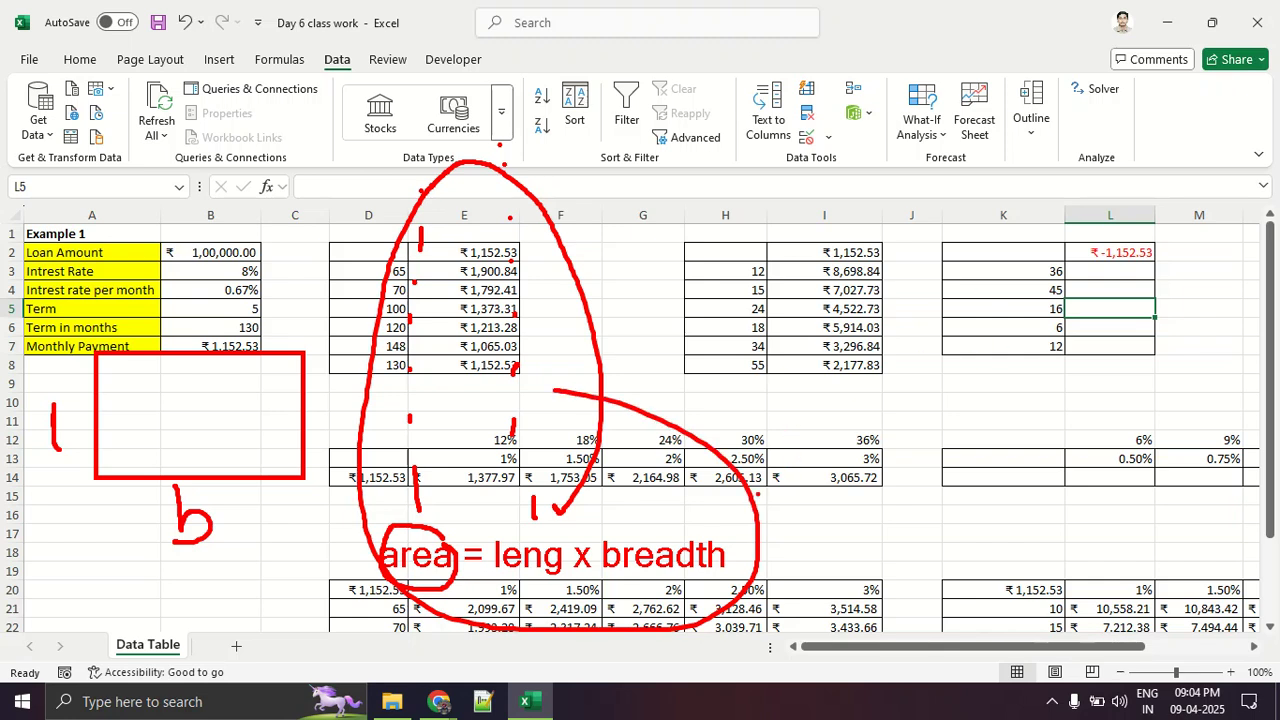
pyautogui.moveTo(740, 522)
pyautogui.mouseDown()
pyautogui.moveTo(430, 520)
pyautogui.moveTo(738, 530)
pyautogui.moveTo(590, 518)
pyautogui.moveTo(500, 545)
pyautogui.moveTo(575, 570)
pyautogui.moveTo(540, 530)
pyautogui.mouseUp()
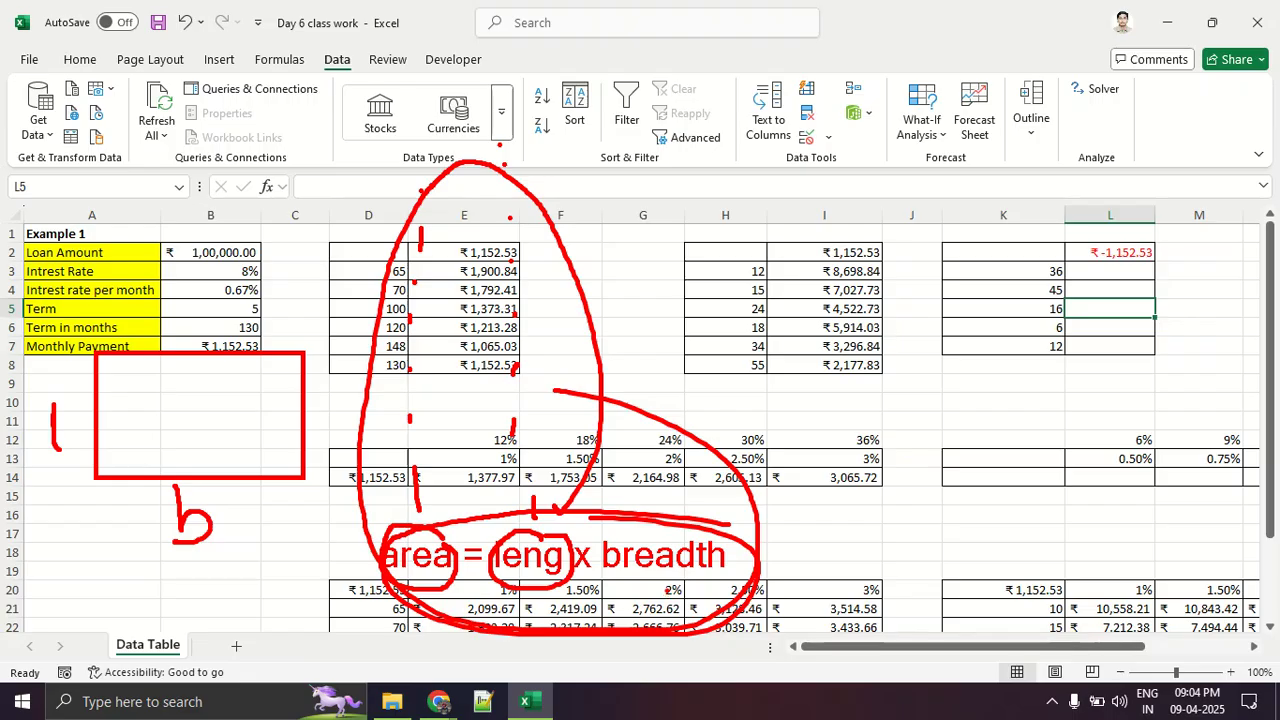
pyautogui.moveTo(290, 255)
pyautogui.mouseDown()
pyautogui.moveTo(168, 255)
pyautogui.moveTo(290, 272)
pyautogui.moveTo(287, 240)
pyautogui.moveTo(365, 140)
pyautogui.moveTo(376, 144)
pyautogui.mouseUp()
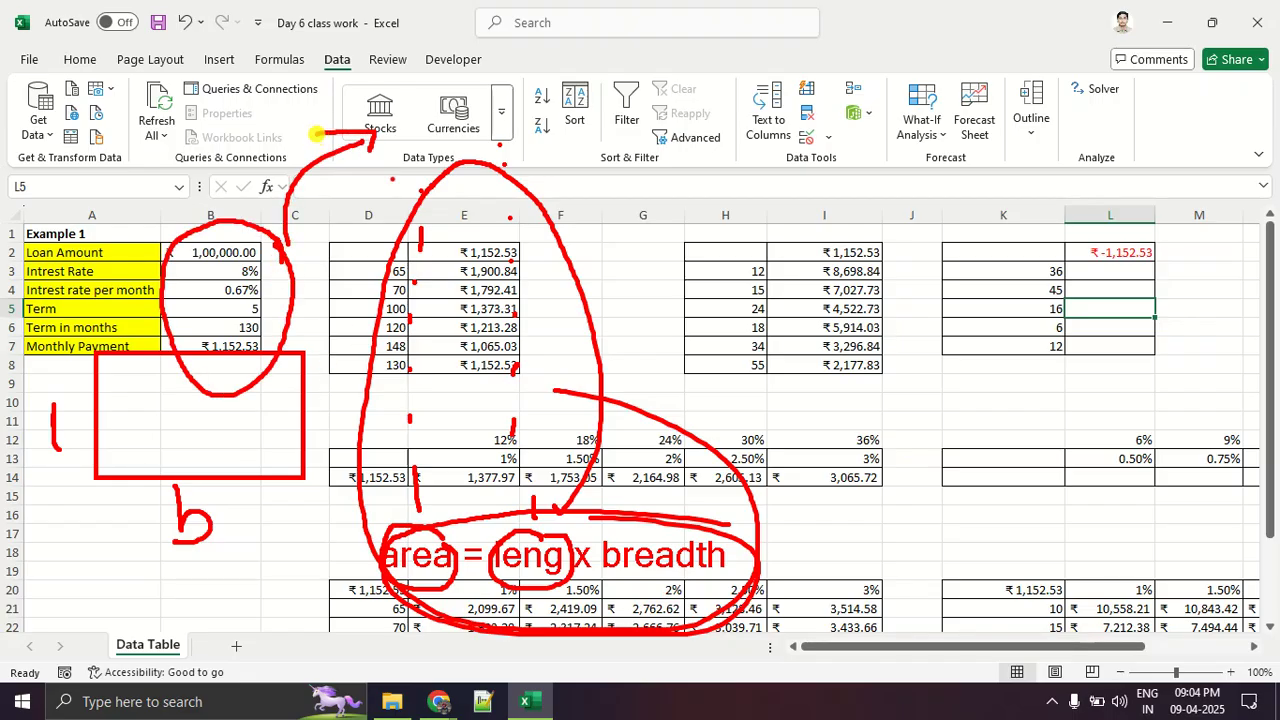
pyautogui.moveTo(256, 324)
pyautogui.mouseDown()
pyautogui.moveTo(354, 285)
pyautogui.moveTo(348, 297)
pyautogui.mouseUp()
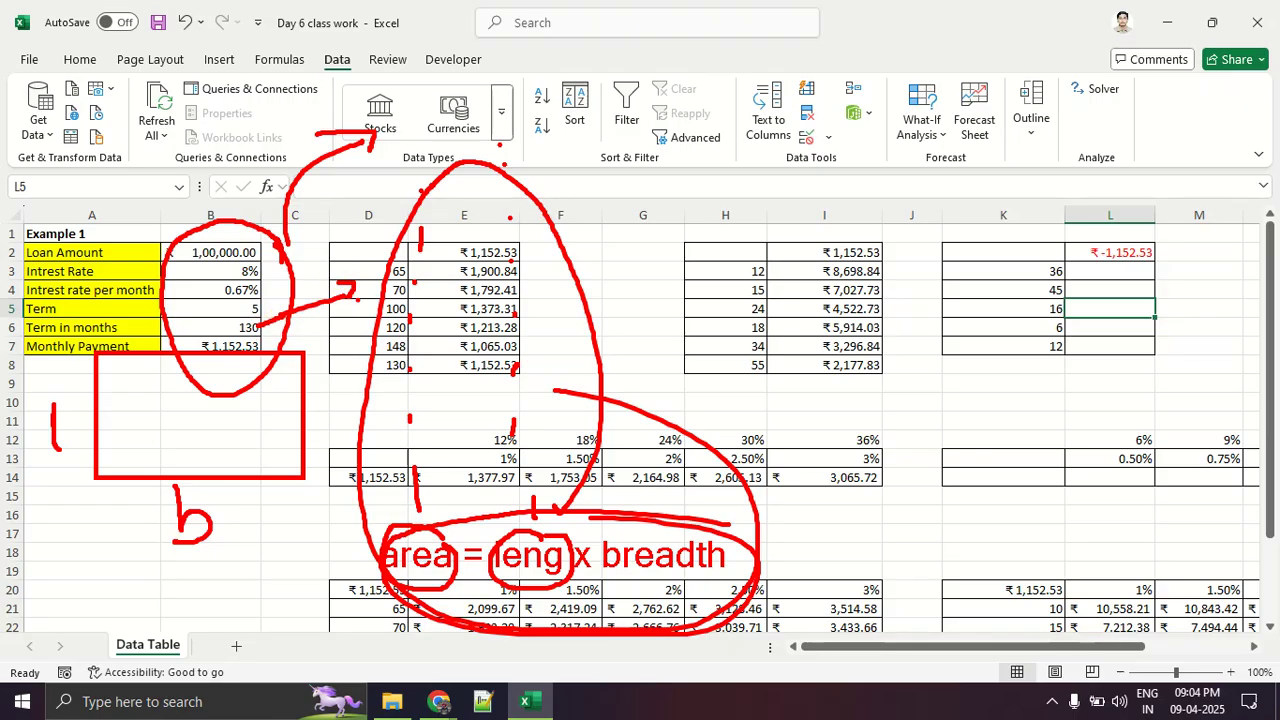
pyautogui.press('Escape')
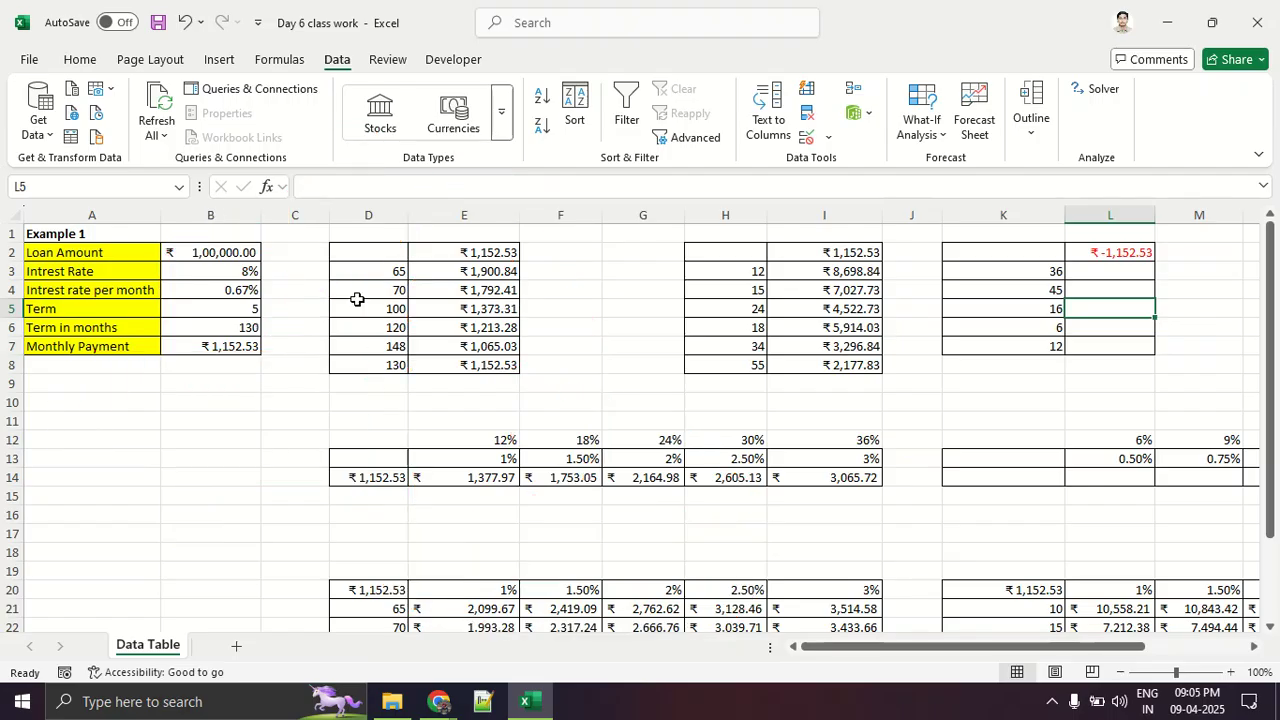
# Step: Create a one-variable what-if Data Table on range K2:L7, using the Term in months cell B6 as the column input cell
pyautogui.moveTo(1049, 251); pyautogui.dragTo(1081, 326)
pyautogui.click(1071, 363)
pyautogui.moveTo(1046, 257); pyautogui.dragTo(1094, 346)
pyautogui.click(84, 61)
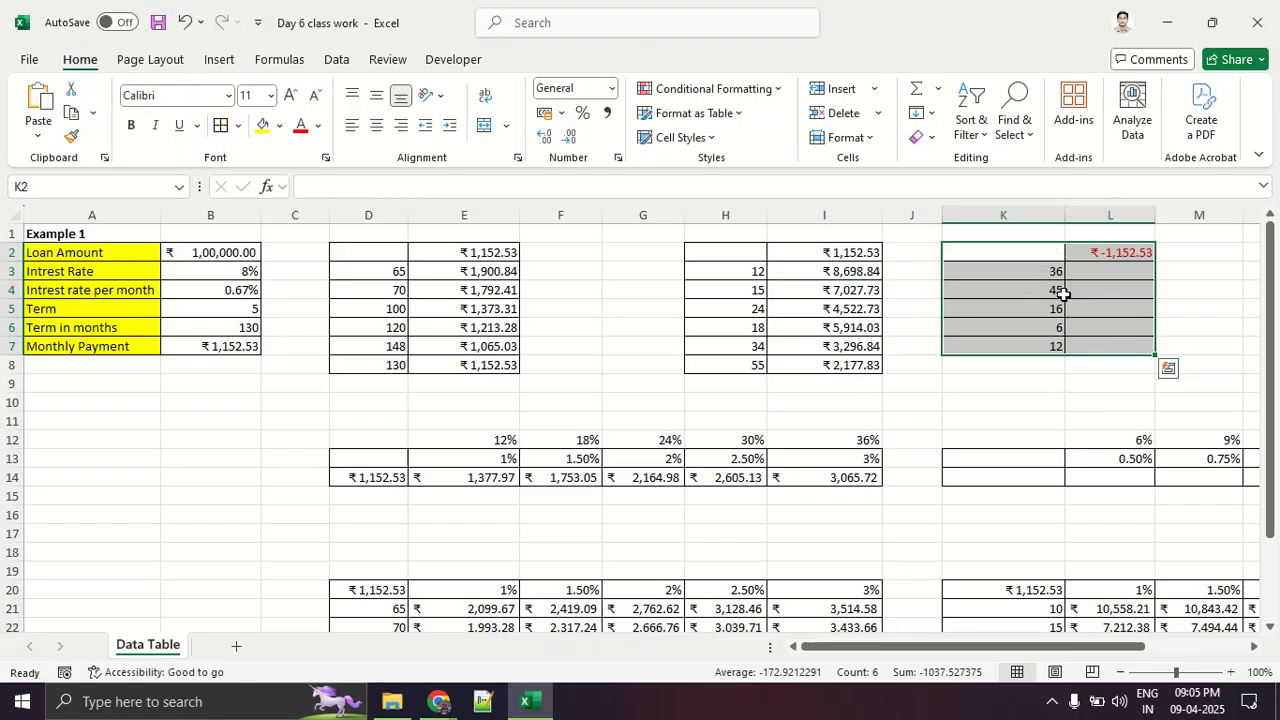
pyautogui.click(336, 59)
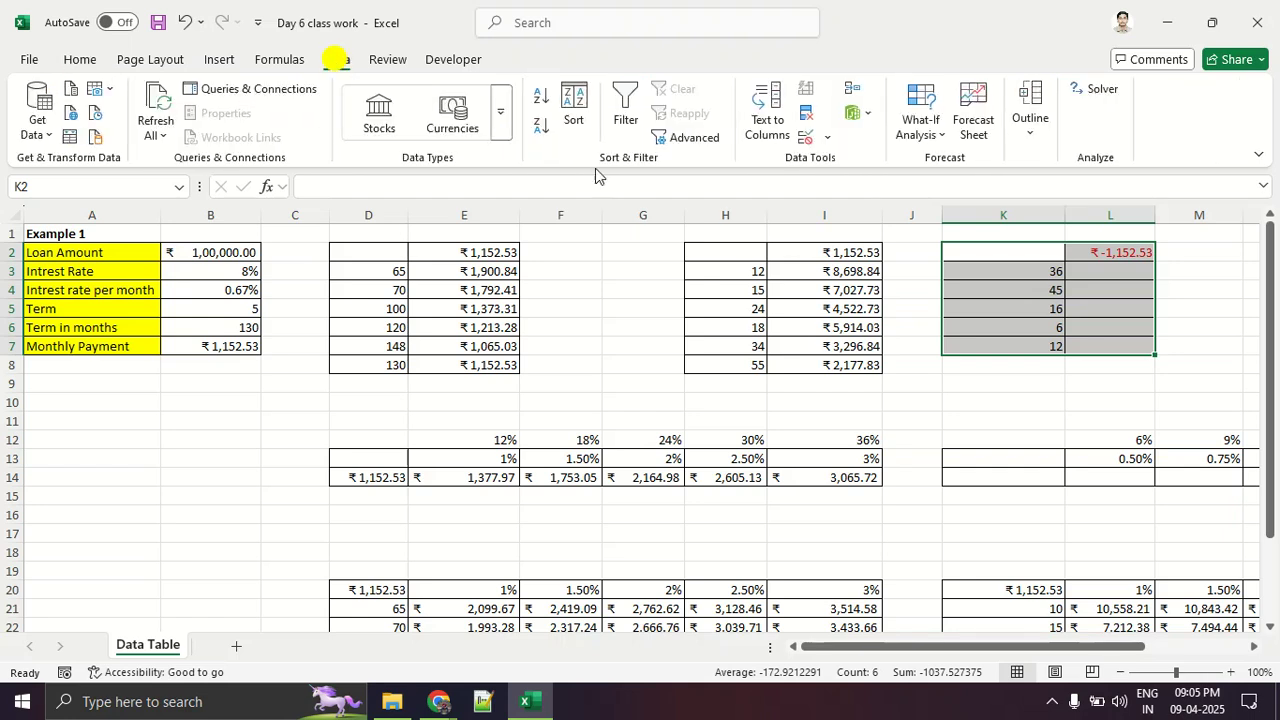
pyautogui.click(922, 125)
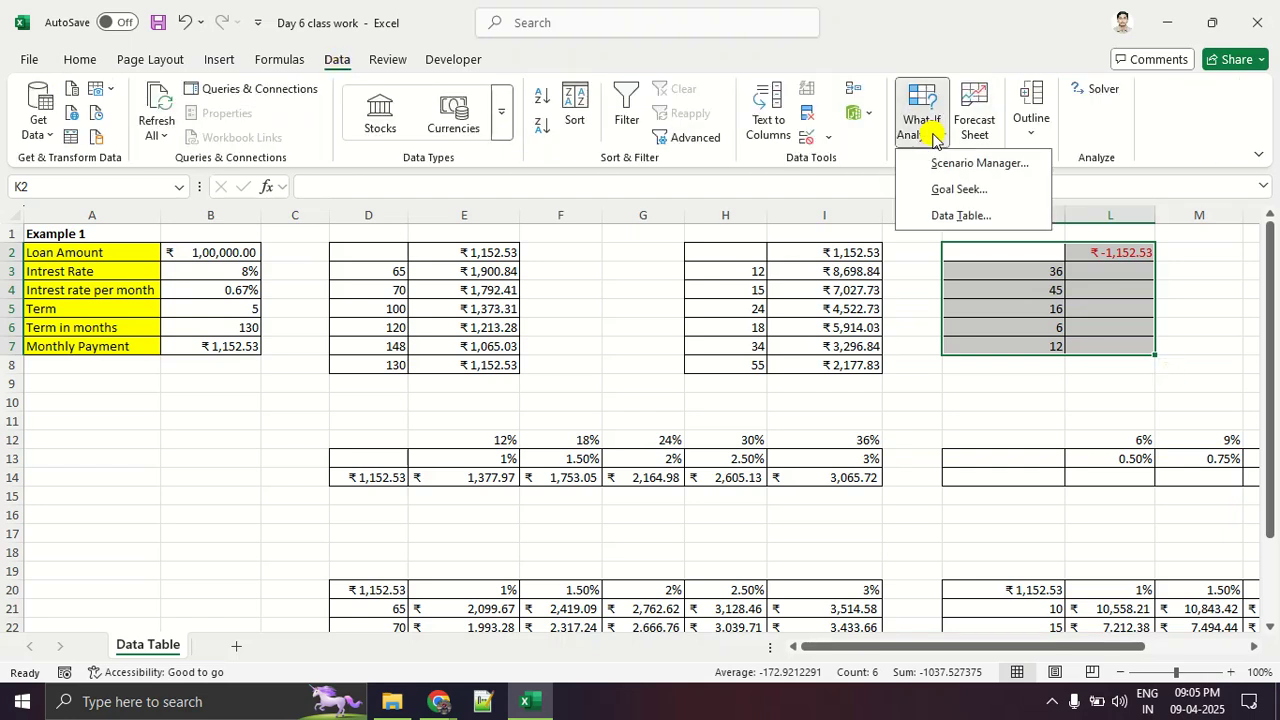
pyautogui.click(948, 224)
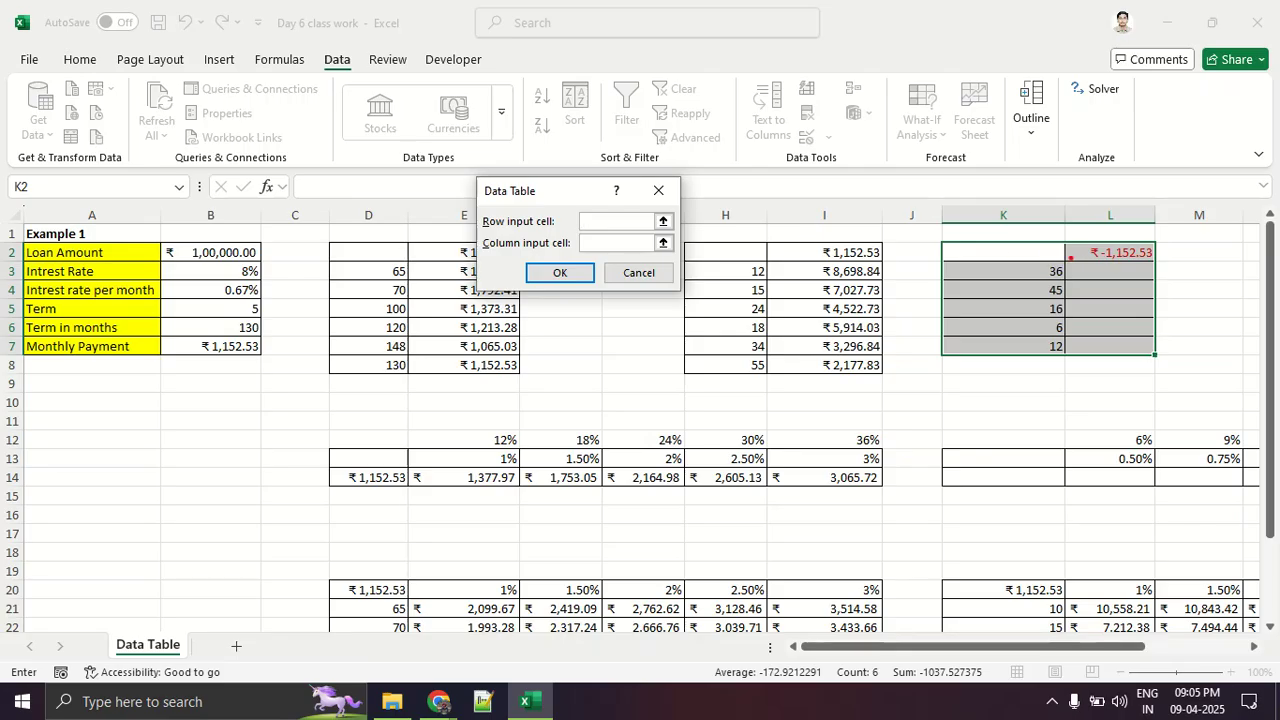
pyautogui.moveTo(1080, 282)
pyautogui.mouseDown()
pyautogui.moveTo(1135, 282)
pyautogui.moveTo(1113, 293)
pyautogui.moveTo(1180, 304)
pyautogui.mouseUp()
pyautogui.moveTo(1108, 320); pyautogui.dragTo(1145, 333)
pyautogui.press('Escape')
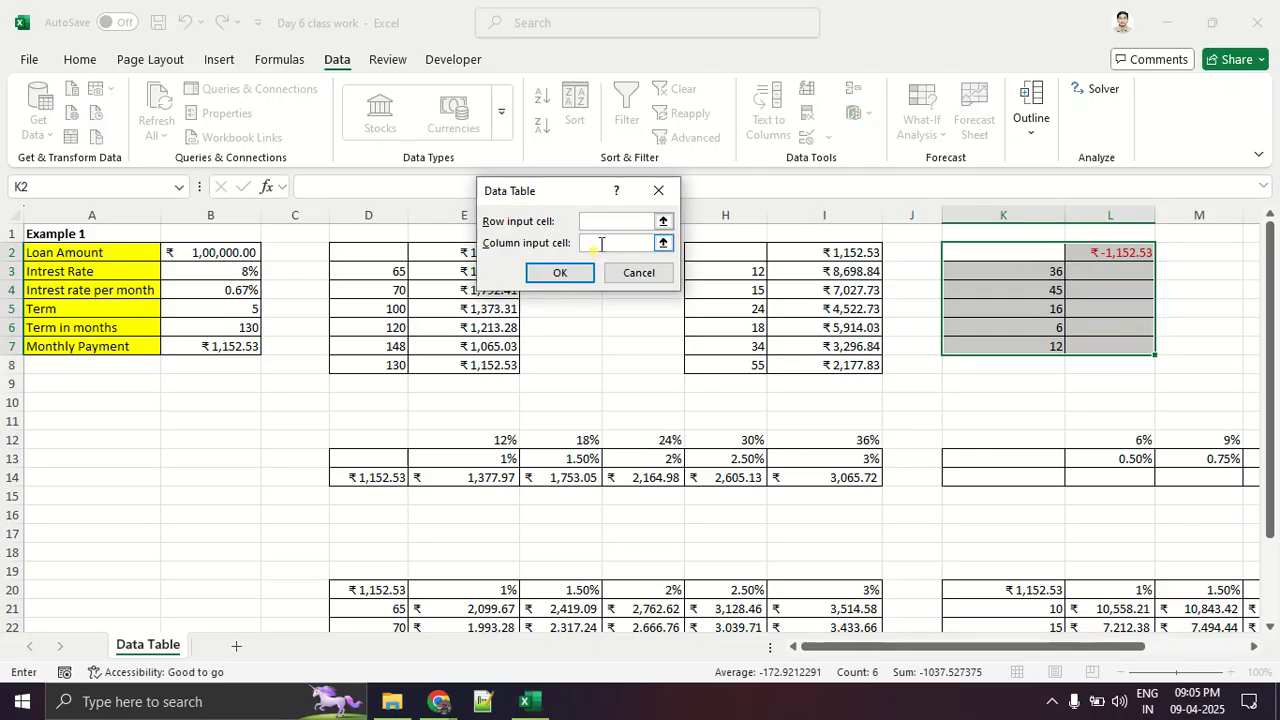
pyautogui.click(663, 243)
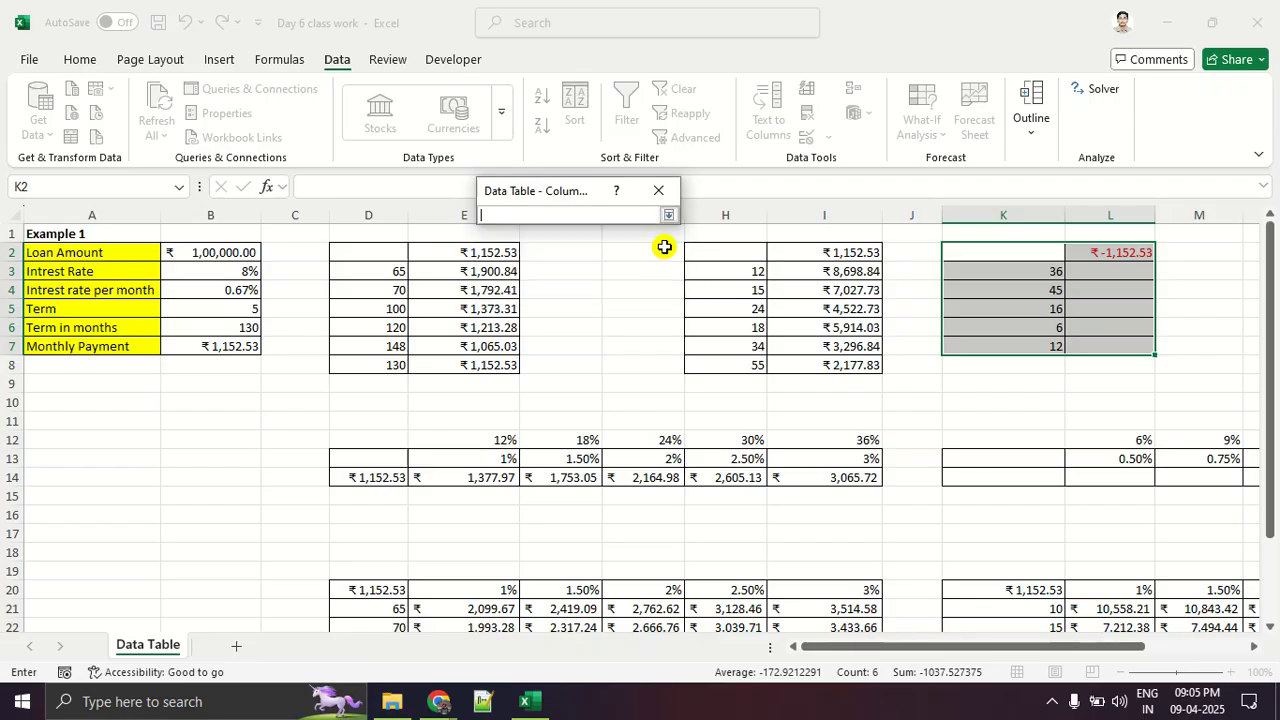
pyautogui.click(230, 328)
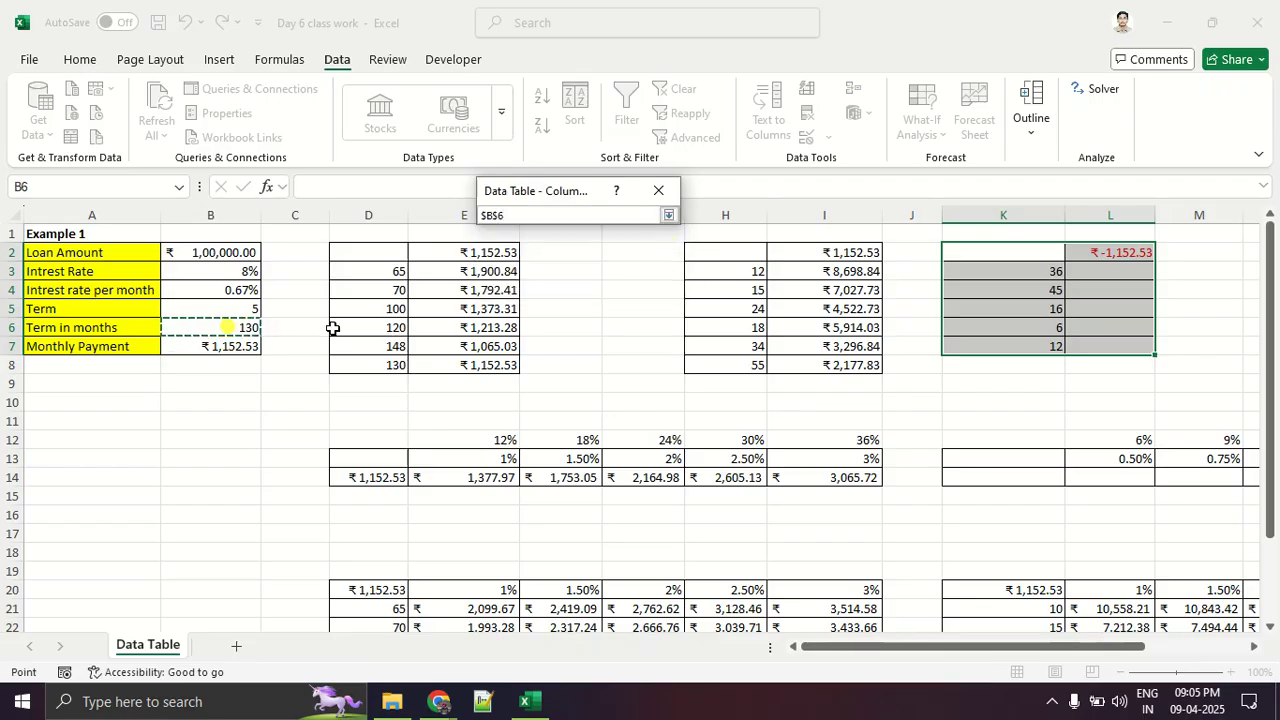
pyautogui.click(667, 216)
pyautogui.click(560, 273)
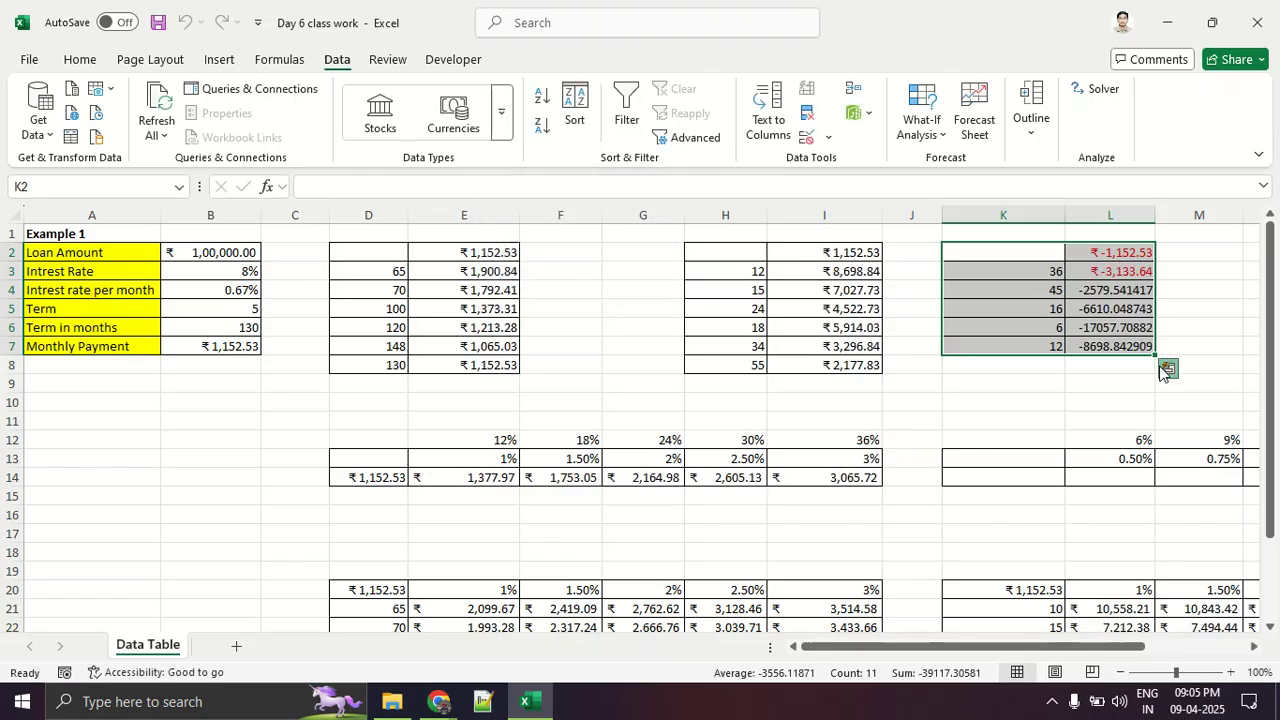
pyautogui.click(1167, 368)
pyautogui.click(1109, 378)
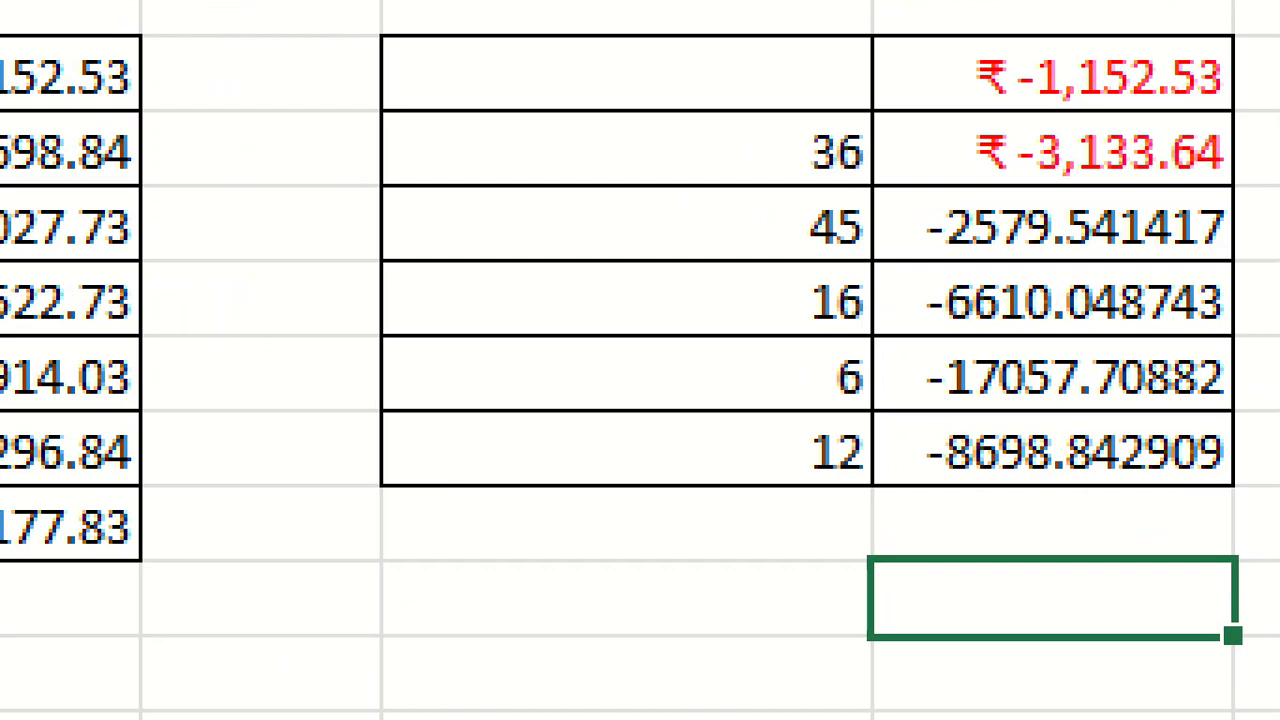
pyautogui.moveTo(1232, 30)
pyautogui.mouseDown()
pyautogui.moveTo(357, 712)
pyautogui.moveTo(1235, 32)
pyautogui.mouseUp()
pyautogui.press('Escape')
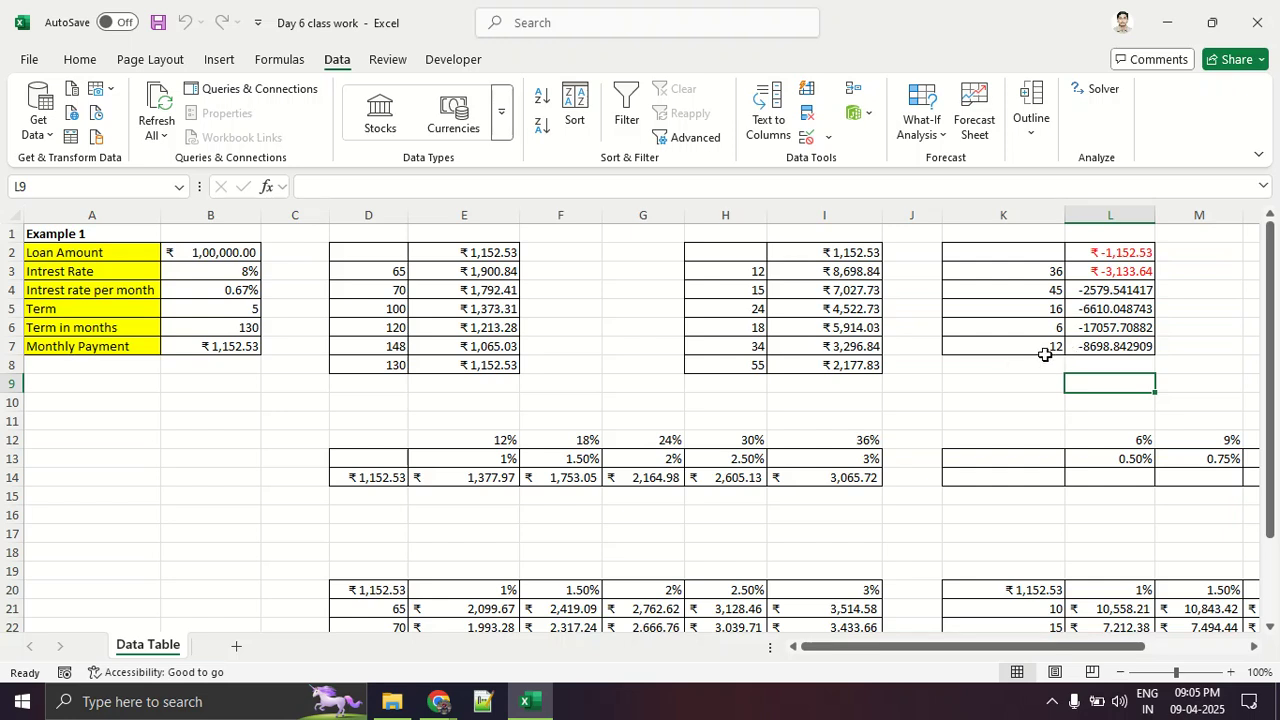
pyautogui.moveTo(590, 415); pyautogui.dragTo(695, 416)
pyautogui.moveTo(737, 406); pyautogui.dragTo(876, 420)
pyautogui.moveTo(903, 420); pyautogui.dragTo(975, 421)
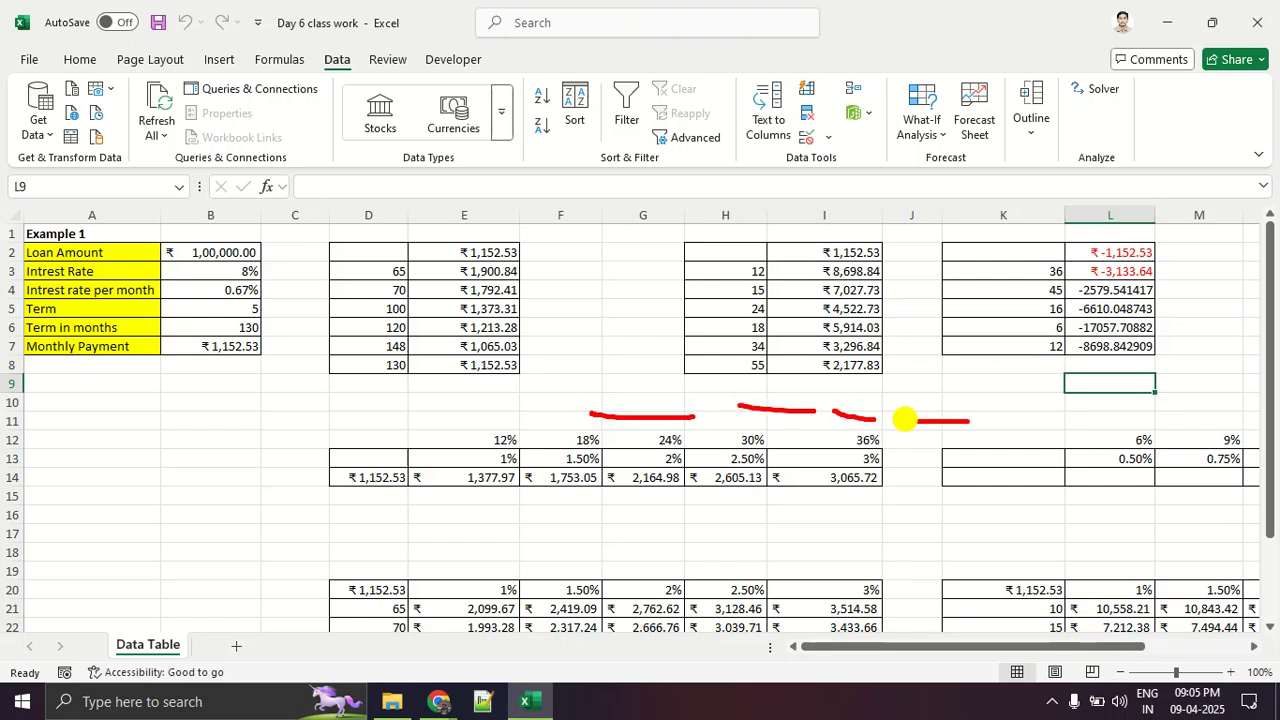
pyautogui.moveTo(593, 263)
pyautogui.mouseDown()
pyautogui.moveTo(625, 264)
pyautogui.moveTo(646, 288)
pyautogui.mouseUp()
pyautogui.moveTo(590, 305)
pyautogui.mouseDown()
pyautogui.moveTo(645, 322)
pyautogui.moveTo(645, 345)
pyautogui.moveTo(622, 353)
pyautogui.mouseUp()
pyautogui.moveTo(1120, 242)
pyautogui.mouseDown()
pyautogui.moveTo(1056, 272)
pyautogui.moveTo(1195, 362)
pyautogui.moveTo(1106, 240)
pyautogui.mouseUp()
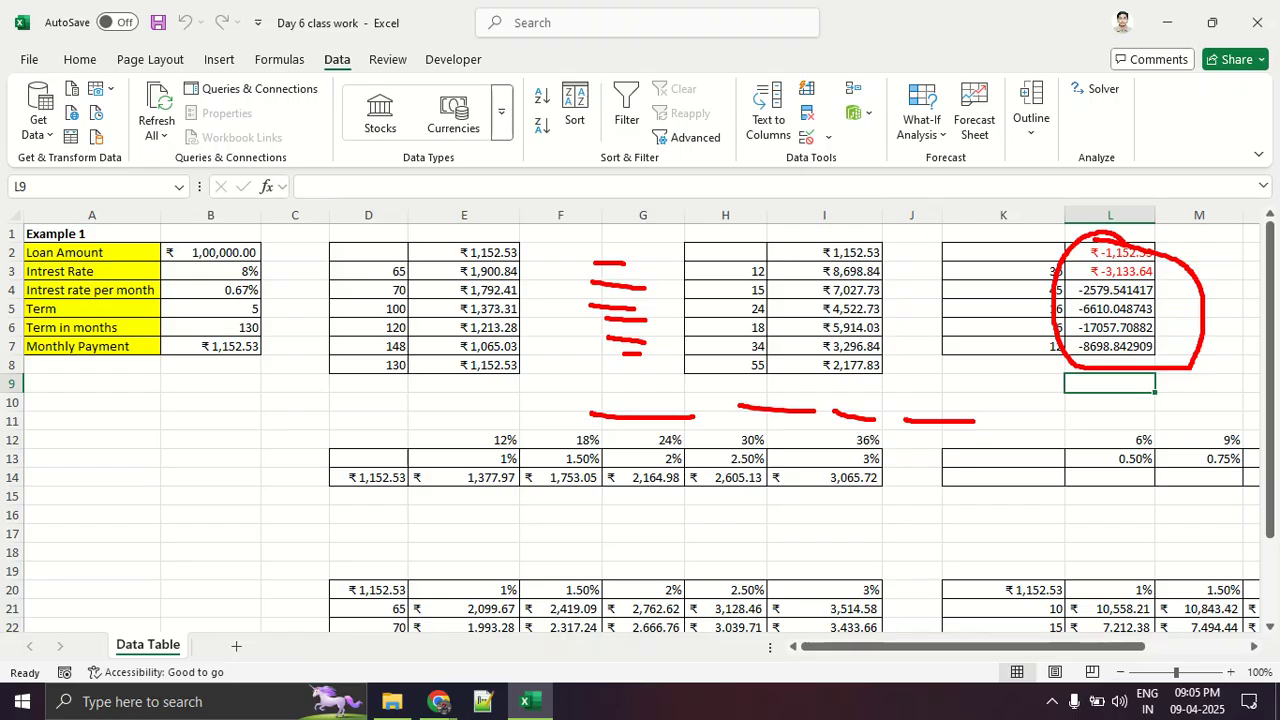
pyautogui.press('Escape')
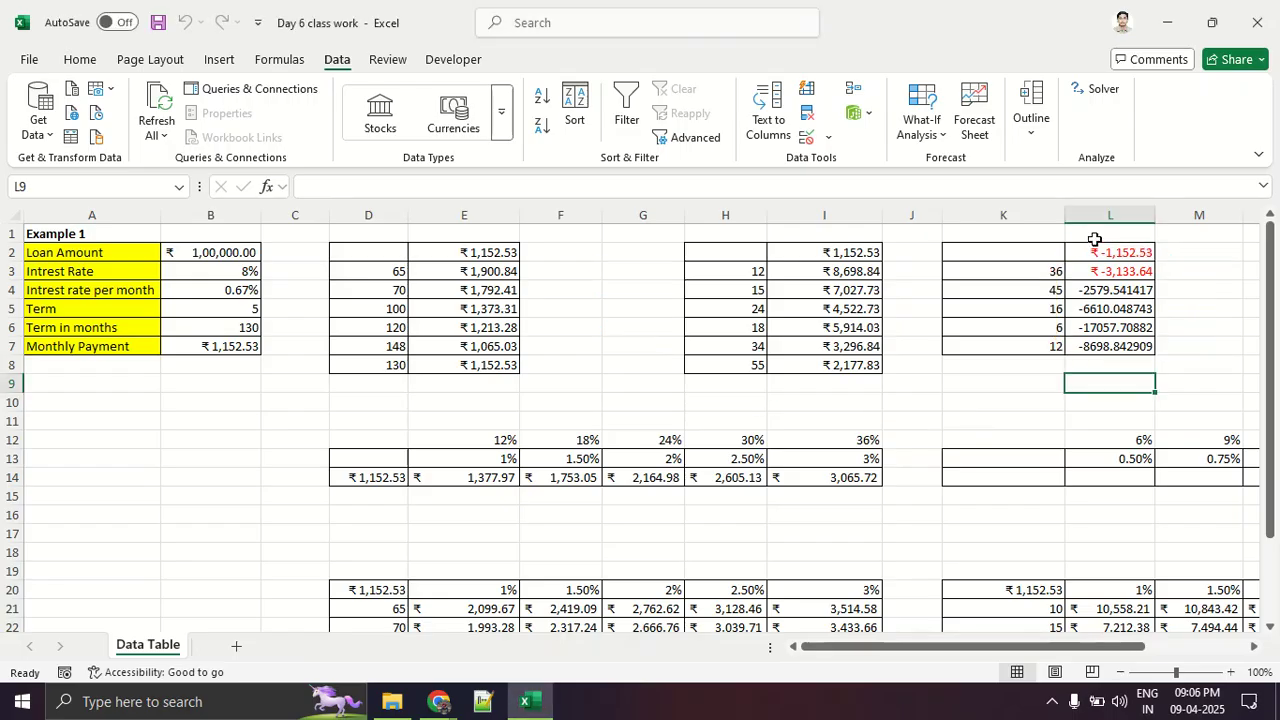
# Step: Clear the existing data table results from cells E14:I14 beneath the monthly interest rates
pyautogui.scroll(-2, 1090, 245)
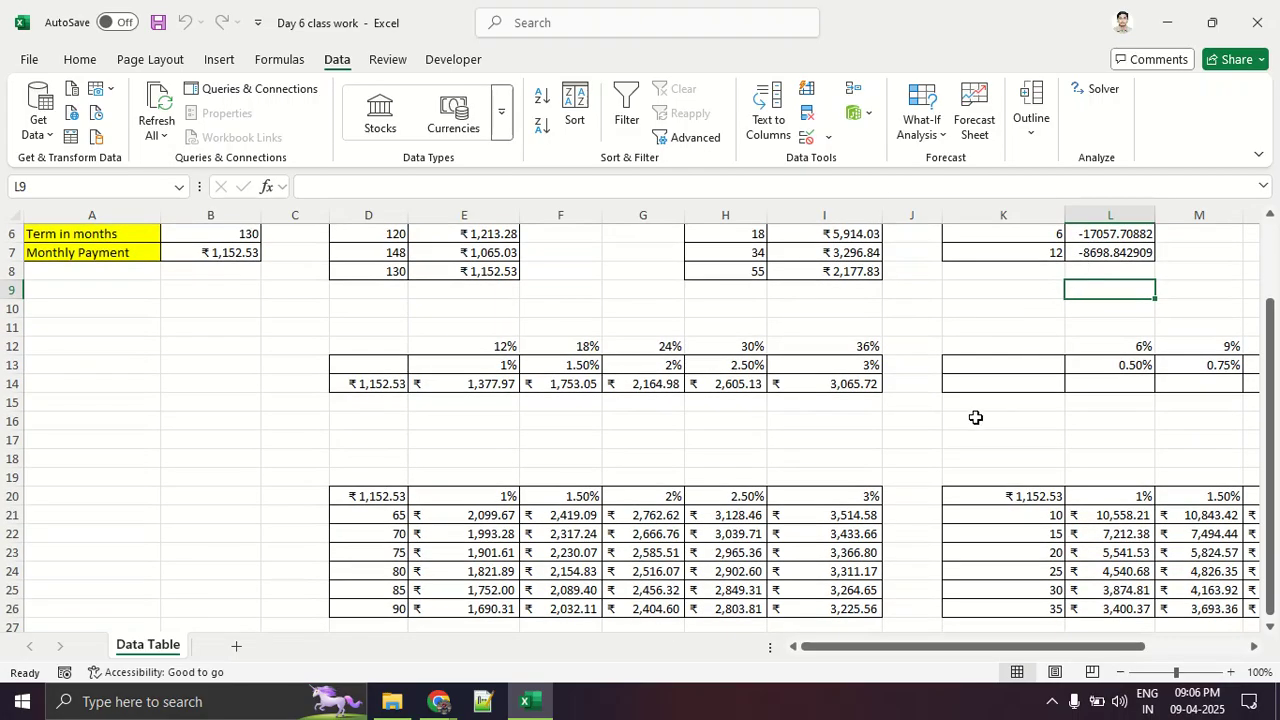
pyautogui.moveTo(490, 383); pyautogui.dragTo(829, 383)
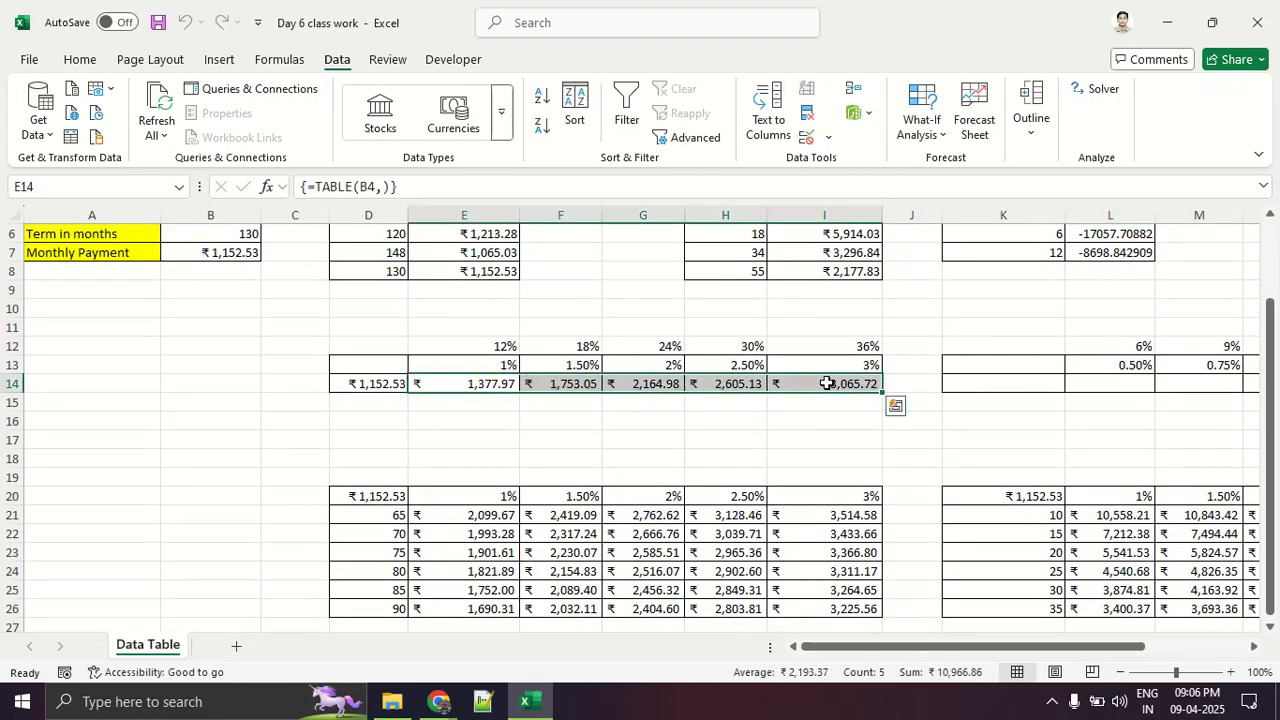
pyautogui.press('BackSpace')
pyautogui.click(741, 447)
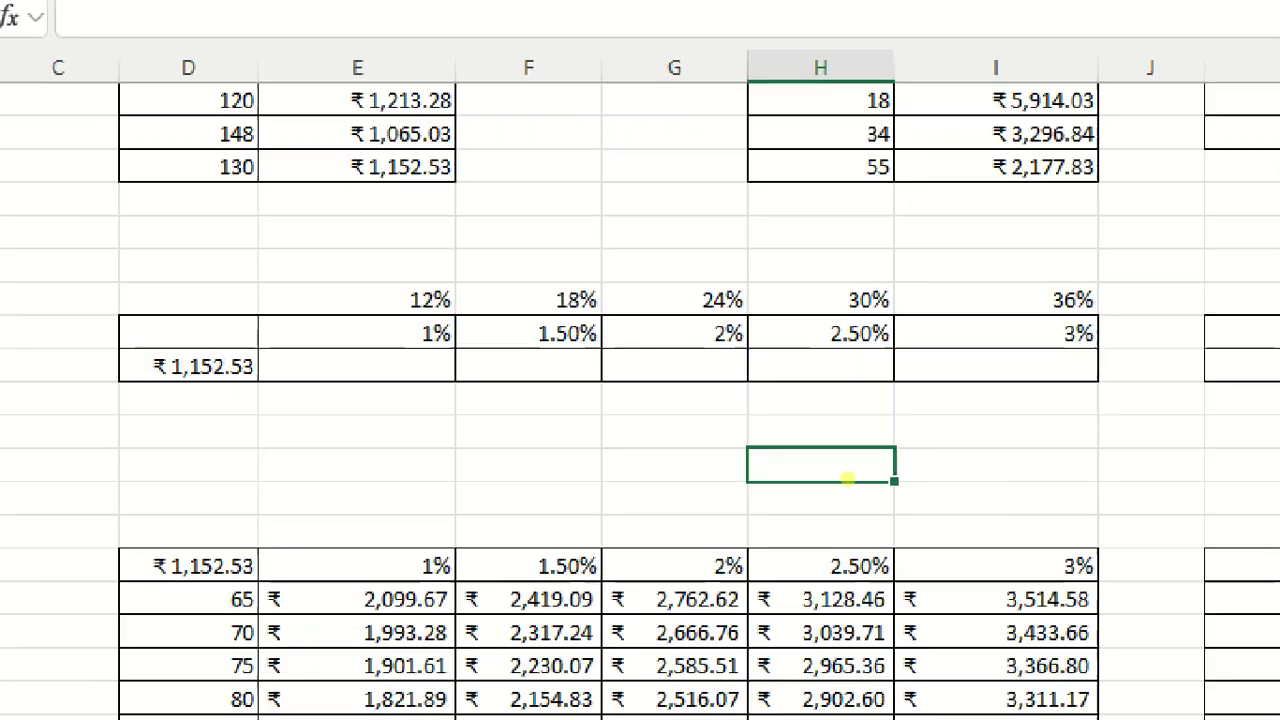
pyautogui.moveTo(494, 411); pyautogui.dragTo(477, 412)
pyautogui.moveTo(575, 407); pyautogui.dragTo(652, 413)
pyautogui.moveTo(774, 411); pyautogui.dragTo(846, 420)
pyautogui.moveTo(1020, 416); pyautogui.dragTo(1186, 433)
pyautogui.moveTo(390, 479); pyautogui.dragTo(852, 481)
pyautogui.moveTo(763, 444)
pyautogui.mouseDown()
pyautogui.moveTo(850, 480)
pyautogui.moveTo(781, 518)
pyautogui.mouseUp()
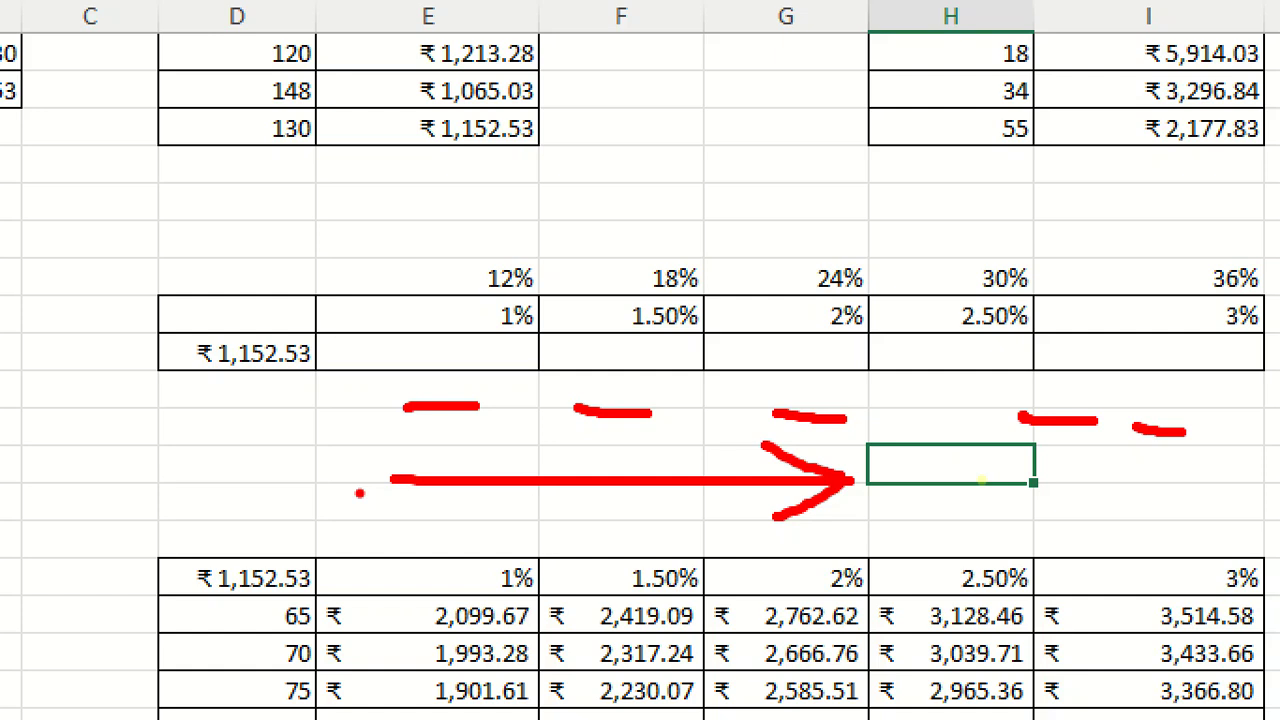
pyautogui.press('Escape')
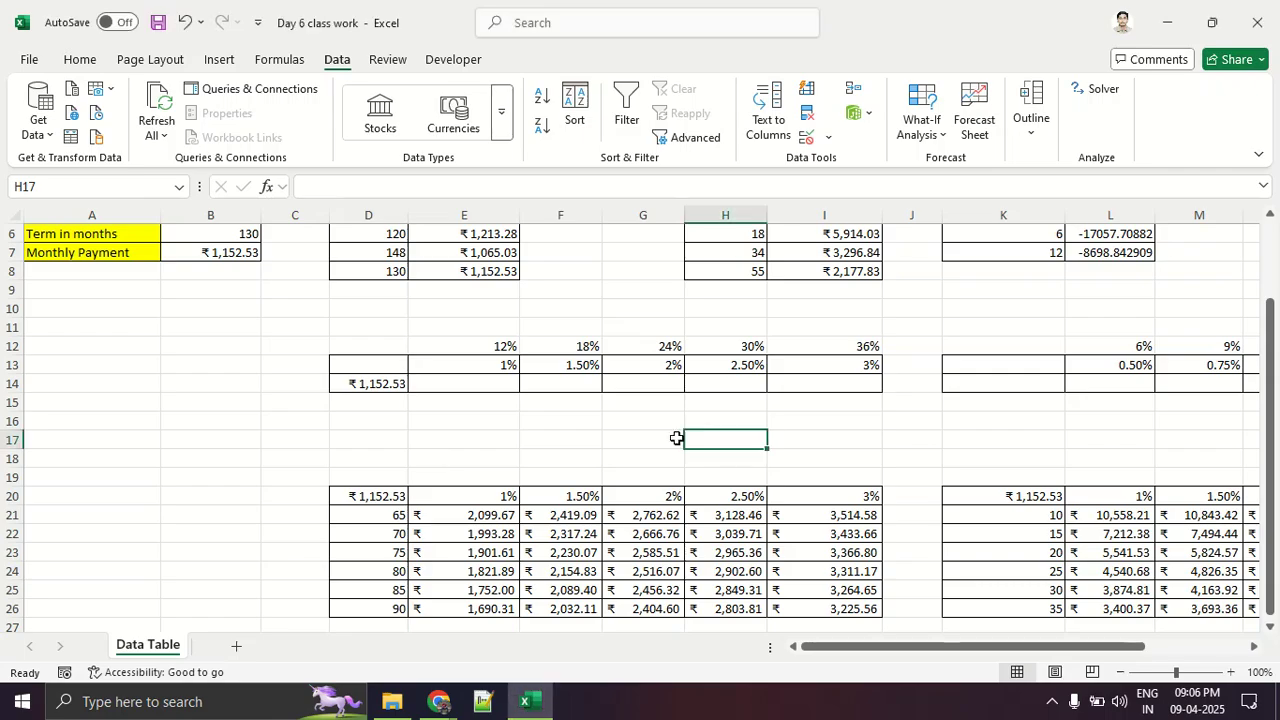
pyautogui.scroll(2, 948, 370)
pyautogui.hotkey('ctrl', '1')
pyautogui.click(1066, 335)
pyautogui.moveTo(1075, 178)
pyautogui.mouseDown()
pyautogui.moveTo(1040, 148)
pyautogui.moveTo(1100, 430)
pyautogui.moveTo(1075, 180)
pyautogui.mouseUp()
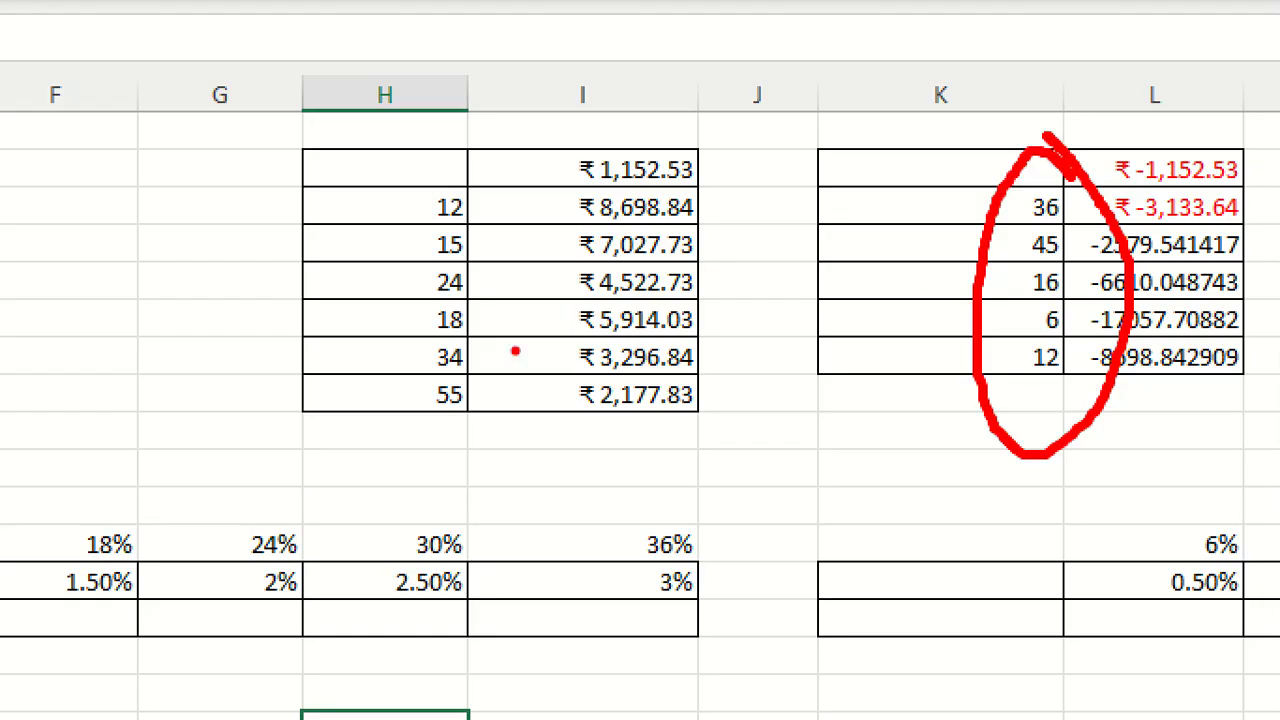
pyautogui.press('Escape')
pyautogui.hotkey('ctrl', '1')
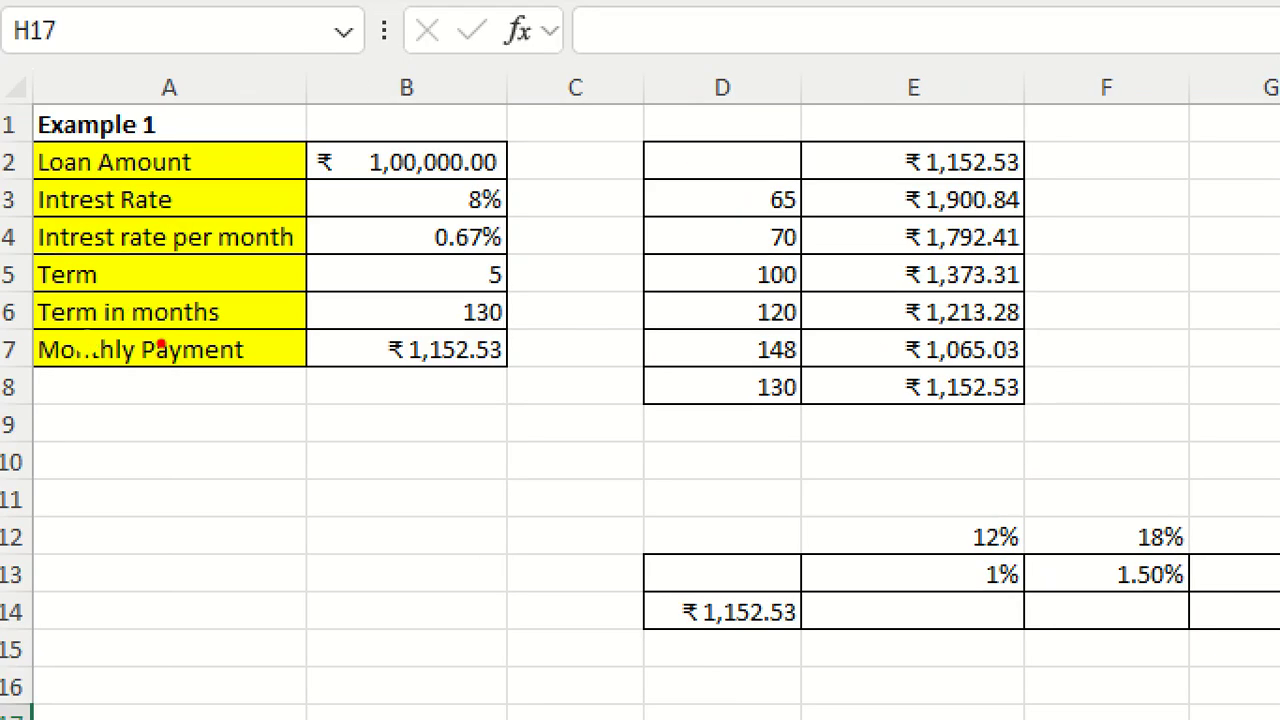
pyautogui.click(551, 304)
pyautogui.moveTo(542, 197)
pyautogui.mouseDown()
pyautogui.moveTo(345, 207)
pyautogui.moveTo(430, 188)
pyautogui.mouseUp()
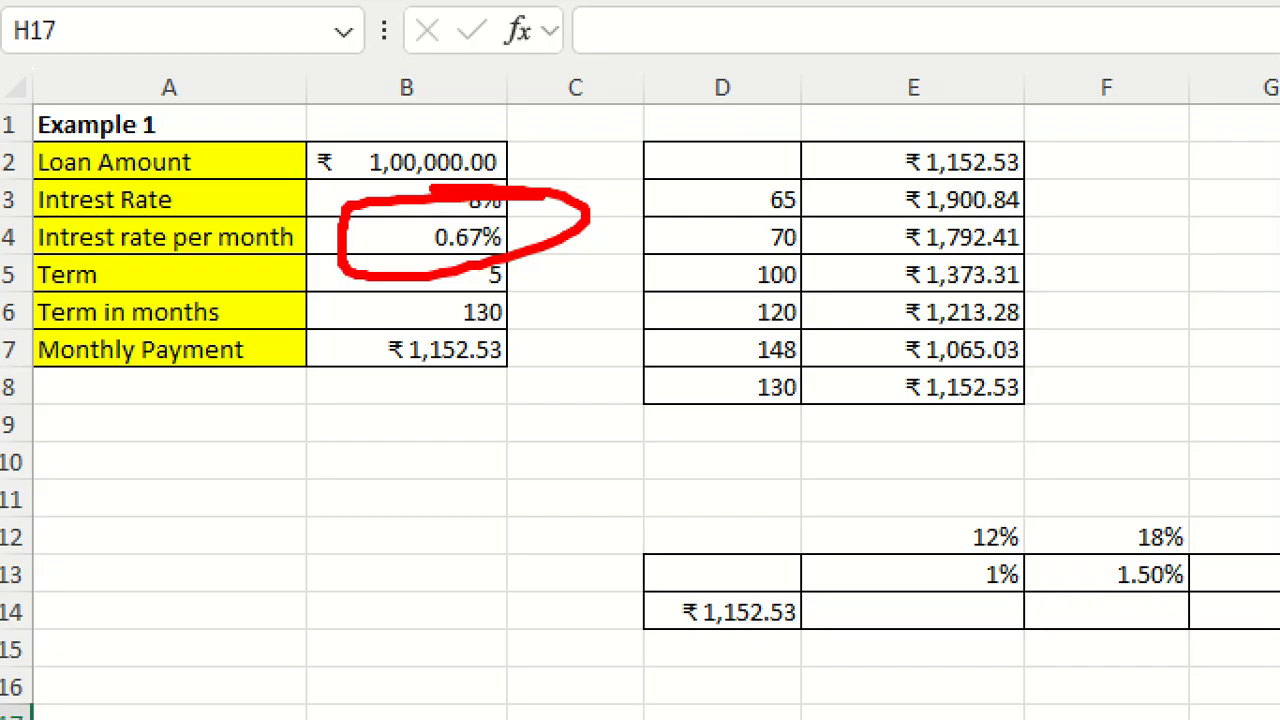
pyautogui.moveTo(16, 243); pyautogui.dragTo(490, 243)
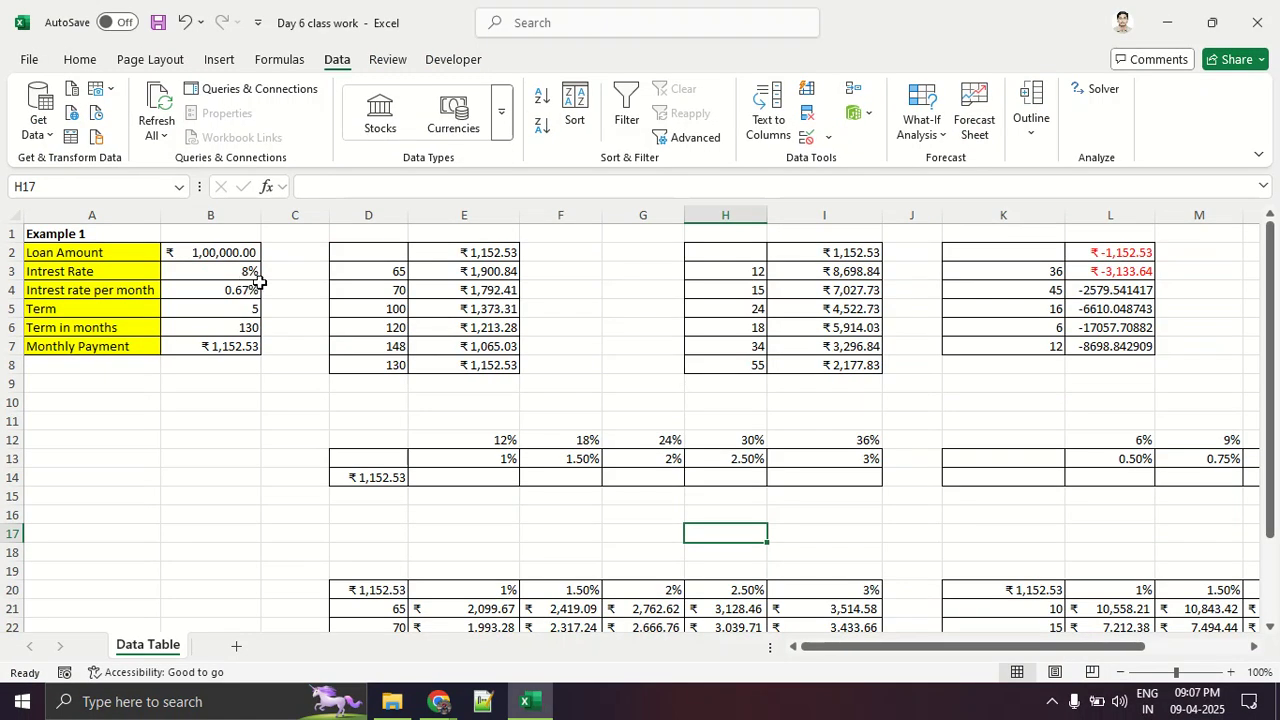
# Step: Clear the annual interest rate formulas from cells E12:I12
pyautogui.moveTo(510, 441); pyautogui.dragTo(866, 440)
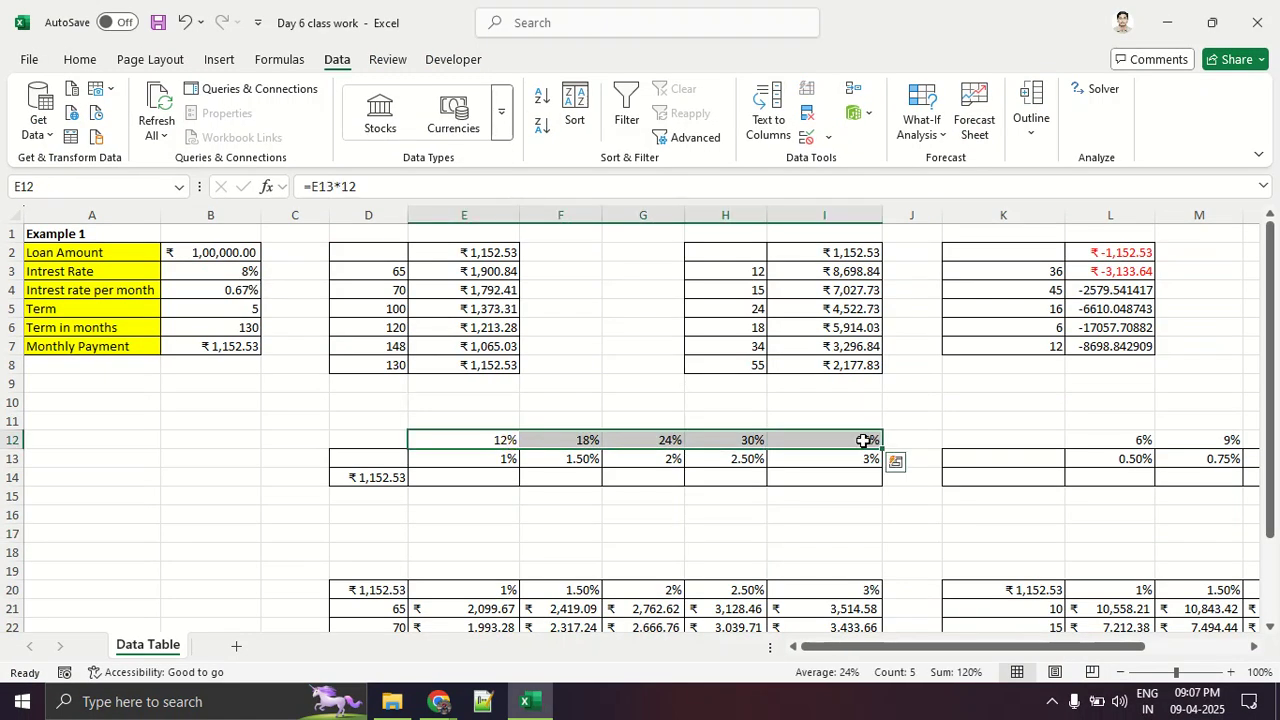
pyautogui.press('Delete')
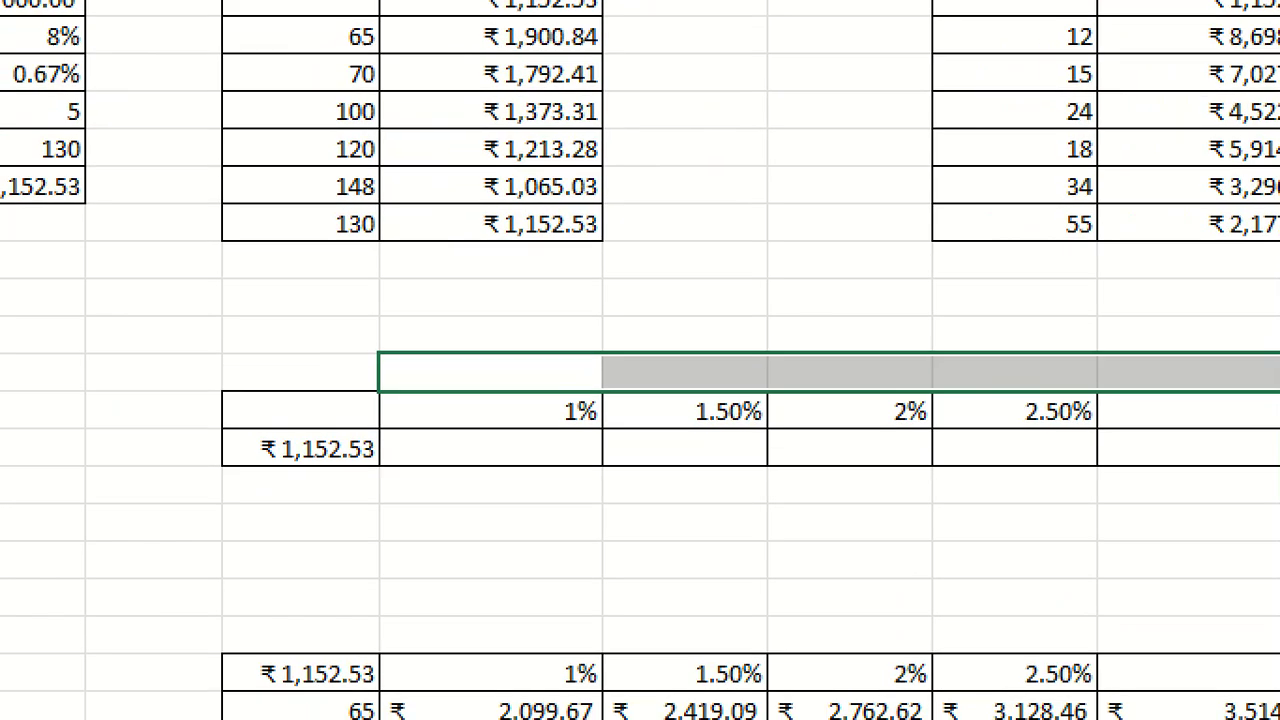
# Step: Examine the monthly interest rates across cells E13:I13
pyautogui.moveTo(451, 417); pyautogui.dragTo(992, 414)
pyautogui.moveTo(1108, 400); pyautogui.dragTo(1278, 416)
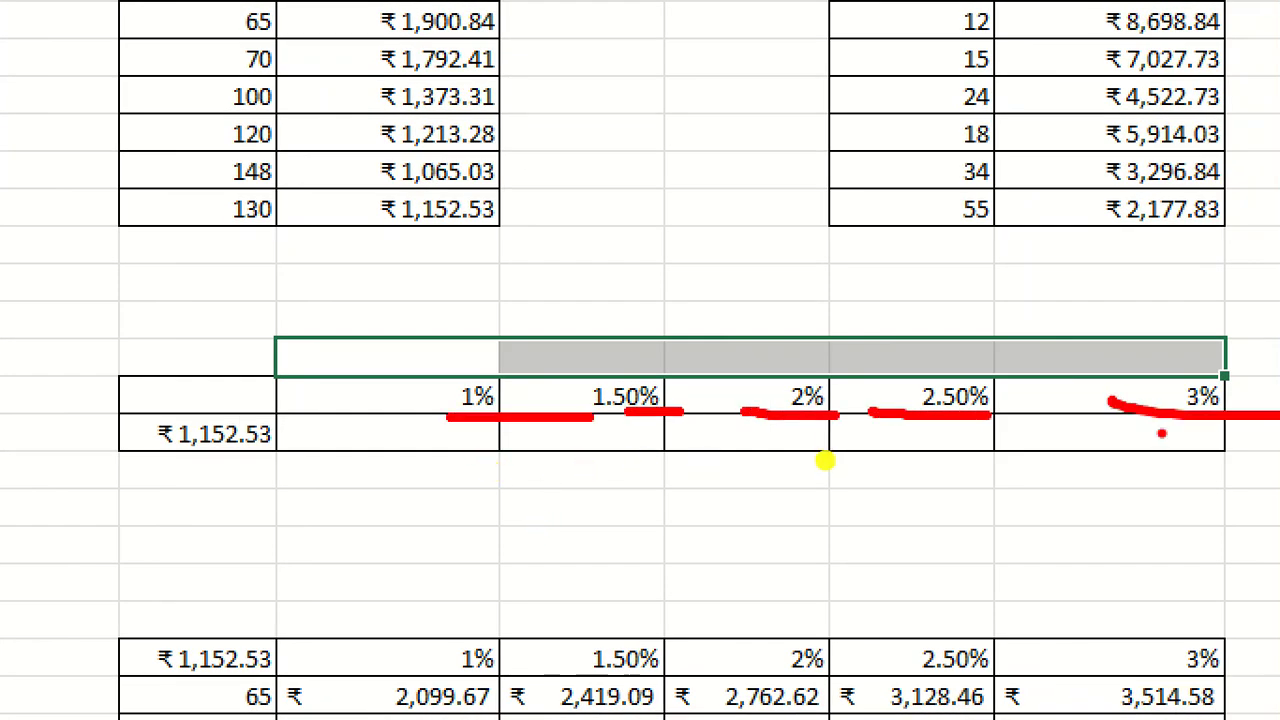
pyautogui.moveTo(1185, 378)
pyautogui.mouseDown()
pyautogui.moveTo(680, 383)
pyautogui.moveTo(1018, 436)
pyautogui.moveTo(1095, 360)
pyautogui.mouseUp()
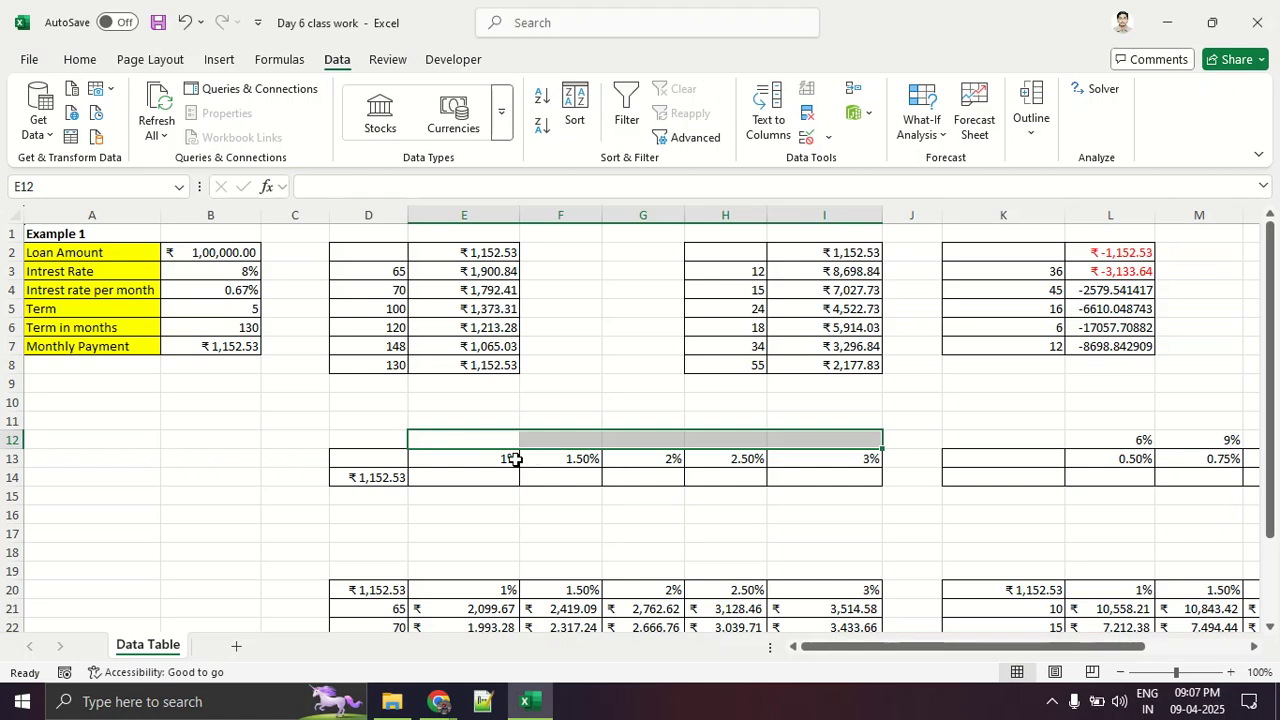
pyautogui.click(513, 458)
pyautogui.click(571, 461)
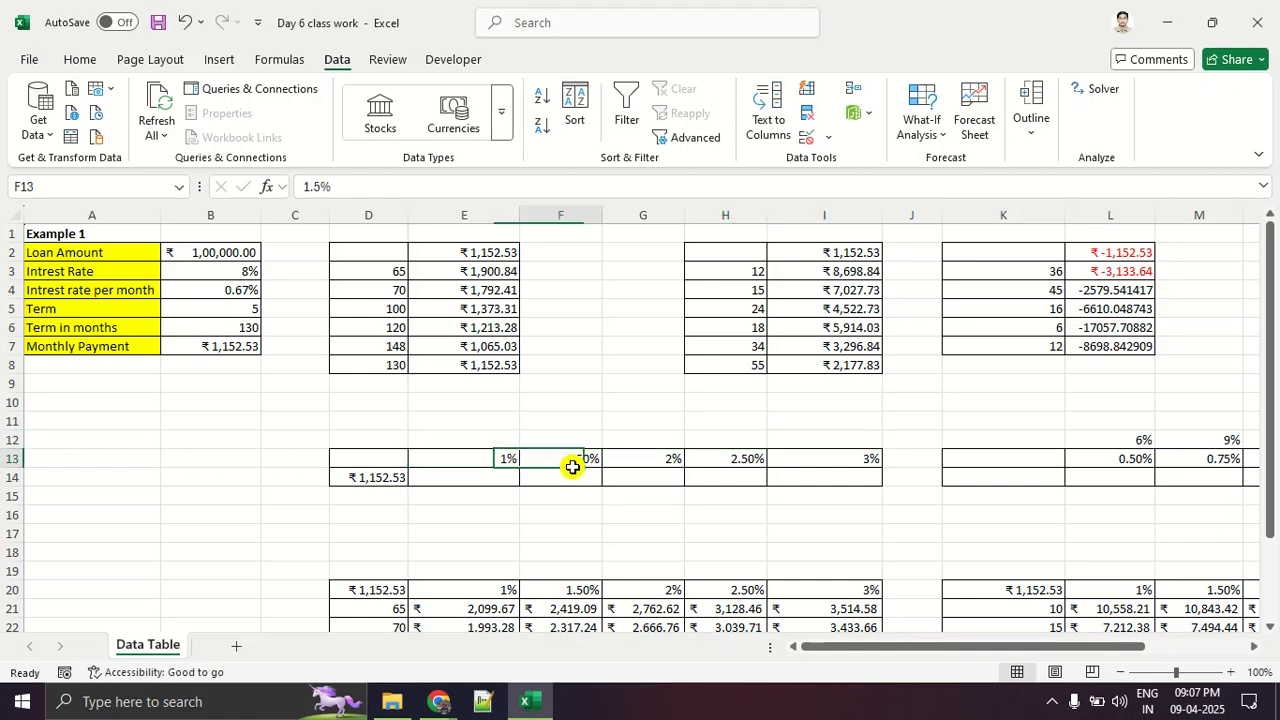
pyautogui.click(650, 458)
pyautogui.click(752, 458)
pyautogui.click(813, 458)
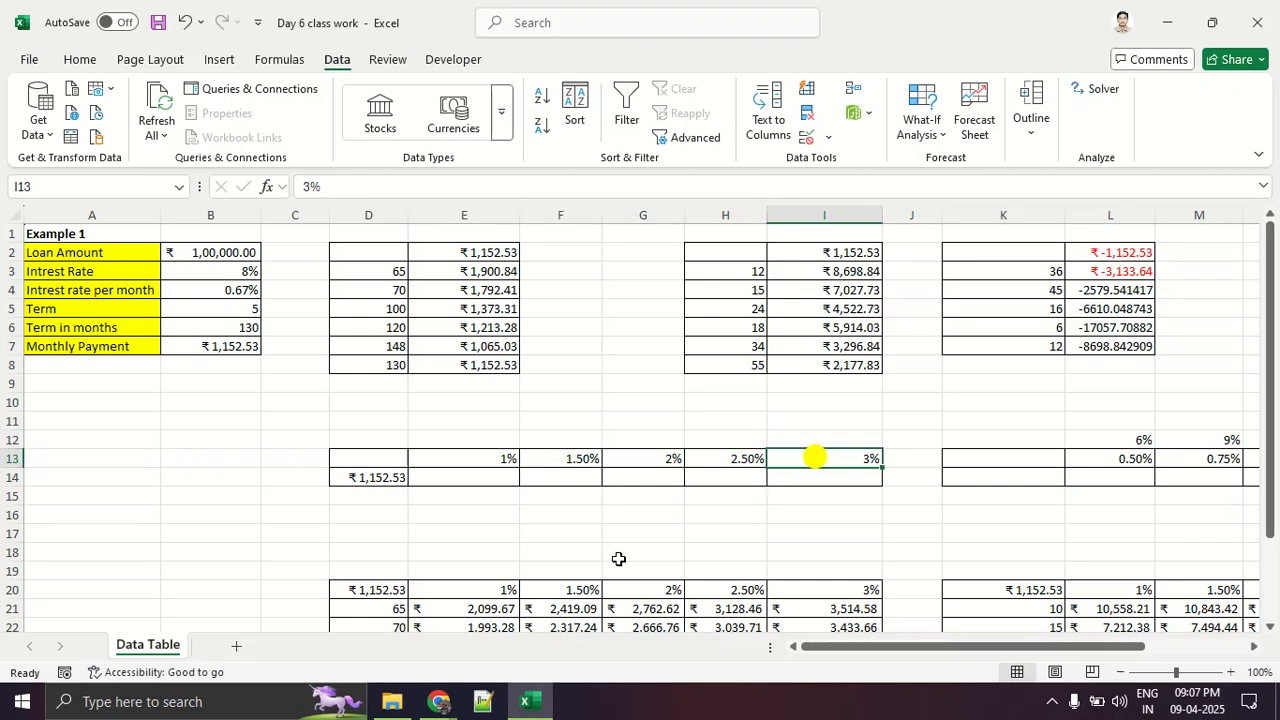
# Step: Clear the monthly payment from cell D14
pyautogui.click(358, 477)
pyautogui.press('Delete')
pyautogui.click(392, 533)
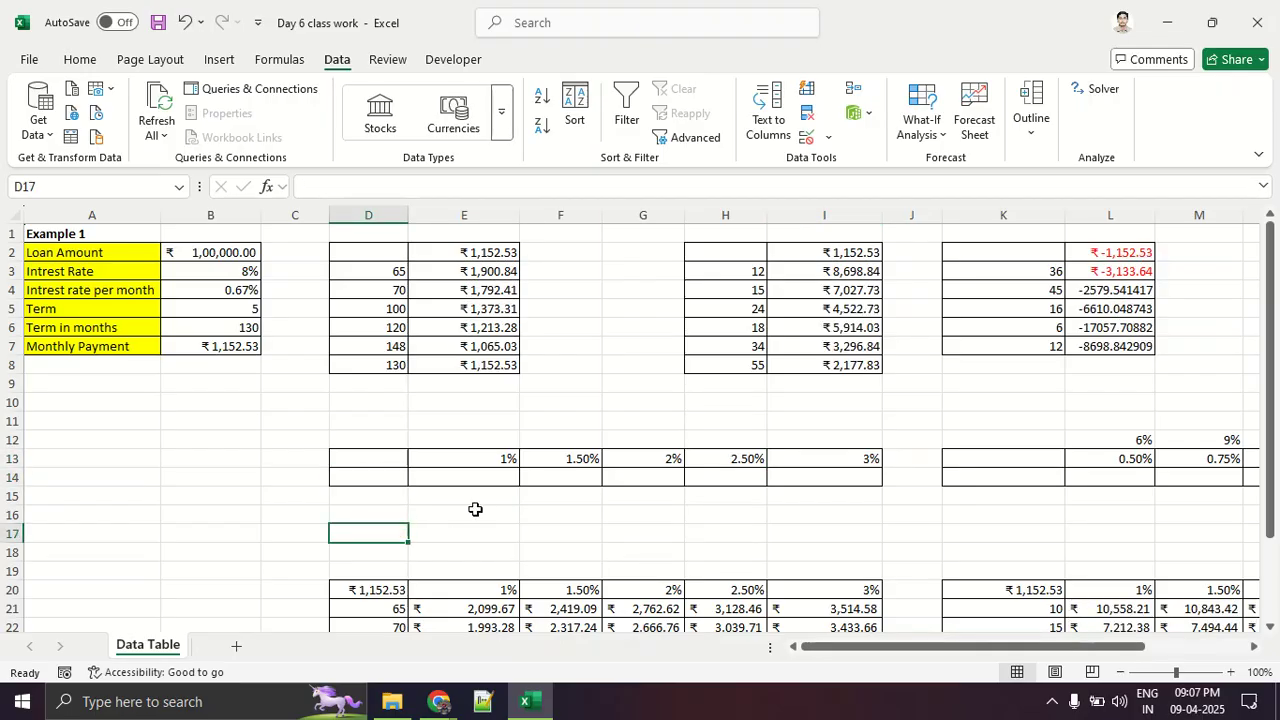
pyautogui.click(343, 420)
pyautogui.moveTo(343, 420); pyautogui.dragTo(863, 511)
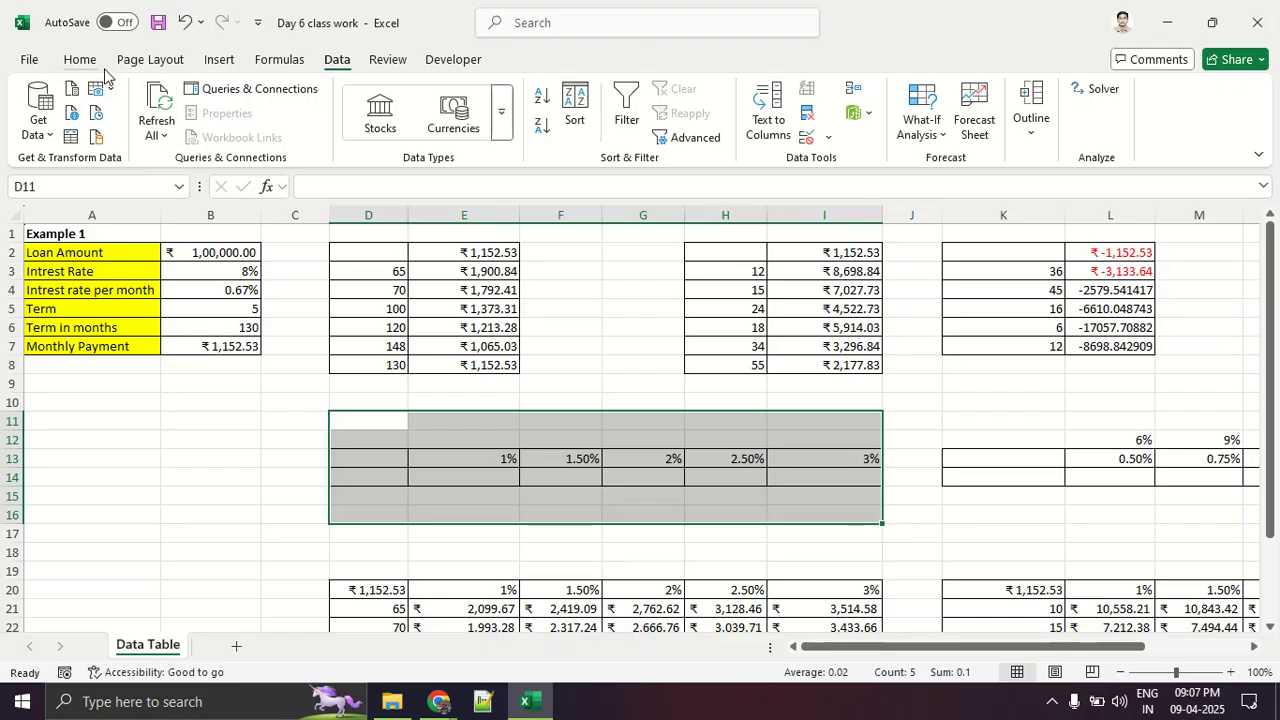
pyautogui.click(522, 492)
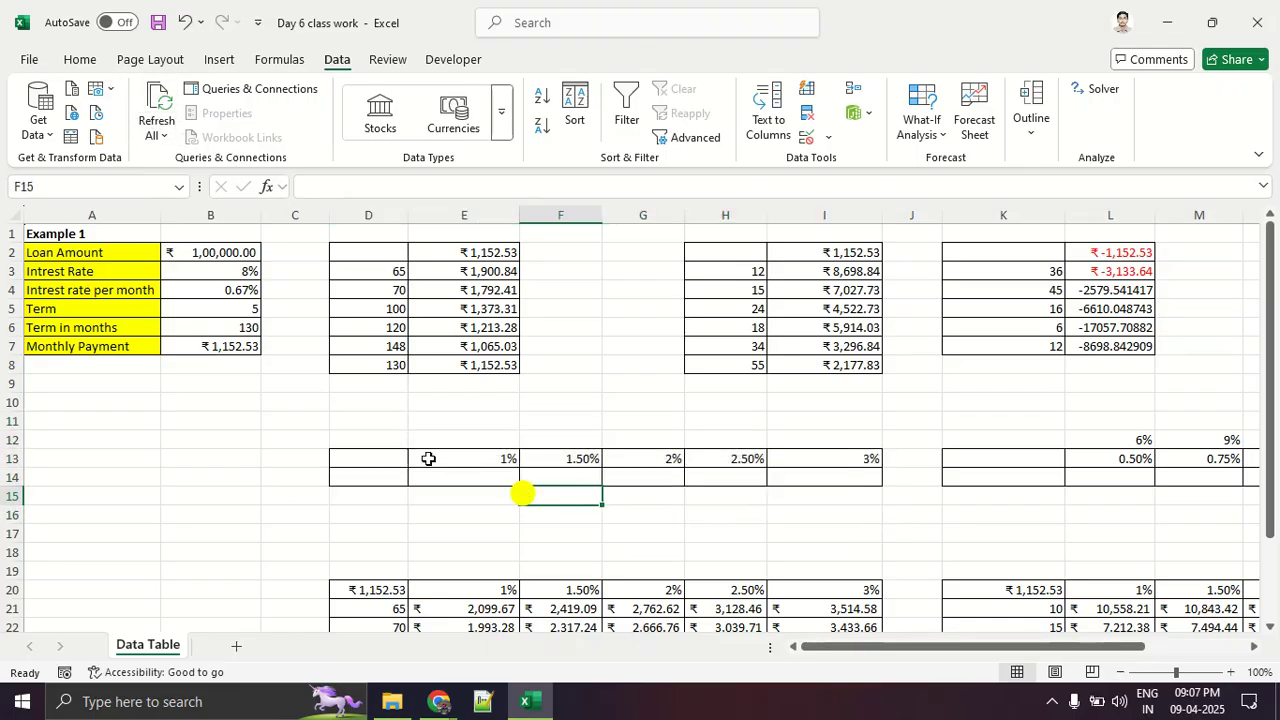
pyautogui.moveTo(381, 458)
pyautogui.mouseDown()
pyautogui.moveTo(651, 474)
pyautogui.moveTo(845, 464)
pyautogui.mouseUp()
pyautogui.click(814, 512)
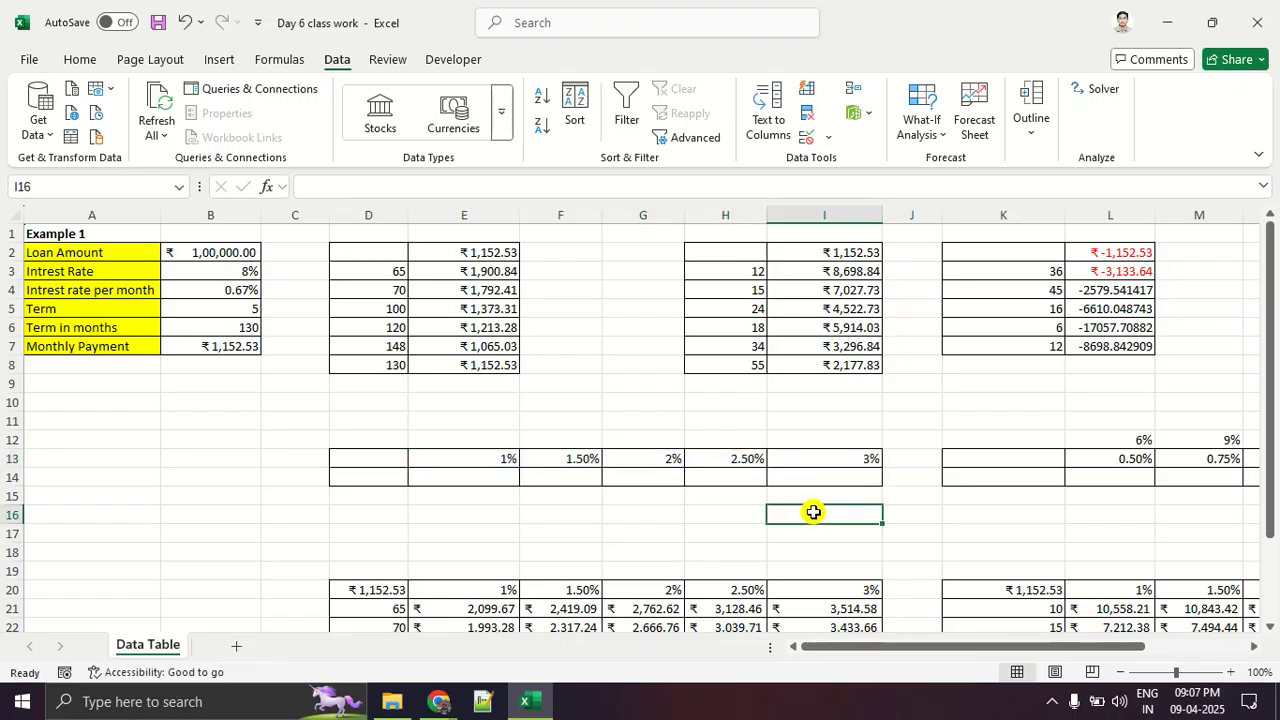
pyautogui.moveTo(471, 465)
pyautogui.mouseDown()
pyautogui.moveTo(531, 451)
pyautogui.moveTo(866, 458)
pyautogui.mouseUp()
# Step: Enter the formula =B7 in cell D14 to reference the Monthly Payment
pyautogui.click(364, 477)
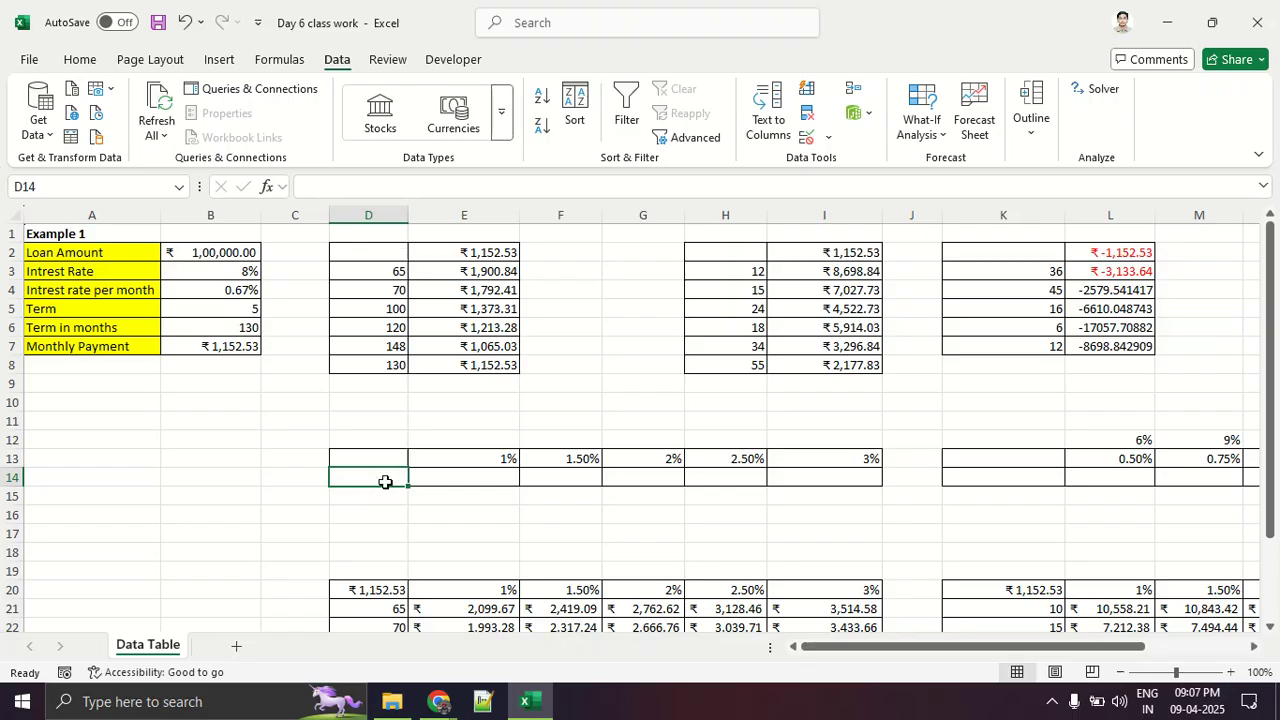
pyautogui.write('=')
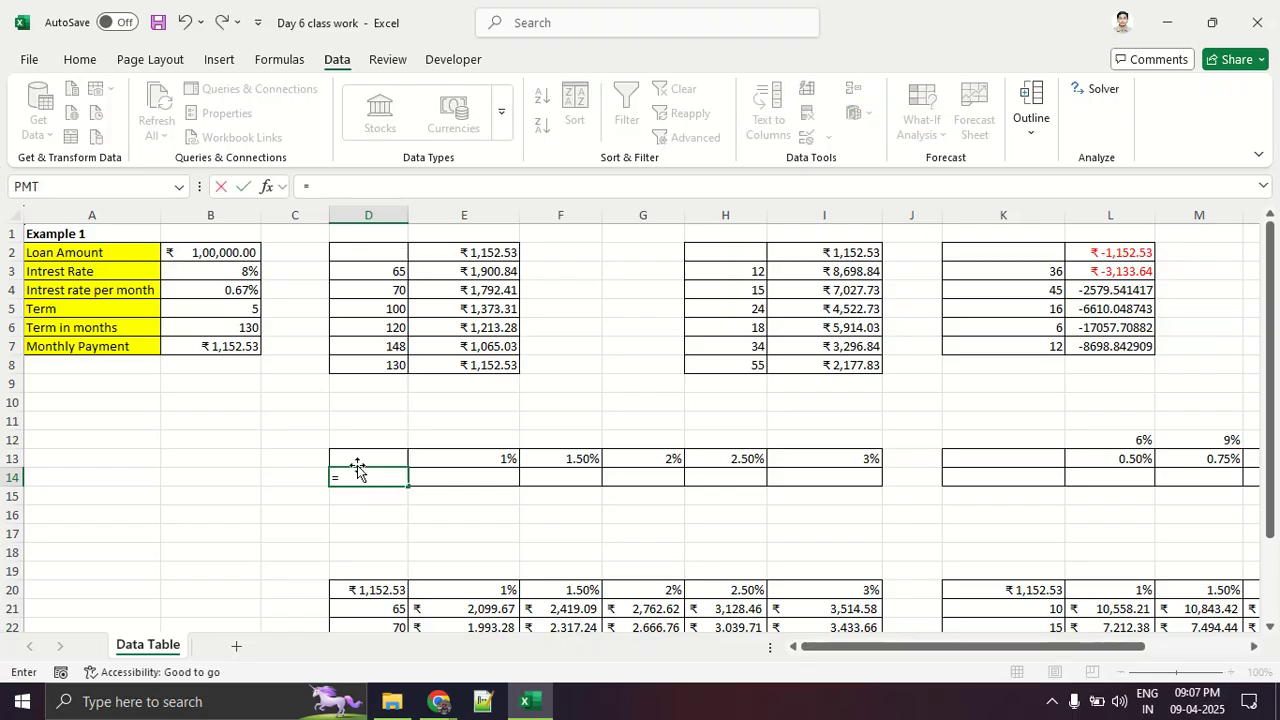
pyautogui.click(221, 354)
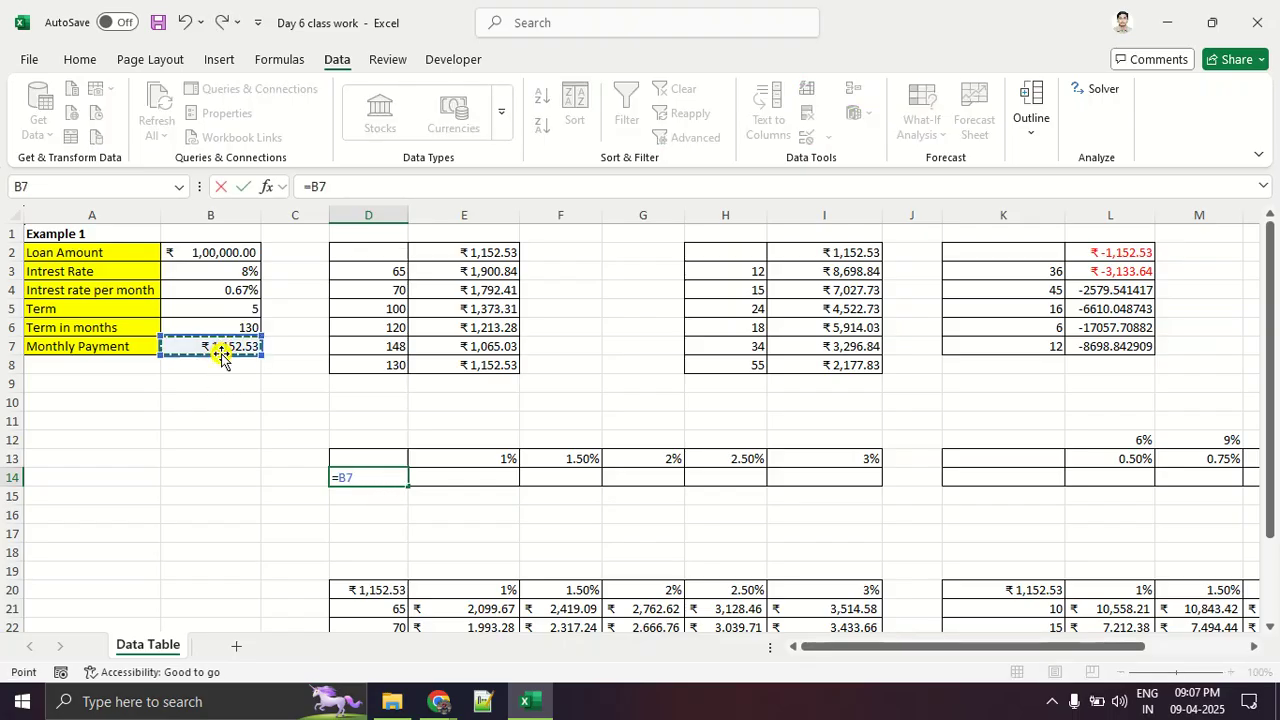
pyautogui.press('Return')
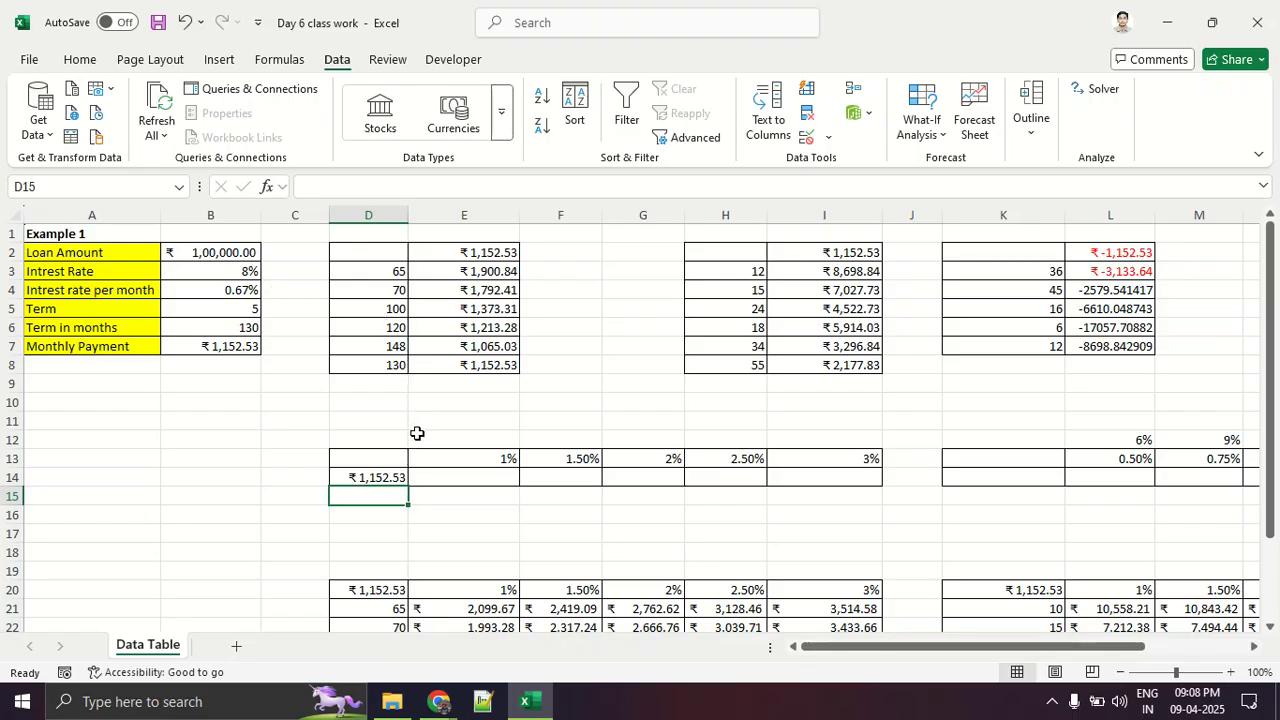
pyautogui.moveTo(396, 455); pyautogui.dragTo(404, 480)
pyautogui.click(425, 514)
pyautogui.click(382, 477)
pyautogui.click(482, 457)
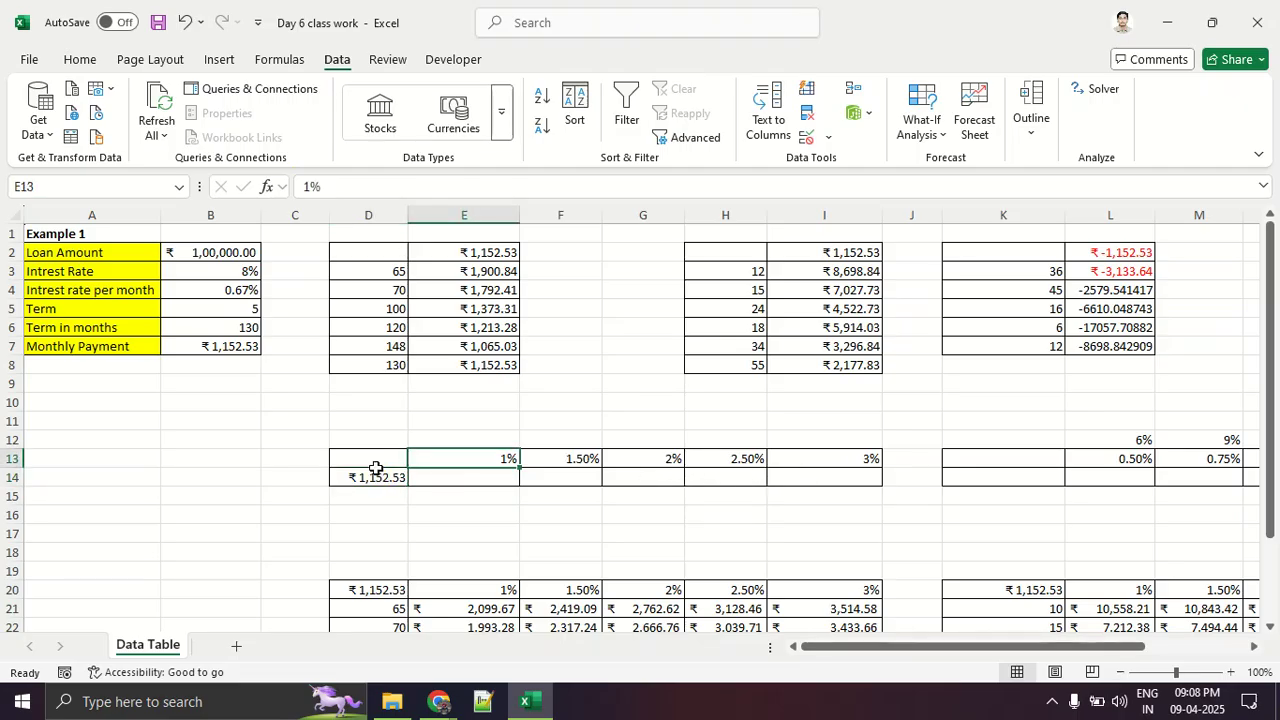
# Step: Start a what-if Data Table for the range D13:I14
pyautogui.moveTo(336, 457); pyautogui.dragTo(843, 477)
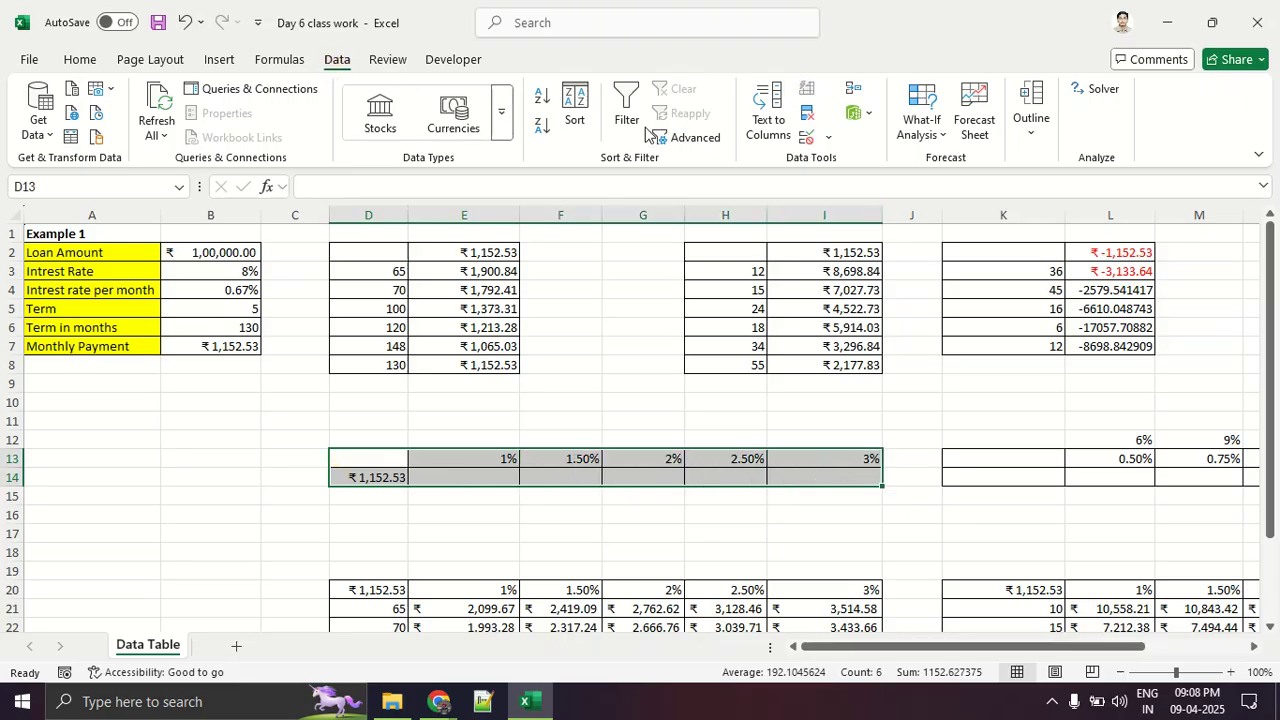
pyautogui.click(921, 128)
pyautogui.click(922, 215)
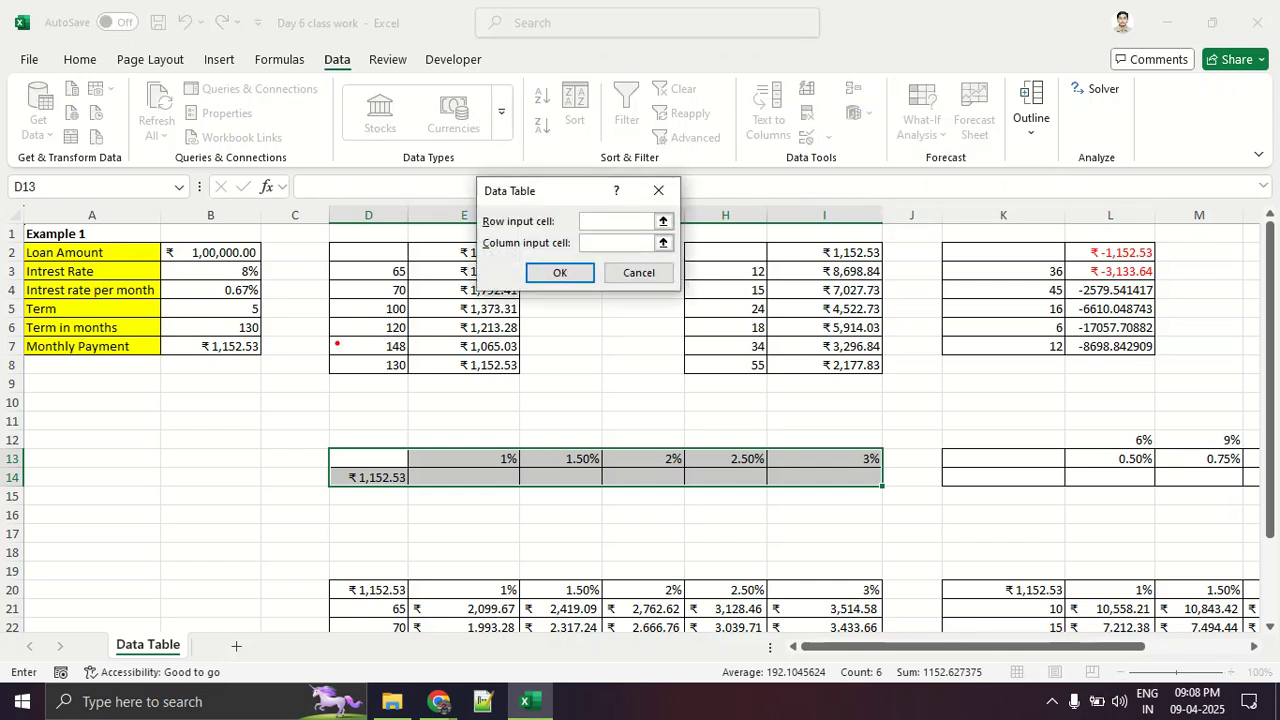
pyautogui.moveTo(420, 506); pyautogui.dragTo(590, 514)
pyautogui.moveTo(625, 509); pyautogui.dragTo(866, 507)
pyautogui.moveTo(882, 507); pyautogui.dragTo(964, 509)
pyautogui.moveTo(793, 405)
pyautogui.mouseDown()
pyautogui.moveTo(791, 363)
pyautogui.moveTo(968, 385)
pyautogui.mouseUp()
pyautogui.moveTo(800, 404)
pyautogui.mouseDown()
pyautogui.moveTo(1014, 404)
pyautogui.moveTo(983, 427)
pyautogui.mouseUp()
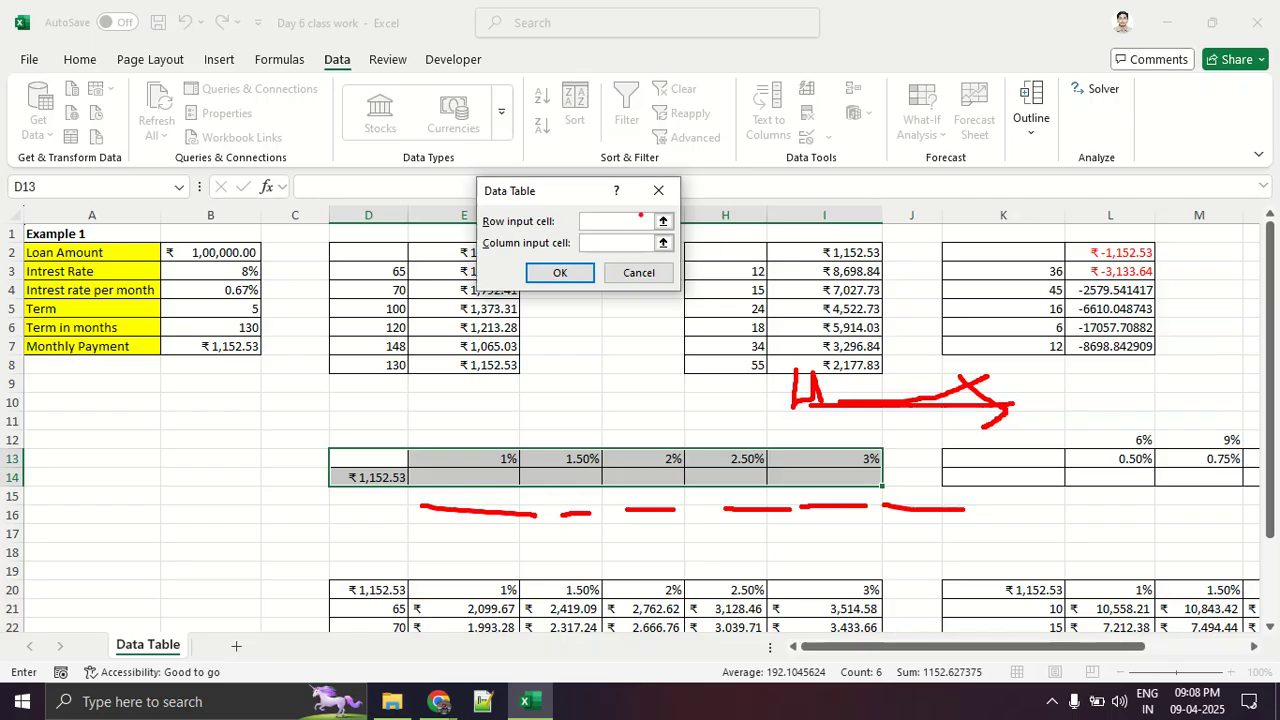
pyautogui.moveTo(456, 231)
pyautogui.mouseDown()
pyautogui.moveTo(655, 230)
pyautogui.moveTo(693, 205)
pyautogui.moveTo(490, 206)
pyautogui.mouseUp()
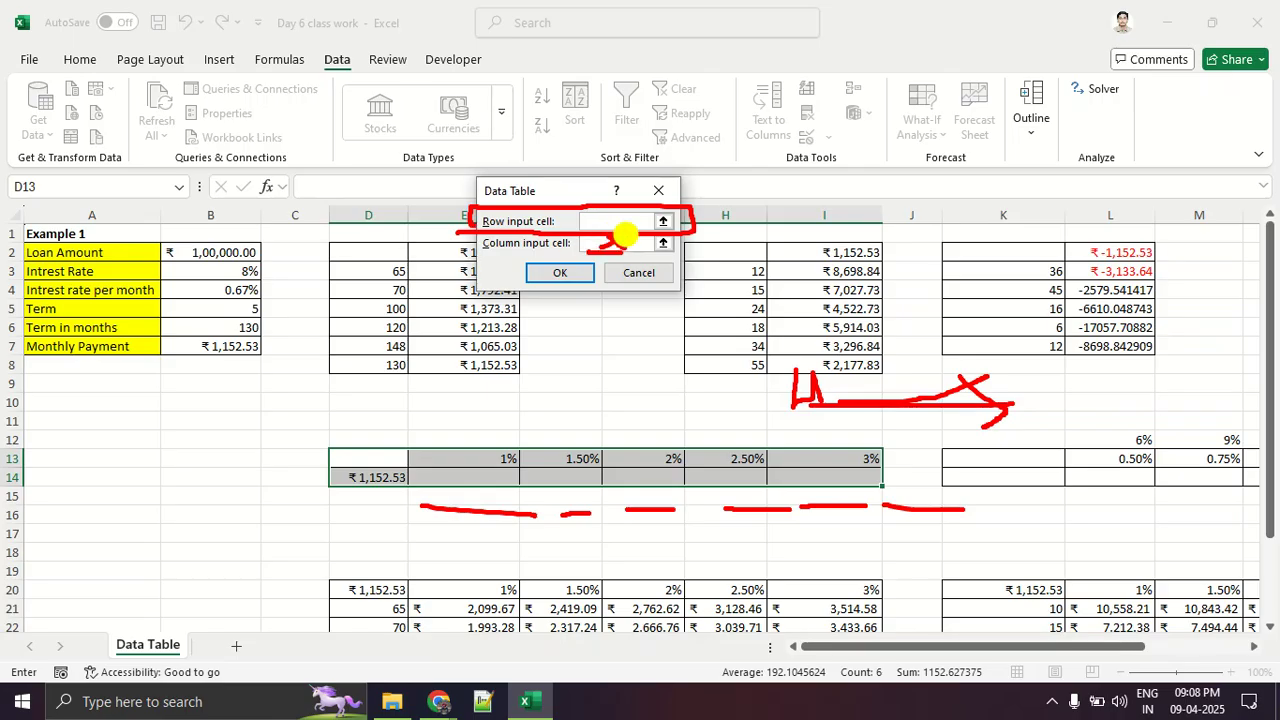
pyautogui.press('Escape')
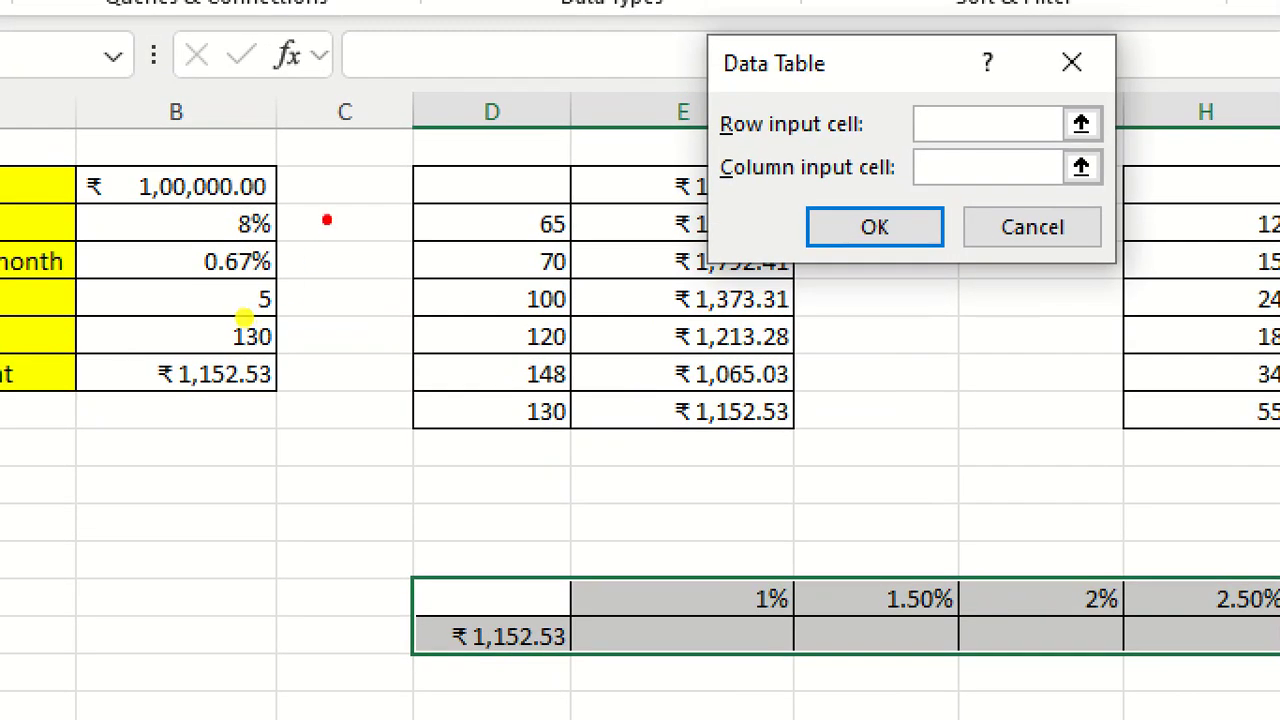
pyautogui.moveTo(288, 266)
pyautogui.mouseDown()
pyautogui.moveTo(237, 323)
pyautogui.moveTo(257, 246)
pyautogui.mouseUp()
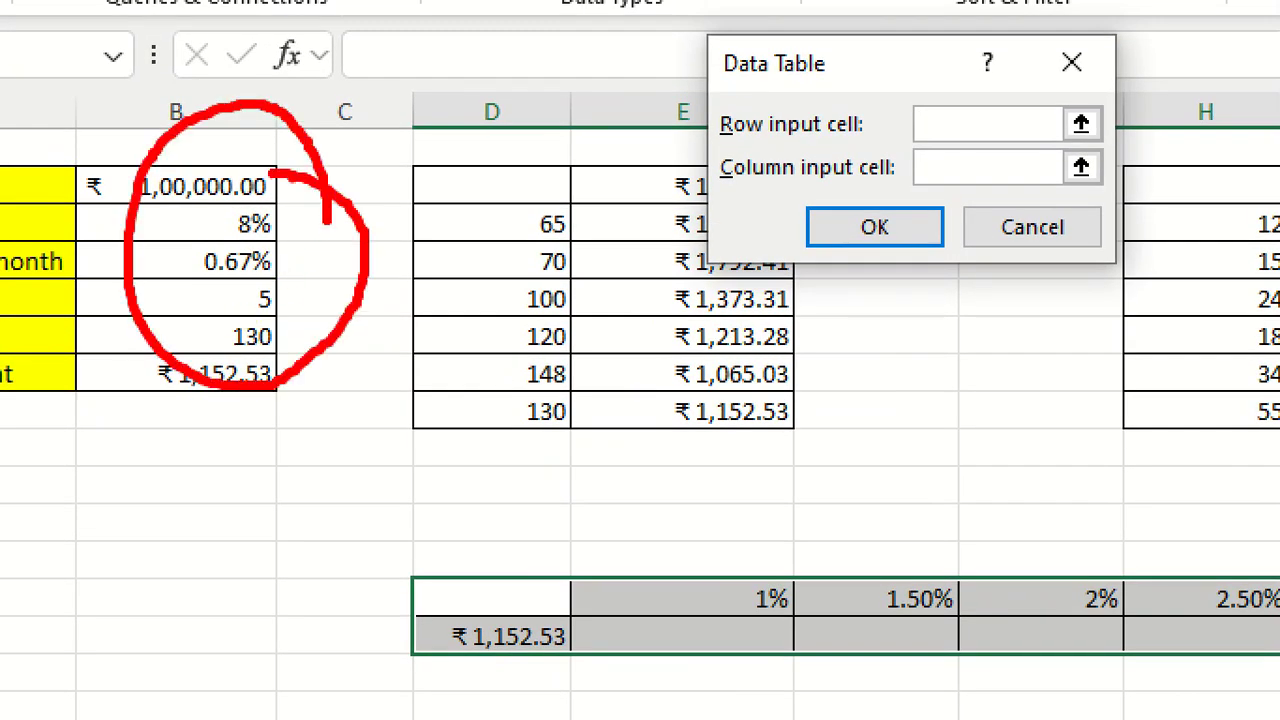
pyautogui.moveTo(166, 276)
pyautogui.mouseDown()
pyautogui.moveTo(292, 285)
pyautogui.moveTo(252, 240)
pyautogui.moveTo(176, 272)
pyautogui.mouseUp()
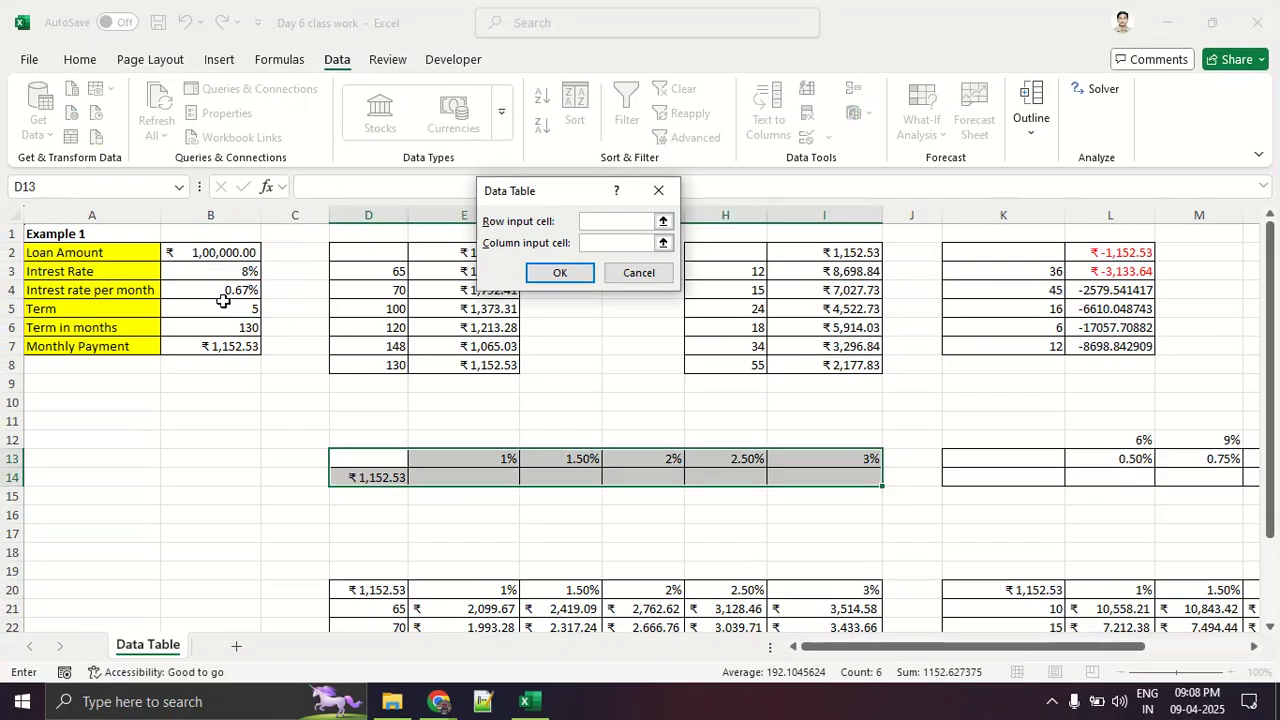
# Step: Use the interest rate per month cell B4 as the row input cell and create the data table
pyautogui.click(223, 292)
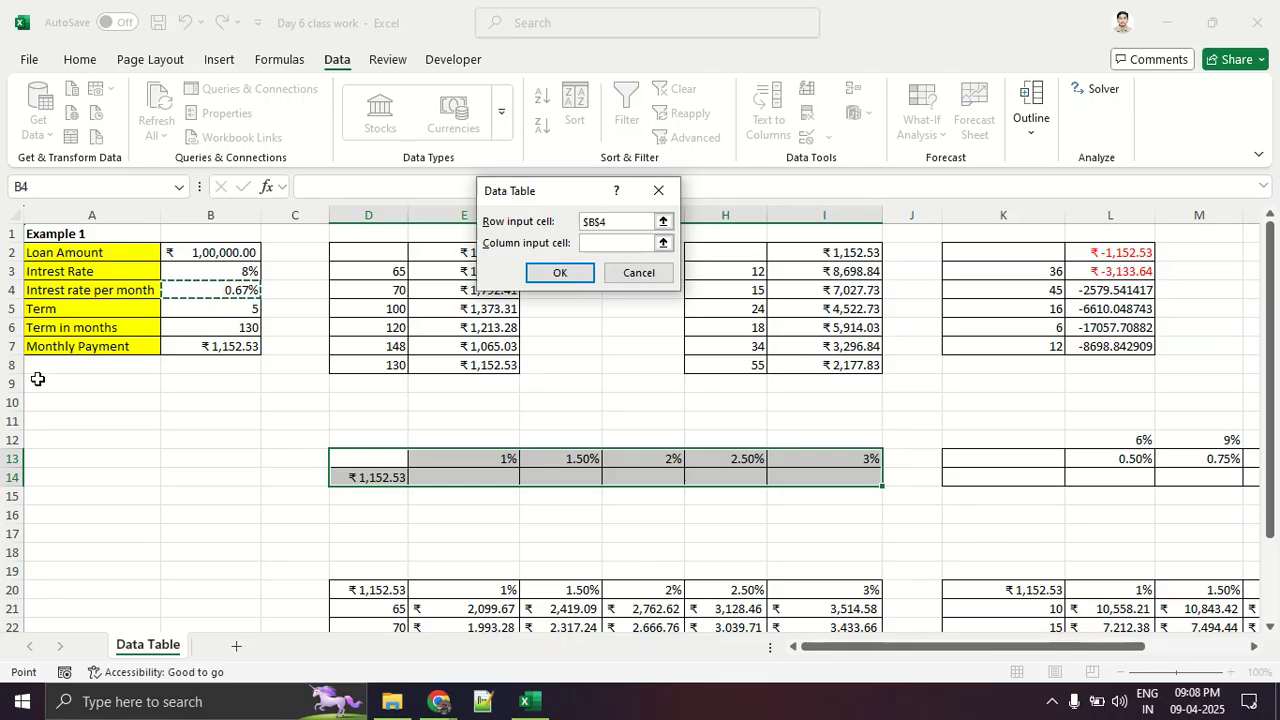
pyautogui.click(542, 273)
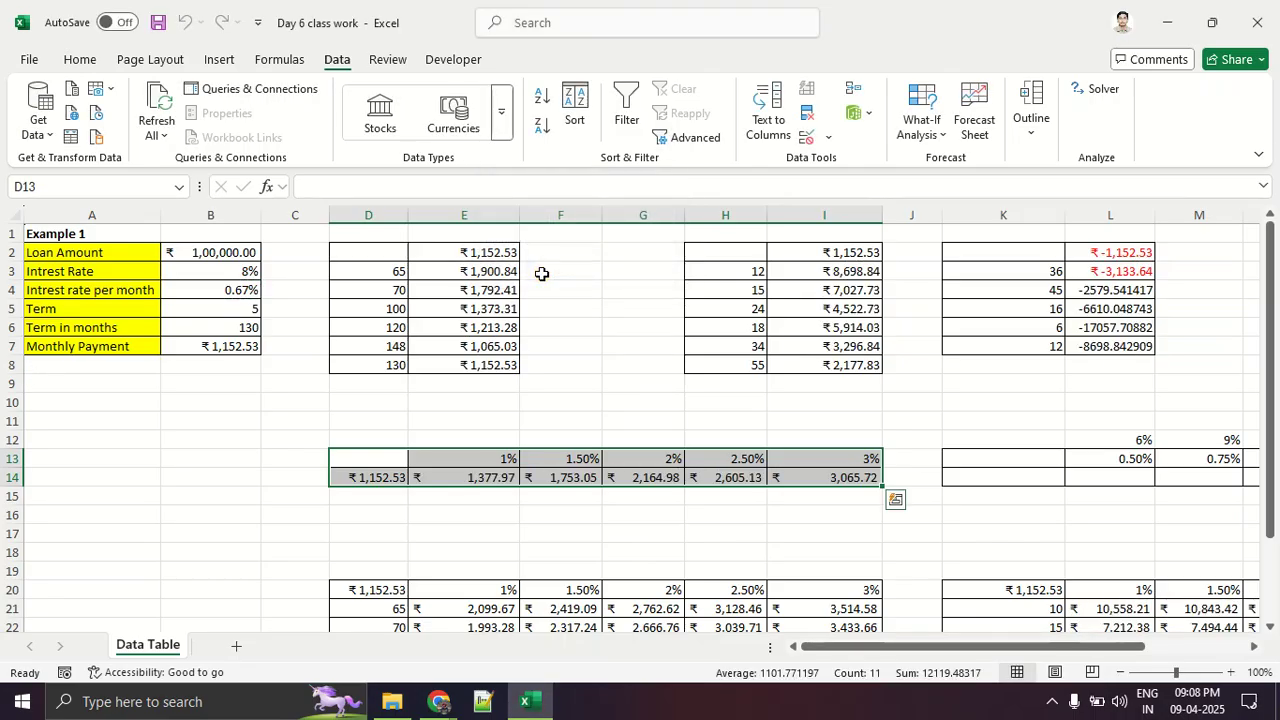
pyautogui.click(538, 509)
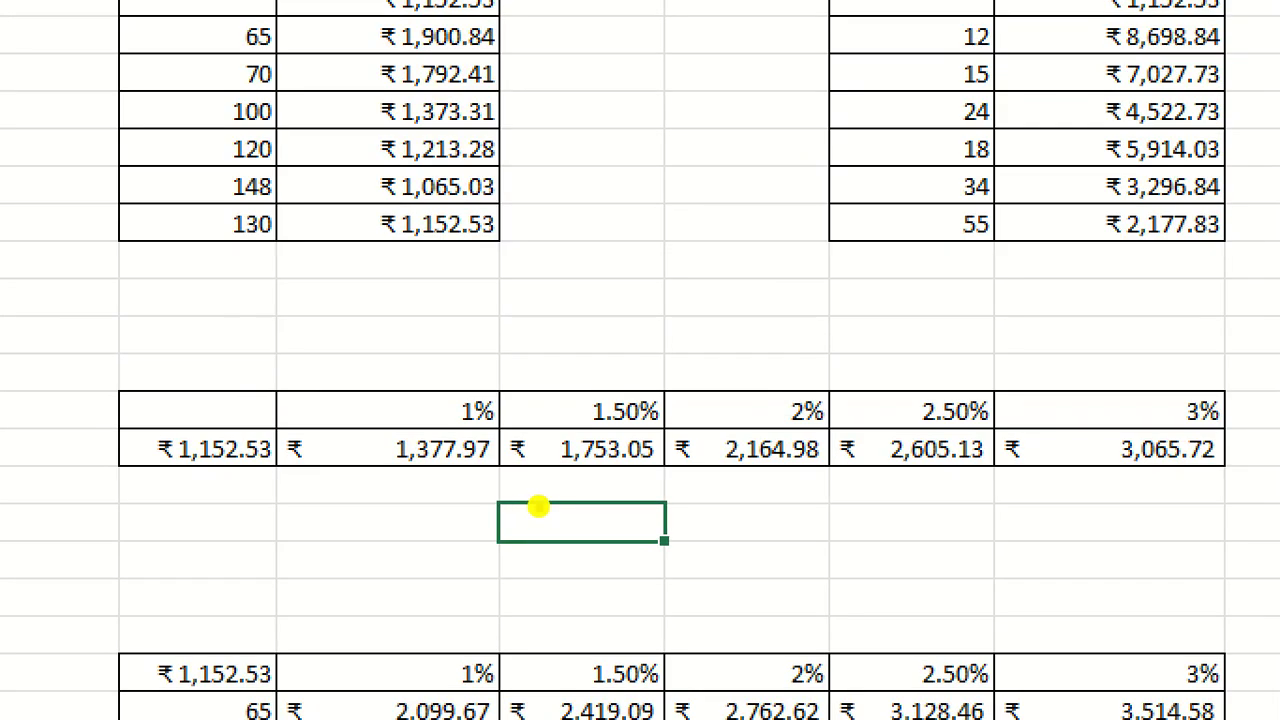
pyautogui.moveTo(460, 378); pyautogui.dragTo(481, 318)
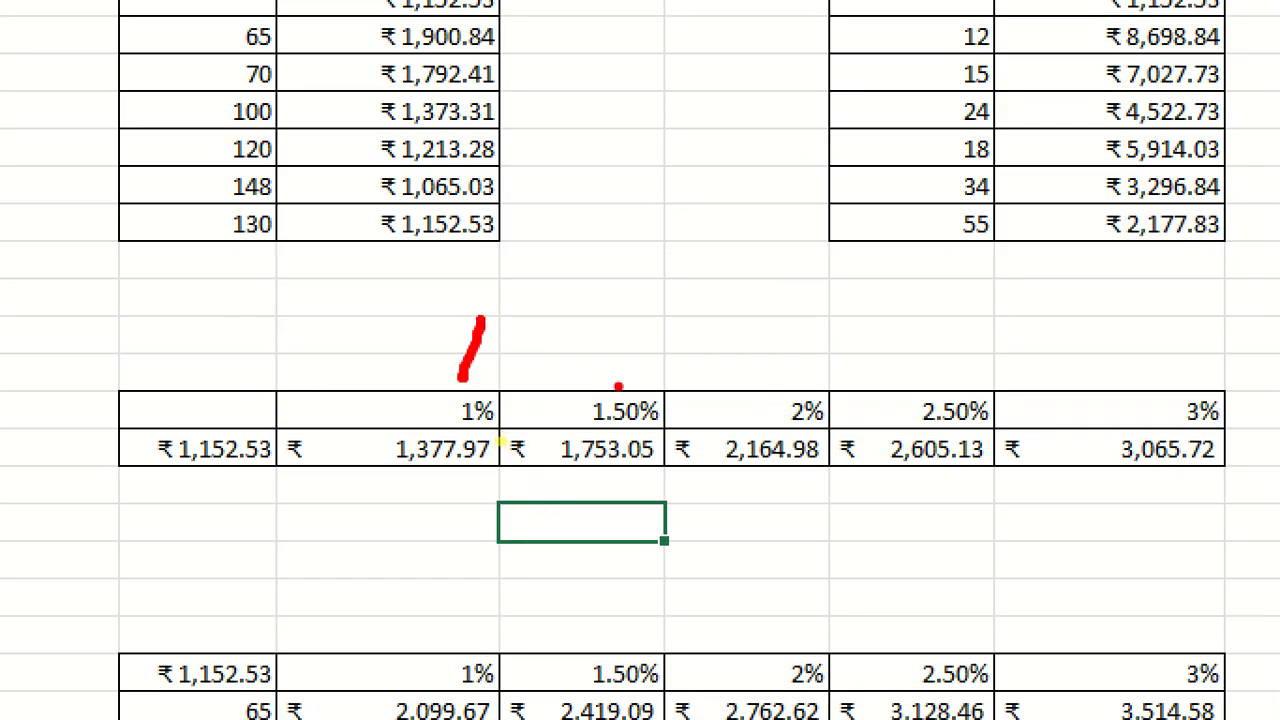
# Step: Examine each monthly interest rate in E13:I13 alongside its calculated monthly payment in E14:I14
pyautogui.moveTo(614, 386); pyautogui.dragTo(678, 338)
pyautogui.moveTo(788, 386); pyautogui.dragTo(880, 322)
pyautogui.click(978, 388)
pyautogui.moveTo(978, 388); pyautogui.dragTo(1028, 344)
pyautogui.moveTo(382, 490); pyautogui.dragTo(492, 490)
pyautogui.moveTo(566, 492); pyautogui.dragTo(640, 492)
pyautogui.moveTo(748, 488); pyautogui.dragTo(830, 487)
pyautogui.moveTo(908, 487); pyautogui.dragTo(948, 487)
pyautogui.moveTo(1044, 487); pyautogui.dragTo(1278, 487)
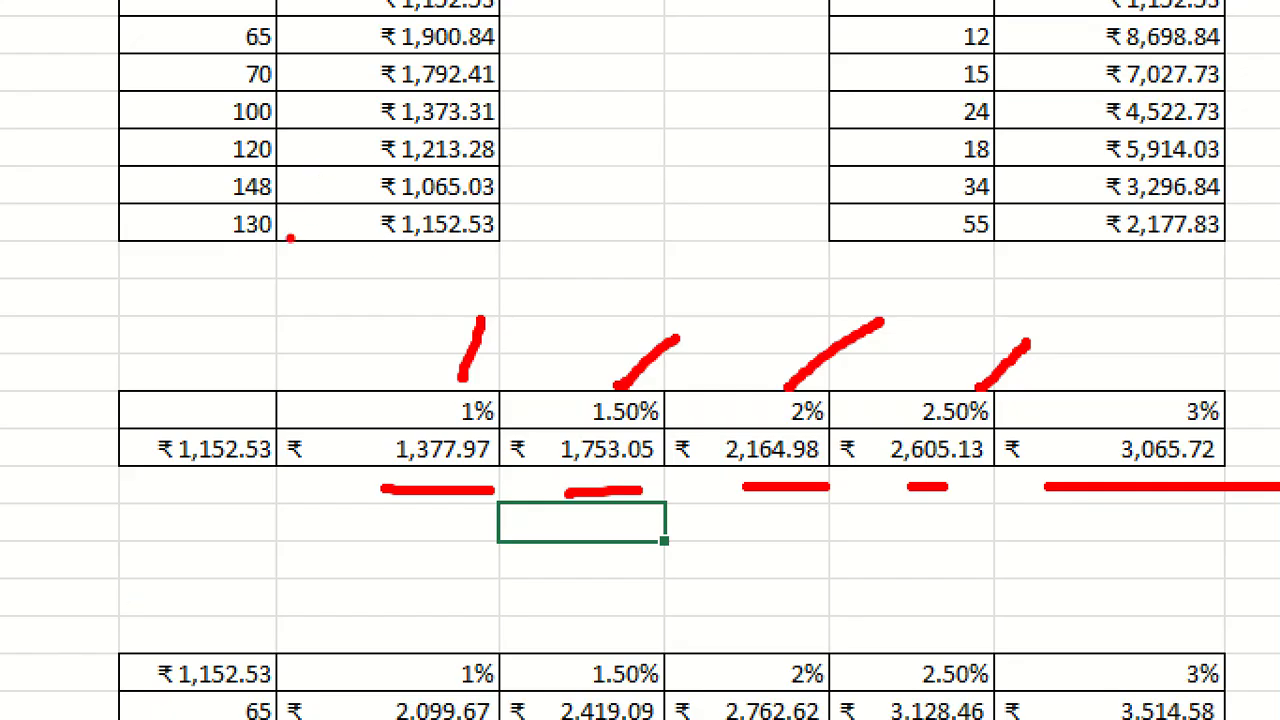
# Step: Examine the original loan inputs in B2:B7 and the monthly payment calculated for the 2.50% rate
pyautogui.press('Escape')
pyautogui.moveTo(254, 264)
pyautogui.mouseDown()
pyautogui.moveTo(84, 322)
pyautogui.moveTo(266, 250)
pyautogui.mouseUp()
pyautogui.moveTo(765, 445)
pyautogui.mouseDown()
pyautogui.moveTo(705, 458)
pyautogui.moveTo(780, 460)
pyautogui.mouseUp()
pyautogui.press('y')
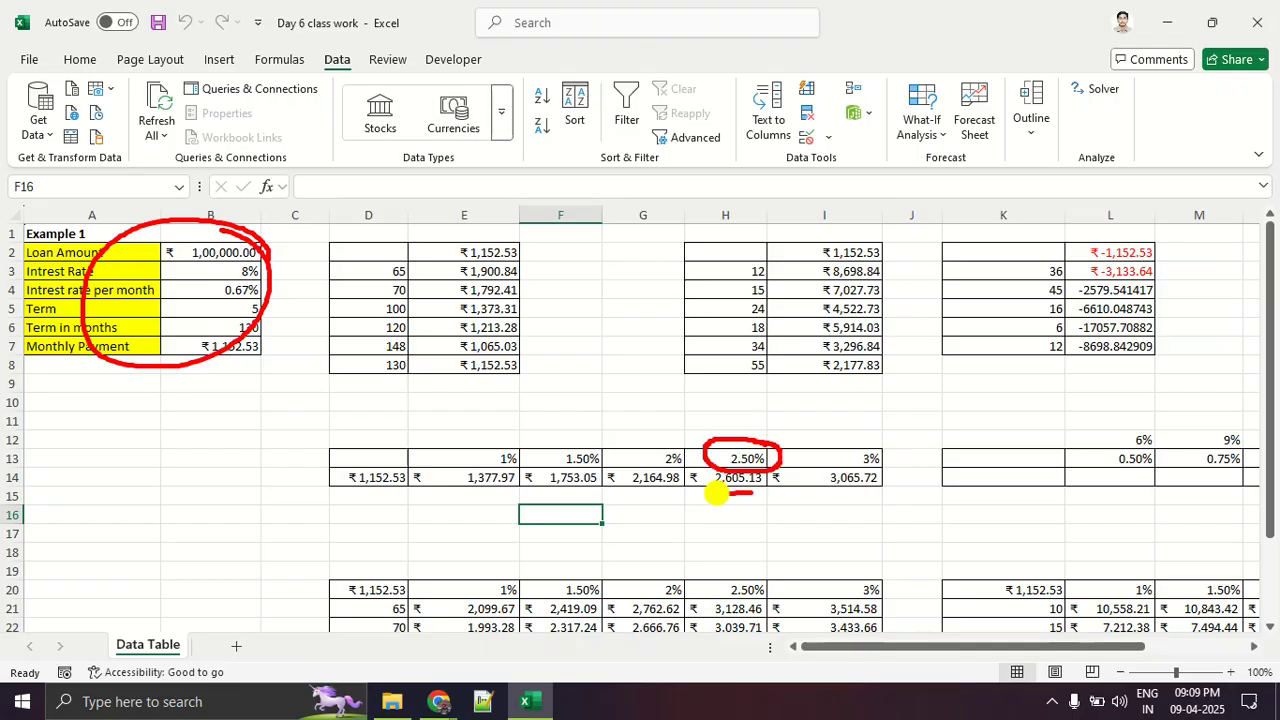
pyautogui.press('Escape')
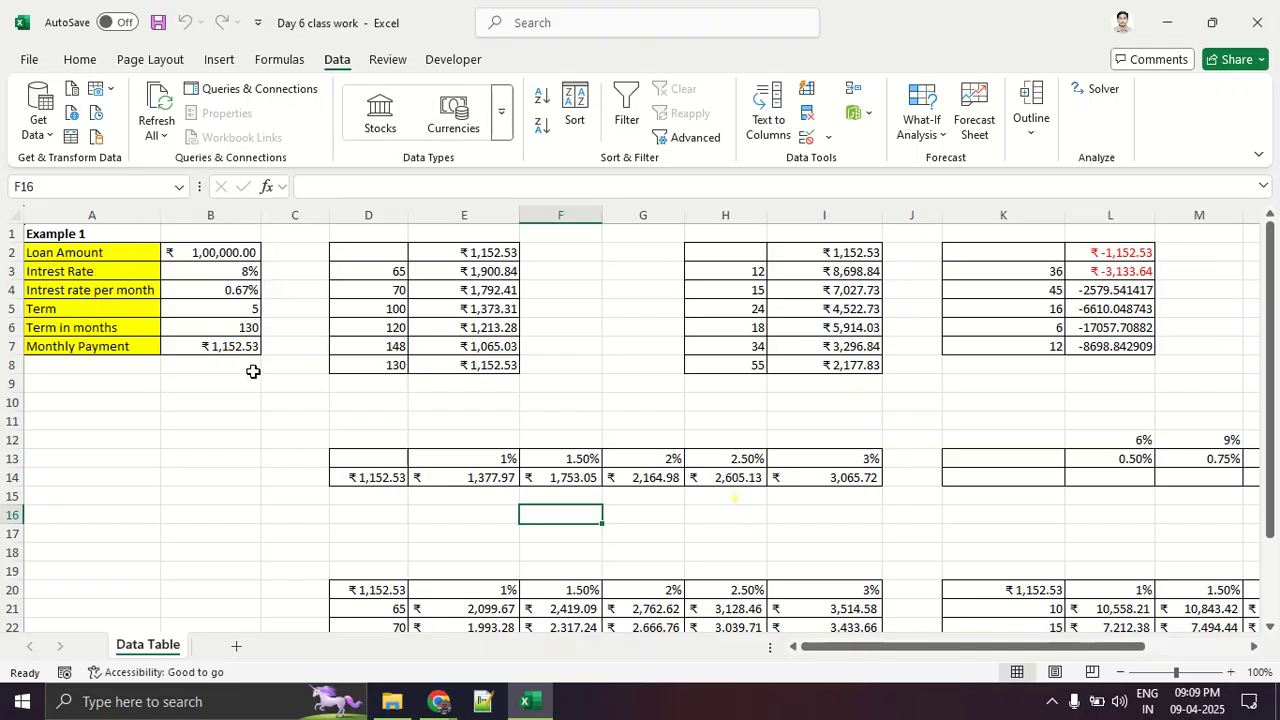
# Step: Replace the interest rate per month formula in cell B4 with =2.5
pyautogui.click(234, 292)
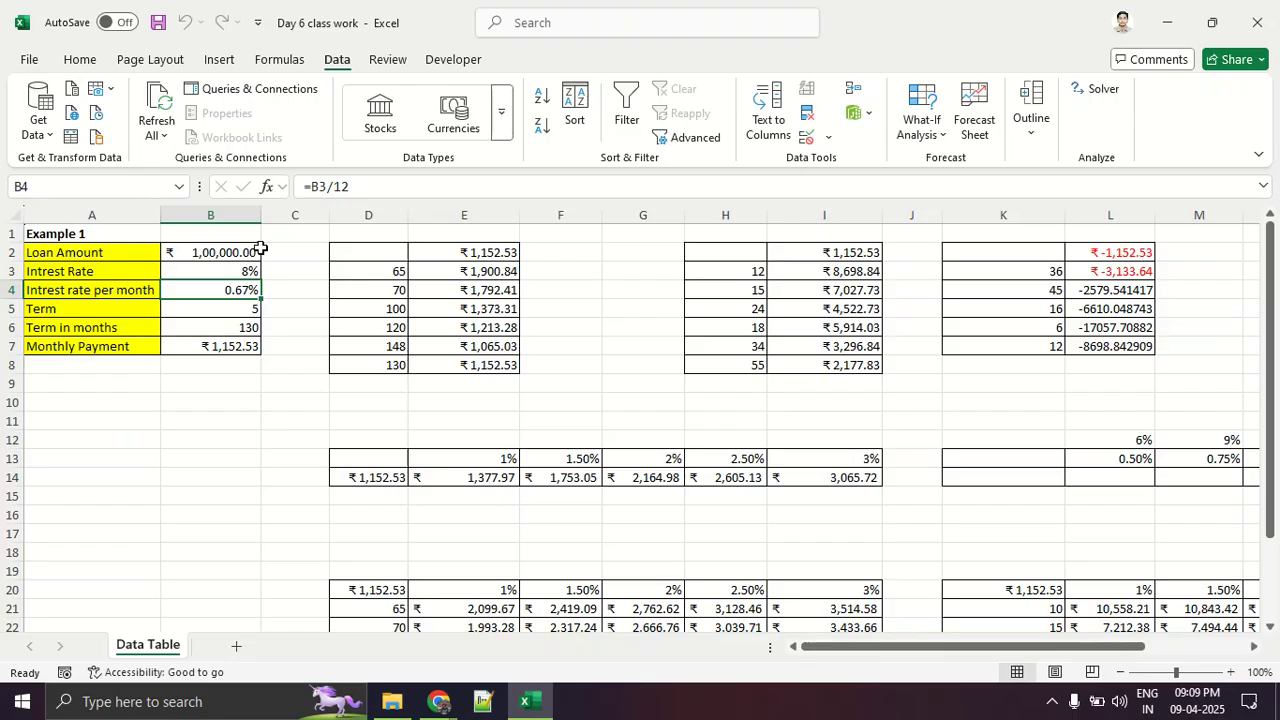
pyautogui.click(233, 316)
pyautogui.click(236, 290)
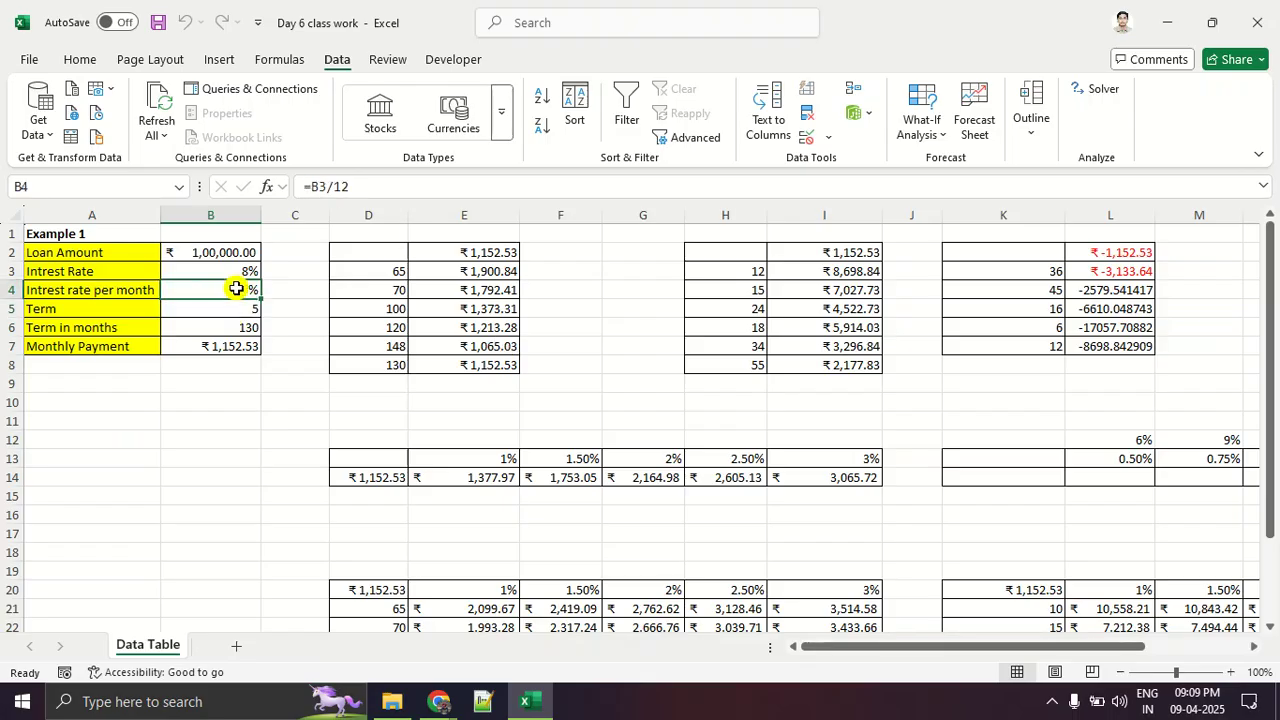
pyautogui.click(364, 185)
pyautogui.press('BackSpace')
pyautogui.press('BackSpace')
pyautogui.press('BackSpace')
pyautogui.press('BackSpace')
pyautogui.press('BackSpace')
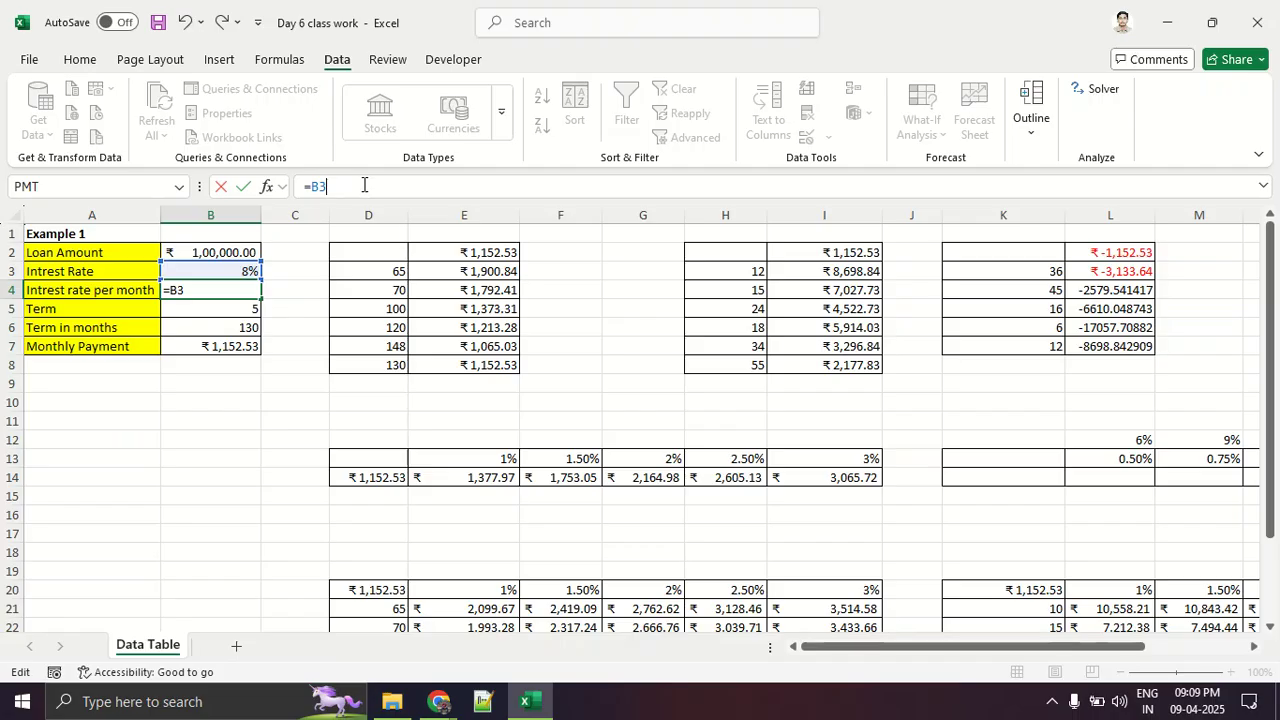
pyautogui.write('2.')
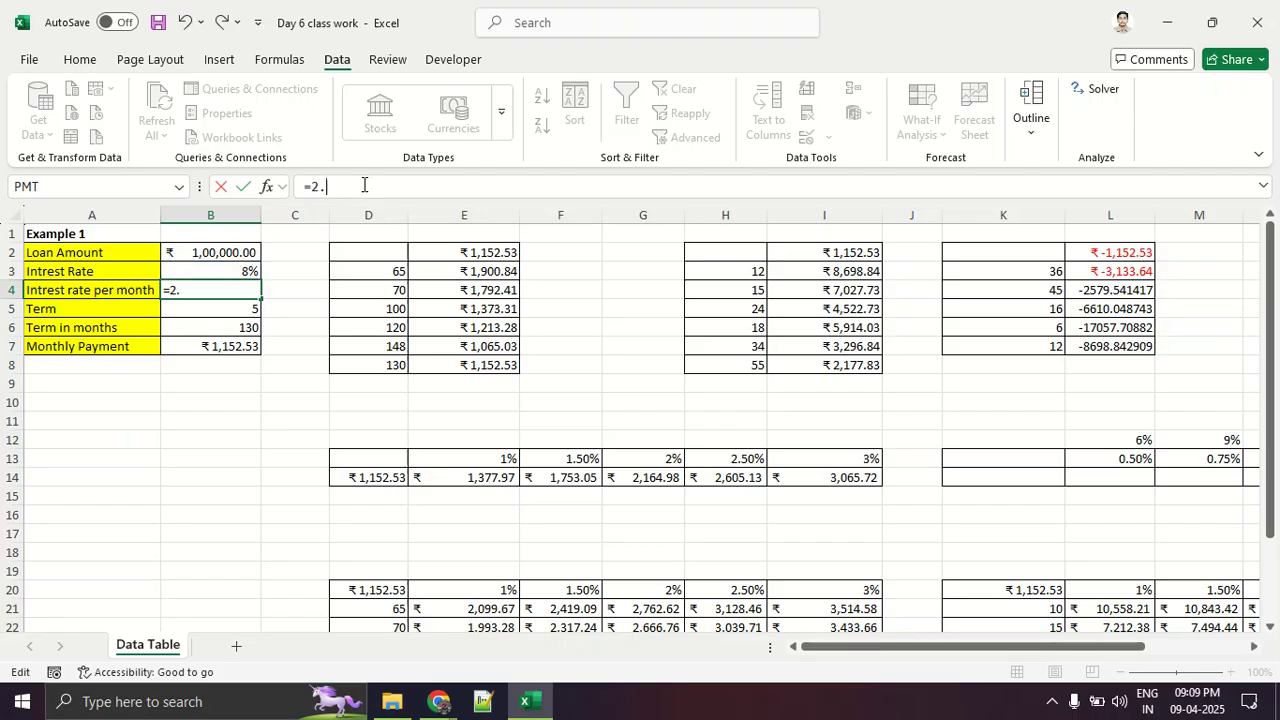
pyautogui.write('5')
pyautogui.press('Return')
# Step: Change the interest rate per month in cell B4 to =0.25
pyautogui.click(222, 290)
pyautogui.click(352, 186)
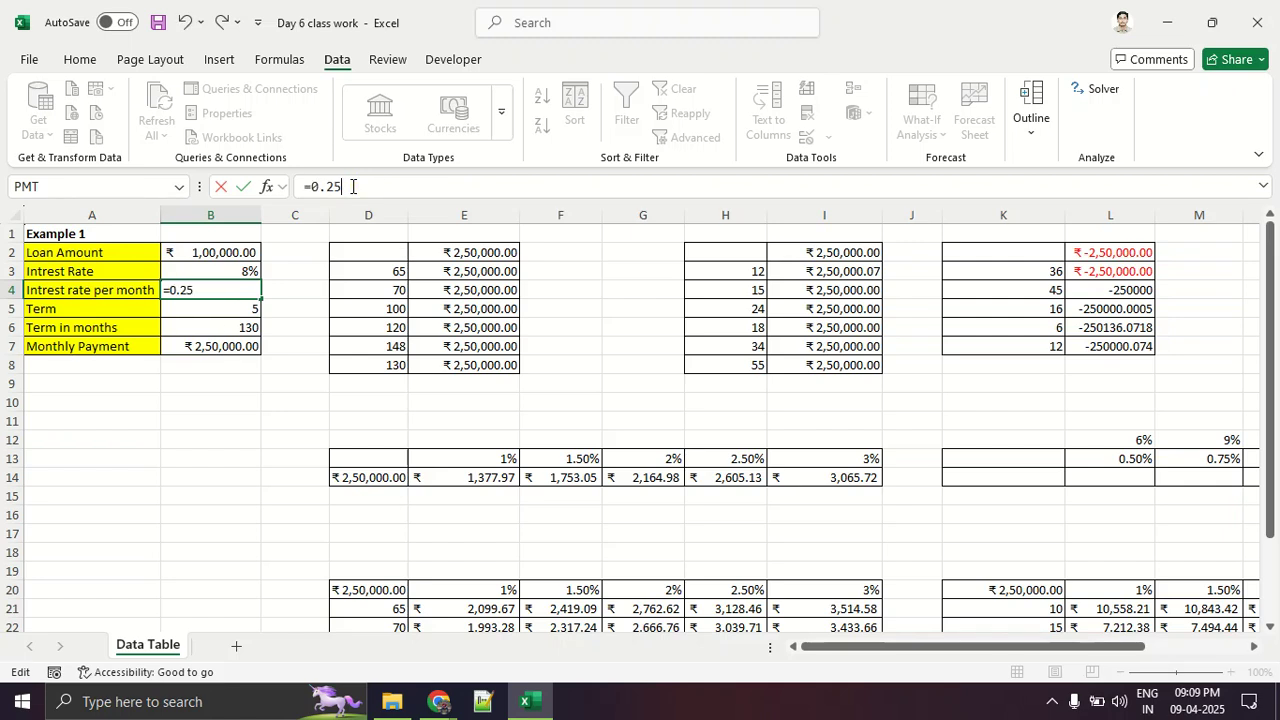
pyautogui.press('Return')
# Step: Set the interest rate per month in cell B4 to =0.025
pyautogui.click(245, 290)
pyautogui.click(330, 186)
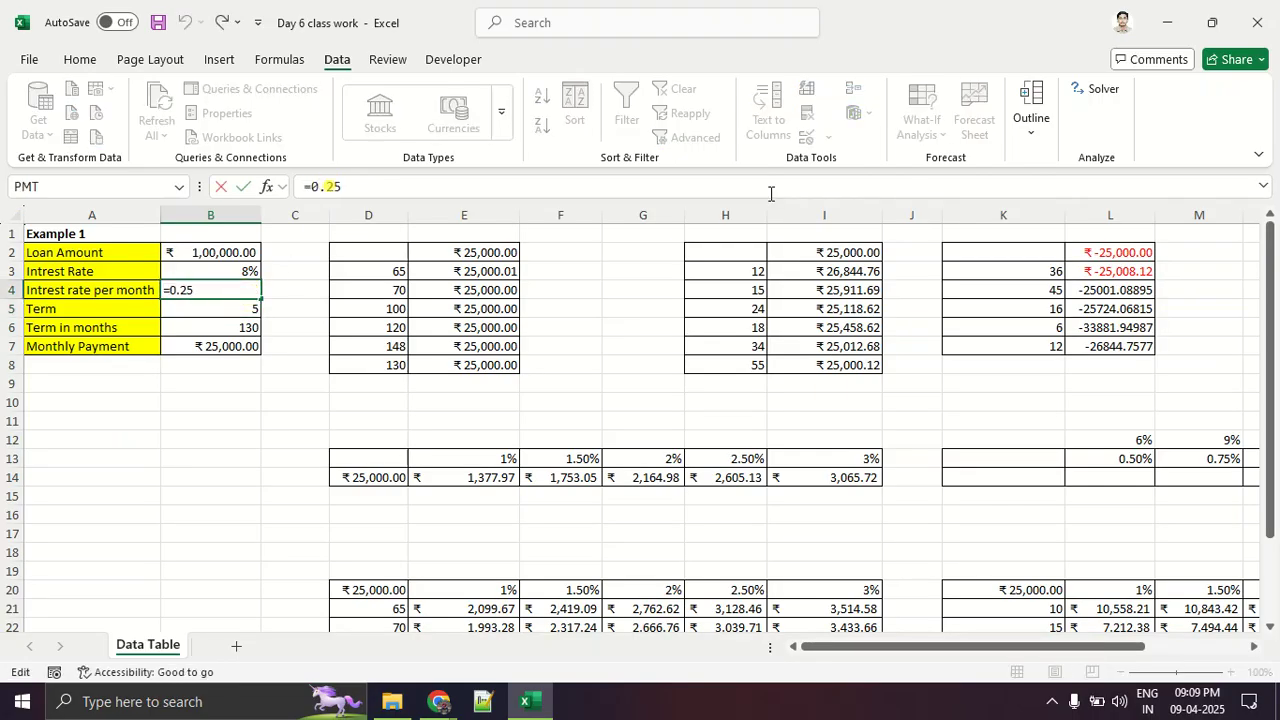
pyautogui.write('0')
pyautogui.press('Return')
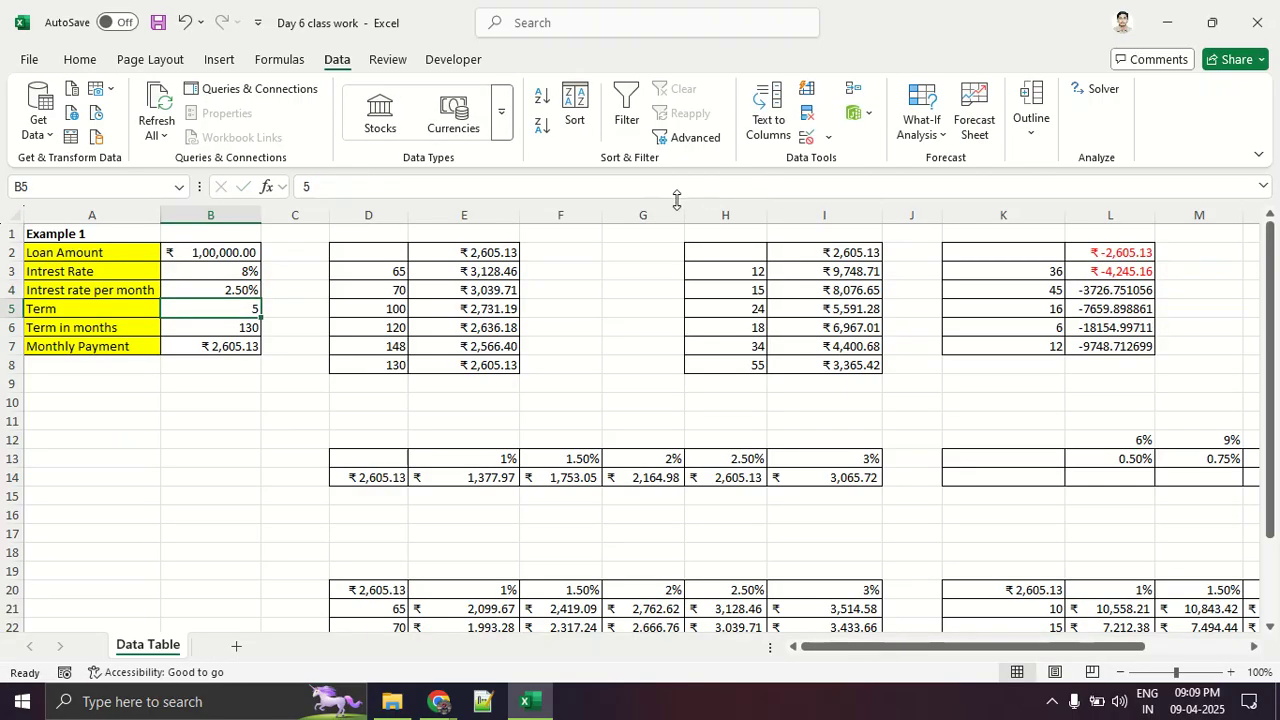
# Step: Try =0.0025 as the interest rate per month in cell B4, and return it to =0.025
pyautogui.click(221, 289)
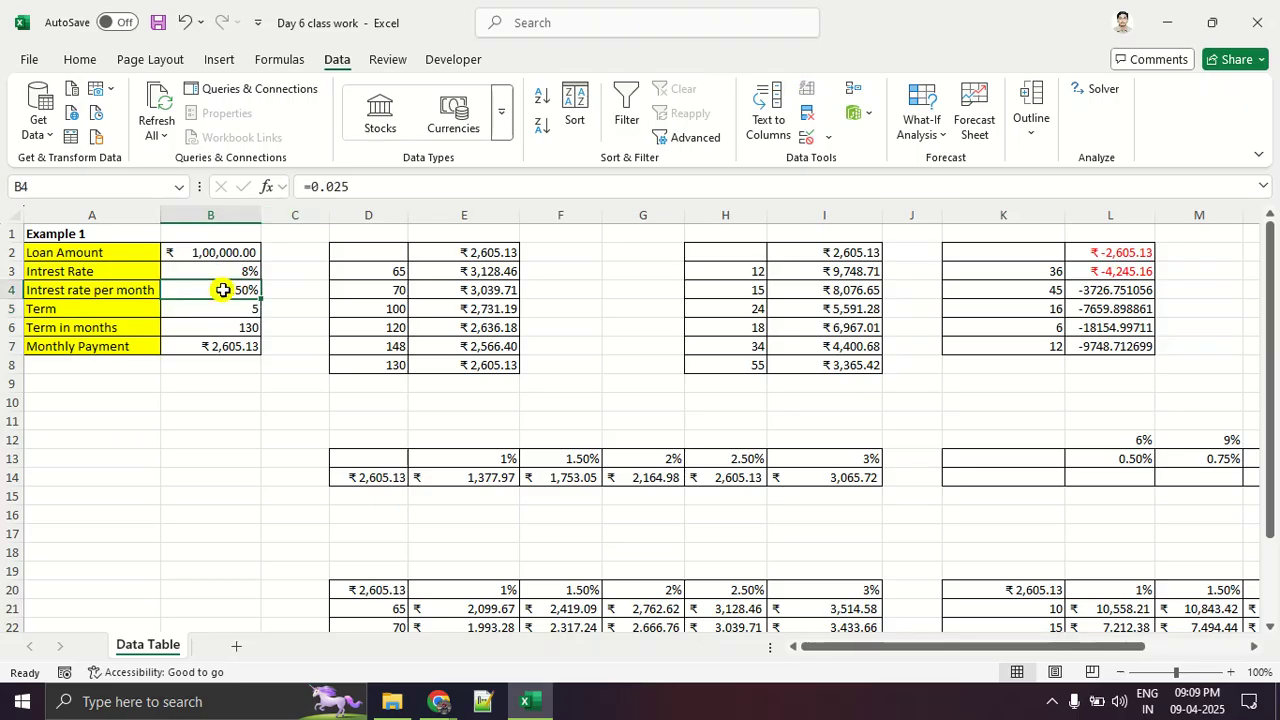
pyautogui.click(331, 186)
pyautogui.write('0')
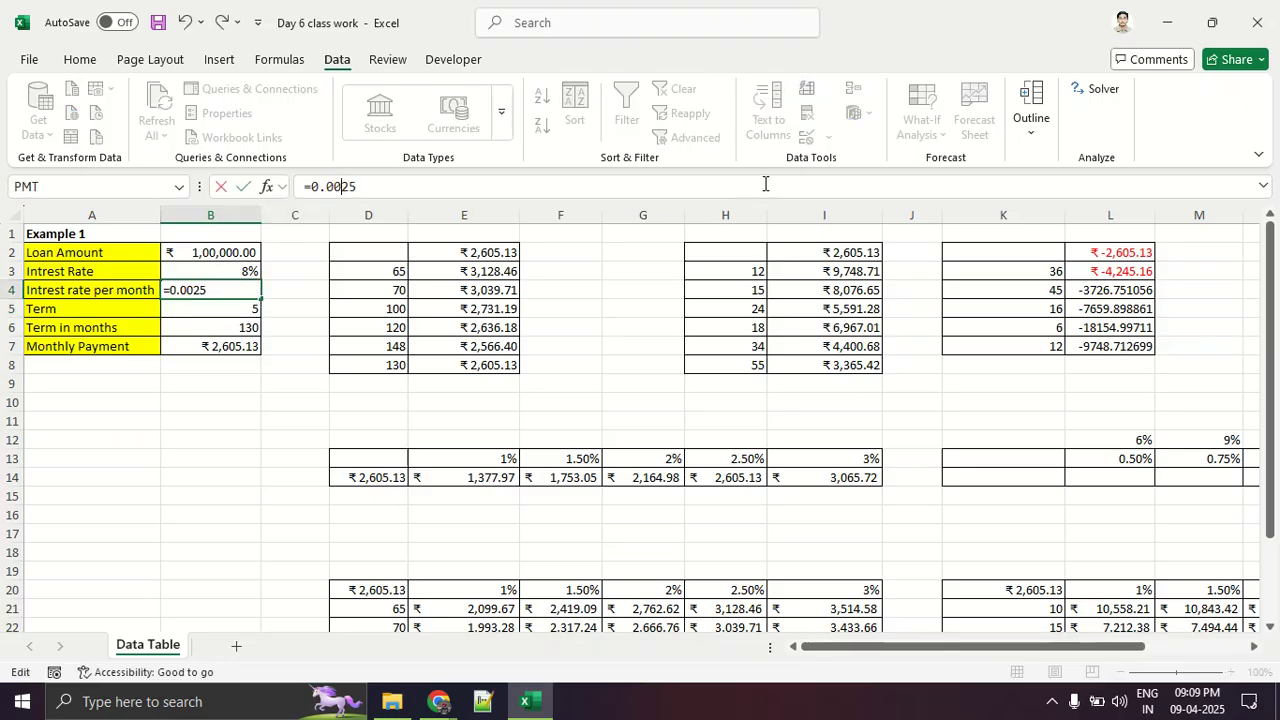
pyautogui.press('Return')
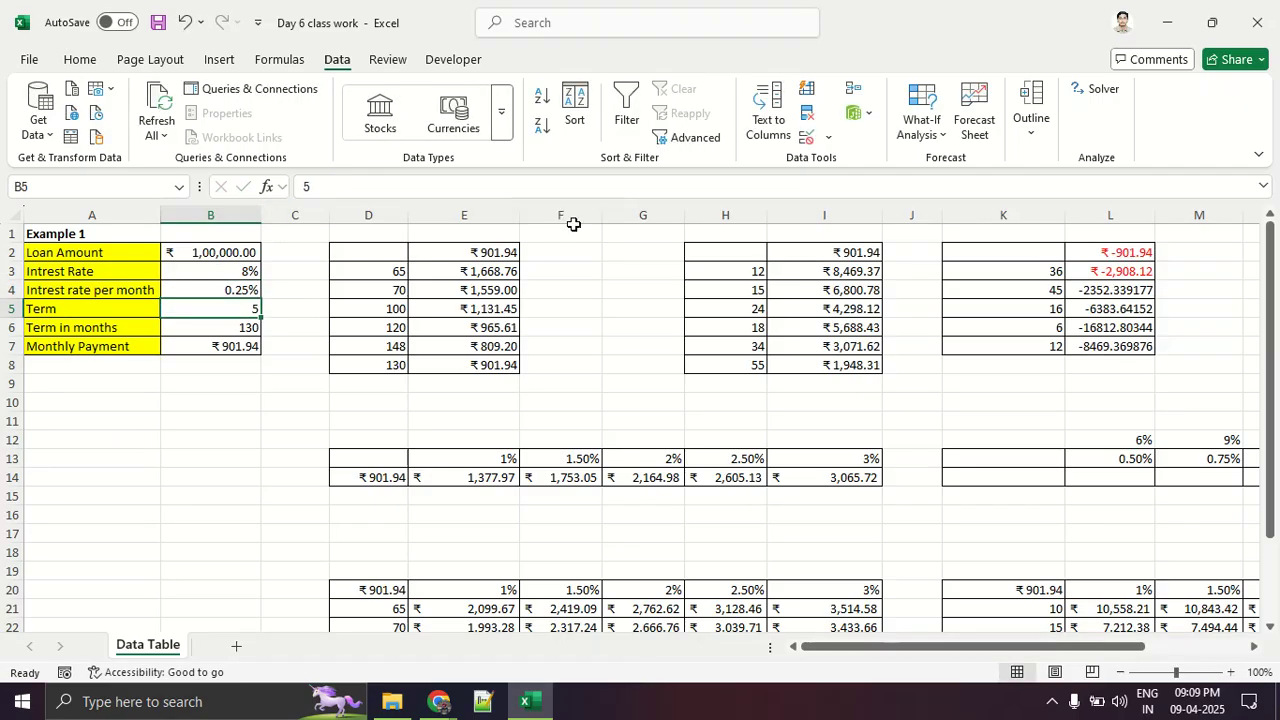
pyautogui.click(226, 291)
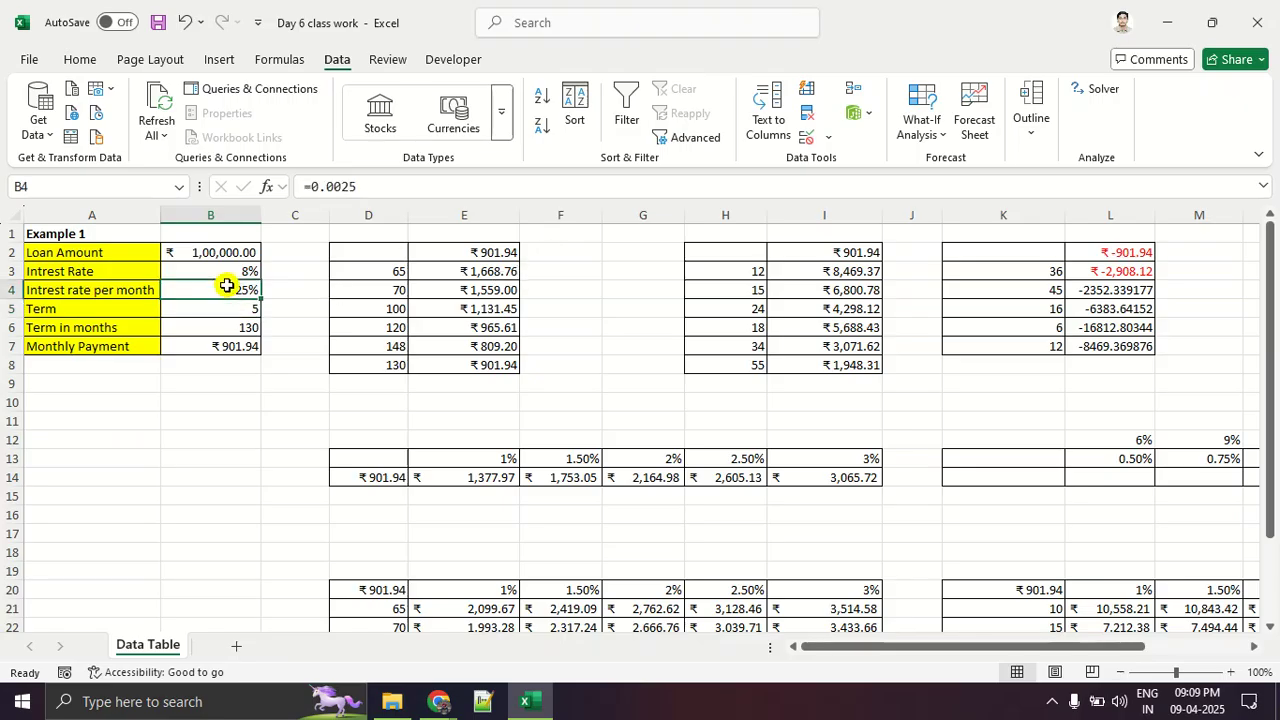
pyautogui.click(343, 186)
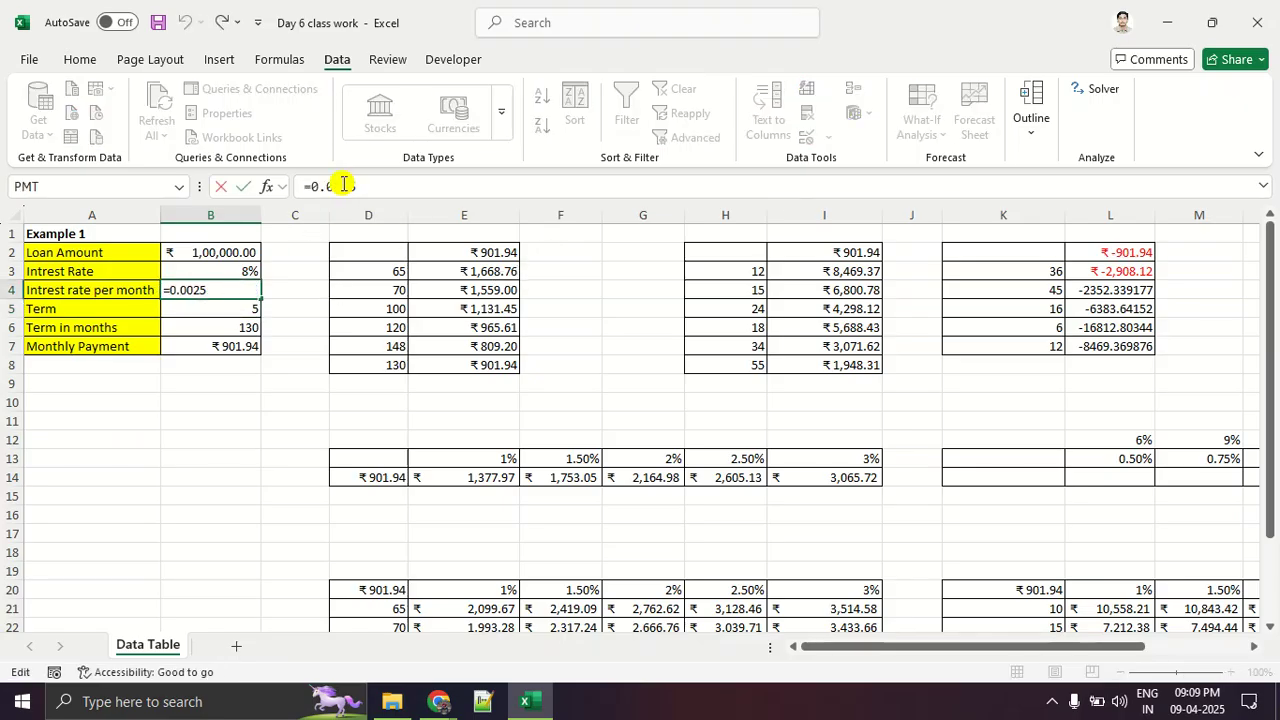
pyautogui.press('BackSpace')
pyautogui.press('Return')
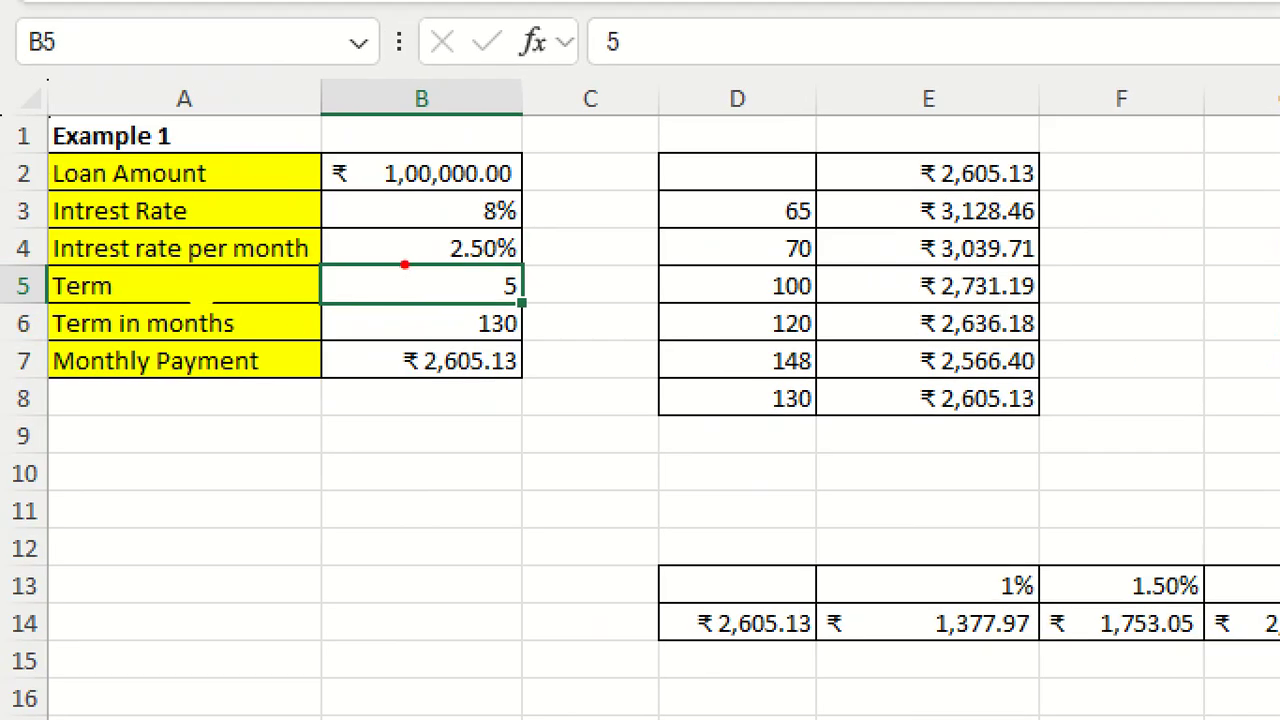
# Step: Compare the recalculated Monthly Payment in B7 with the data table's payment for the 2.50% rate
pyautogui.moveTo(402, 264); pyautogui.dragTo(522, 264)
pyautogui.moveTo(382, 386); pyautogui.dragTo(542, 394)
pyautogui.moveTo(370, 414); pyautogui.dragTo(600, 418)
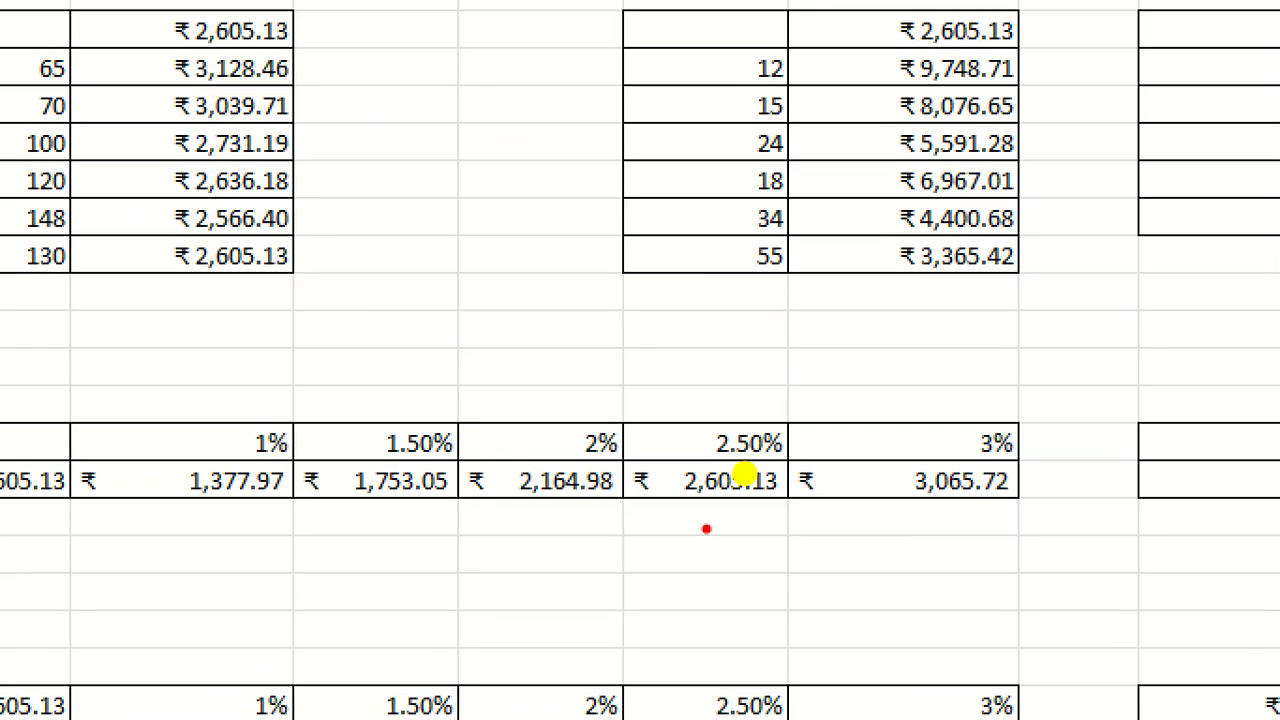
pyautogui.moveTo(660, 518)
pyautogui.mouseDown()
pyautogui.moveTo(796, 516)
pyautogui.moveTo(846, 542)
pyautogui.mouseUp()
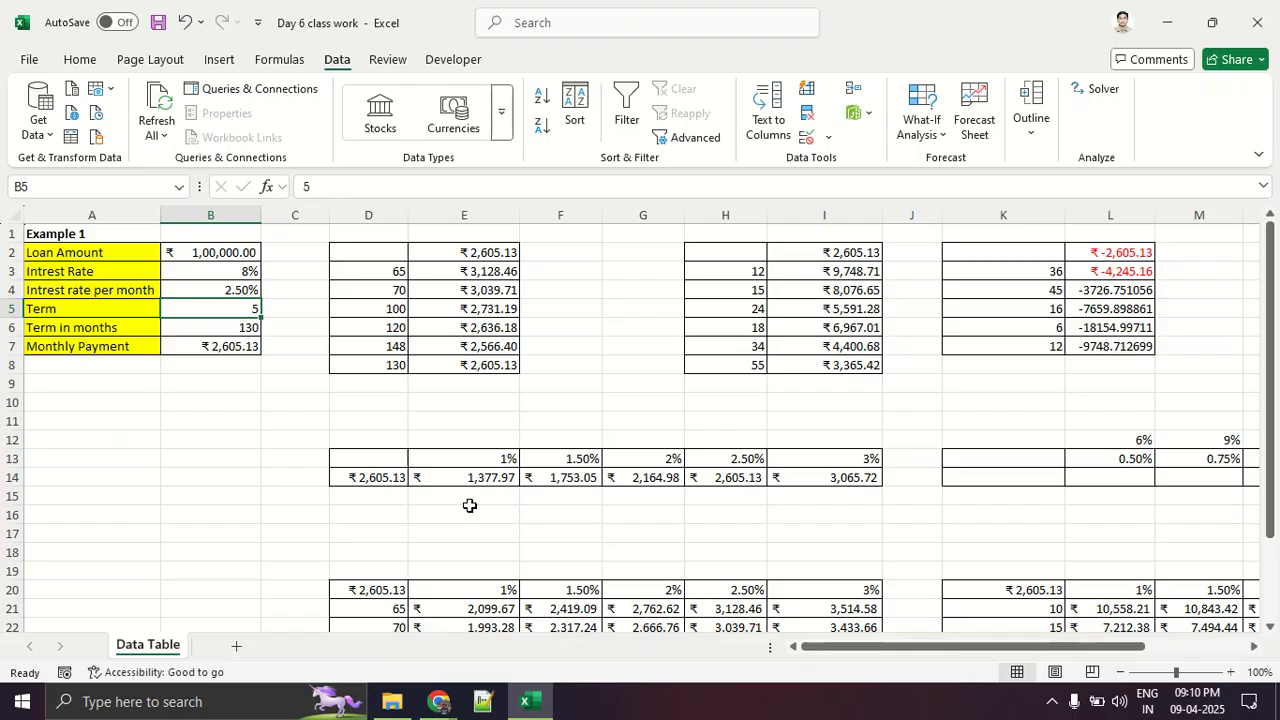
# Step: Switch to the Google Meet call to check the participants' reactions and return to the Excel workbook
pyautogui.hotkey('alt', 'Tab')
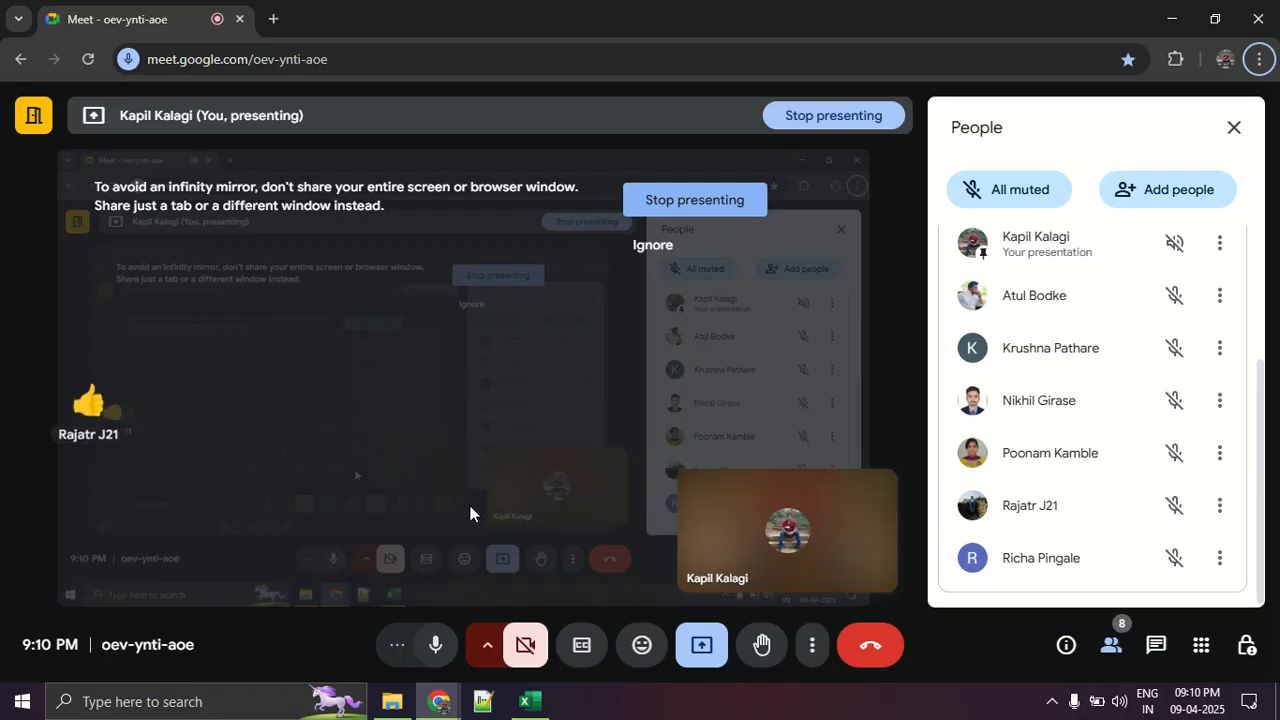
pyautogui.hotkey('alt', 'Tab')
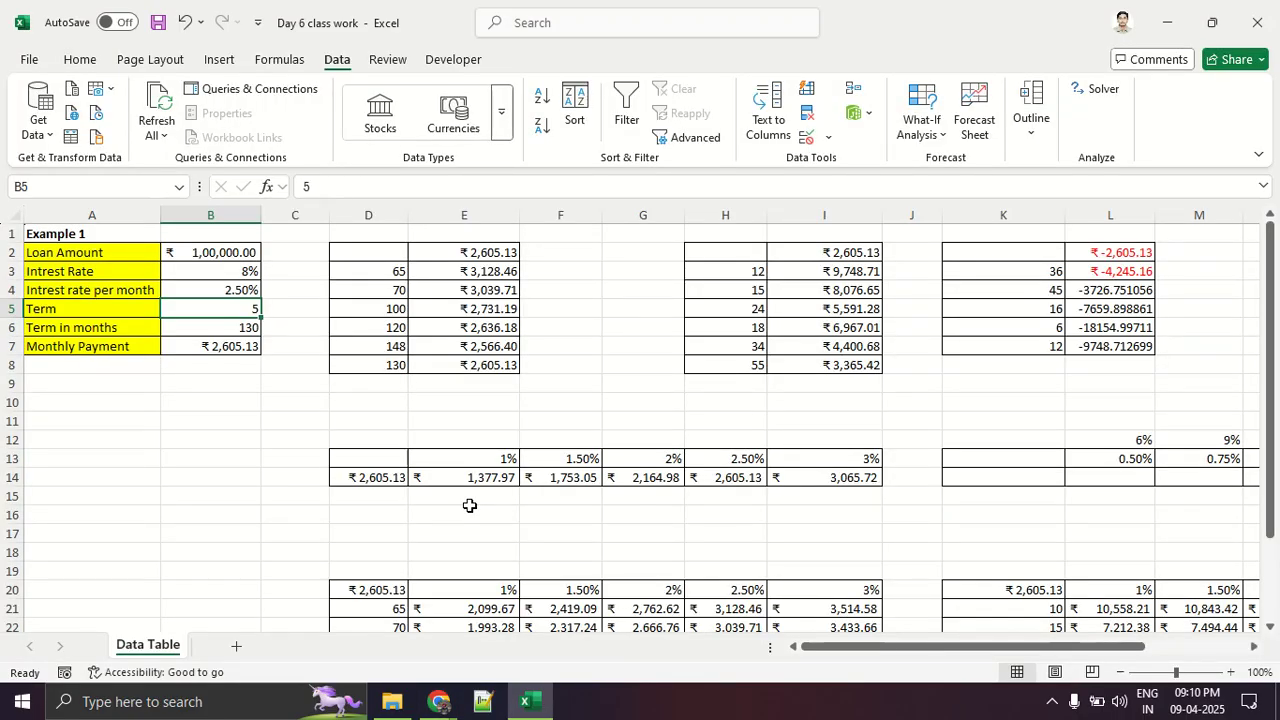
# Step: Clear the annual percentages in L12:P12 above the second interest rate table
pyautogui.moveTo(883, 650); pyautogui.dragTo(985, 650)
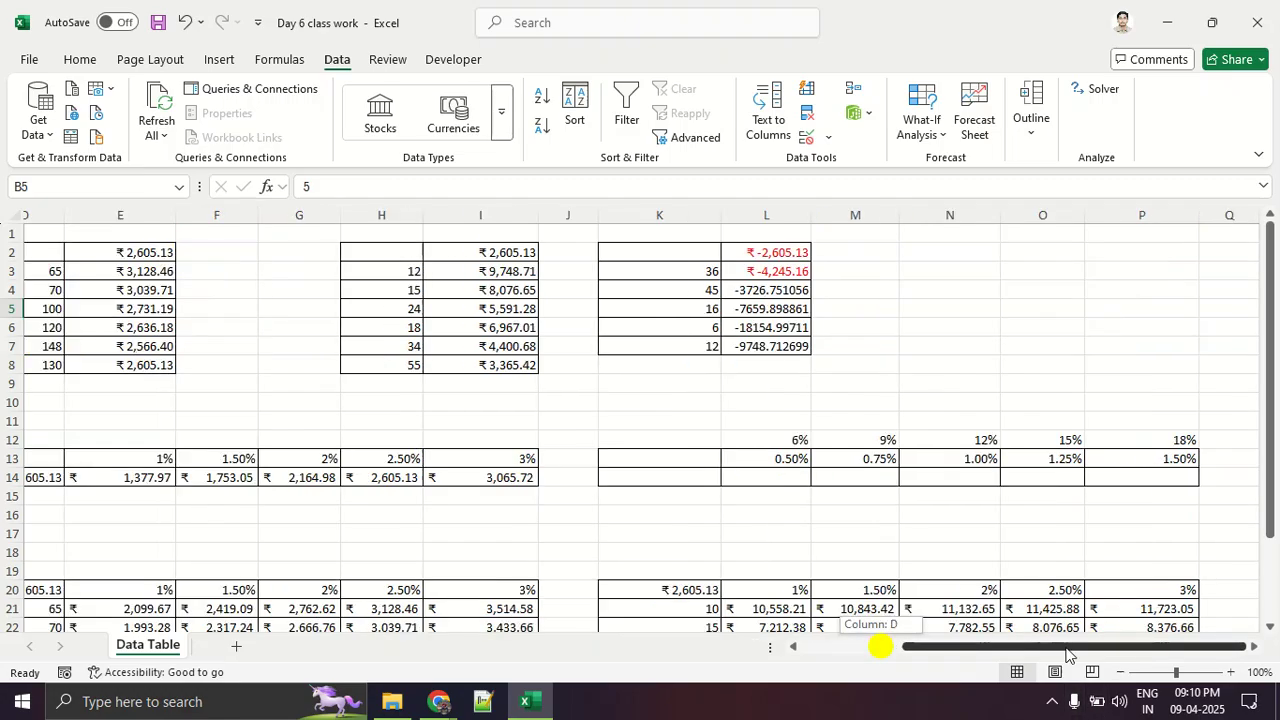
pyautogui.moveTo(786, 437); pyautogui.dragTo(1157, 449)
pyautogui.press('Delete')
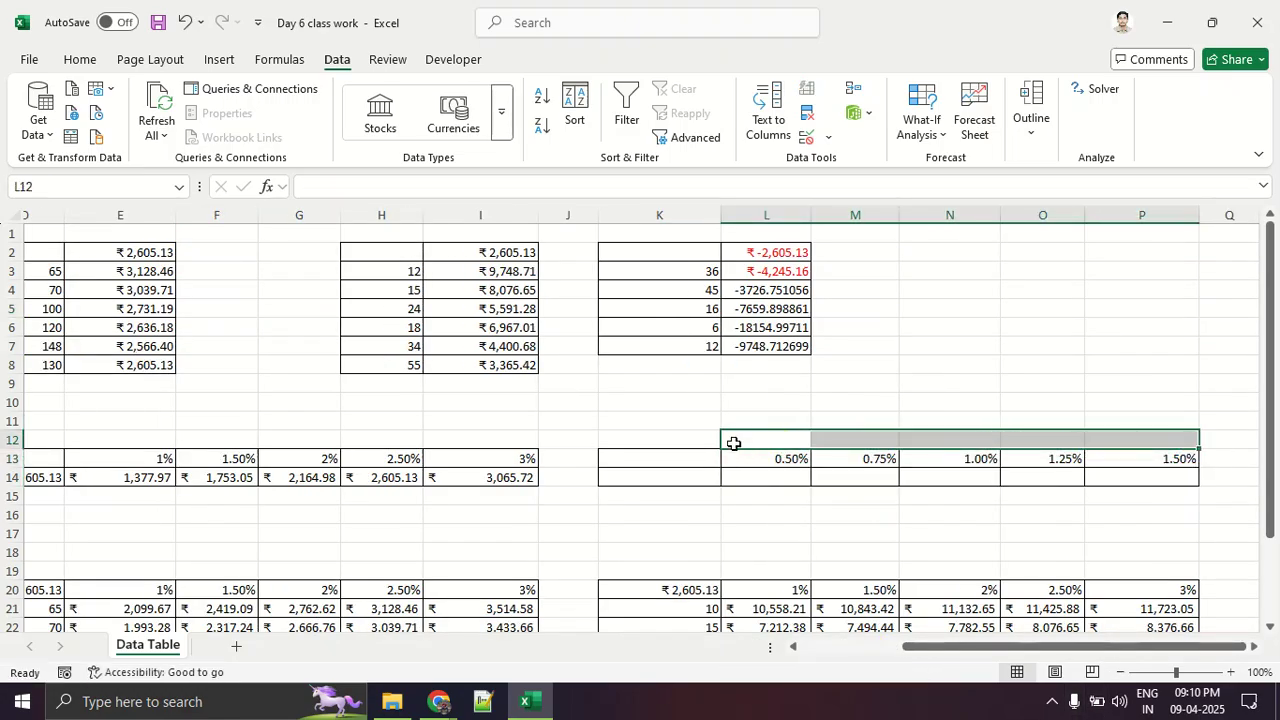
# Step: Check the monthly interest rates entered across the header row L13:P13 of the second rate table
pyautogui.click(774, 455)
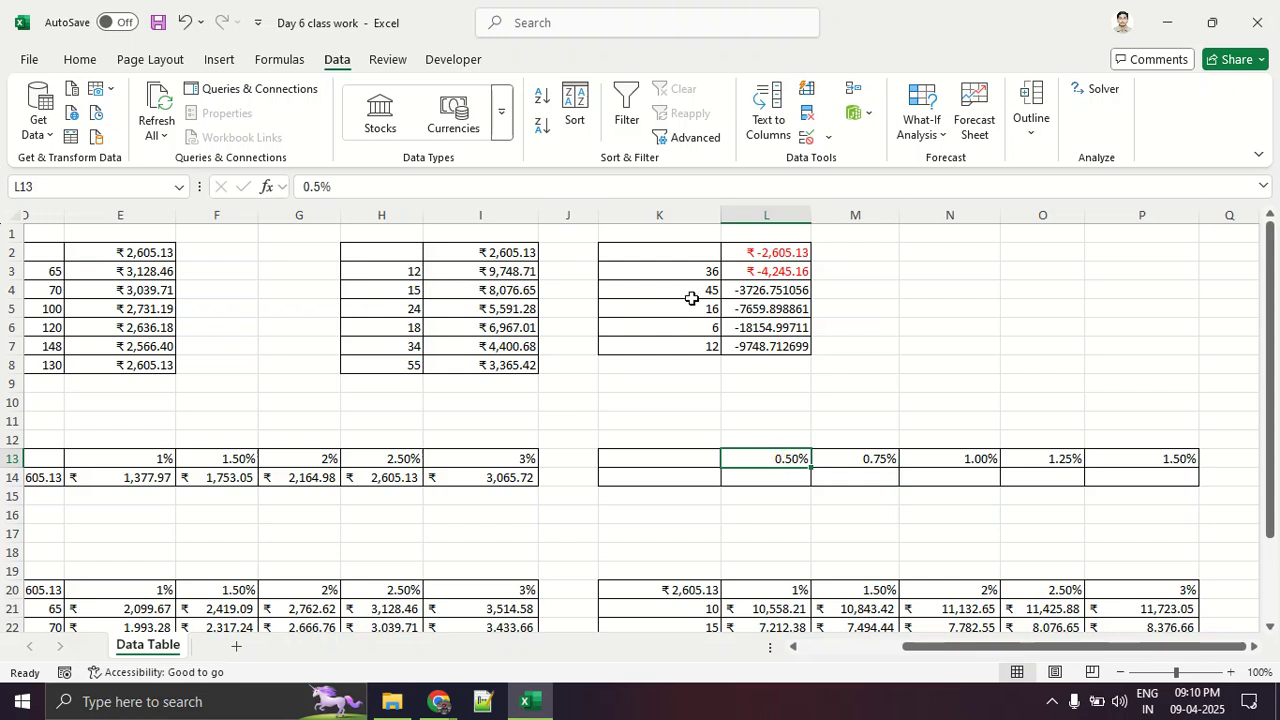
pyautogui.moveTo(1185, 462); pyautogui.dragTo(791, 451)
pyautogui.click(849, 566)
pyautogui.click(778, 462)
pyautogui.click(846, 458)
pyautogui.click(949, 458)
pyautogui.click(1057, 458)
# Step: Set the interest rate in cell P13 to 1.76%
pyautogui.click(1141, 458)
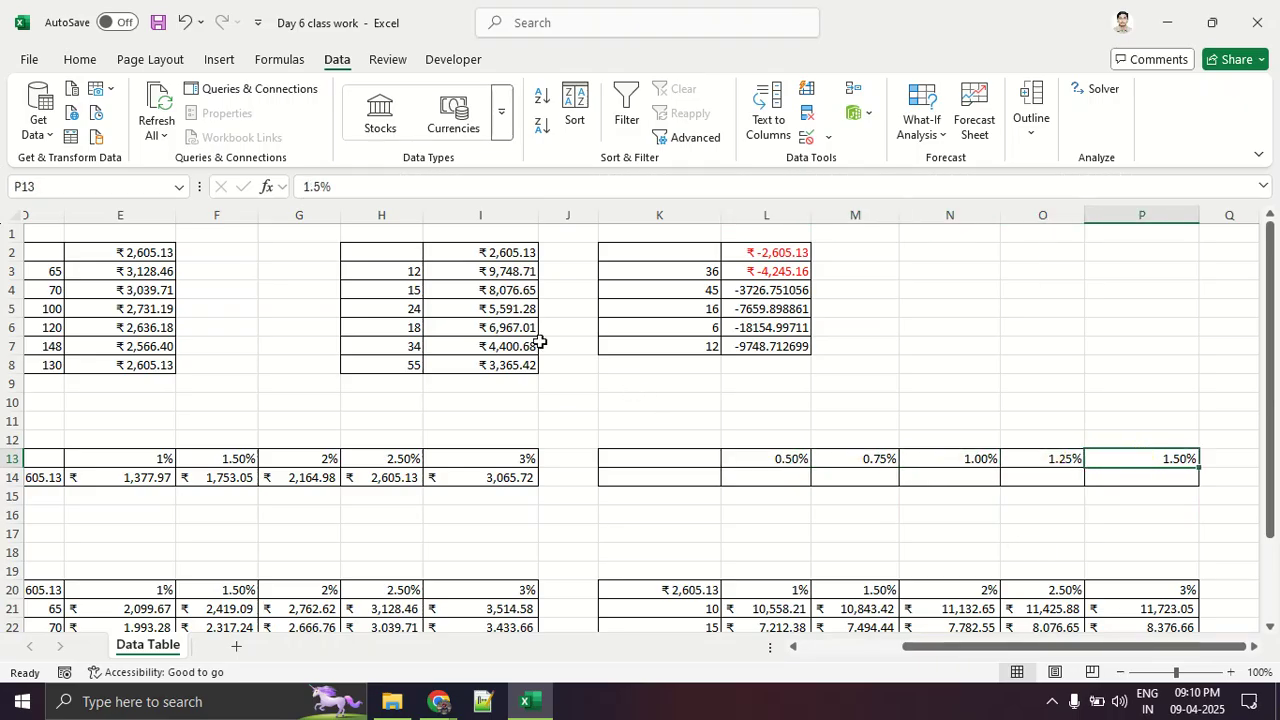
pyautogui.click(320, 186)
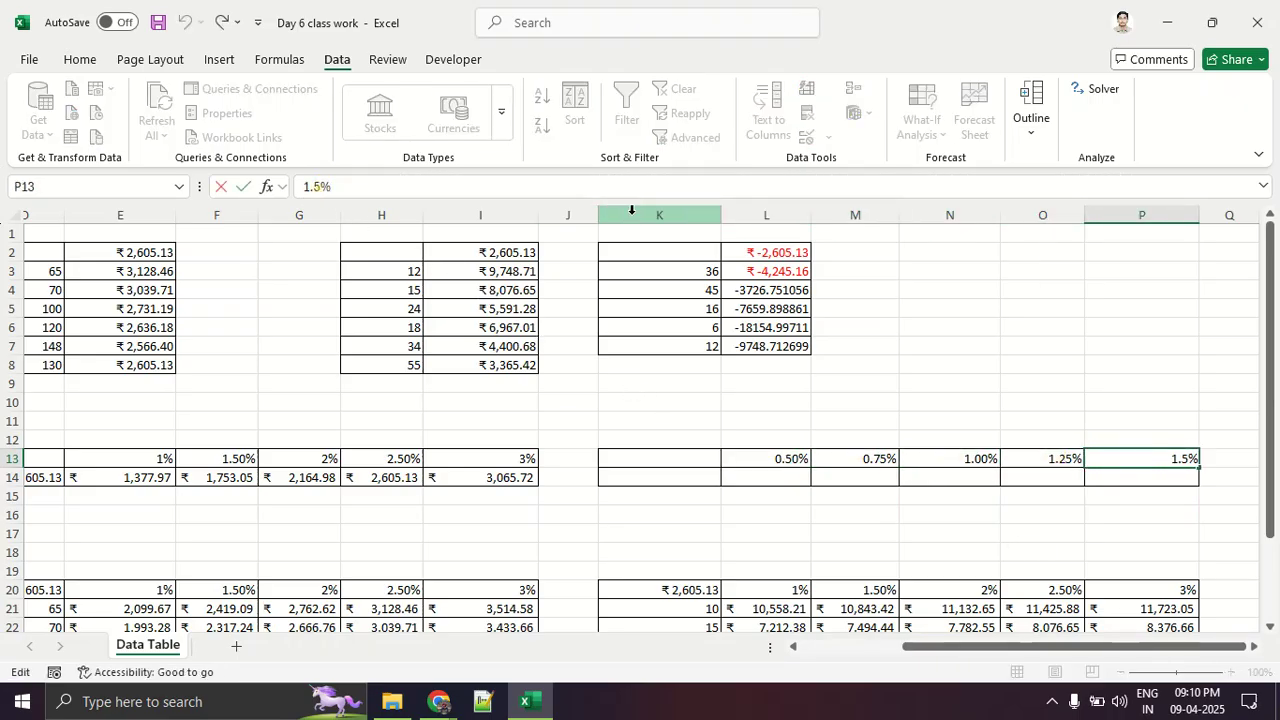
pyautogui.press('BackSpace')
pyautogui.write('76')
pyautogui.press('Return')
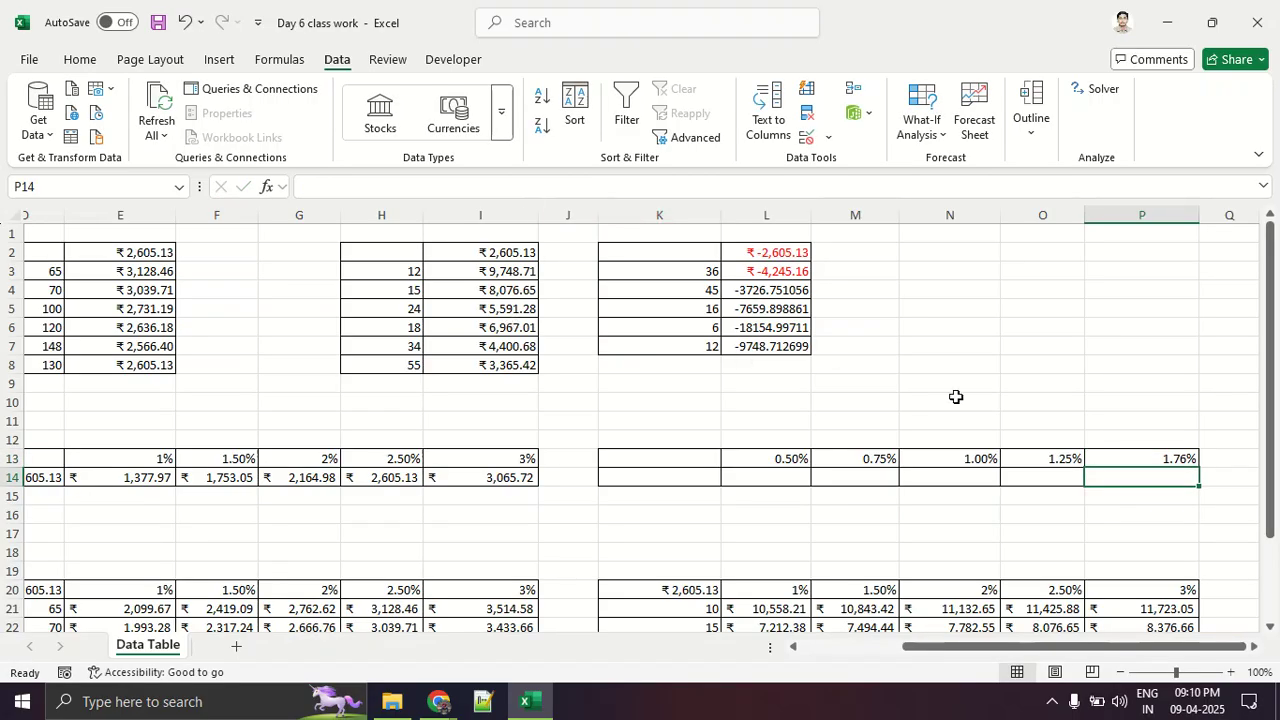
# Step: Set the interest rate in cell O13 to 1.18%
pyautogui.click(1058, 465)
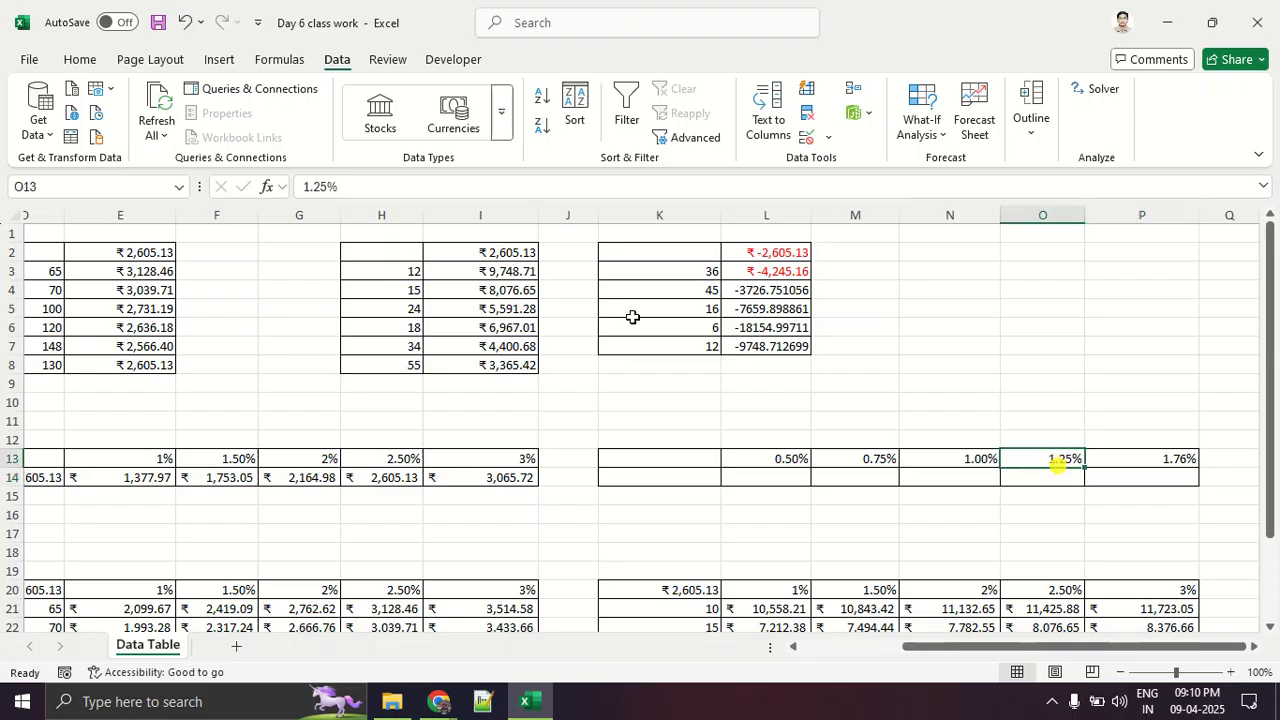
pyautogui.click(311, 187)
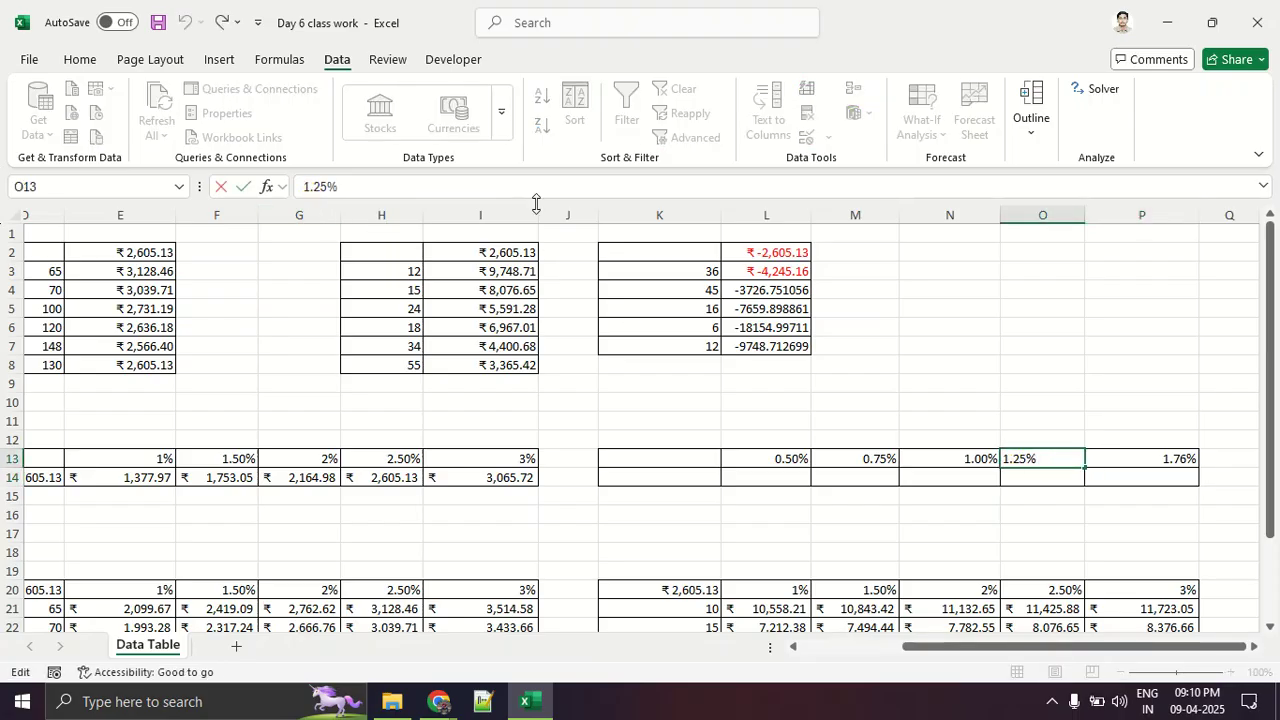
pyautogui.press('BackSpace')
pyautogui.press('Delete')
pyautogui.write('18')
pyautogui.press('Return')
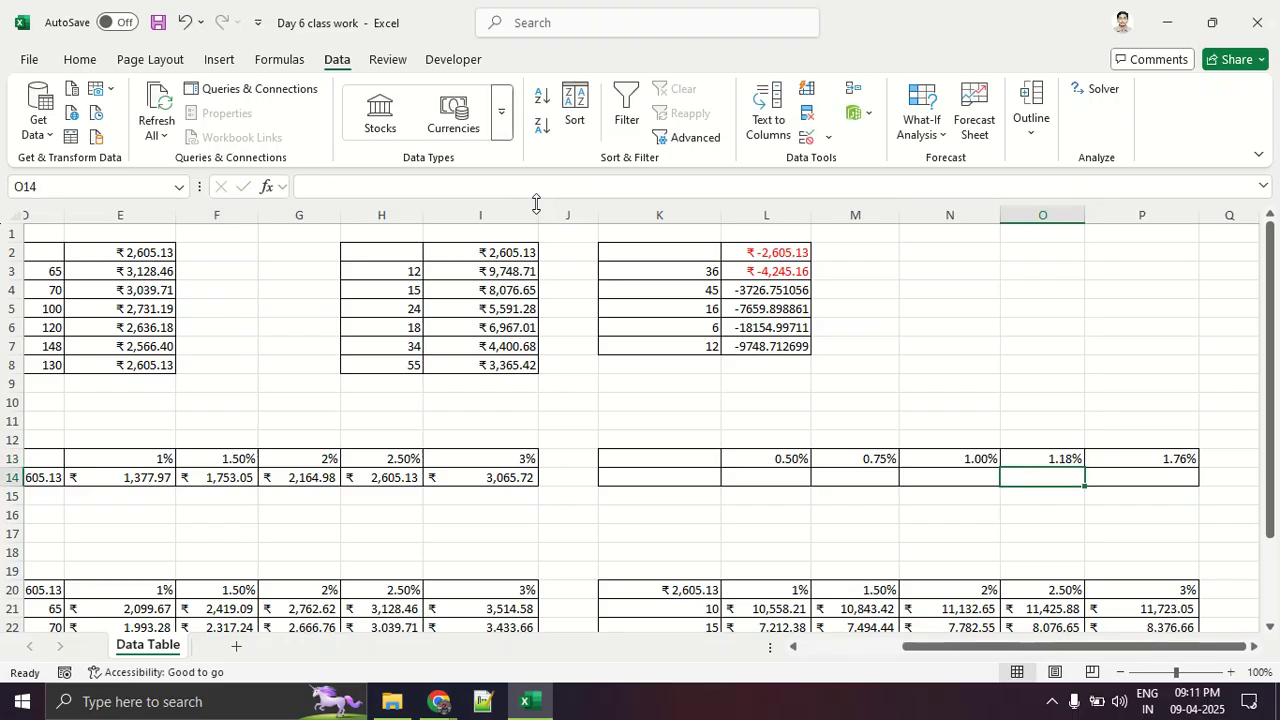
pyautogui.press('Up')
pyautogui.press('Left')
pyautogui.press('Left')
pyautogui.press('Left')
pyautogui.press('Left')
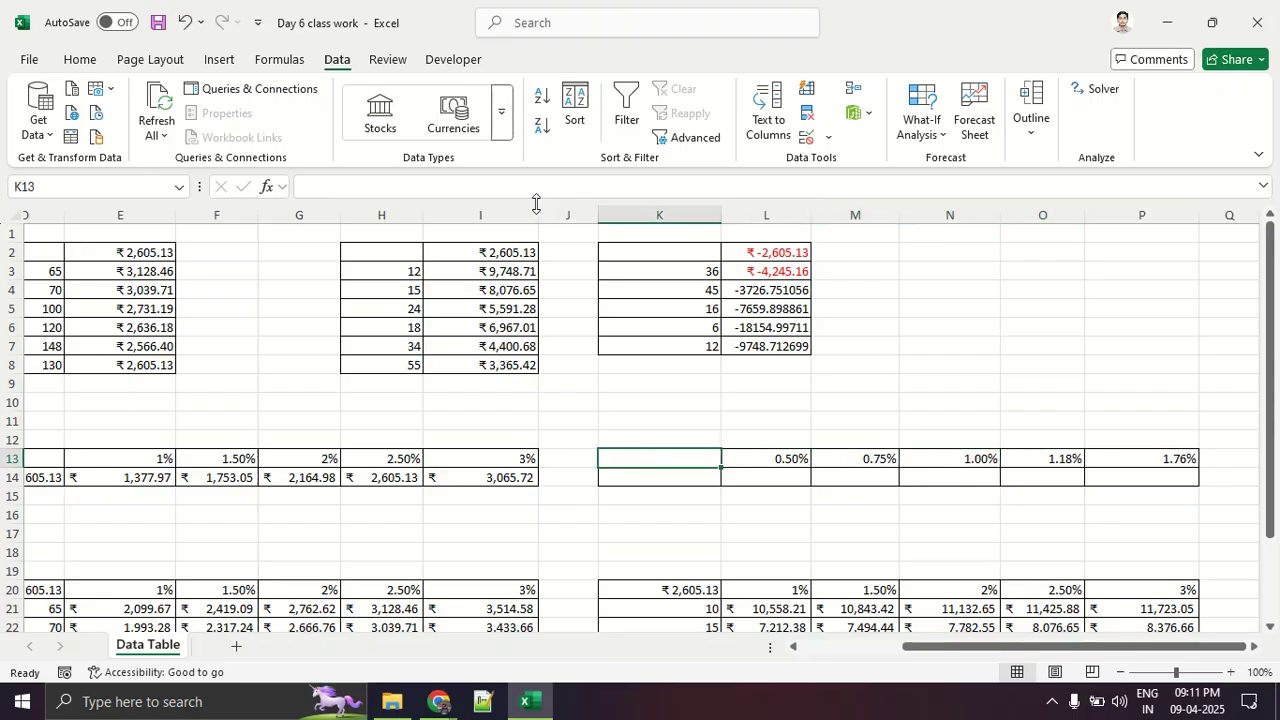
pyautogui.press('Down')
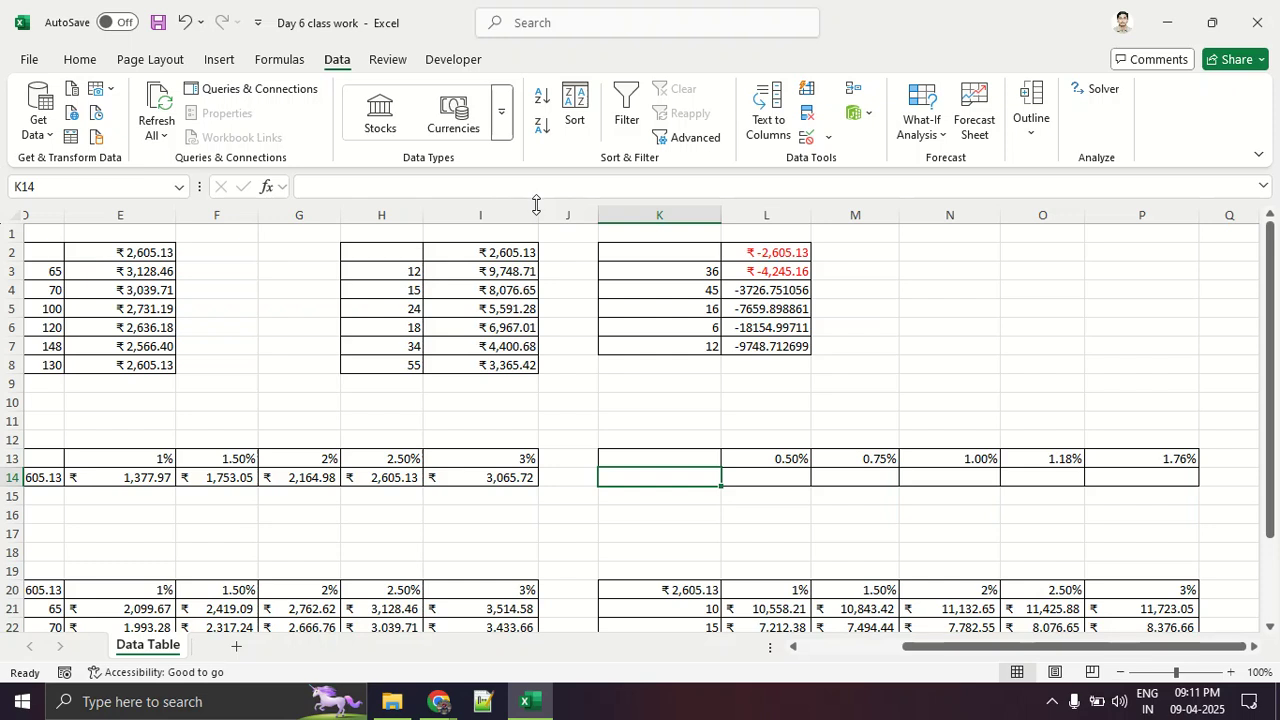
pyautogui.click(749, 514)
pyautogui.moveTo(695, 454); pyautogui.dragTo(1145, 470)
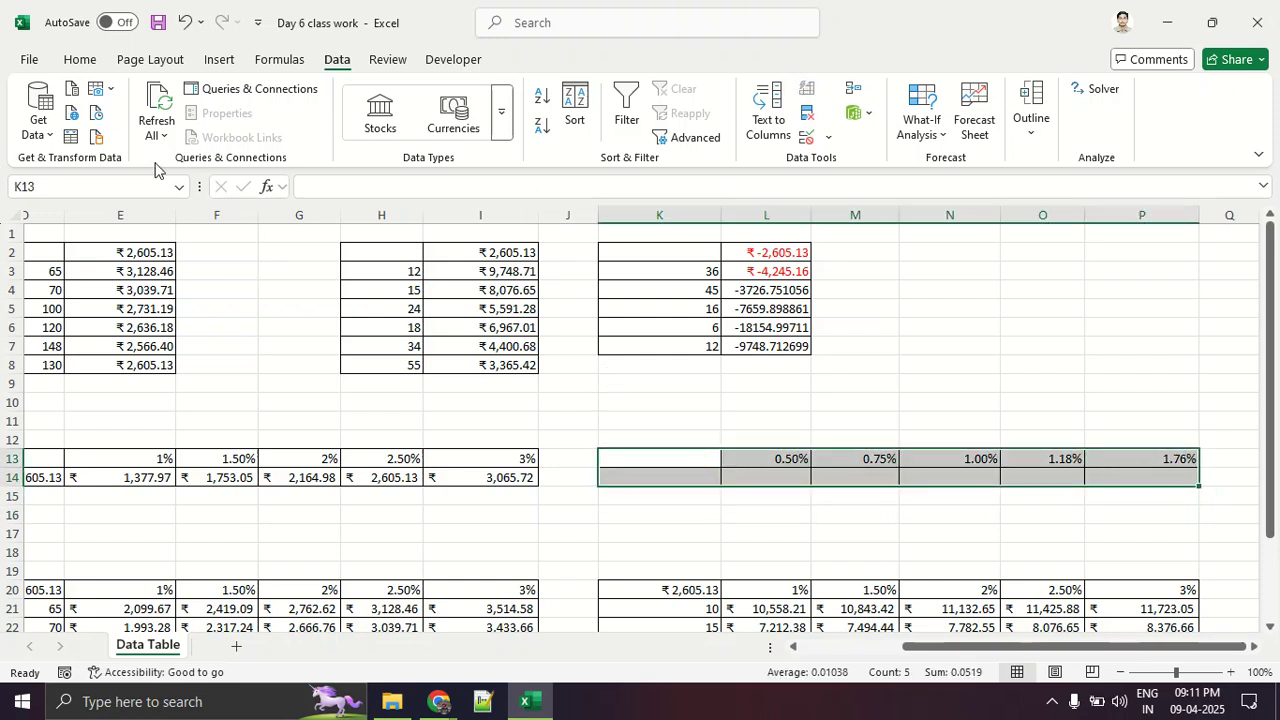
pyautogui.click(90, 58)
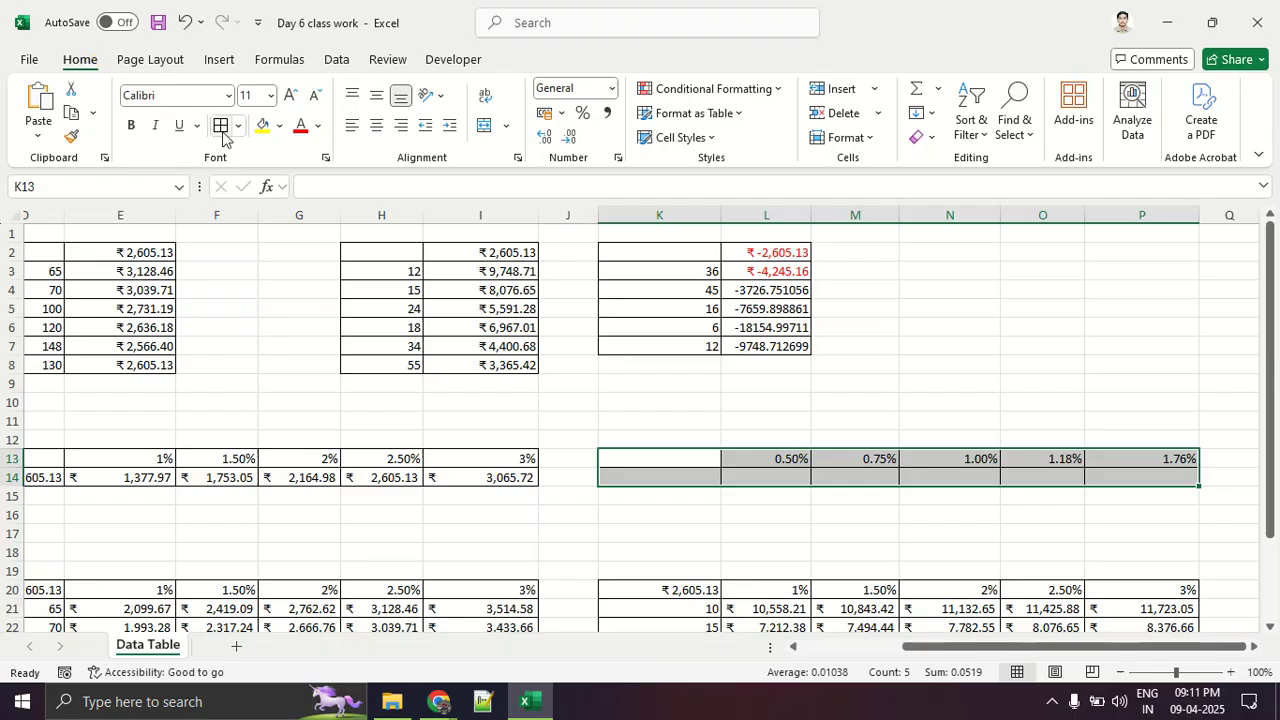
# Step: Link cell K14 of the second rate table to the Monthly Payment result in B7
pyautogui.click(618, 482)
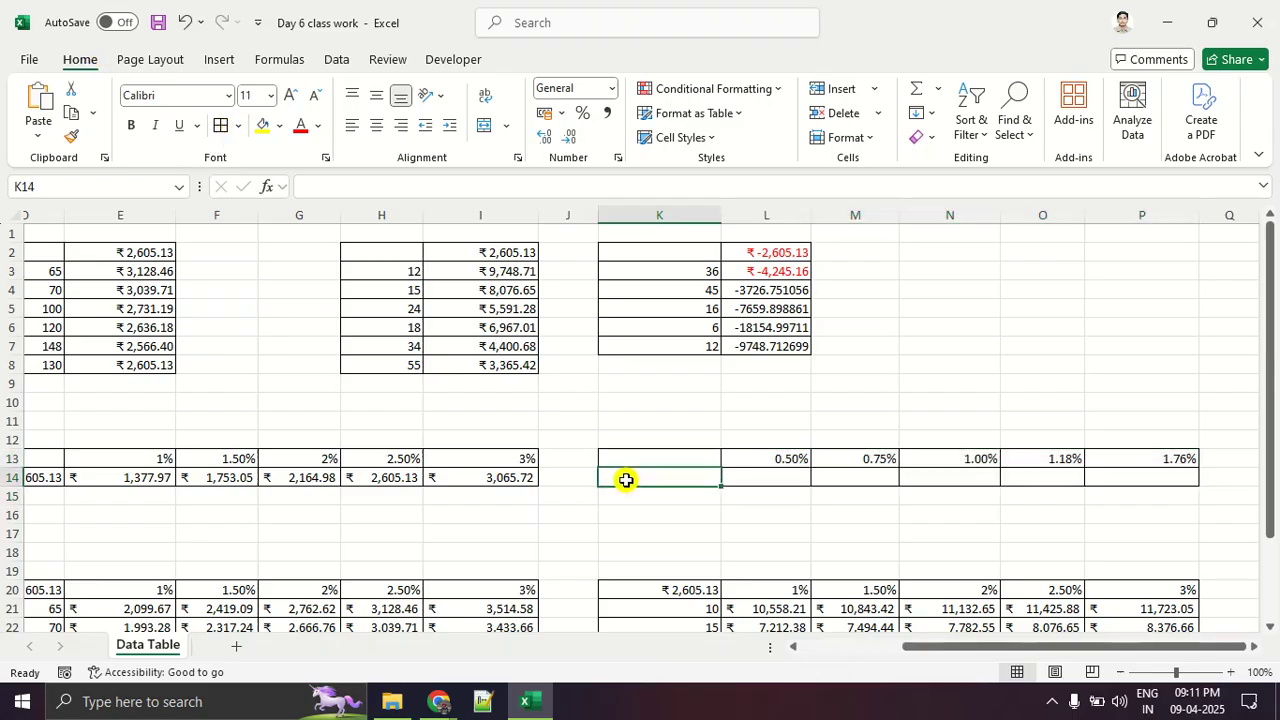
pyautogui.click(735, 466)
pyautogui.click(701, 473)
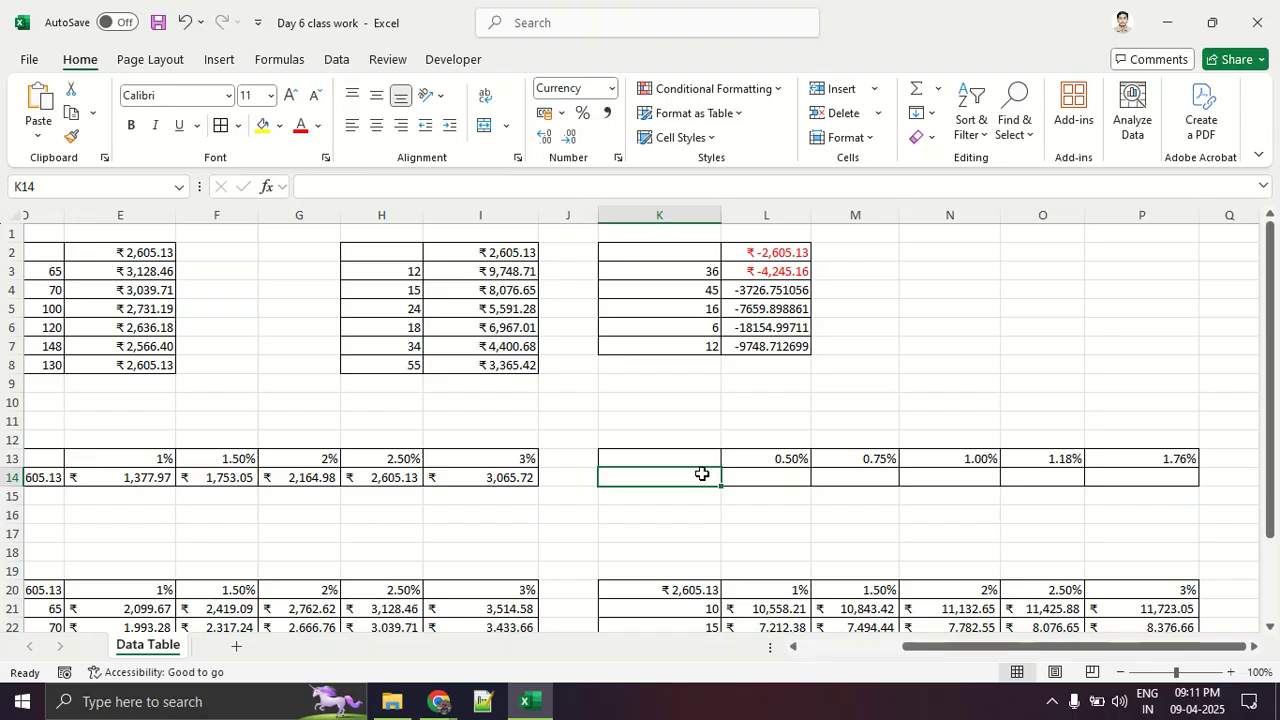
pyautogui.write('=')
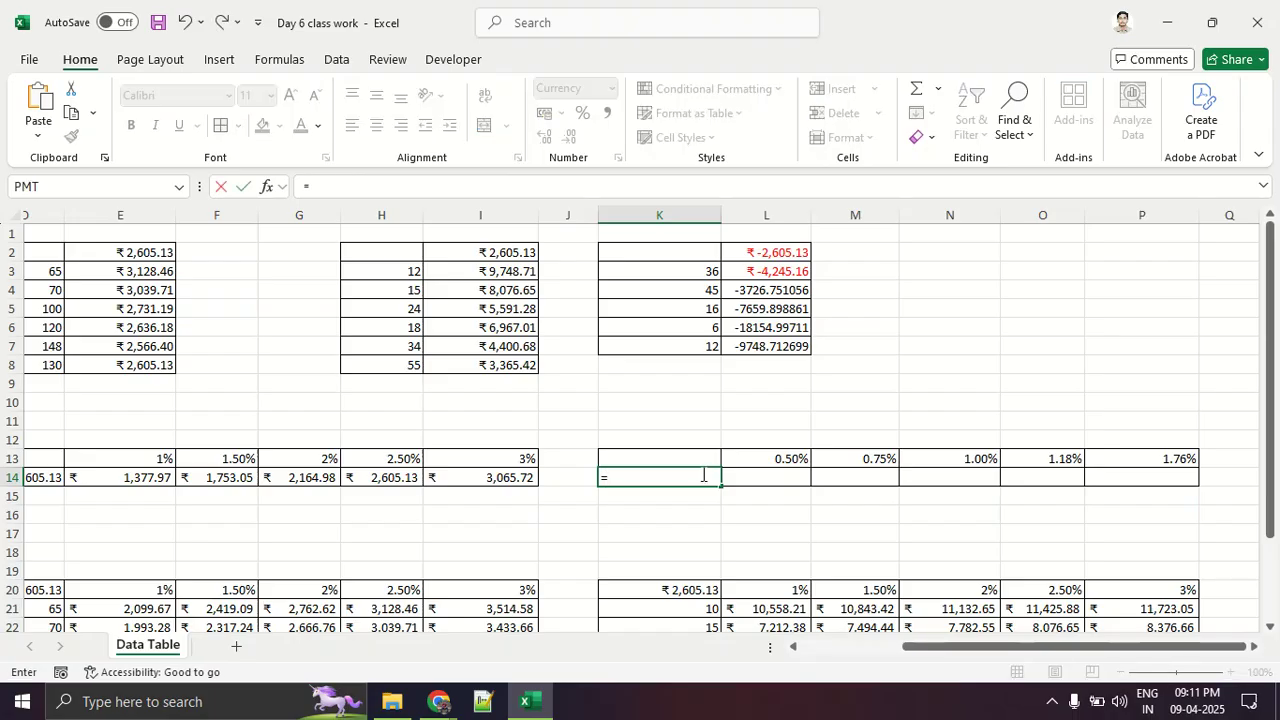
pyautogui.write('PM')
pyautogui.press('BackSpace')
pyautogui.press('BackSpace')
pyautogui.press('BackSpace')
pyautogui.write('=')
pyautogui.moveTo(937, 648); pyautogui.dragTo(934, 650)
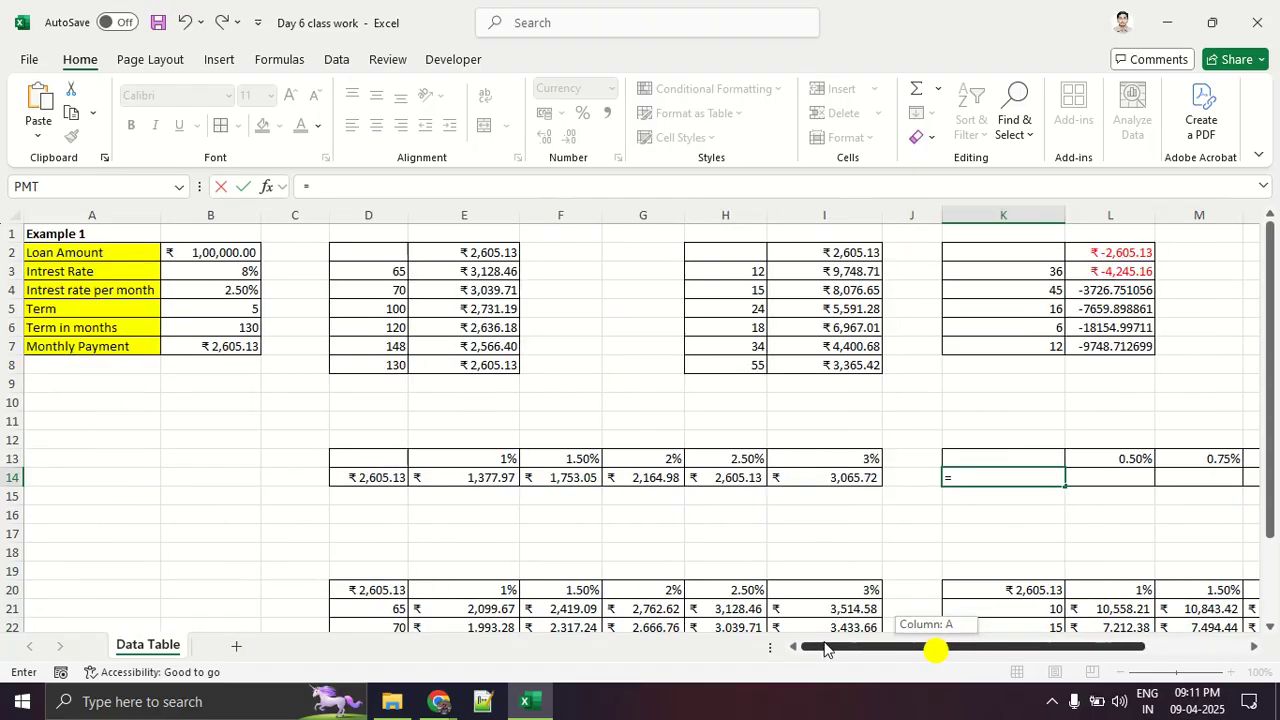
pyautogui.click(210, 349)
pyautogui.press('Return')
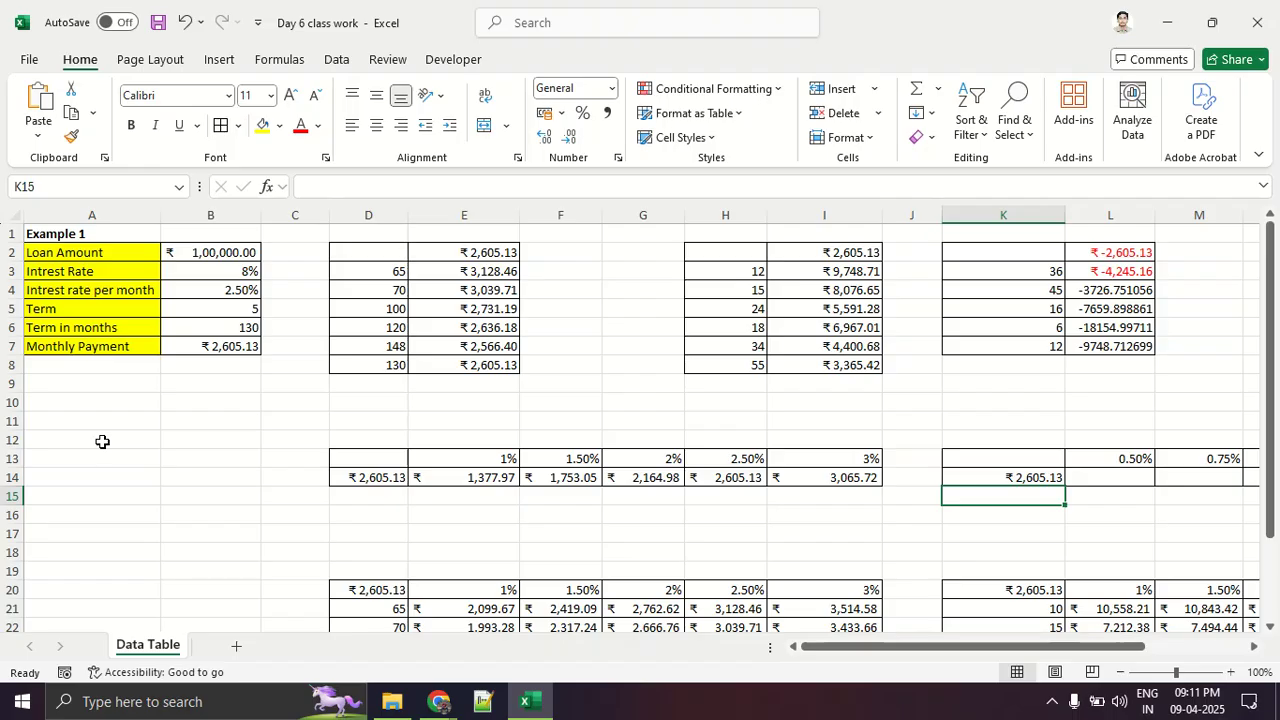
# Step: Open the what-if Data Table dialog for the range K13:P14
pyautogui.moveTo(828, 648); pyautogui.dragTo(921, 652)
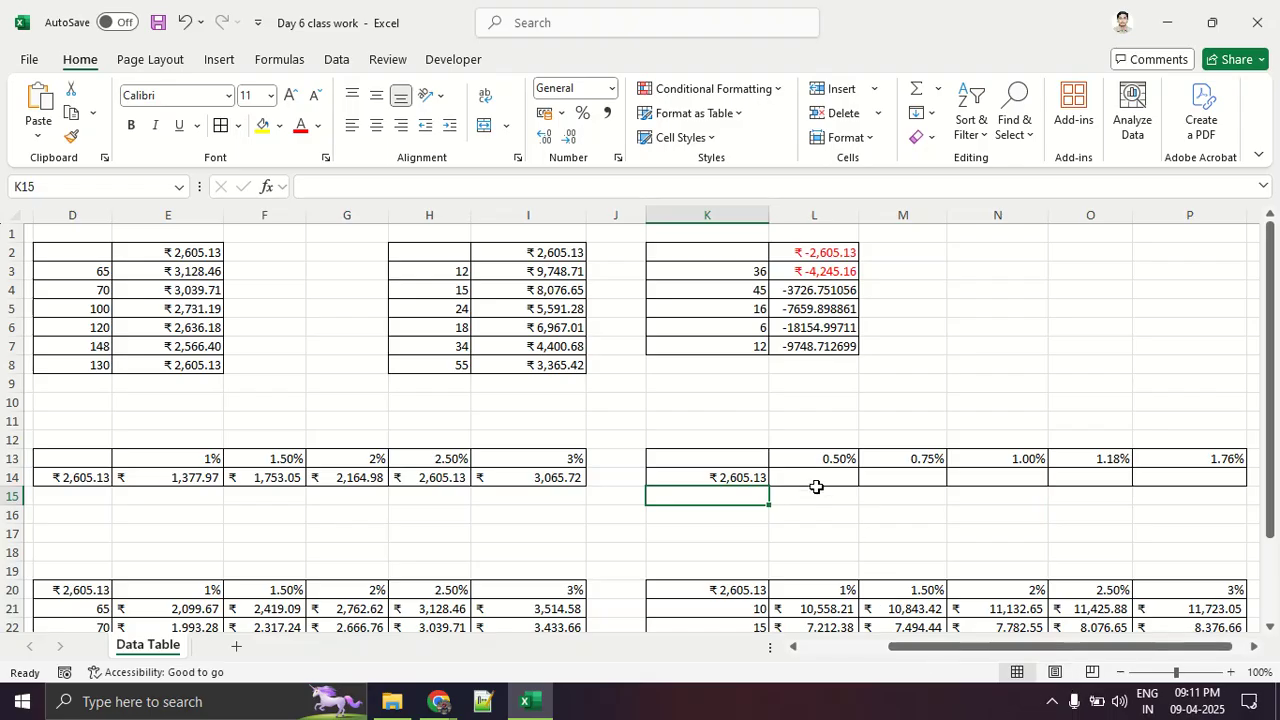
pyautogui.moveTo(755, 470); pyautogui.dragTo(971, 495)
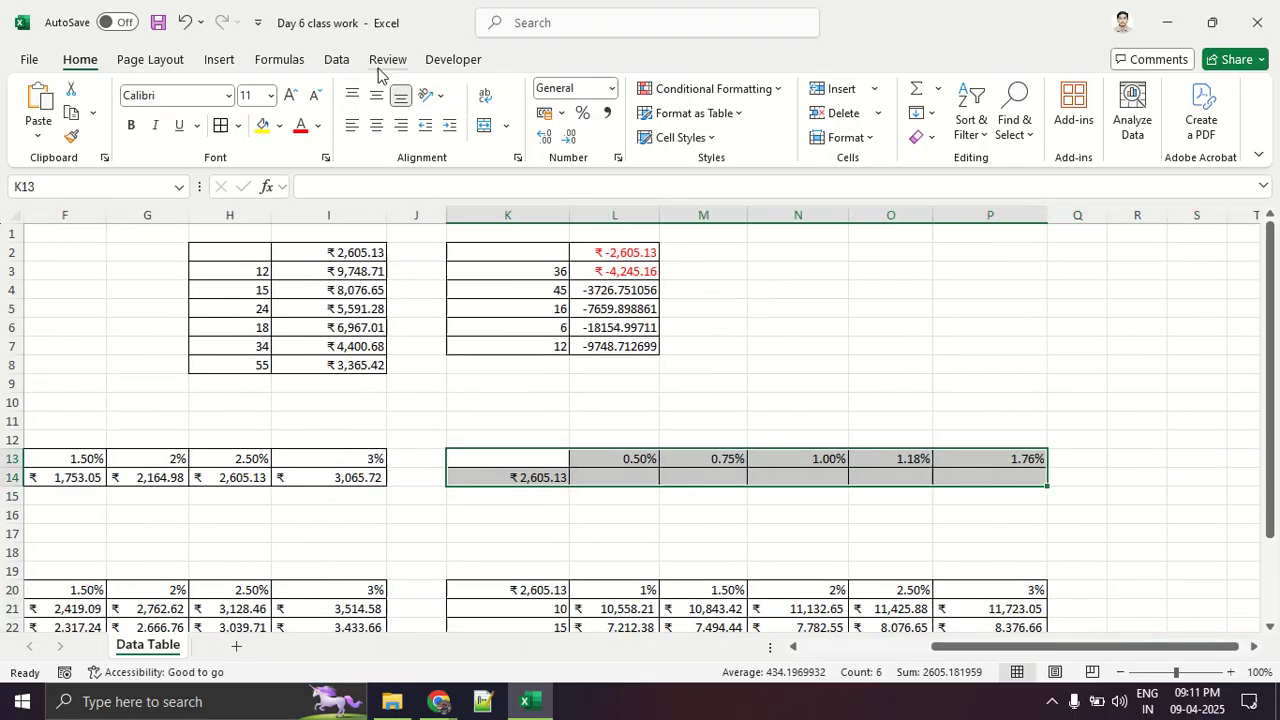
pyautogui.click(342, 62)
pyautogui.click(922, 128)
pyautogui.click(936, 214)
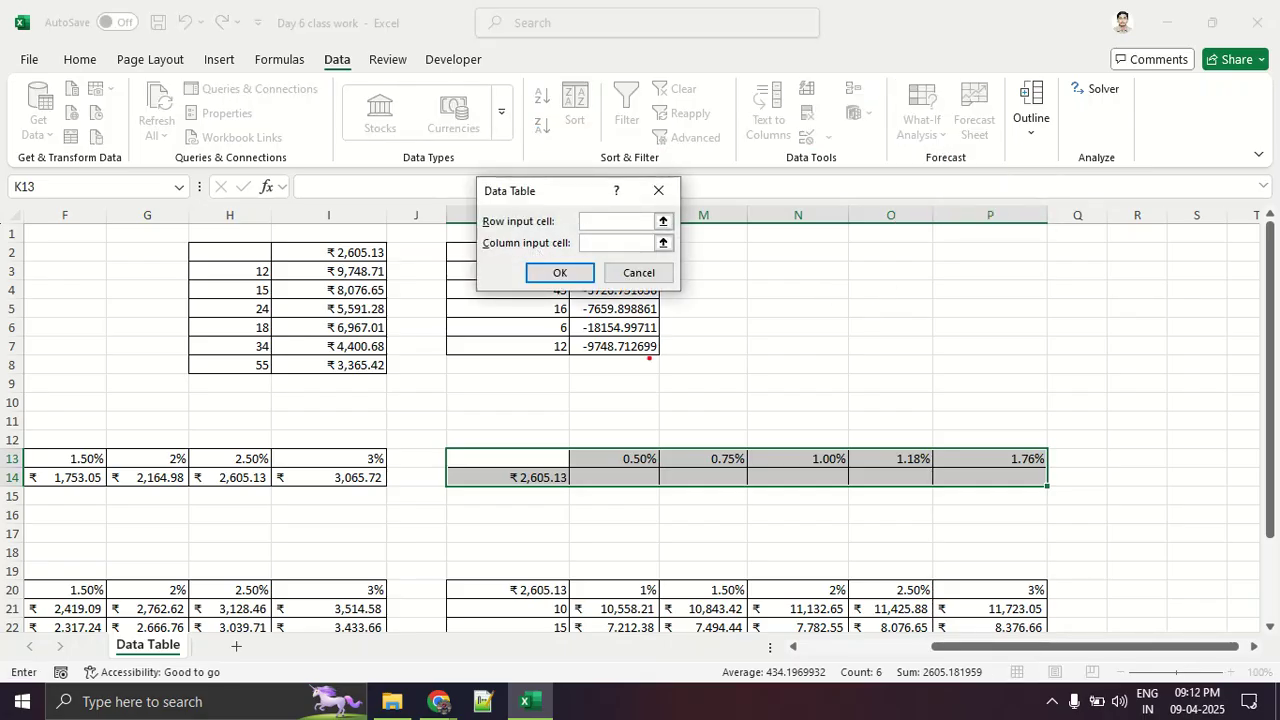
pyautogui.moveTo(645, 468); pyautogui.dragTo(654, 392)
pyautogui.moveTo(728, 484); pyautogui.dragTo(727, 410)
pyautogui.moveTo(805, 478); pyautogui.dragTo(794, 438)
pyautogui.moveTo(605, 517); pyautogui.dragTo(634, 517)
pyautogui.moveTo(692, 517); pyautogui.dragTo(905, 521)
pyautogui.click(794, 539)
pyautogui.moveTo(926, 521)
pyautogui.mouseDown()
pyautogui.moveTo(1100, 526)
pyautogui.moveTo(1206, 512)
pyautogui.mouseUp()
pyautogui.moveTo(1150, 462); pyautogui.dragTo(1214, 512)
pyautogui.moveTo(1214, 512); pyautogui.dragTo(1130, 556)
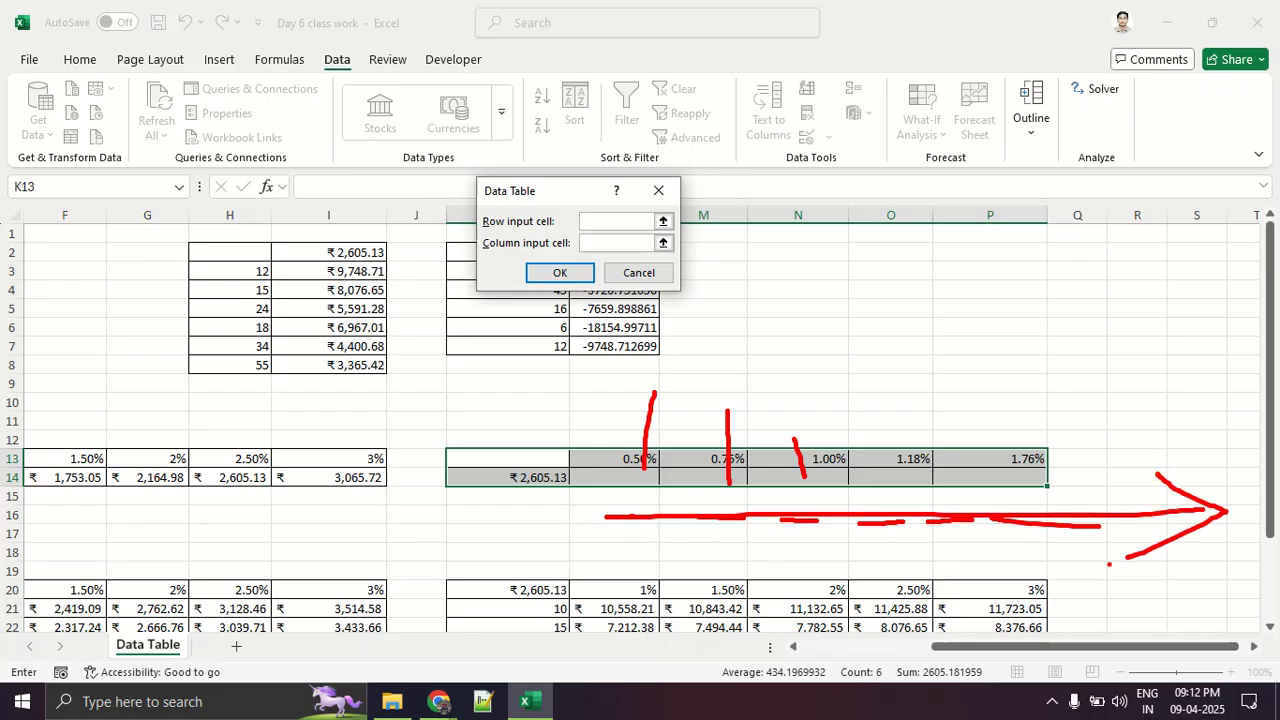
pyautogui.press('Escape')
# Step: Use the monthly interest rate in B4 as the row input cell and generate the data table payments in L14:P14
pyautogui.click(588, 222)
pyautogui.click(663, 221)
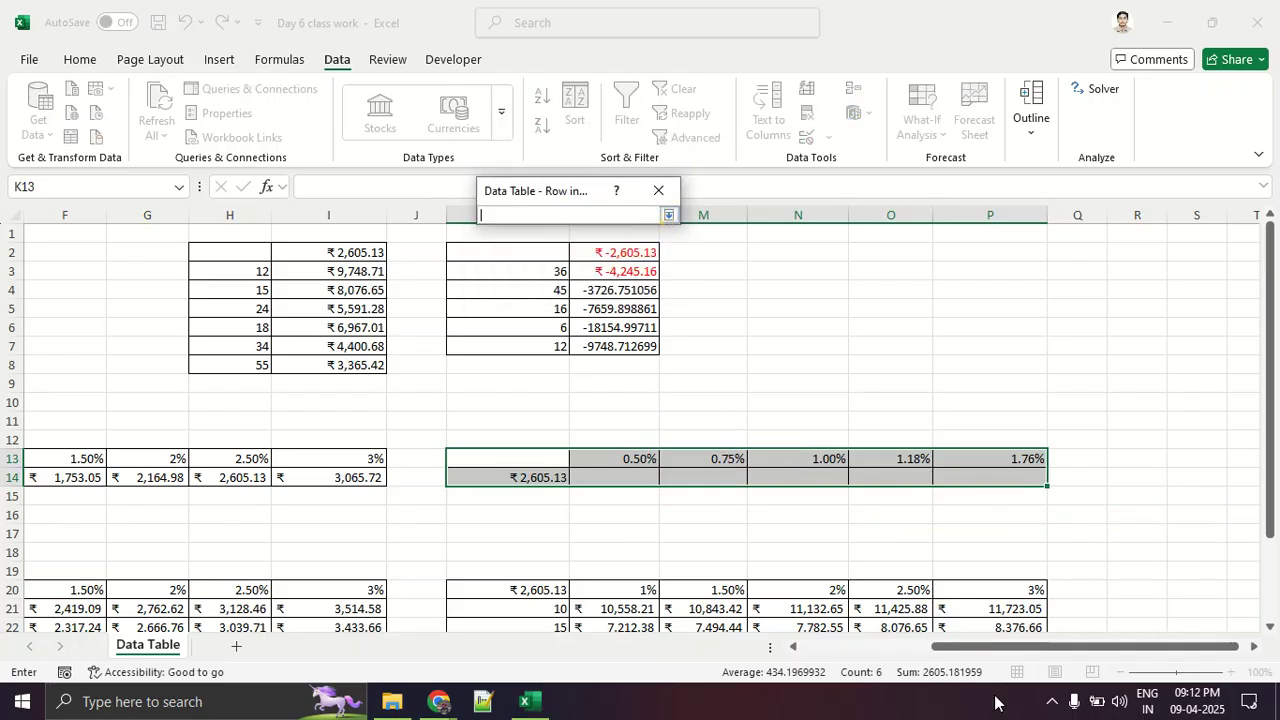
pyautogui.hscroll(-2, 1008, 648)
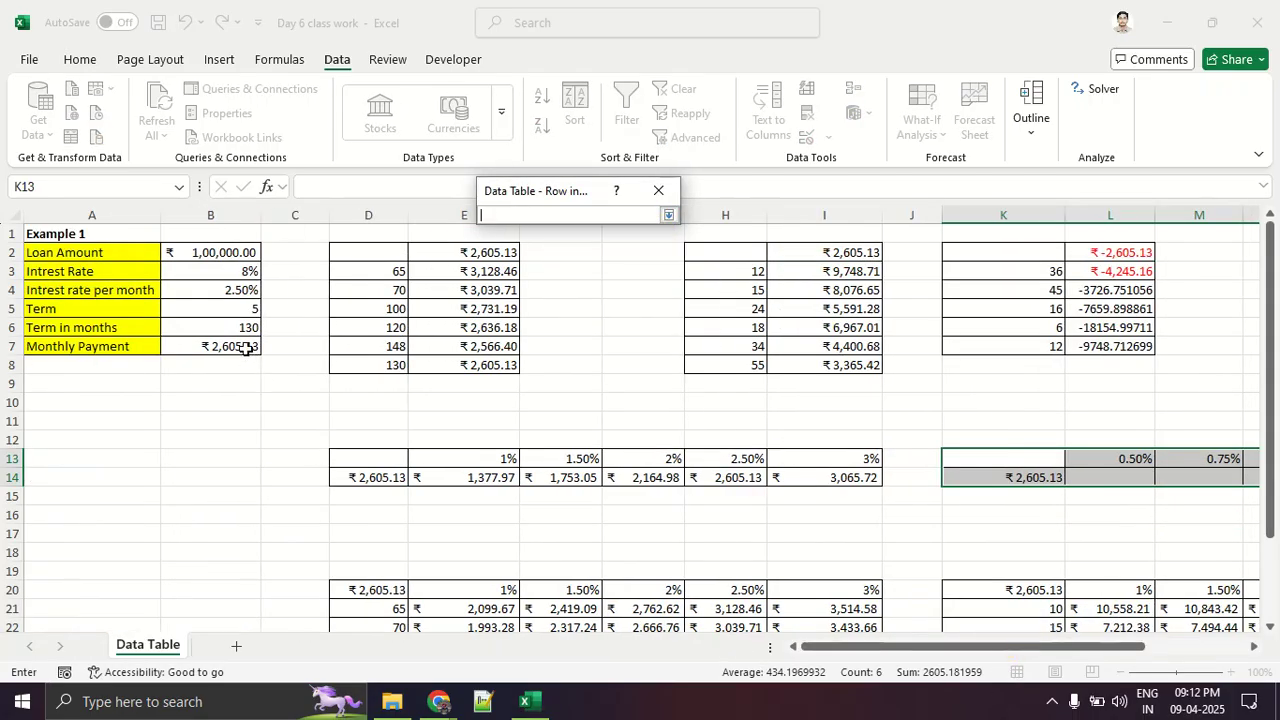
pyautogui.click(220, 290)
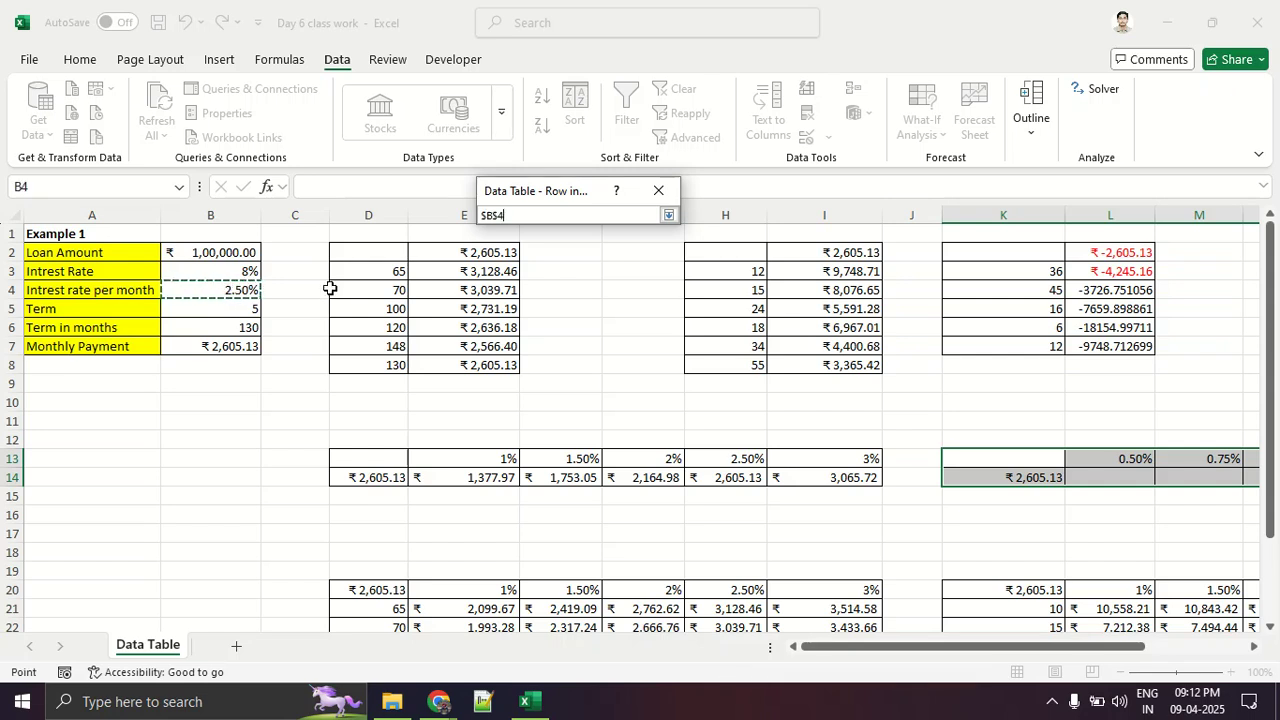
pyautogui.click(668, 215)
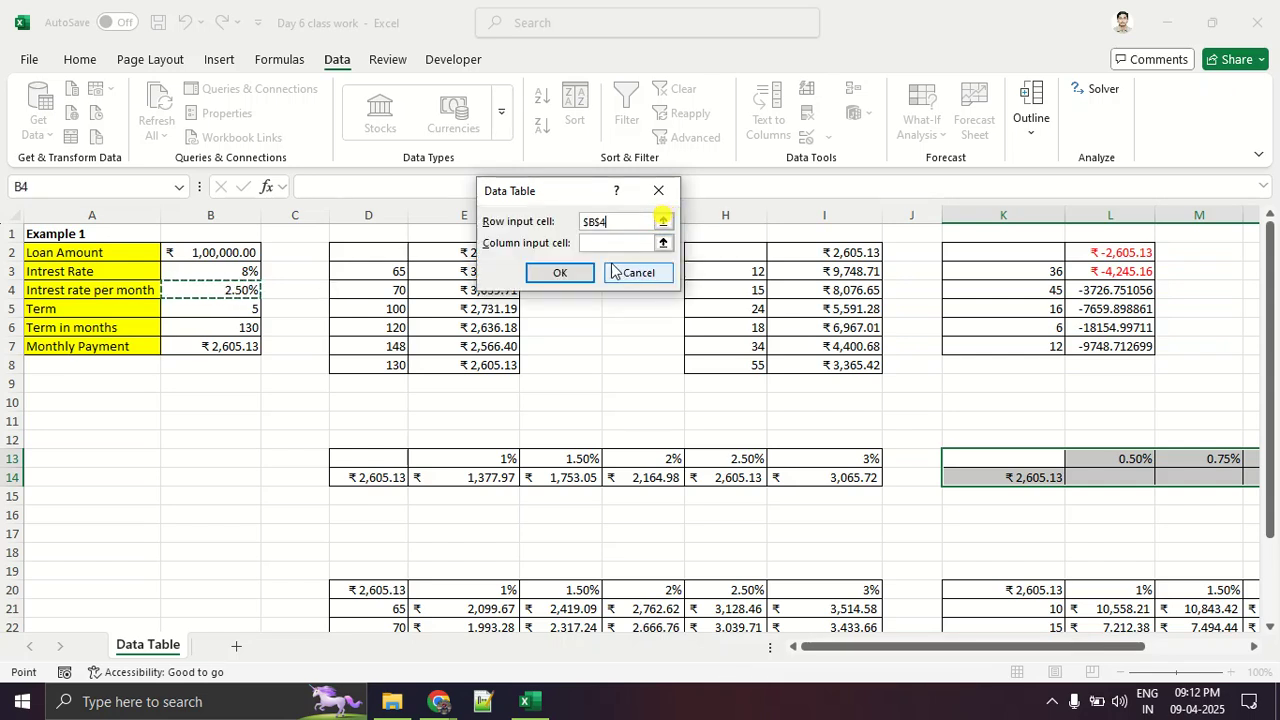
pyautogui.click(573, 273)
pyautogui.click(970, 494)
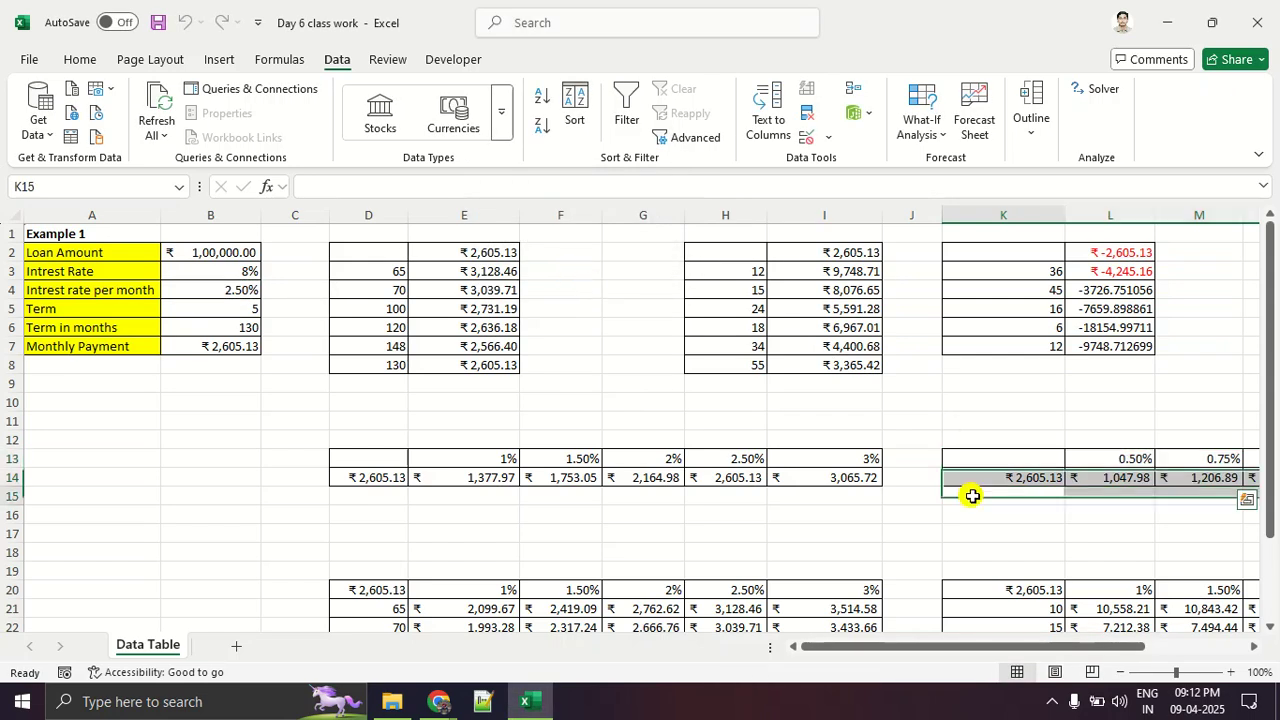
pyautogui.moveTo(990, 646); pyautogui.dragTo(1097, 646)
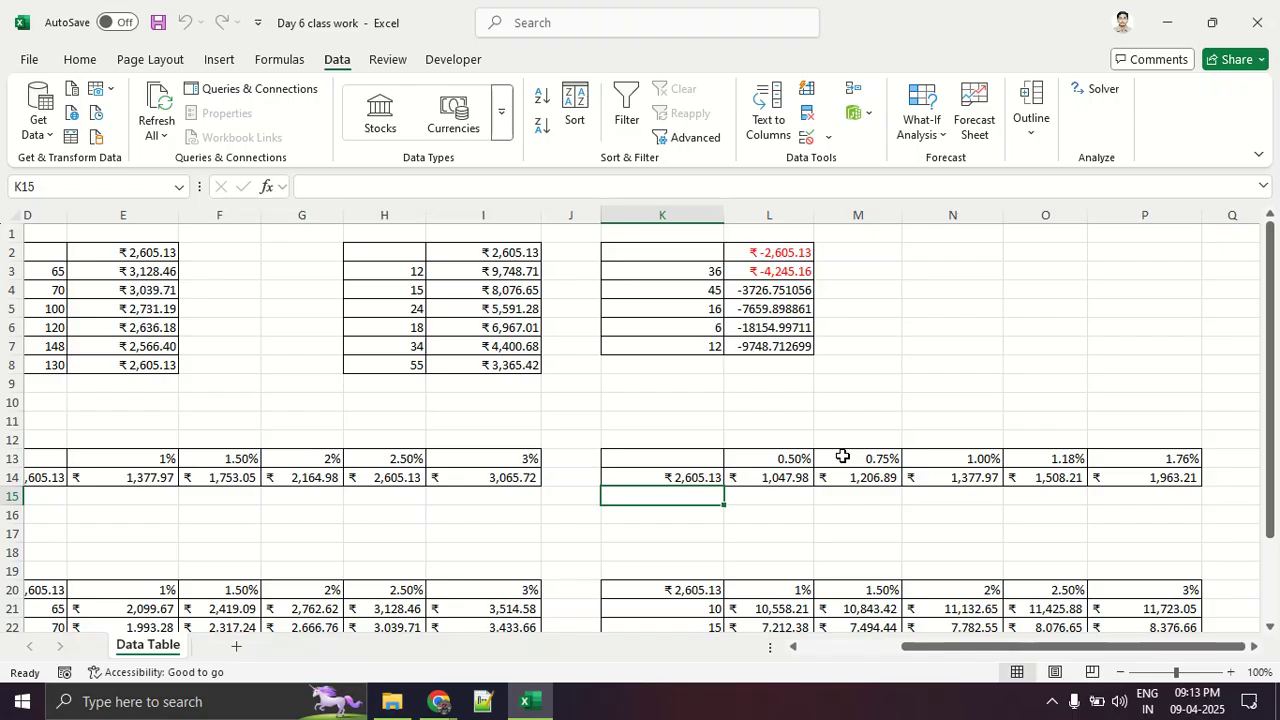
# Step: Clear the calculated payments from both two-variable tables, E21:I26 and L21:P26, keeping their rate and term headers
pyautogui.scroll(-3, 410, 448)
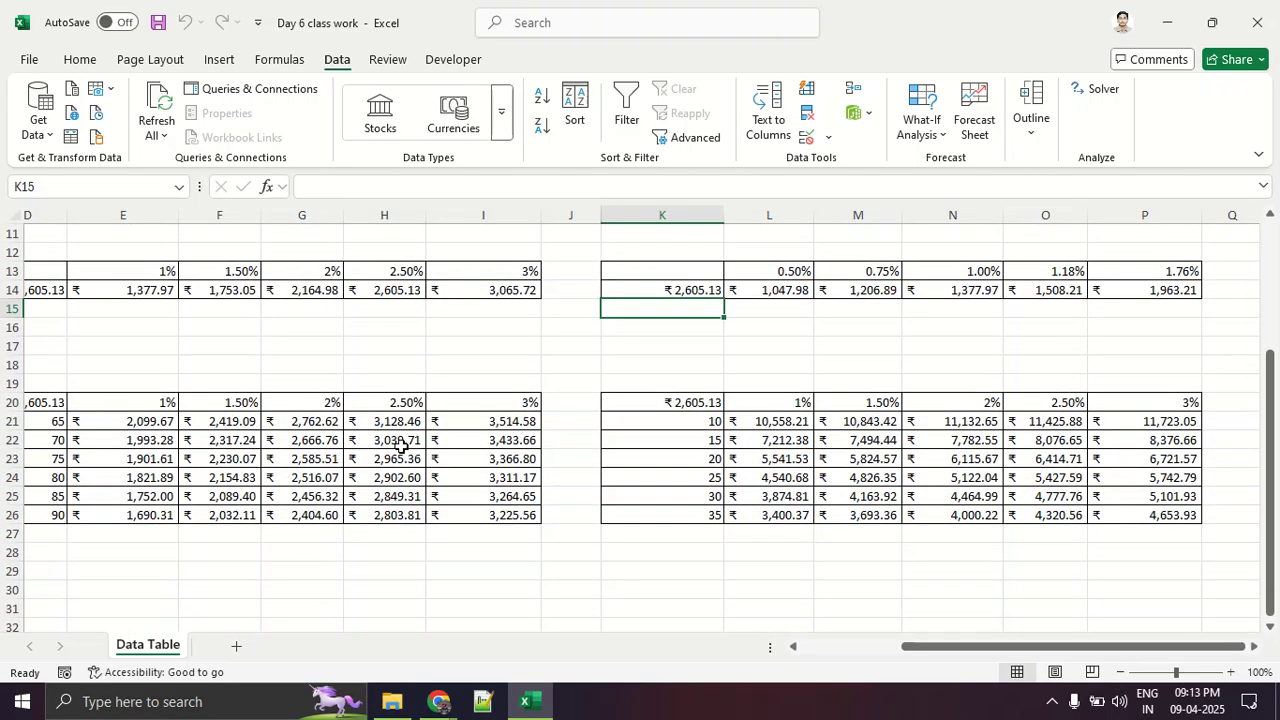
pyautogui.click(945, 653)
pyautogui.moveTo(903, 646); pyautogui.dragTo(803, 646)
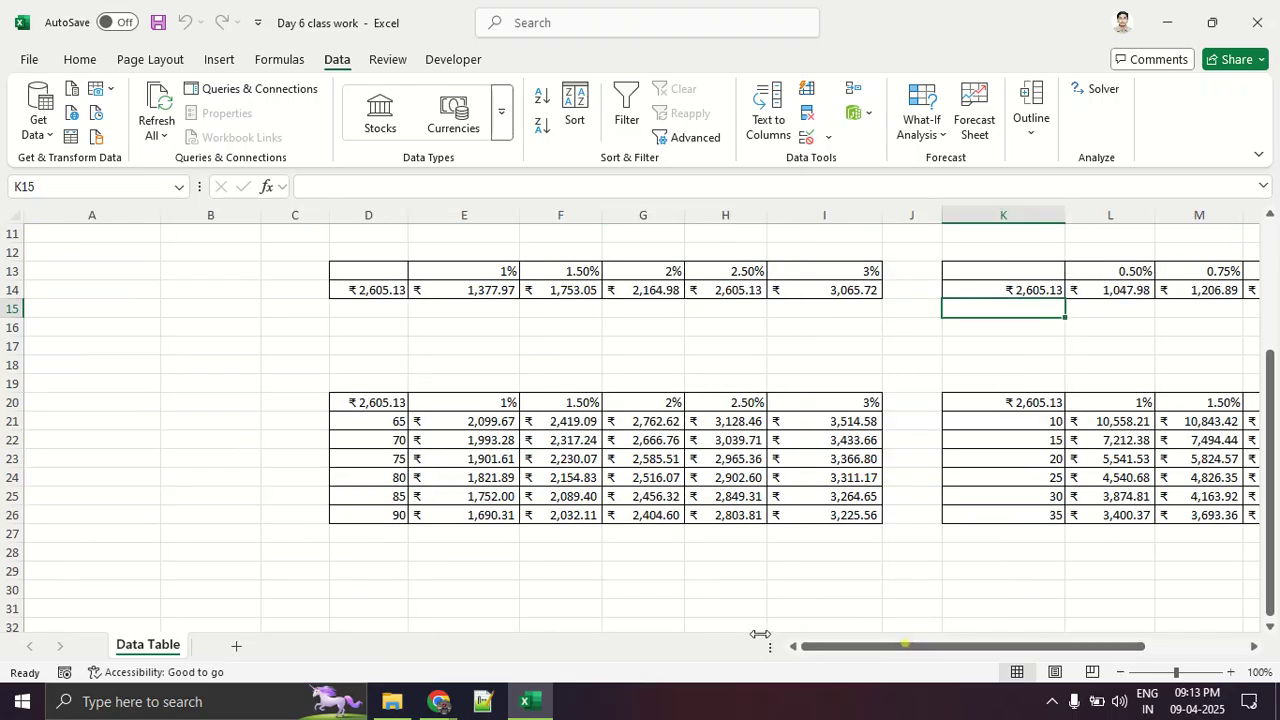
pyautogui.moveTo(491, 423); pyautogui.dragTo(902, 563)
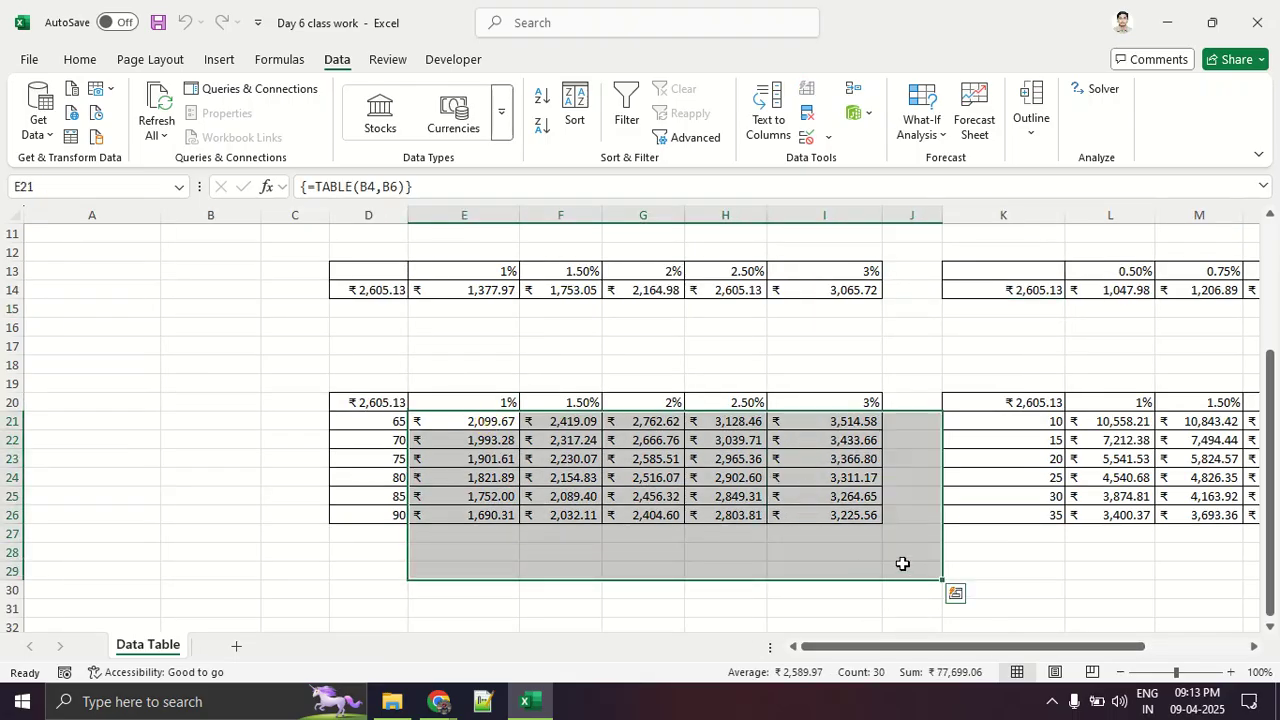
pyautogui.press('Delete')
pyautogui.moveTo(1034, 646); pyautogui.dragTo(1134, 646)
pyautogui.moveTo(786, 421); pyautogui.dragTo(1174, 549)
pyautogui.press('Delete')
pyautogui.moveTo(985, 646); pyautogui.dragTo(883, 646)
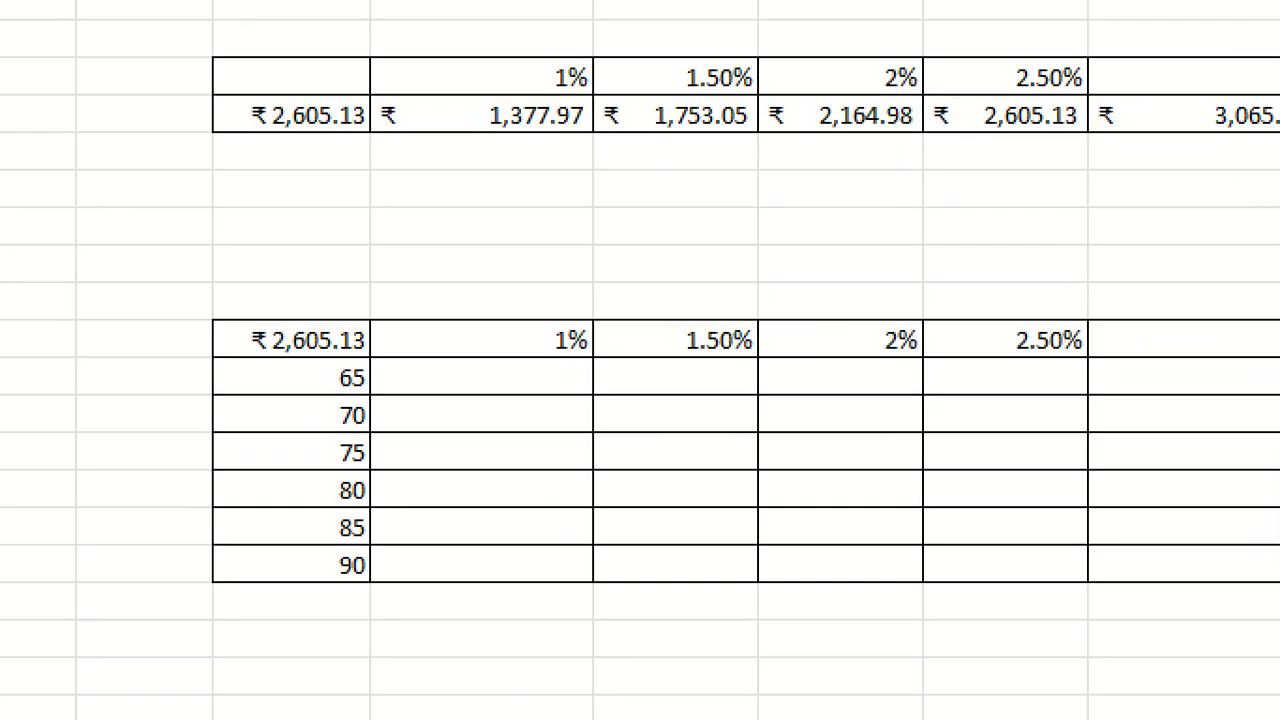
pyautogui.moveTo(190, 354); pyautogui.dragTo(1152, 358)
pyautogui.press('Escape')
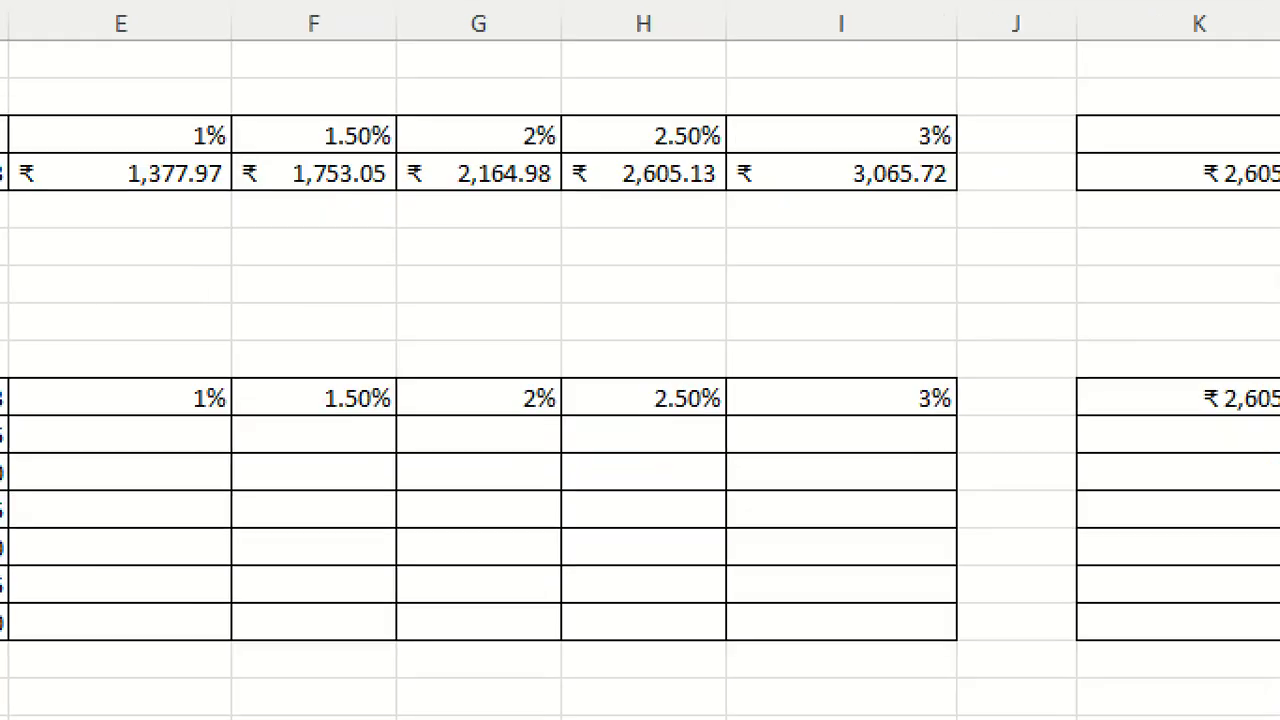
pyautogui.moveTo(2, 419); pyautogui.dragTo(112, 419)
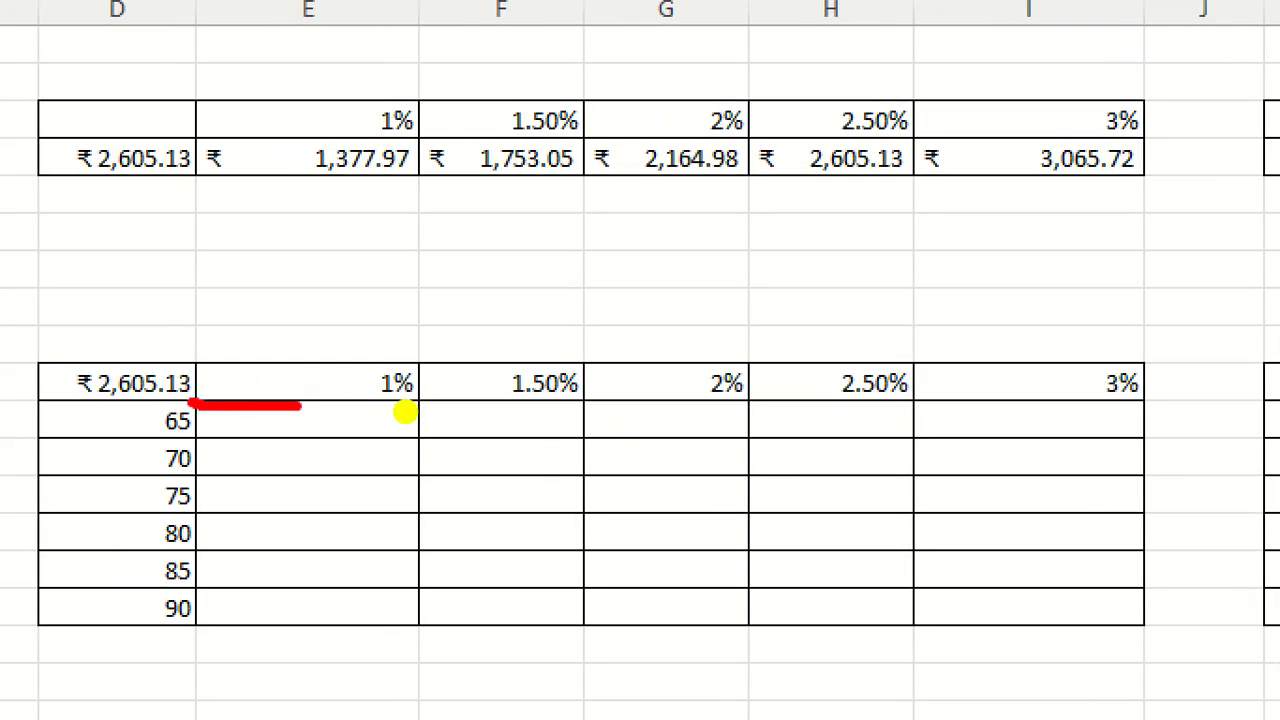
pyautogui.moveTo(404, 412)
pyautogui.mouseDown()
pyautogui.moveTo(966, 426)
pyautogui.moveTo(1157, 409)
pyautogui.moveTo(323, 306)
pyautogui.moveTo(192, 398)
pyautogui.moveTo(134, 509)
pyautogui.moveTo(148, 676)
pyautogui.moveTo(232, 500)
pyautogui.moveTo(158, 398)
pyautogui.mouseUp()
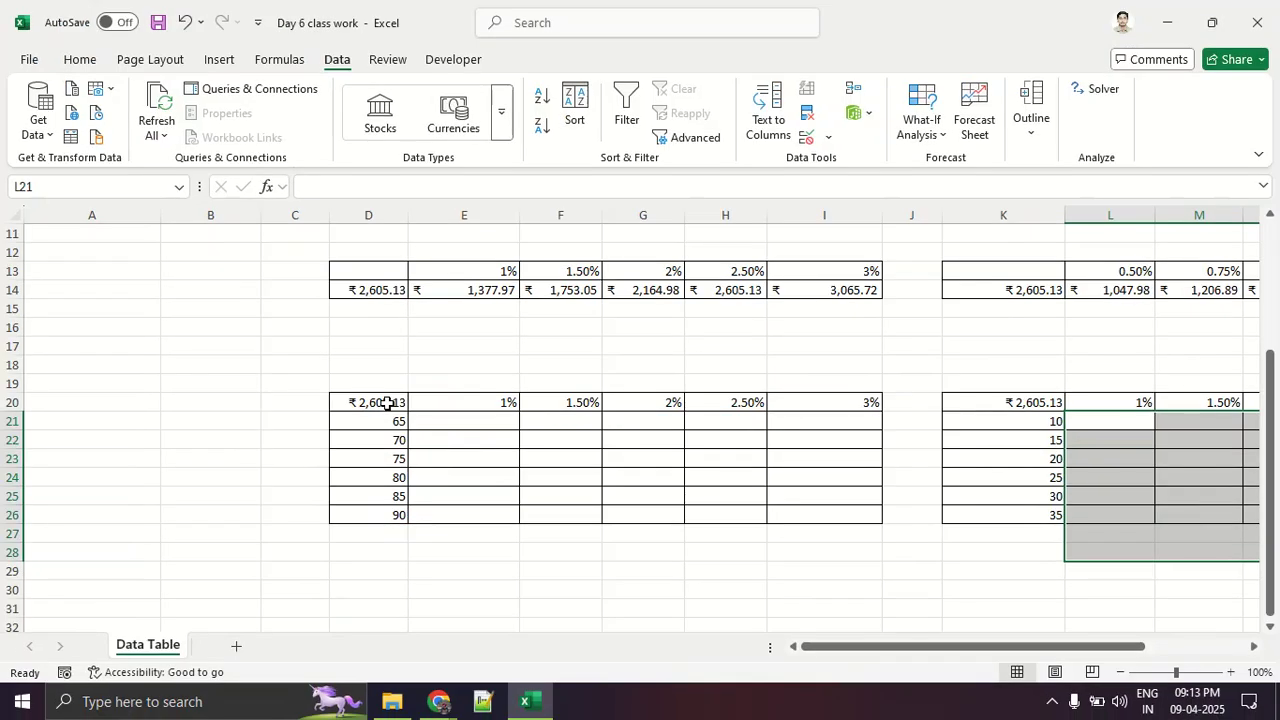
# Step: Clear the payment formula in corner cell D20 and apply borders to the whole table D20:I26
pyautogui.click(395, 403)
pyautogui.press('Delete')
pyautogui.click(497, 552)
pyautogui.moveTo(384, 404); pyautogui.dragTo(800, 506)
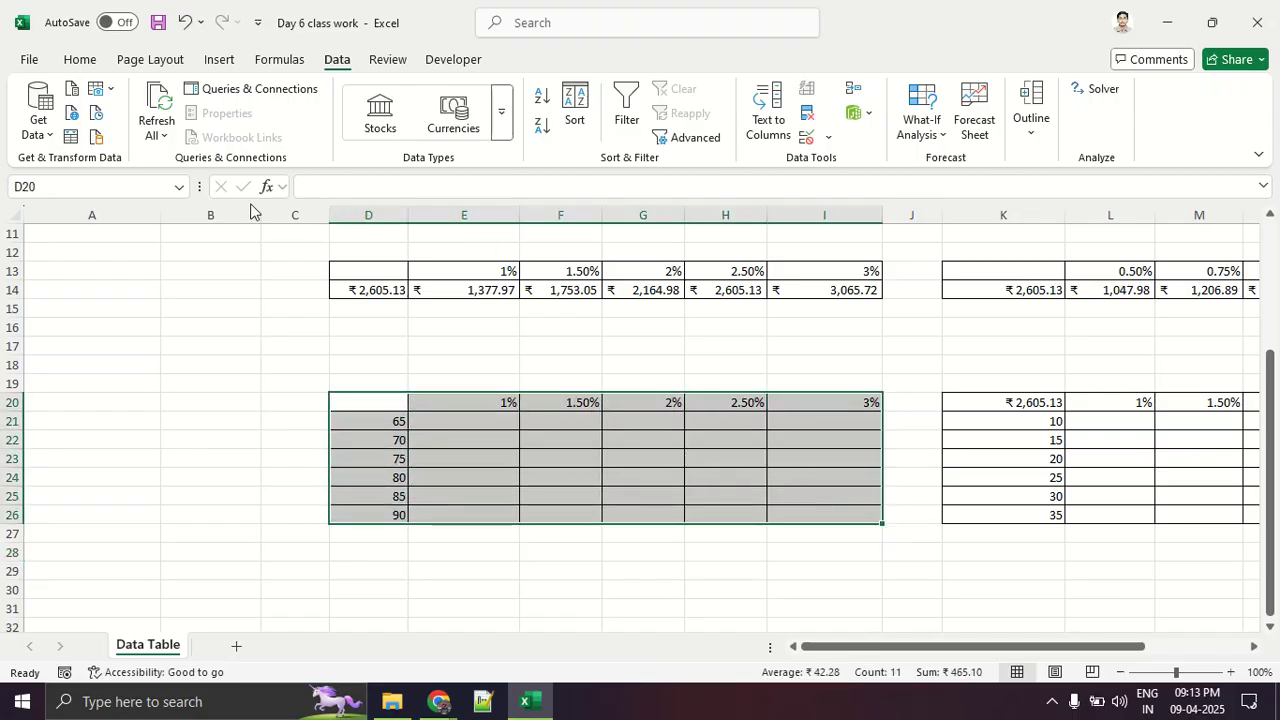
pyautogui.click(84, 59)
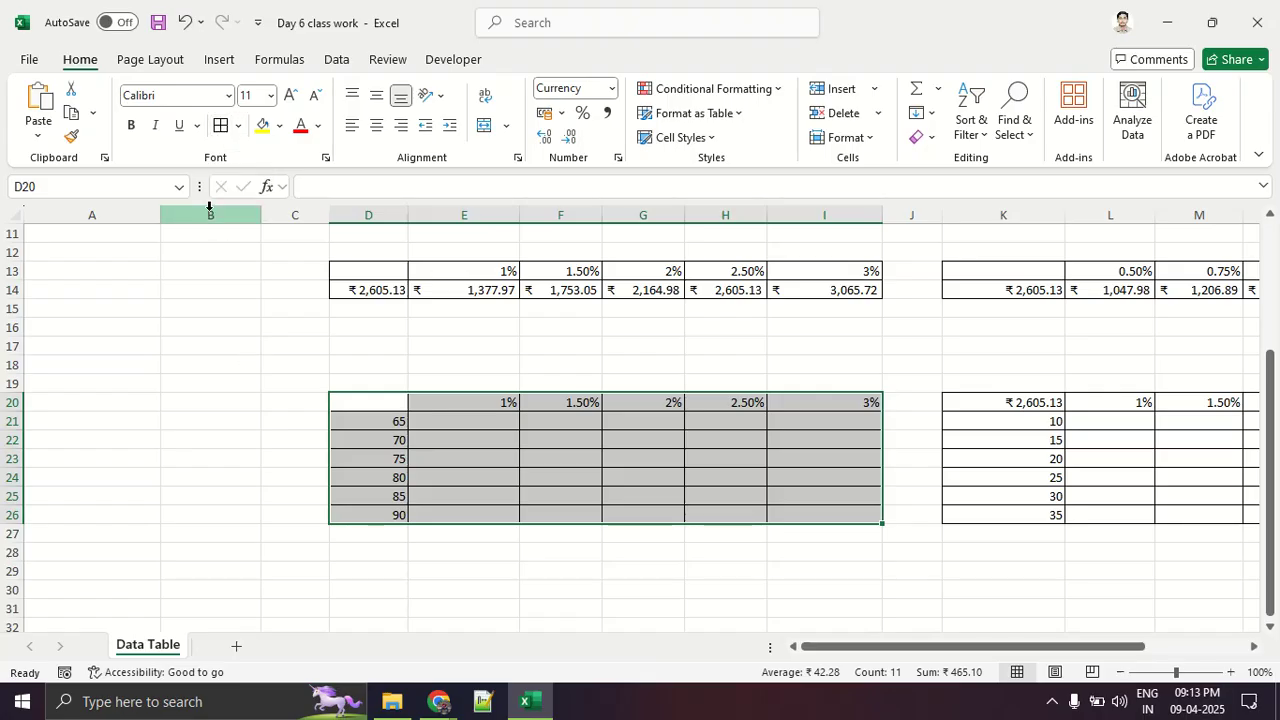
pyautogui.click(222, 128)
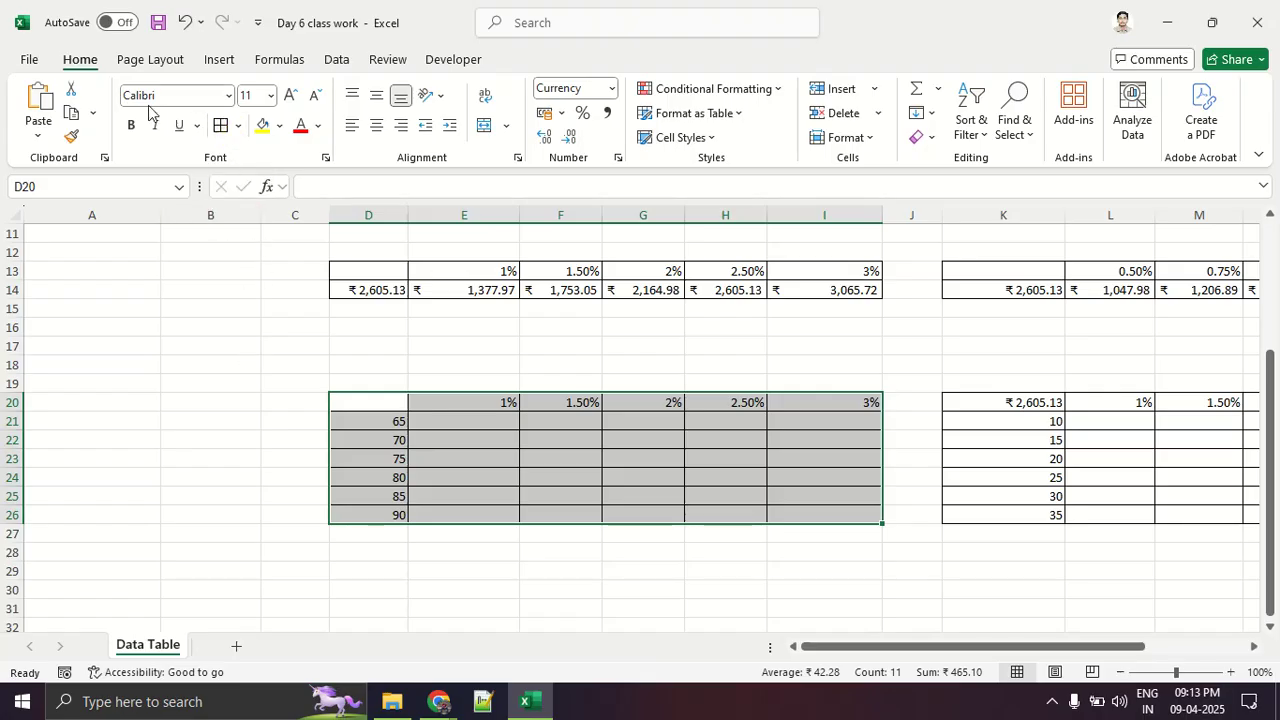
pyautogui.click(222, 128)
pyautogui.click(470, 620)
pyautogui.hotkey('ctrl', '1')
pyautogui.click(341, 411)
pyautogui.moveTo(408, 373)
pyautogui.mouseDown()
pyautogui.moveTo(318, 362)
pyautogui.moveTo(472, 414)
pyautogui.moveTo(471, 366)
pyautogui.moveTo(270, 363)
pyautogui.mouseUp()
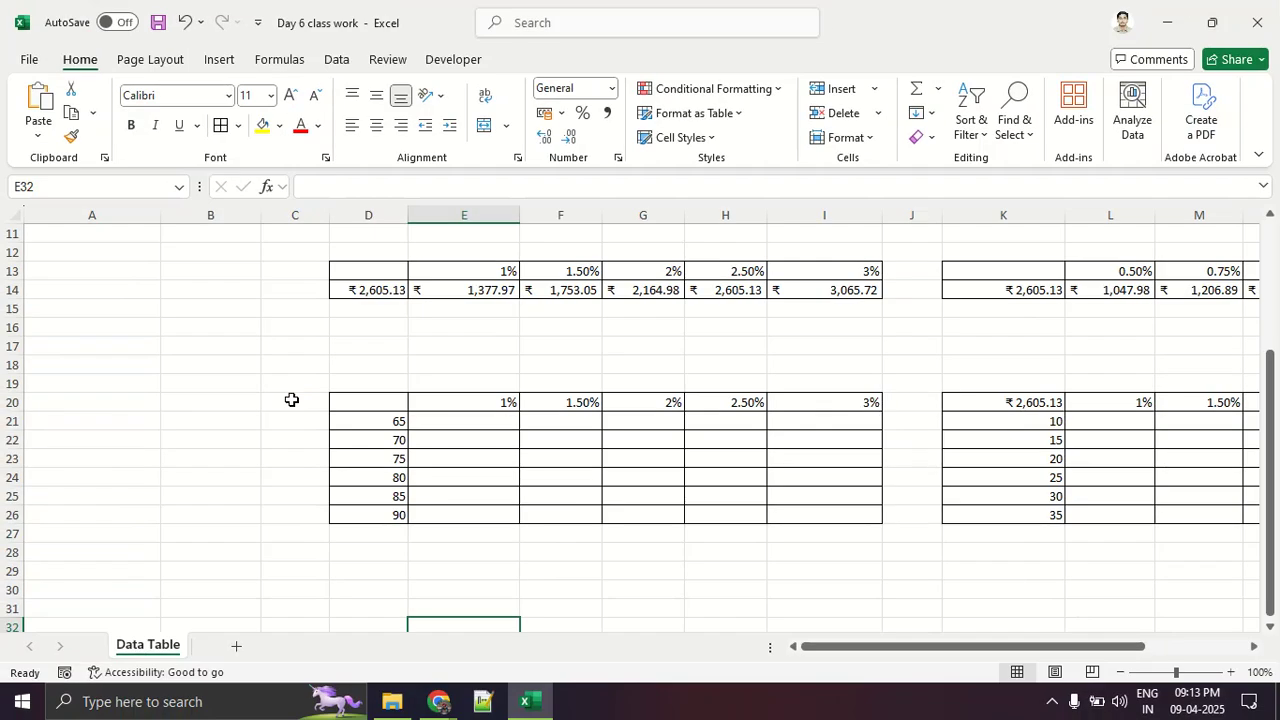
# Step: Enter the formula =-PMT(B4,B6,B2) in D20 and check it in the corner of the two-variable table
pyautogui.click(353, 388)
pyautogui.write('=')
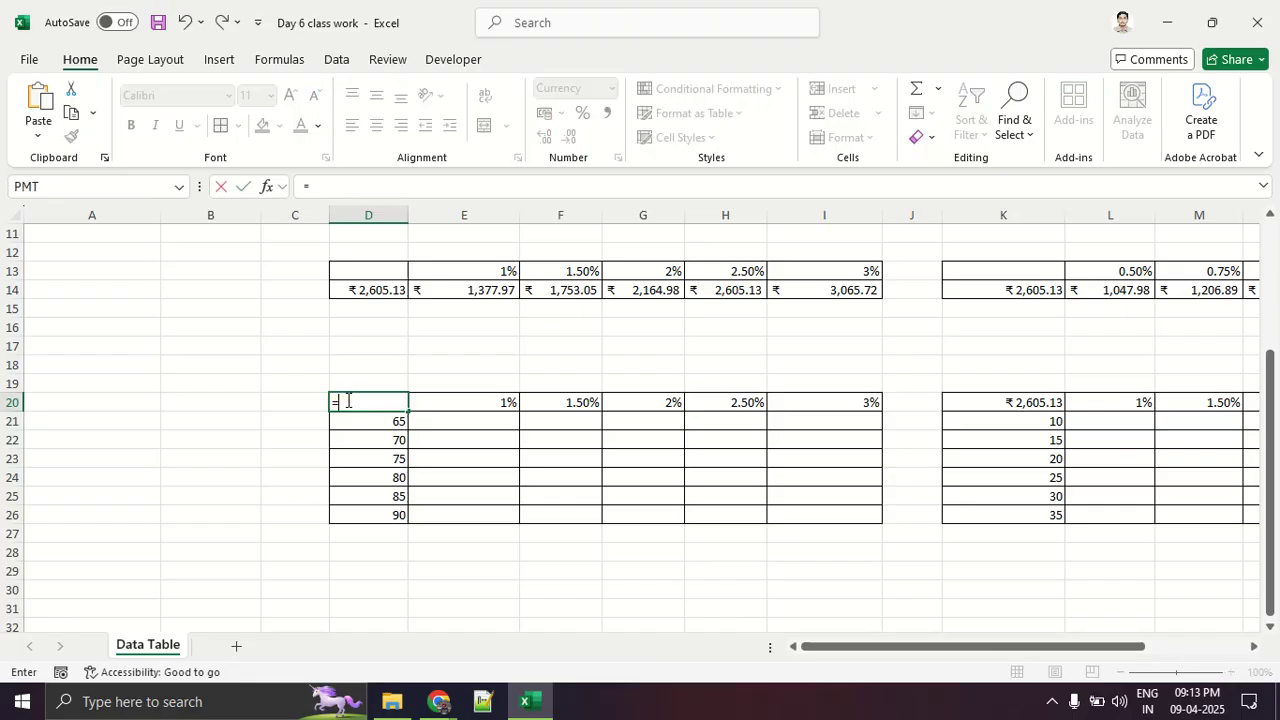
pyautogui.write('-PMT(')
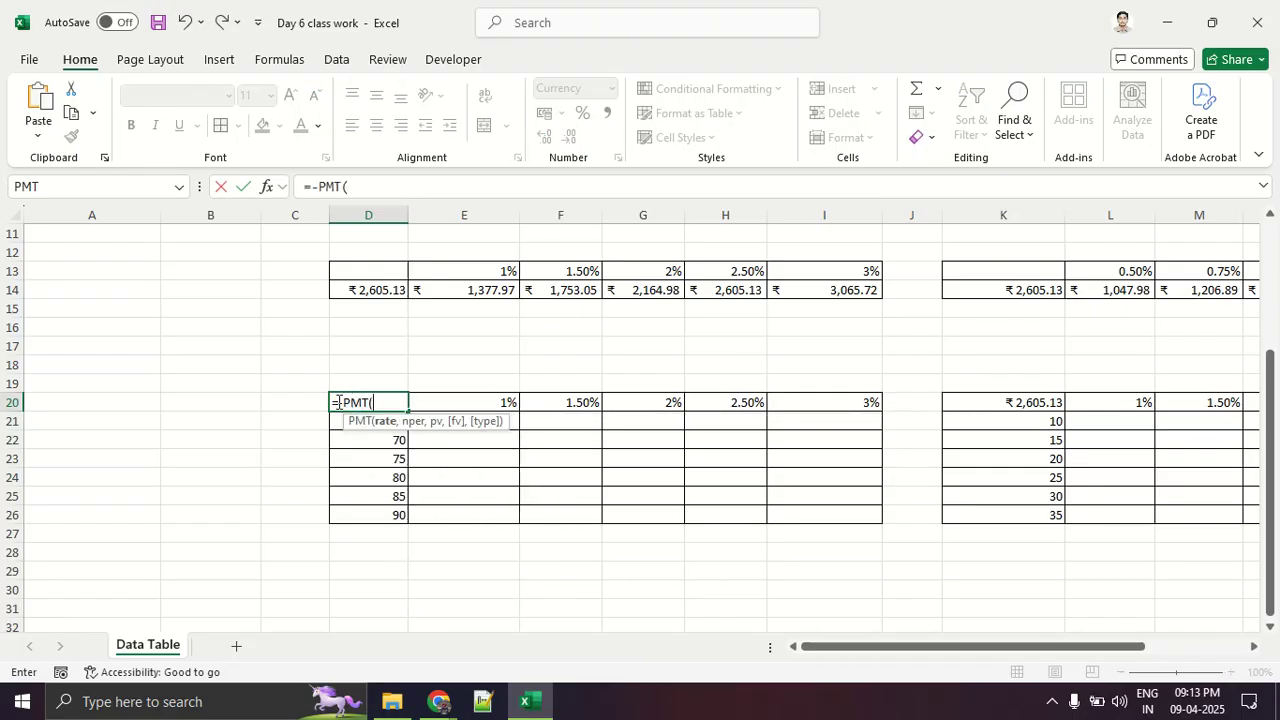
pyautogui.scroll(4, 246, 428)
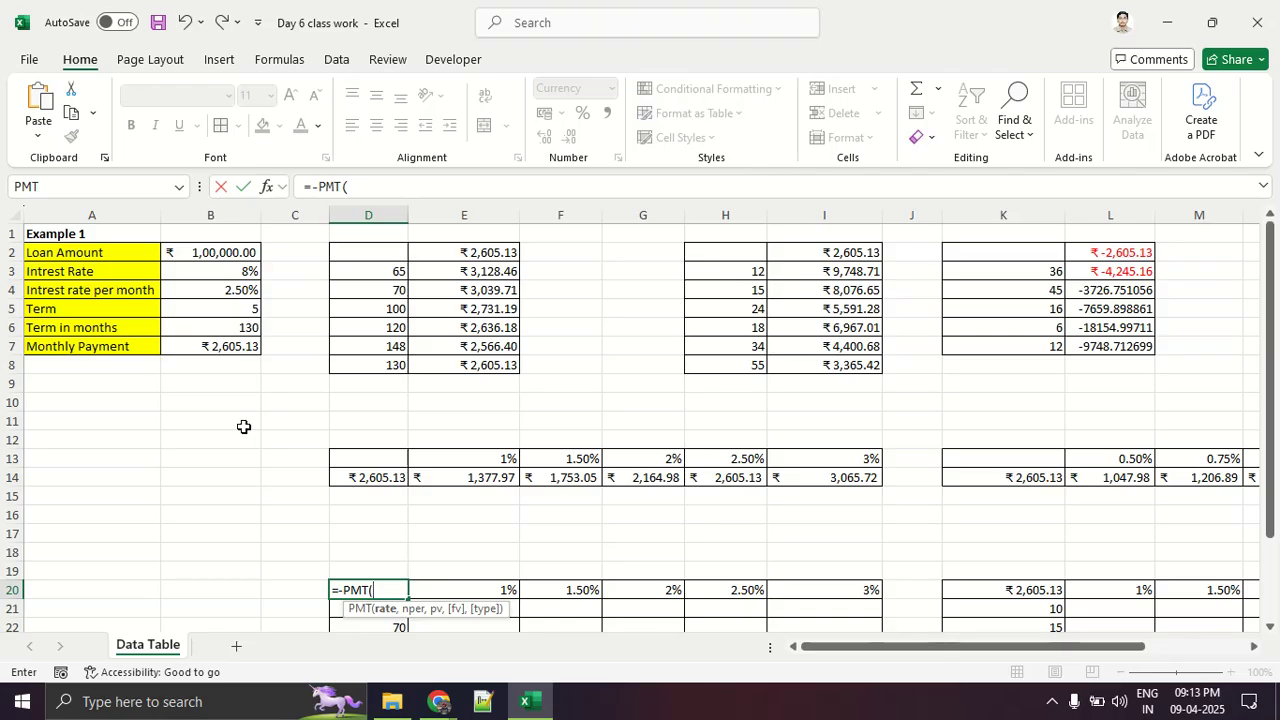
pyautogui.click(240, 289)
pyautogui.write(',')
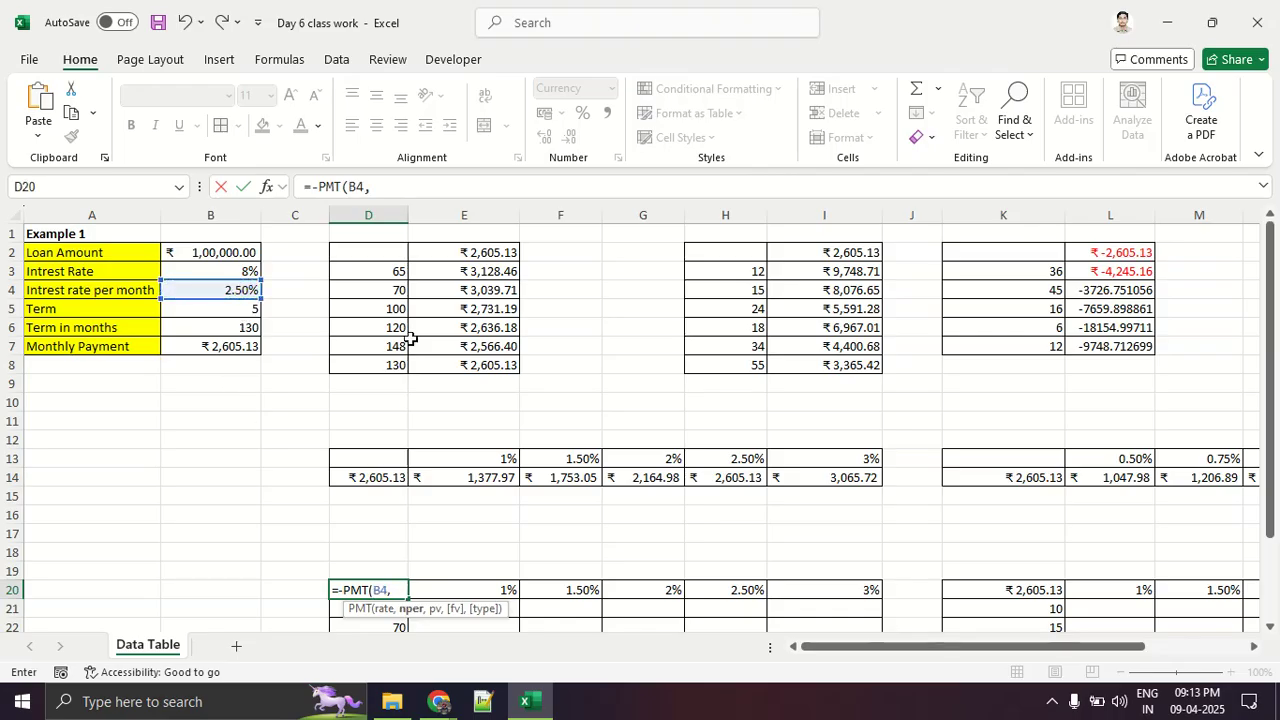
pyautogui.click(256, 327)
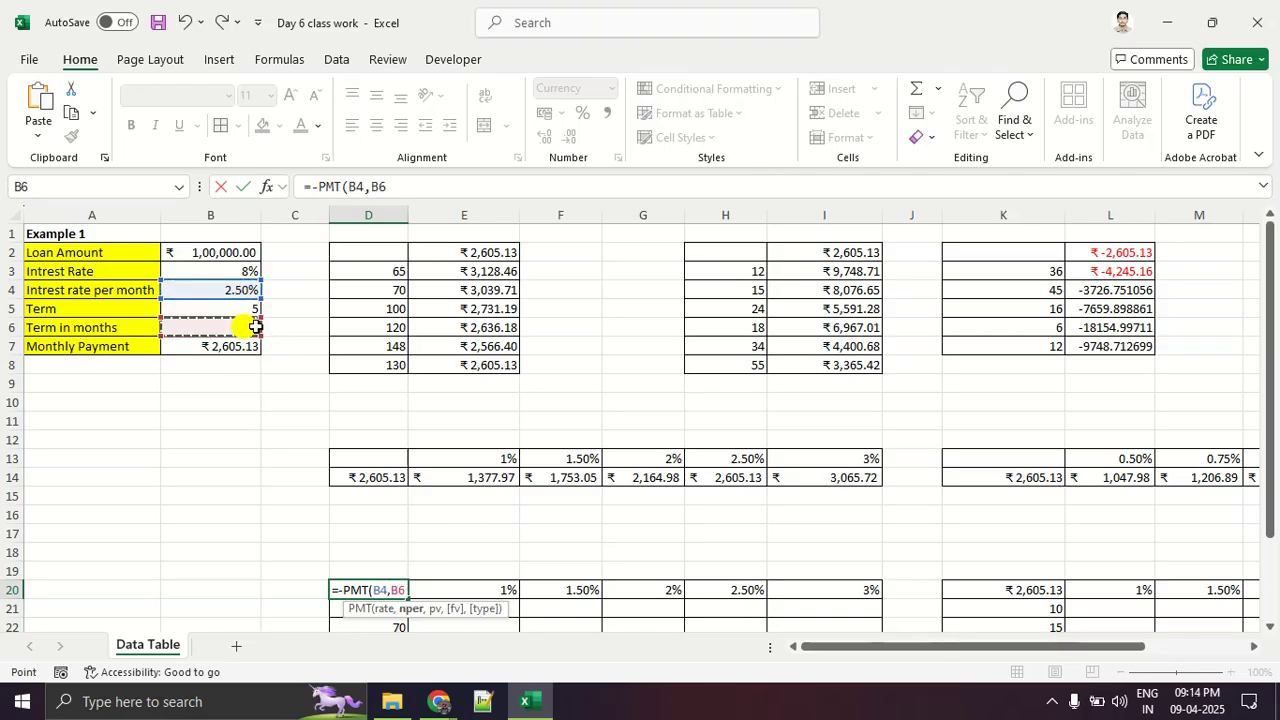
pyautogui.write(',')
pyautogui.click(187, 252)
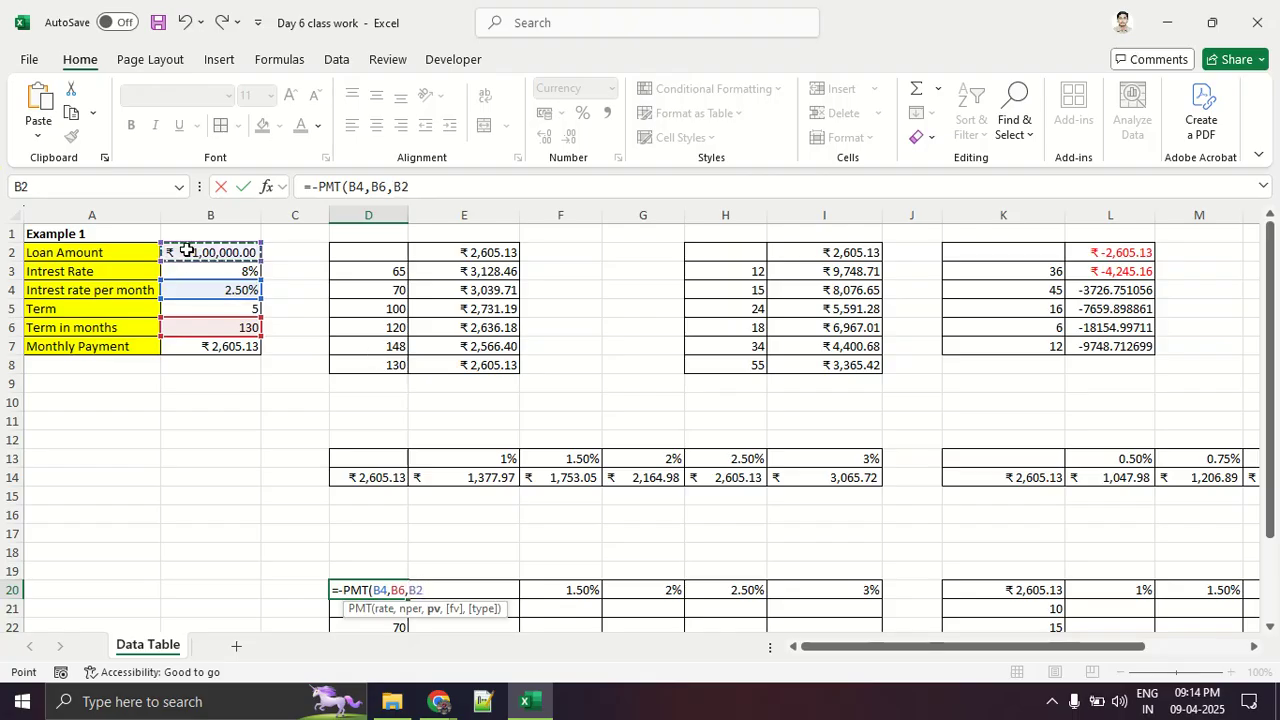
pyautogui.write(')')
pyautogui.press('Return')
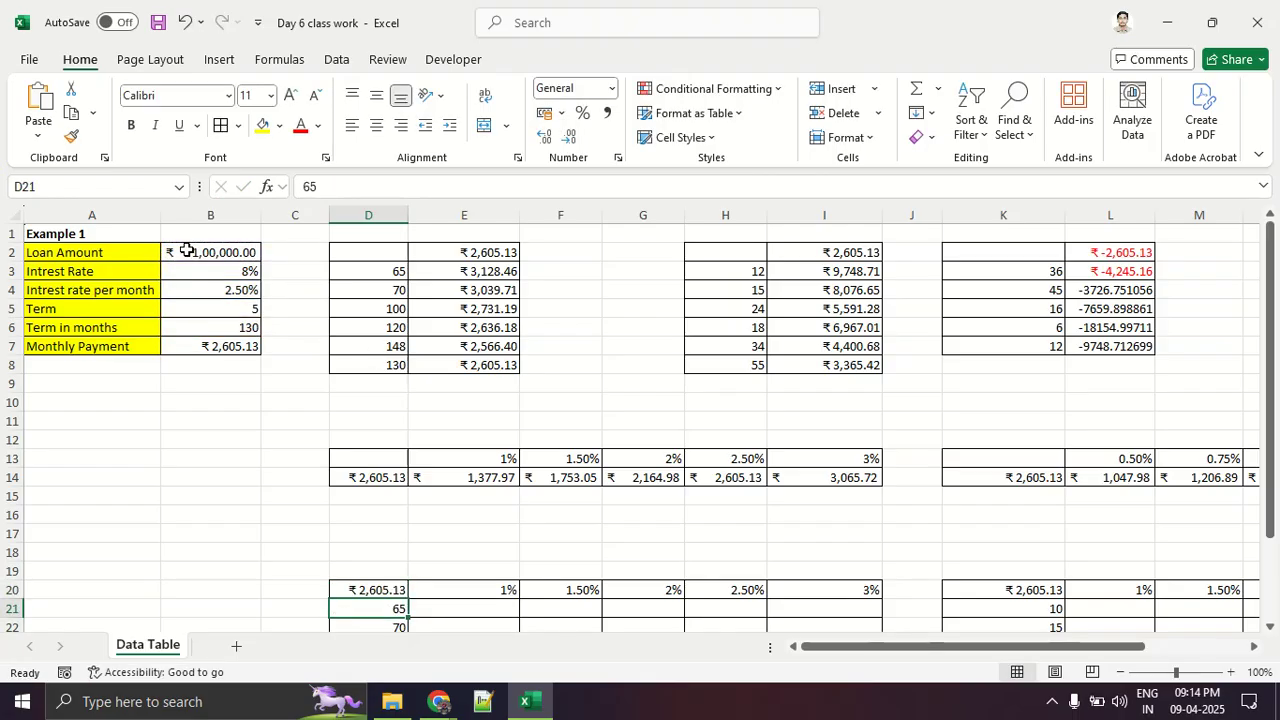
pyautogui.scroll(-3, 187, 252)
pyautogui.click(390, 402)
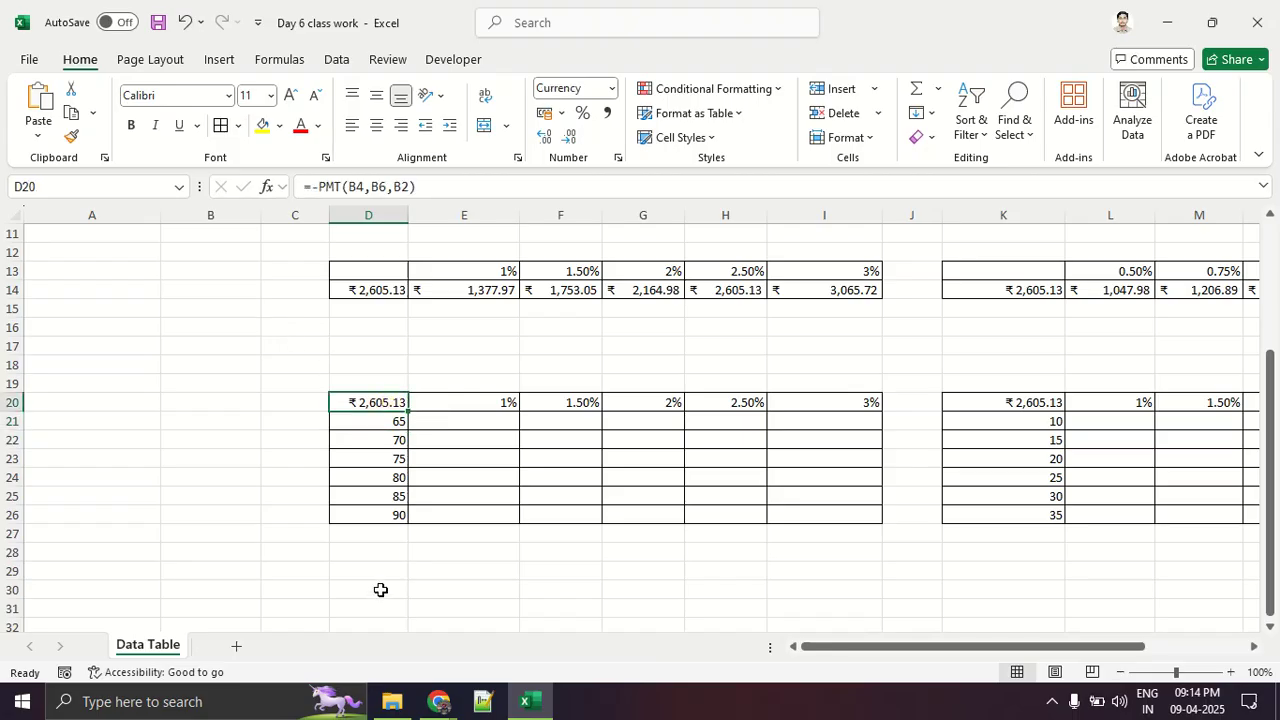
pyautogui.click(451, 547)
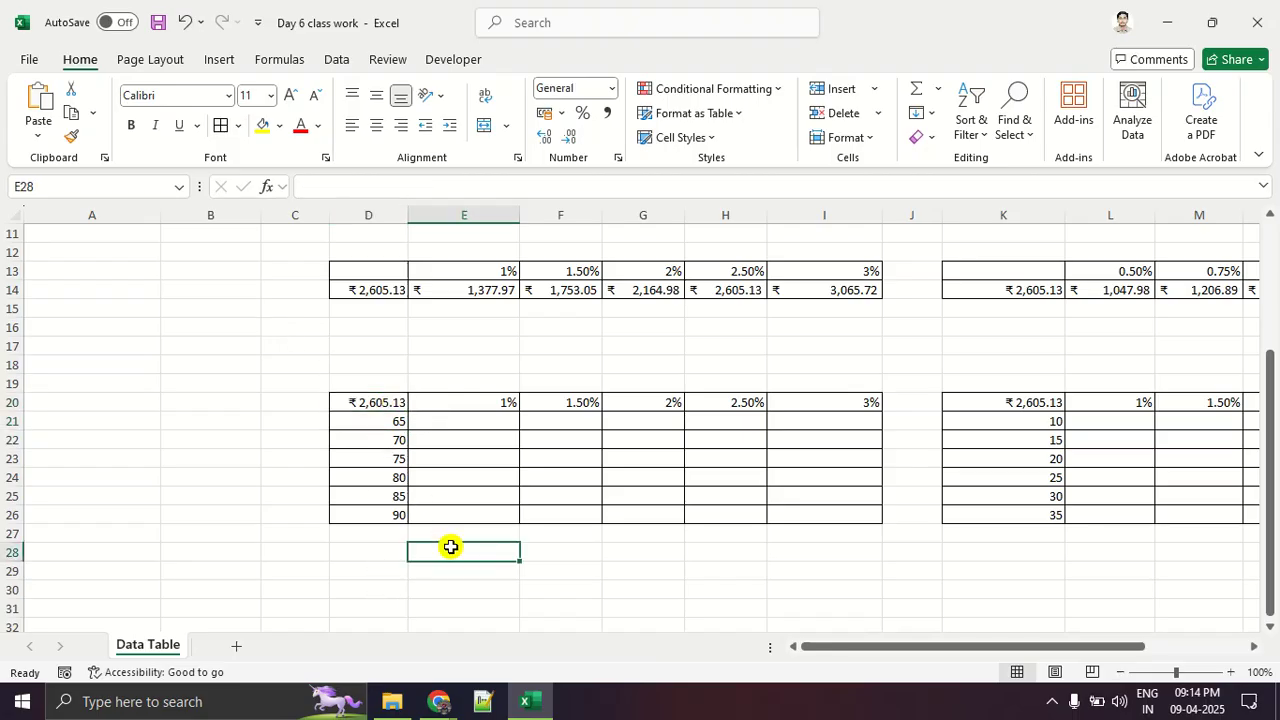
# Step: Start a What-If data table on D20:I26 and set its row input cell to the monthly interest rate in B4
pyautogui.moveTo(380, 403); pyautogui.dragTo(802, 513)
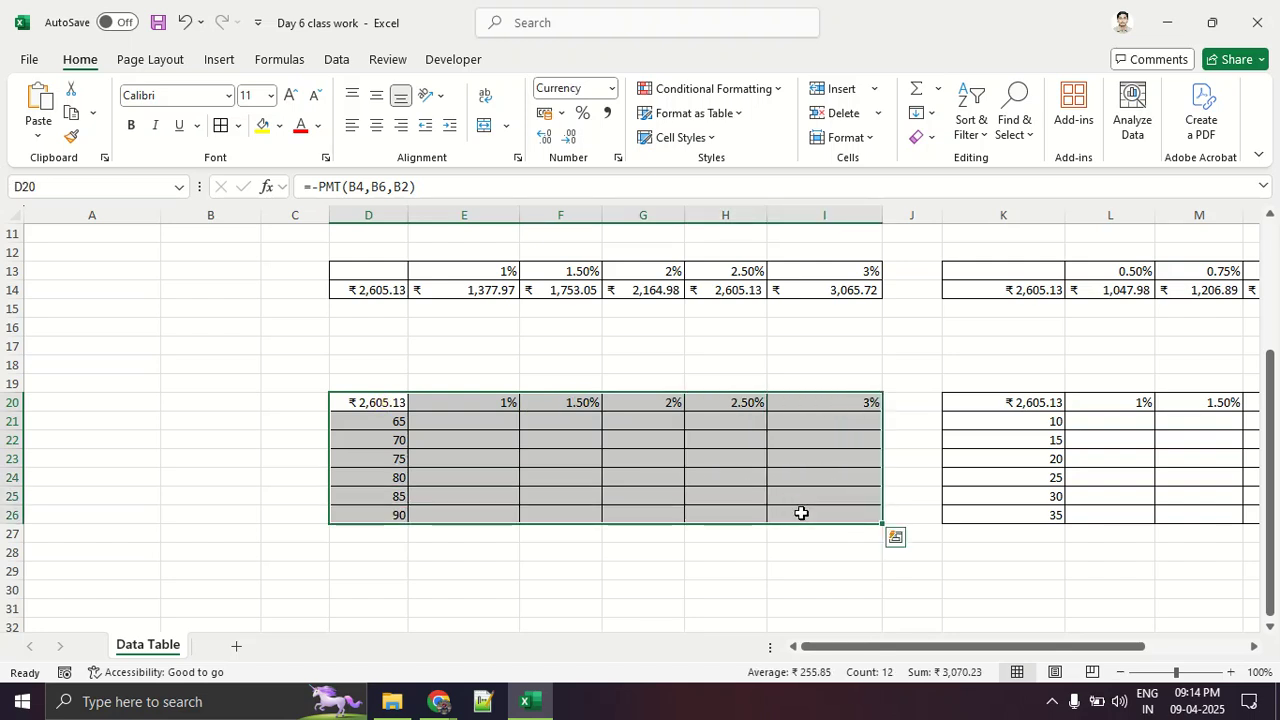
pyautogui.click(337, 59)
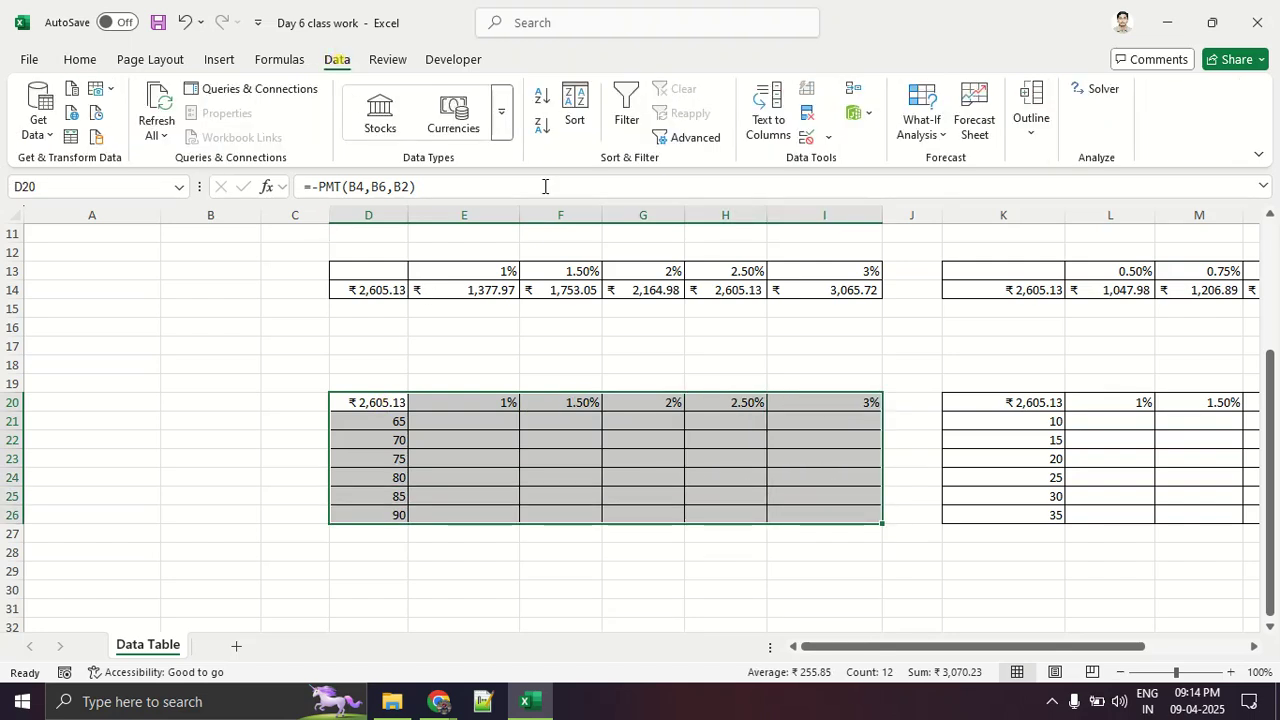
pyautogui.click(918, 128)
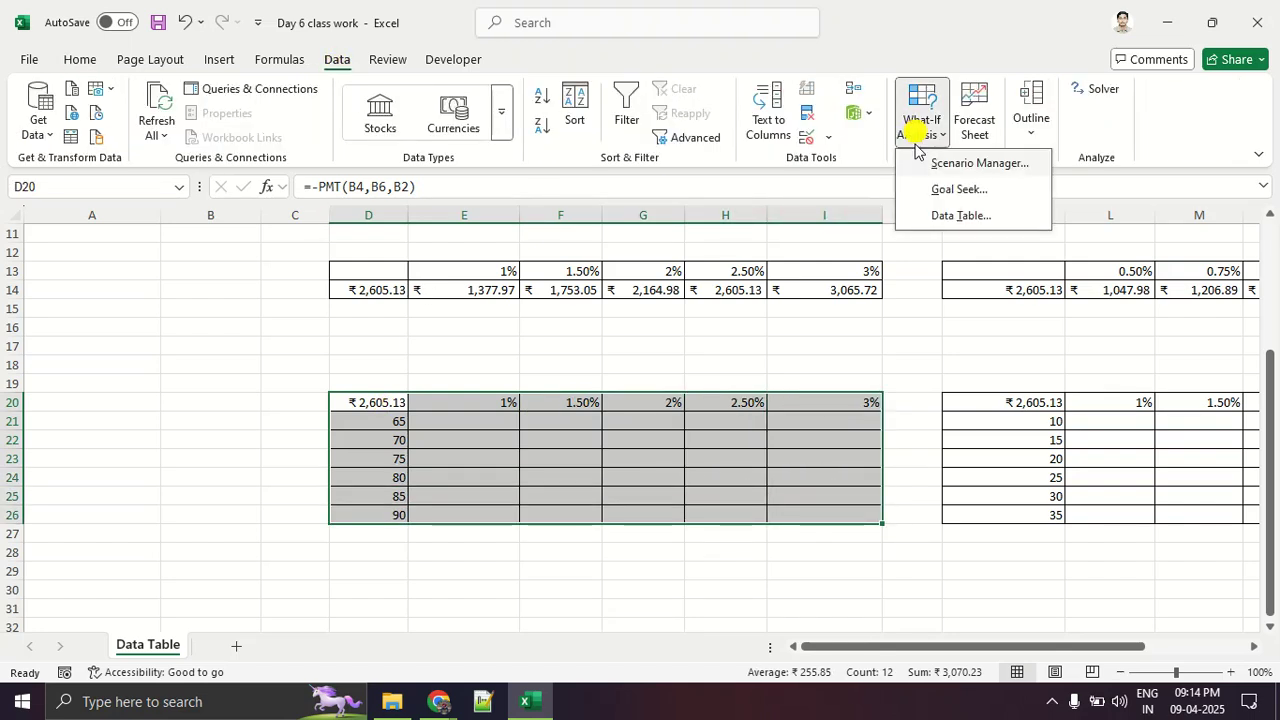
pyautogui.click(932, 218)
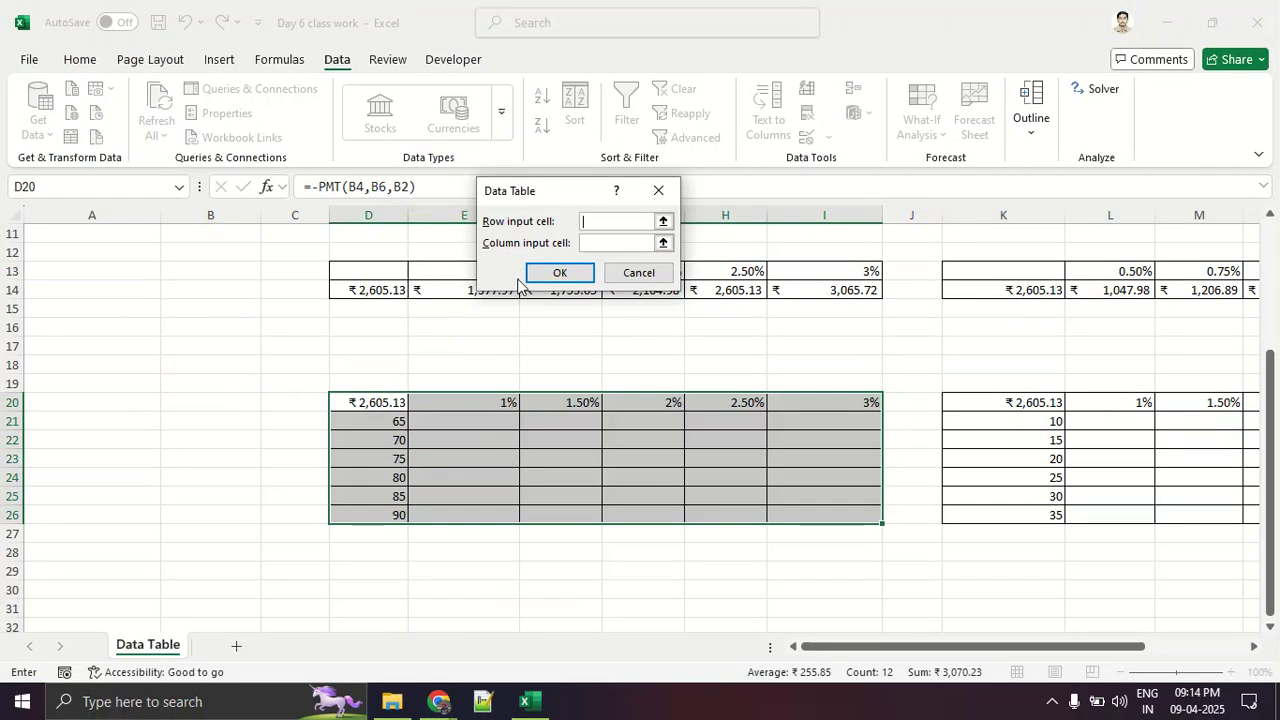
pyautogui.scroll(4, 189, 377)
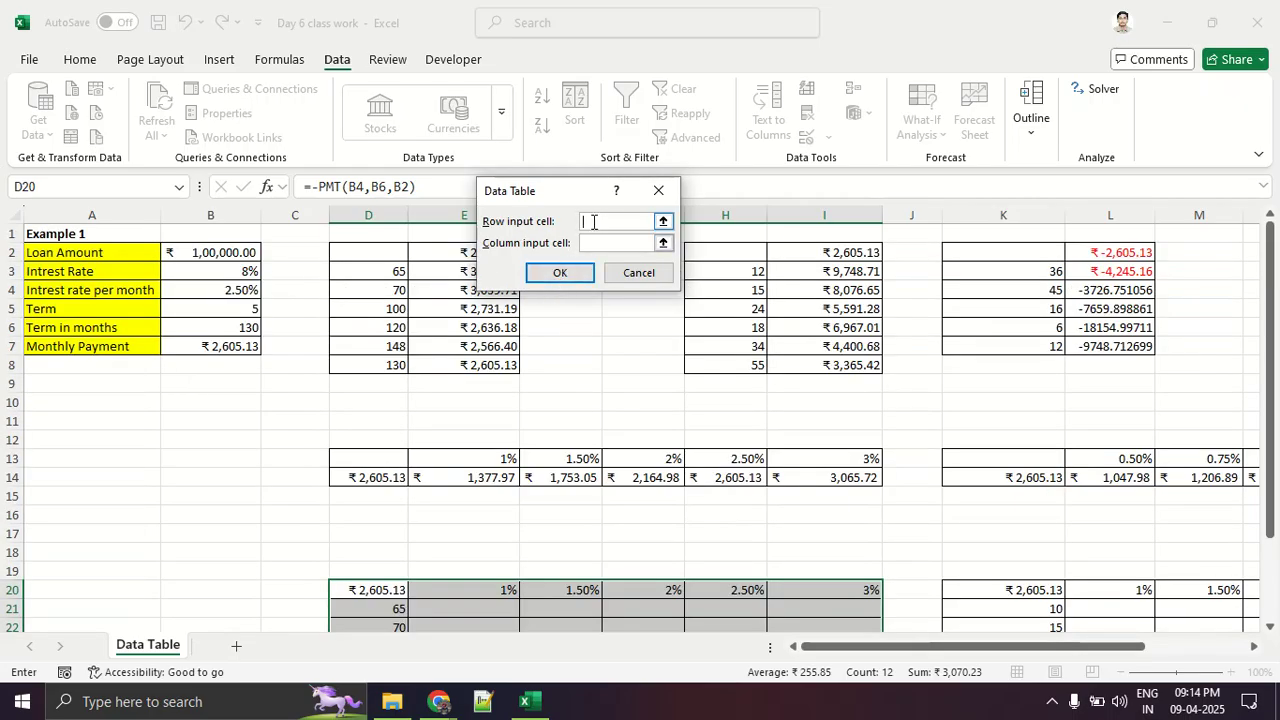
pyautogui.click(662, 221)
pyautogui.click(223, 290)
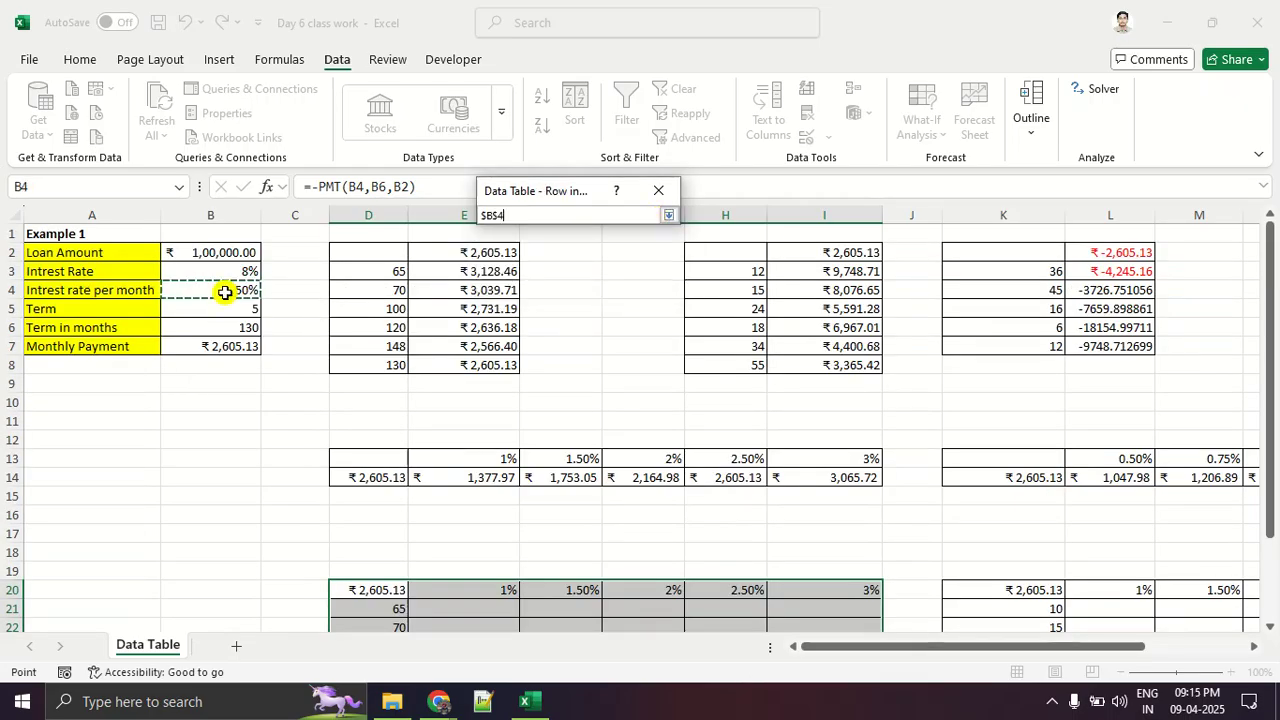
pyautogui.click(668, 216)
# Step: Set the column input cell to the term in months in B6 and generate the payments in E21:I26
pyautogui.click(603, 241)
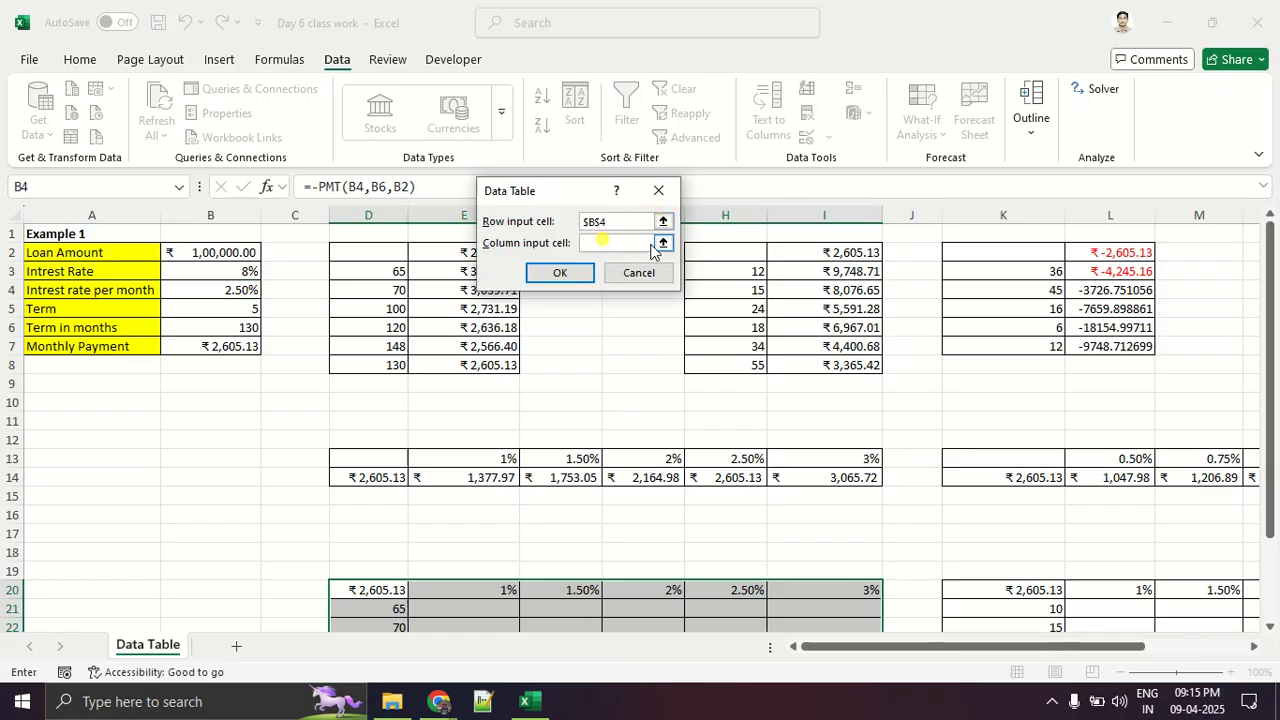
pyautogui.click(662, 243)
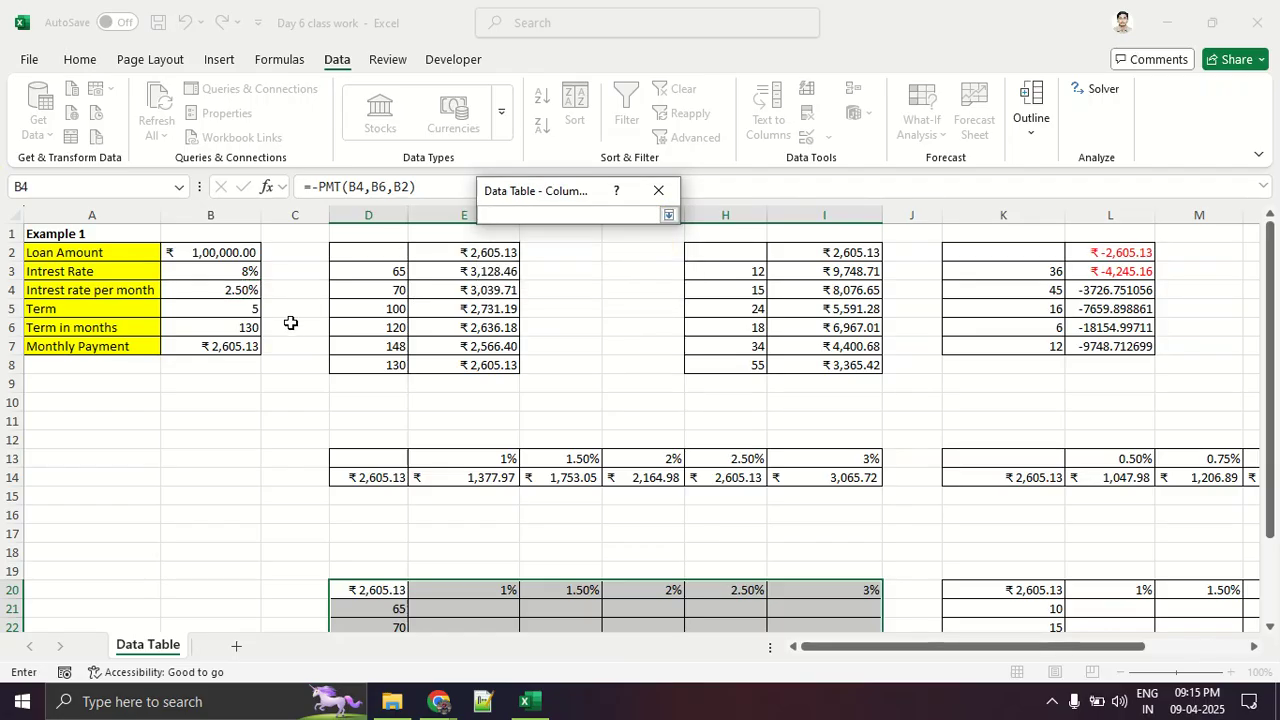
pyautogui.click(252, 326)
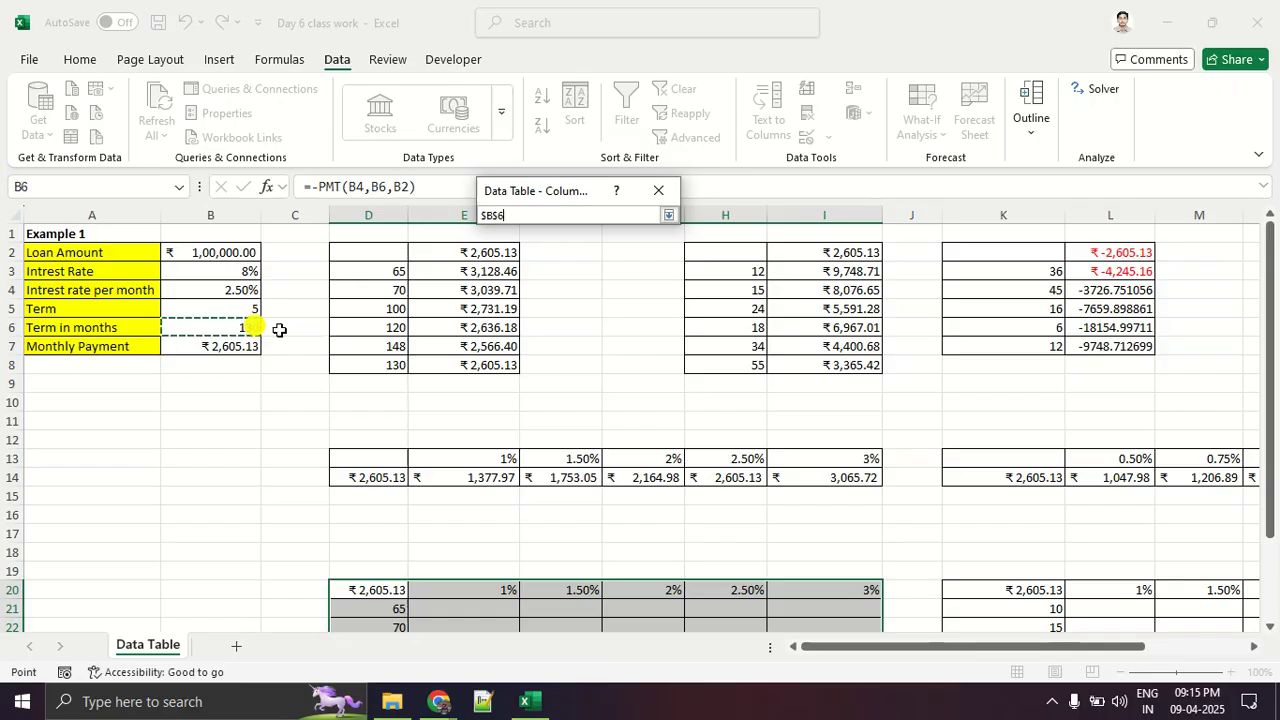
pyautogui.click(668, 216)
pyautogui.click(590, 277)
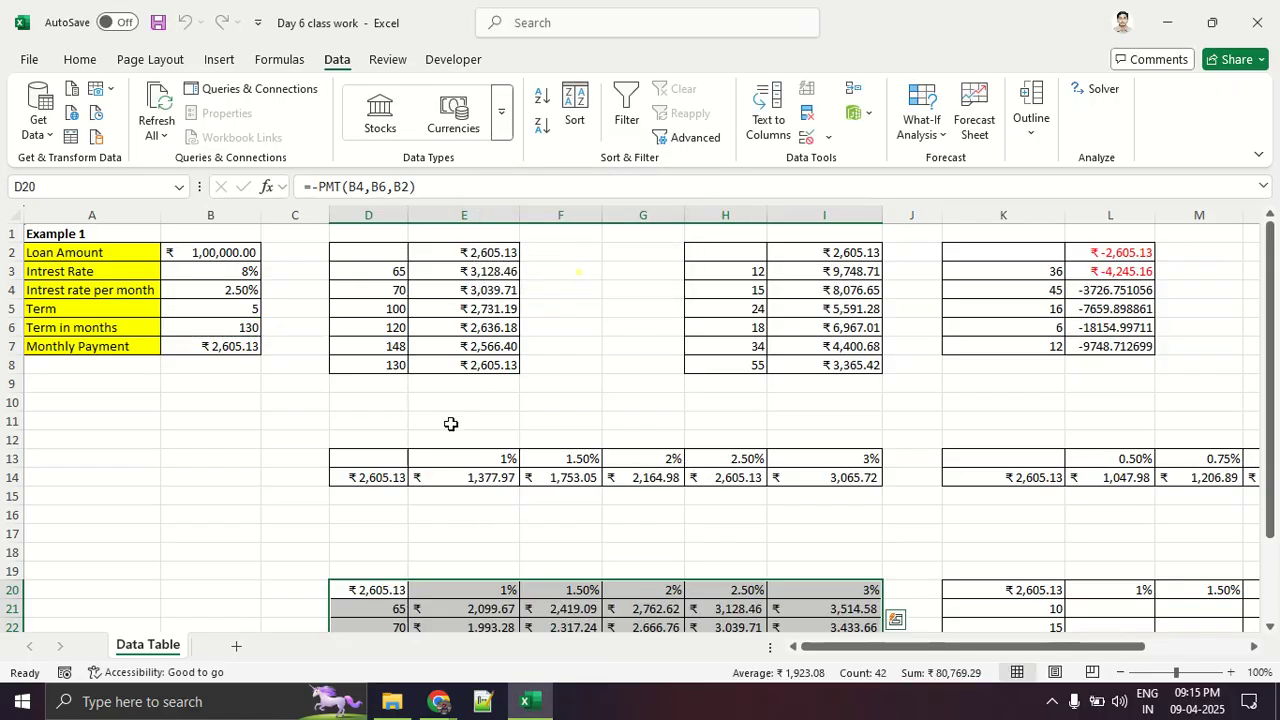
pyautogui.scroll(-3, 449, 421)
pyautogui.click(629, 569)
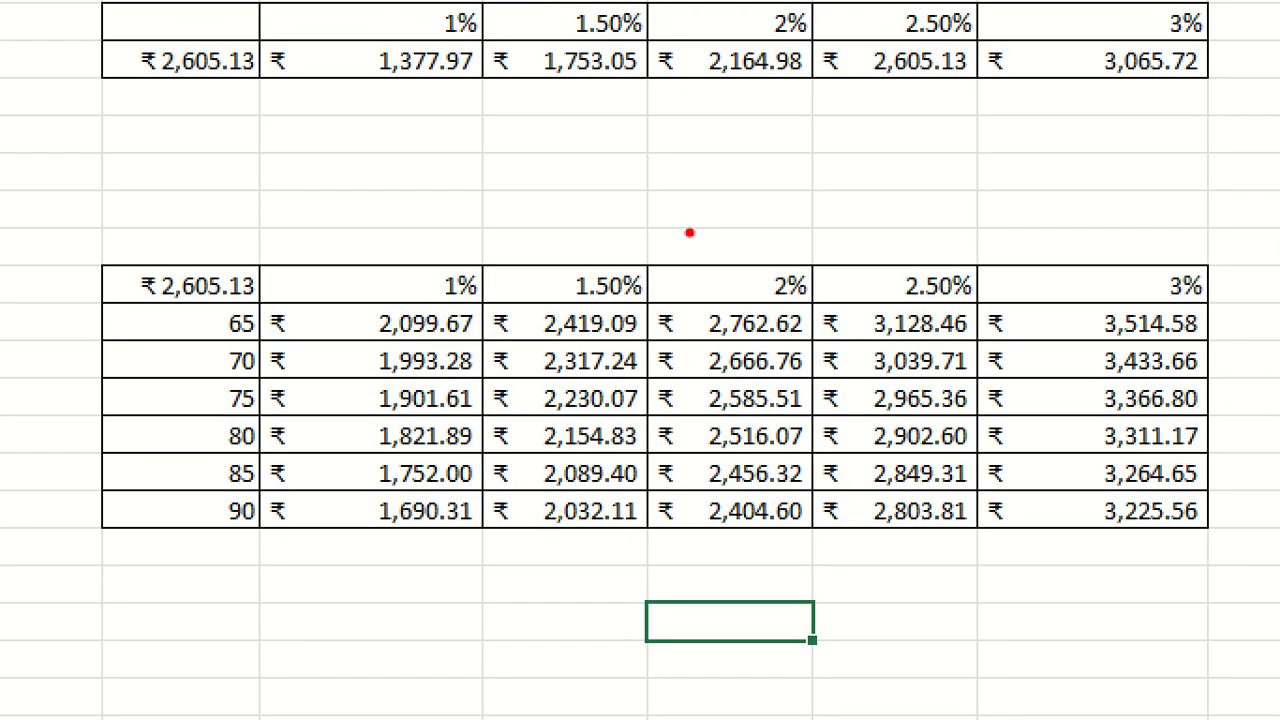
# Step: Mark the 2% column with temporary screen annotations and compare its payments for the 90, 65 and 75 month terms
pyautogui.moveTo(636, 216)
pyautogui.mouseDown()
pyautogui.moveTo(771, 357)
pyautogui.moveTo(826, 642)
pyautogui.moveTo(824, 630)
pyautogui.mouseUp()
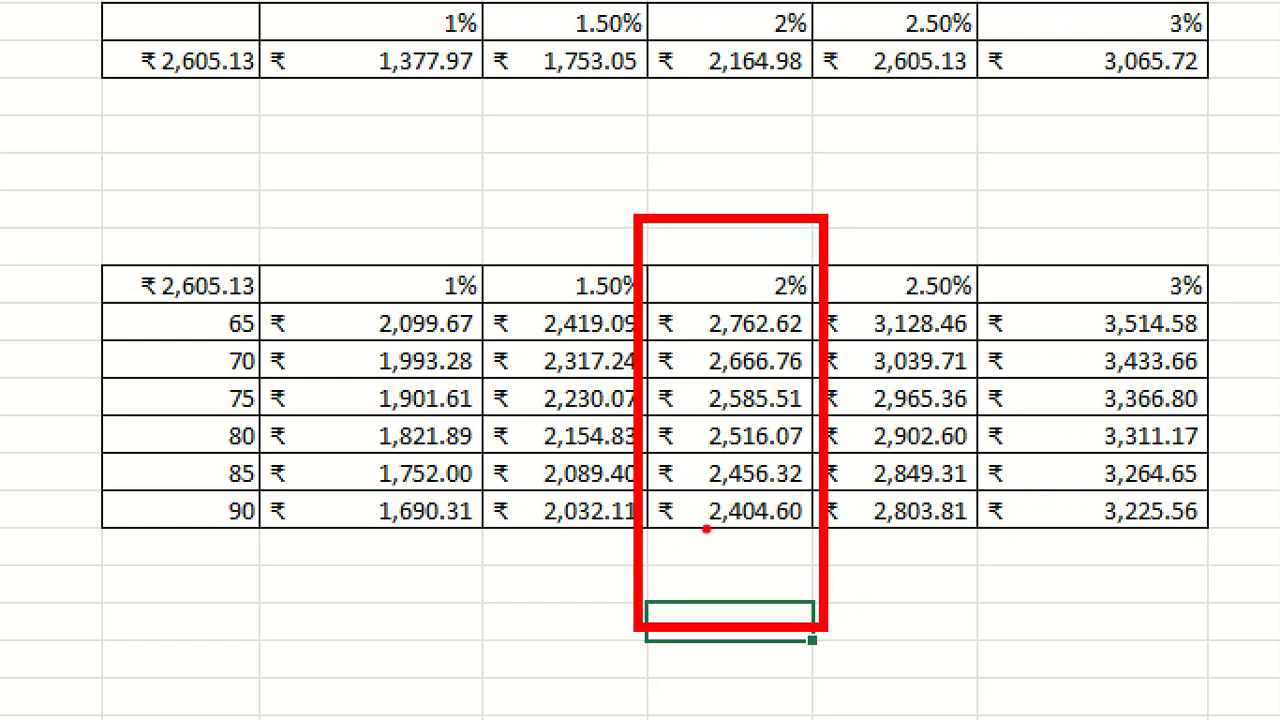
pyautogui.moveTo(684, 531); pyautogui.dragTo(784, 528)
pyautogui.moveTo(226, 497)
pyautogui.mouseDown()
pyautogui.moveTo(262, 520)
pyautogui.moveTo(245, 500)
pyautogui.mouseUp()
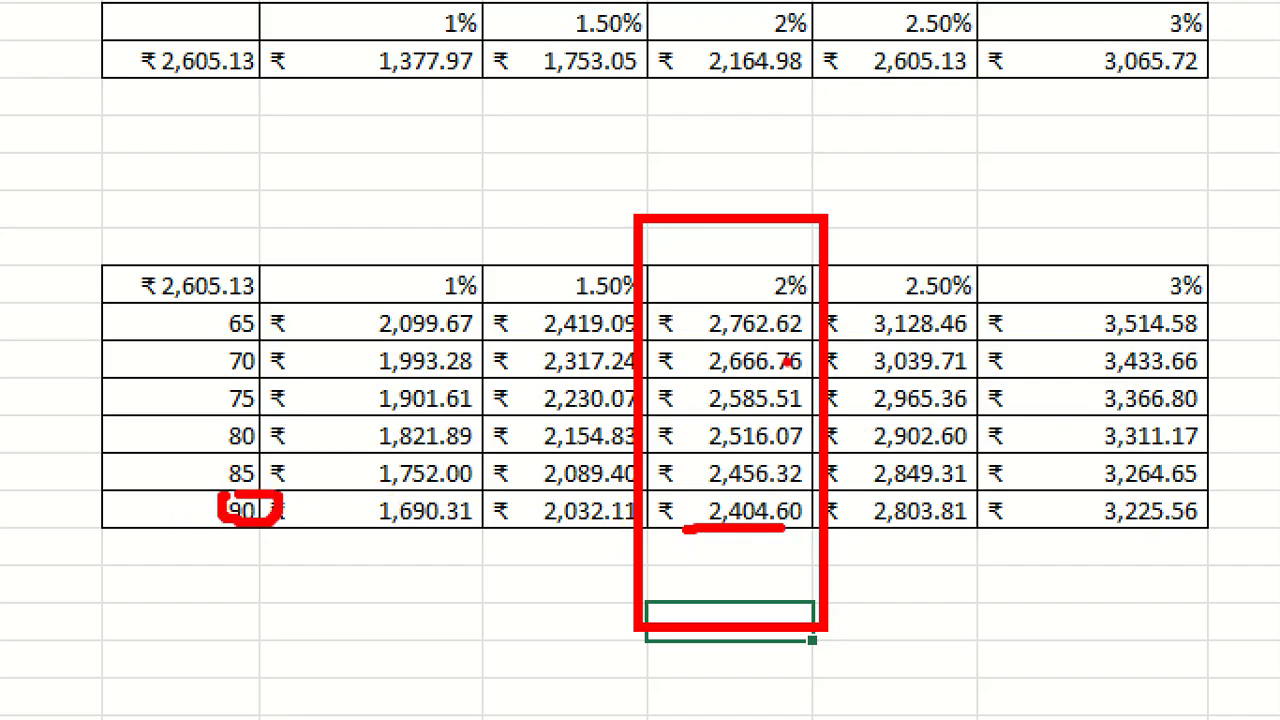
pyautogui.moveTo(666, 334)
pyautogui.mouseDown()
pyautogui.moveTo(832, 345)
pyautogui.moveTo(676, 330)
pyautogui.mouseUp()
pyautogui.moveTo(252, 318)
pyautogui.mouseDown()
pyautogui.moveTo(196, 340)
pyautogui.moveTo(238, 304)
pyautogui.mouseUp()
pyautogui.moveTo(804, 386)
pyautogui.mouseDown()
pyautogui.moveTo(680, 449)
pyautogui.moveTo(680, 434)
pyautogui.moveTo(852, 400)
pyautogui.mouseUp()
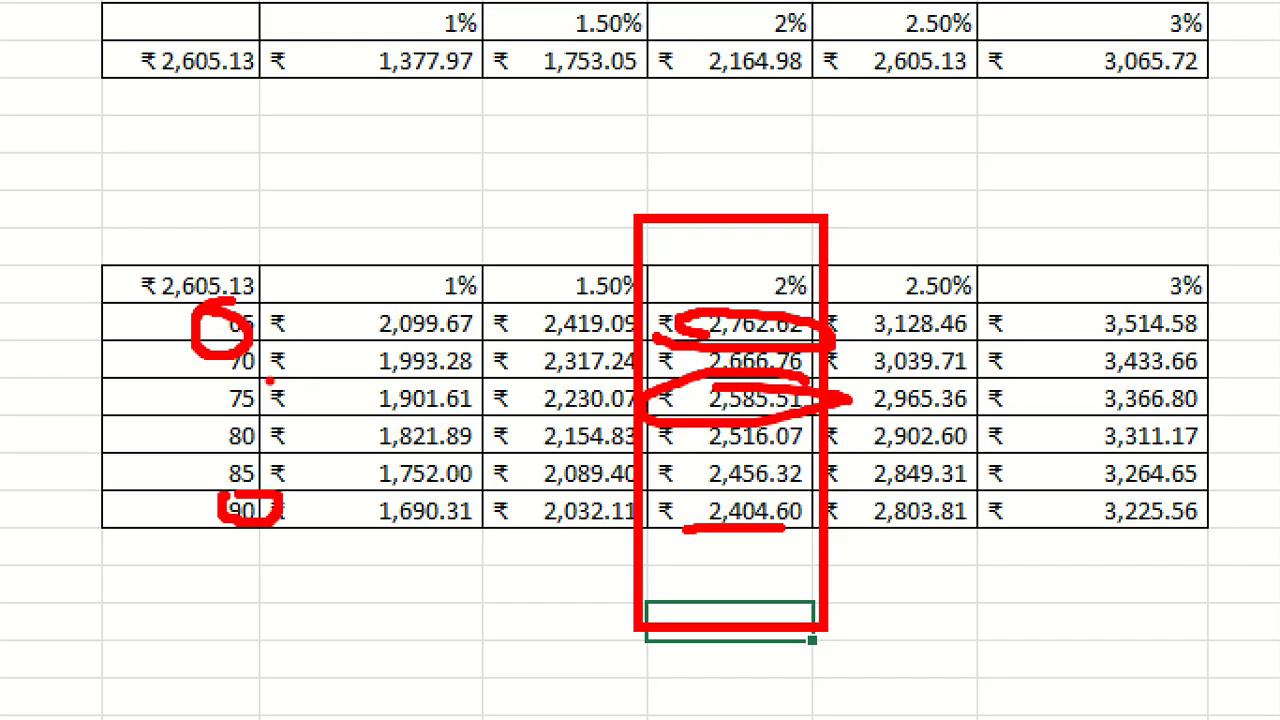
pyautogui.moveTo(270, 380); pyautogui.dragTo(248, 408)
pyautogui.press('Escape')
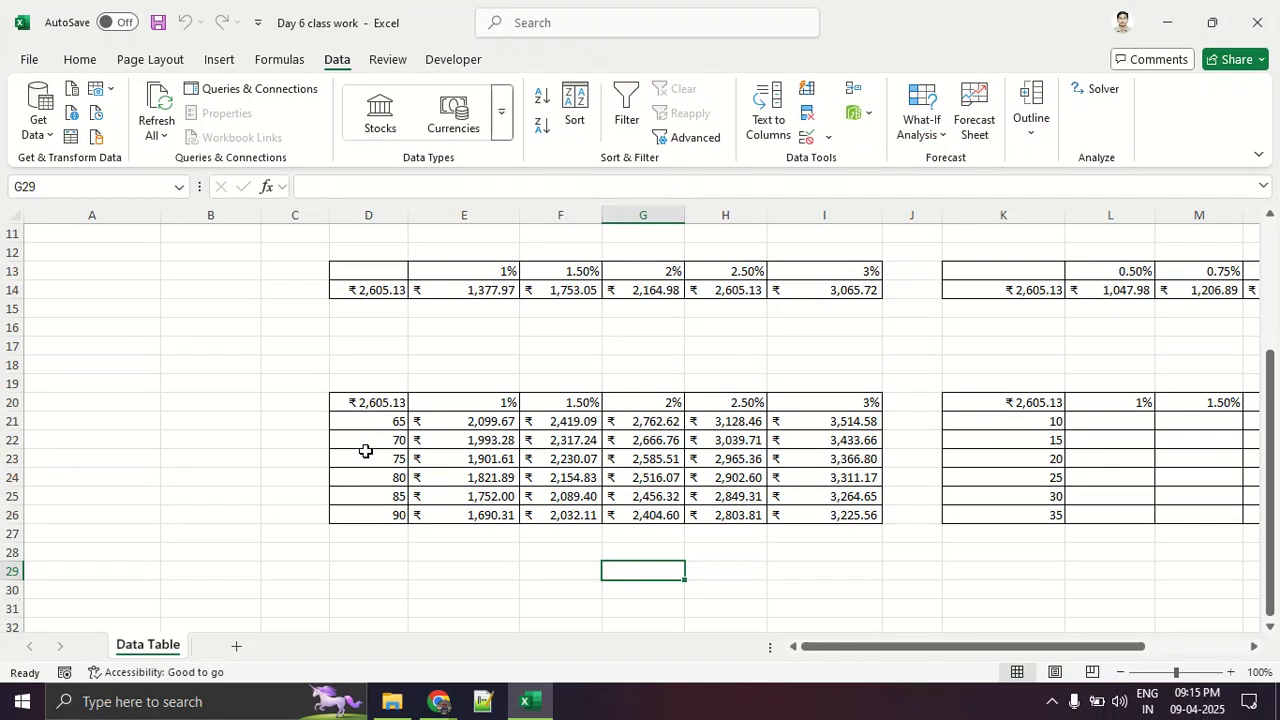
# Step: Mark the 2% and 2.50% columns on the magnified table and compare their payments for the 75 month term
pyautogui.hotkey('ctrl', '1')
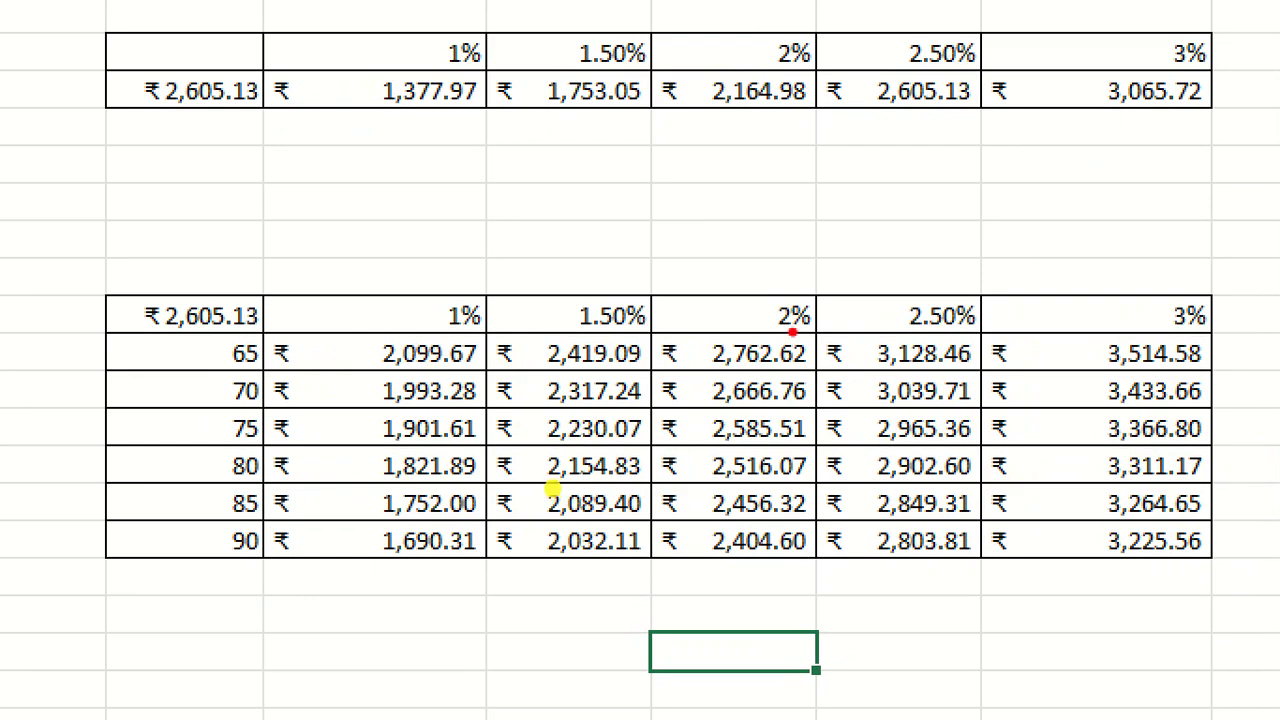
pyautogui.moveTo(676, 230); pyautogui.dragTo(828, 600)
pyautogui.moveTo(870, 224); pyautogui.dragTo(992, 664)
pyautogui.moveTo(196, 395)
pyautogui.mouseDown()
pyautogui.moveTo(196, 426)
pyautogui.moveTo(998, 392)
pyautogui.moveTo(1015, 436)
pyautogui.mouseUp()
pyautogui.moveTo(853, 440)
pyautogui.mouseDown()
pyautogui.moveTo(1000, 446)
pyautogui.moveTo(845, 453)
pyautogui.mouseUp()
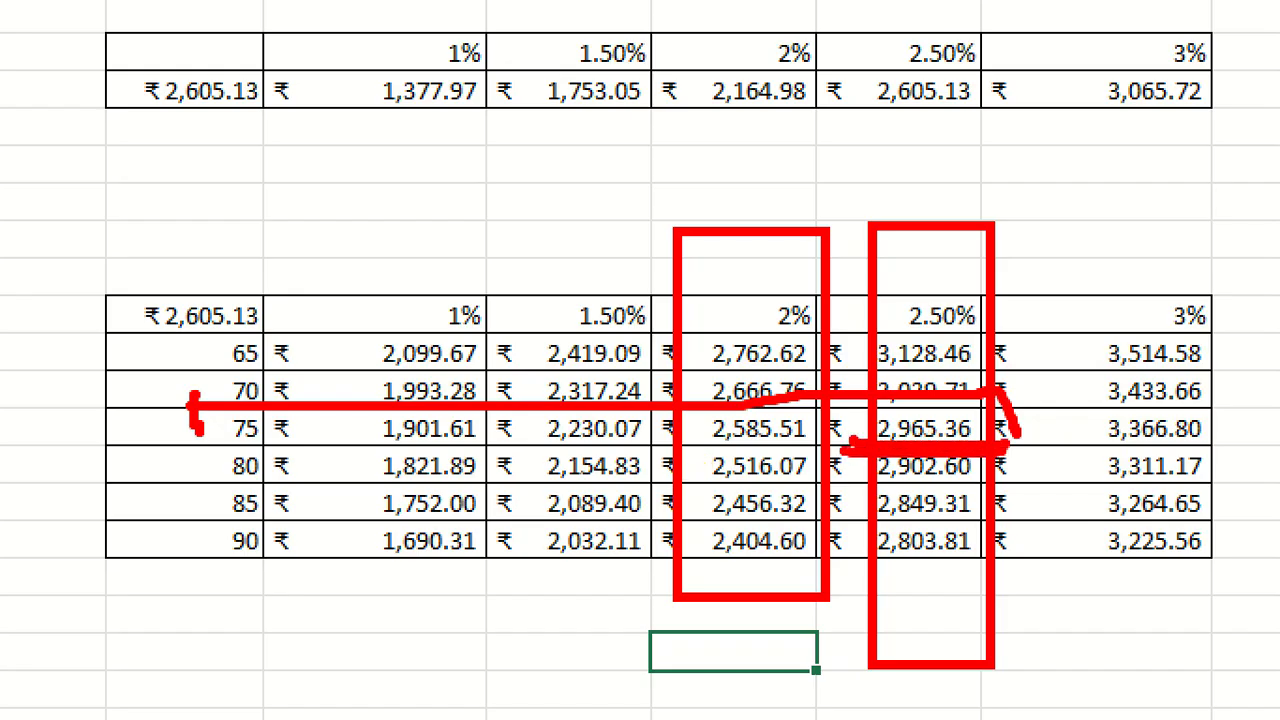
pyautogui.moveTo(706, 434); pyautogui.dragTo(848, 442)
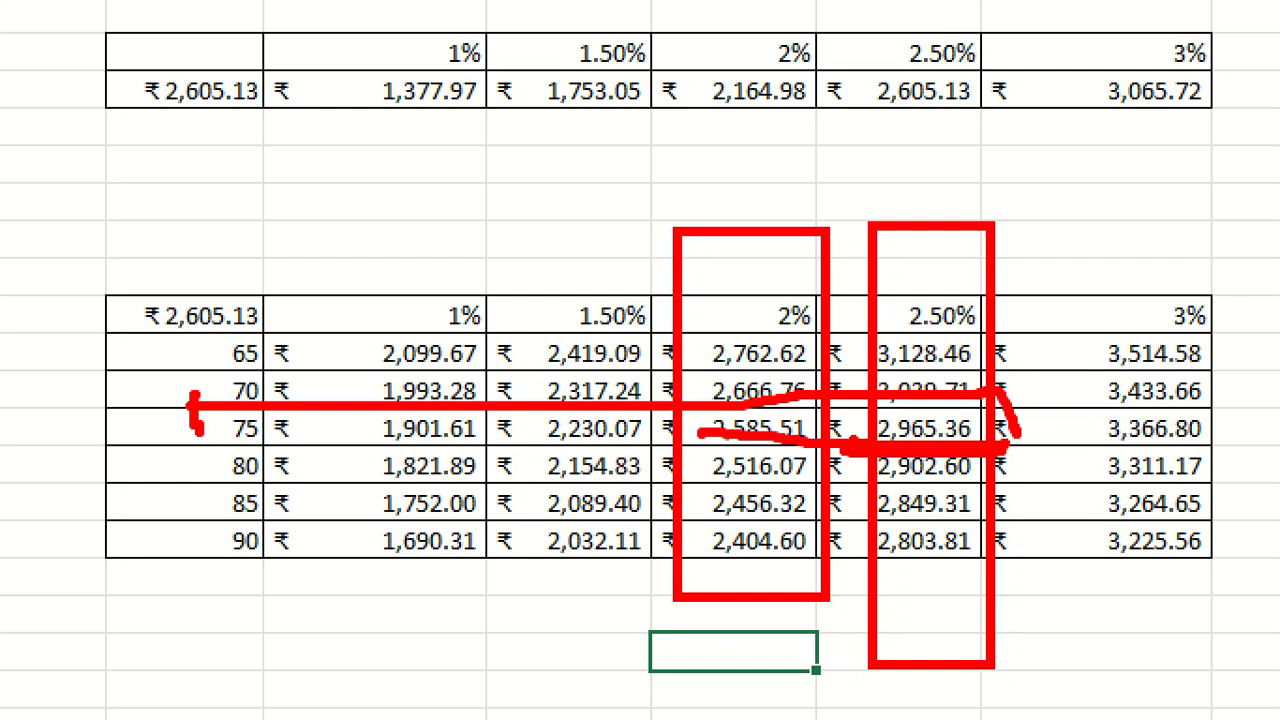
pyautogui.moveTo(786, 235)
pyautogui.mouseDown()
pyautogui.moveTo(962, 212)
pyautogui.moveTo(990, 222)
pyautogui.mouseUp()
pyautogui.moveTo(1004, 176); pyautogui.dragTo(990, 222)
pyautogui.press('Escape')
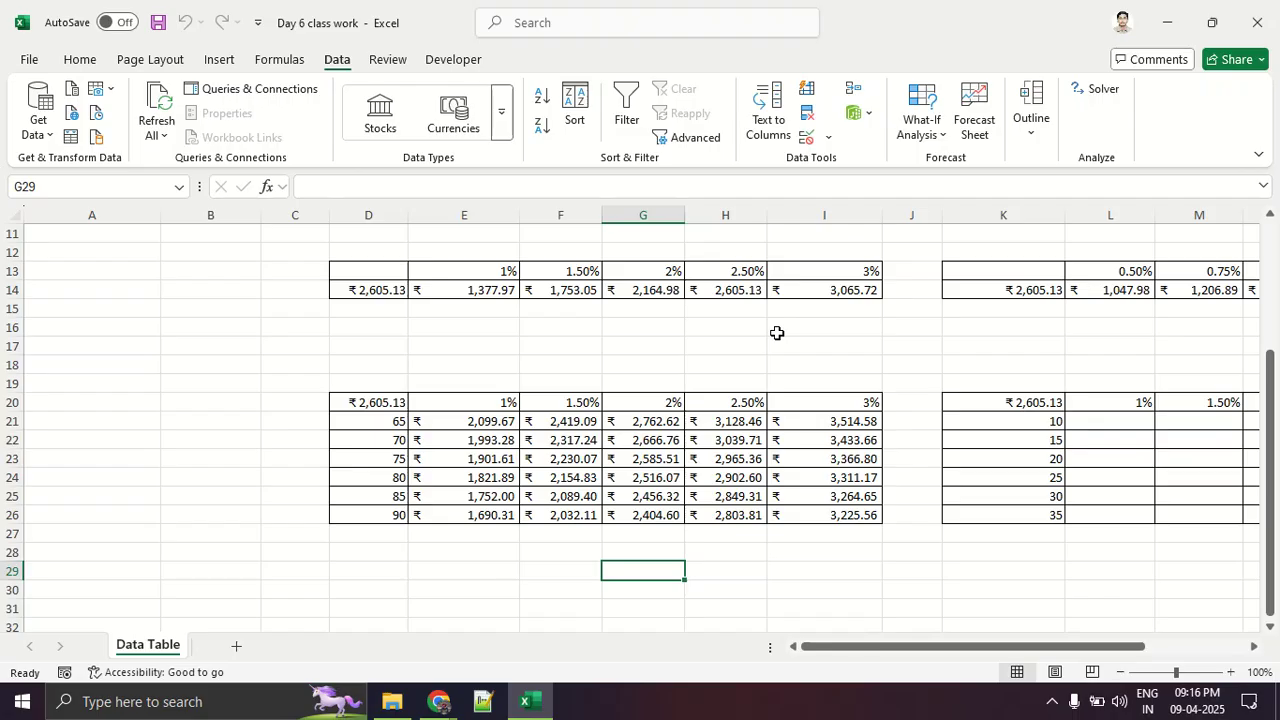
# Step: Annotate the 1% rate and its 65 month payment with the note 400, clear the markings, and inspect the formulas in E21 and F21
pyautogui.scroll(1, 506, 368)
pyautogui.scroll(-1, 506, 368)
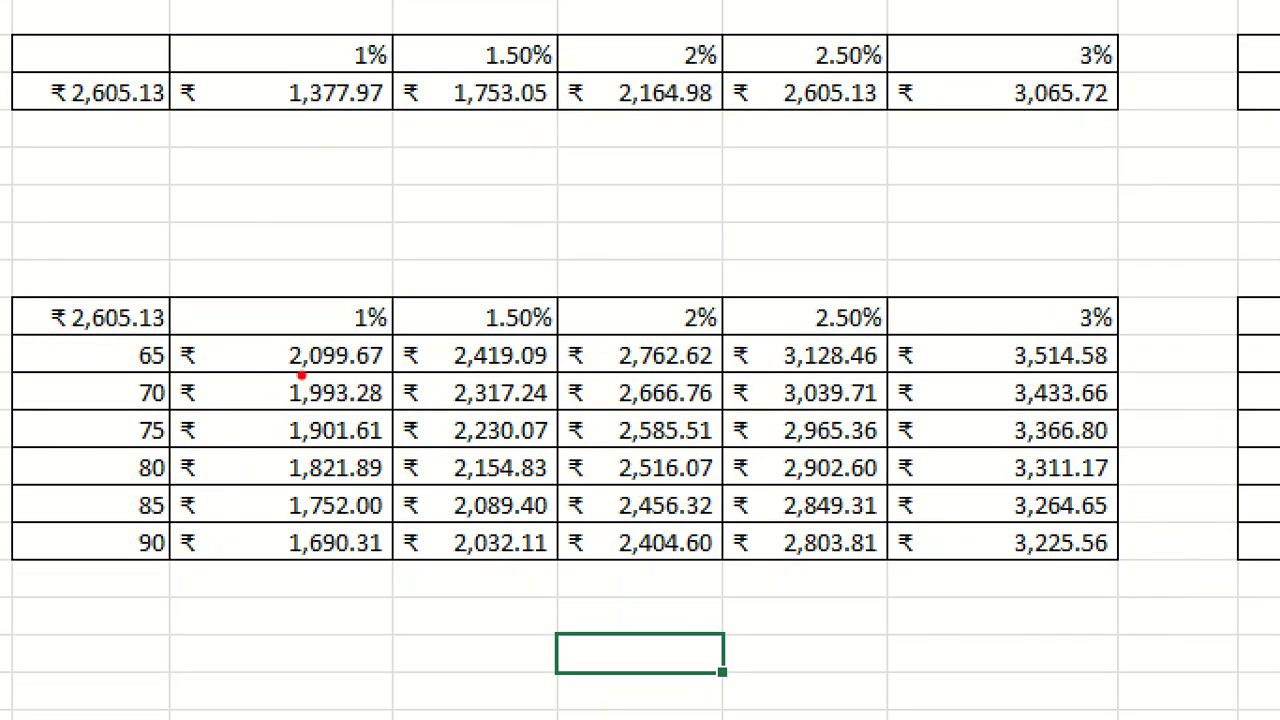
pyautogui.moveTo(355, 287)
pyautogui.mouseDown()
pyautogui.moveTo(343, 352)
pyautogui.moveTo(385, 287)
pyautogui.mouseUp()
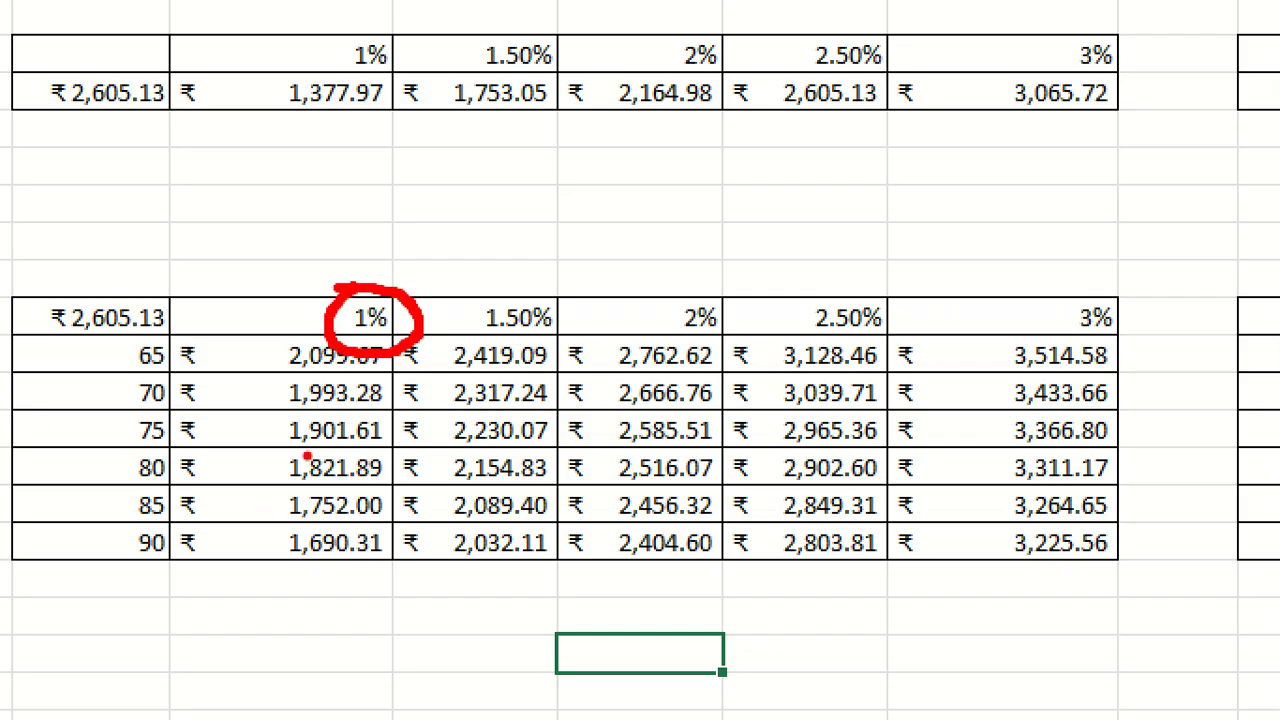
pyautogui.moveTo(115, 375); pyautogui.dragTo(396, 372)
pyautogui.moveTo(257, 338); pyautogui.dragTo(242, 258)
pyautogui.moveTo(232, 165)
pyautogui.mouseDown()
pyautogui.moveTo(304, 215)
pyautogui.moveTo(350, 190)
pyautogui.moveTo(447, 205)
pyautogui.mouseUp()
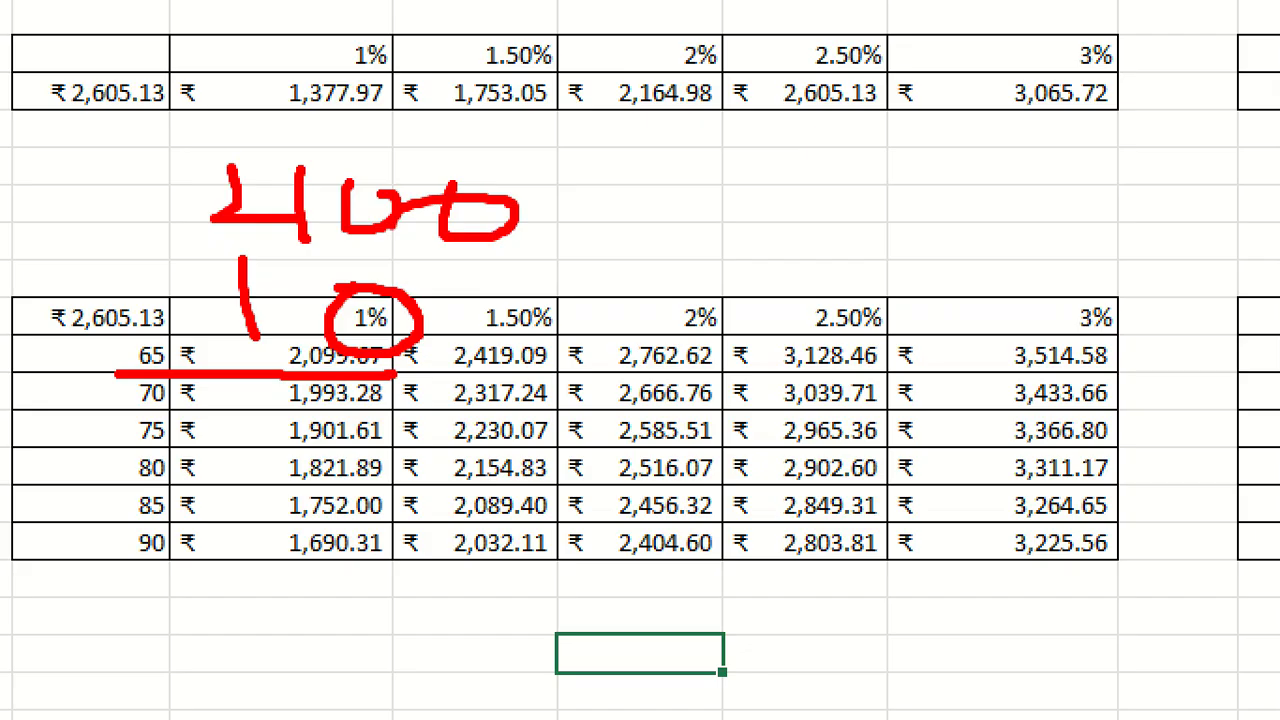
pyautogui.press('Escape')
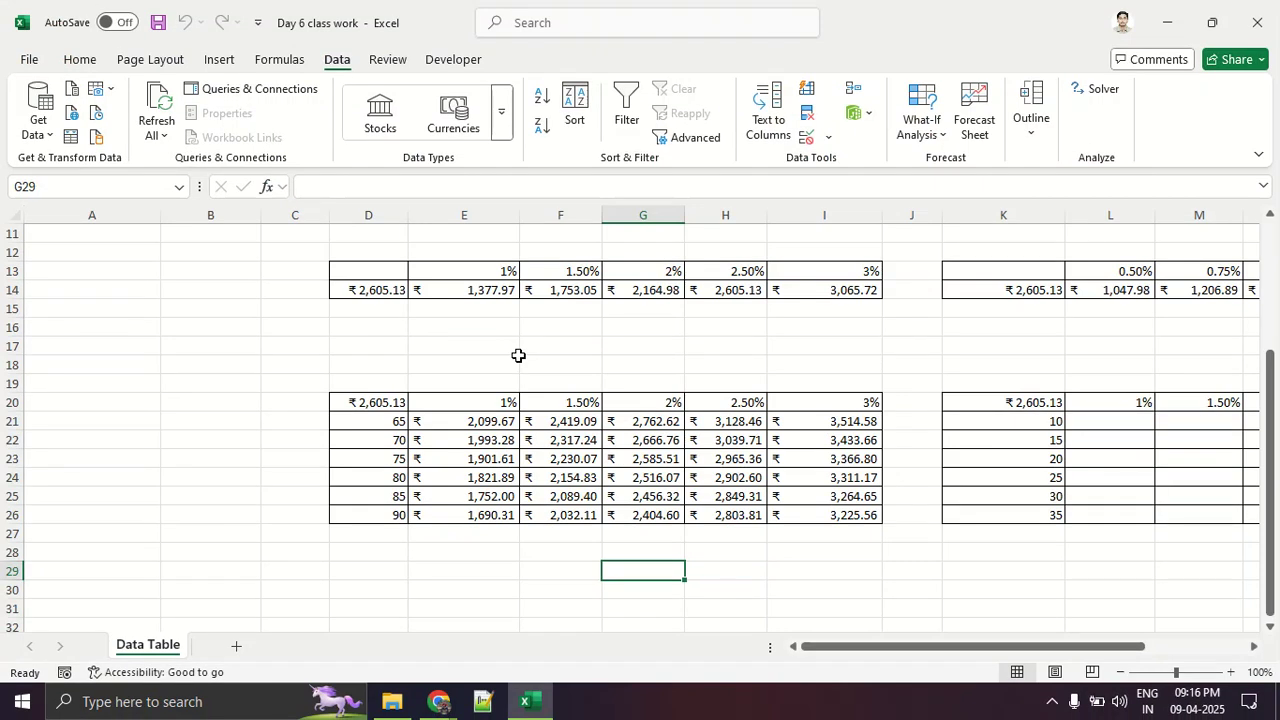
pyautogui.click(469, 416)
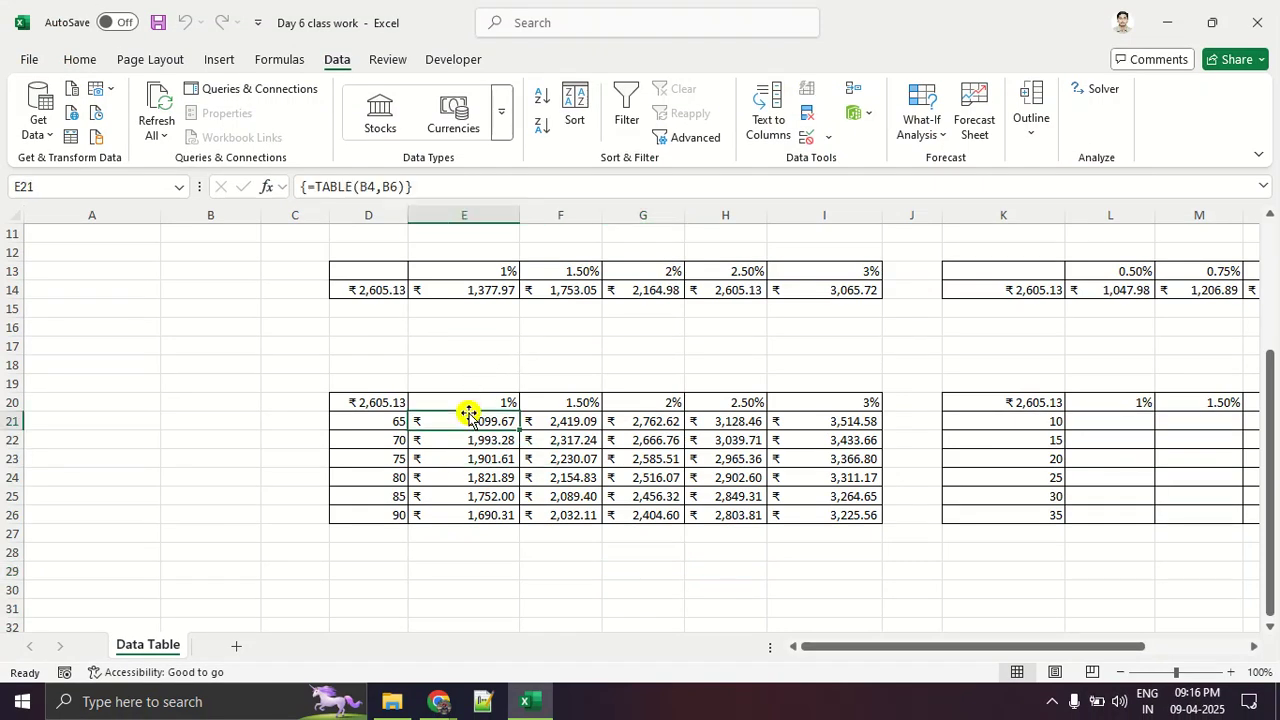
pyautogui.click(566, 416)
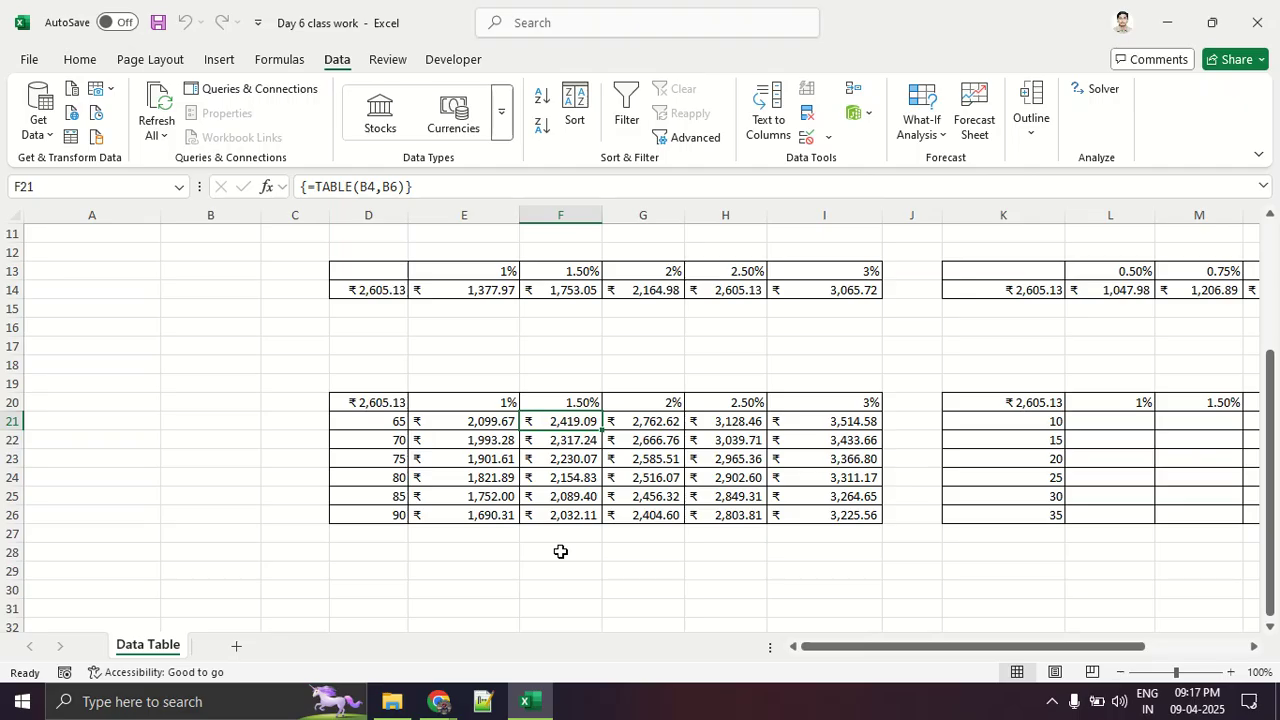
# Step: Switch to the Google Meet call in Chrome to check the meeting, and return to the Excel workbook
pyautogui.click(437, 701)
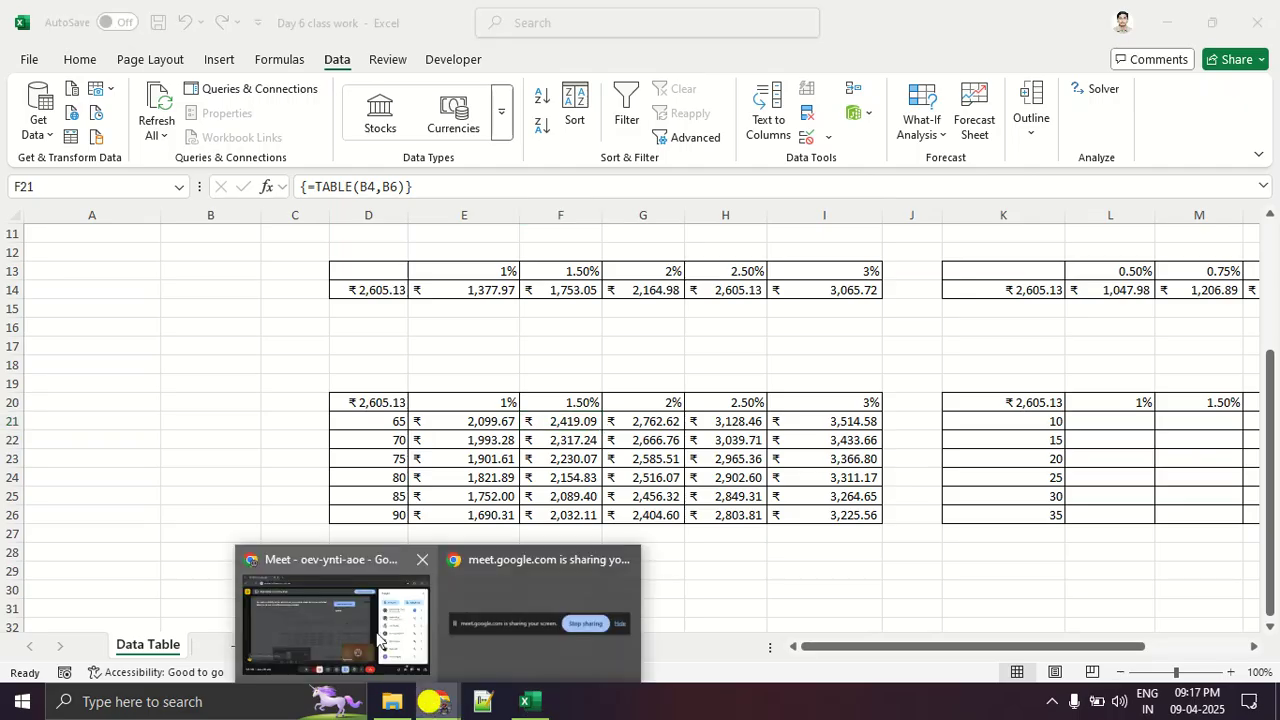
pyautogui.click(380, 640)
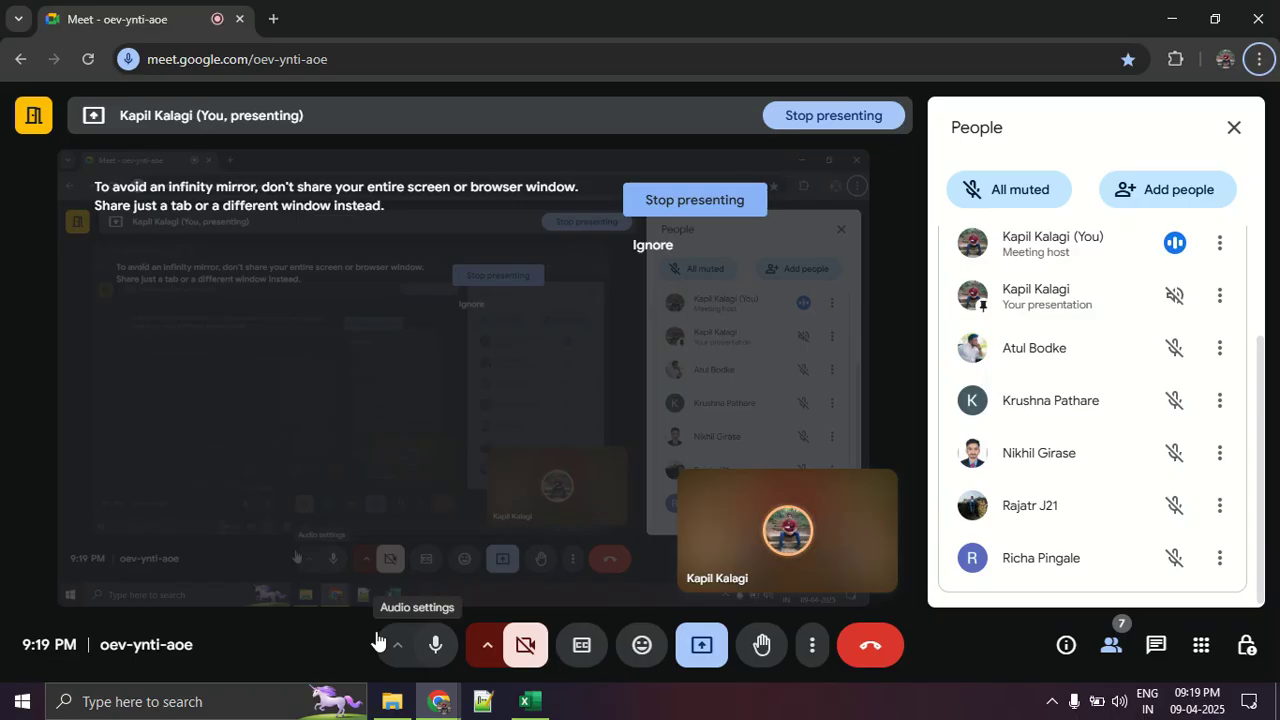
pyautogui.hotkey('alt', 'Tab')
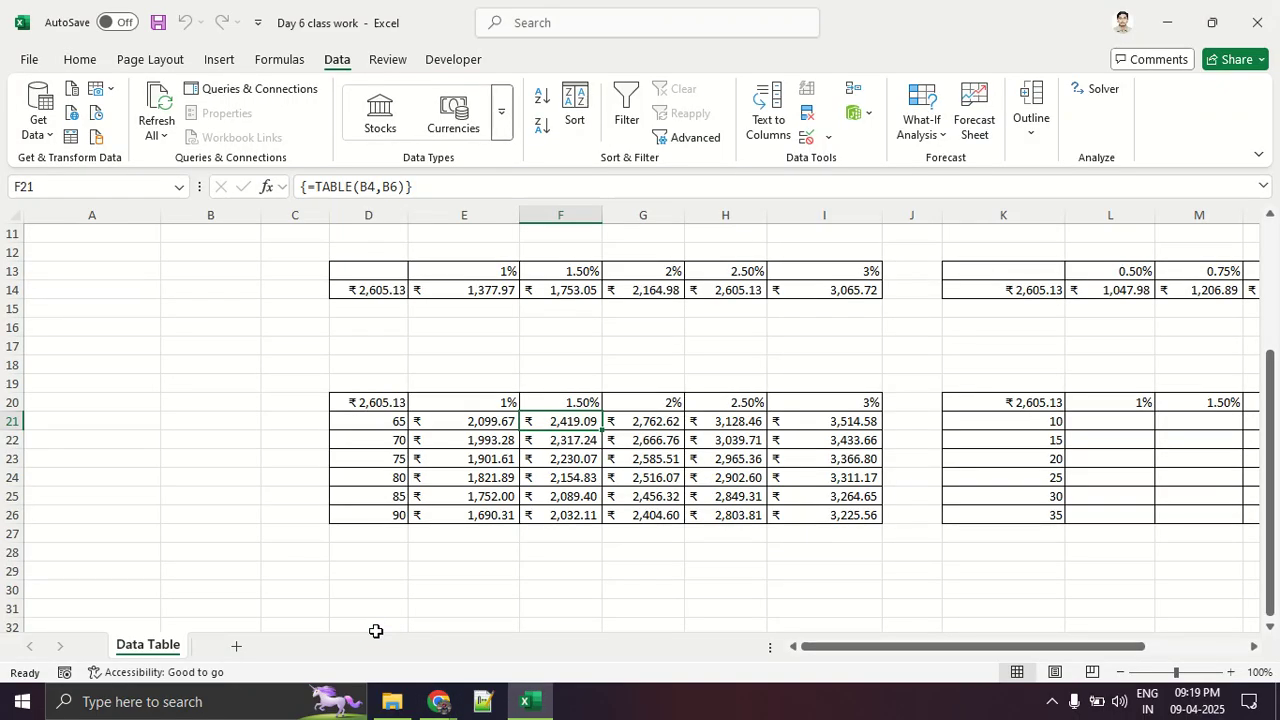
# Step: Review the two-variable table, checking the loan amount in B2 and the formulas in E21, I26, I22 and I21
pyautogui.click(528, 589)
pyautogui.moveTo(374, 383); pyautogui.dragTo(848, 548)
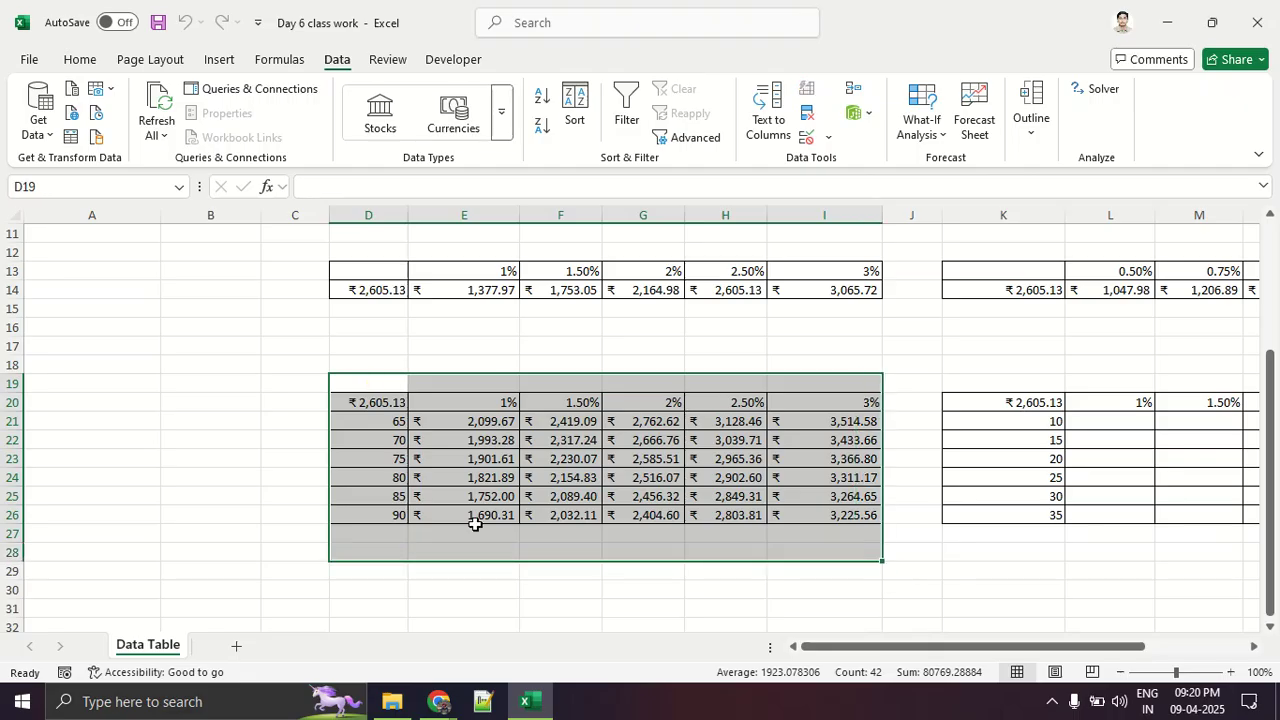
pyautogui.click(475, 527)
pyautogui.scroll(4, 406, 445)
pyautogui.click(190, 262)
pyautogui.scroll(-5, 190, 262)
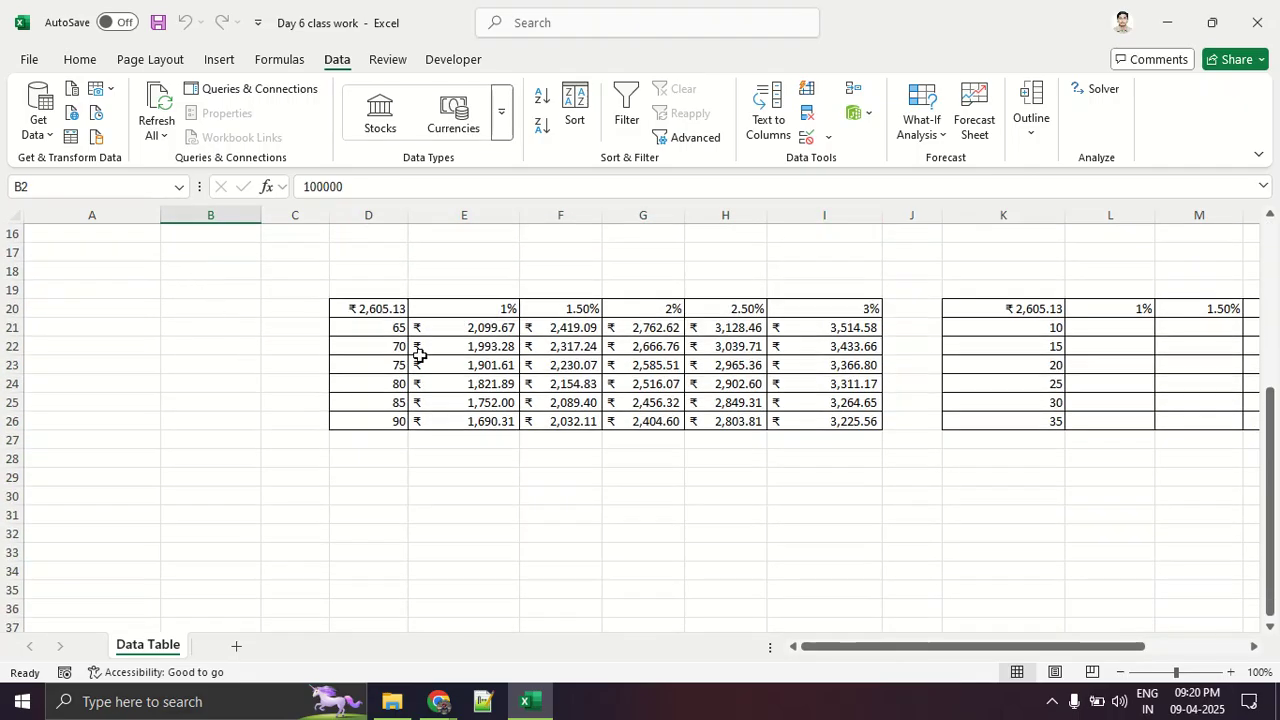
pyautogui.click(433, 329)
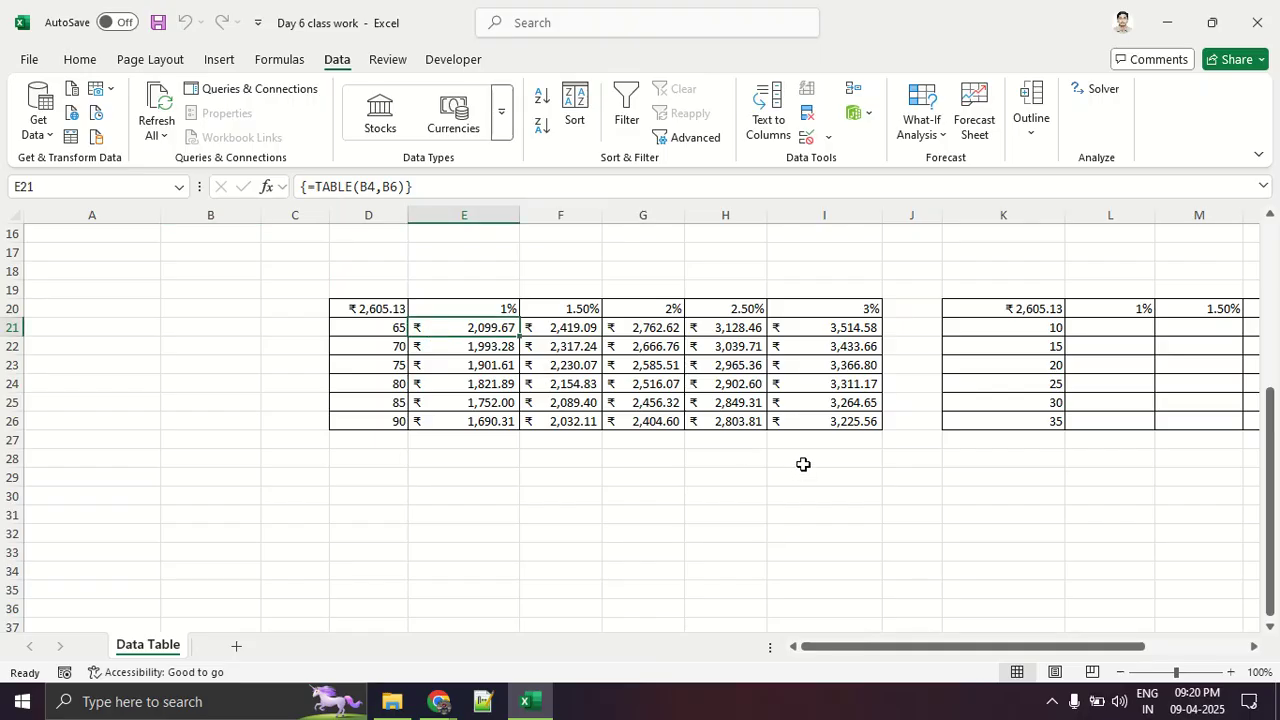
pyautogui.click(819, 428)
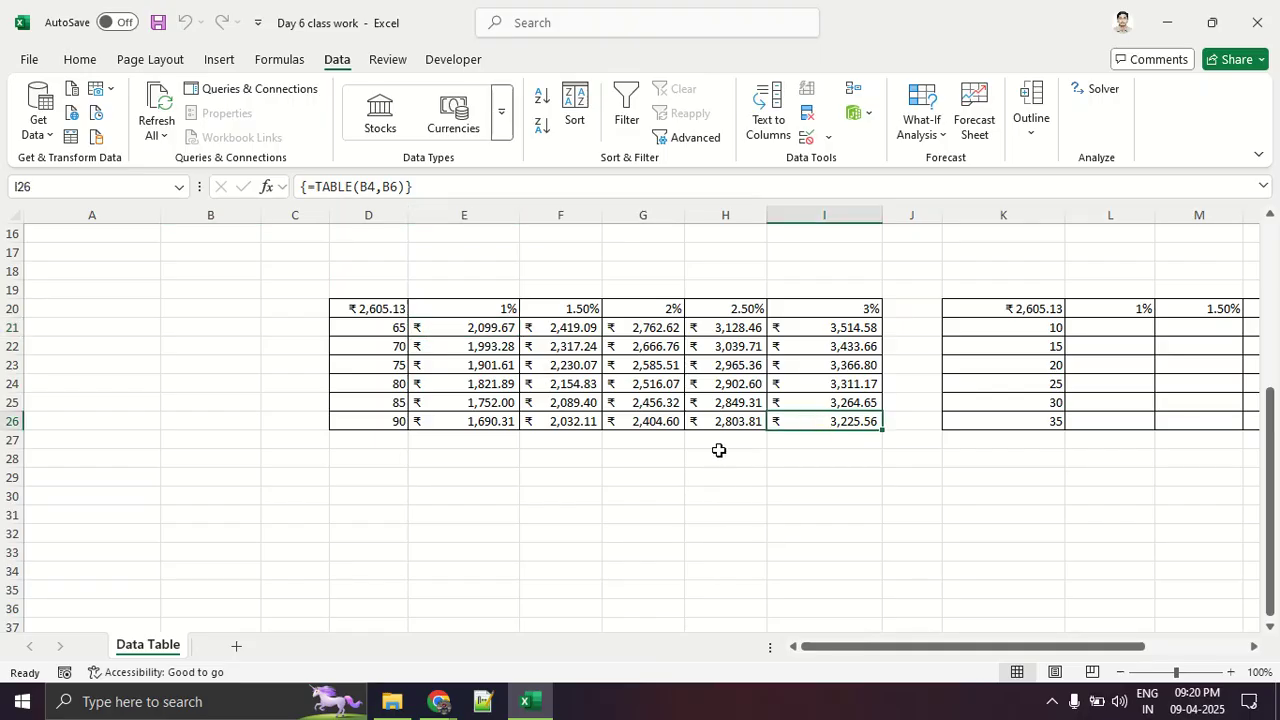
pyautogui.click(822, 350)
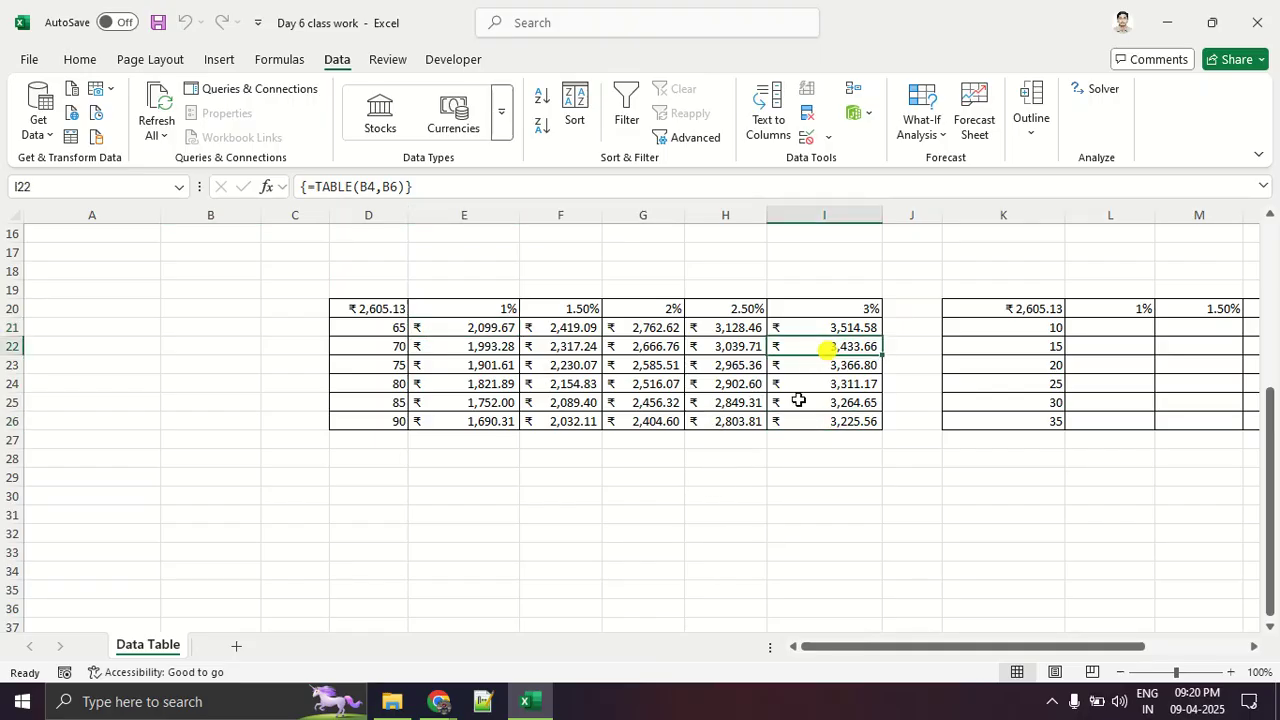
pyautogui.click(806, 331)
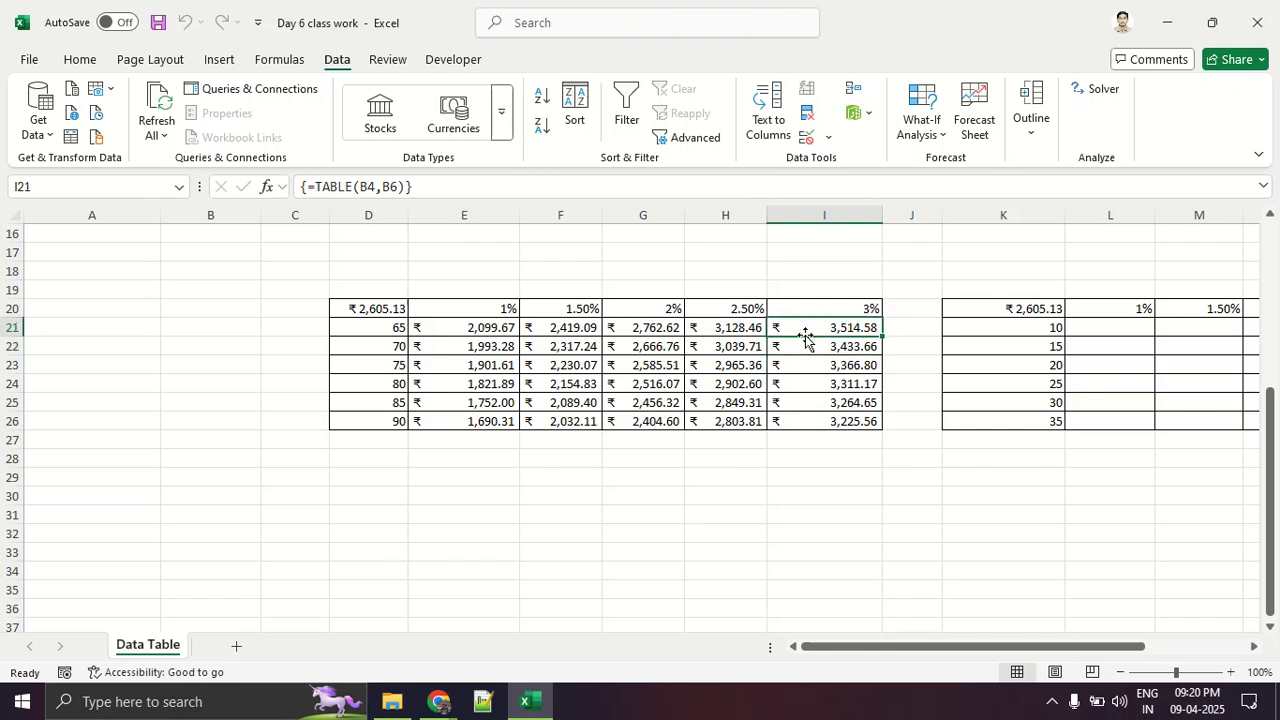
pyautogui.scroll(3, 730, 497)
pyautogui.scroll(-5, 733, 496)
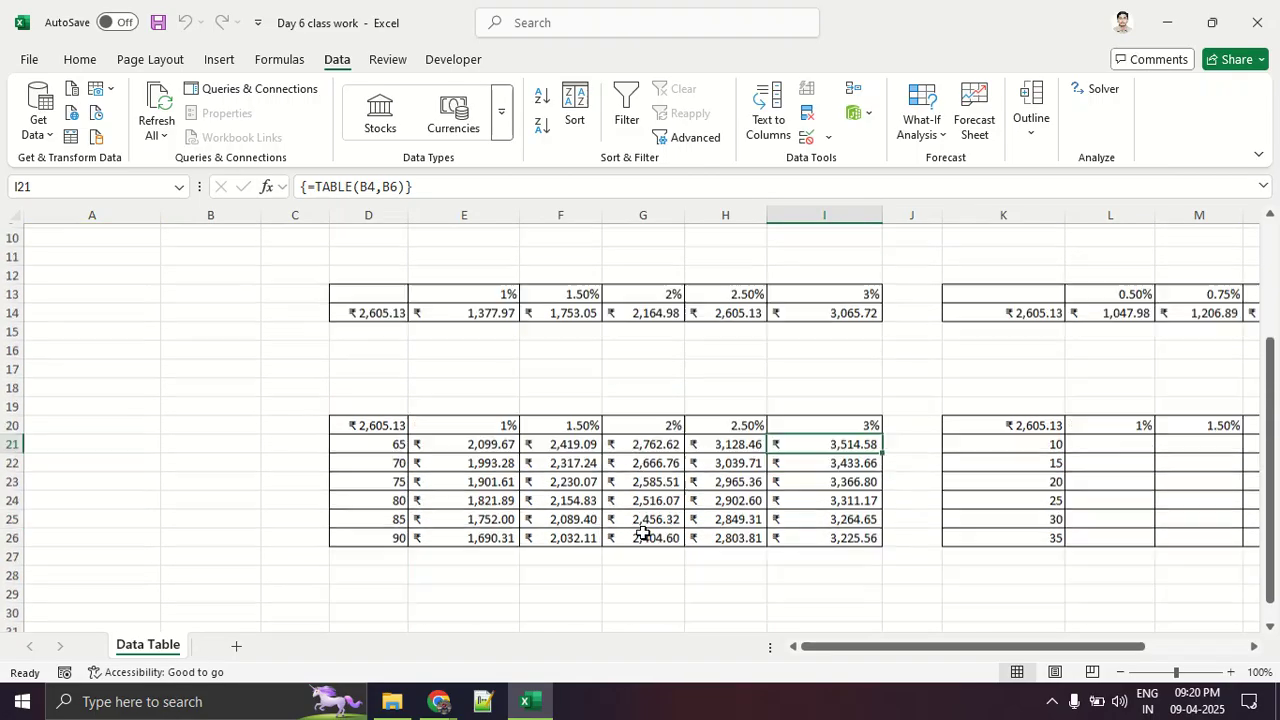
# Step: Clear corner cell K20 of the second two-variable table and highlight its rate and term headings
pyautogui.moveTo(993, 652); pyautogui.dragTo(1093, 650)
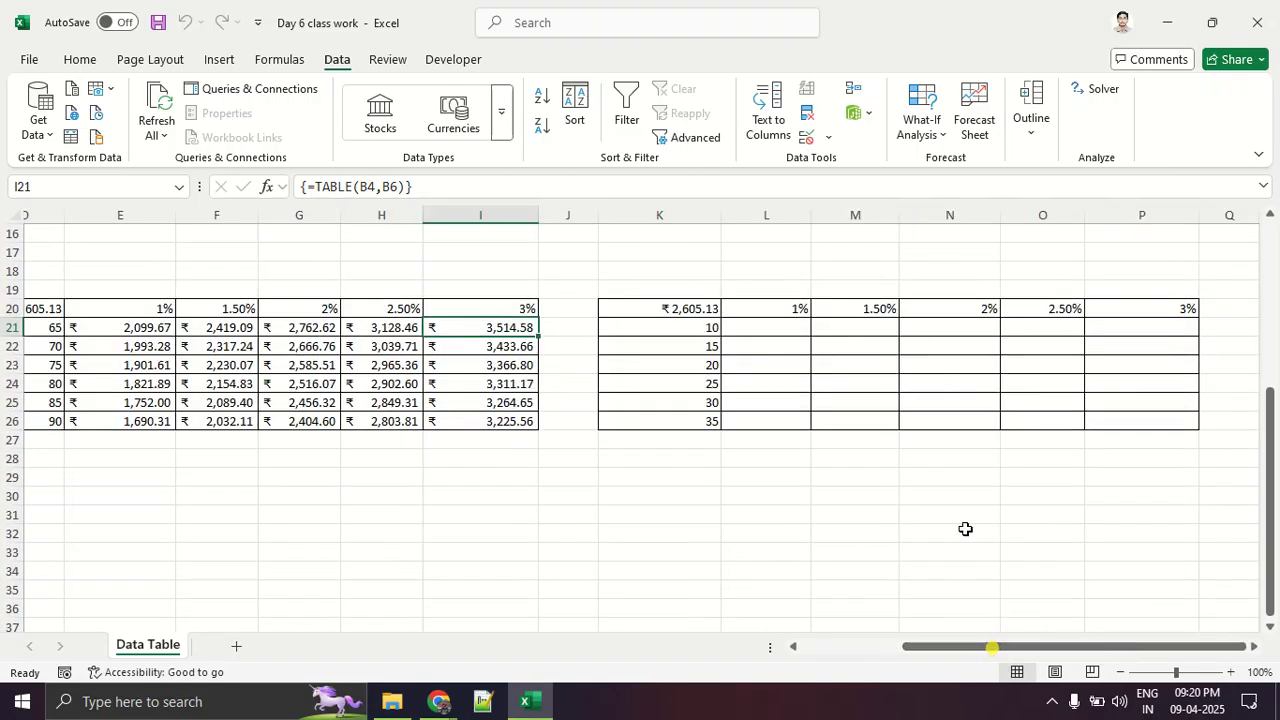
pyautogui.scroll(2, 900, 510)
pyautogui.click(689, 403)
pyautogui.press('Delete')
pyautogui.moveTo(816, 394); pyautogui.dragTo(1063, 400)
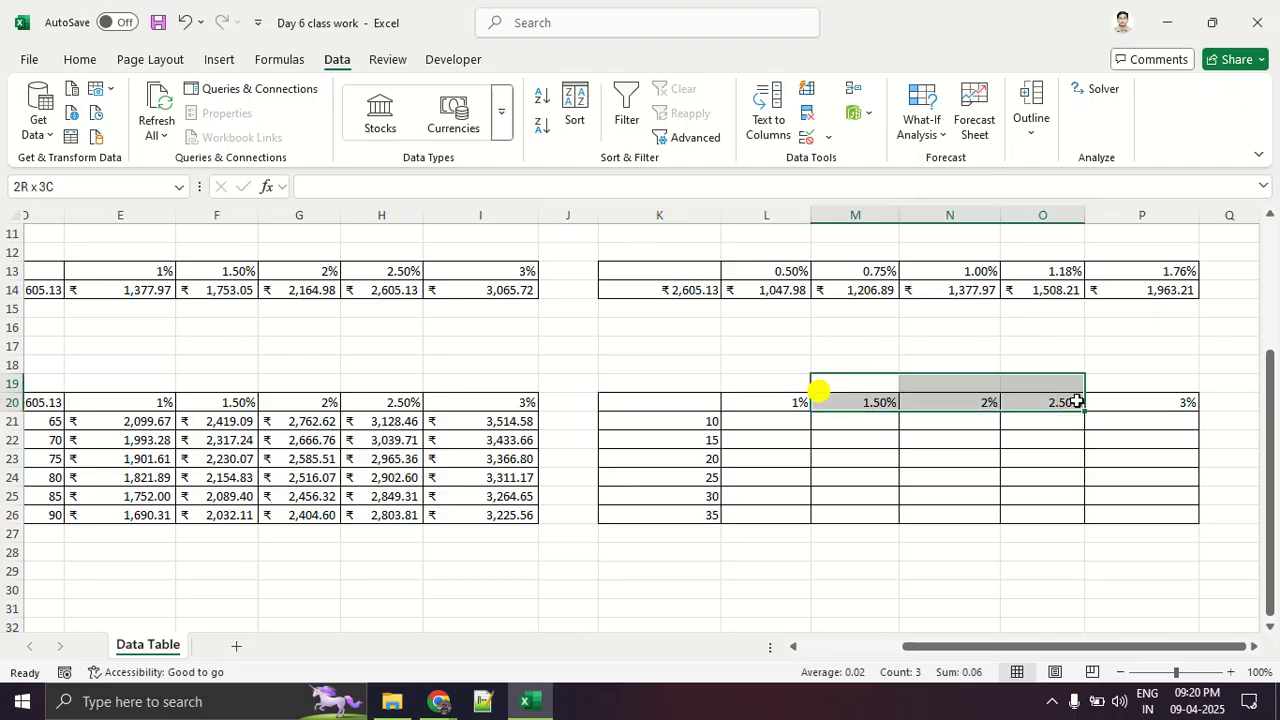
pyautogui.moveTo(688, 418); pyautogui.dragTo(680, 506)
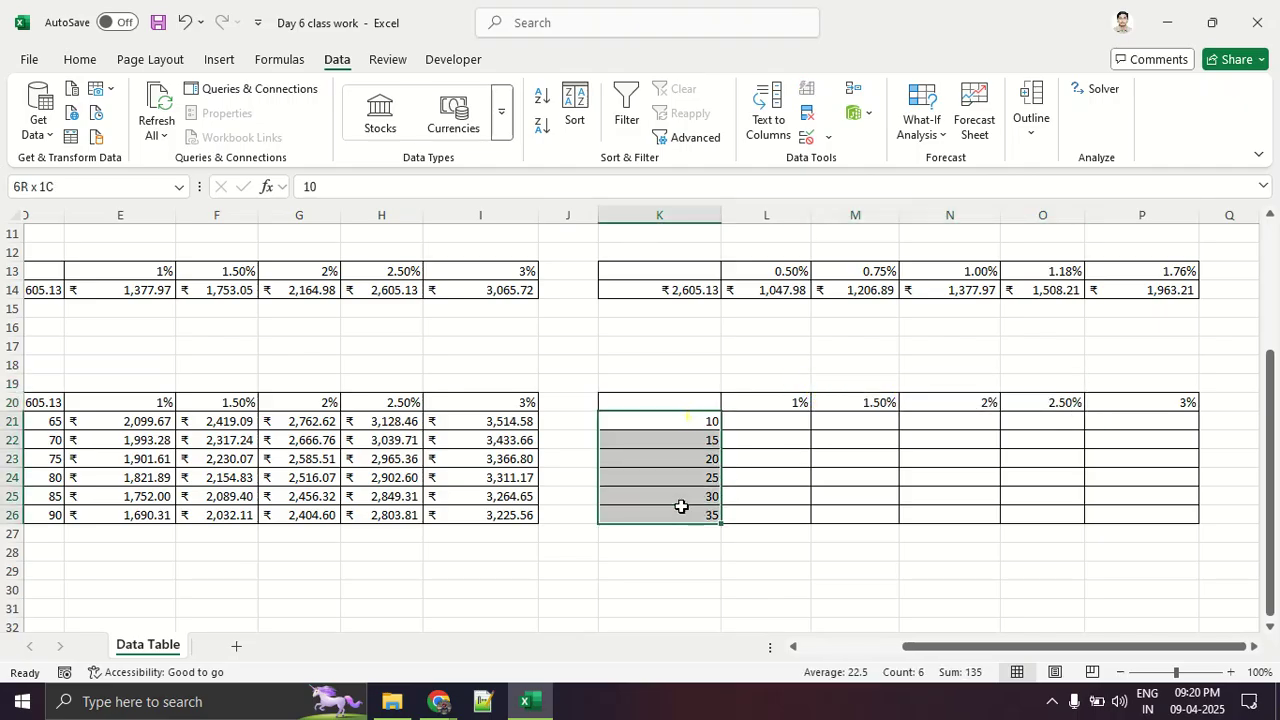
pyautogui.click(806, 504)
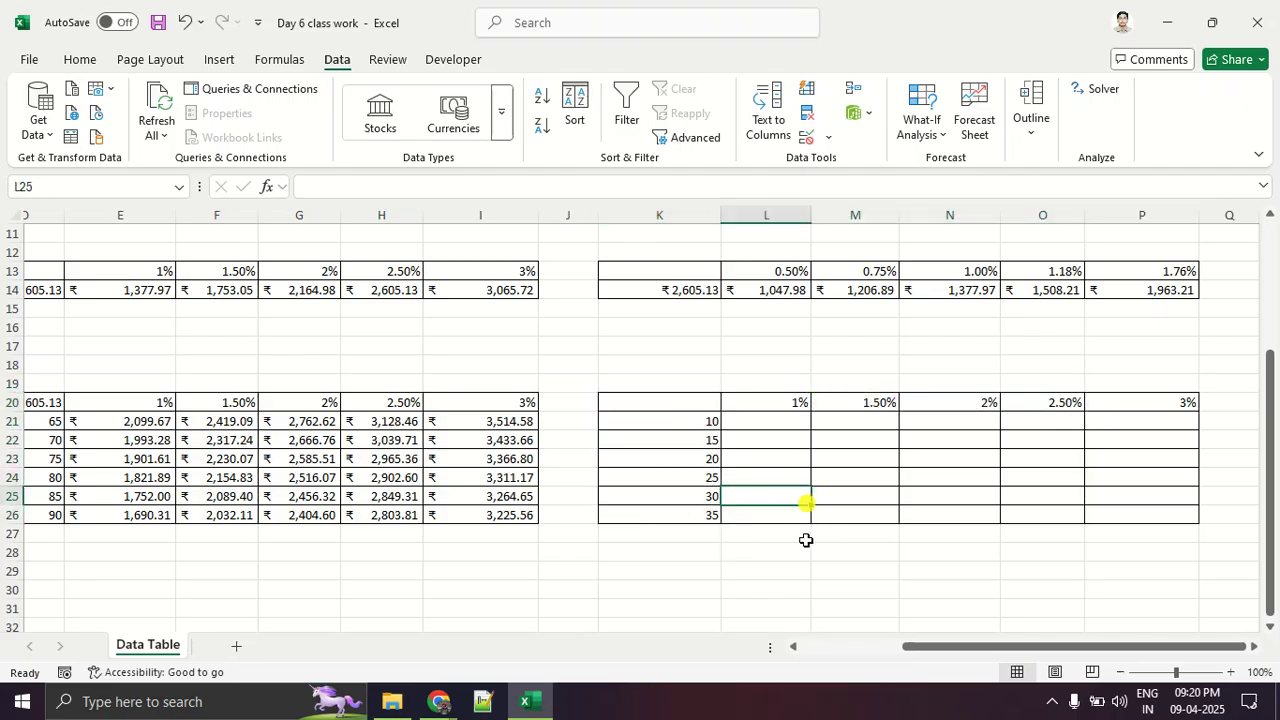
# Step: Remove all borders from the range K20:P26
pyautogui.moveTo(701, 404); pyautogui.dragTo(1150, 512)
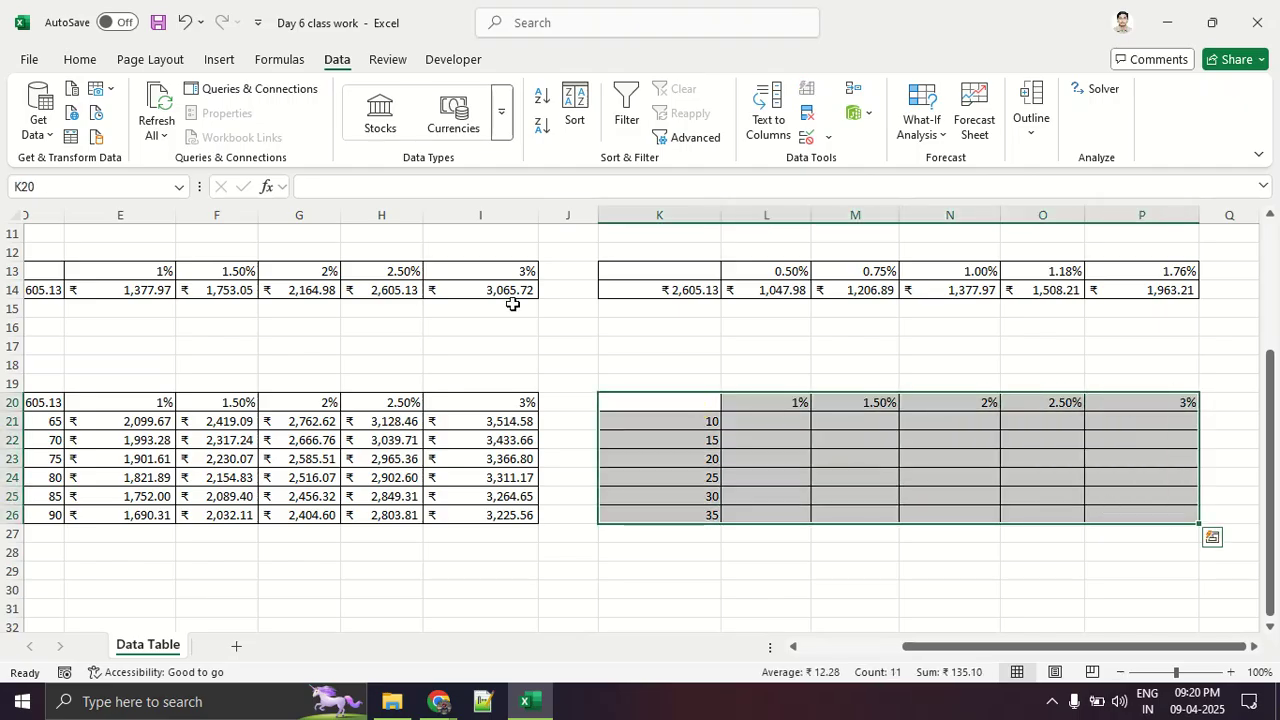
pyautogui.click(92, 59)
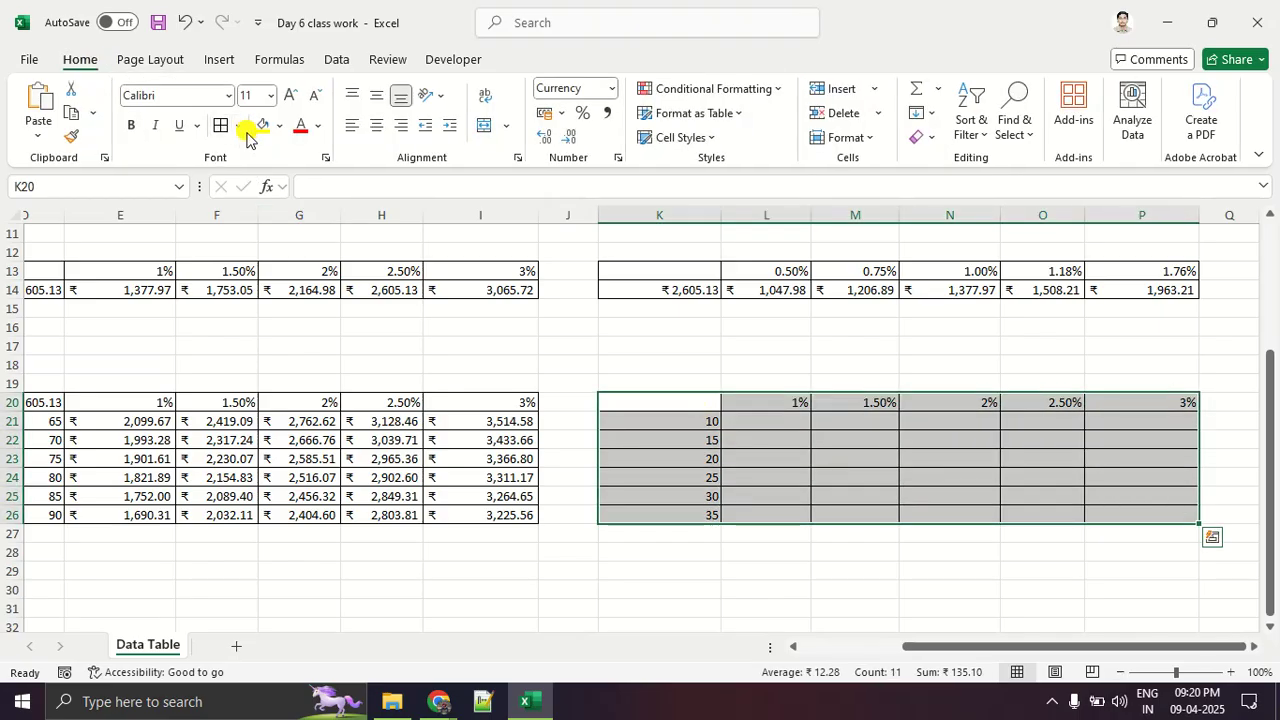
pyautogui.click(238, 125)
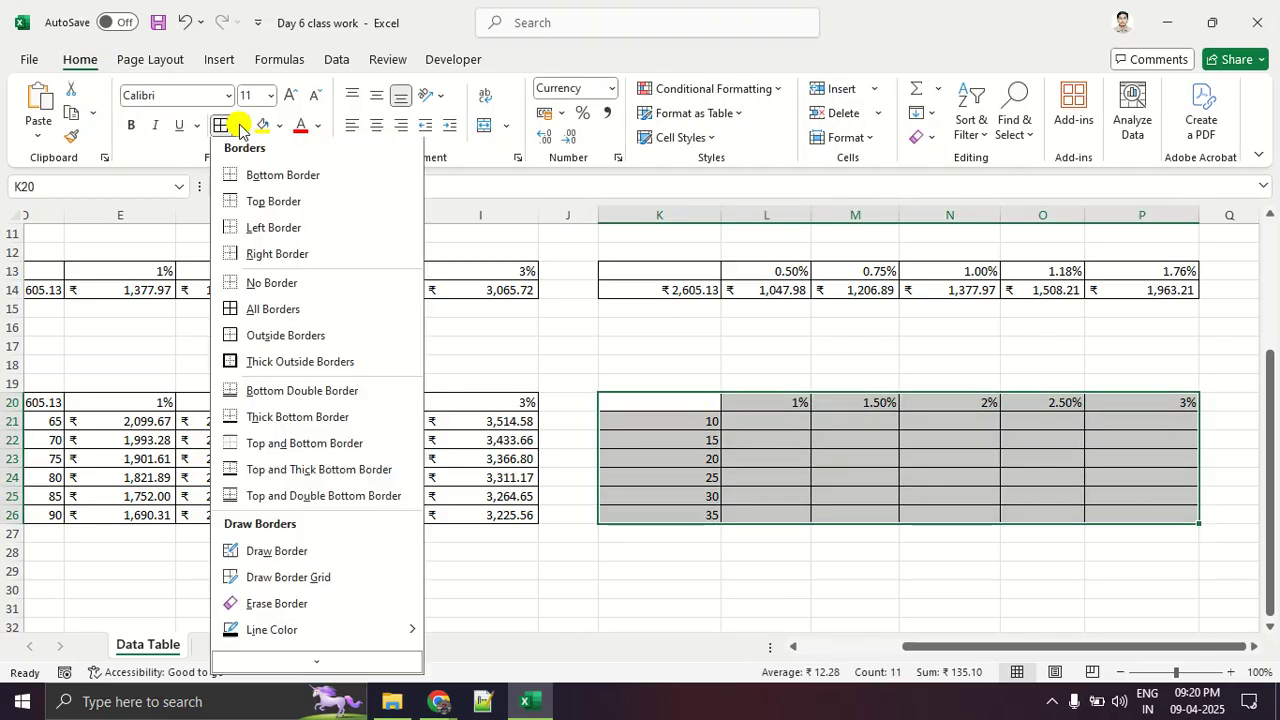
pyautogui.click(258, 286)
pyautogui.click(654, 533)
# Step: Point out the terms in K21:K26 and rates in L20:P20, and link K20 to the monthly payment with =B7
pyautogui.moveTo(708, 423); pyautogui.dragTo(698, 510)
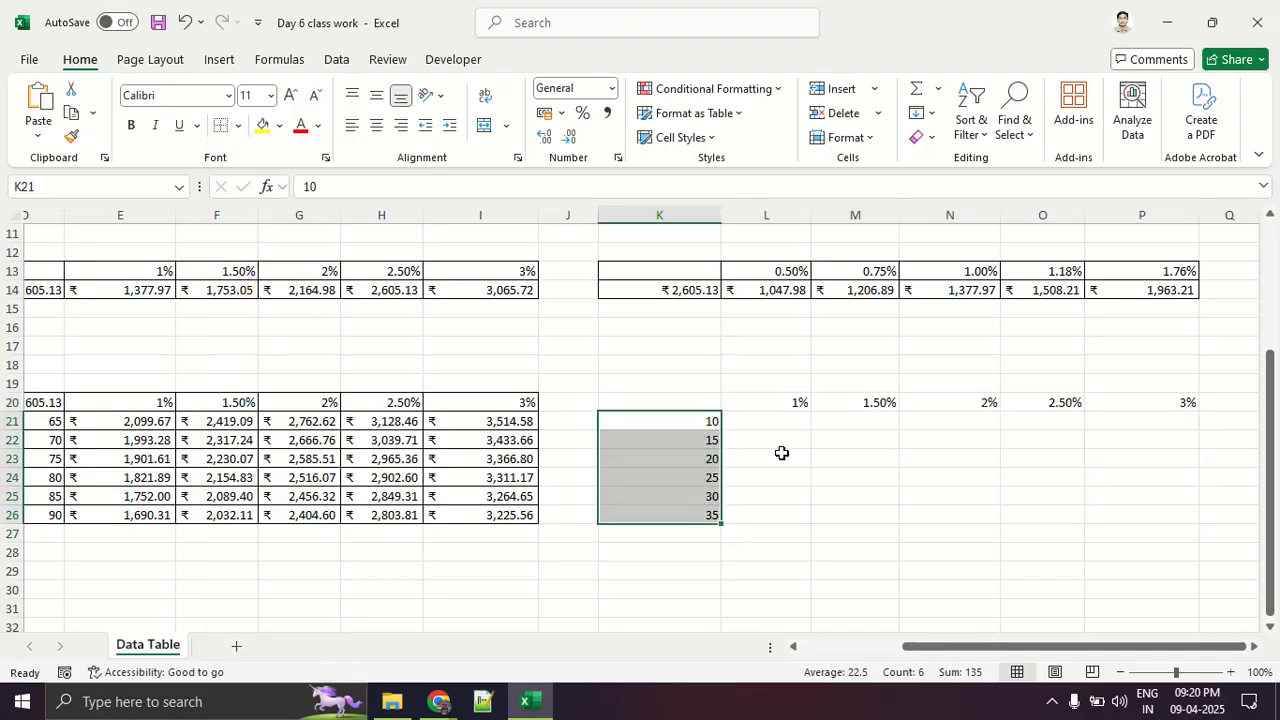
pyautogui.moveTo(768, 400); pyautogui.dragTo(1119, 401)
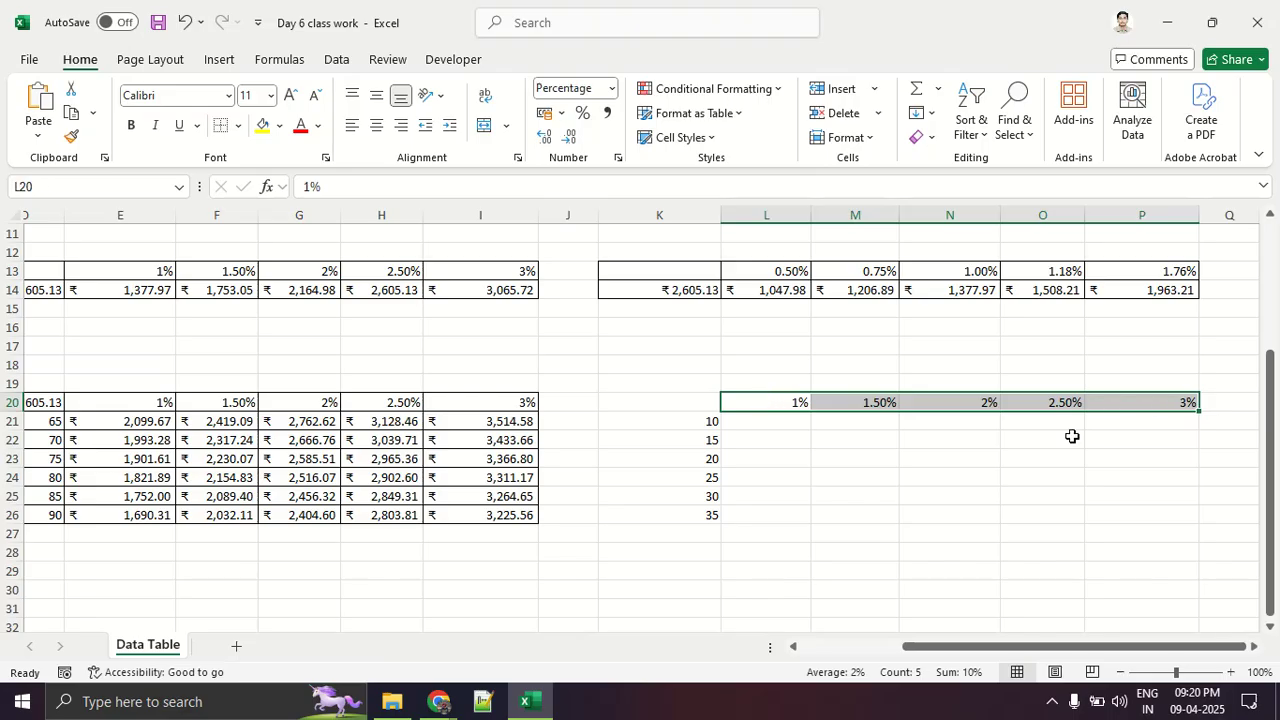
pyautogui.click(968, 514)
pyautogui.click(711, 400)
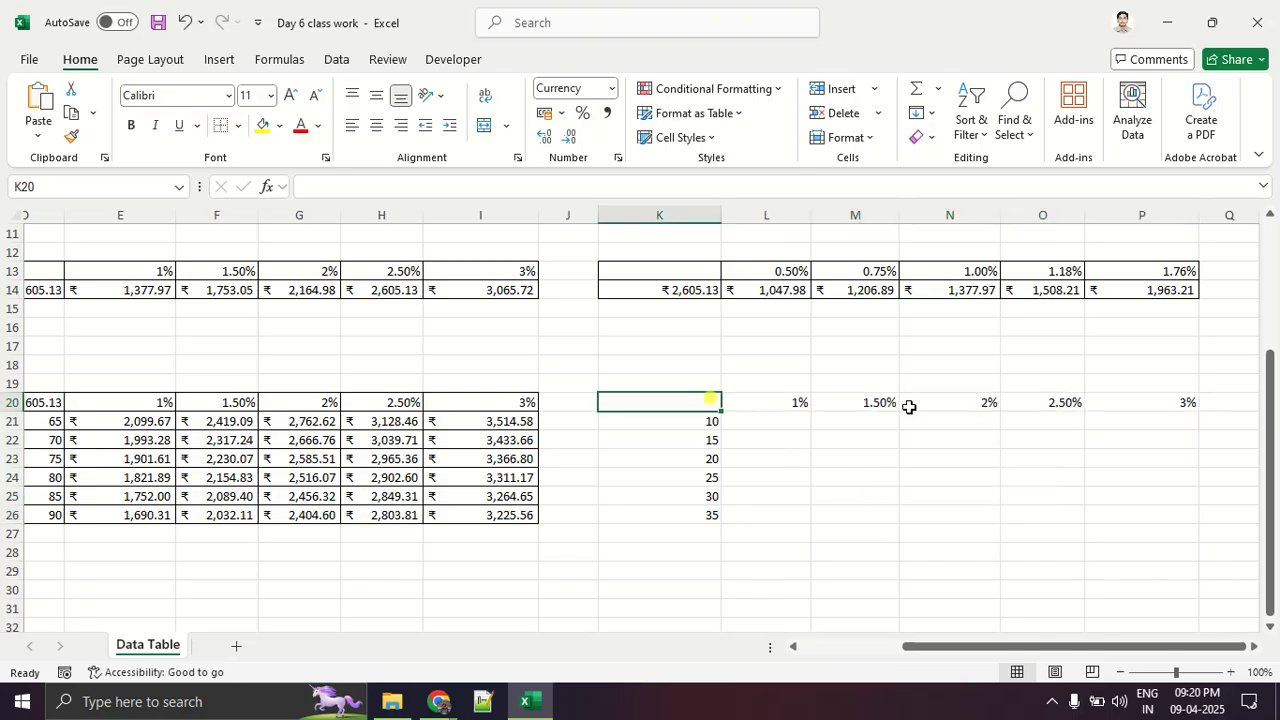
pyautogui.write('=')
pyautogui.moveTo(940, 646); pyautogui.dragTo(838, 647)
pyautogui.scroll(4, 217, 333)
pyautogui.click(226, 342)
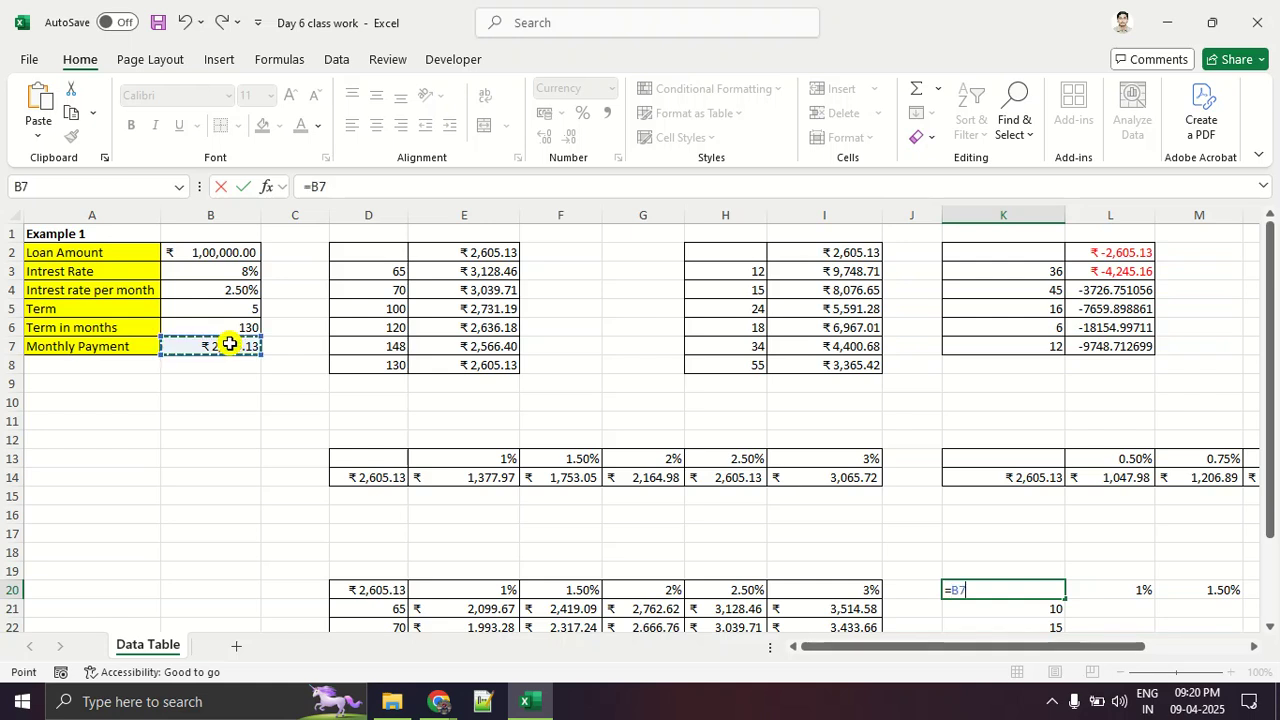
pyautogui.press('Return')
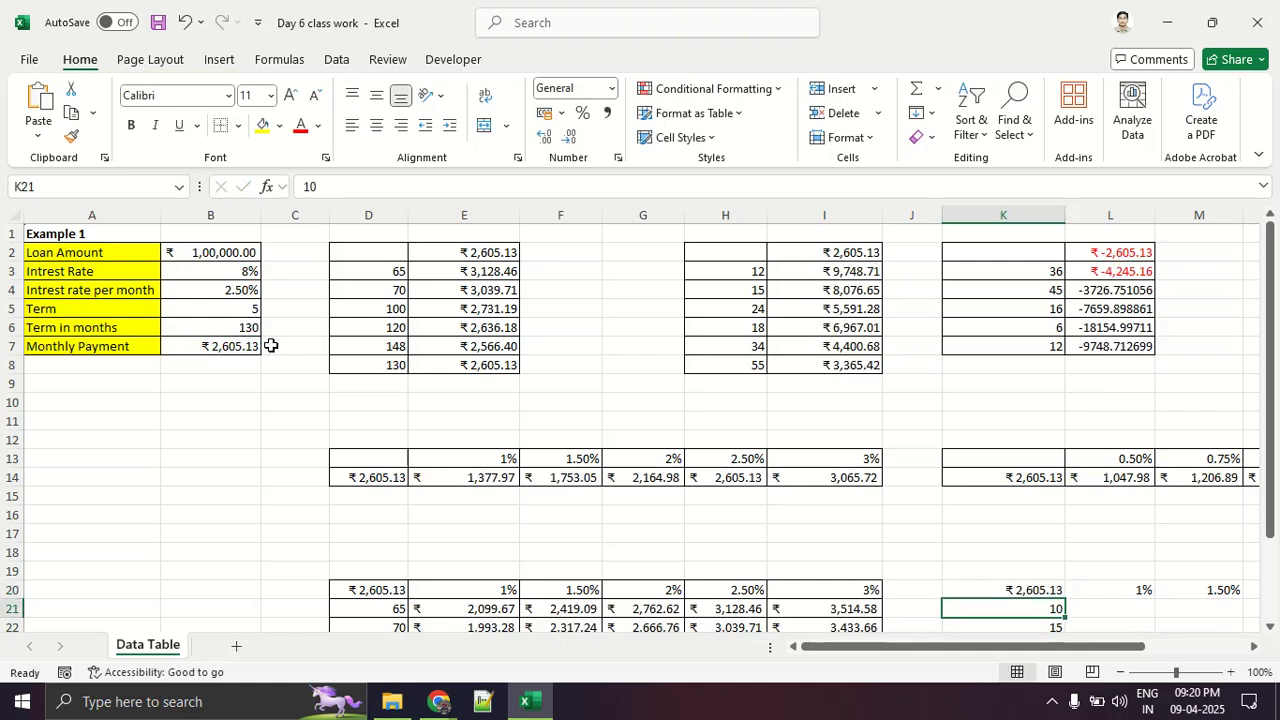
# Step: Start a what-if Data Table on K20:P26 with the monthly interest rate in B4 as the row input cell
pyautogui.scroll(-3, 650, 358)
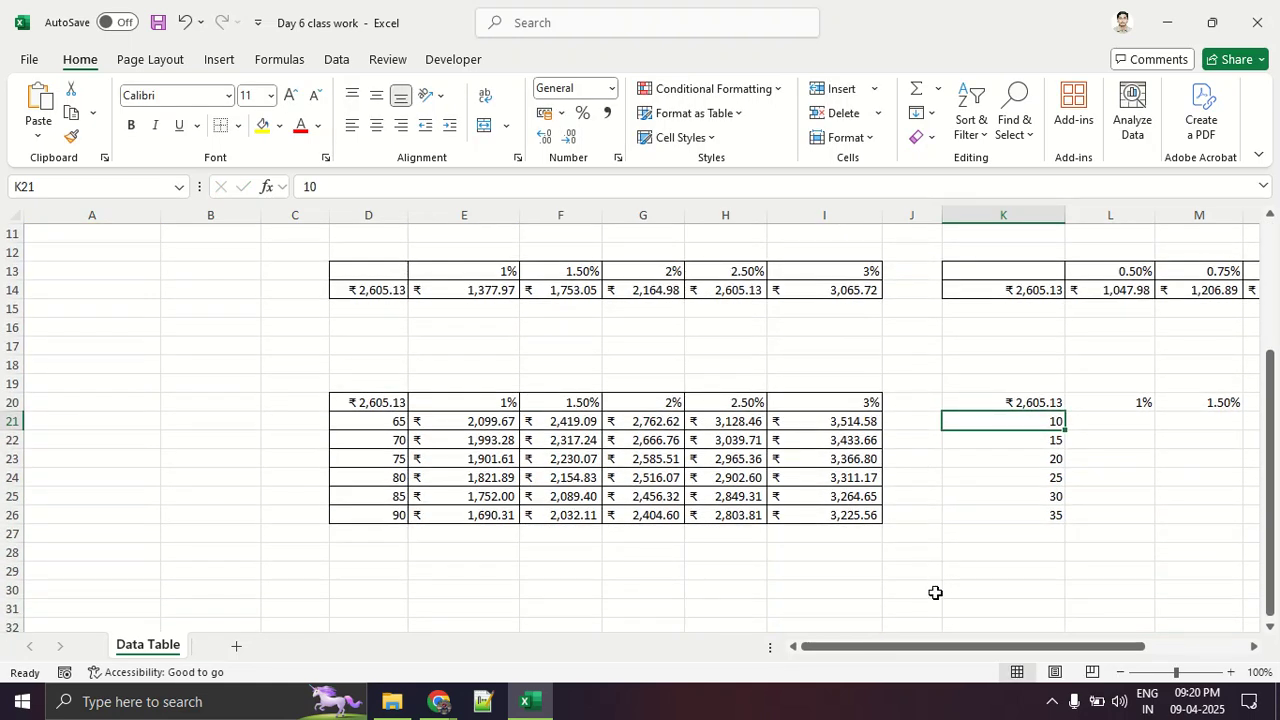
pyautogui.moveTo(929, 647); pyautogui.dragTo(1040, 655)
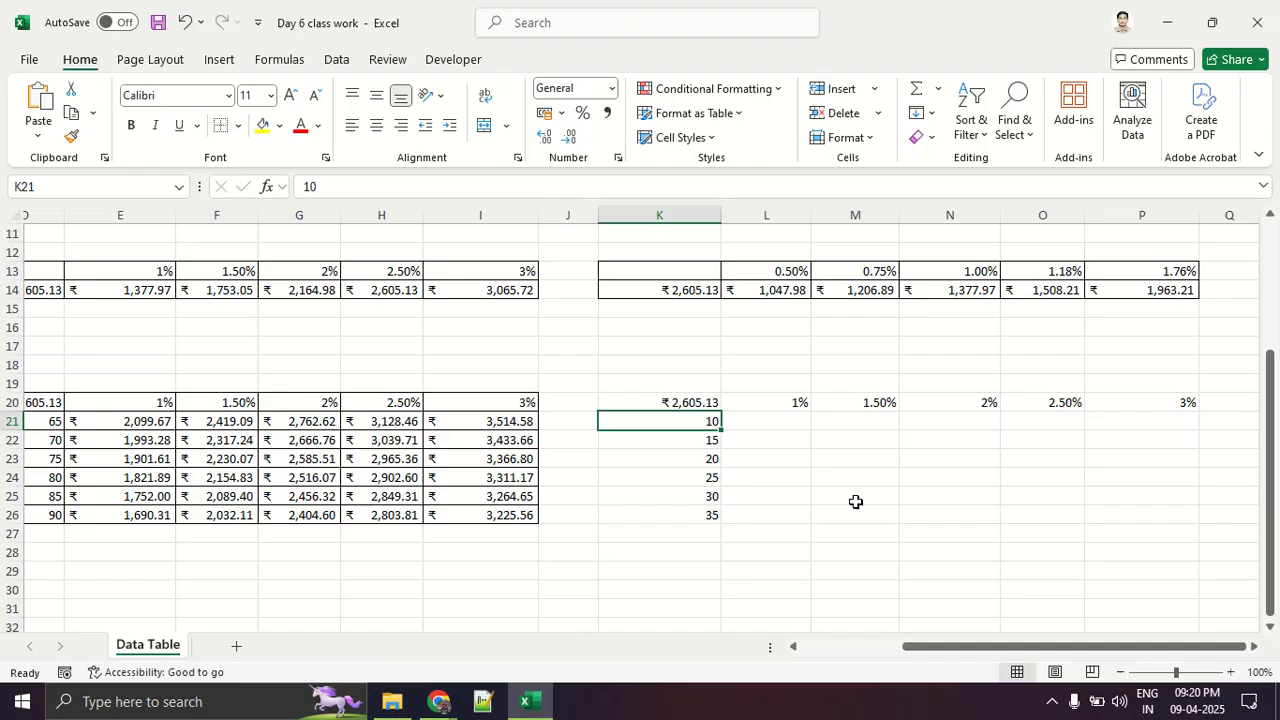
pyautogui.moveTo(694, 400); pyautogui.dragTo(1106, 518)
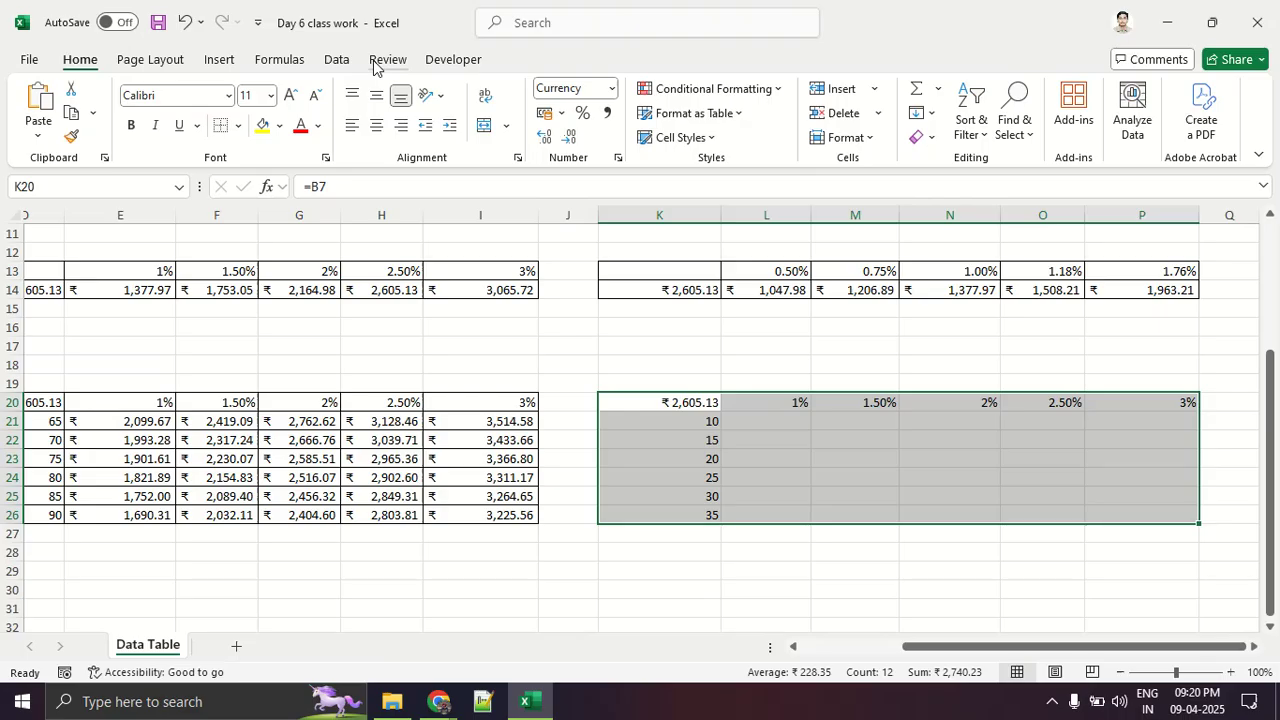
pyautogui.click(329, 62)
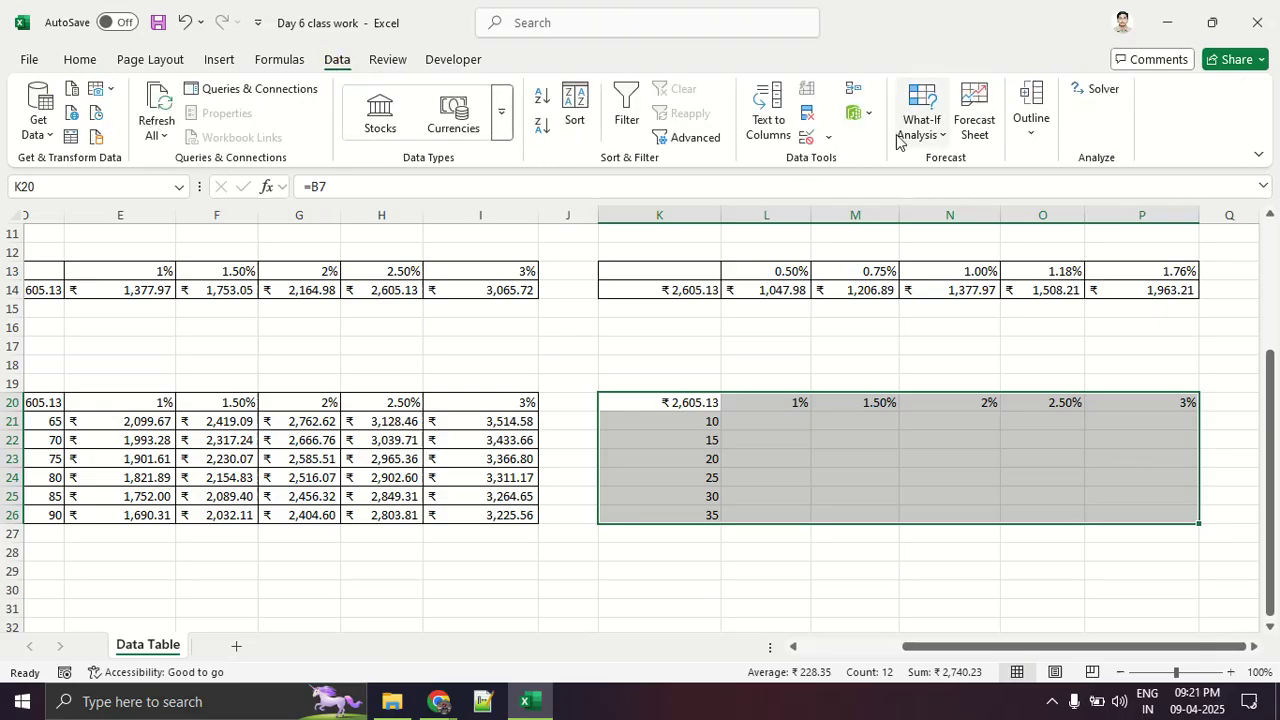
pyautogui.click(915, 133)
pyautogui.click(910, 214)
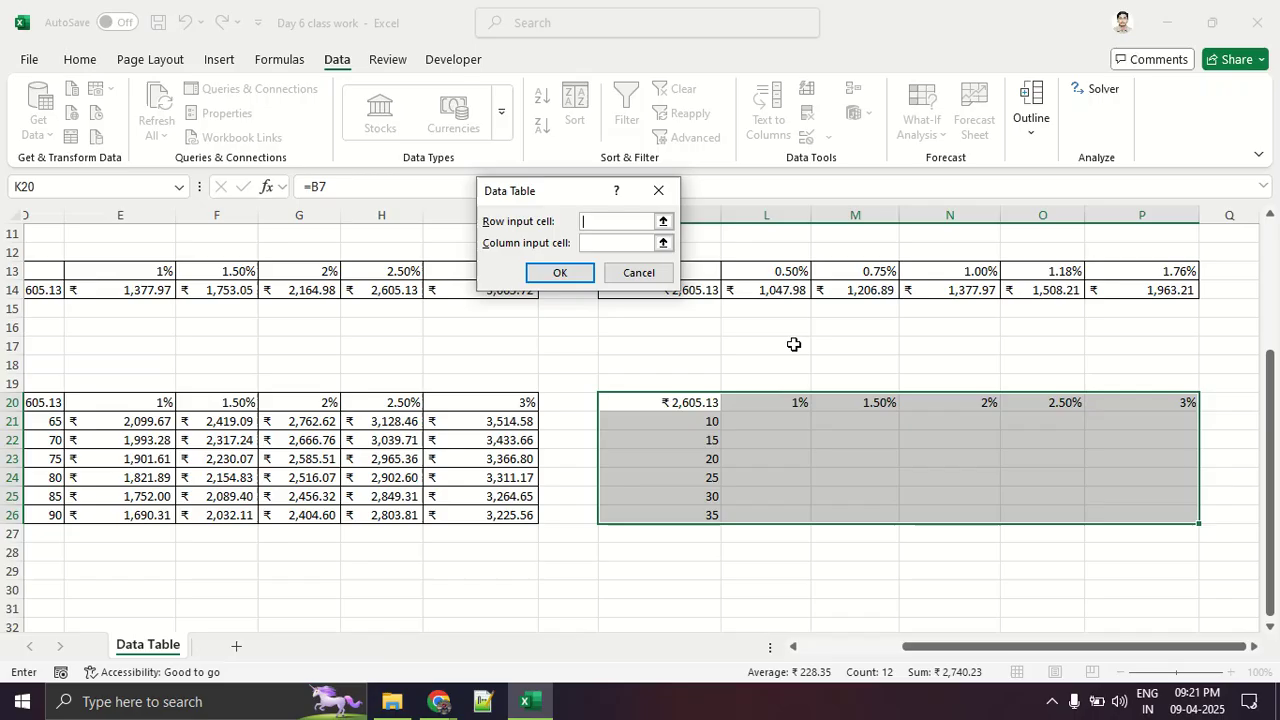
pyautogui.moveTo(937, 646); pyautogui.dragTo(673, 654)
pyautogui.scroll(4, 426, 411)
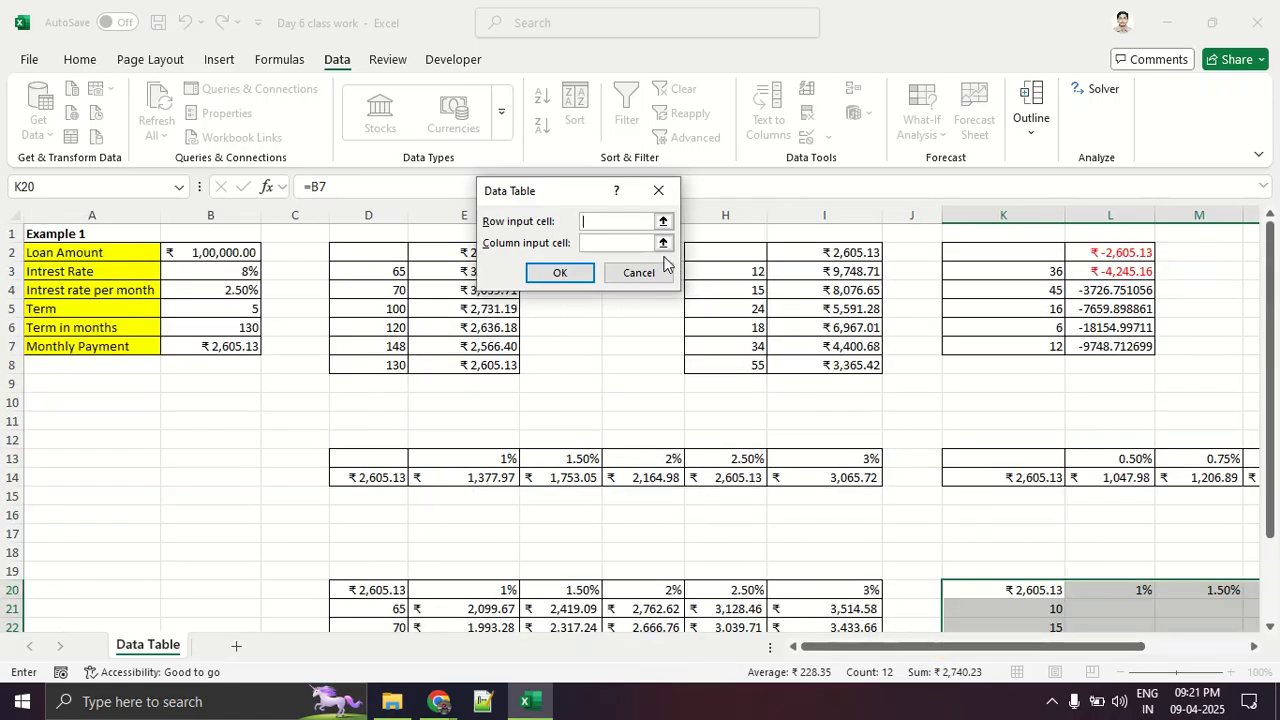
pyautogui.click(662, 221)
pyautogui.click(241, 289)
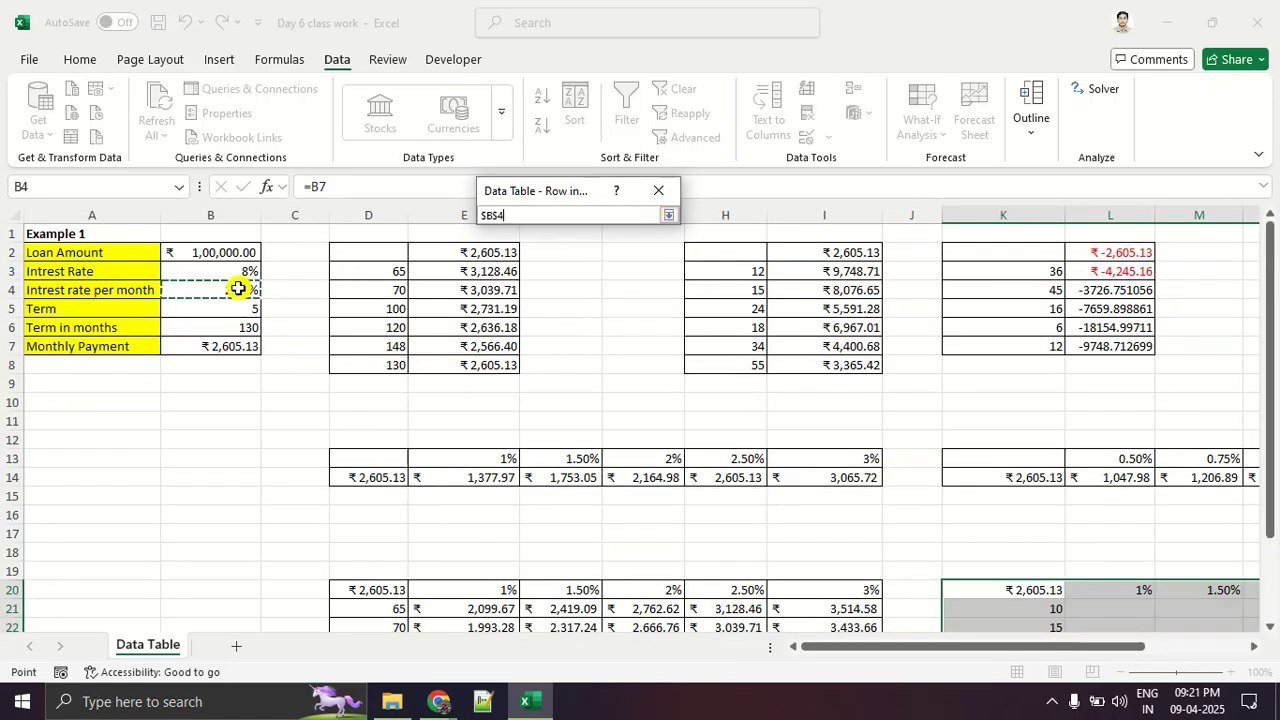
pyautogui.click(668, 215)
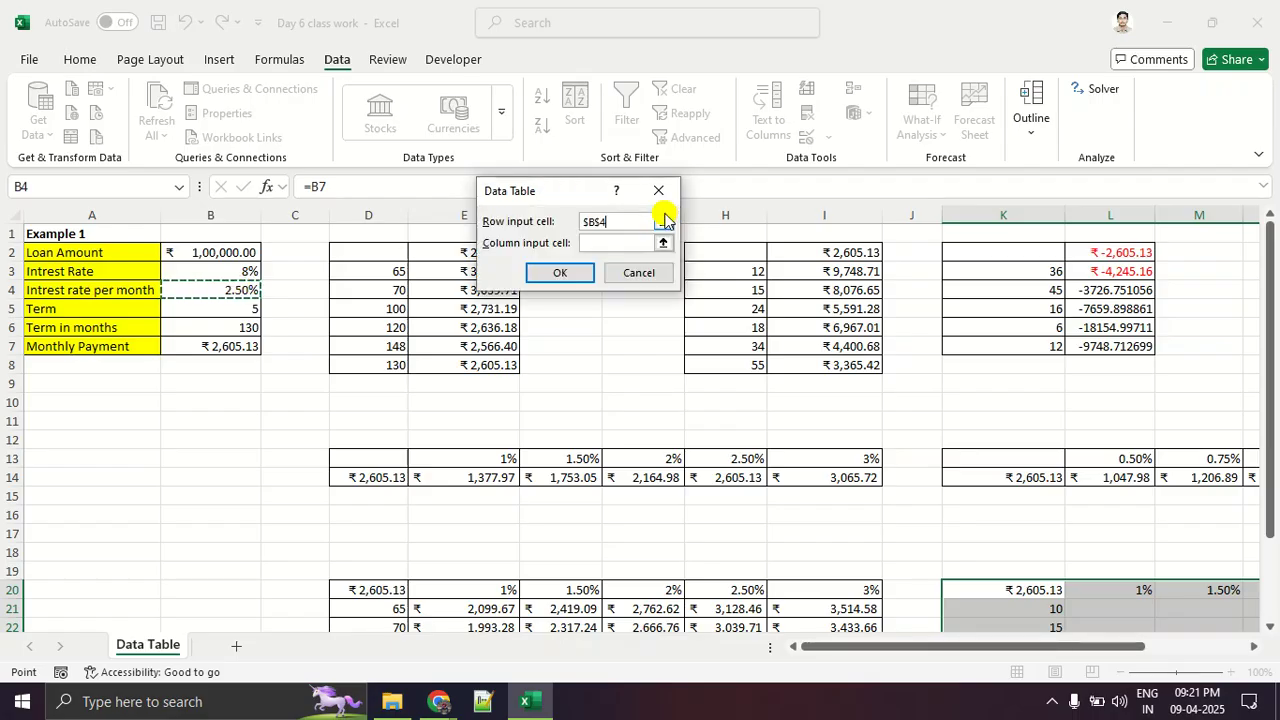
# Step: Set the column input cell to the term in months, B6, and generate the data table's payments
pyautogui.click(600, 244)
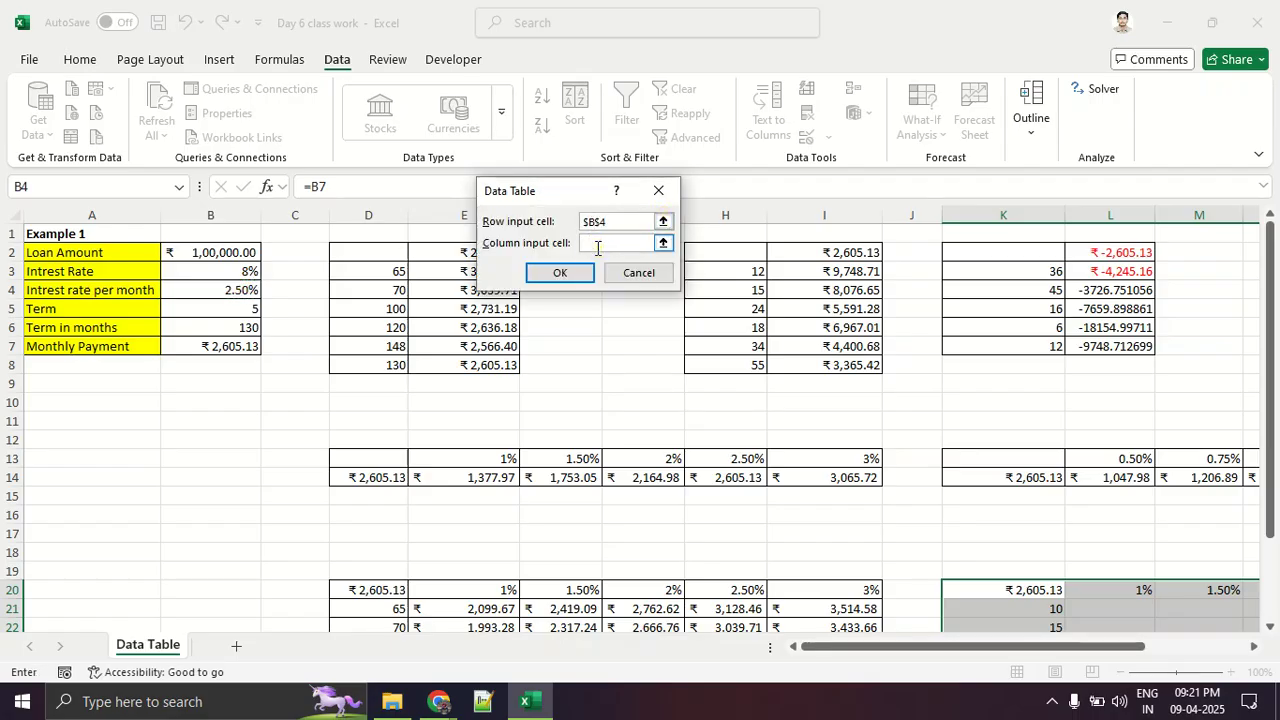
pyautogui.scroll(-3, 934, 363)
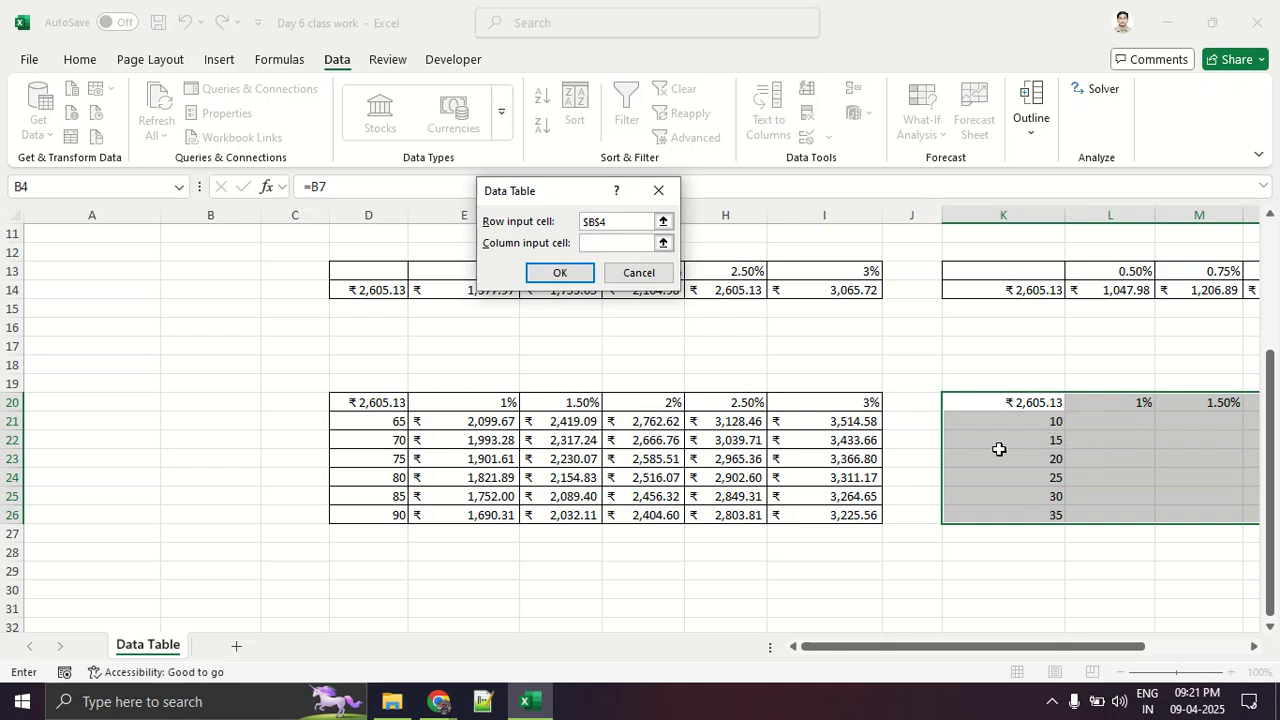
pyautogui.scroll(3, 306, 322)
pyautogui.click(234, 330)
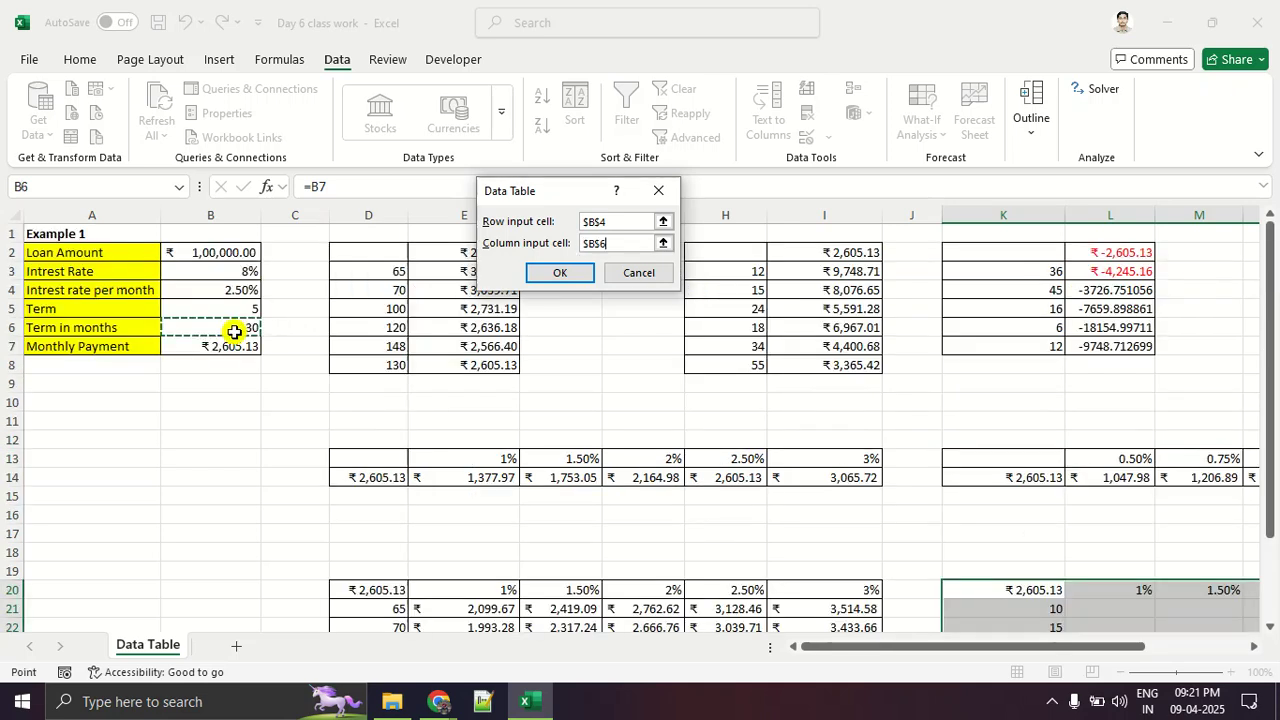
pyautogui.click(575, 279)
pyautogui.scroll(-3, 995, 467)
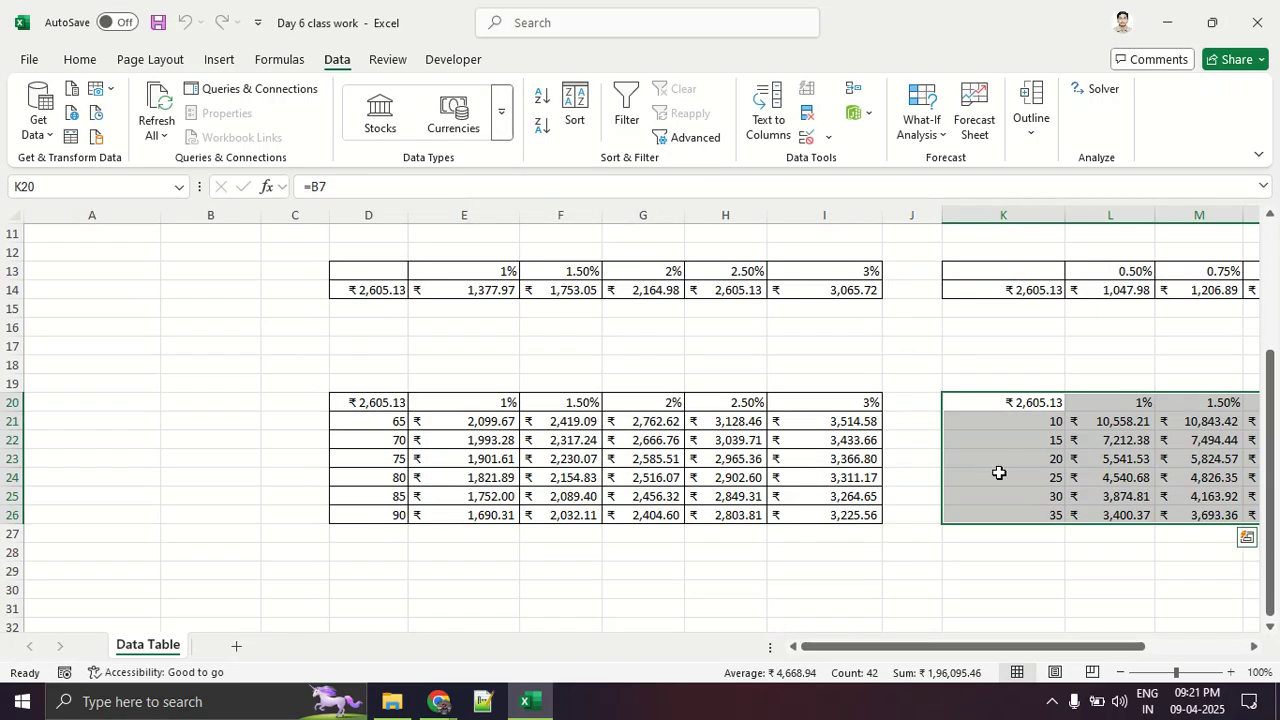
pyautogui.moveTo(1085, 648); pyautogui.dragTo(1188, 647)
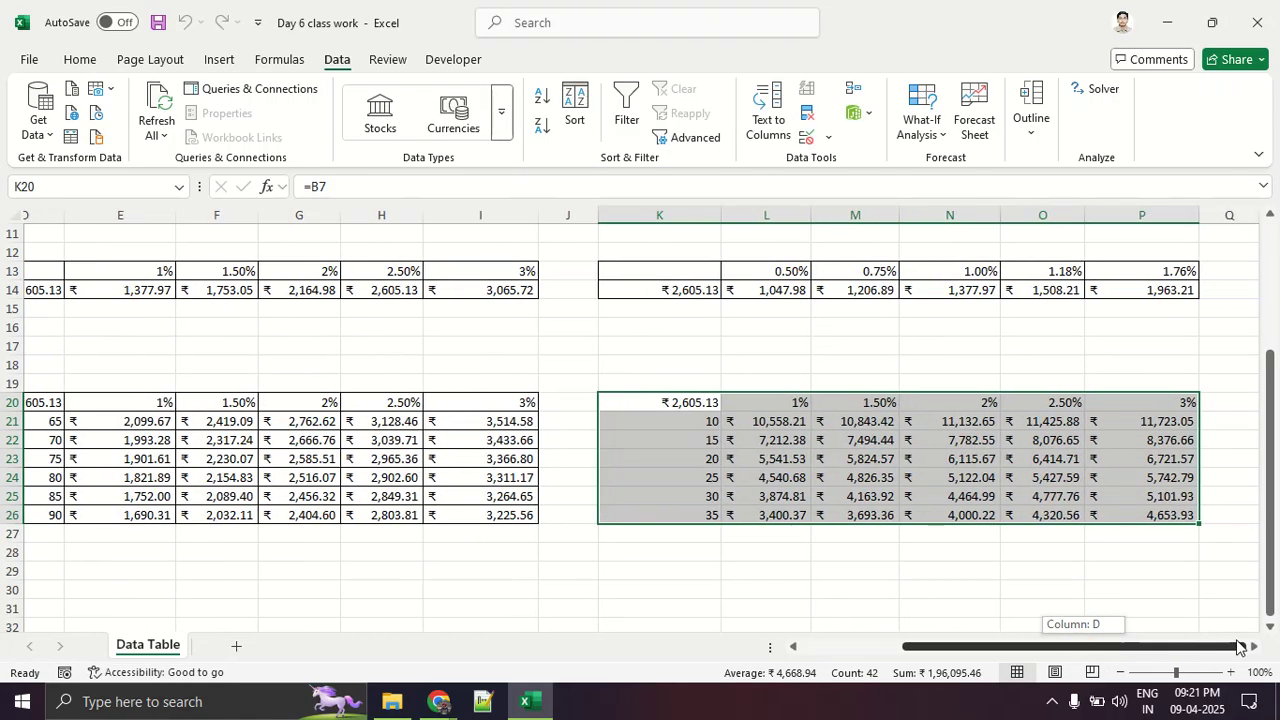
pyautogui.click(1027, 552)
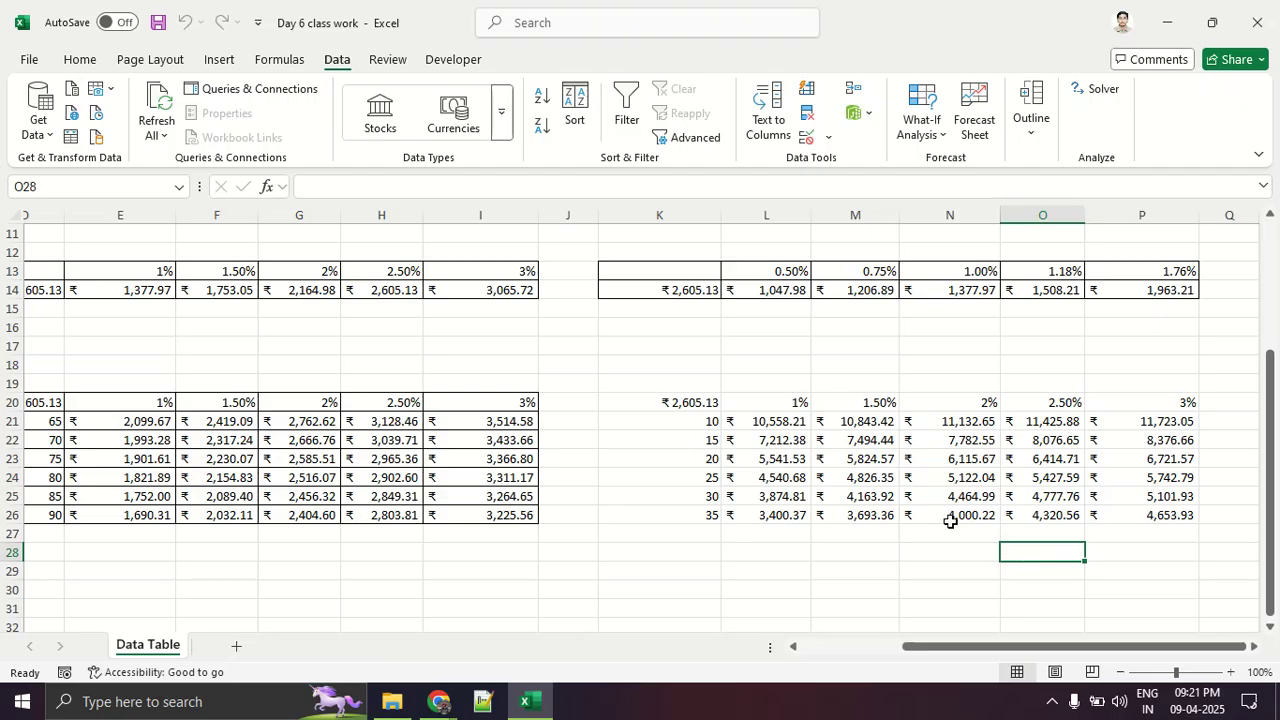
# Step: Apply All Borders to the completed two-variable table in K20:P26
pyautogui.moveTo(703, 402); pyautogui.dragTo(1143, 510)
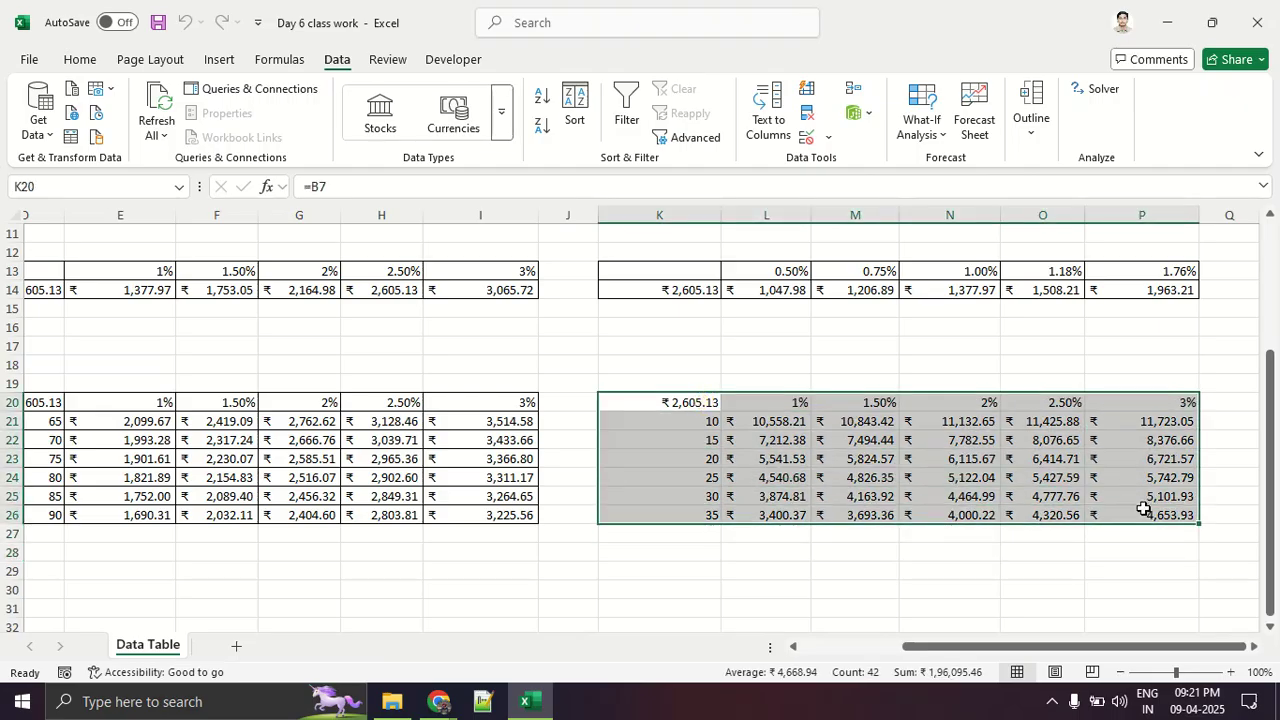
pyautogui.click(84, 58)
pyautogui.click(240, 133)
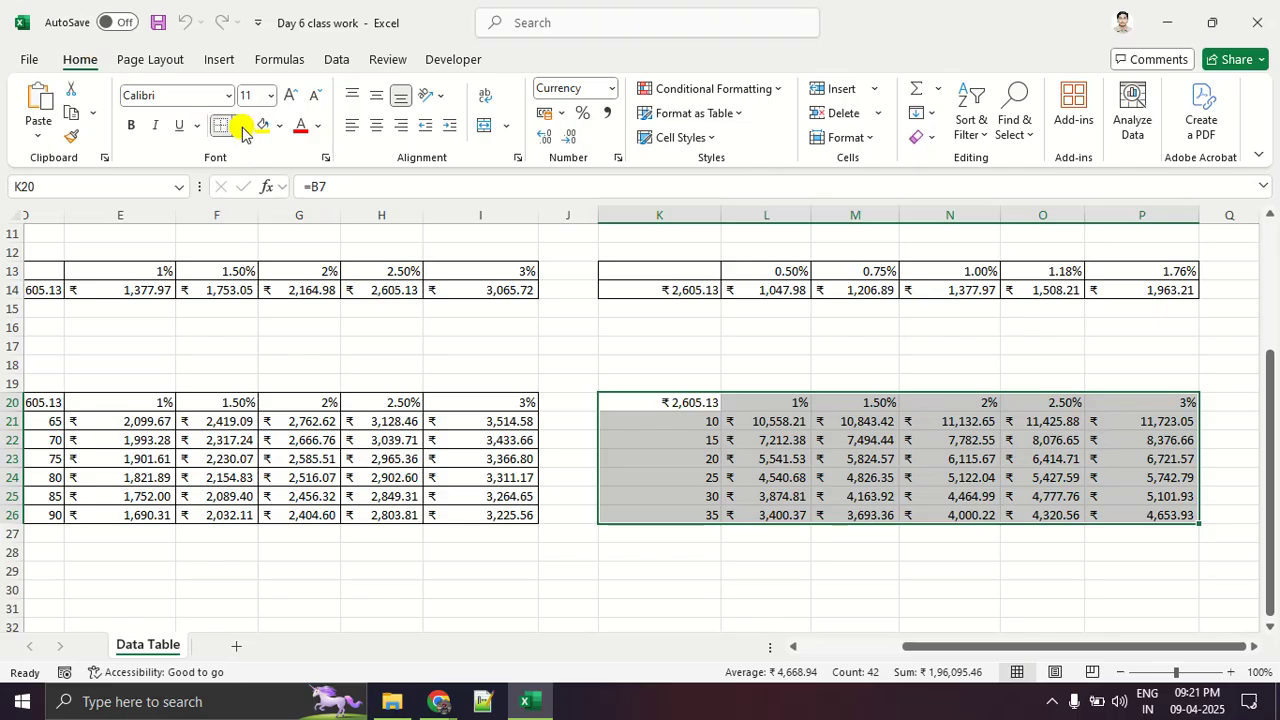
pyautogui.click(256, 316)
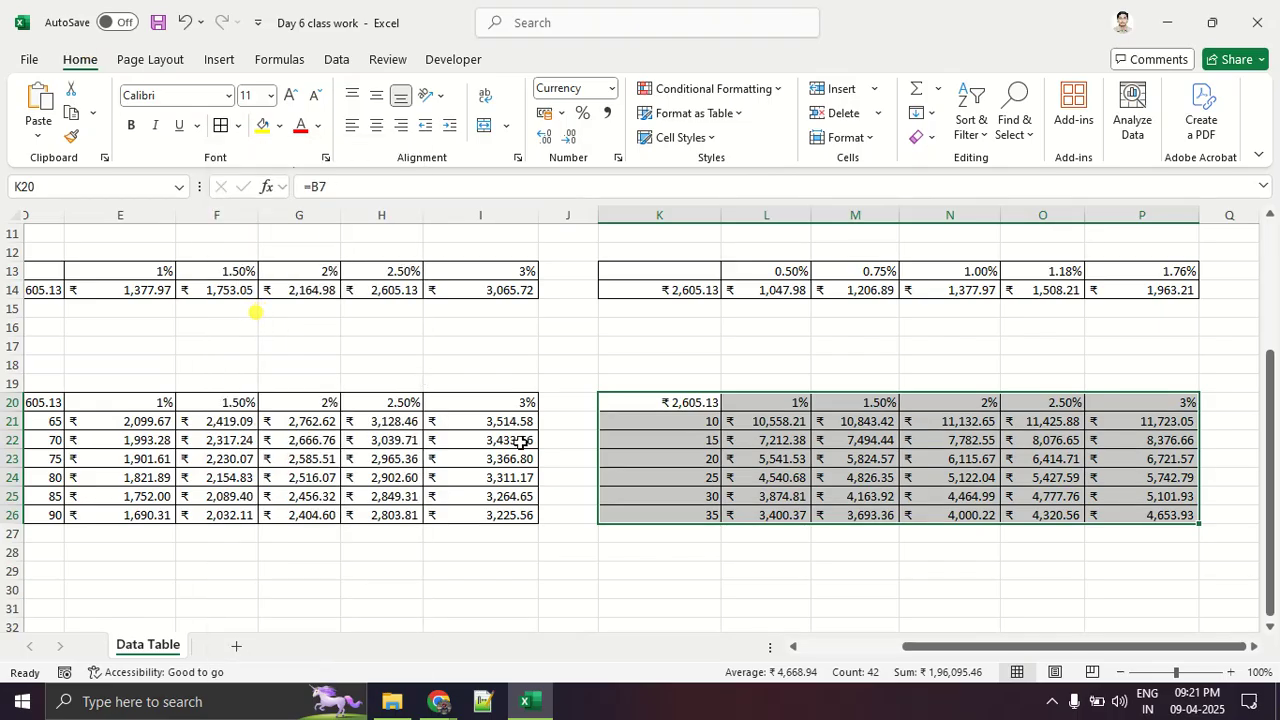
pyautogui.click(612, 530)
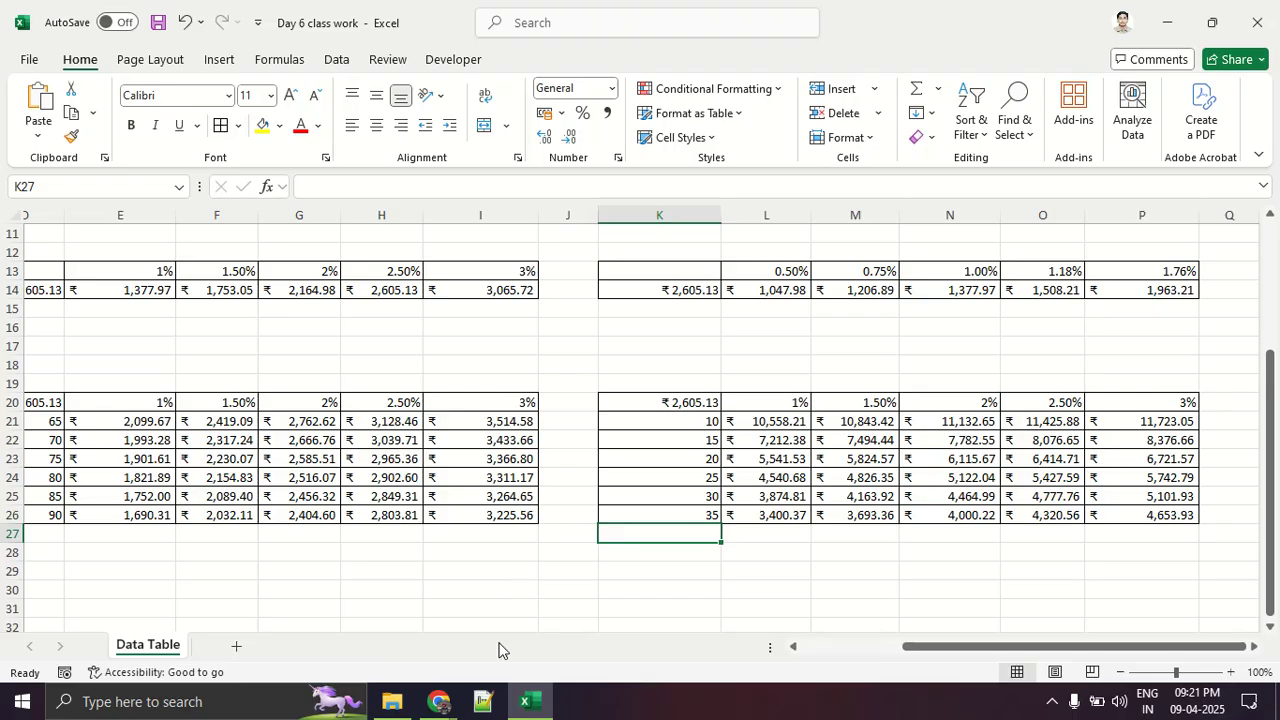
# Step: Switch to the Google Meet call in Chrome to check on the meeting participants
pyautogui.click(445, 703)
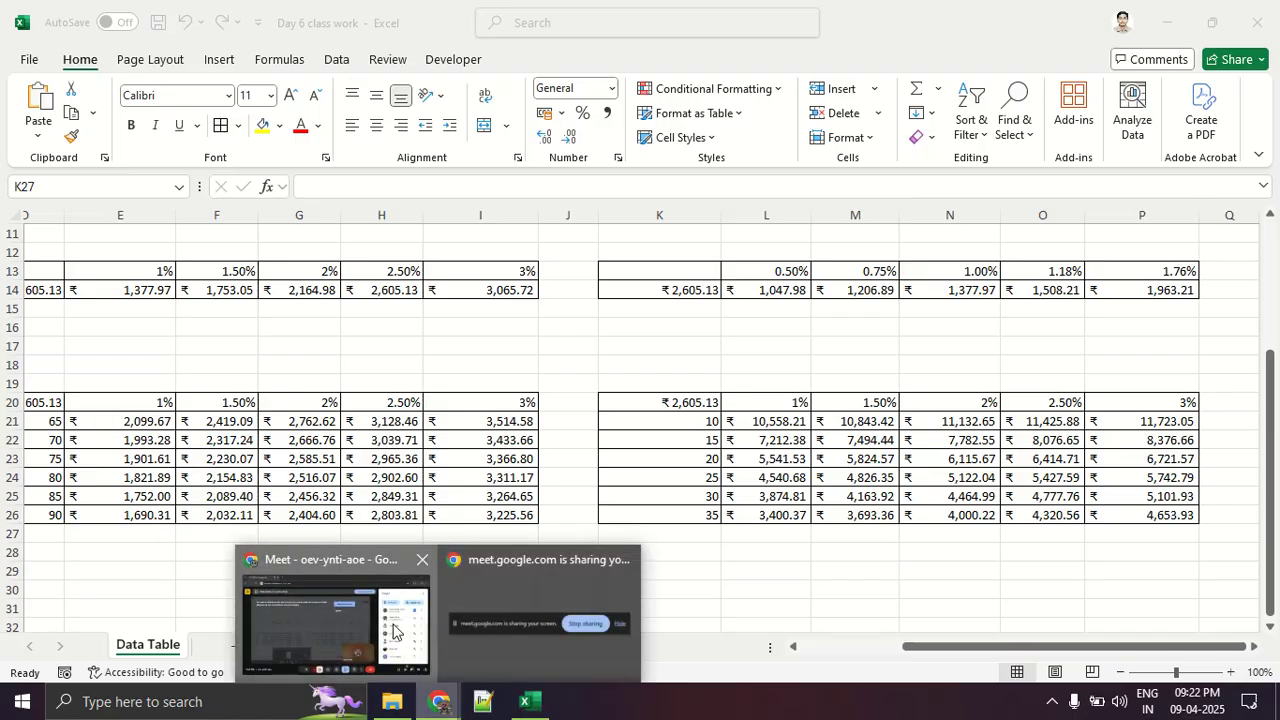
pyautogui.click(350, 563)
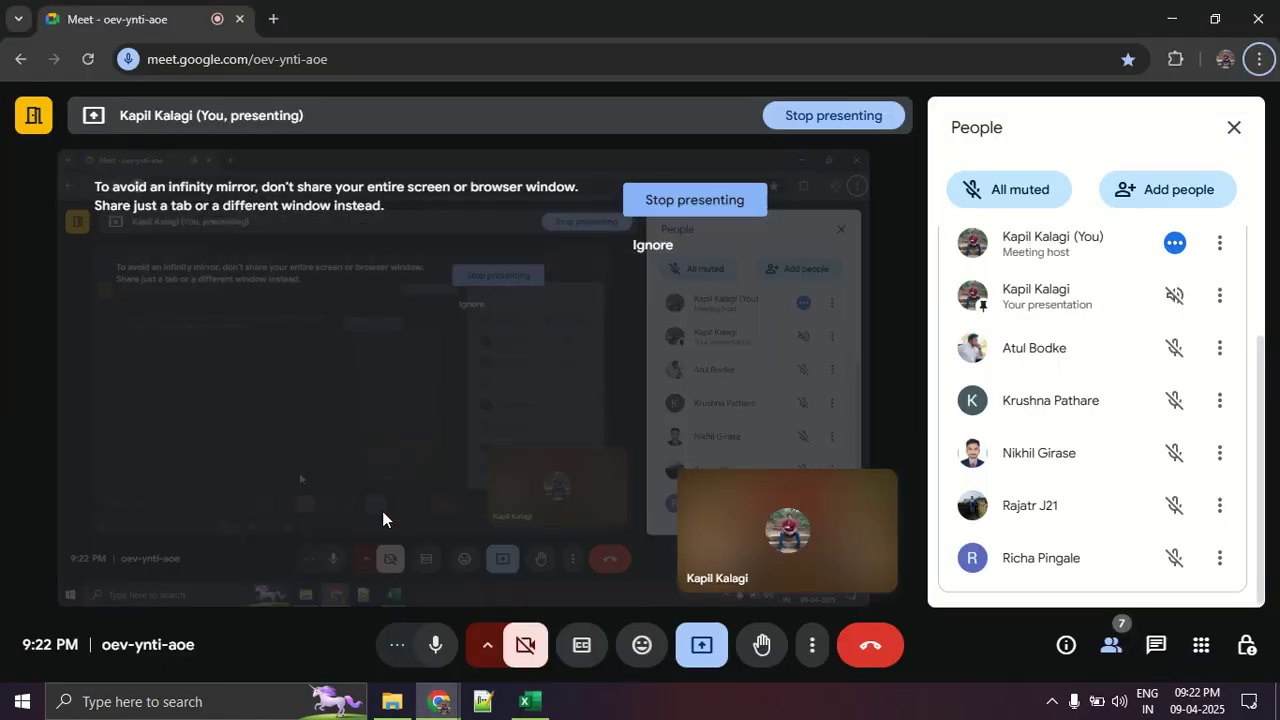